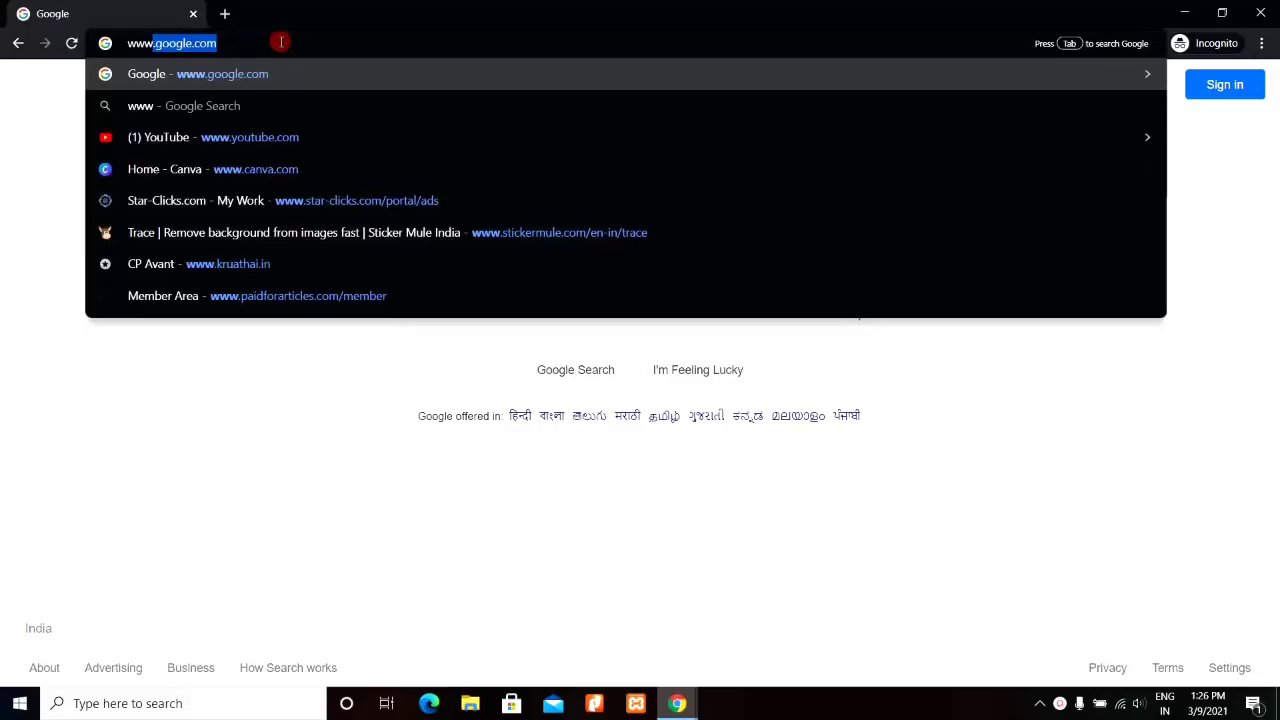
Step: Go to gmail.com and open the 'Create your Google Account' sign-up form
text(gmail.com)
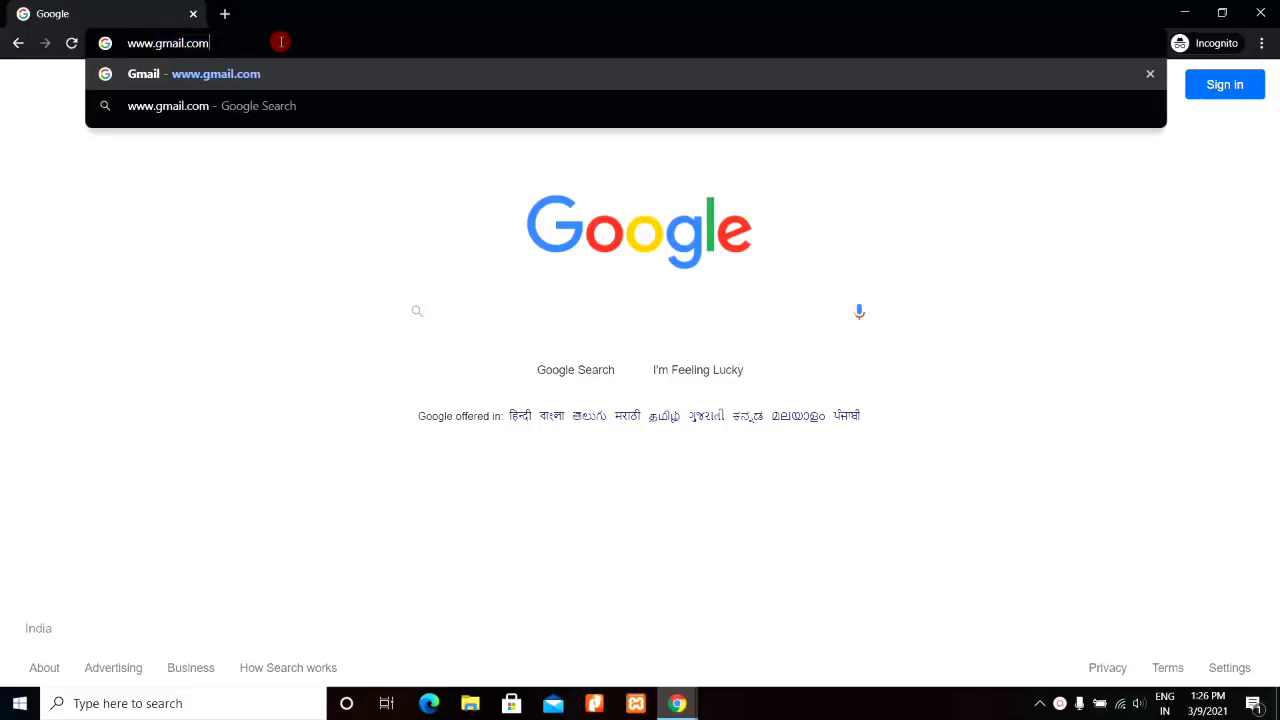
key(Return)
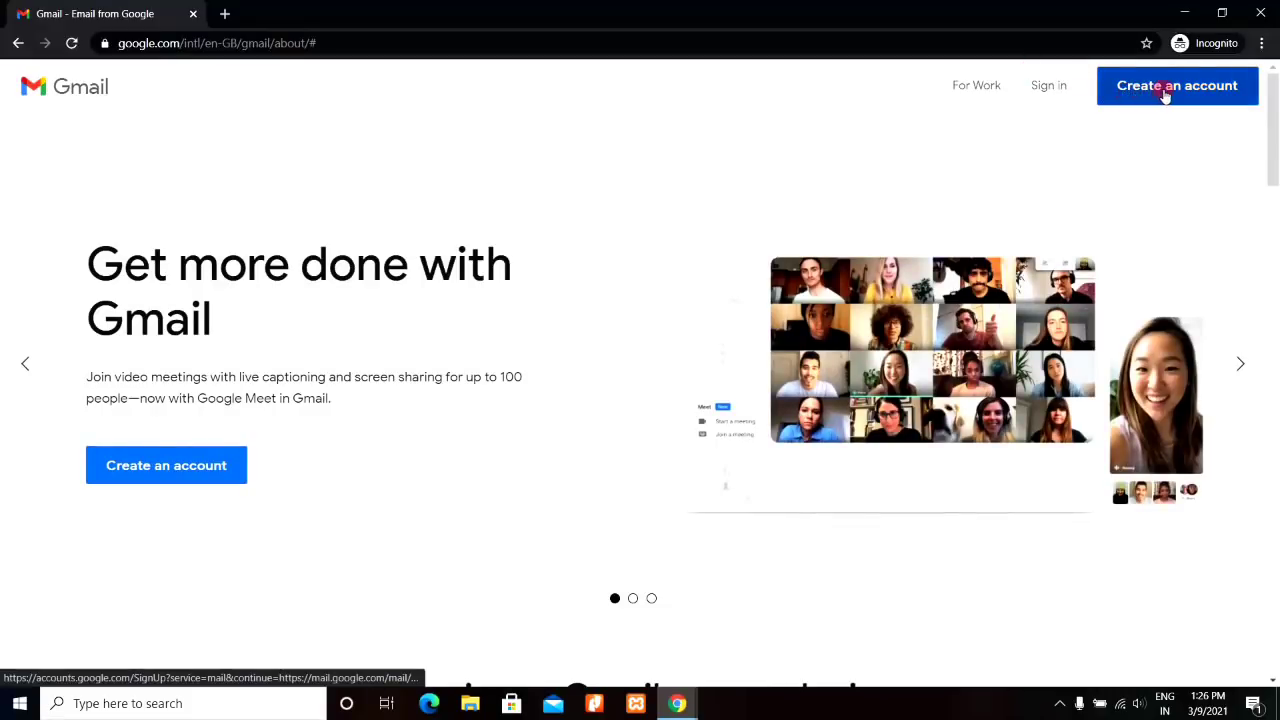
click(1165, 94)
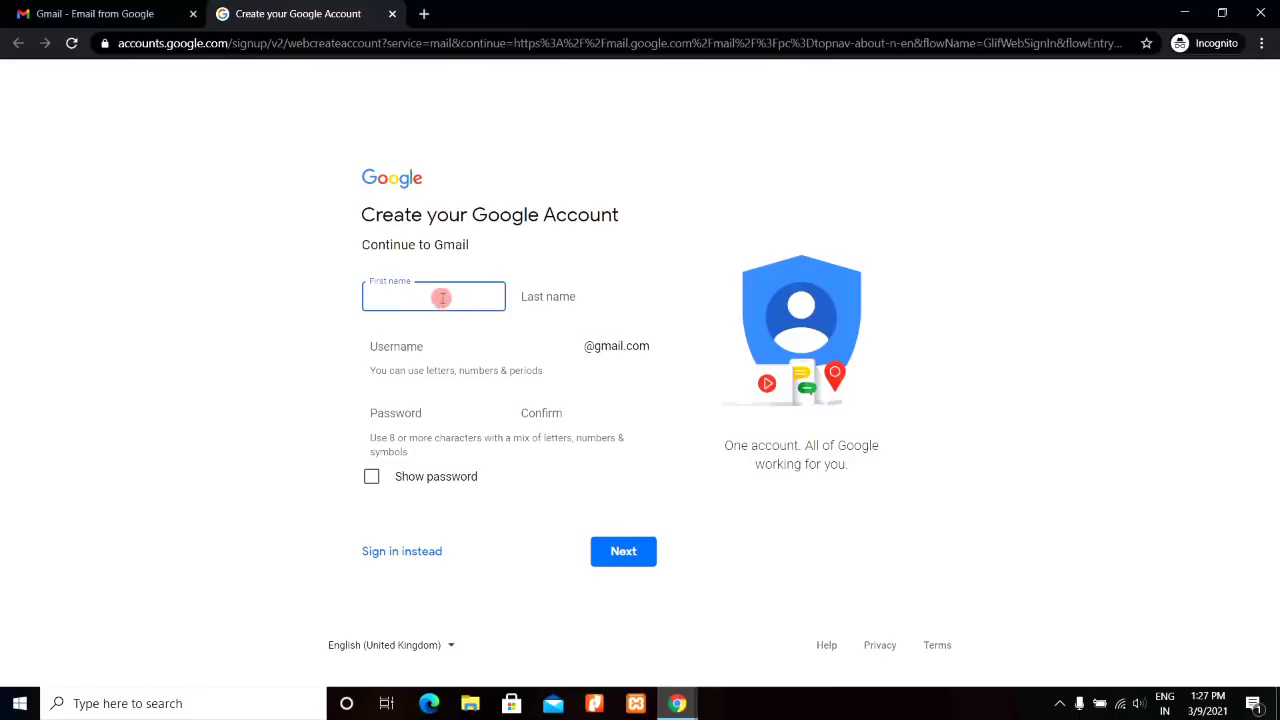
Step: Fill in the first name, last name and a desired Gmail username on the sign-up form
text(anil)
click(522, 295)
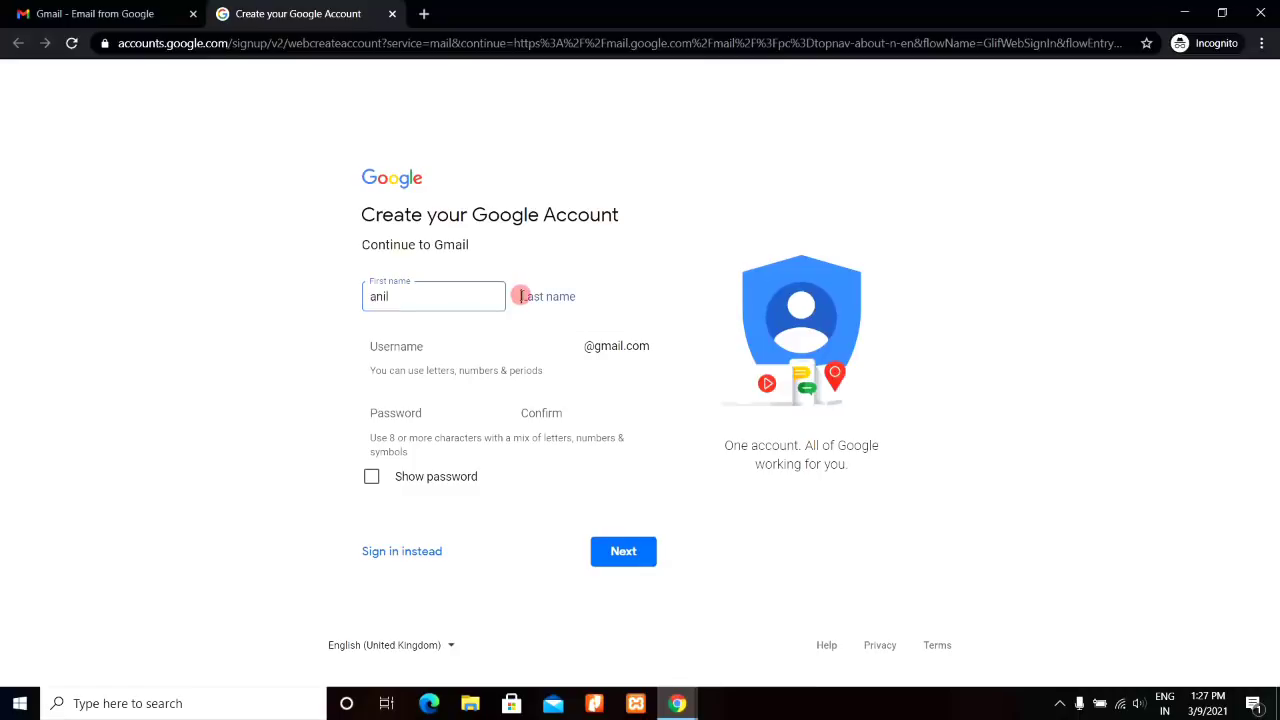
text(kumar)
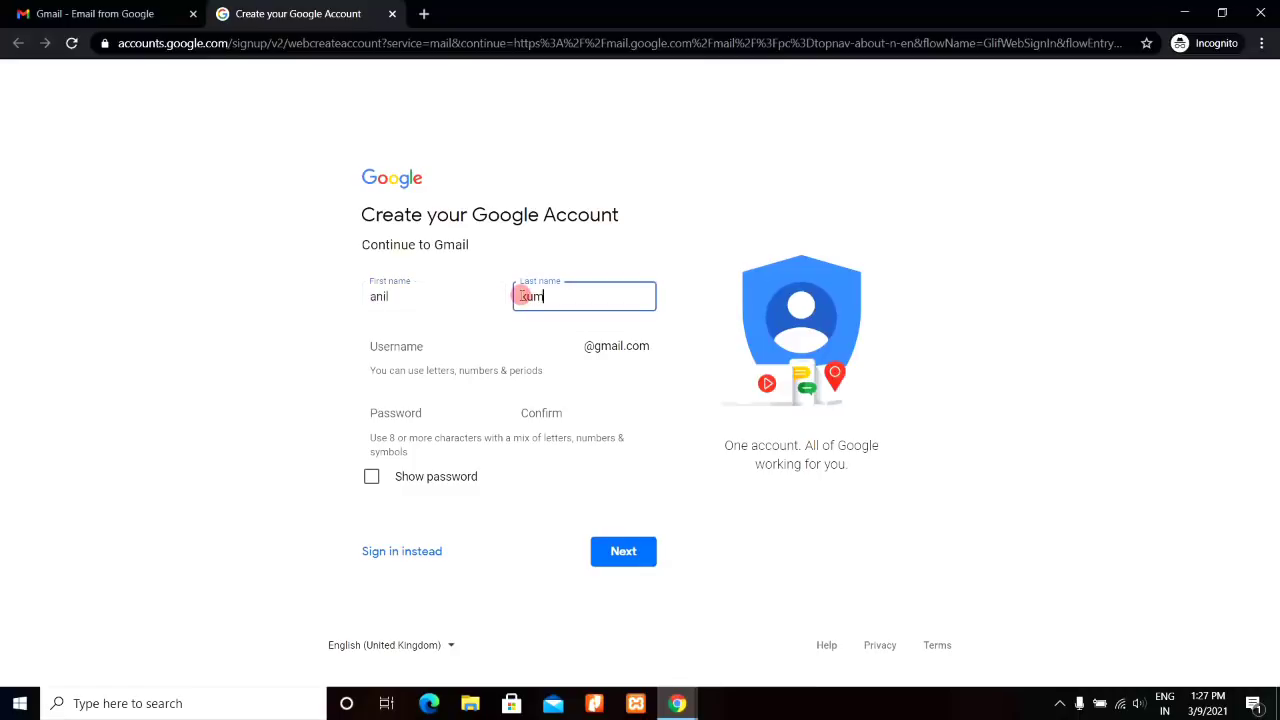
click(493, 355)
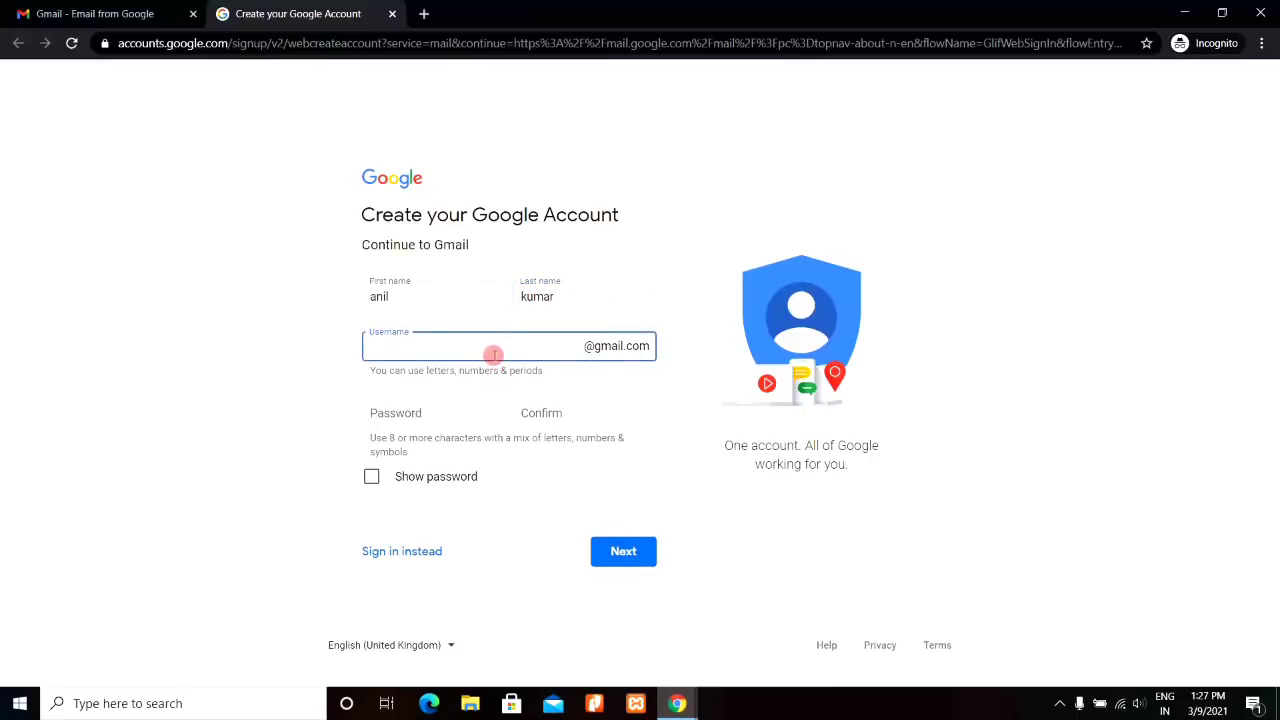
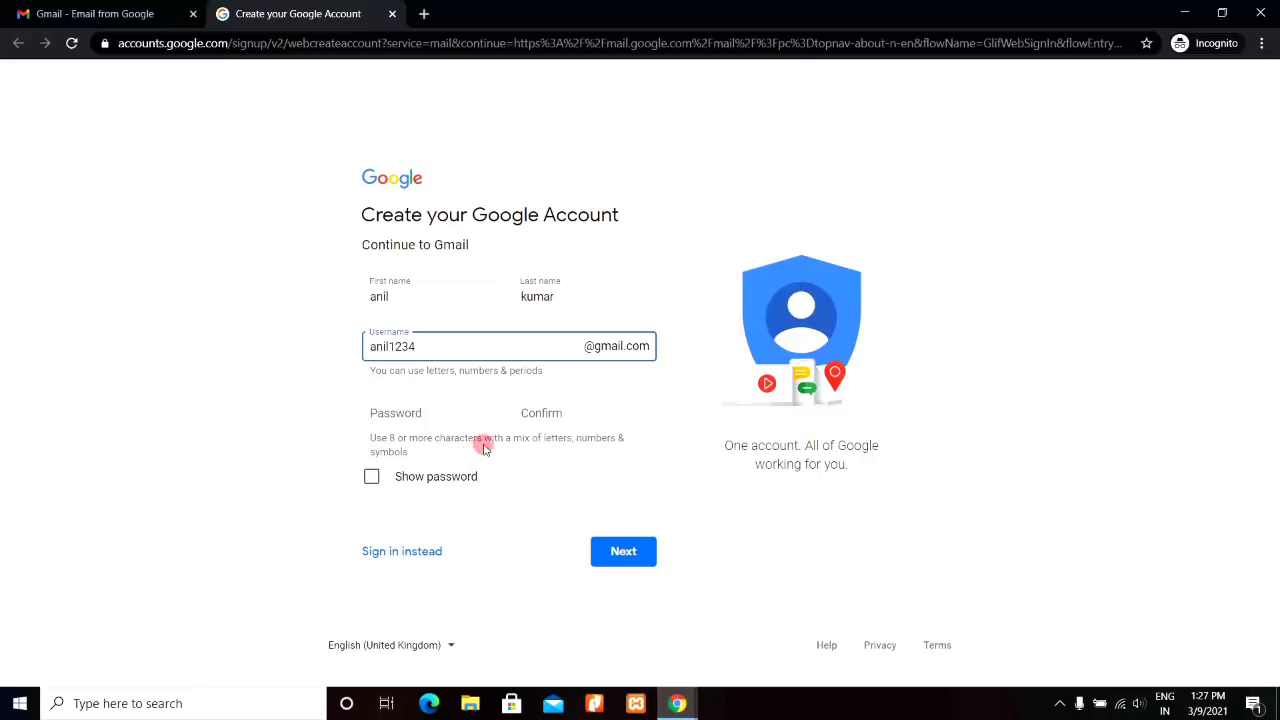
Step: Revise the taken username by appending extra digits and check its availability
click(415, 418)
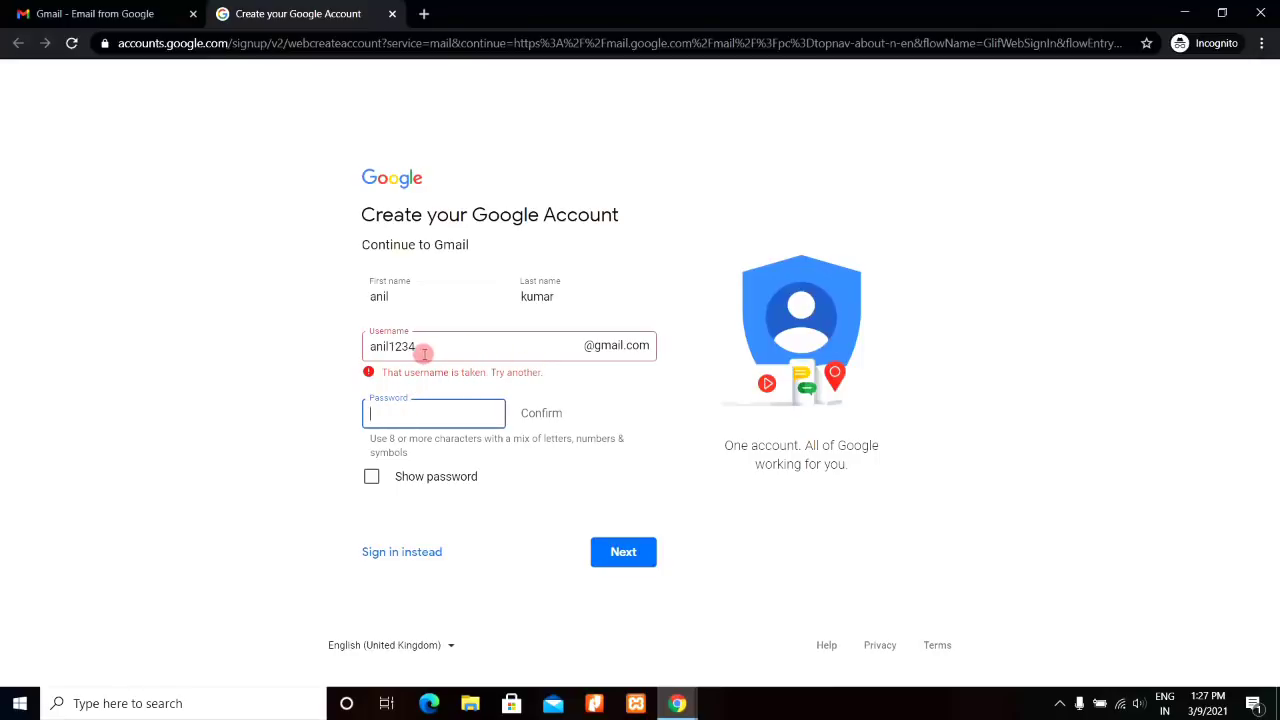
click(422, 353)
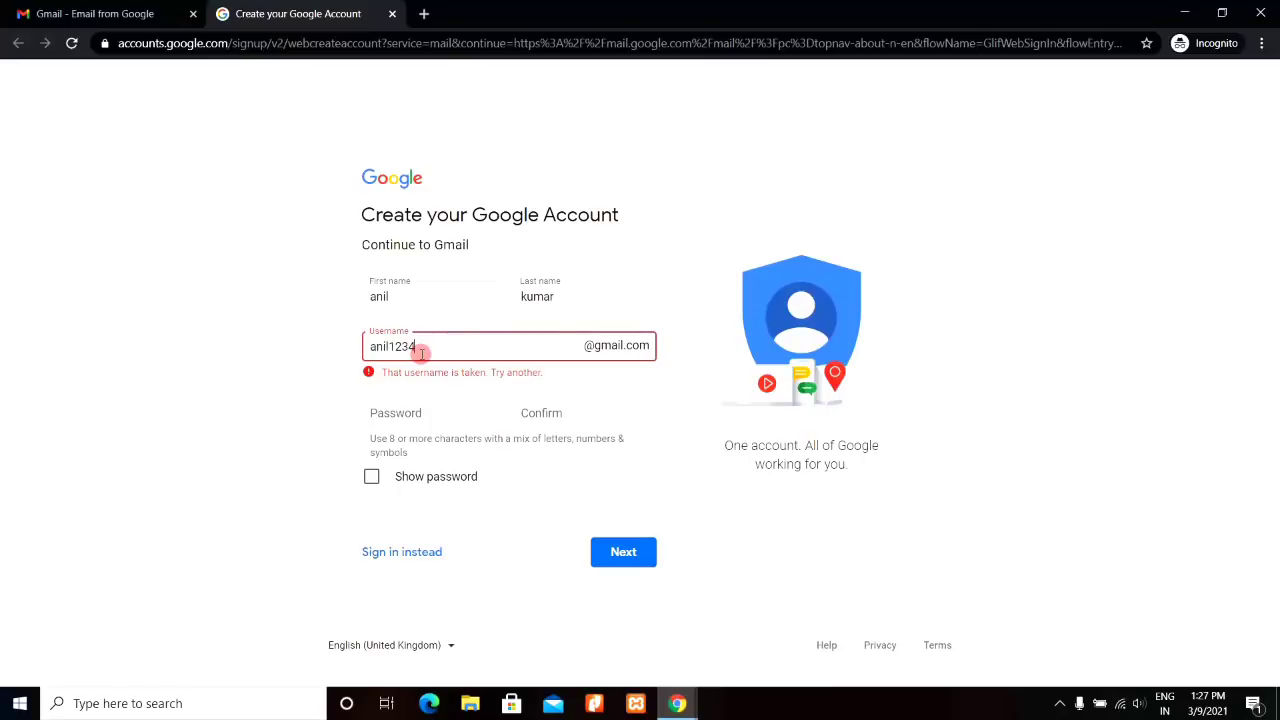
click(542, 380)
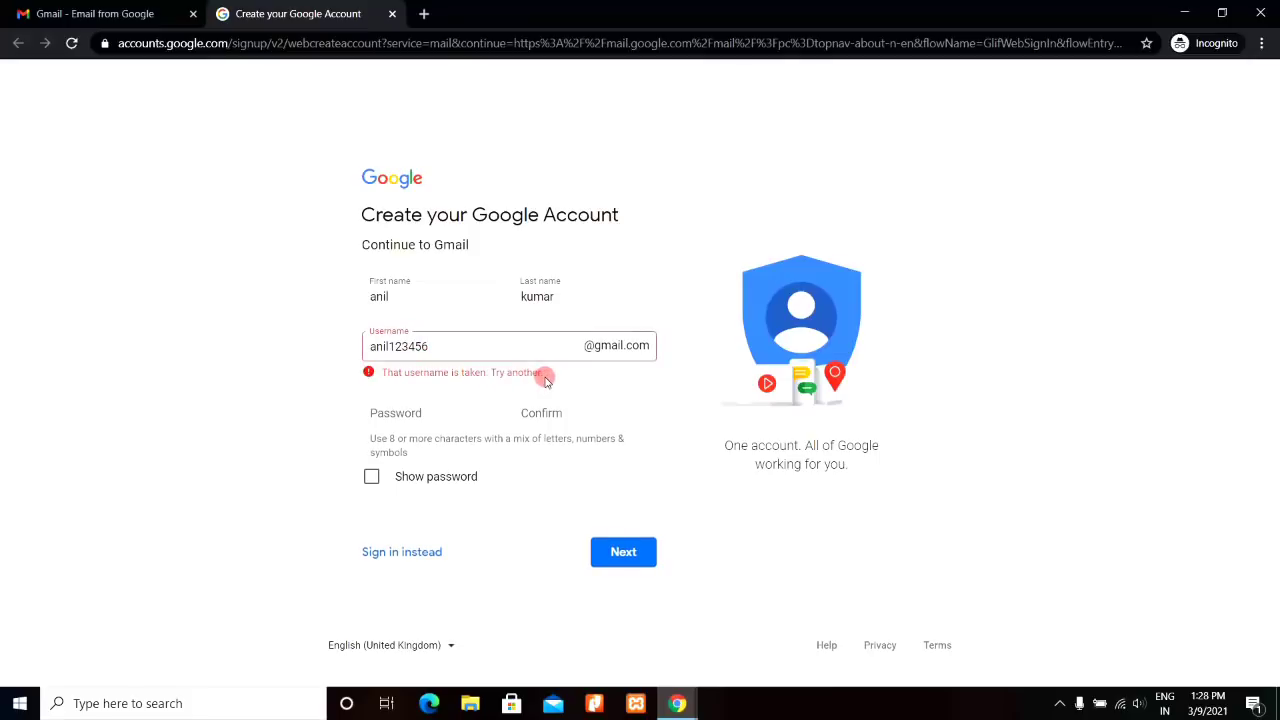
Step: Lengthen the username further, ending it with 'game', until it is accepted
click(461, 345)
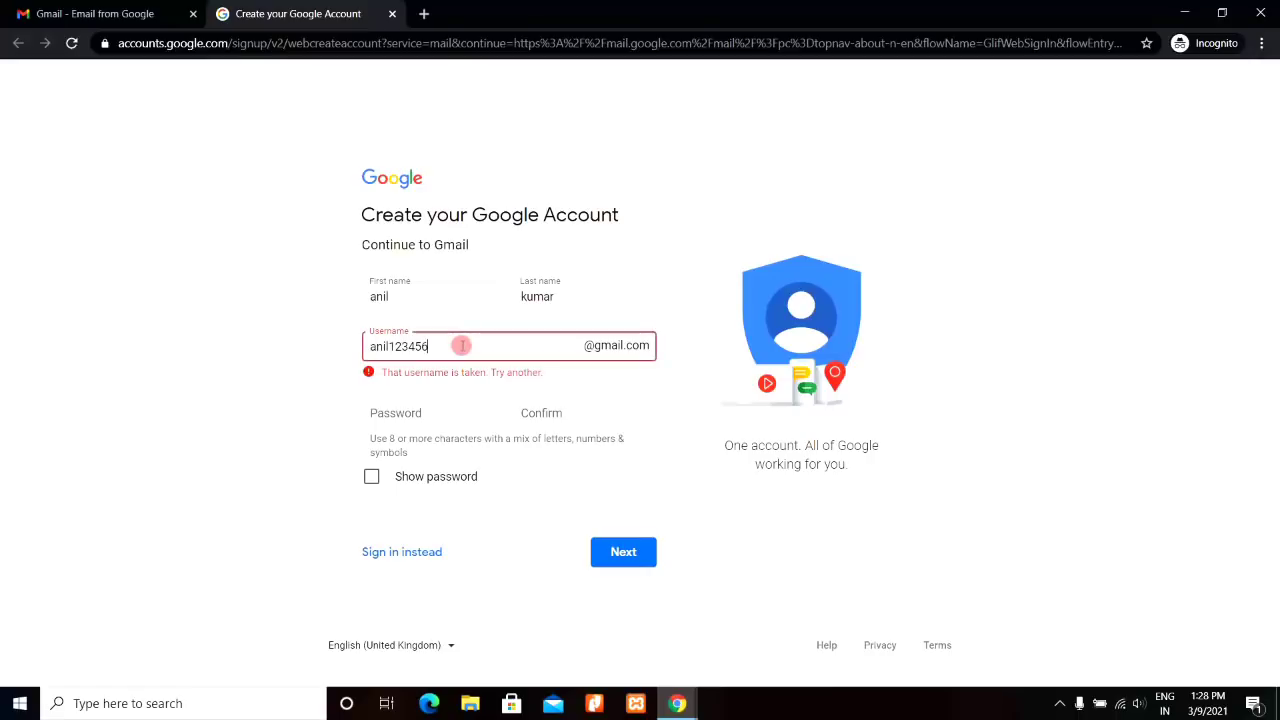
click(555, 378)
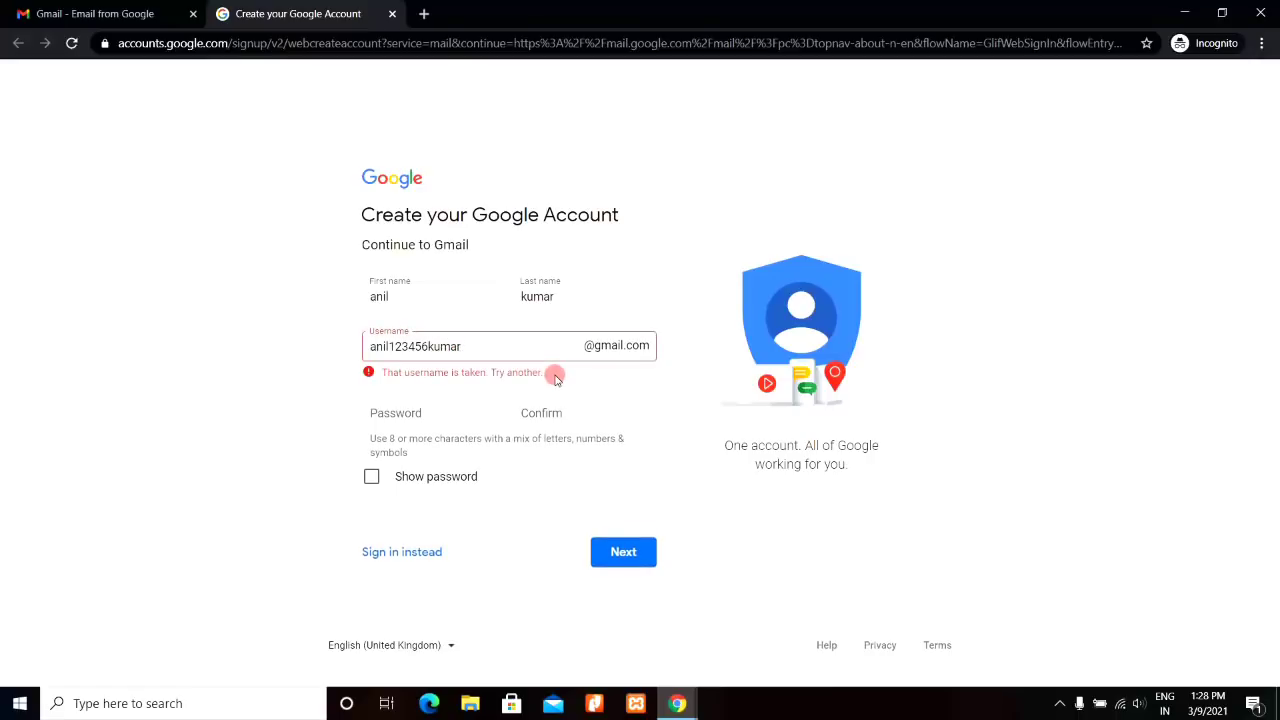
click(476, 345)
key(BackSpace)
key(BackSpace)
key(BackSpace)
key(BackSpace)
key(BackSpace)
key(BackSpace)
key(BackSpace)
key(BackSpace)
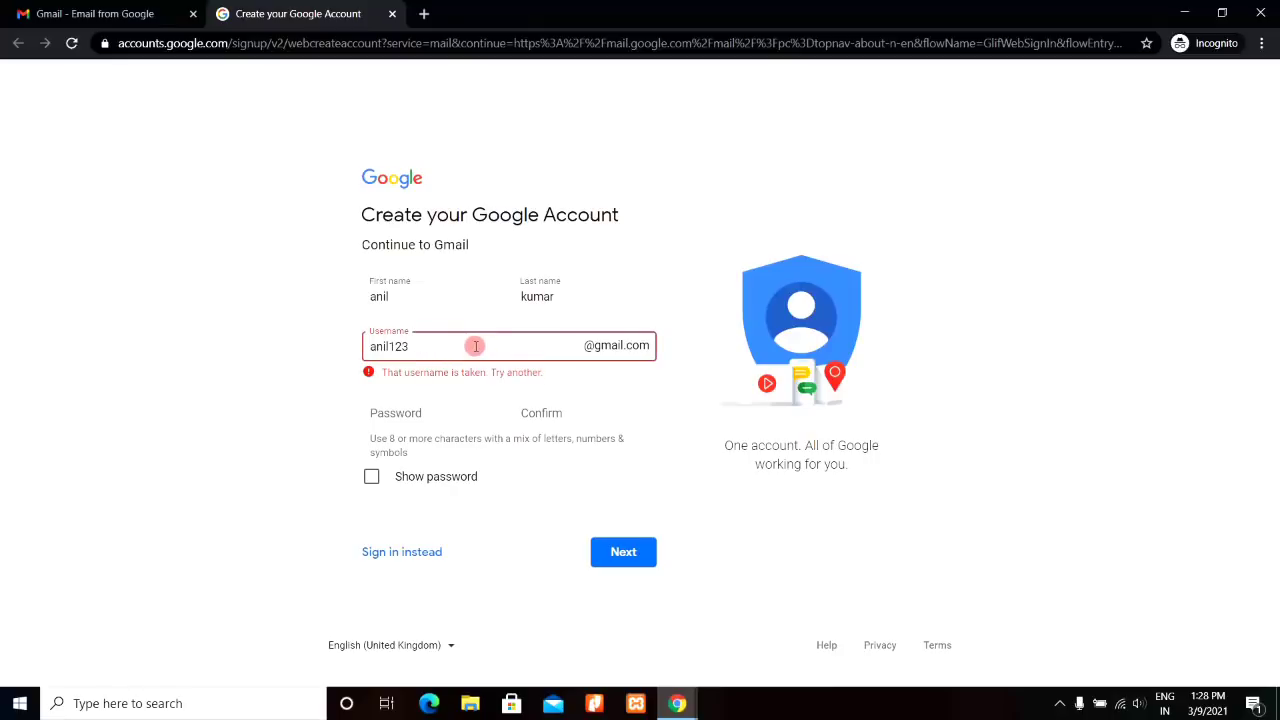
click(590, 393)
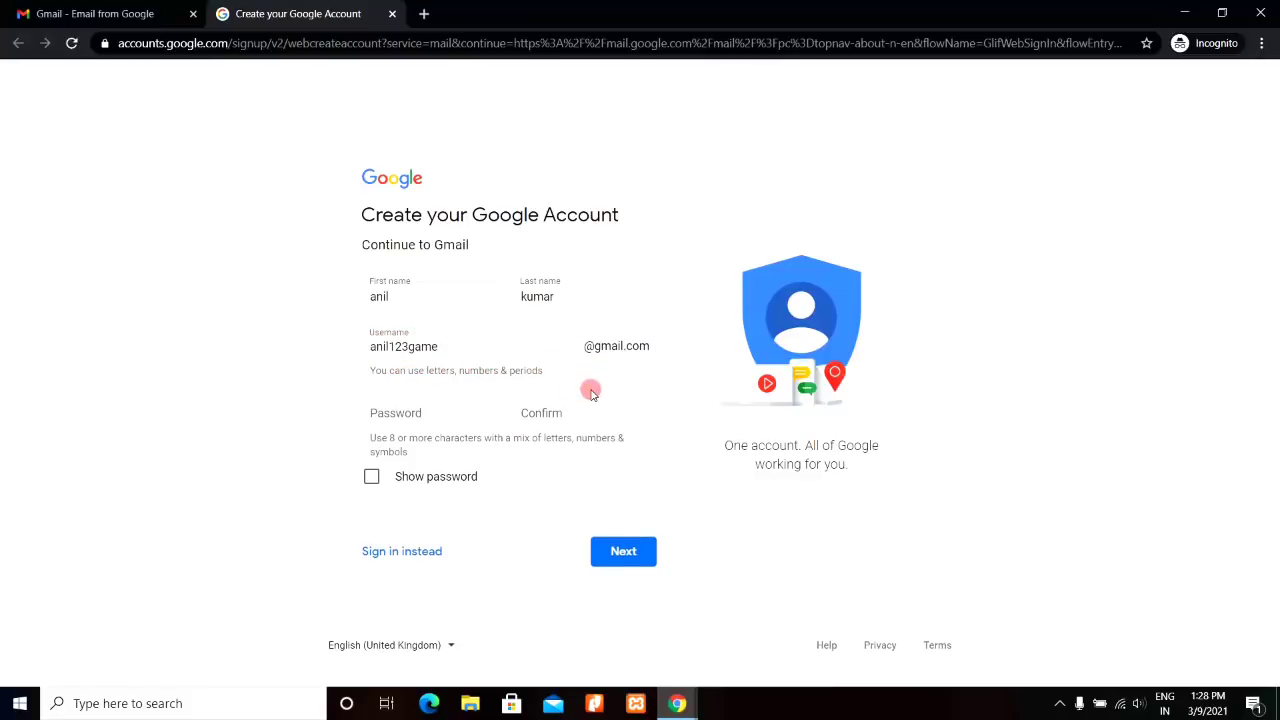
Step: Enter and confirm an initial password and submit, which is rejected as too weak
click(408, 414)
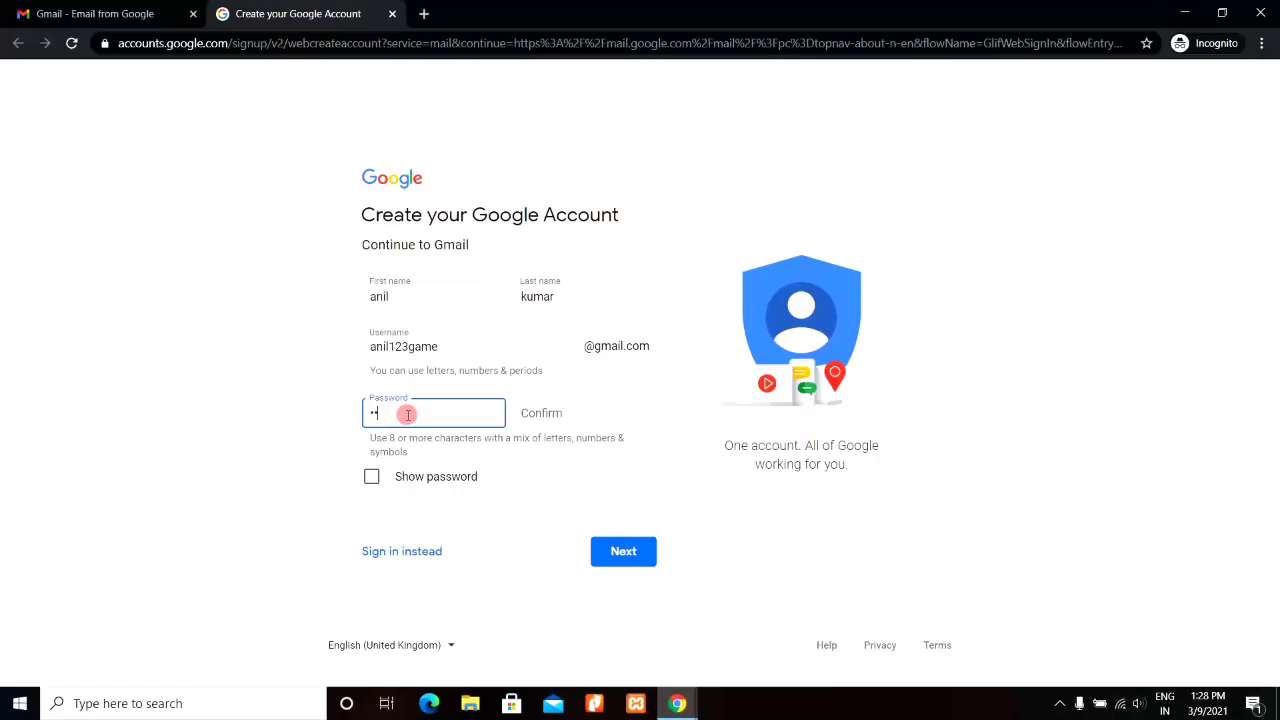
text(•••••••••)
click(550, 417)
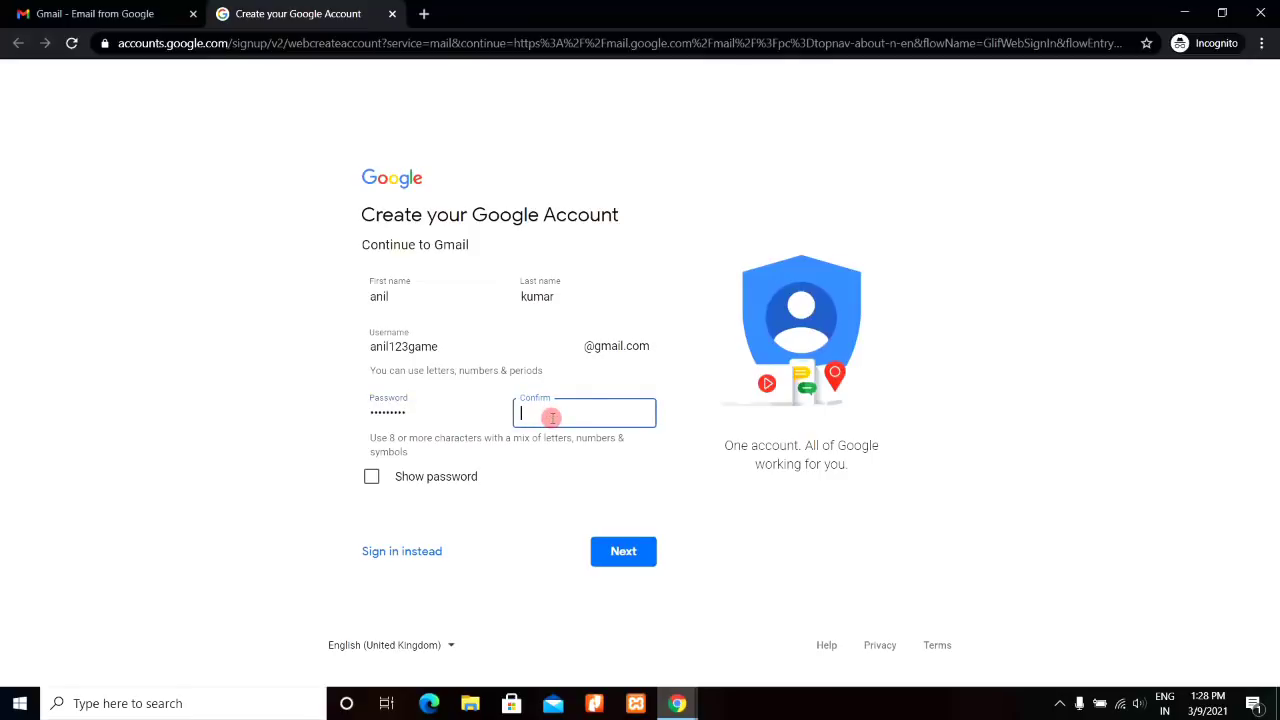
text(•••••••••)
click(621, 549)
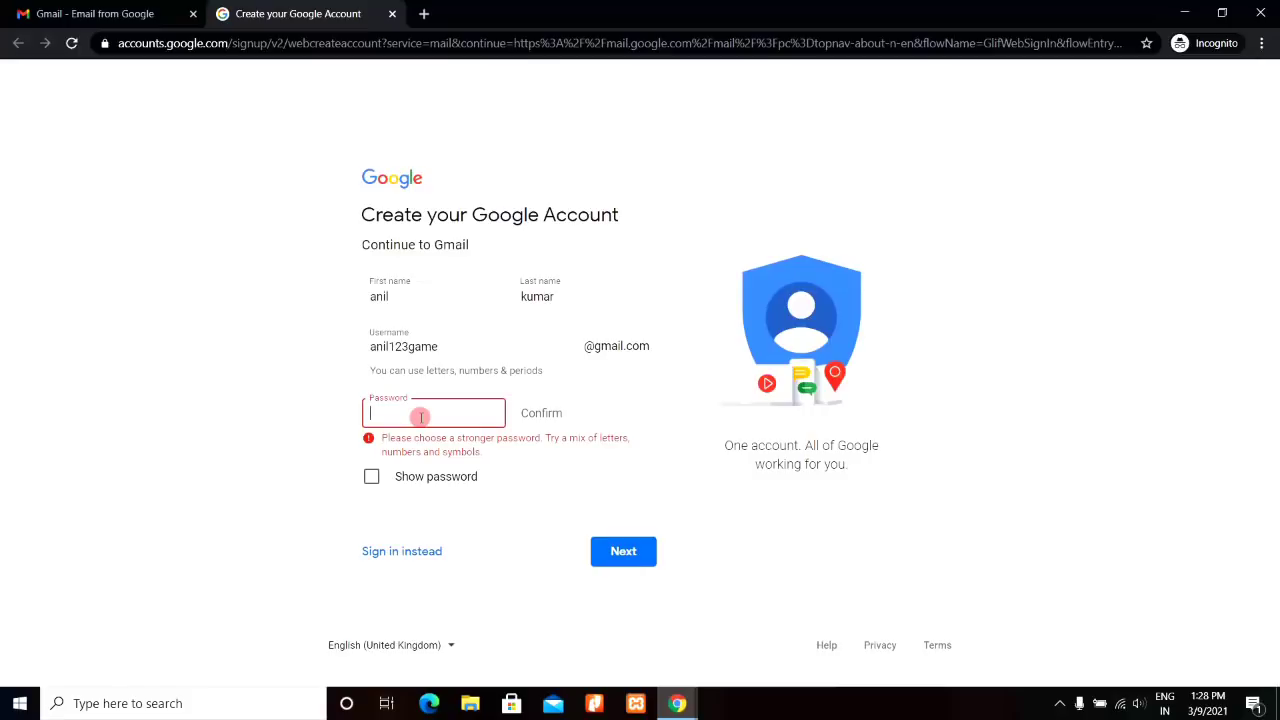
Step: Enter and confirm a stronger account password and submit the form
click(540, 410)
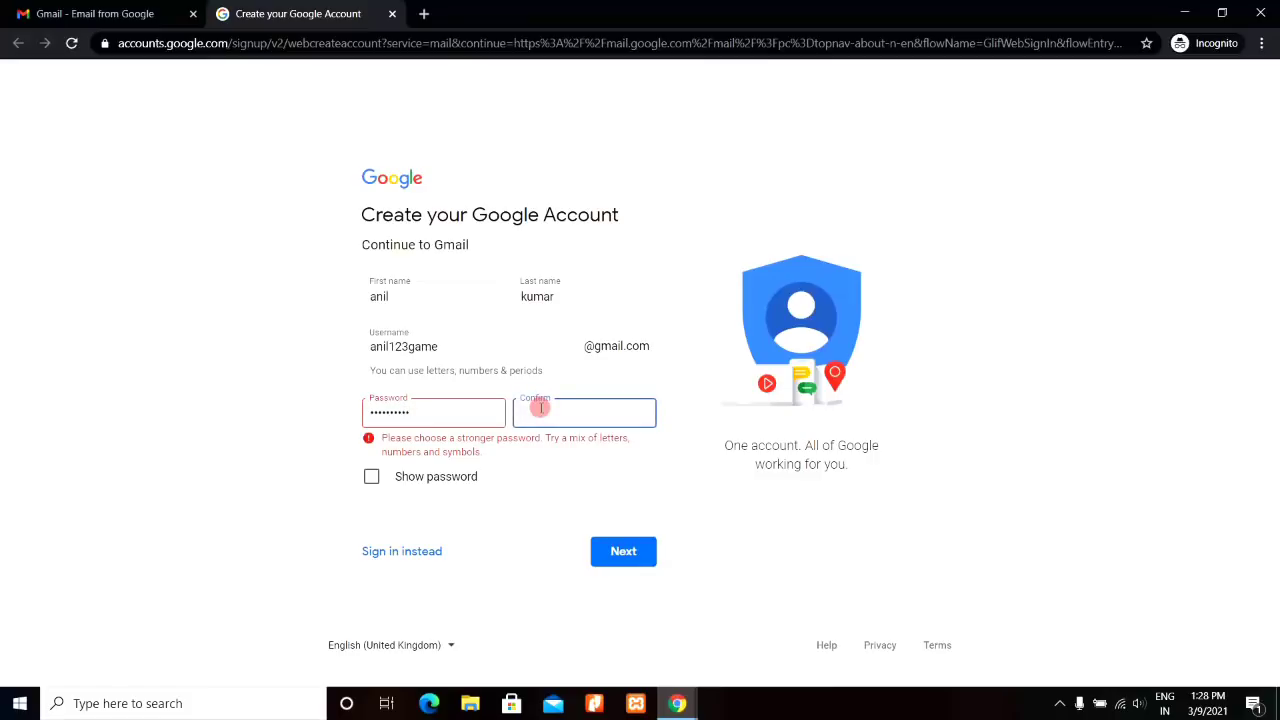
click(616, 552)
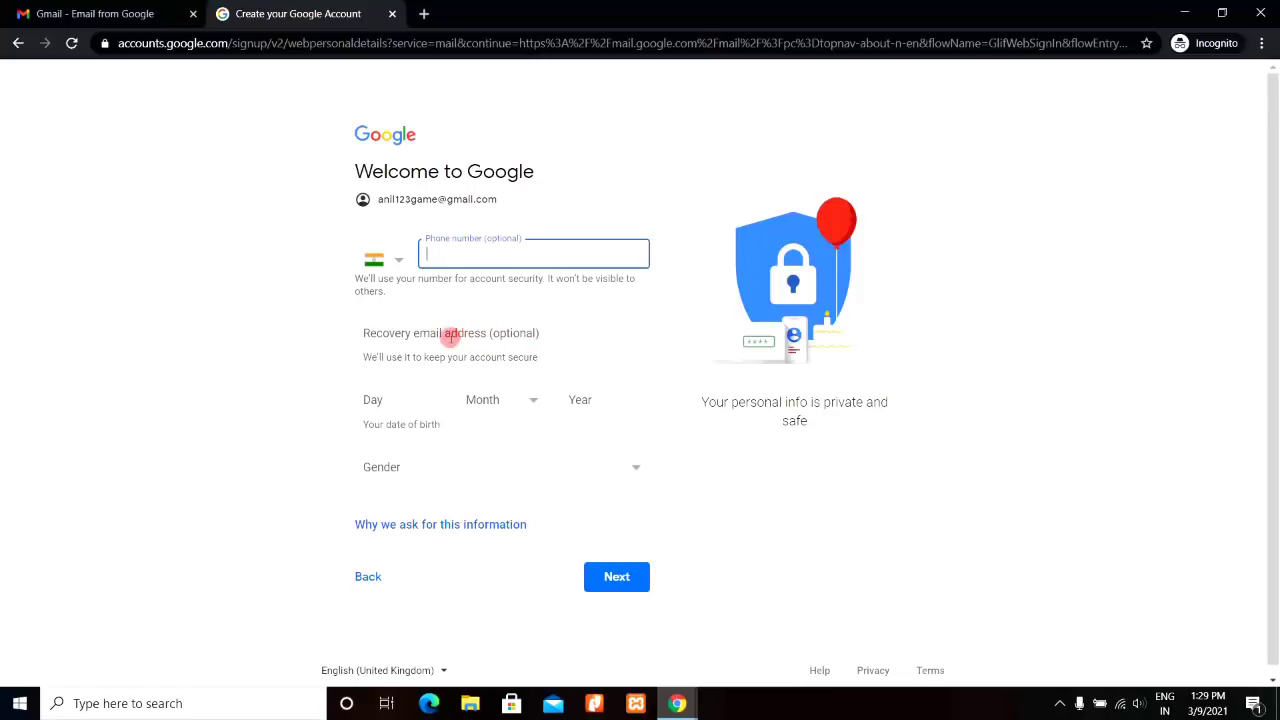
click(450, 337)
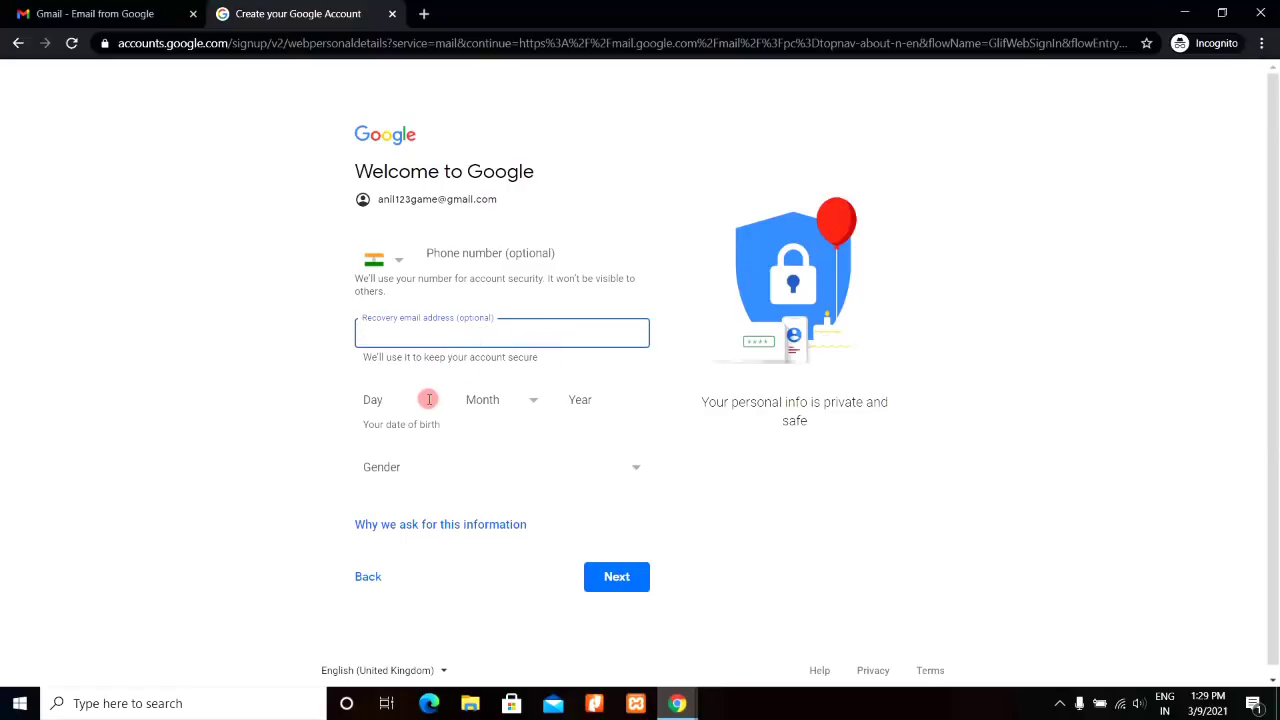
click(428, 399)
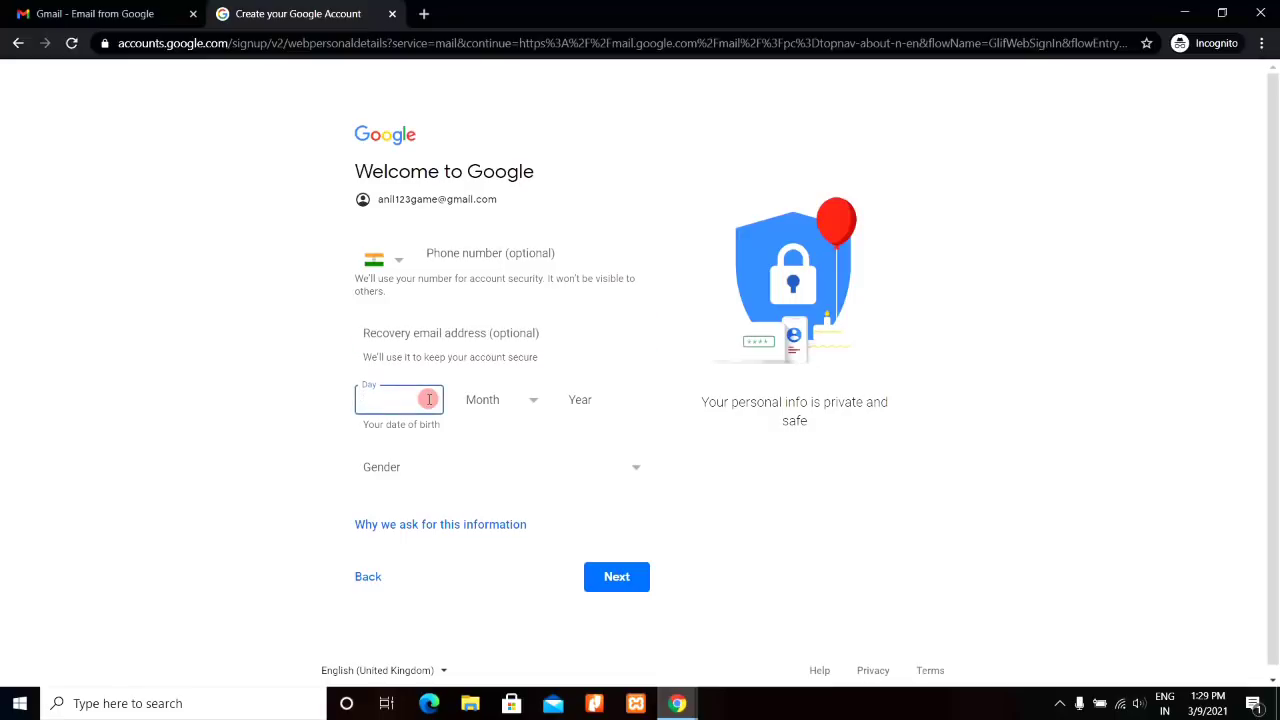
click(487, 402)
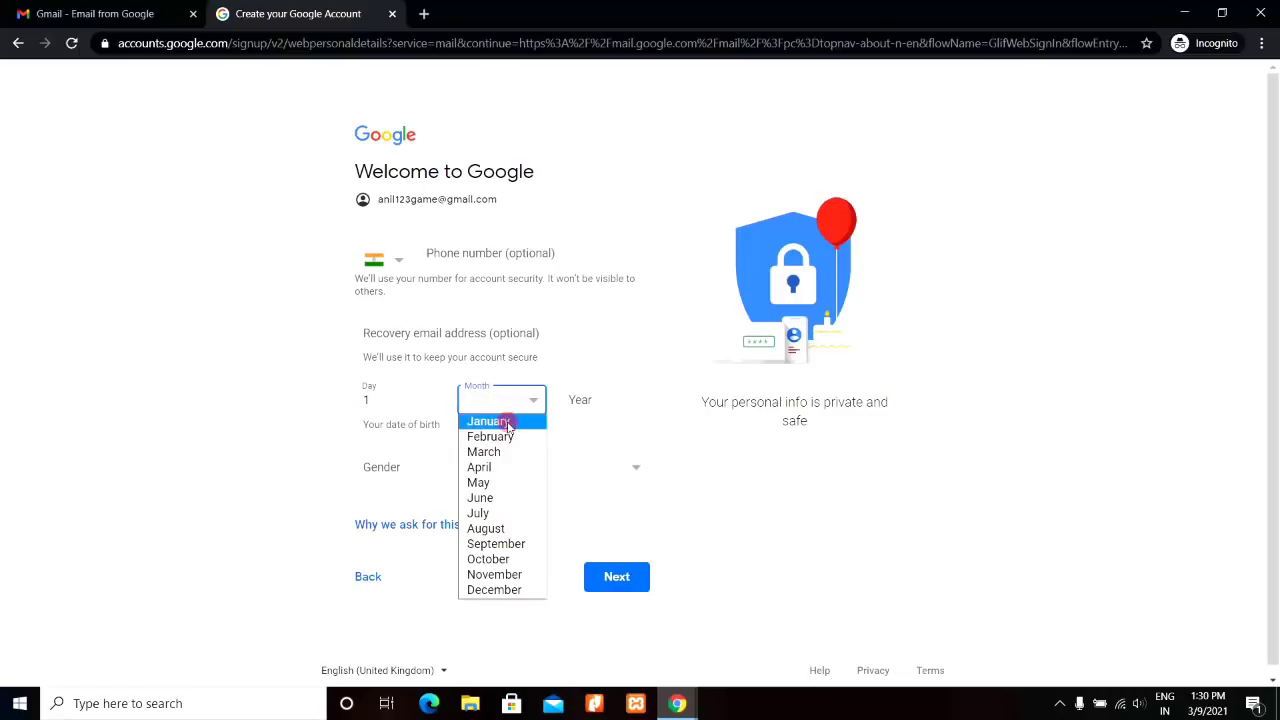
click(507, 422)
click(597, 401)
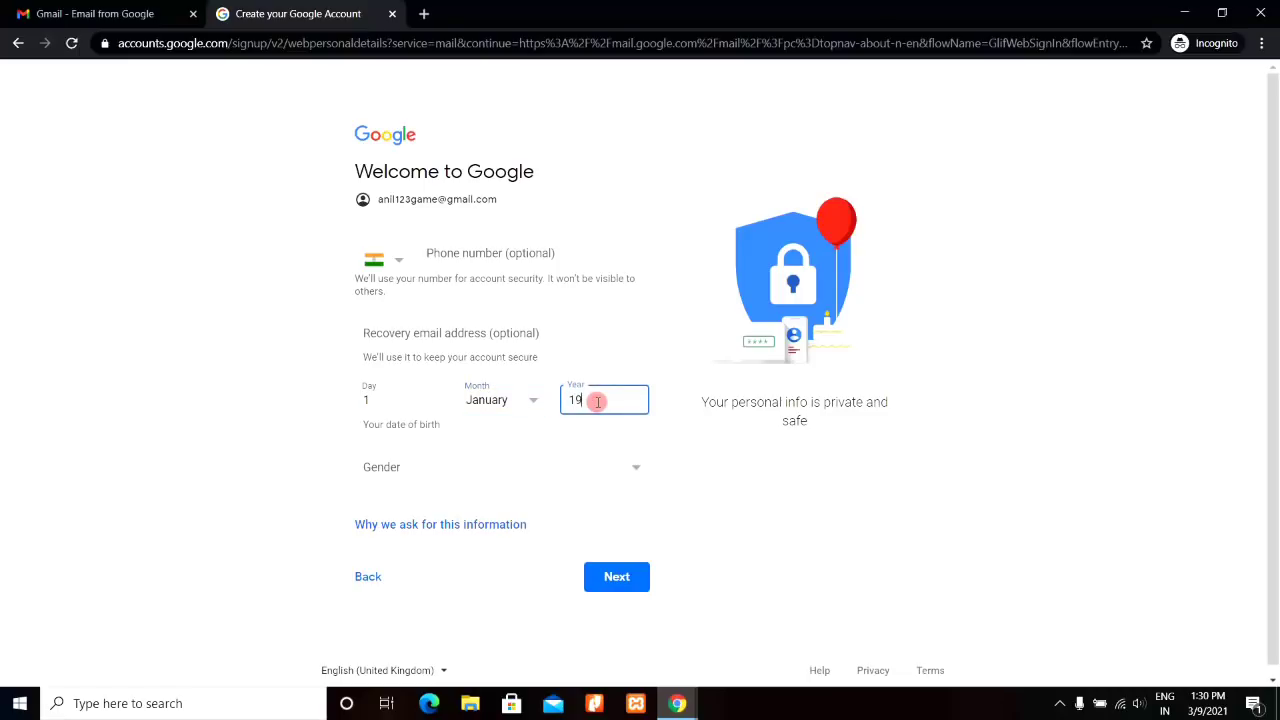
click(594, 469)
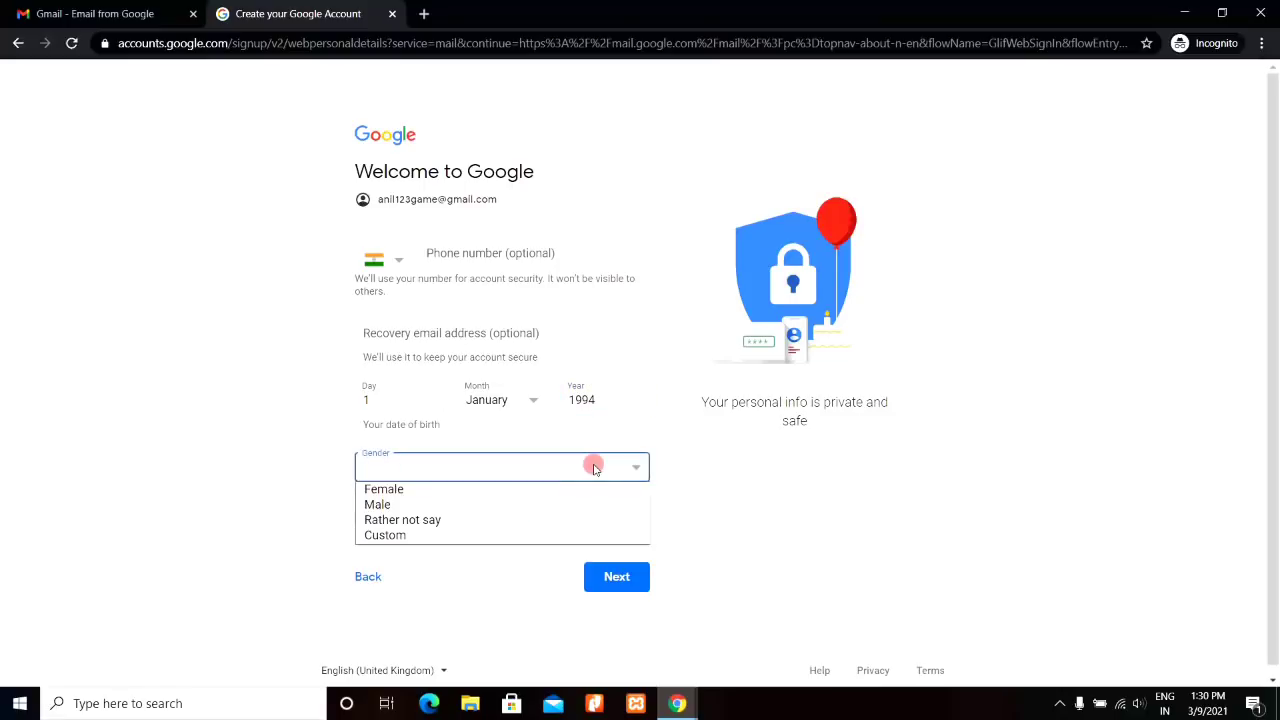
click(557, 504)
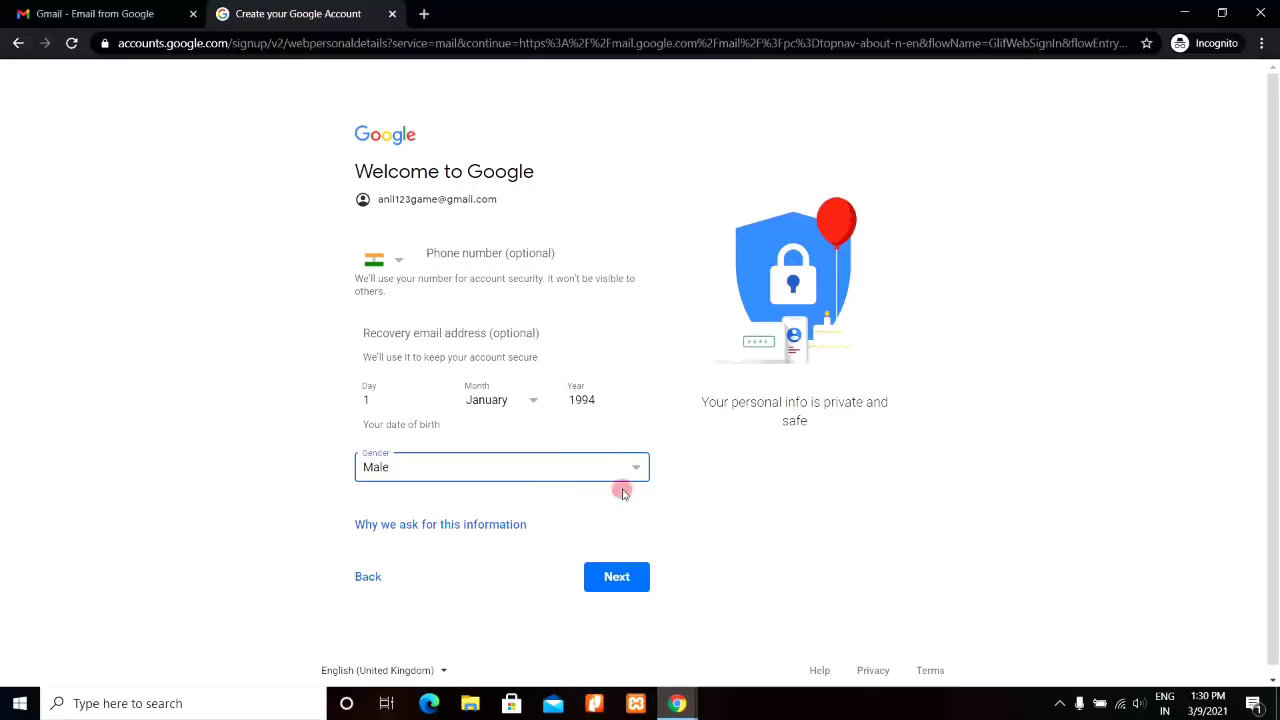
Step: Continue to Privacy and Terms, scroll through, and agree to create the account
click(617, 578)
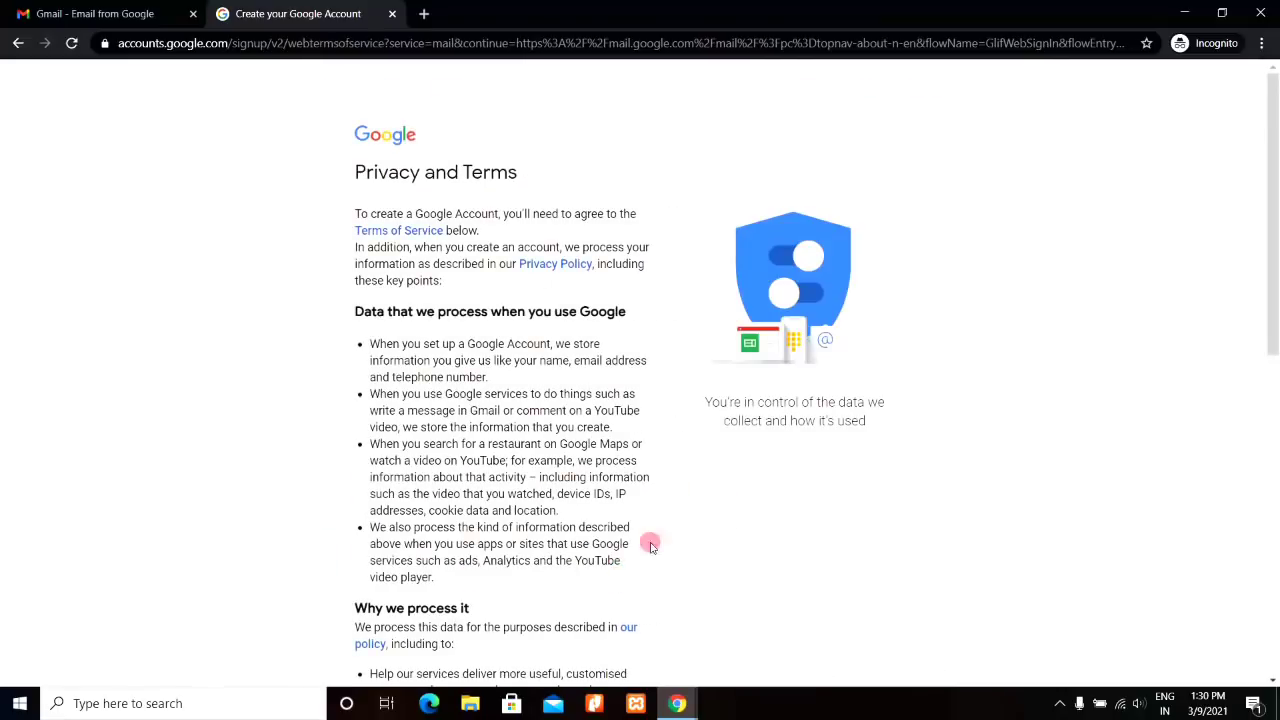
drag(1274, 296, 1274, 662)
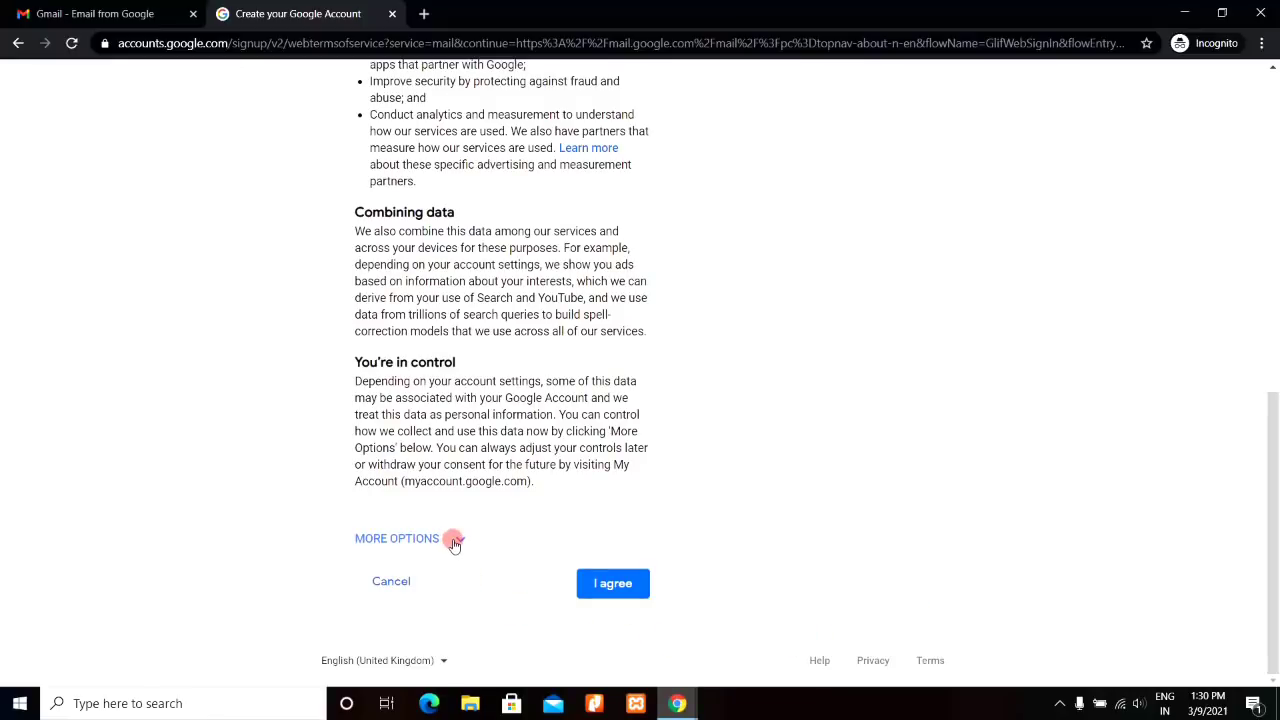
click(600, 585)
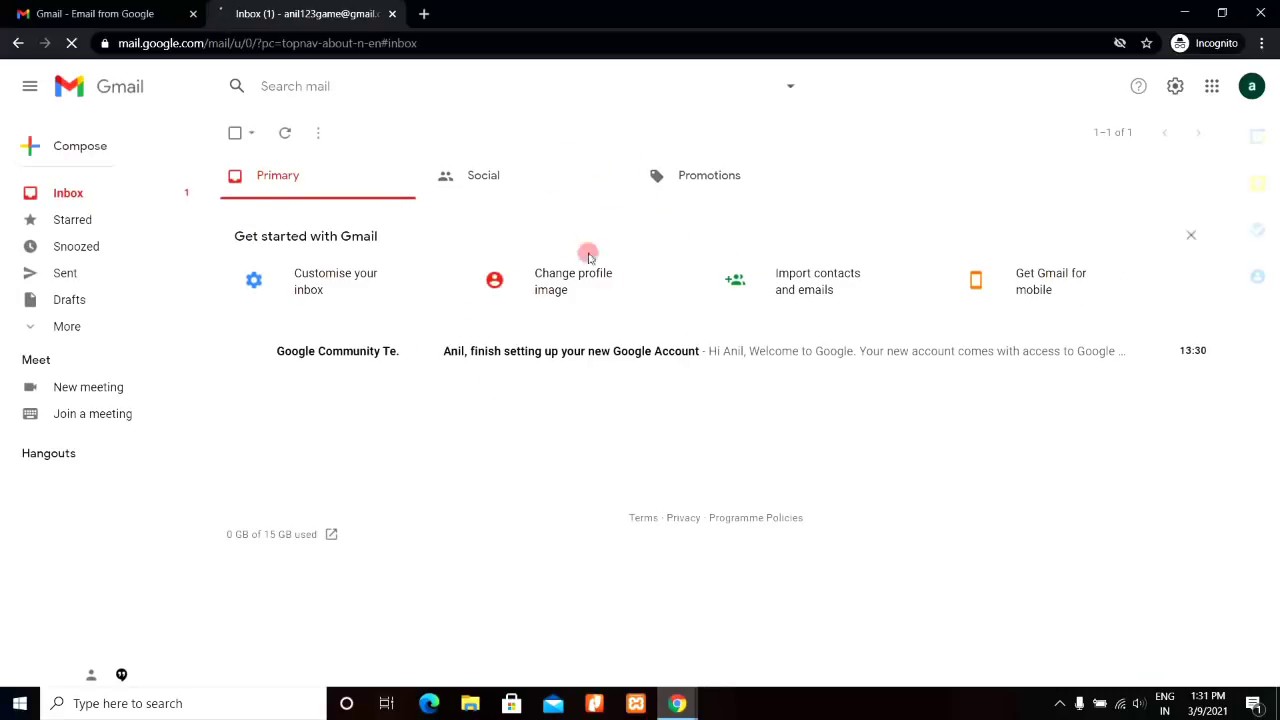
Step: Load youtube.com in a new browser tab
click(426, 14)
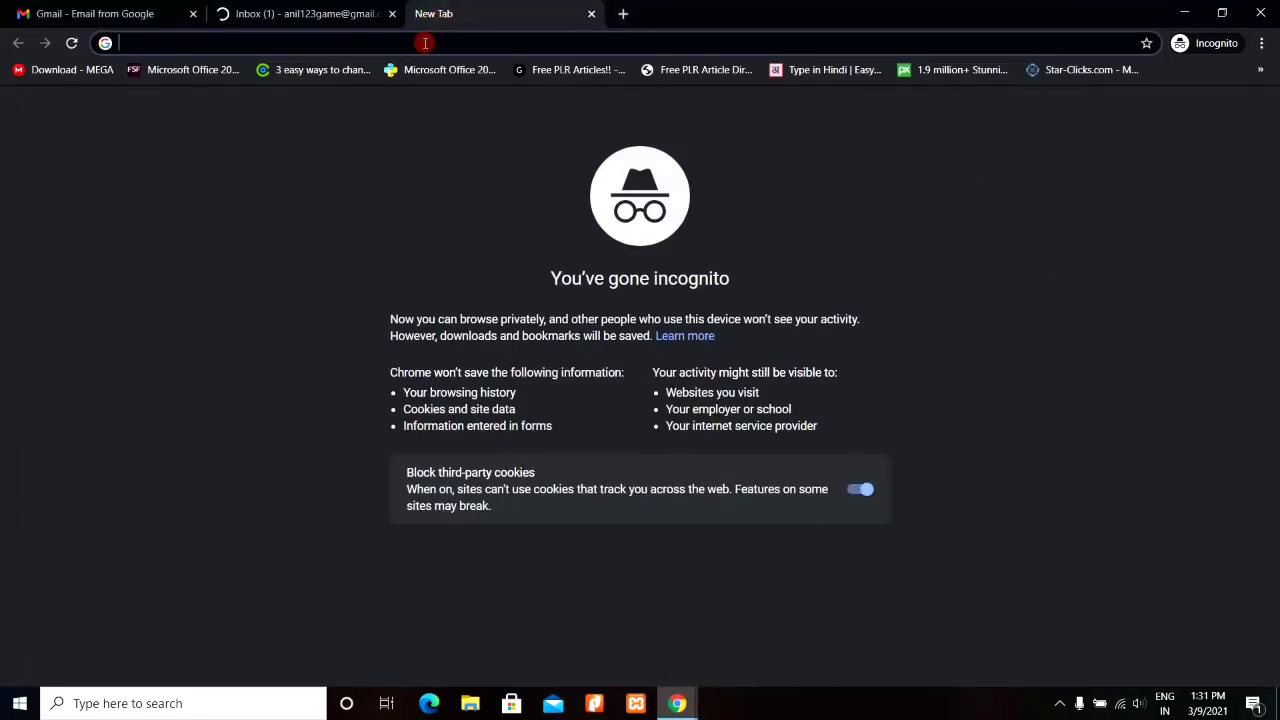
click(425, 43)
text(www.)
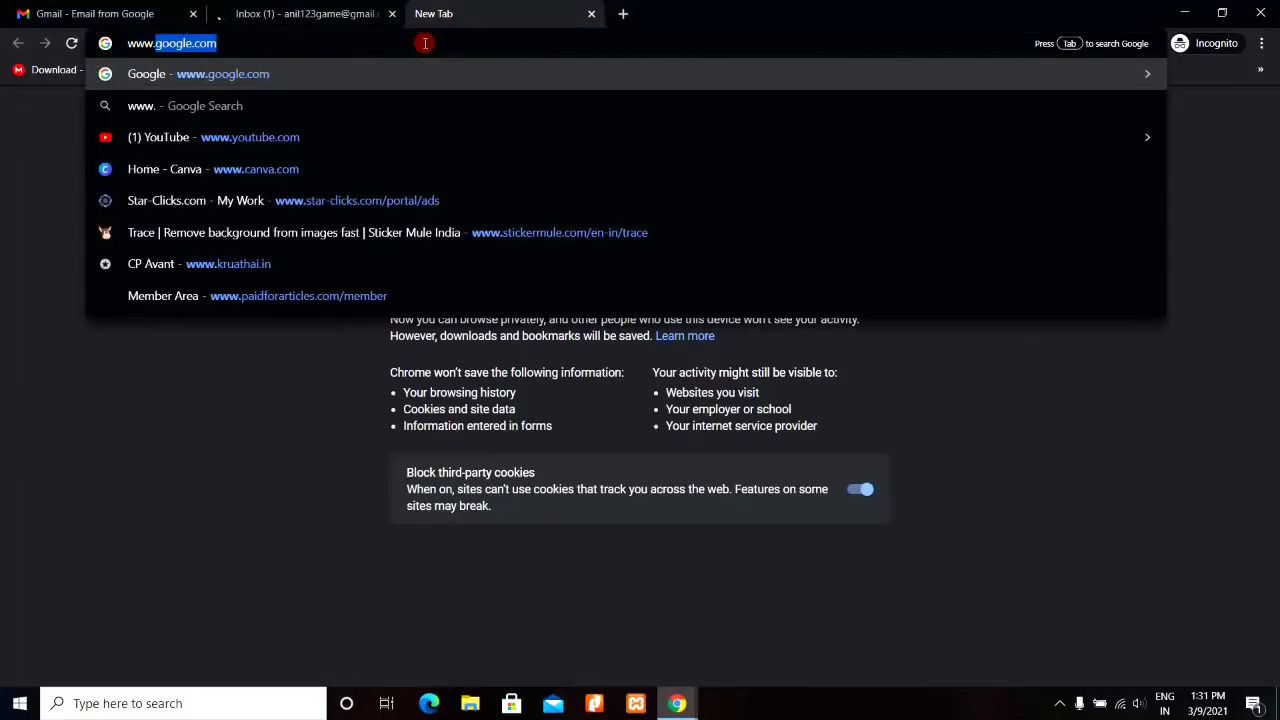
text(you)
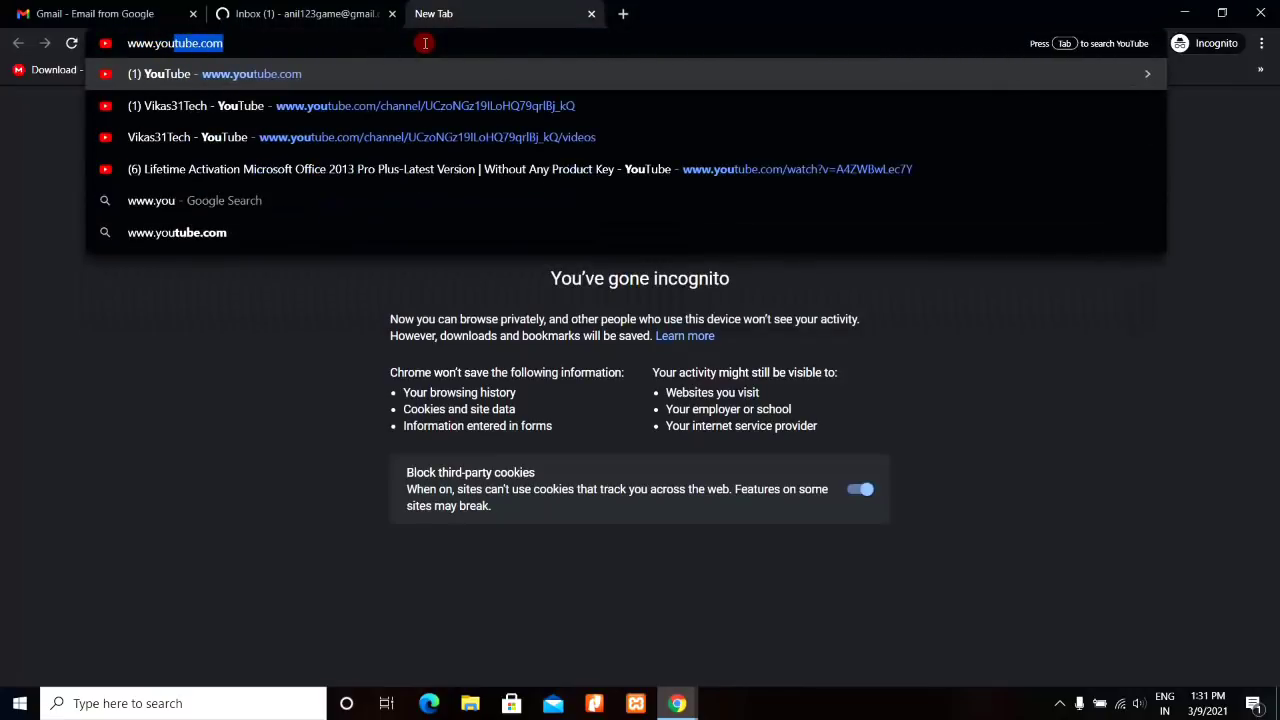
key(Return)
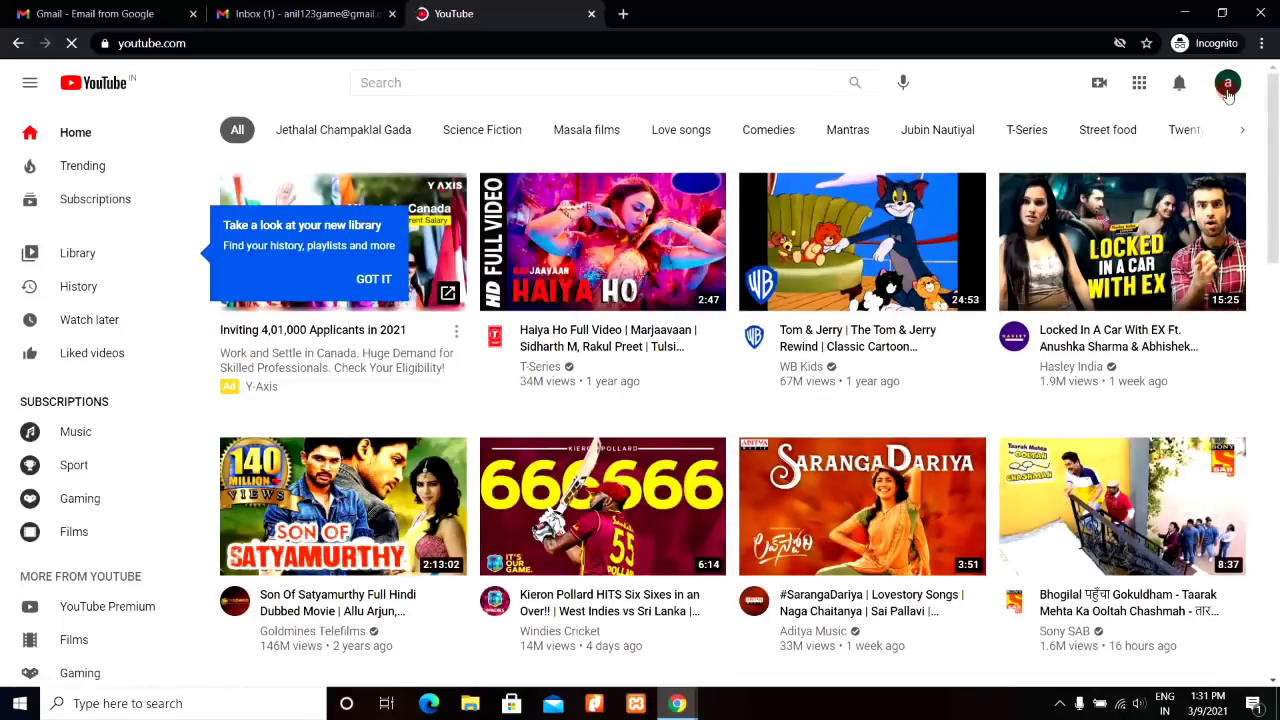
Step: Open the YouTube account avatar menu, bringing up the channel-creation prompt
click(330, 10)
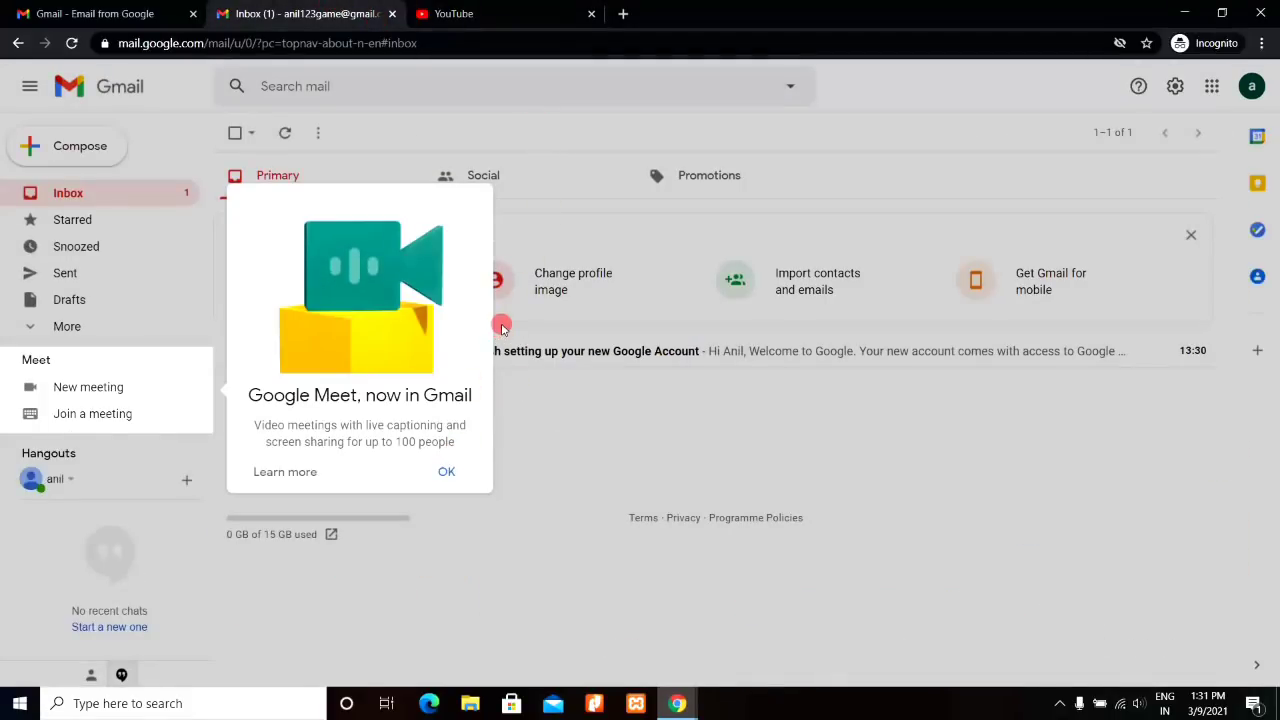
click(517, 8)
click(1222, 88)
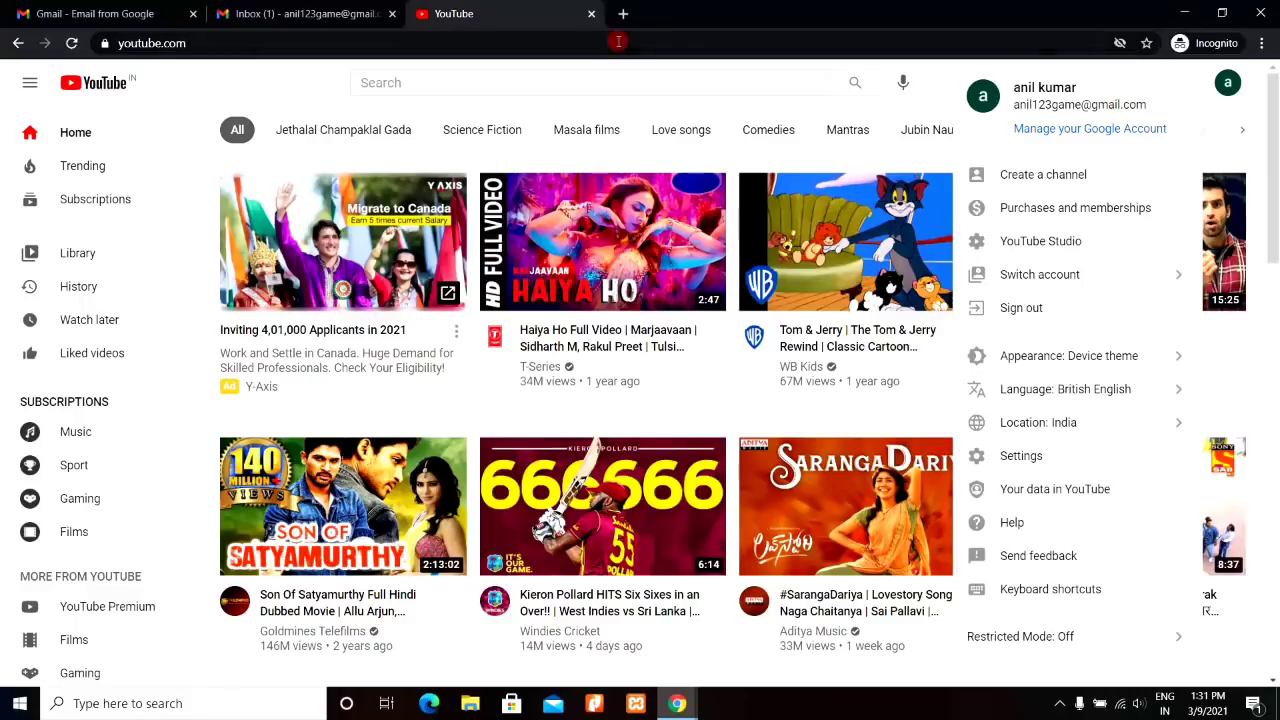
click(335, 8)
click(500, 10)
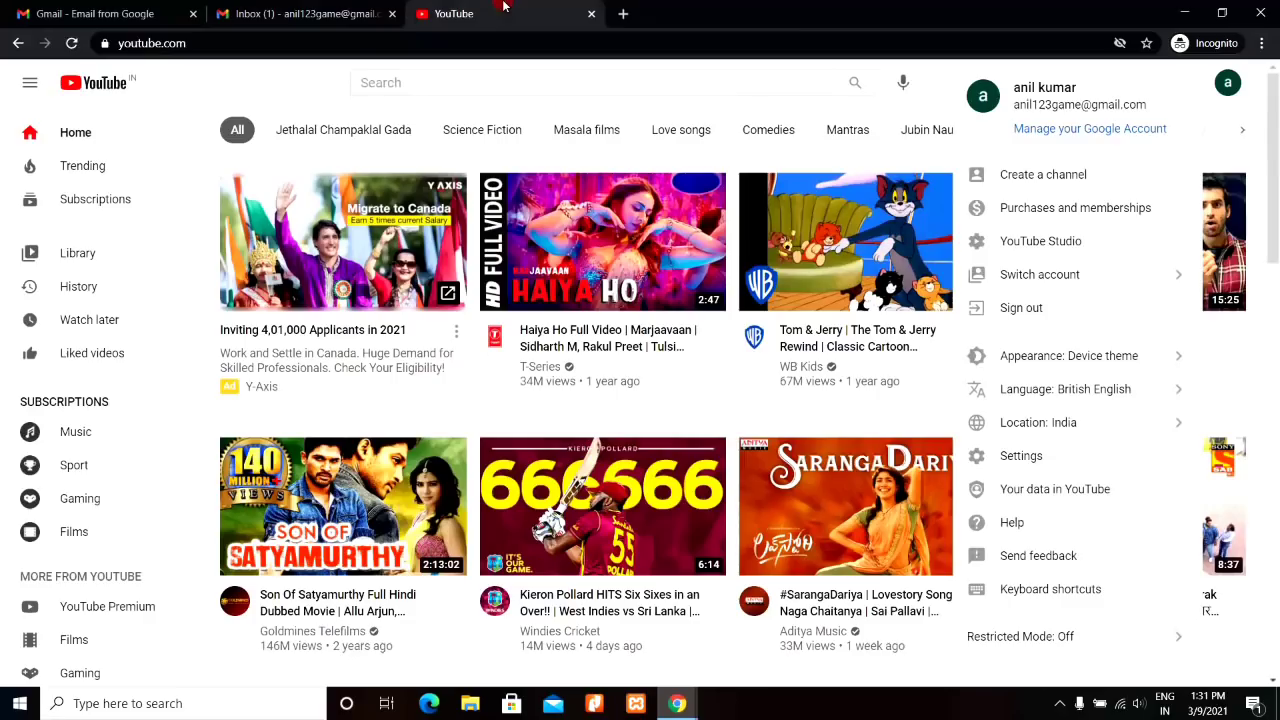
click(946, 110)
Step: Choose Create a channel, Get Started, then the 'Use a custom name' option
click(1063, 176)
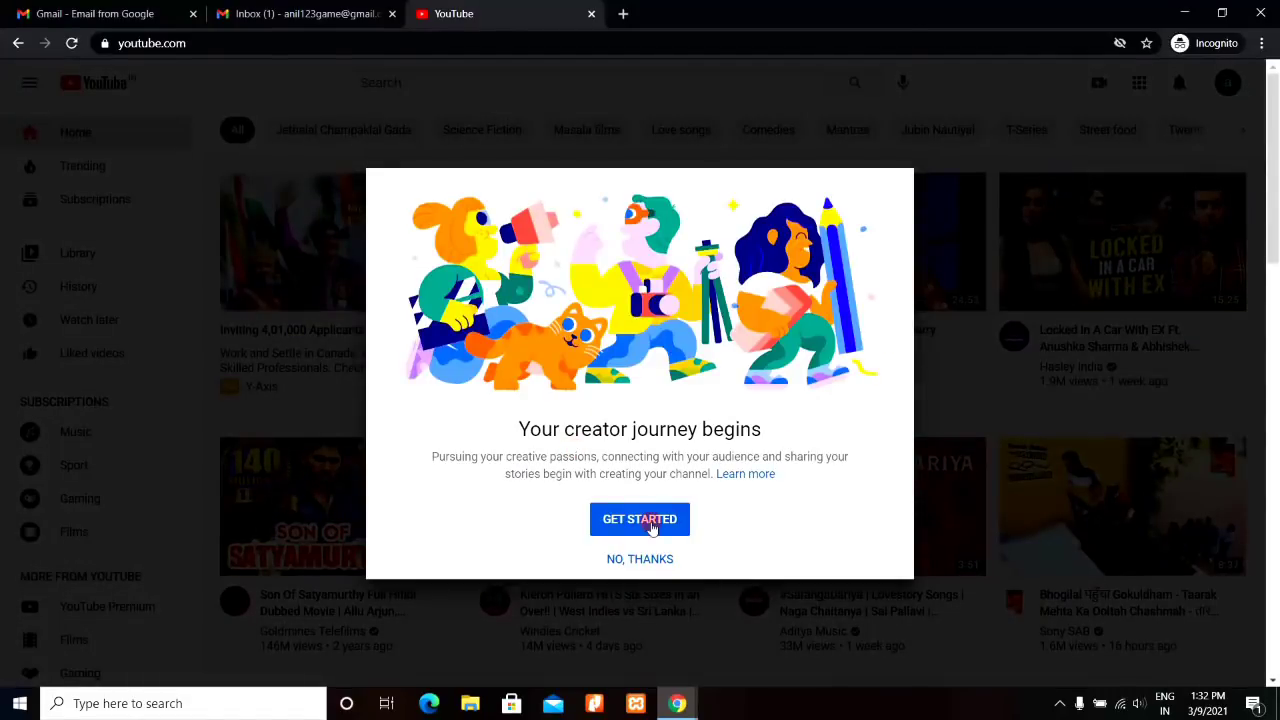
click(640, 521)
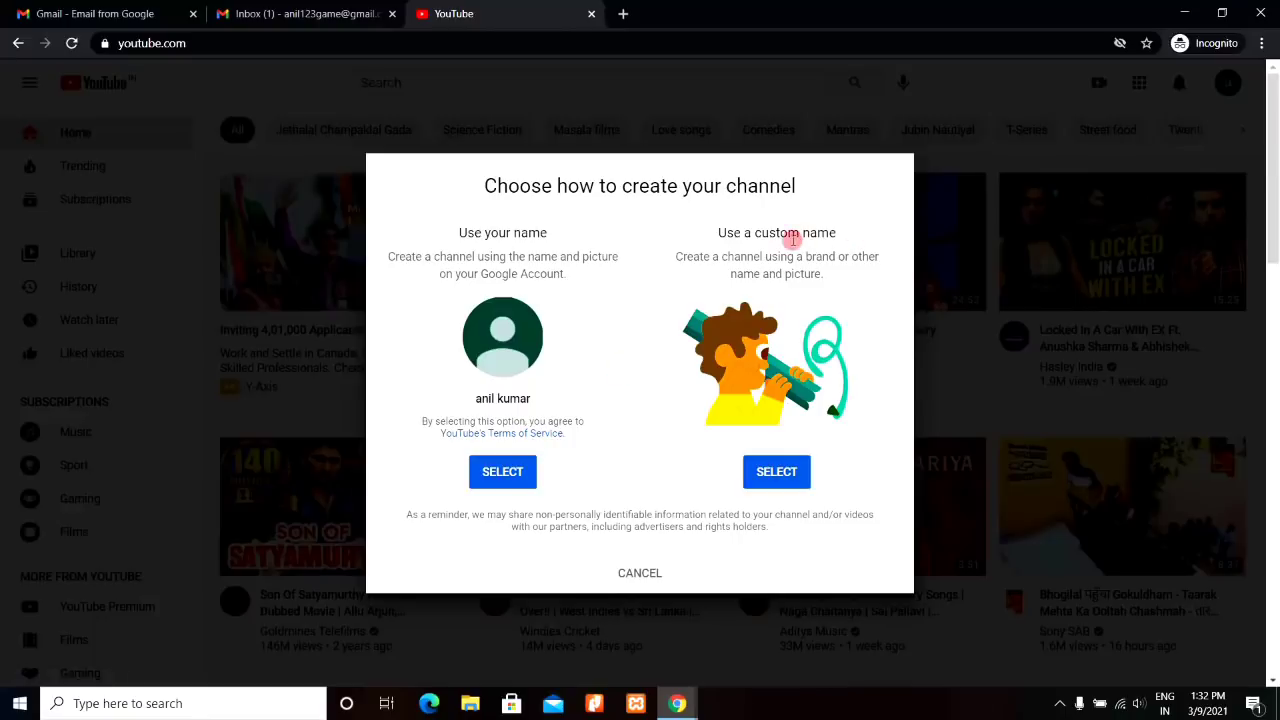
click(789, 472)
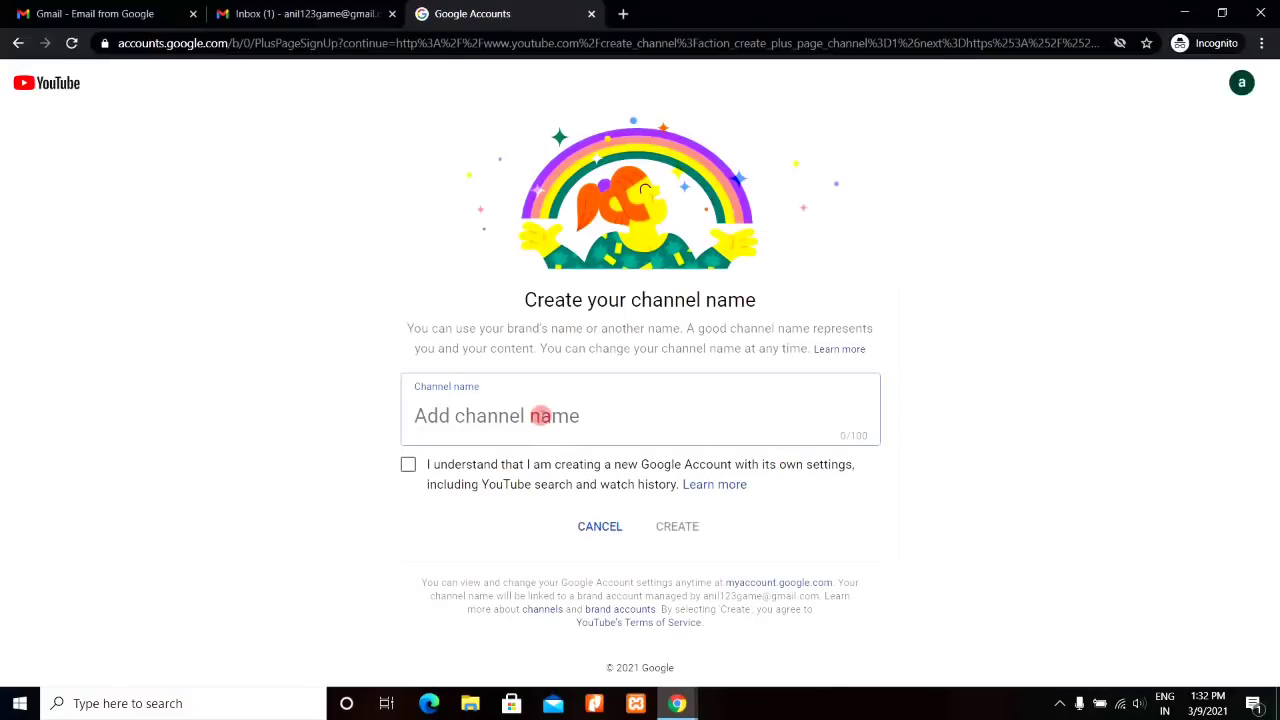
Step: Enter channel name 'AnilGaming', tick the I understand checkbox, and create the channel
text(anil)
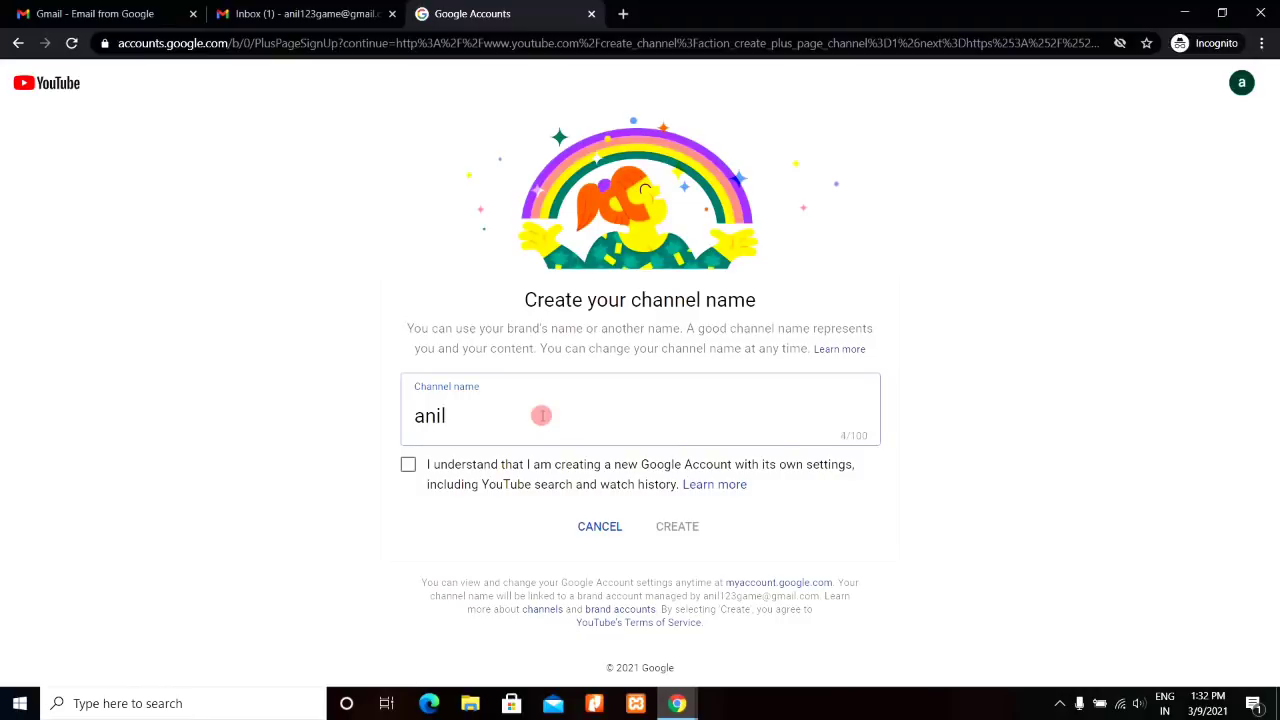
key(BackSpace)
key(BackSpace)
key(BackSpace)
text(Ani)
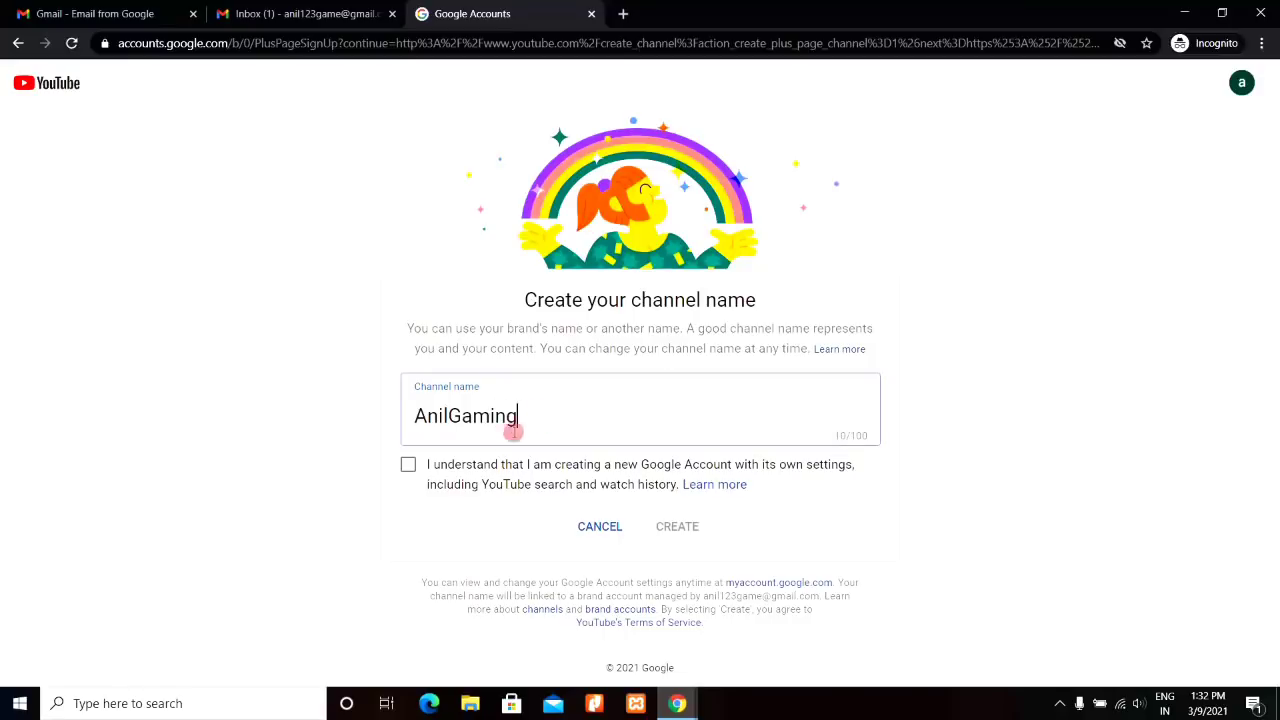
click(409, 466)
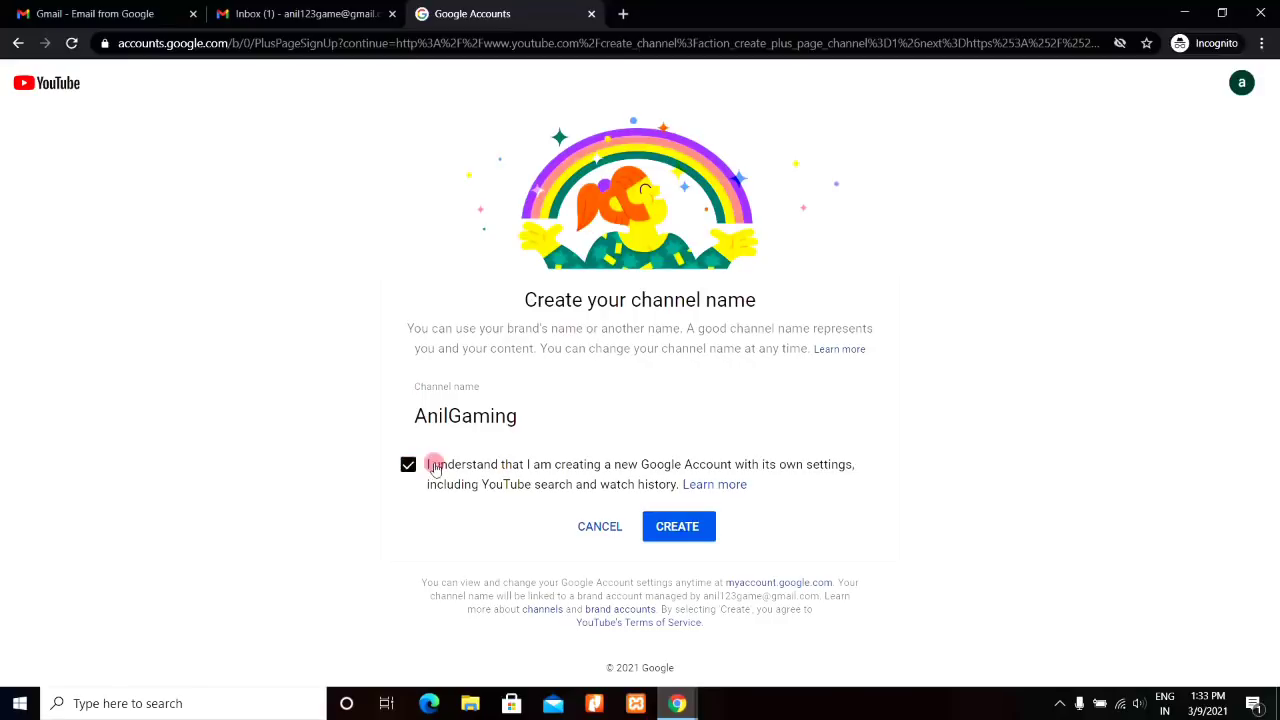
click(687, 530)
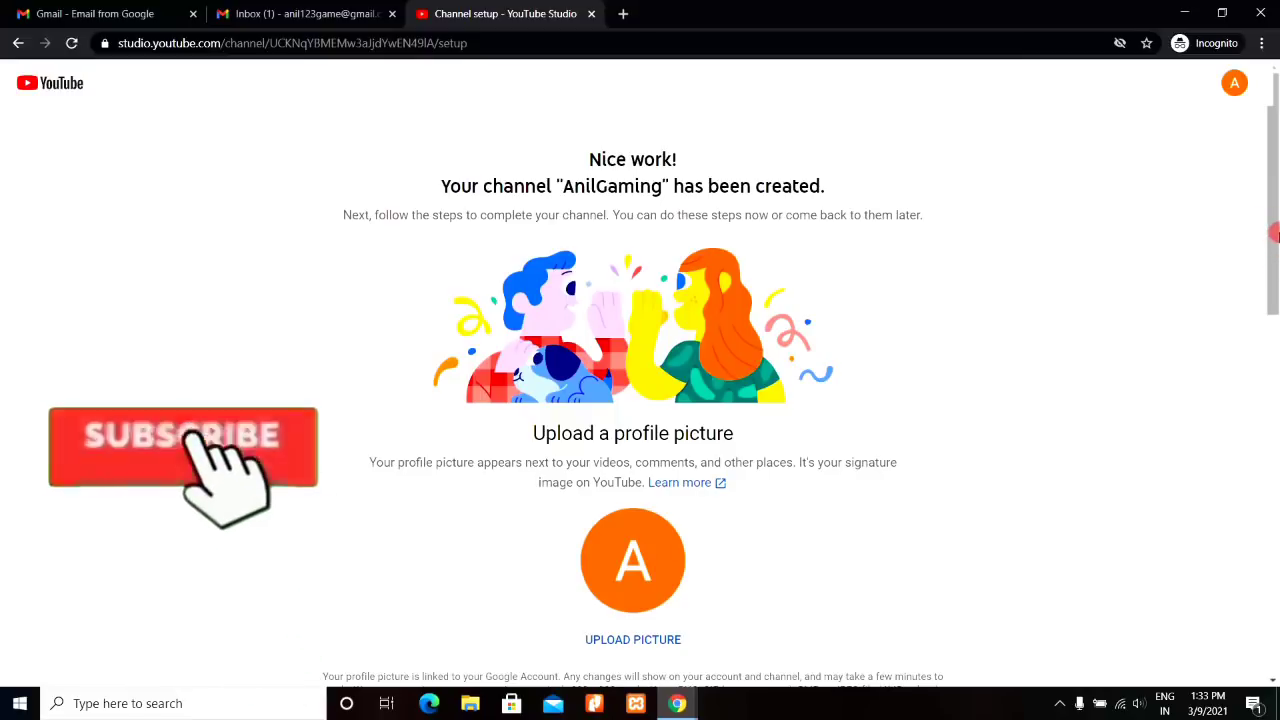
Step: Scroll the AnilGaming setup page down to the links section and postpone the remaining setup
drag(1275, 233, 1271, 357)
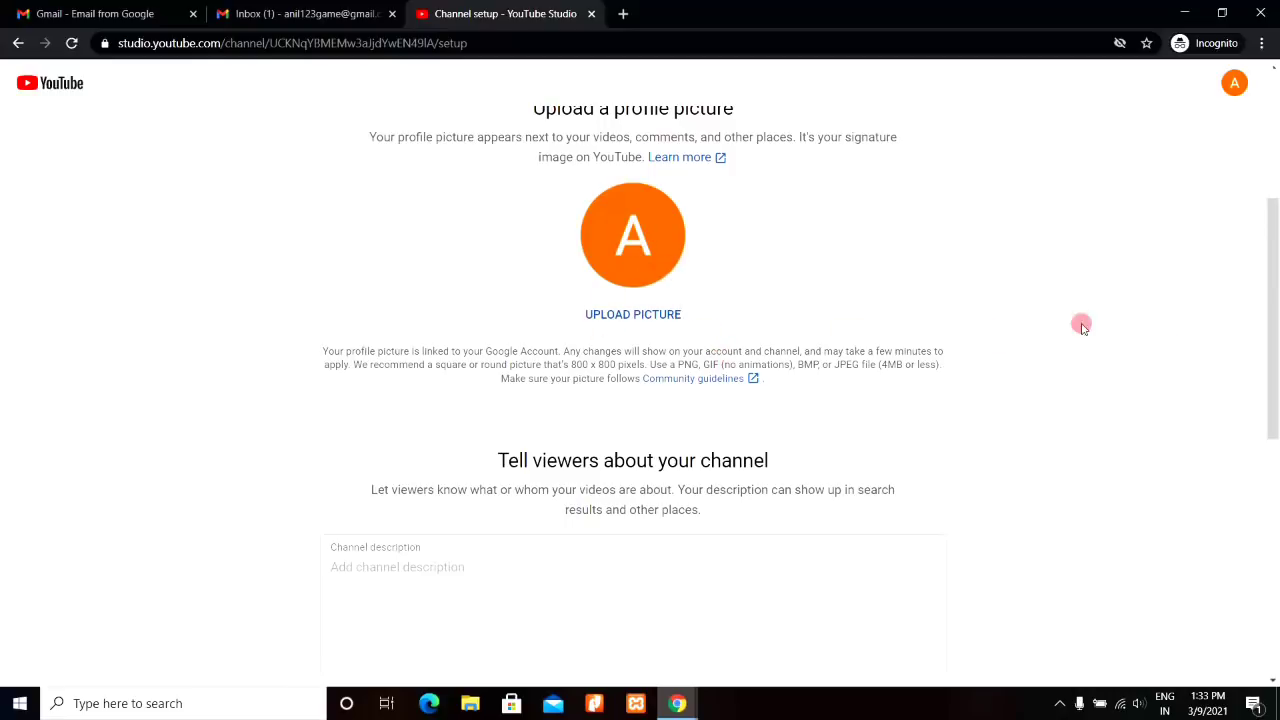
drag(1272, 330, 1271, 443)
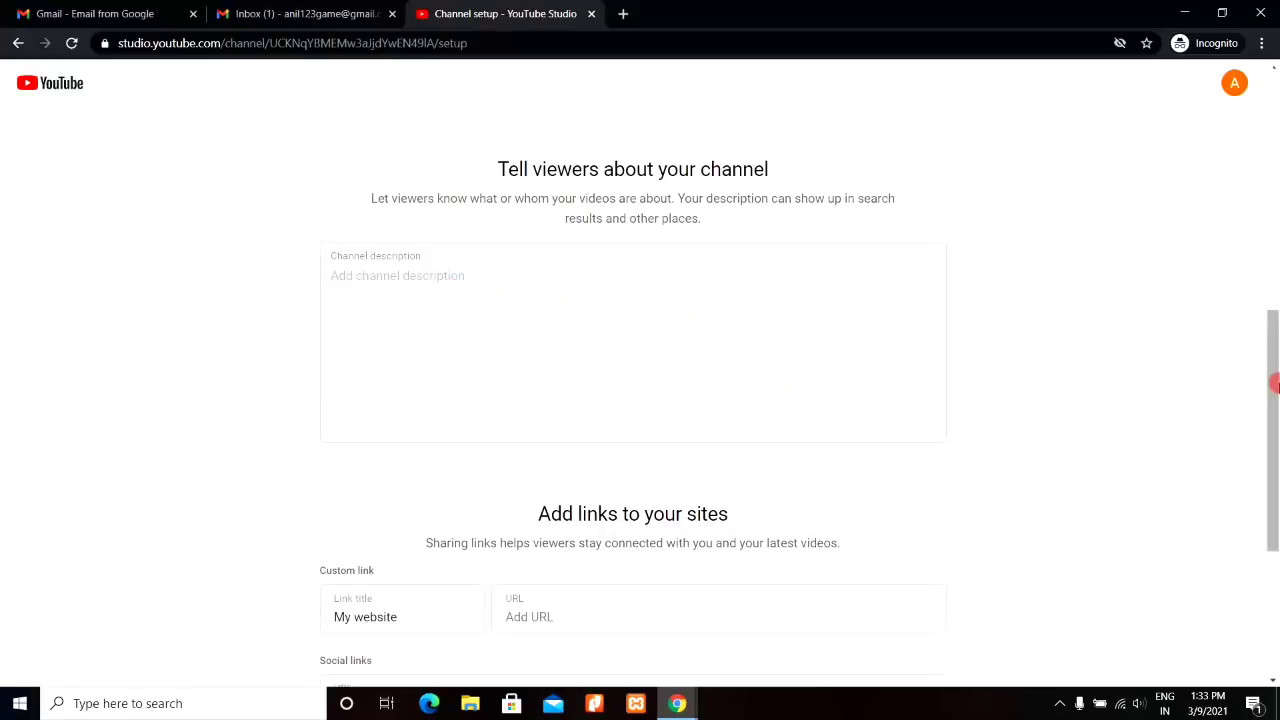
drag(1271, 391, 1274, 562)
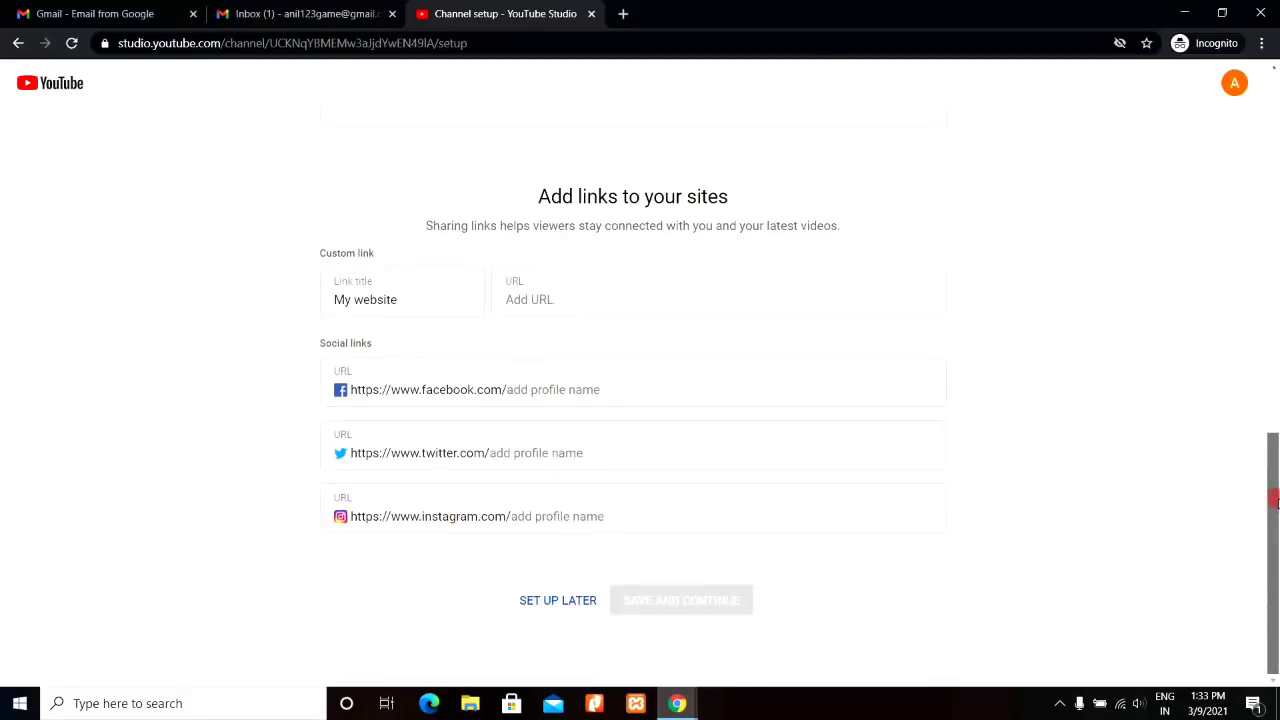
drag(1275, 500, 1272, 166)
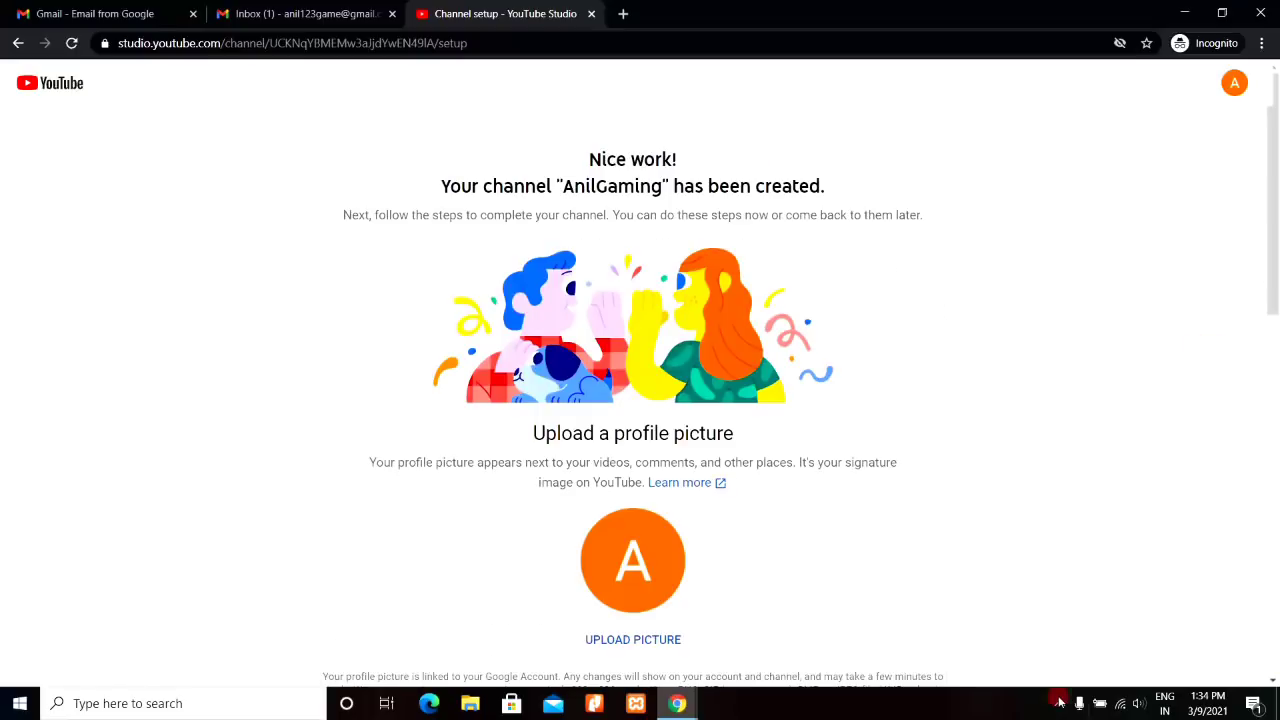
drag(1272, 296, 1273, 628)
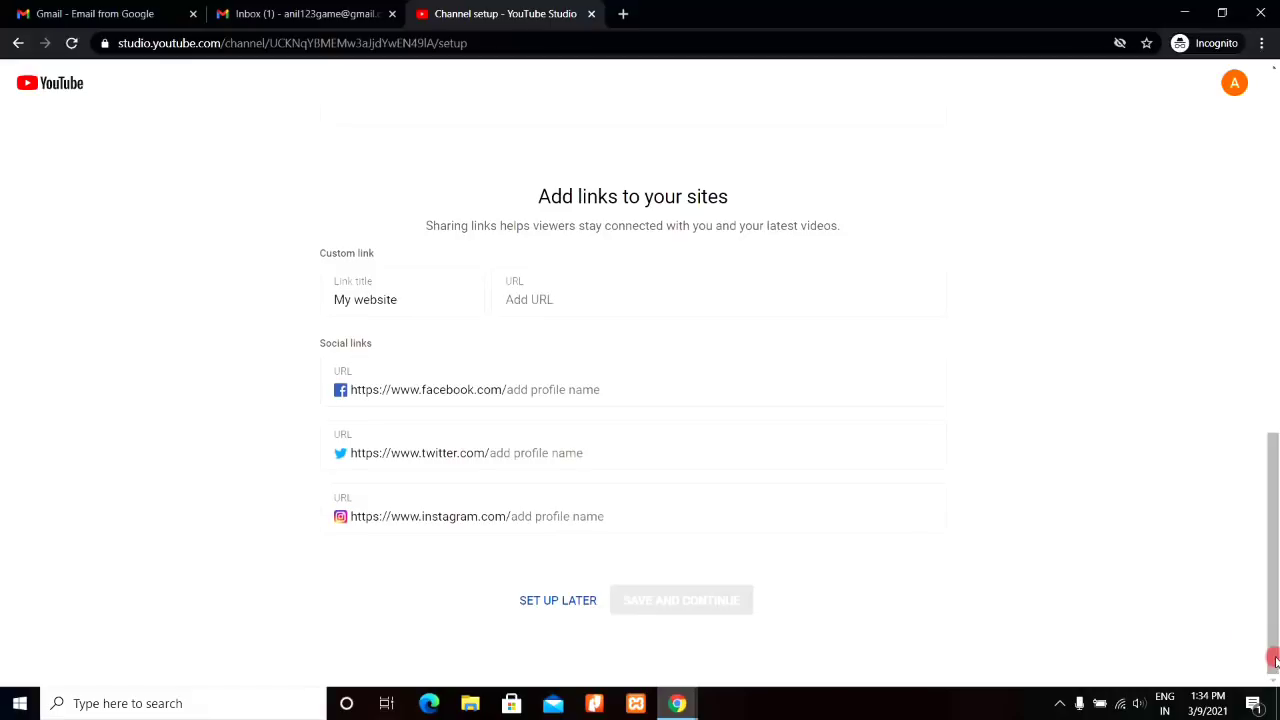
click(583, 598)
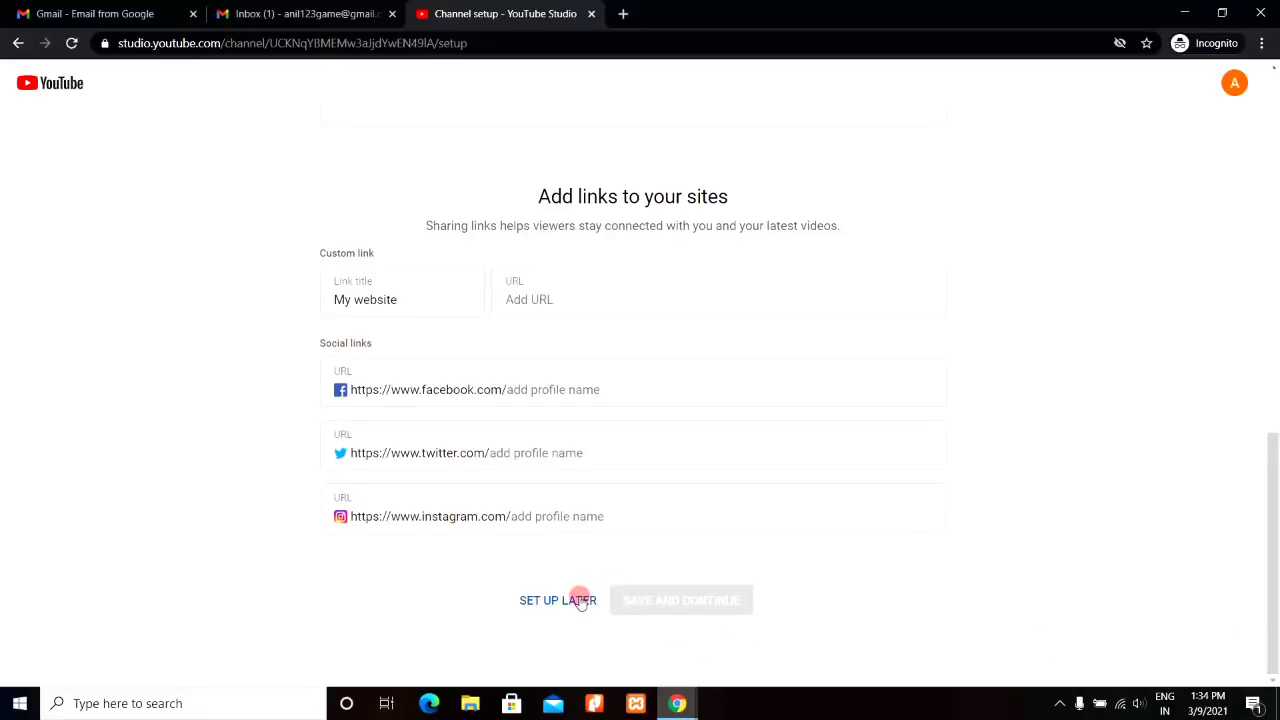
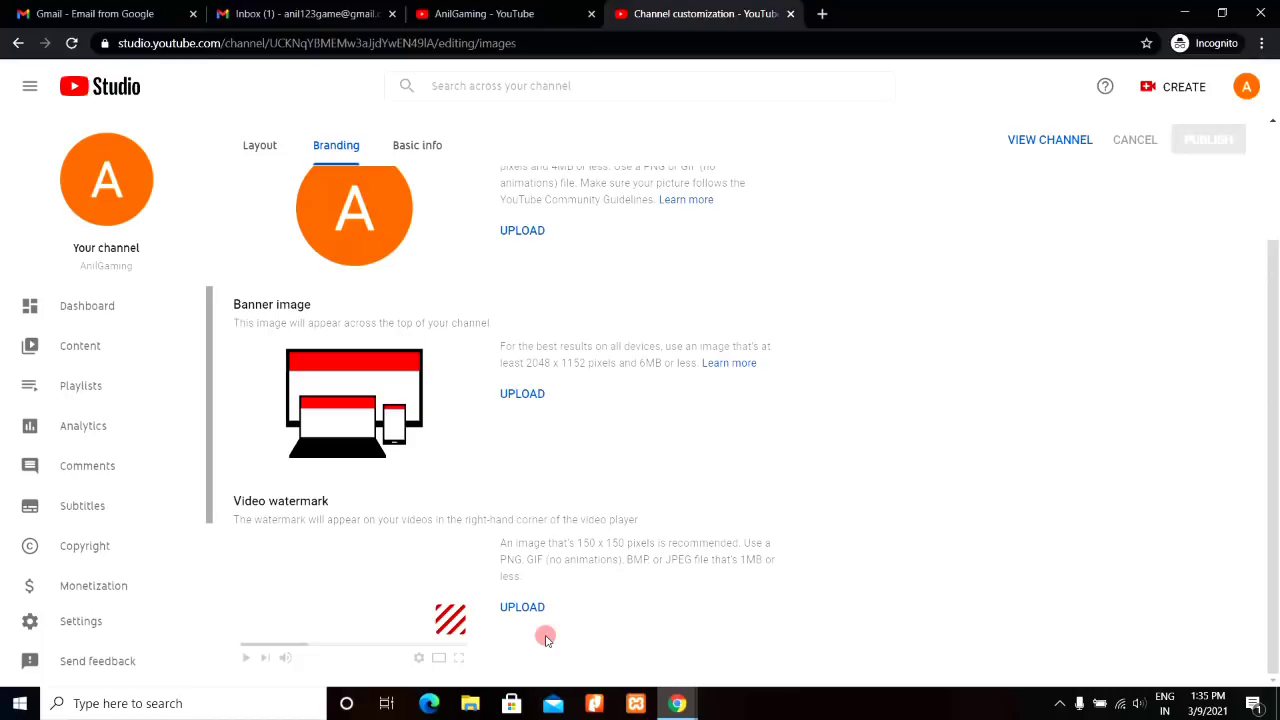
scroll(1275, 381, up, 2)
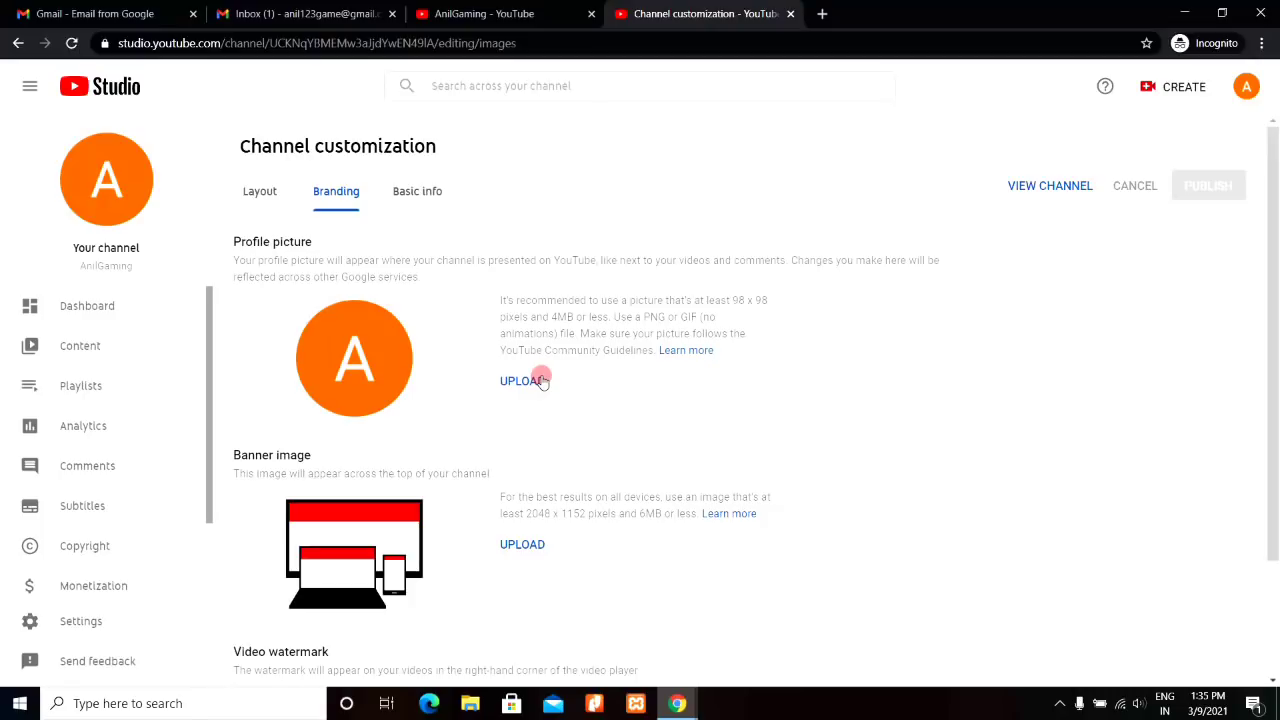
click(823, 15)
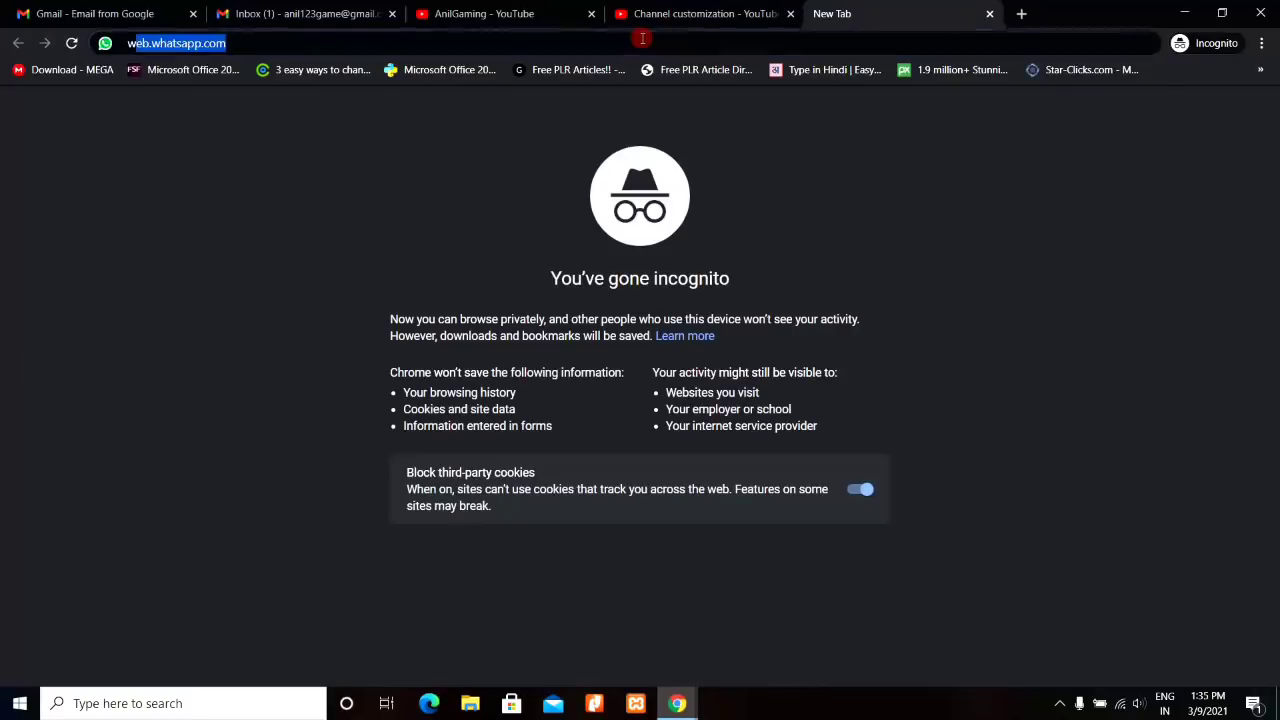
text(www.csan)
key(BackSpace)
key(BackSpace)
key(BackSpace)
text(a)
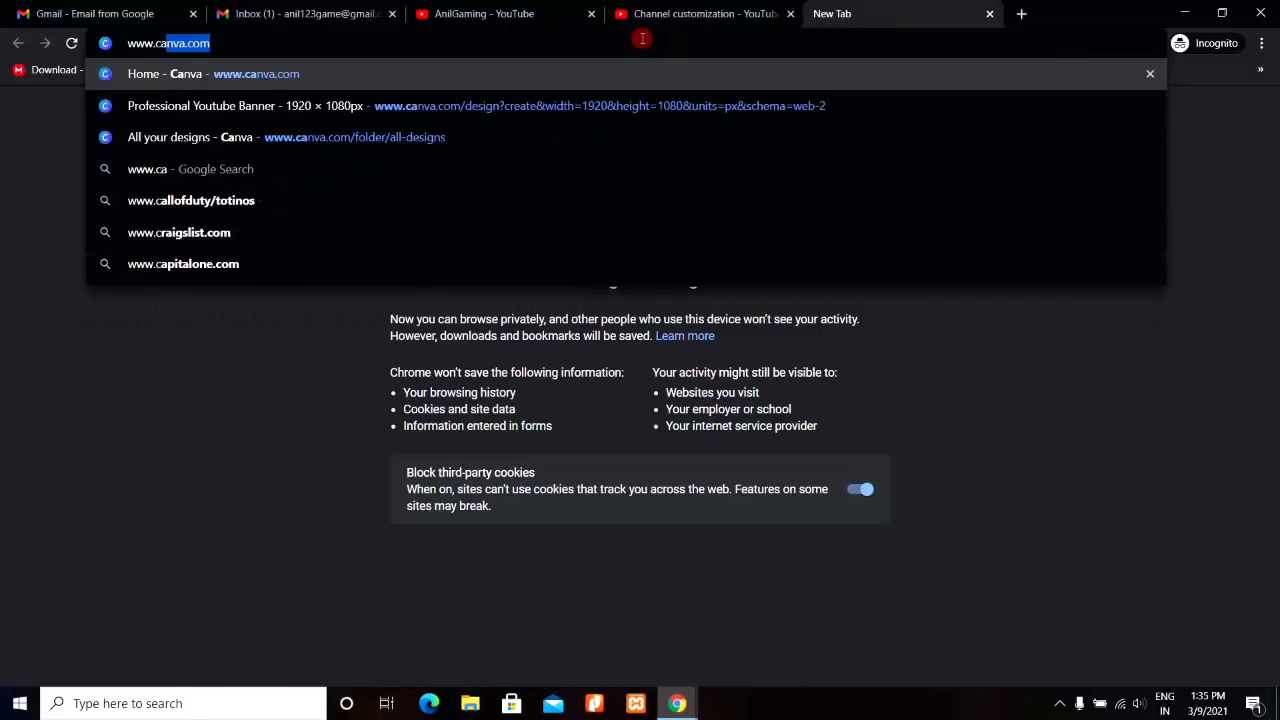
text(nva.com)
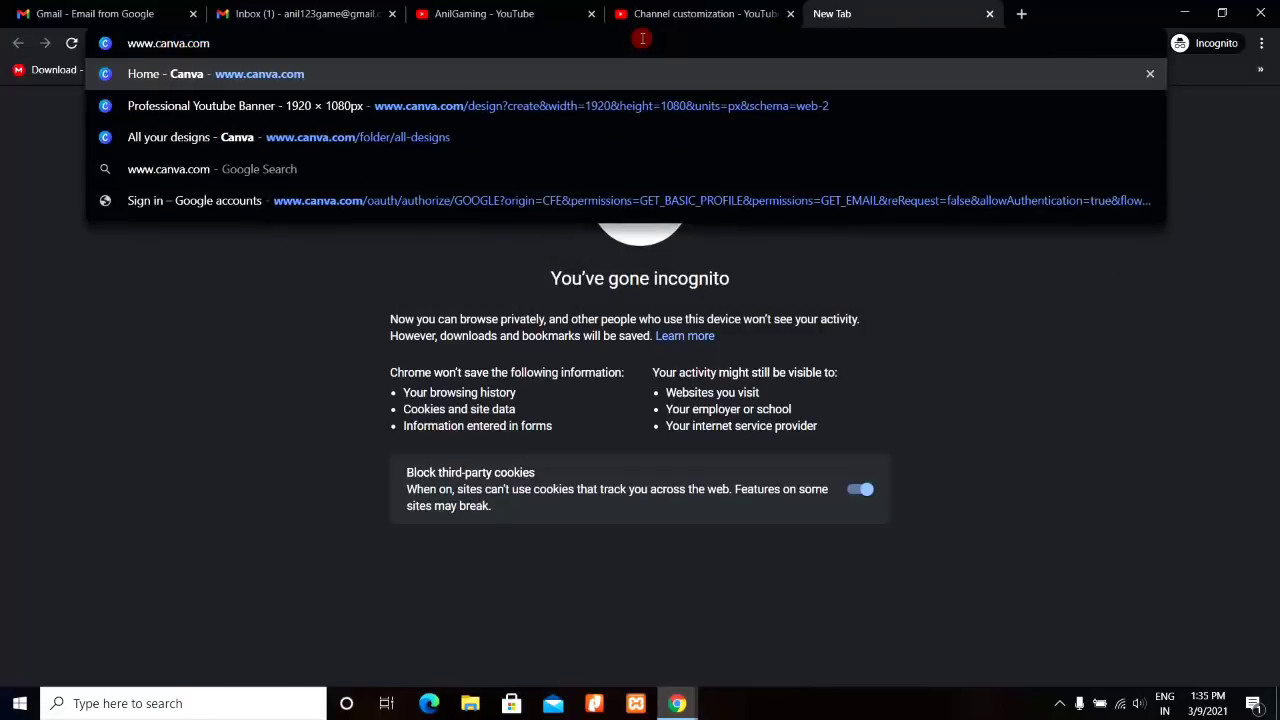
key(Return)
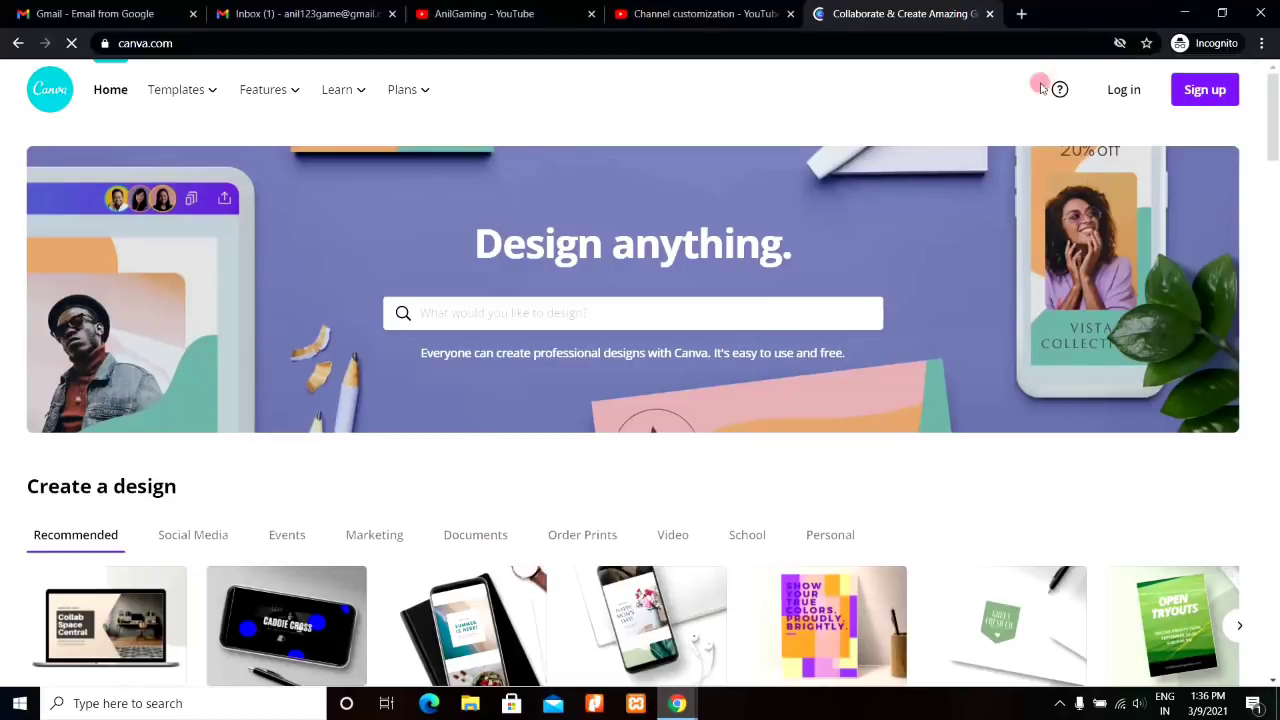
Step: Sign up to Canva with Google, choosing to use another Google account
click(1206, 93)
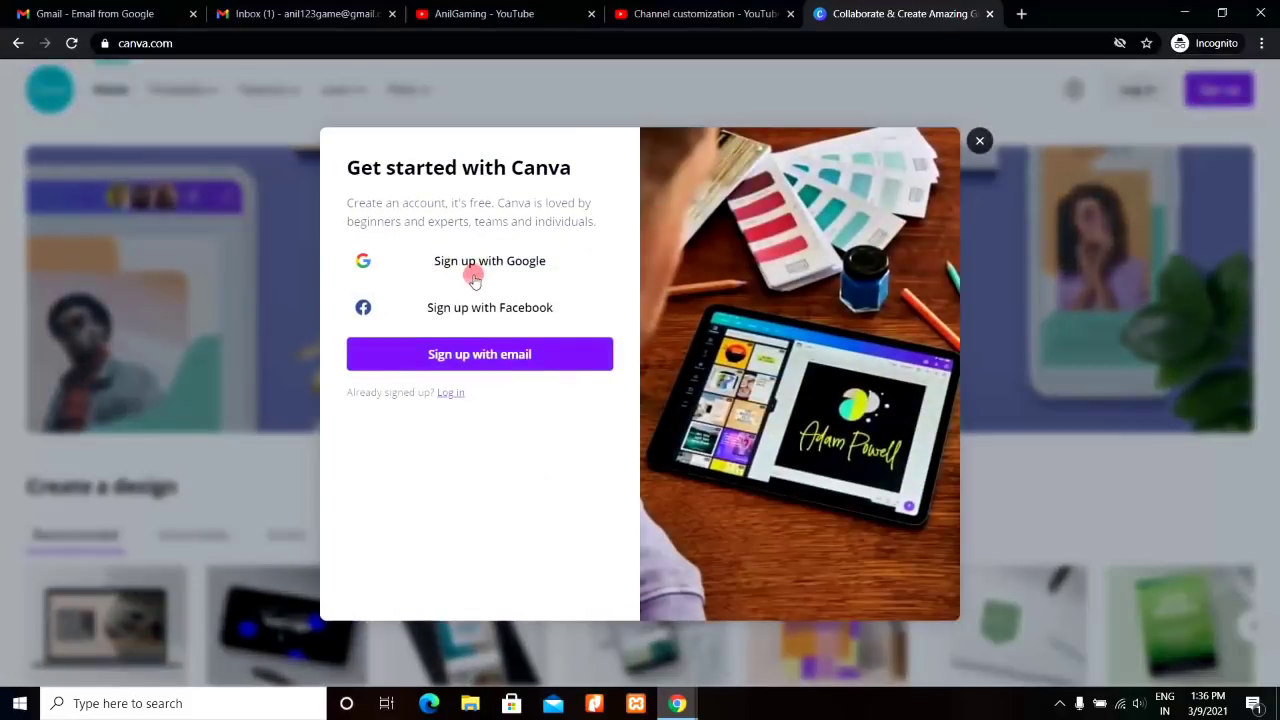
click(524, 266)
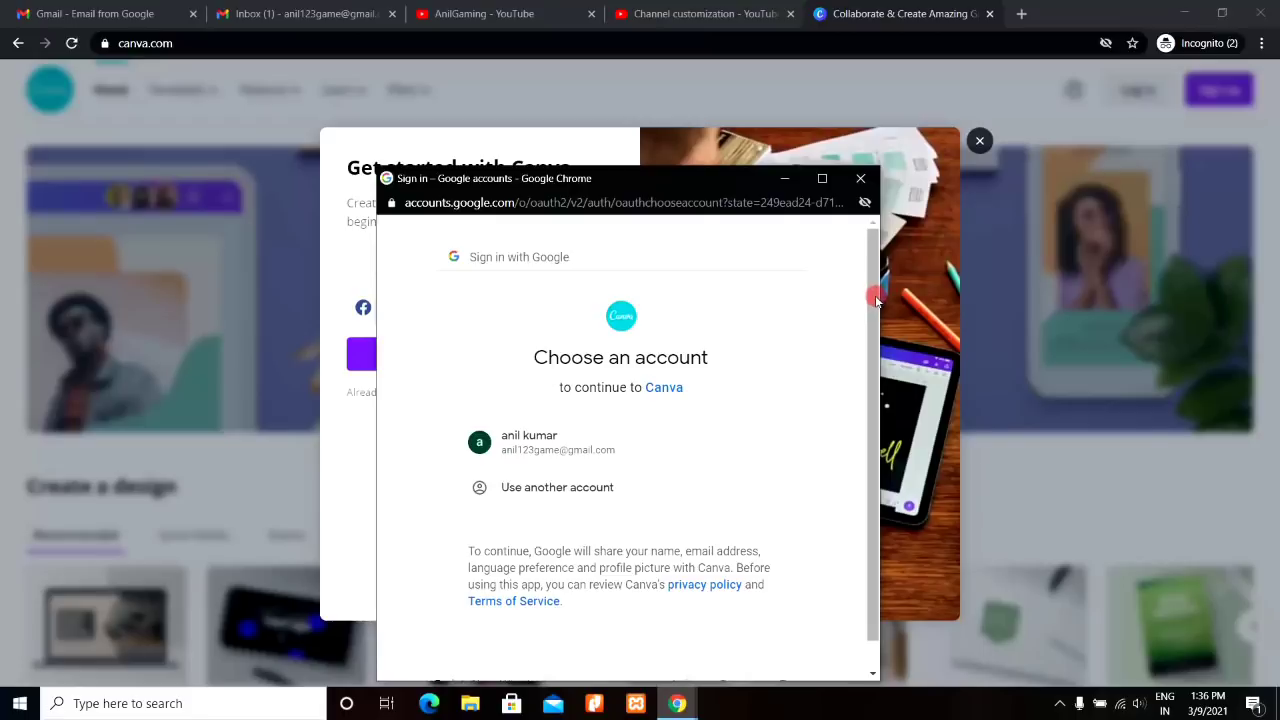
drag(876, 300, 882, 400)
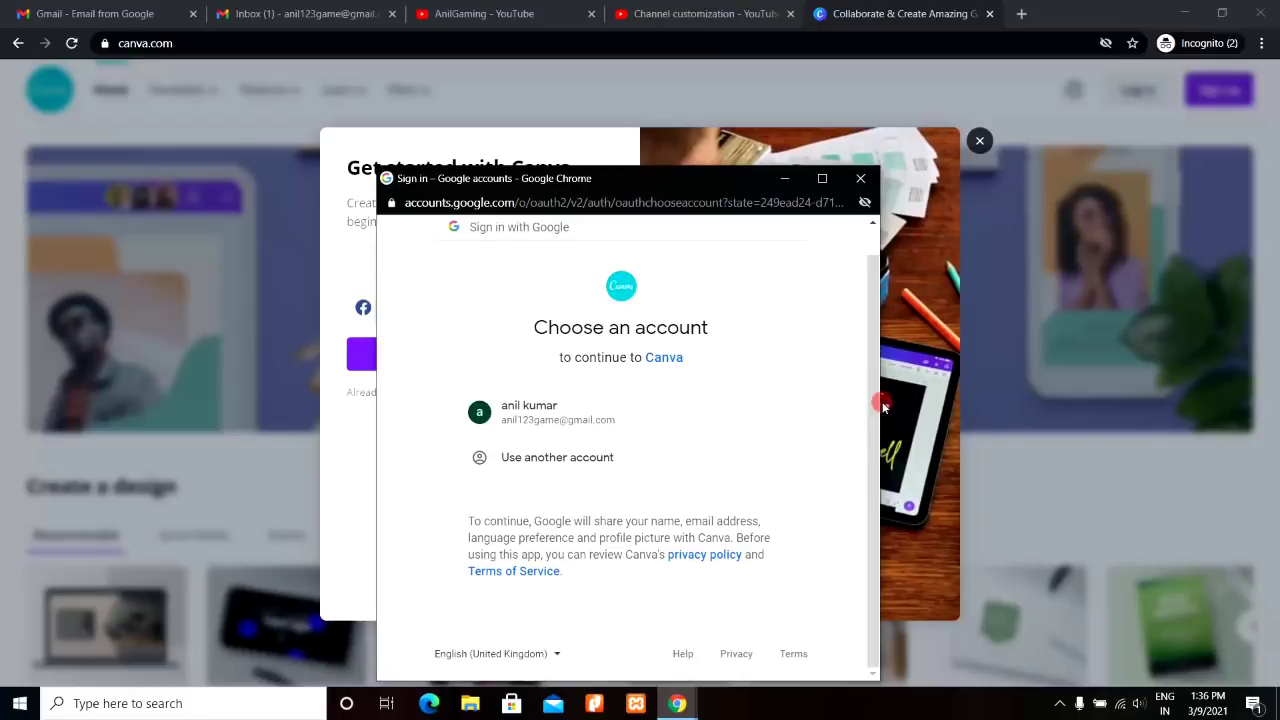
click(565, 460)
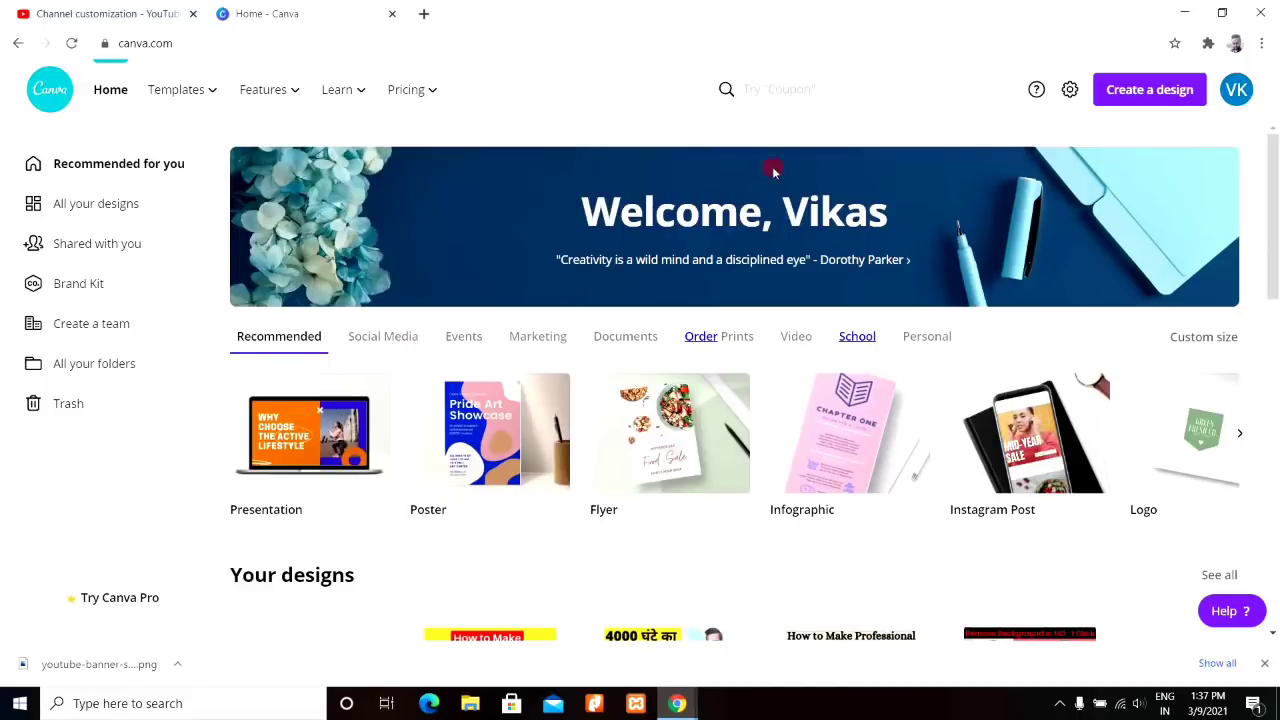
Step: Pick Logo from the Create a design menu to start a blank logo
click(1160, 101)
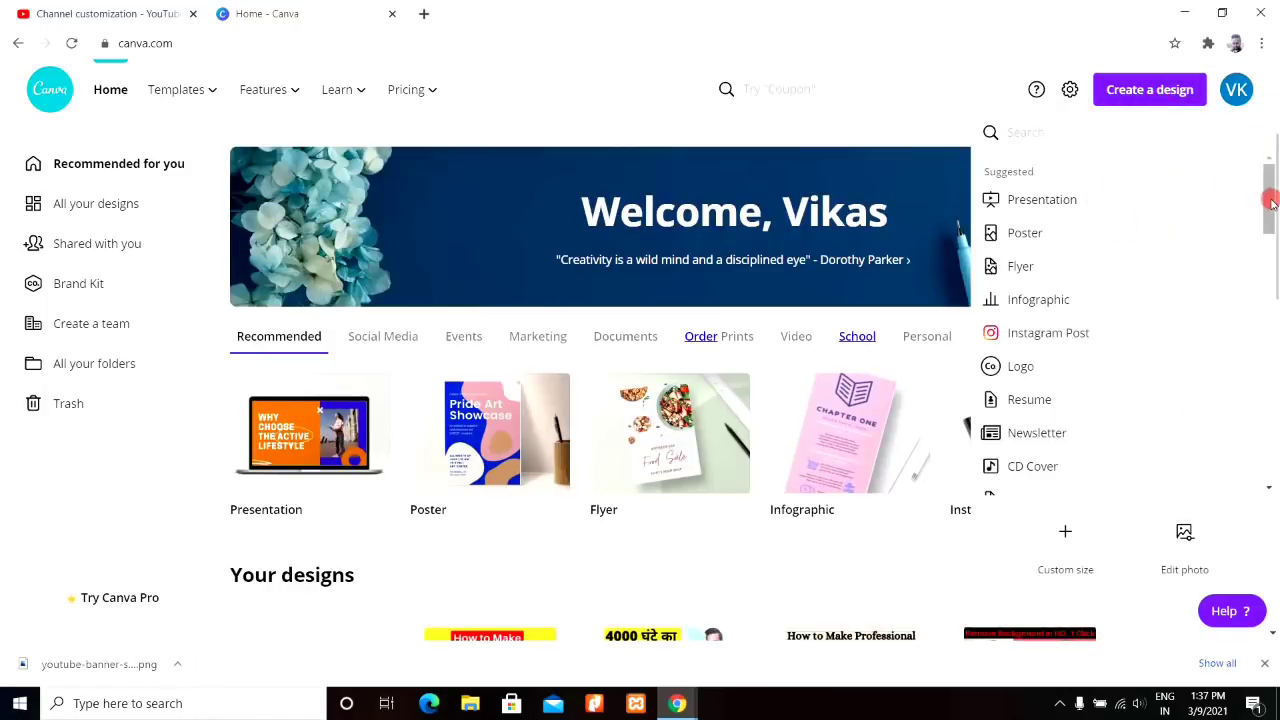
drag(1271, 202, 1270, 200)
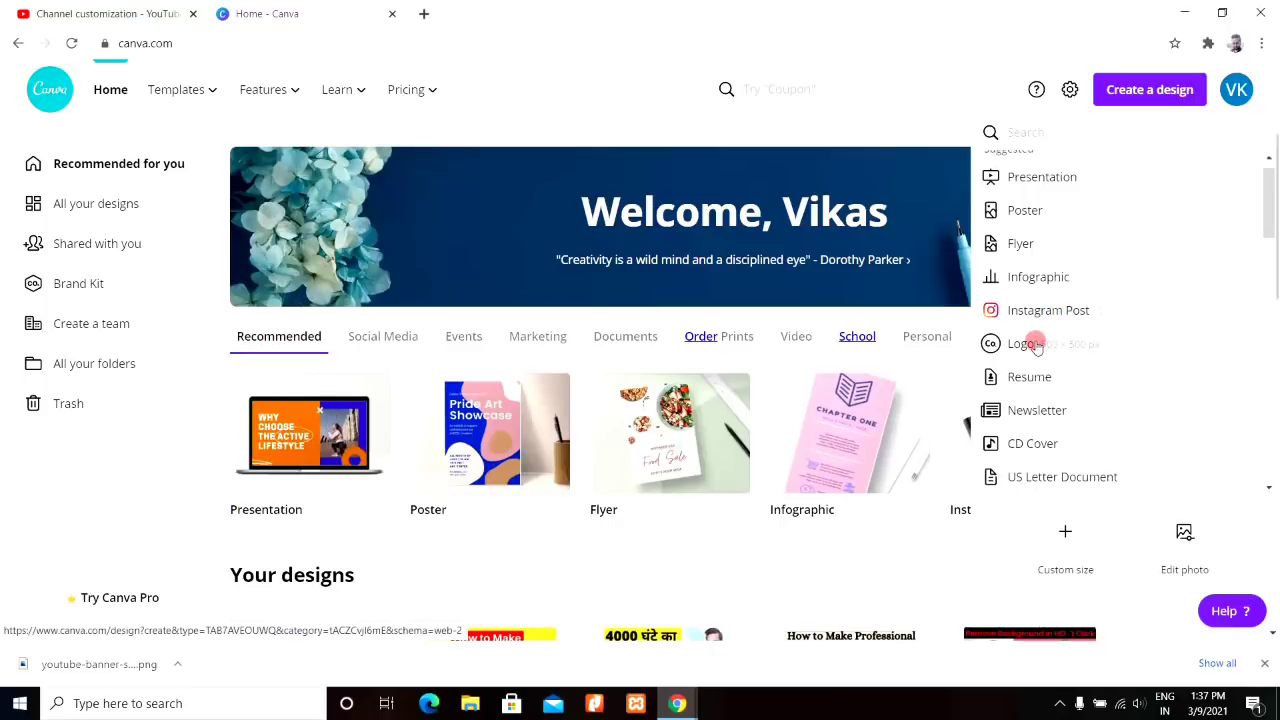
click(1036, 345)
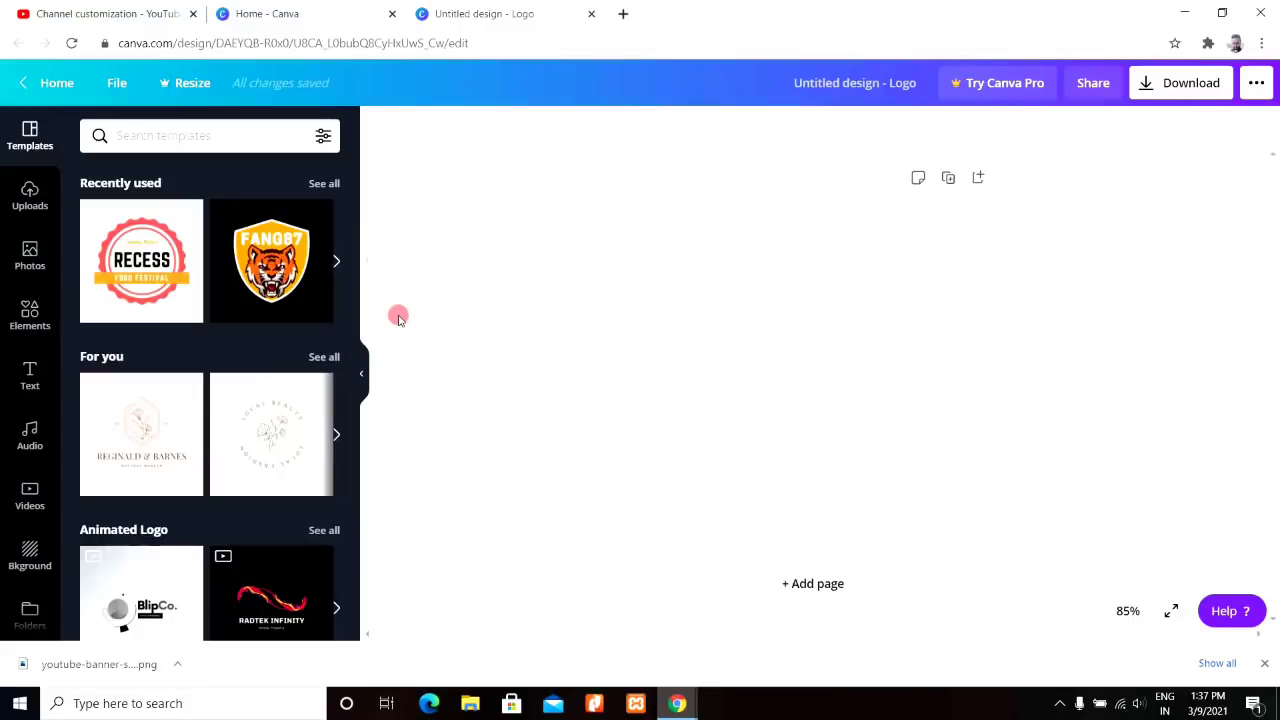
Step: Browse all Gaming Logo templates and apply the purple SHURIKEN template to the page
drag(353, 175, 366, 220)
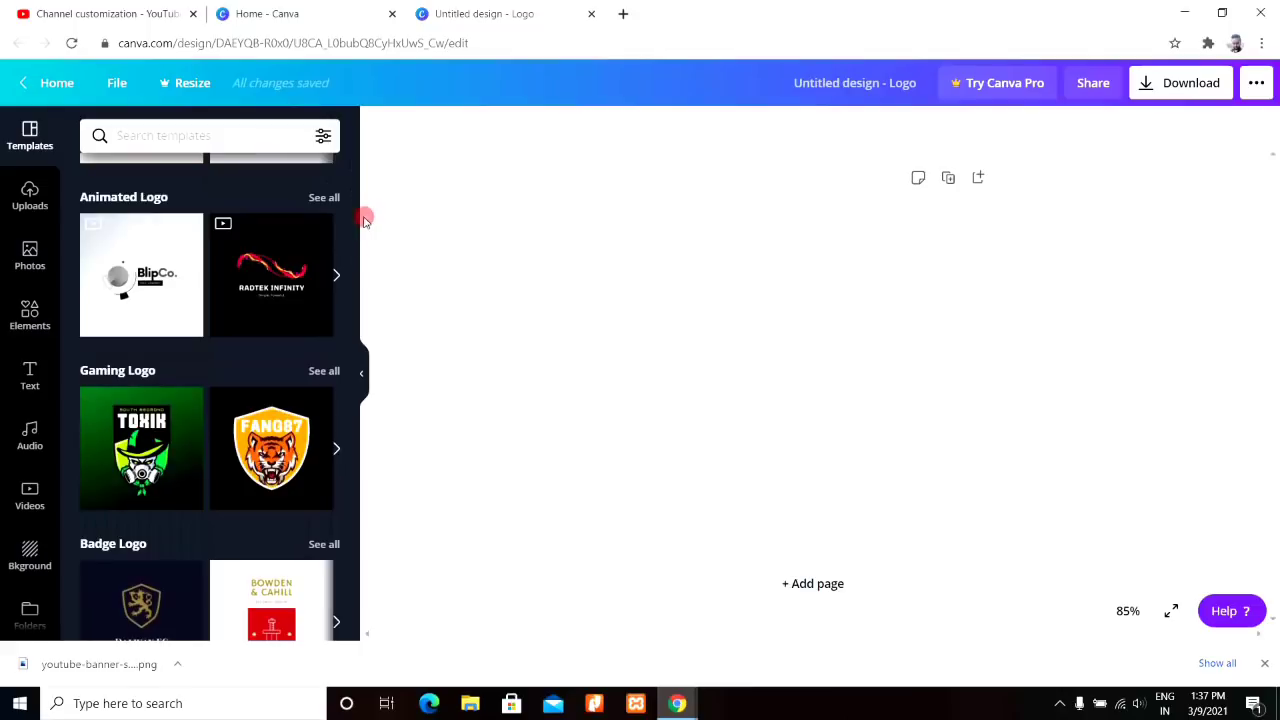
mouse_move(225, 288)
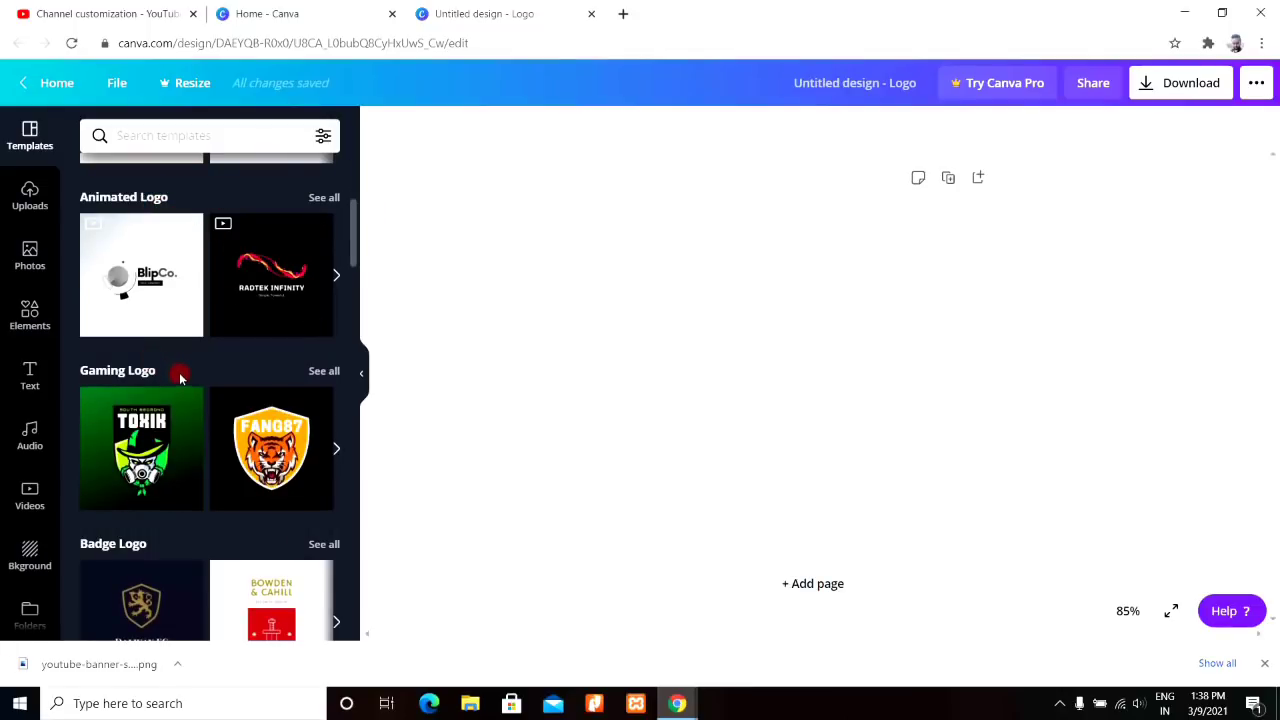
drag(355, 255, 358, 402)
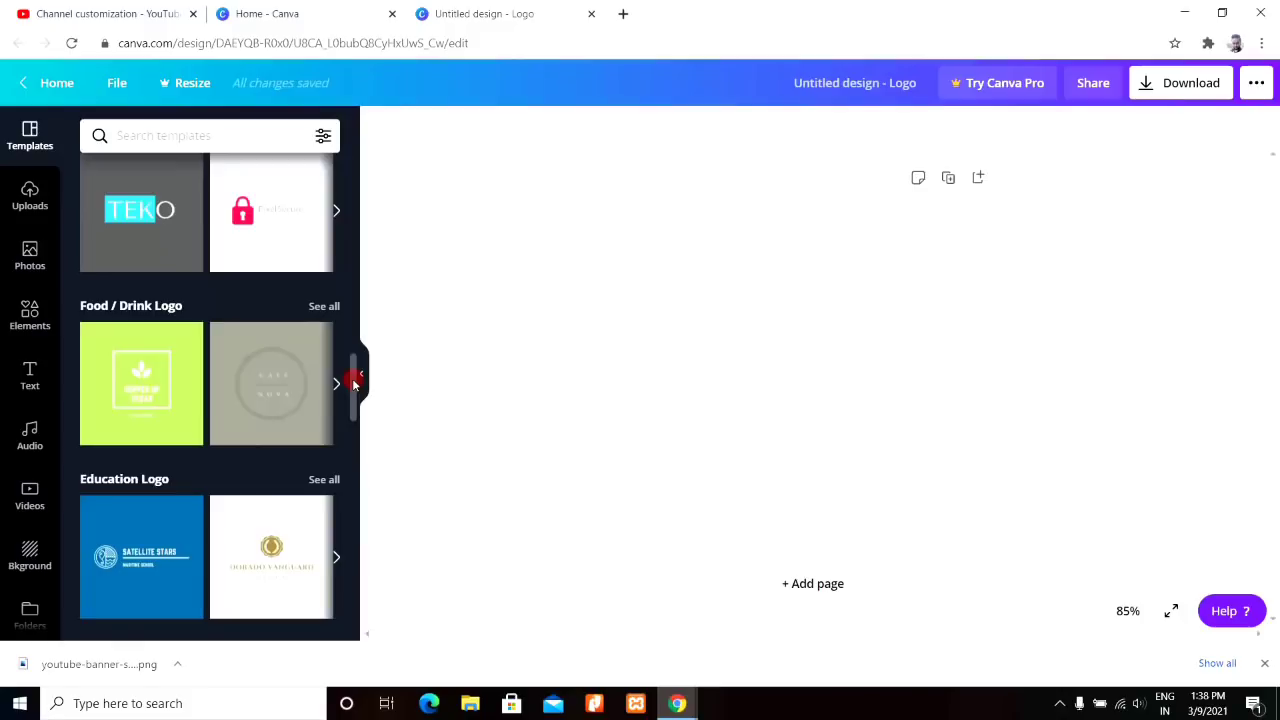
drag(353, 366, 363, 214)
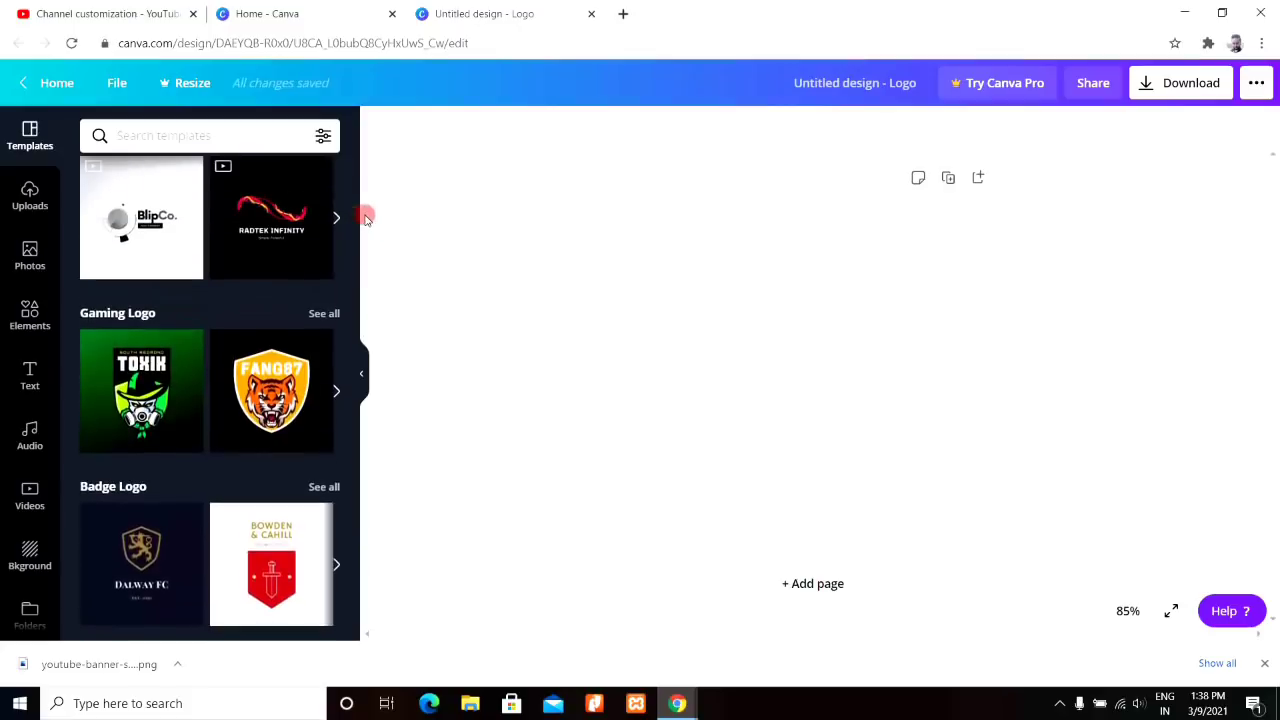
click(322, 316)
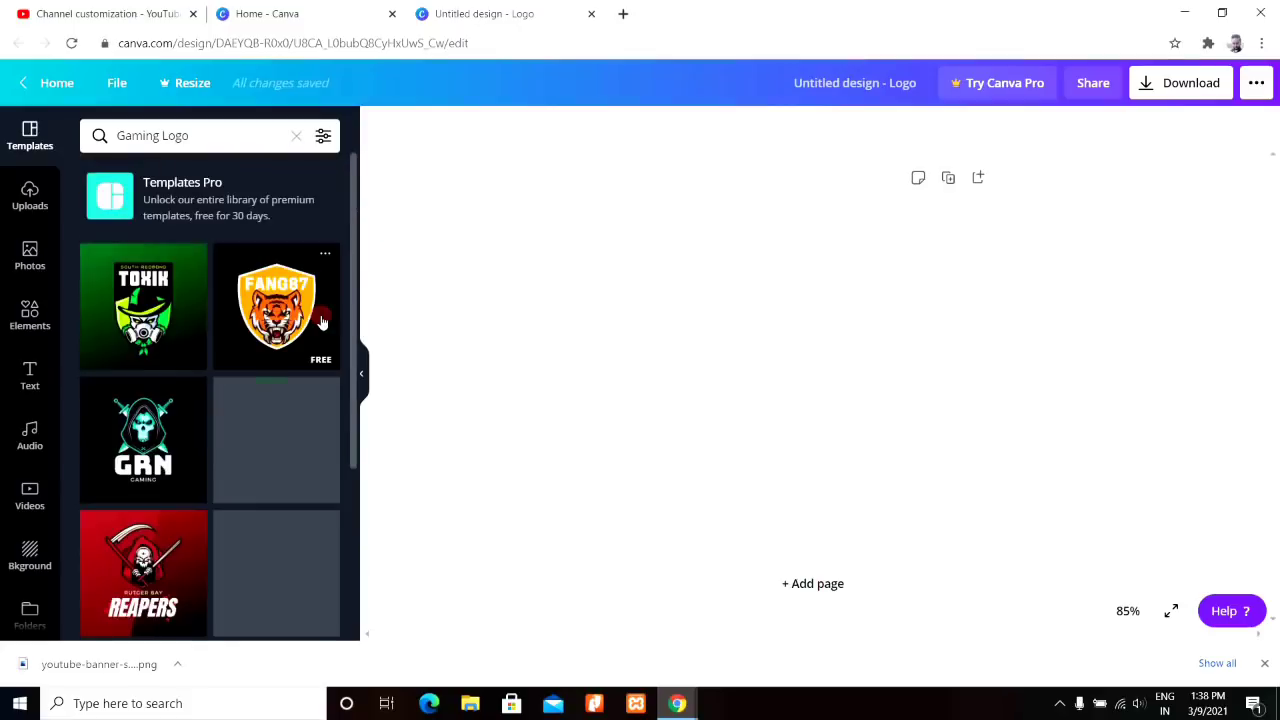
drag(353, 308, 362, 370)
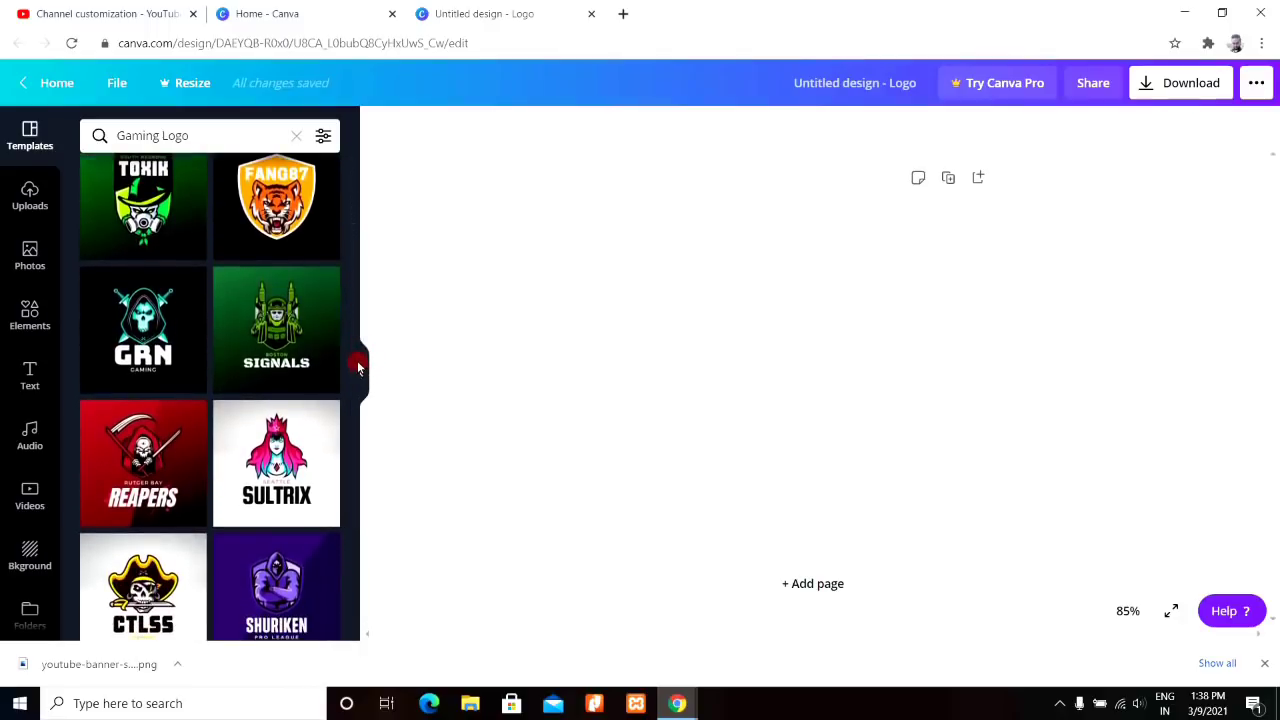
drag(352, 325, 362, 398)
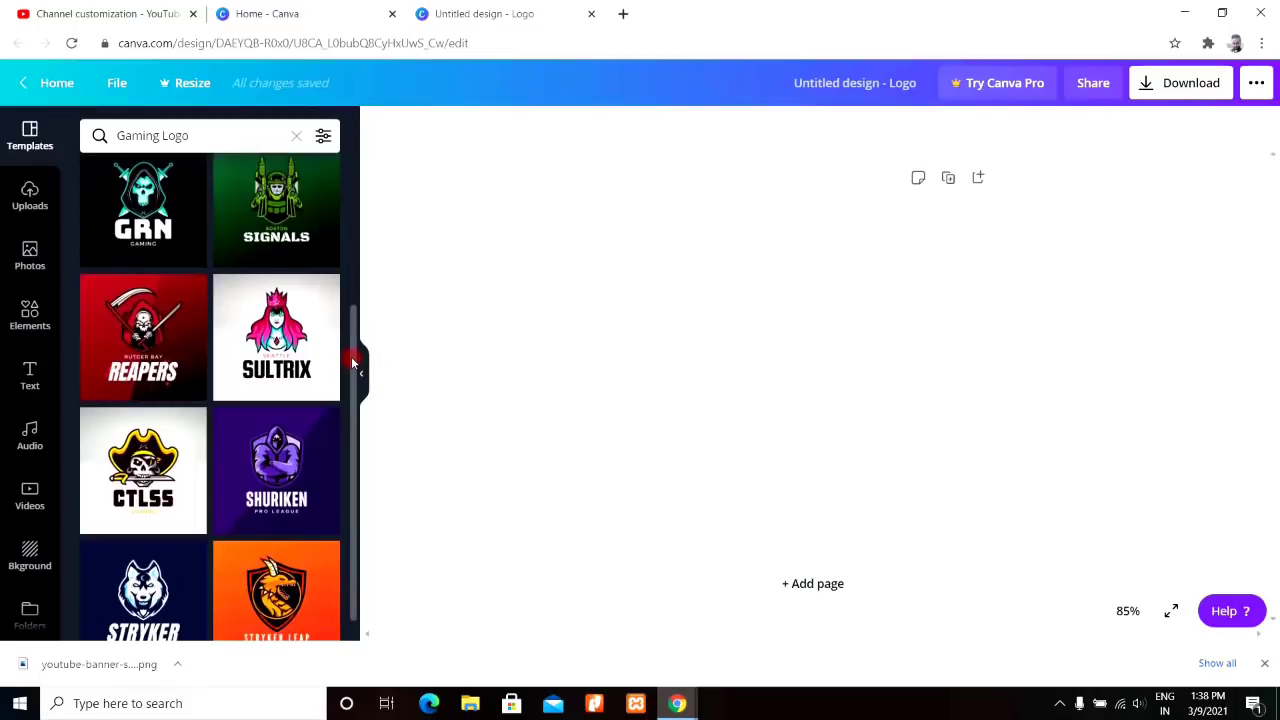
scroll(352, 365, down, 1)
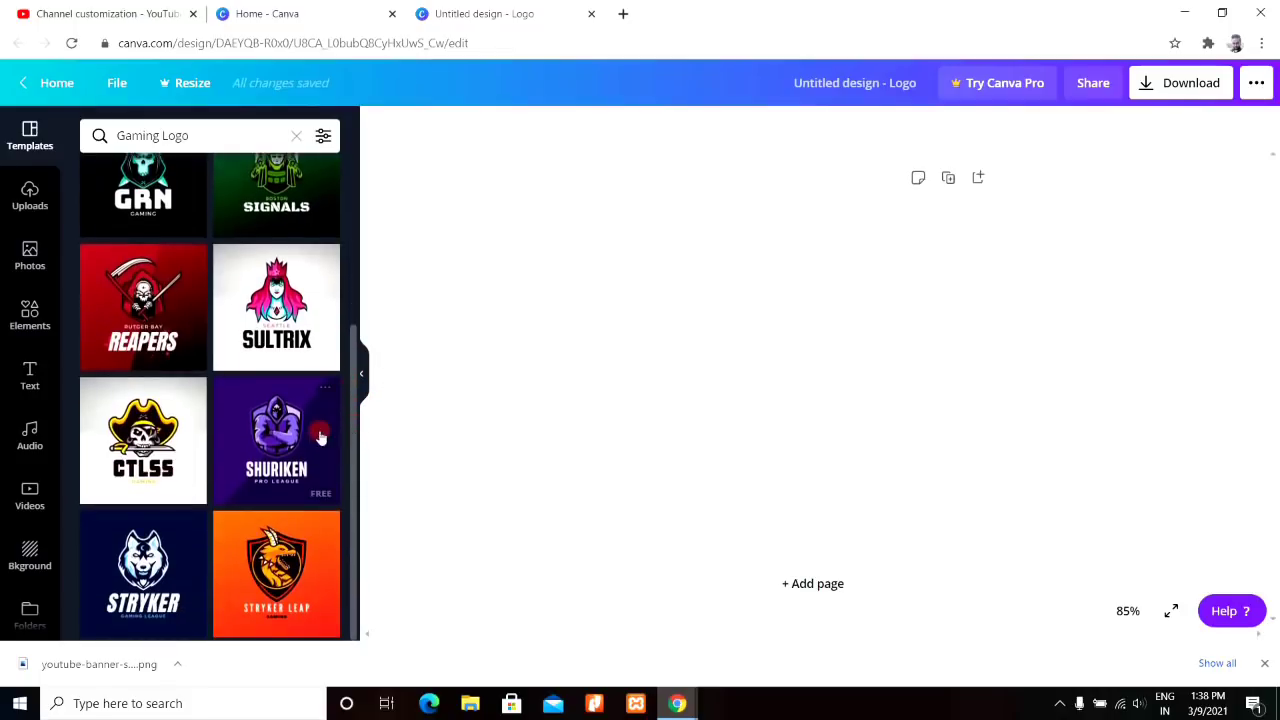
click(285, 462)
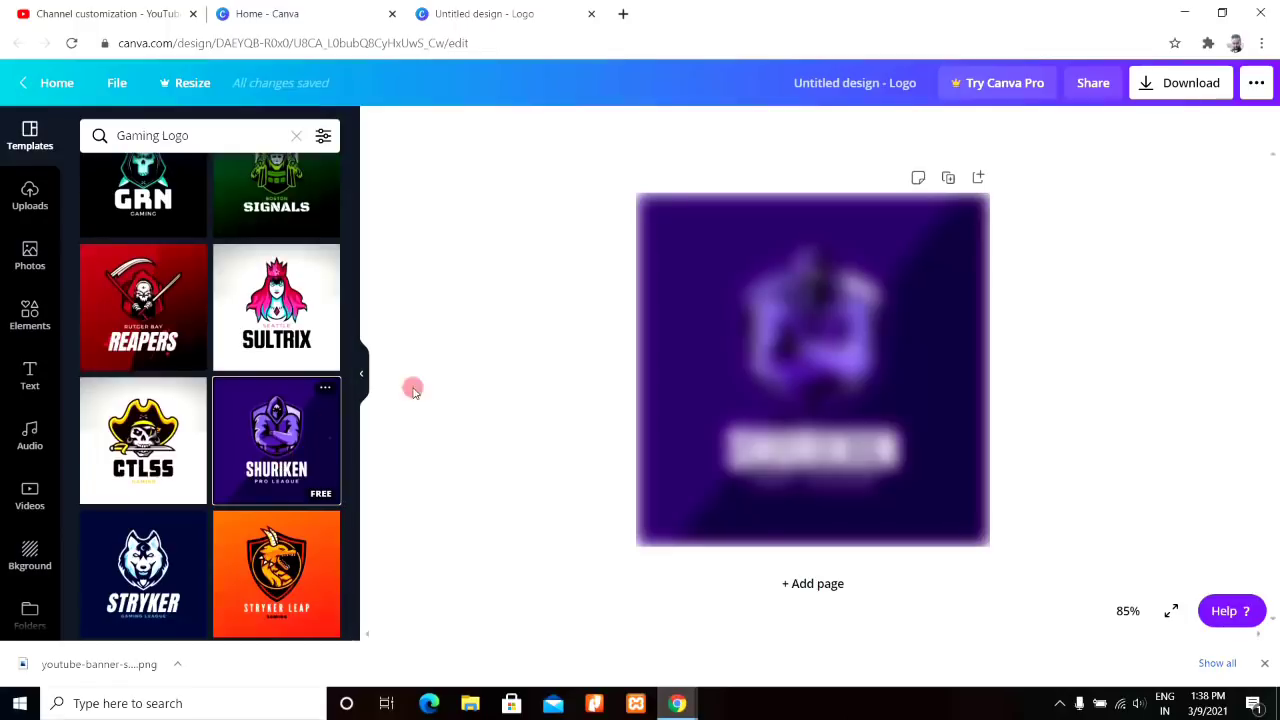
Step: Change the diagonal background shape's colour to black from Document Colors
click(712, 348)
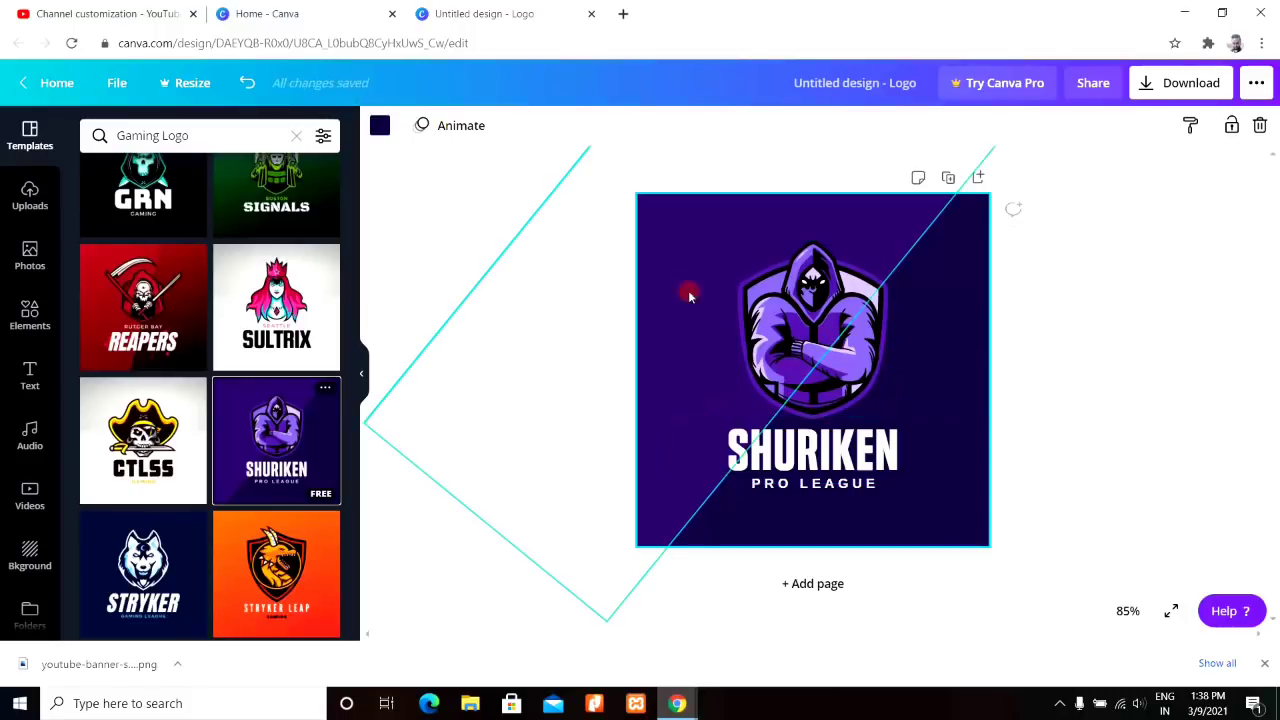
click(697, 256)
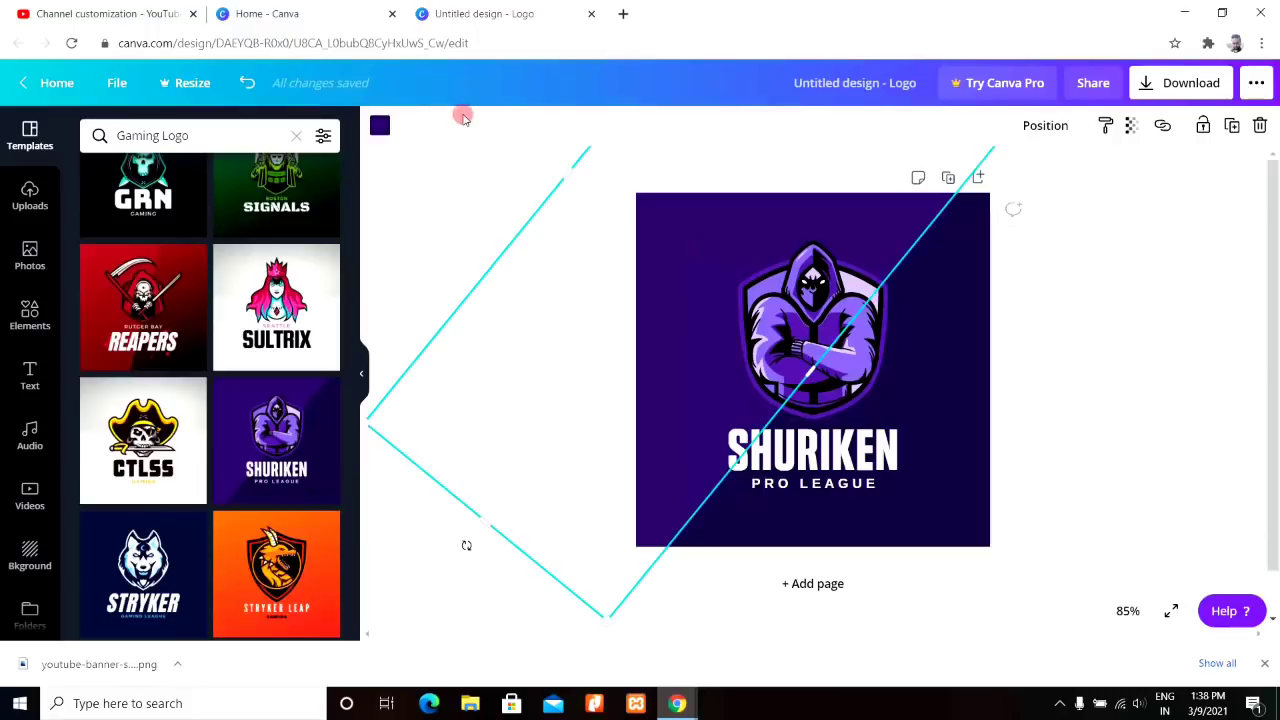
click(378, 130)
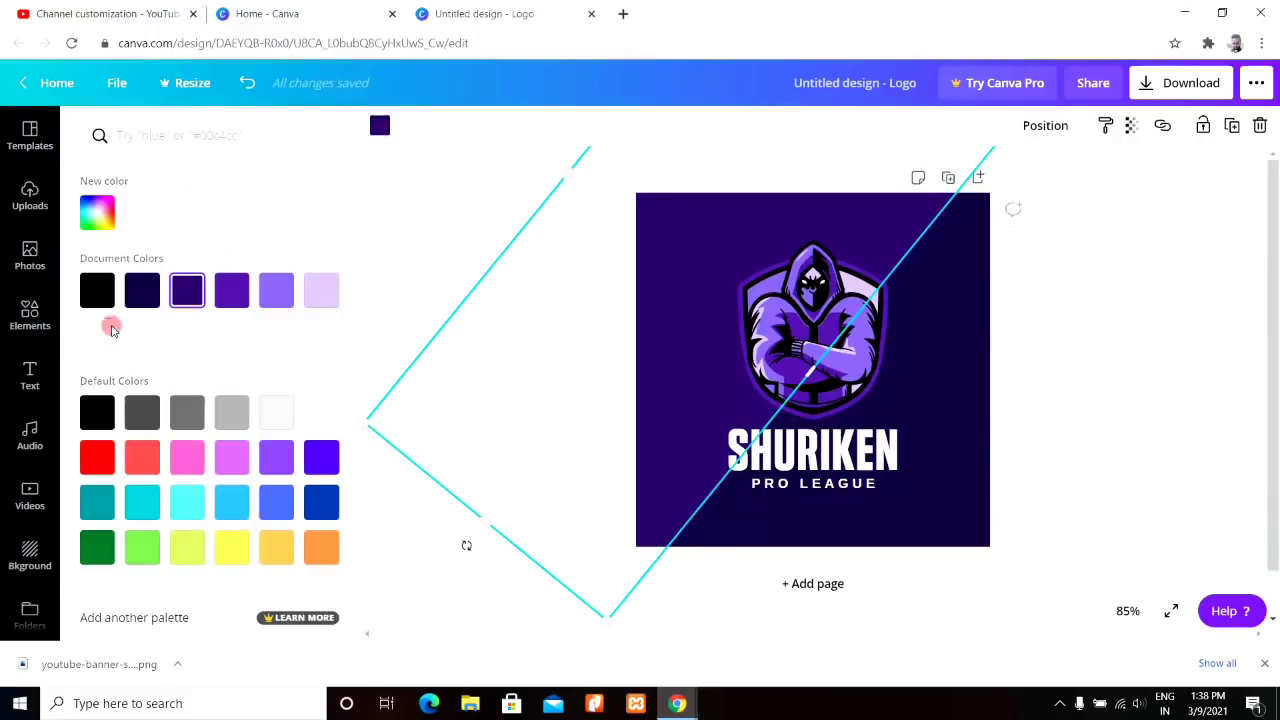
click(94, 296)
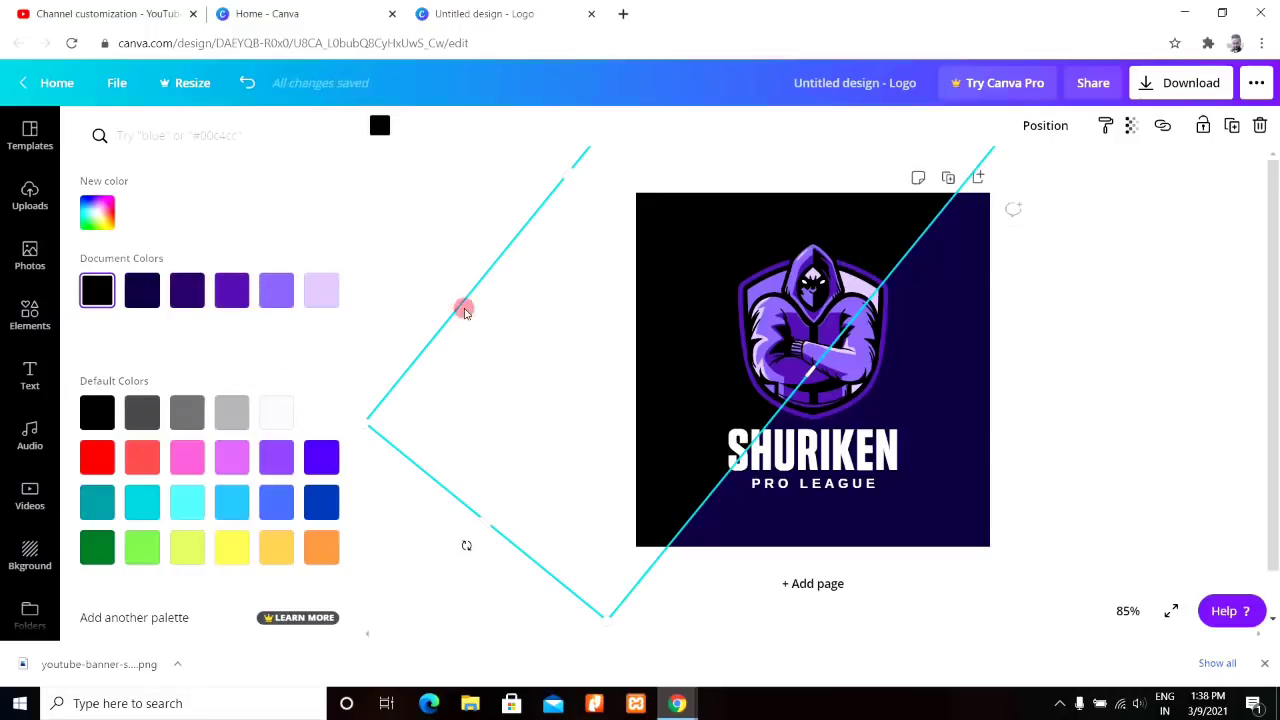
click(951, 316)
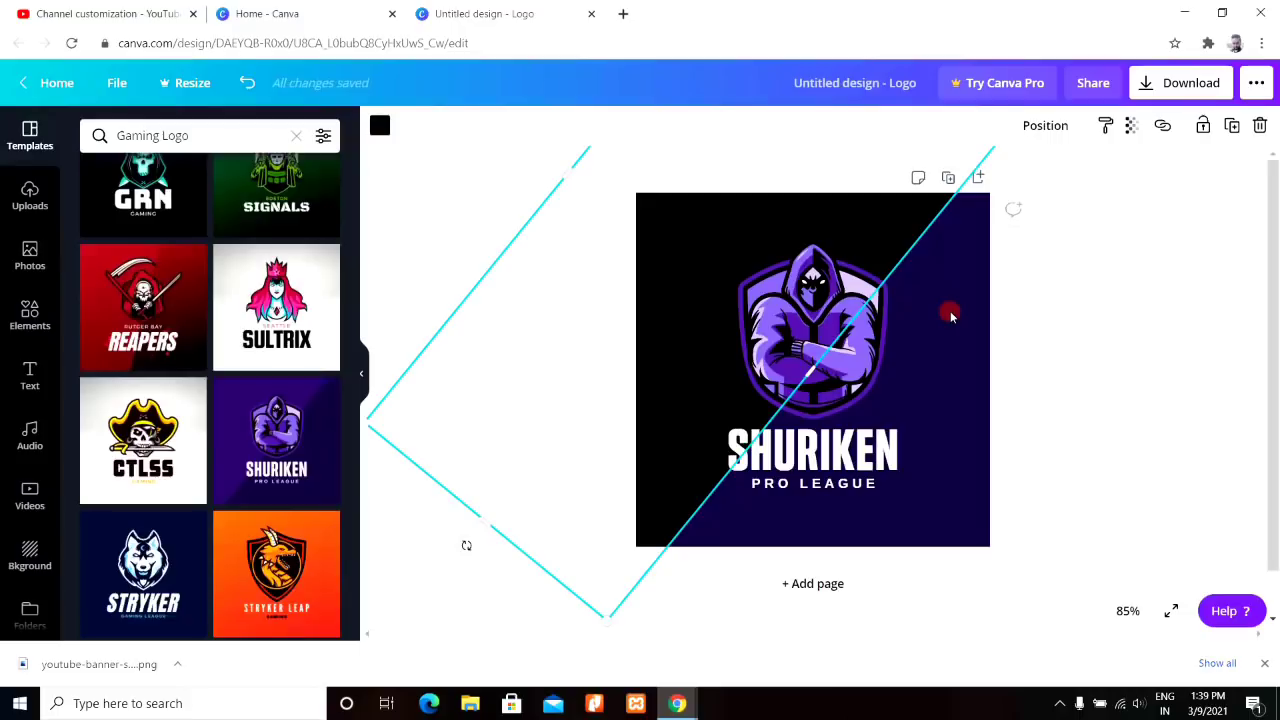
Step: Check the page background and mascot image colours, leaving them unchanged
click(951, 316)
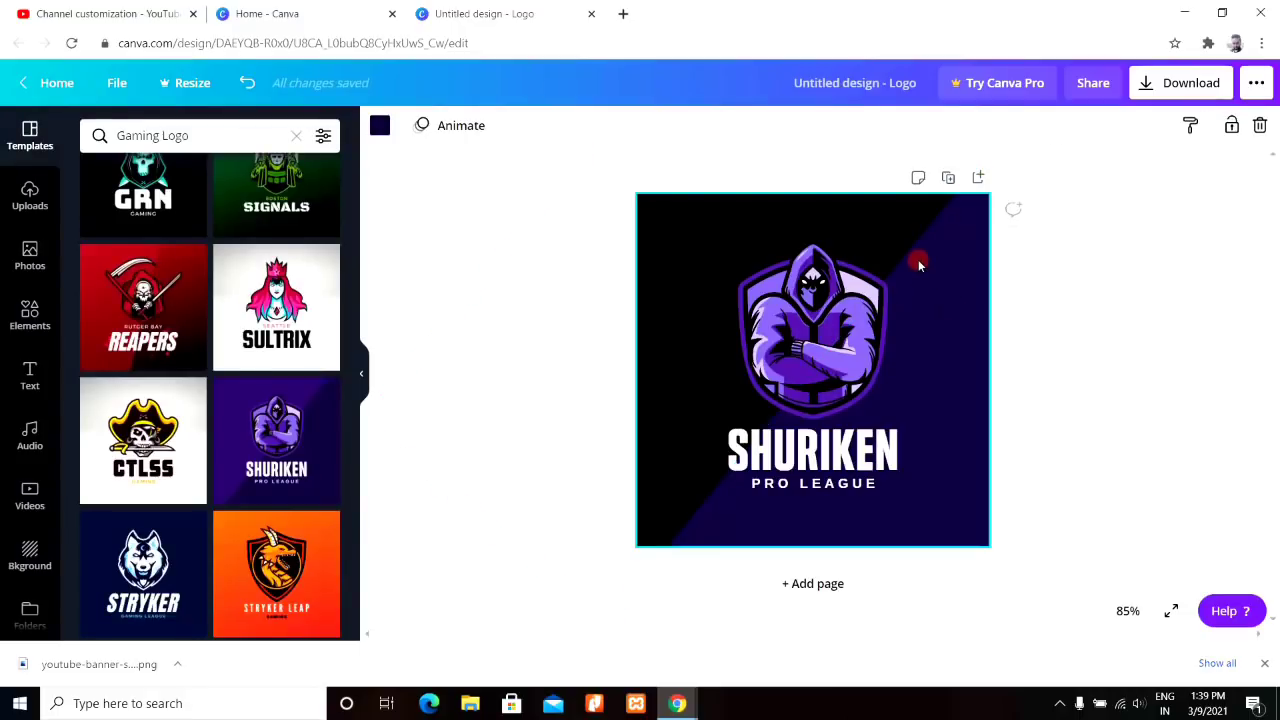
click(380, 127)
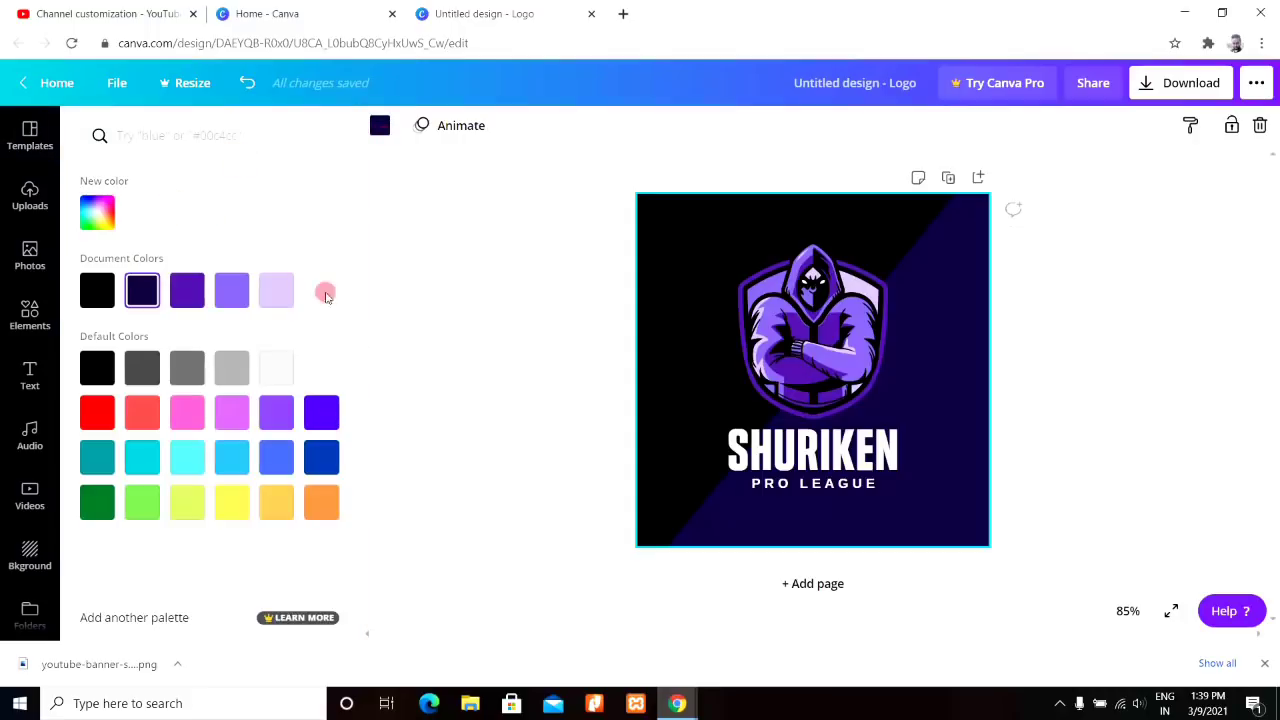
click(752, 268)
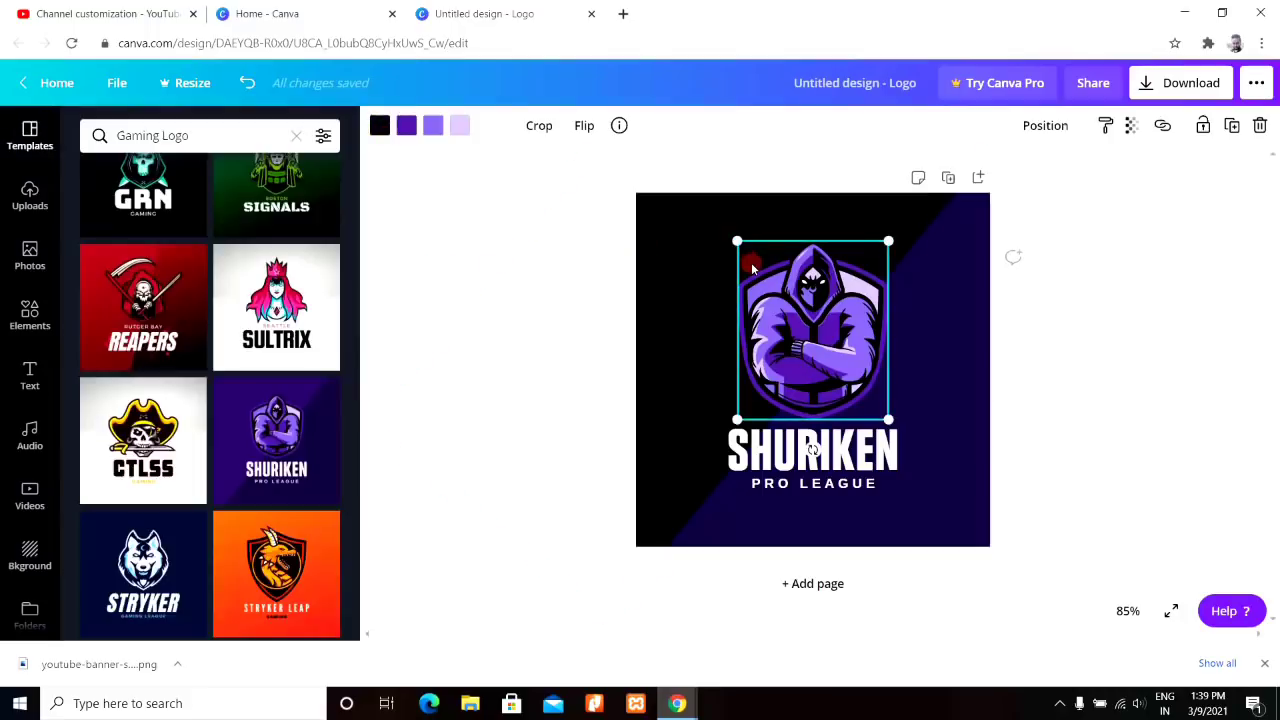
click(381, 128)
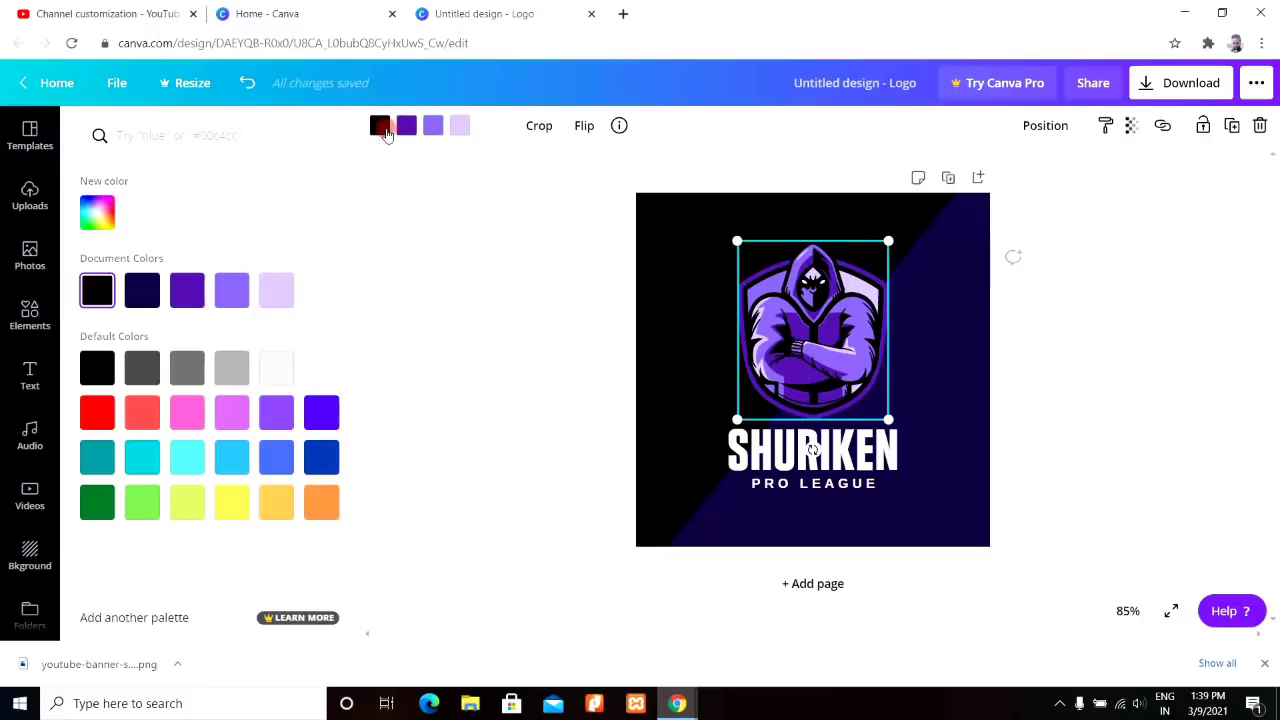
click(620, 220)
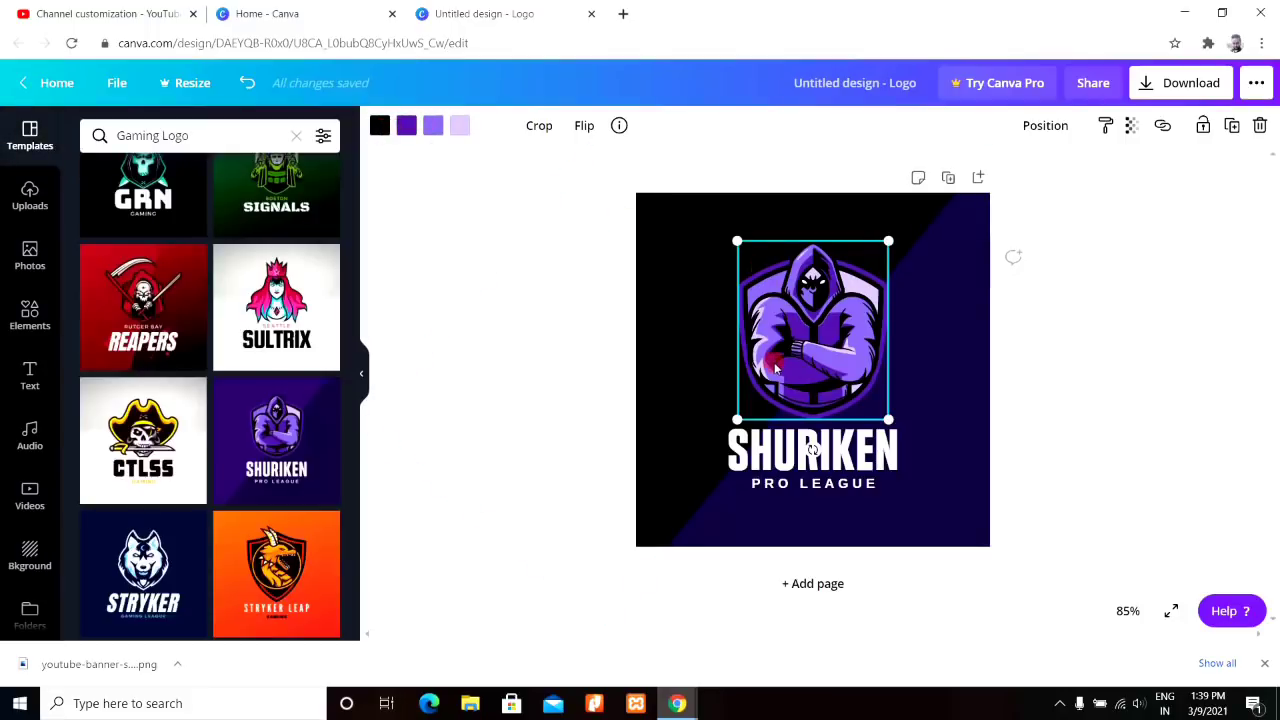
Step: Replace SHURIKEN with ANILGAMING and remove the PRO LEAGUE subtitle
double_click(760, 460)
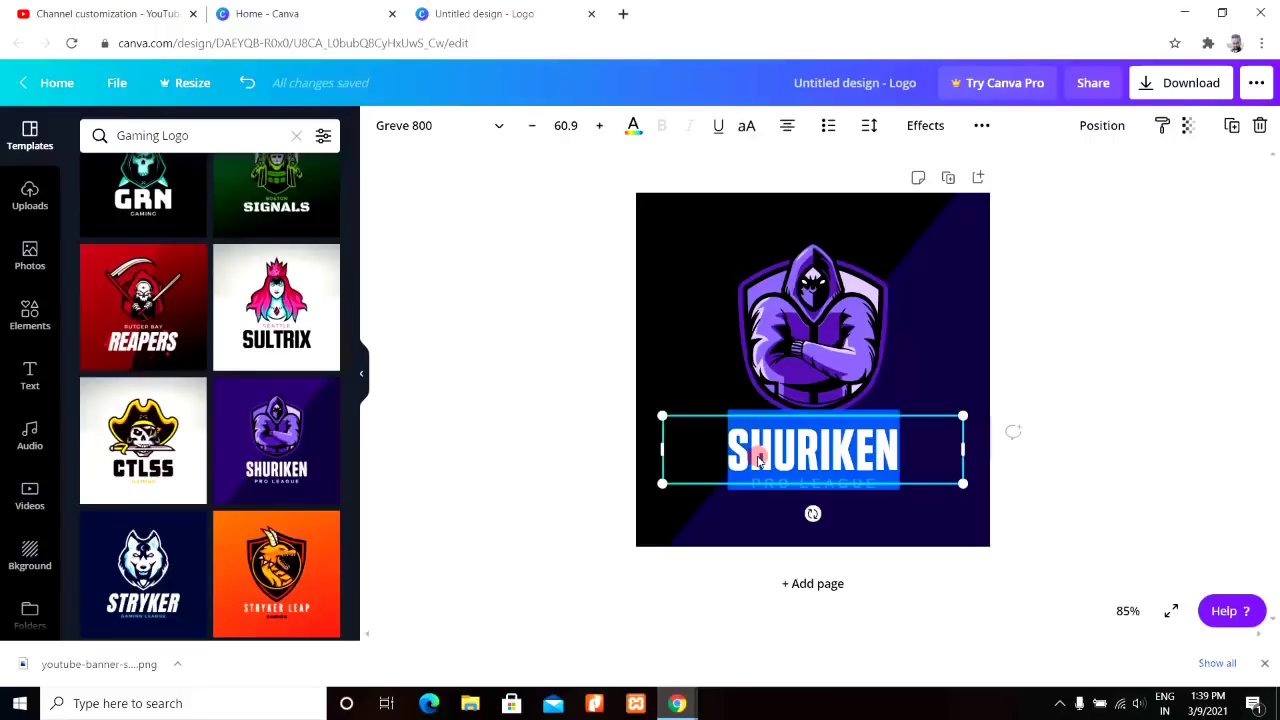
text(ANIL)
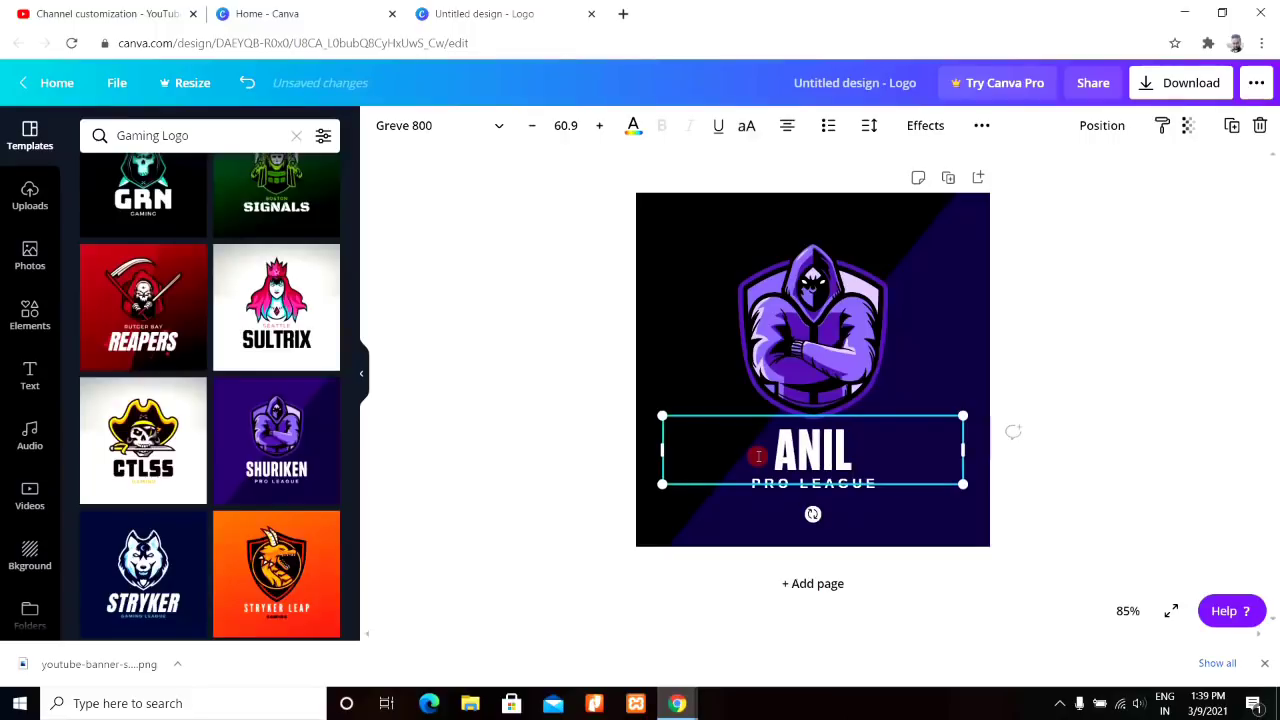
text(GAMING)
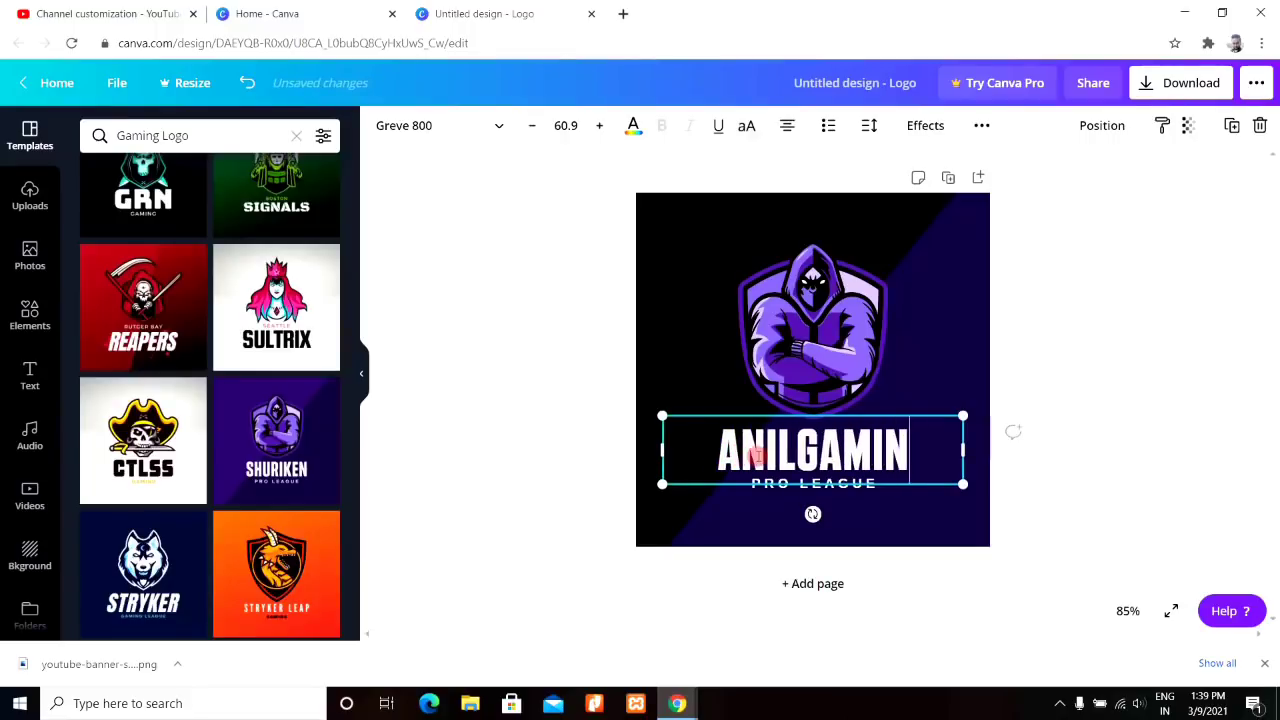
click(828, 484)
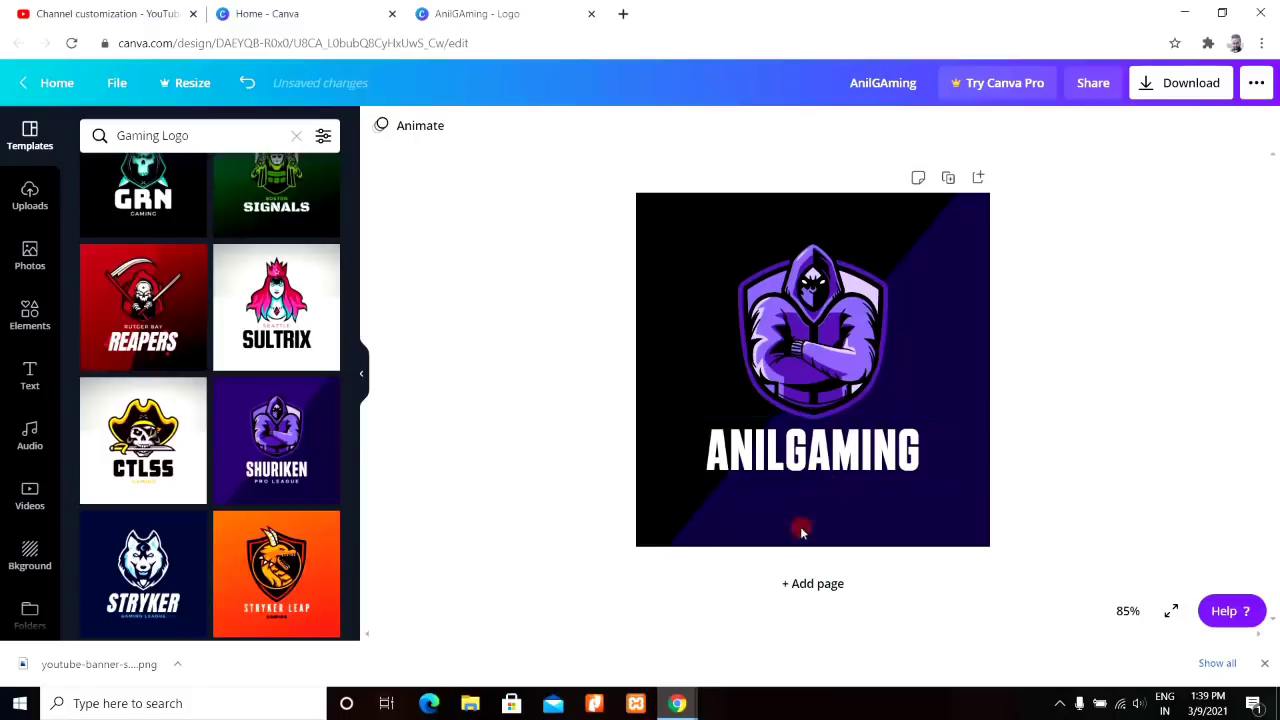
click(792, 476)
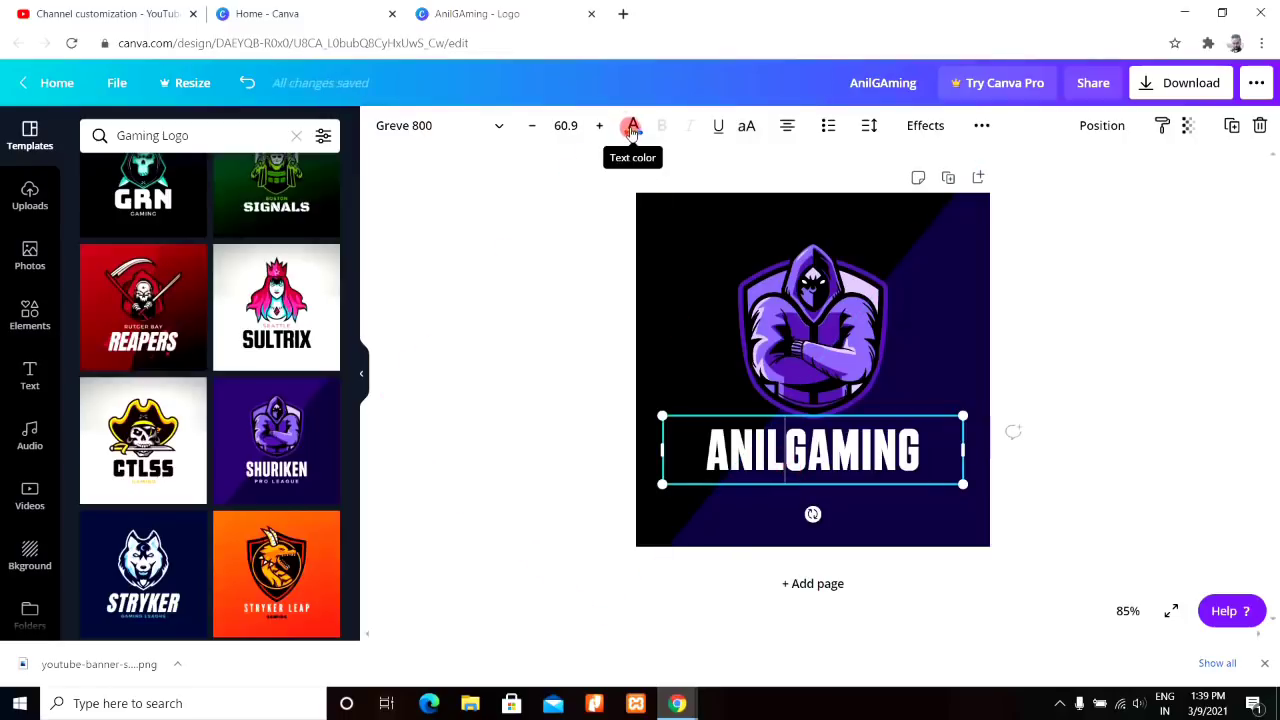
Step: Try red, green and black as the ANILGAMING text colour
click(636, 123)
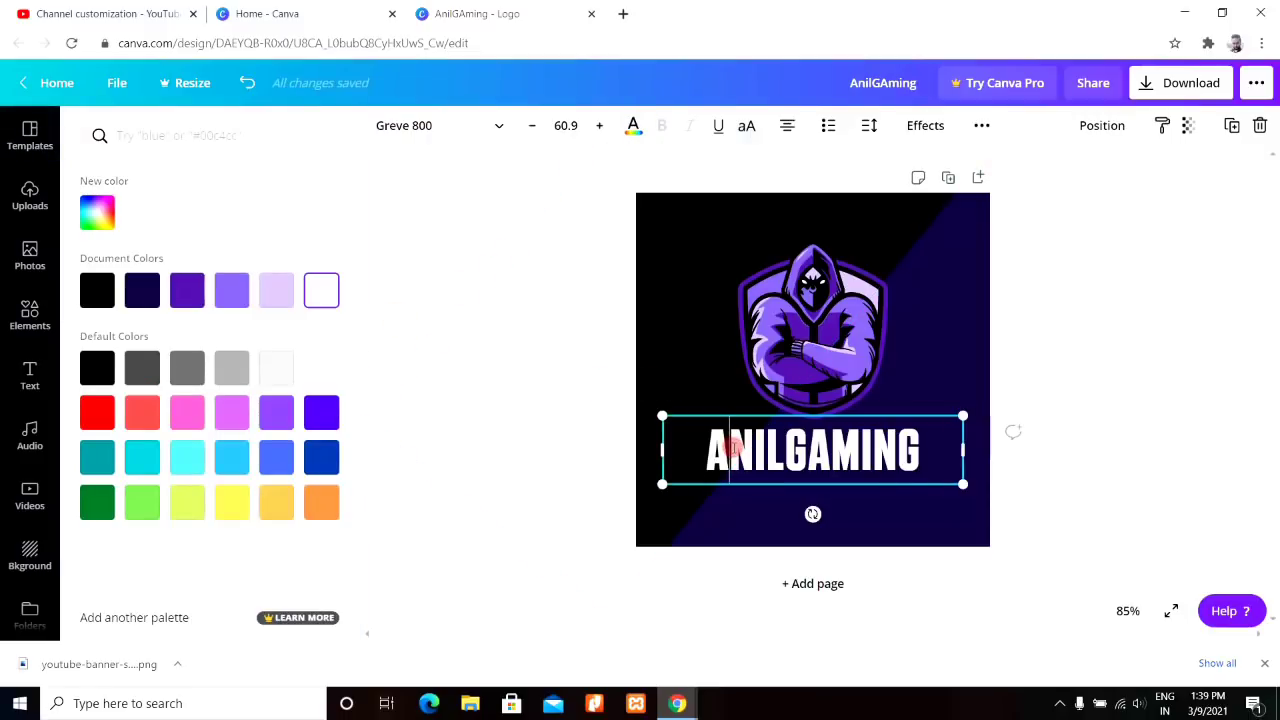
double_click(733, 448)
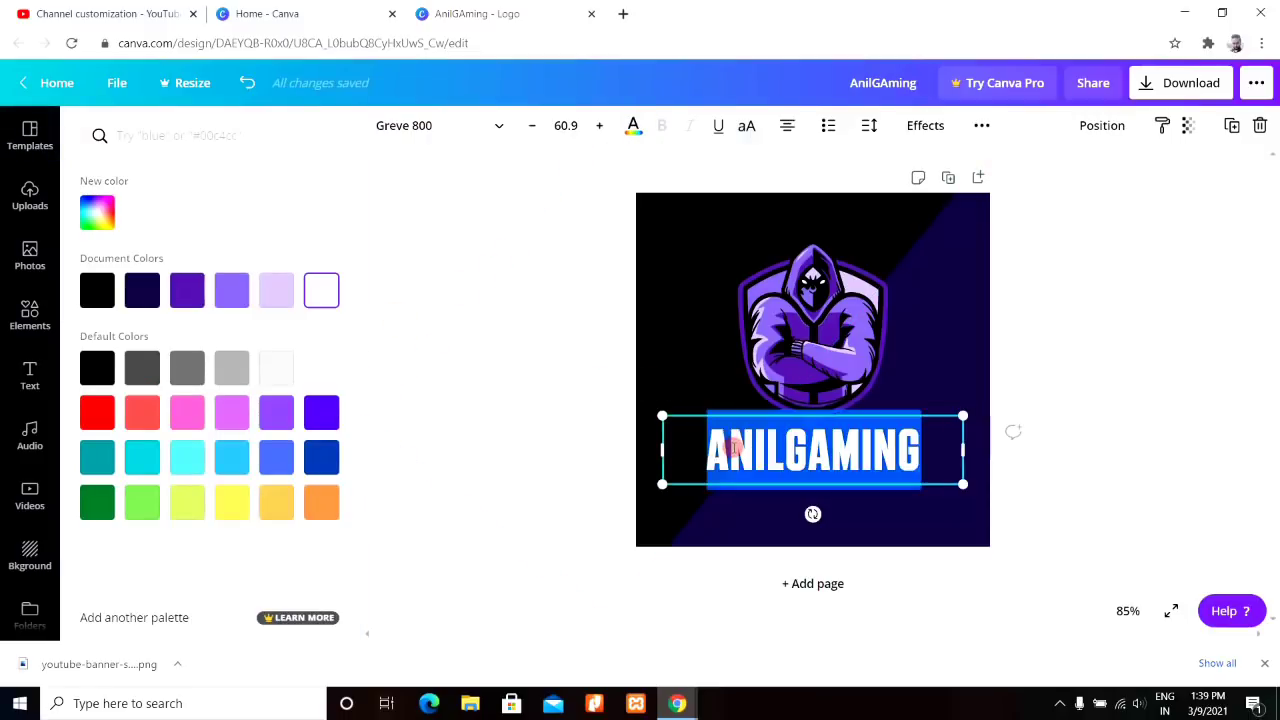
click(101, 427)
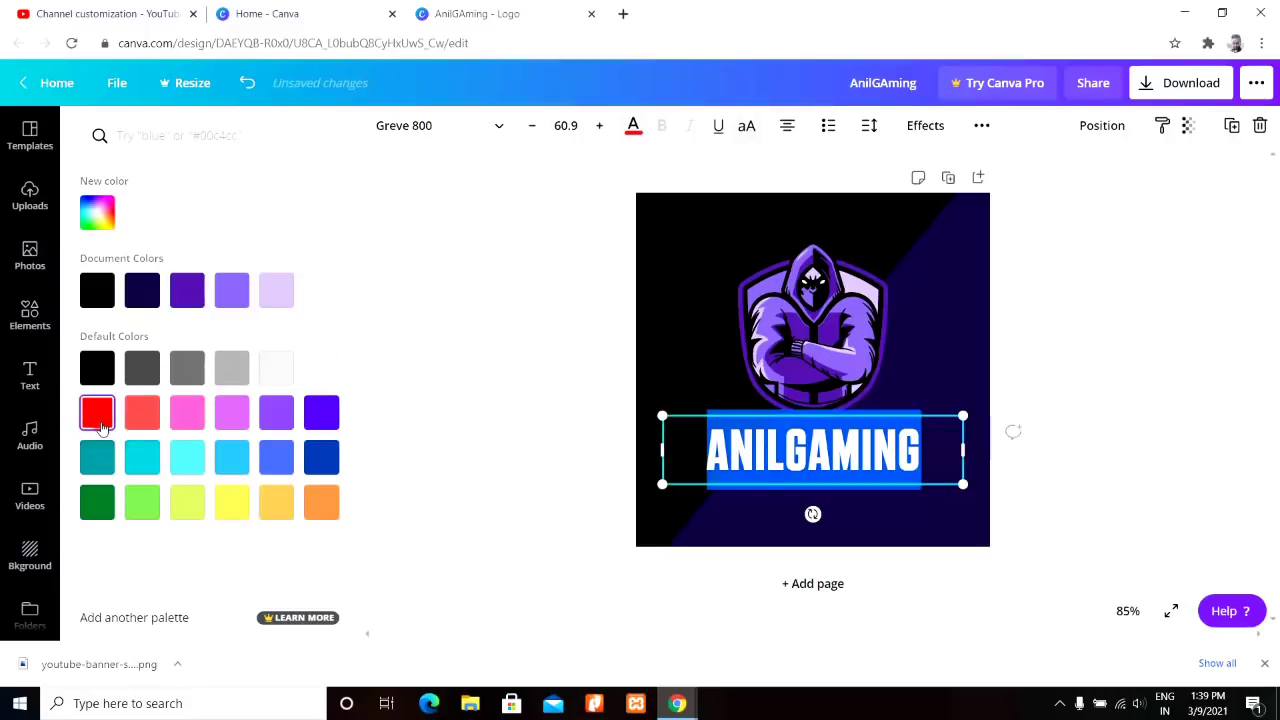
click(97, 502)
click(563, 300)
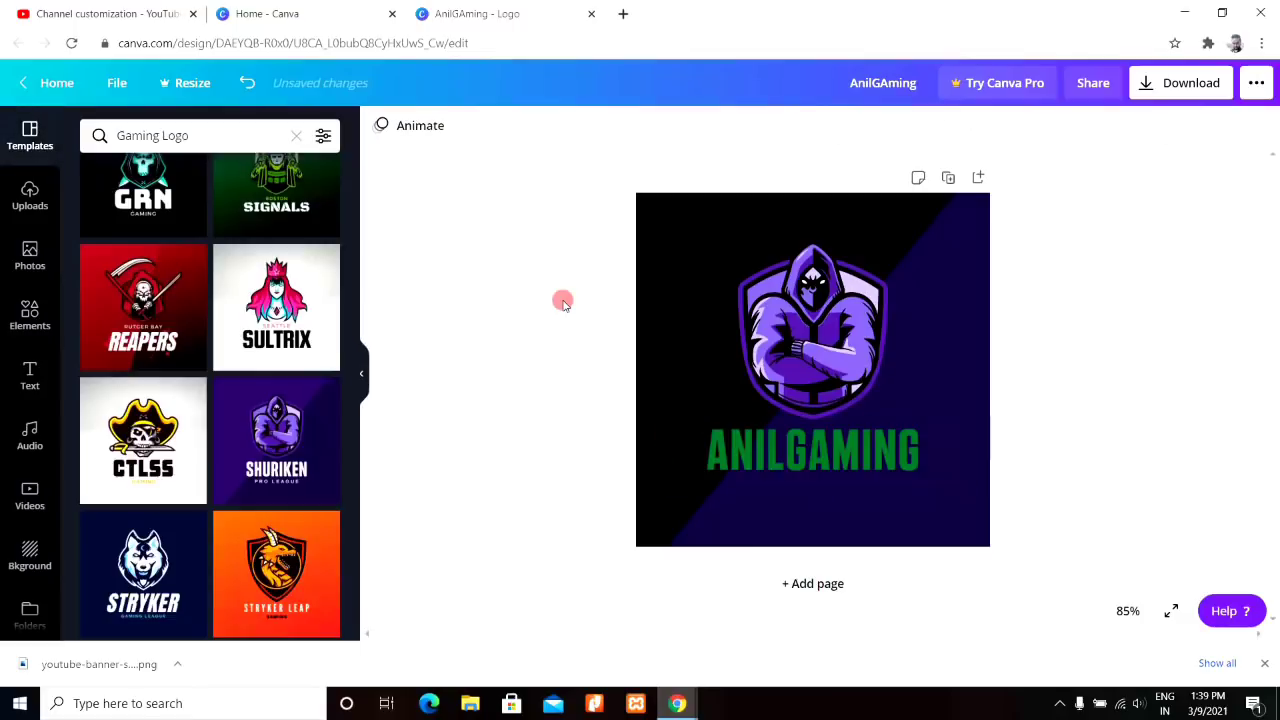
click(826, 437)
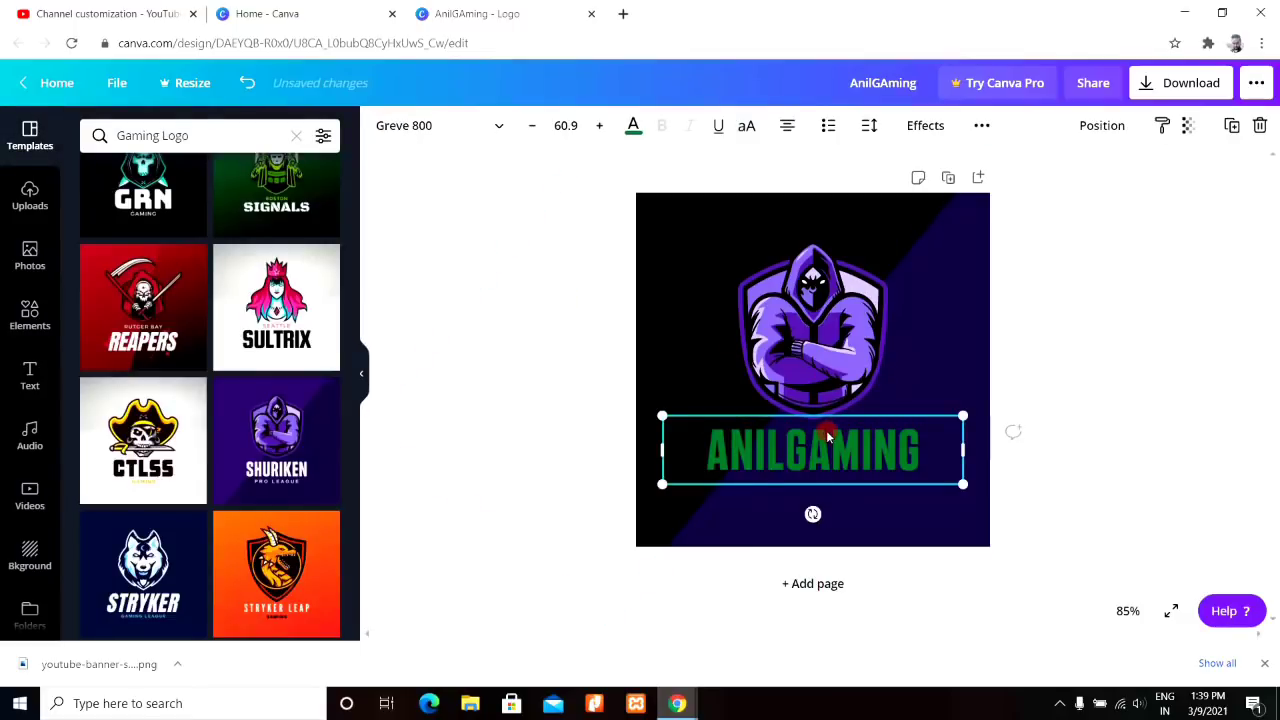
click(826, 437)
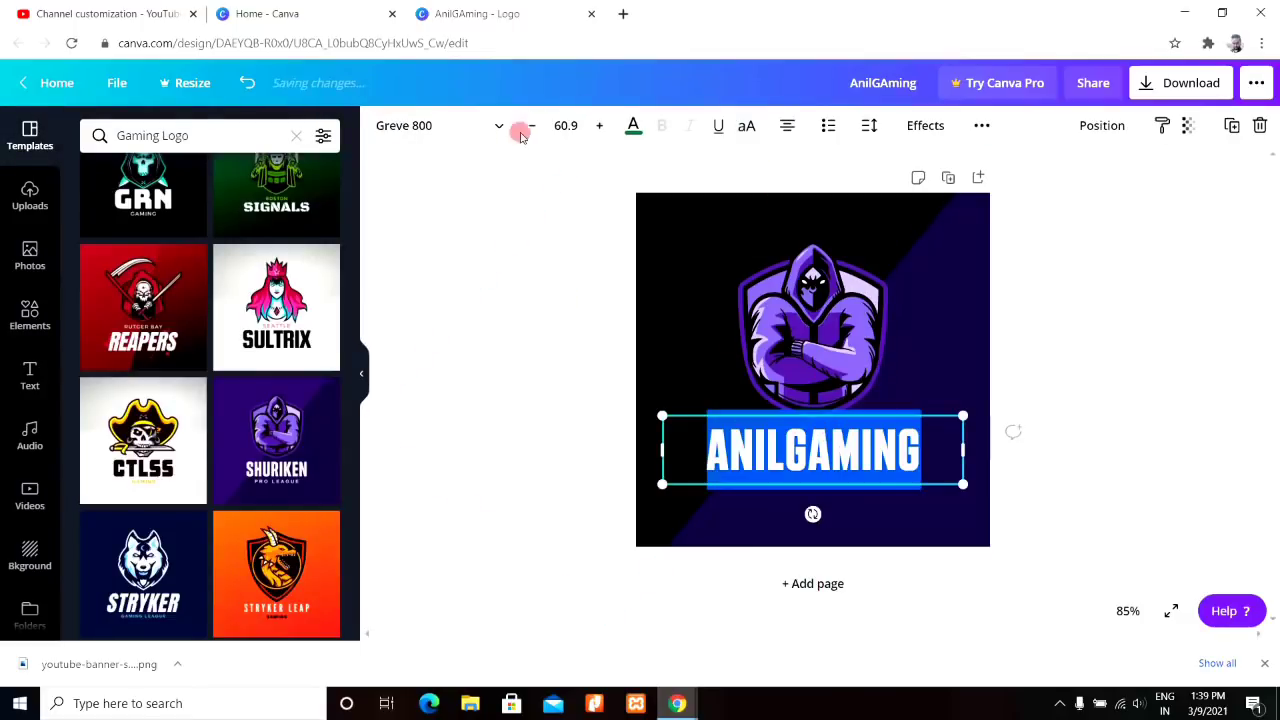
click(633, 125)
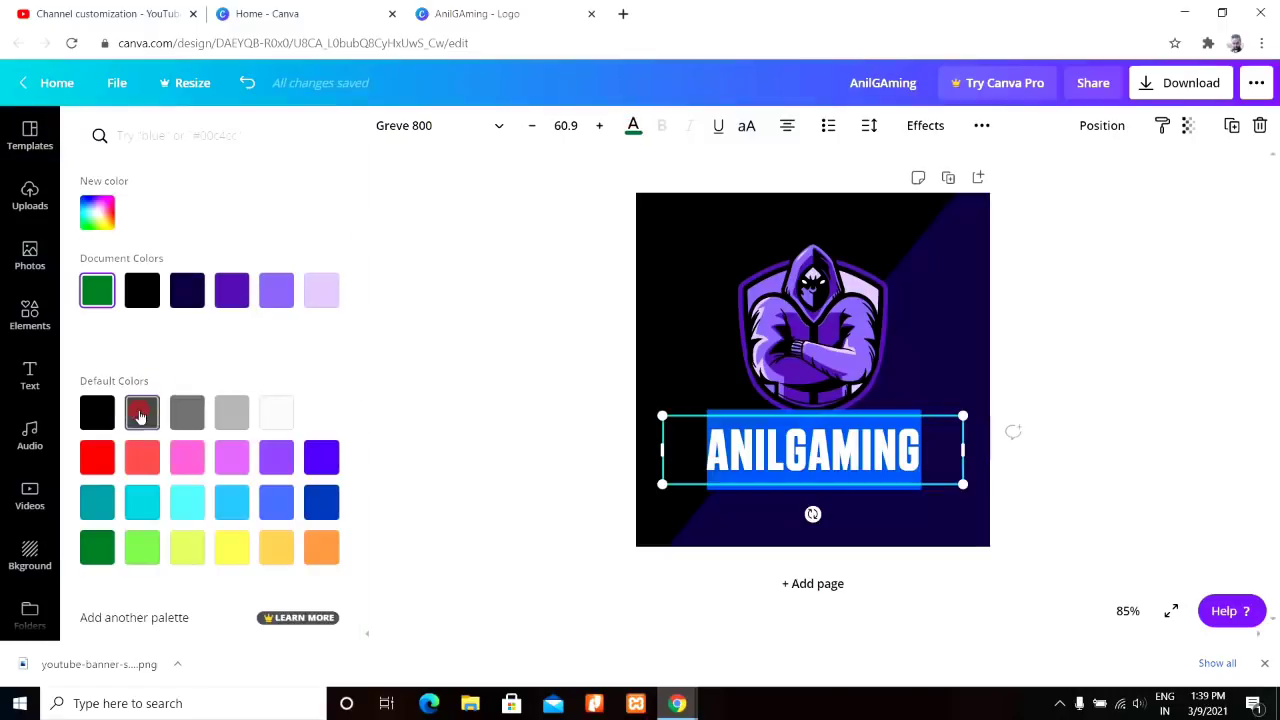
click(142, 290)
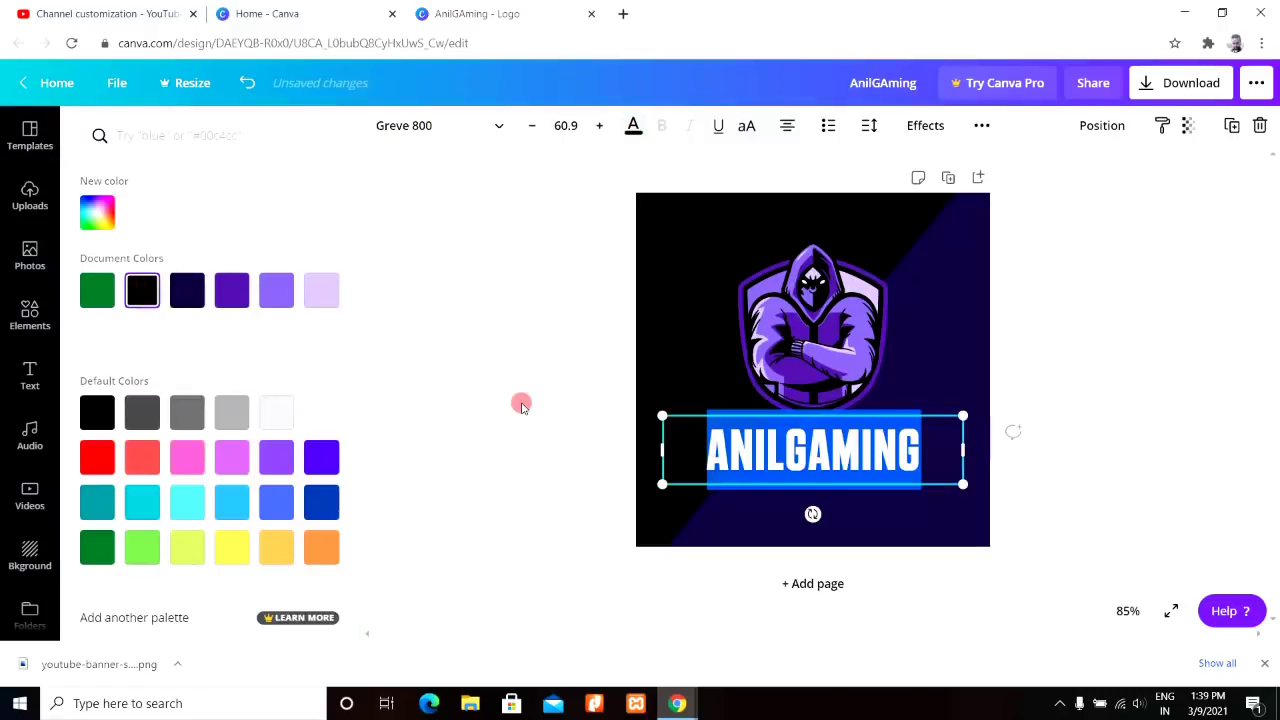
click(521, 405)
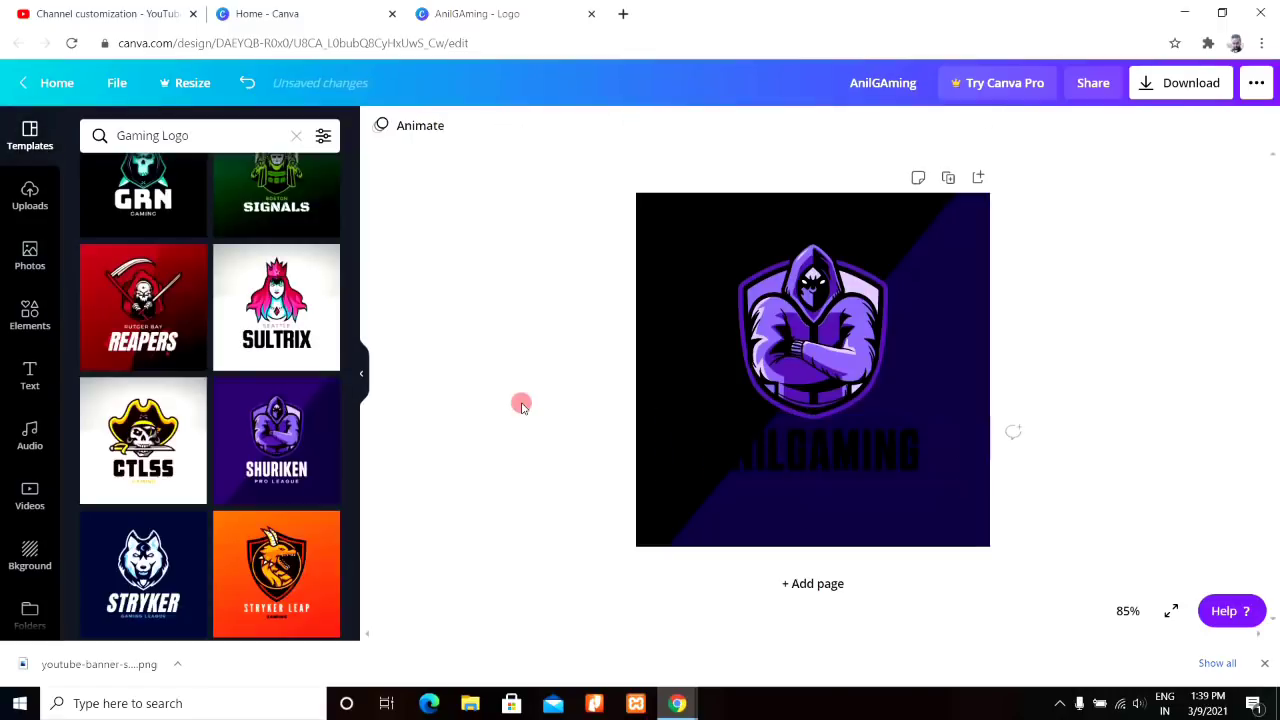
Step: Set the ANILGAMING text colour back to white
click(791, 437)
double_click(793, 437)
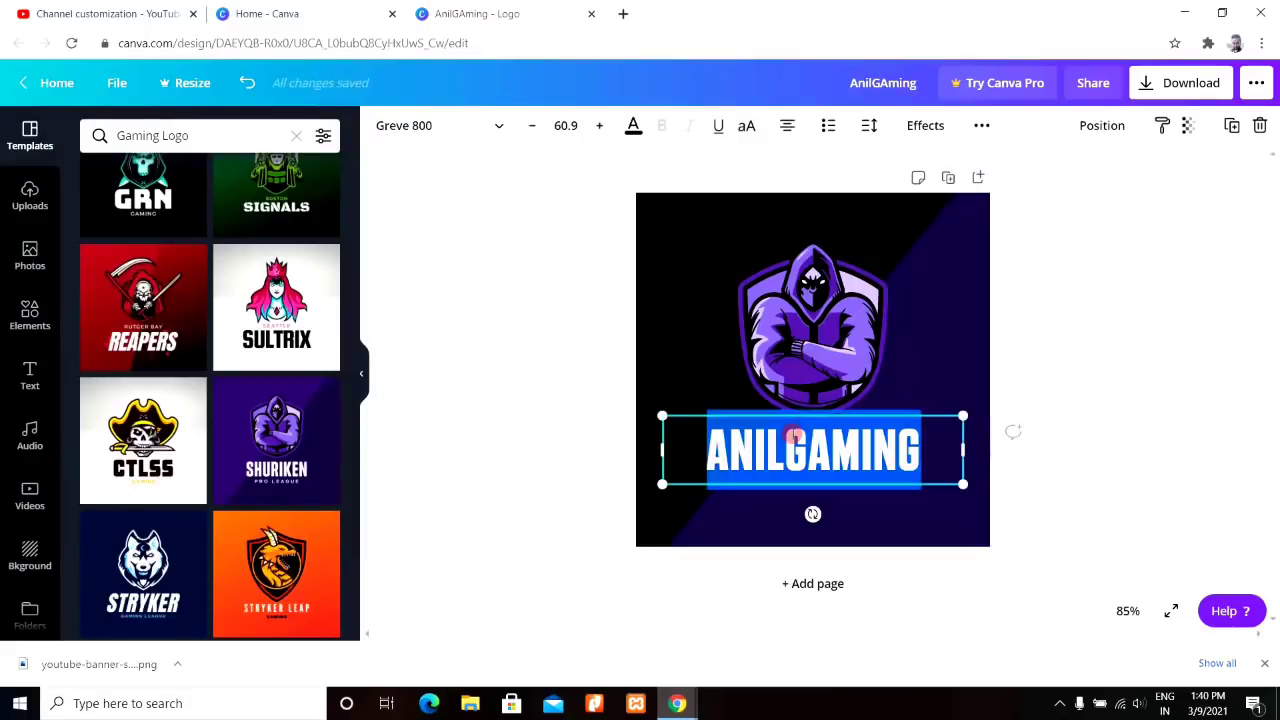
click(632, 126)
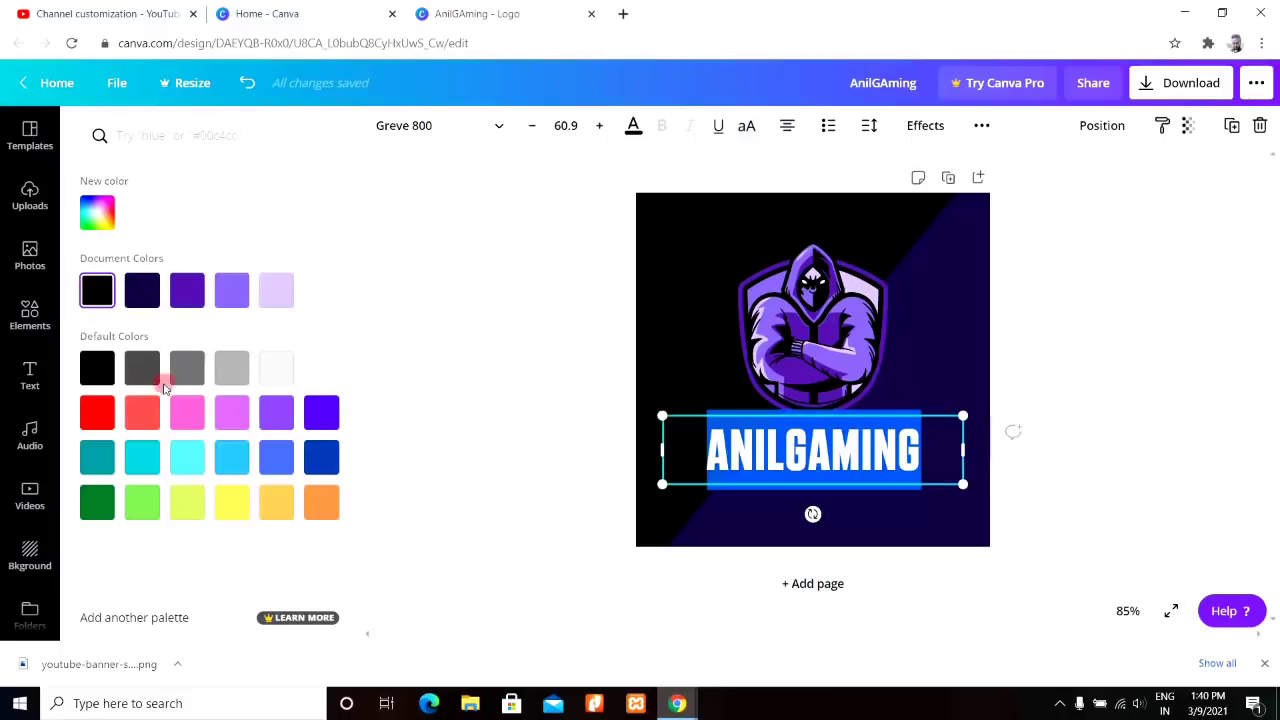
click(321, 293)
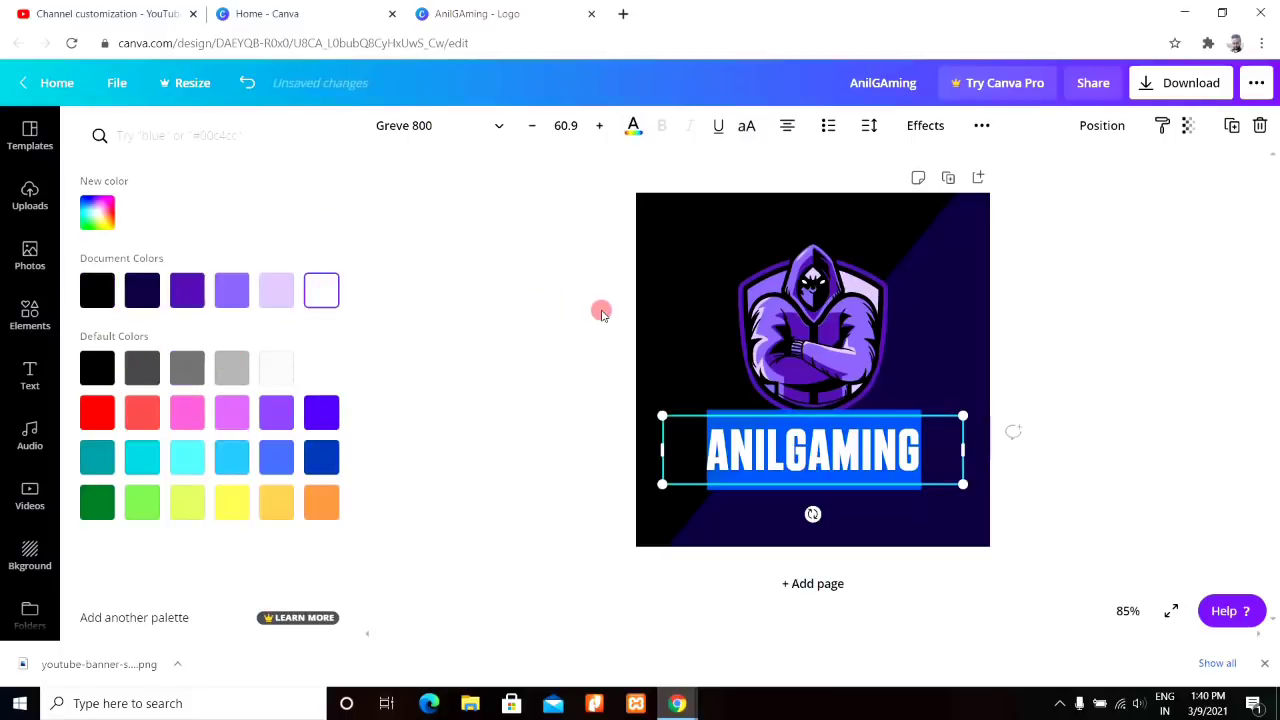
click(600, 309)
click(797, 453)
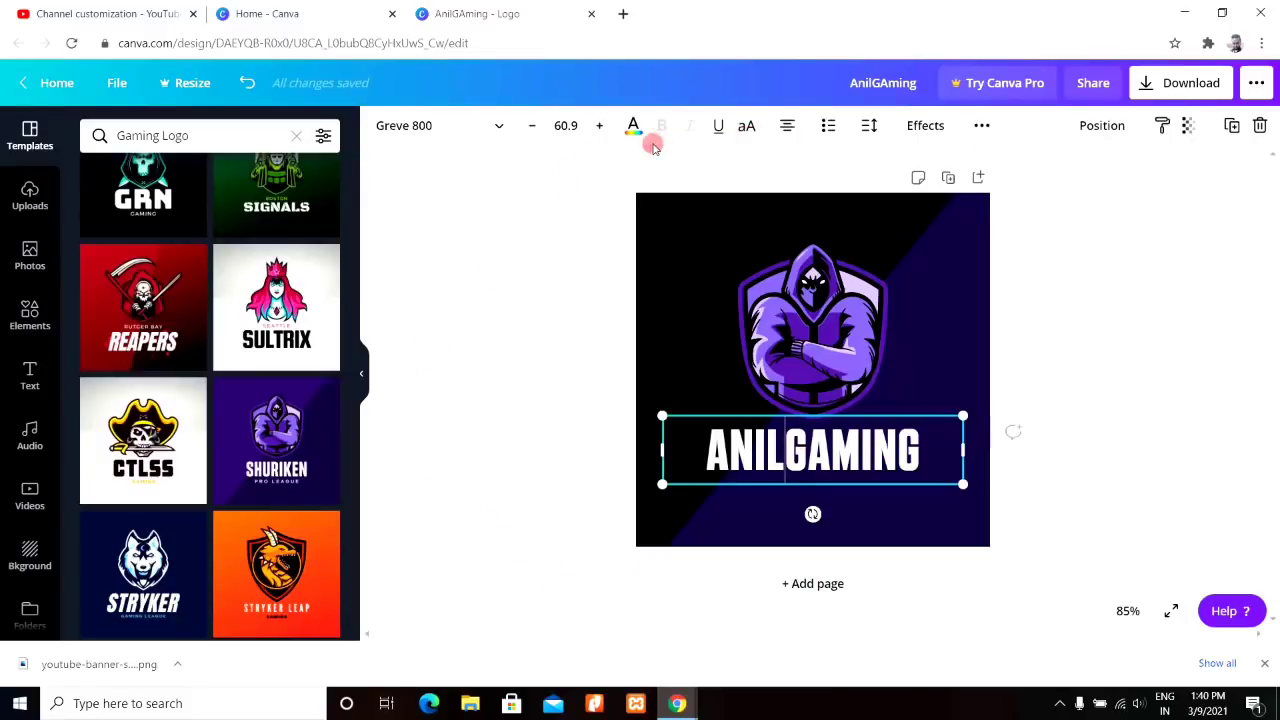
click(497, 128)
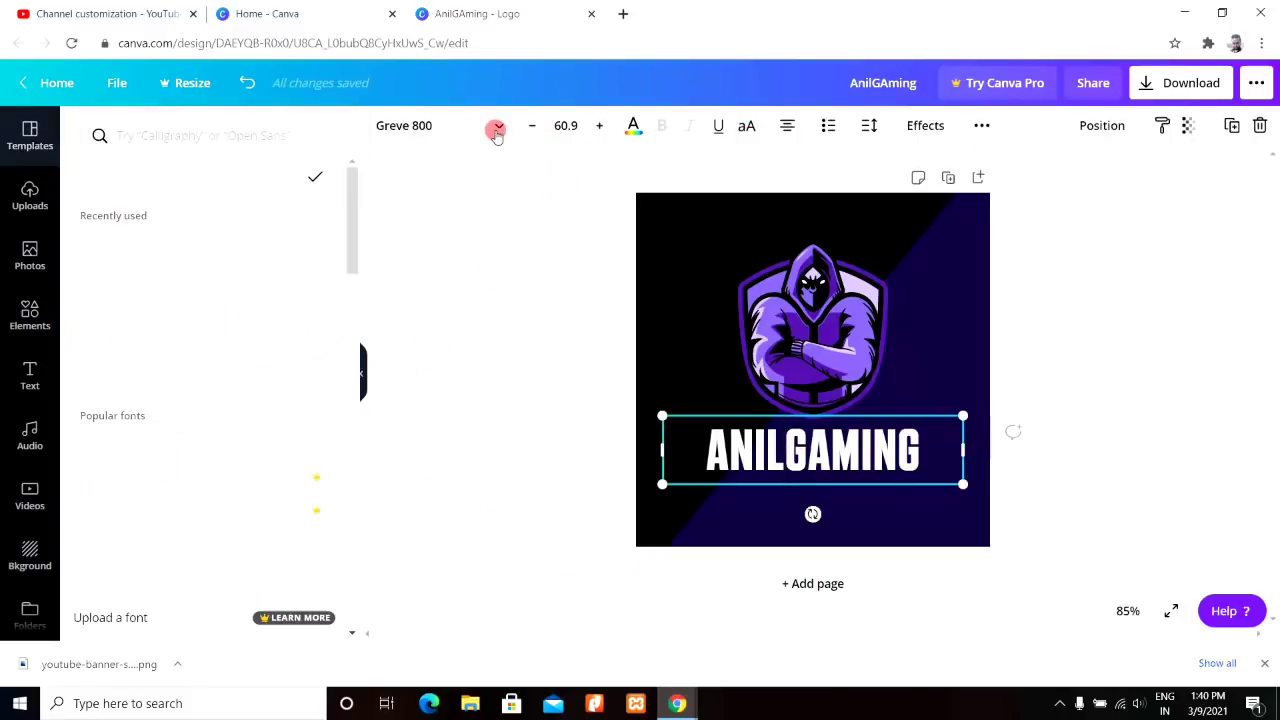
click(239, 244)
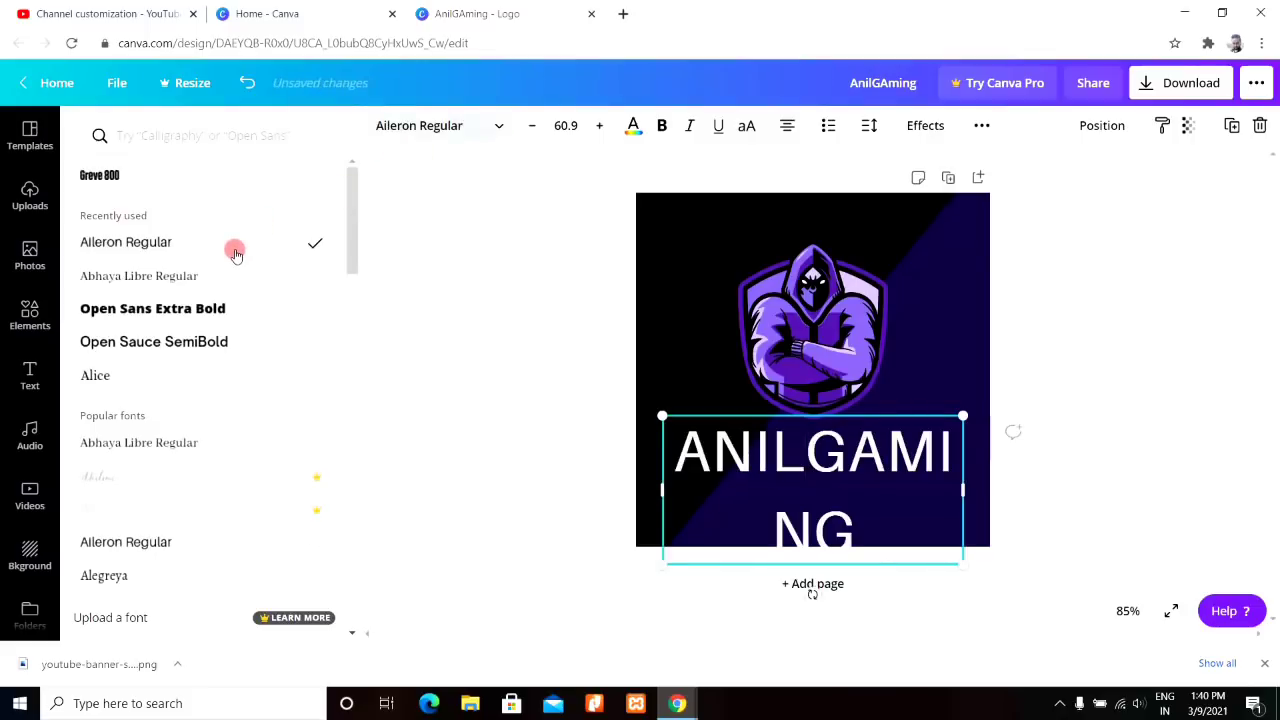
click(211, 288)
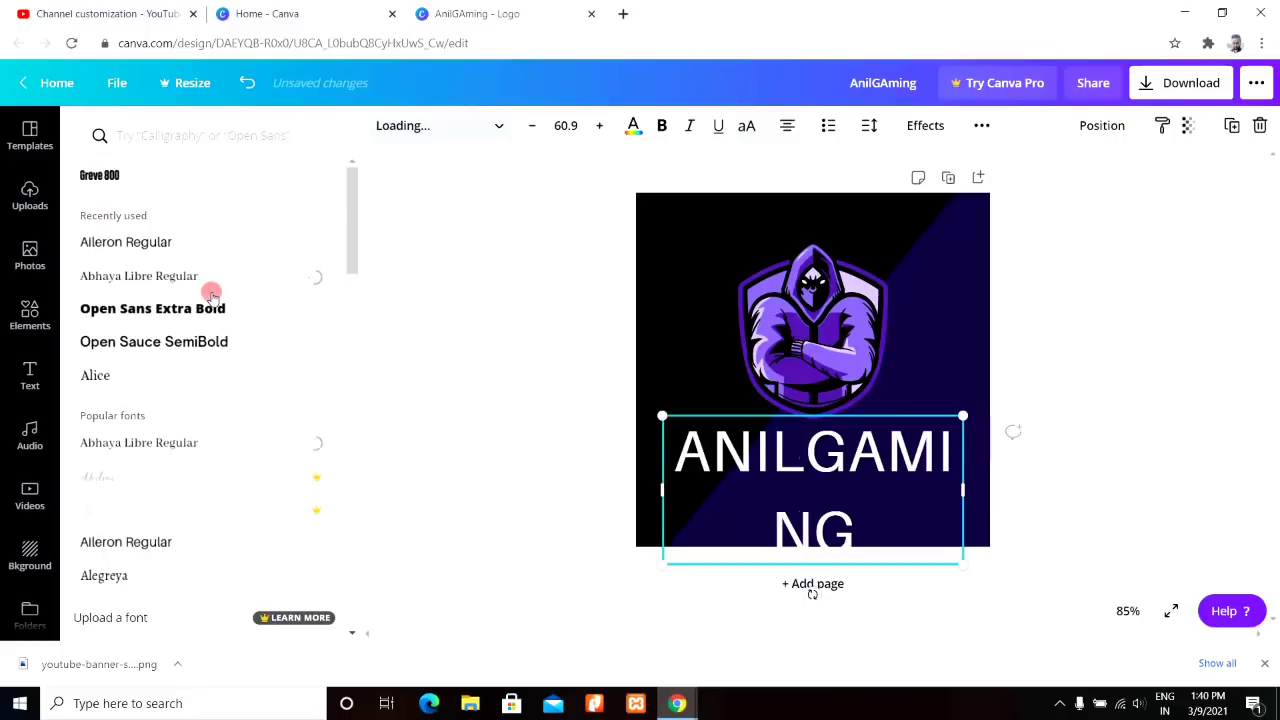
click(215, 308)
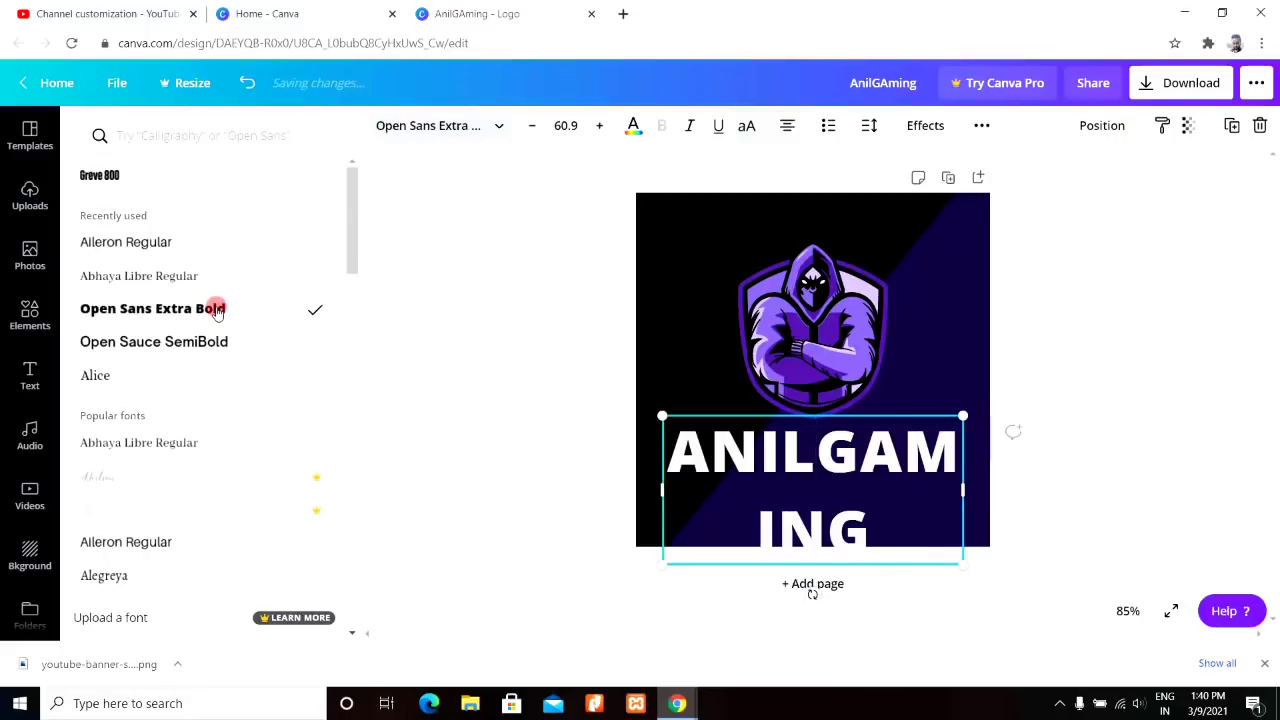
click(202, 342)
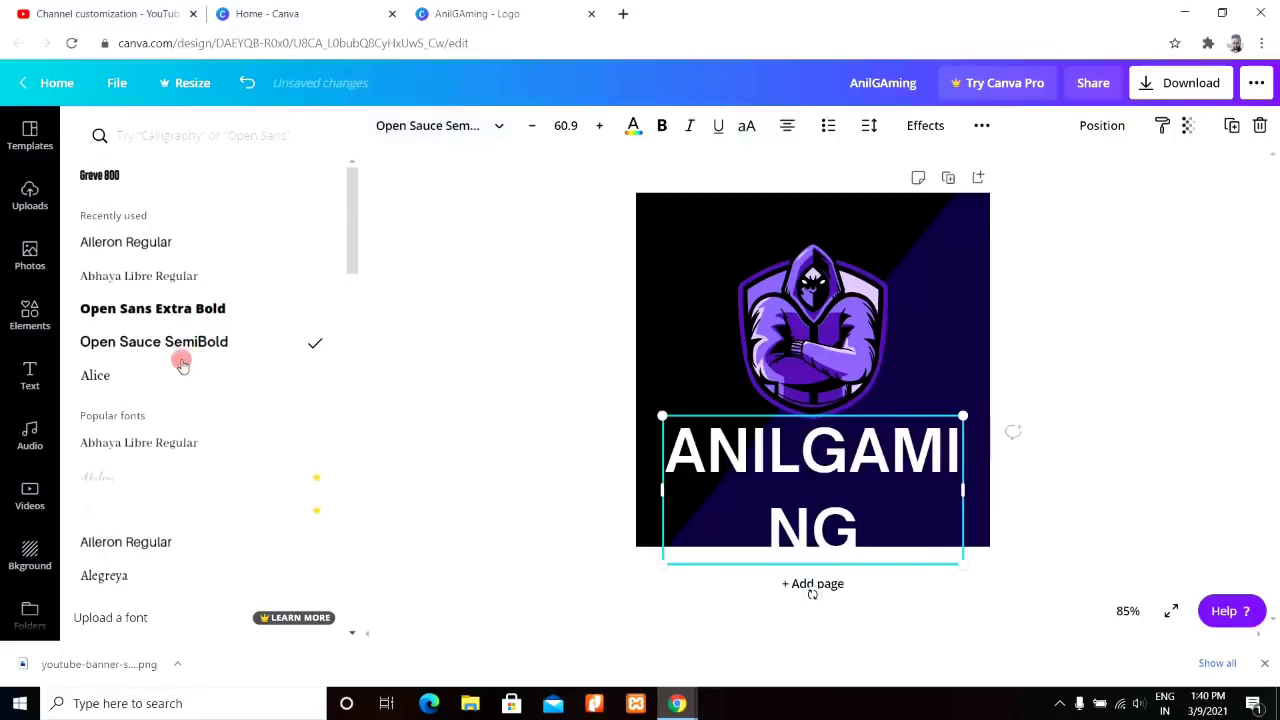
click(176, 366)
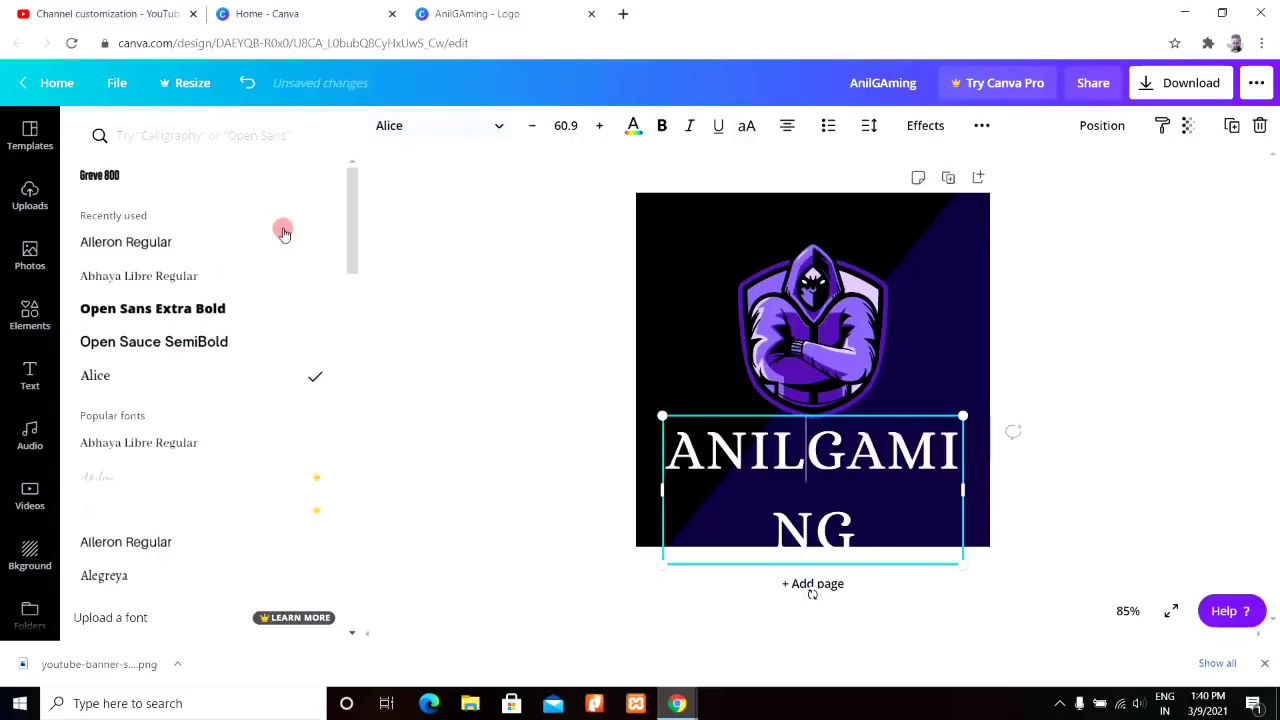
click(247, 85)
click(247, 85)
click(247, 85)
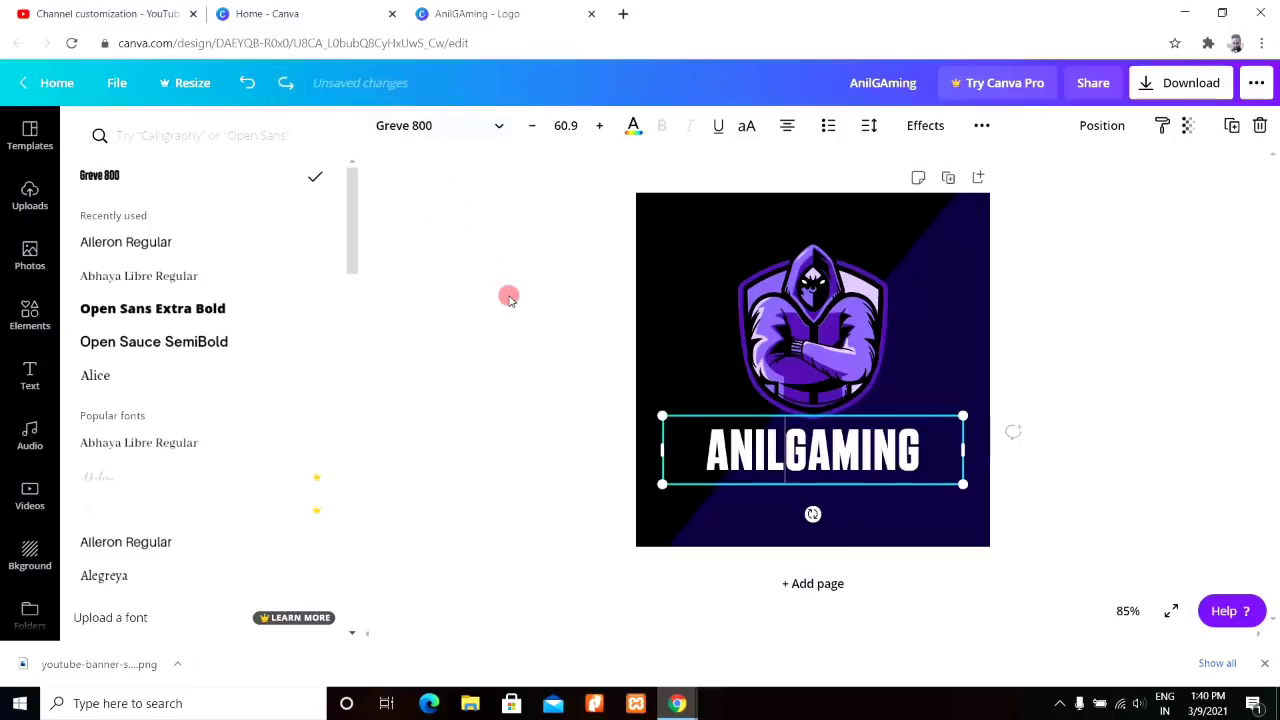
key(Escape)
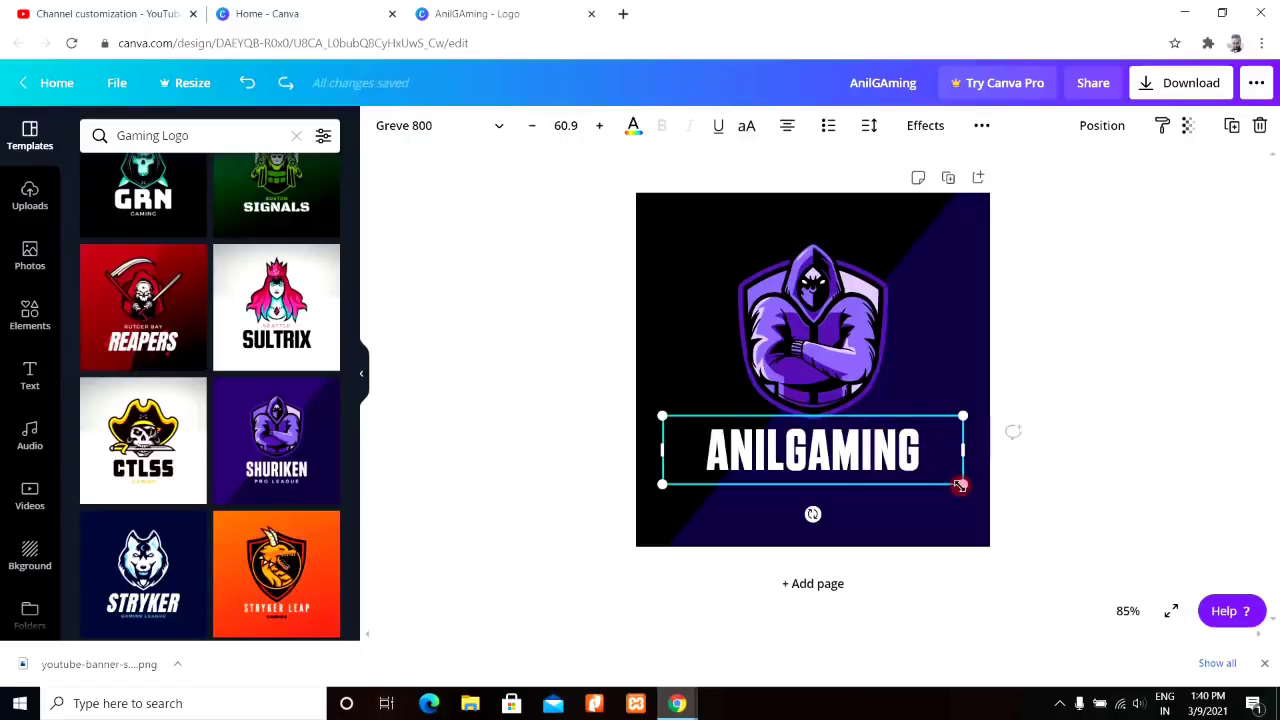
Step: Set the channel name's font size to 60
click(567, 125)
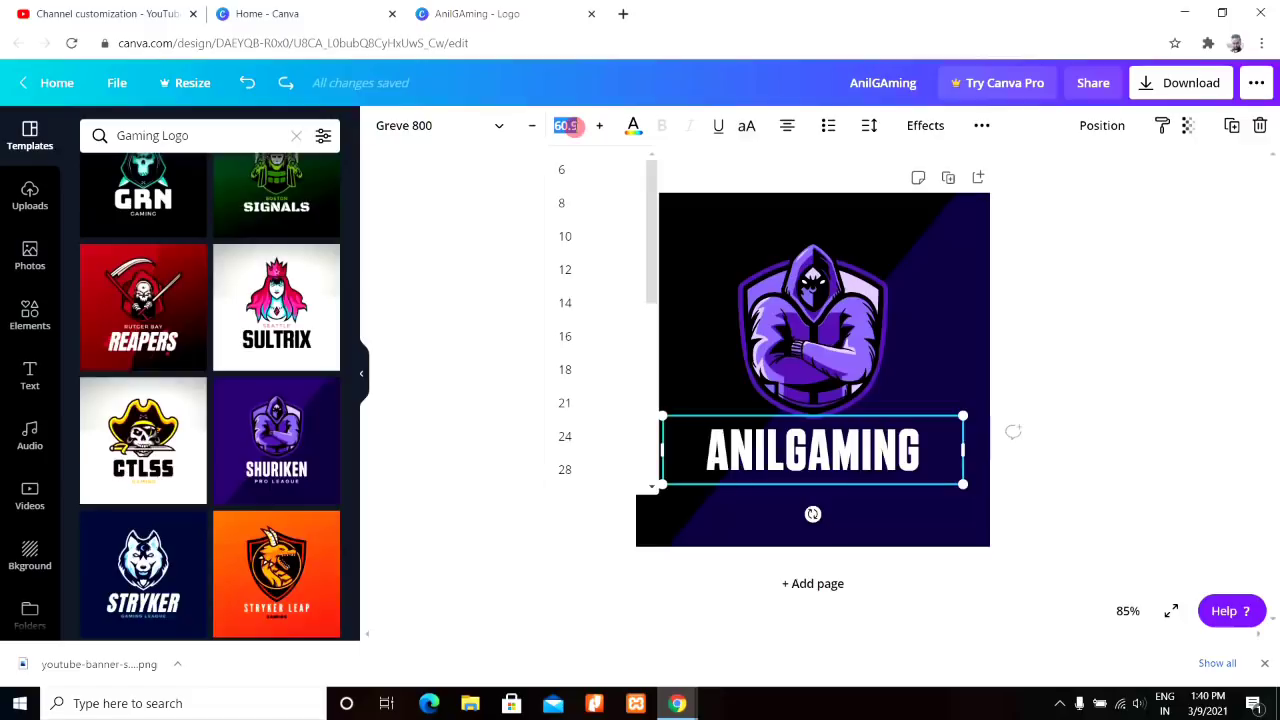
text(60)
key(Return)
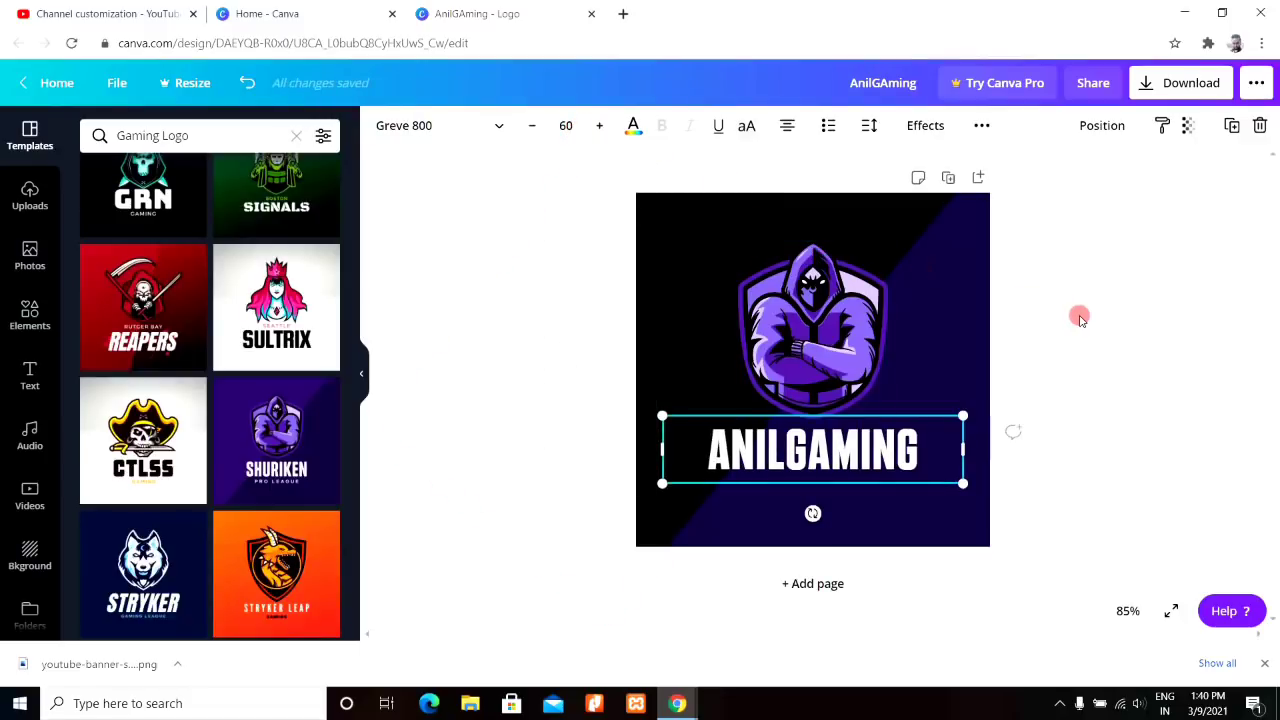
Step: Resize the hooded mascot image by dragging its corner handle
click(830, 323)
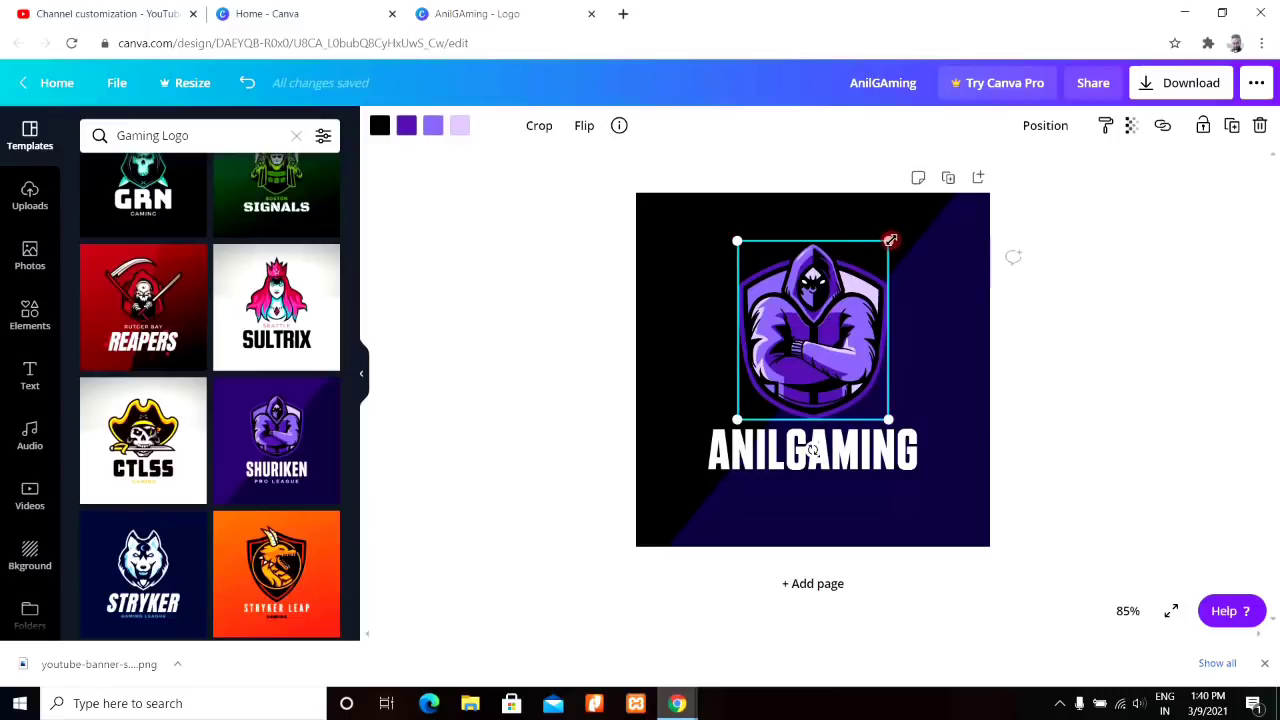
mouse_move(890, 241)
mouse_down()
mouse_move(928, 207)
mouse_move(902, 237)
mouse_up()
click(1109, 230)
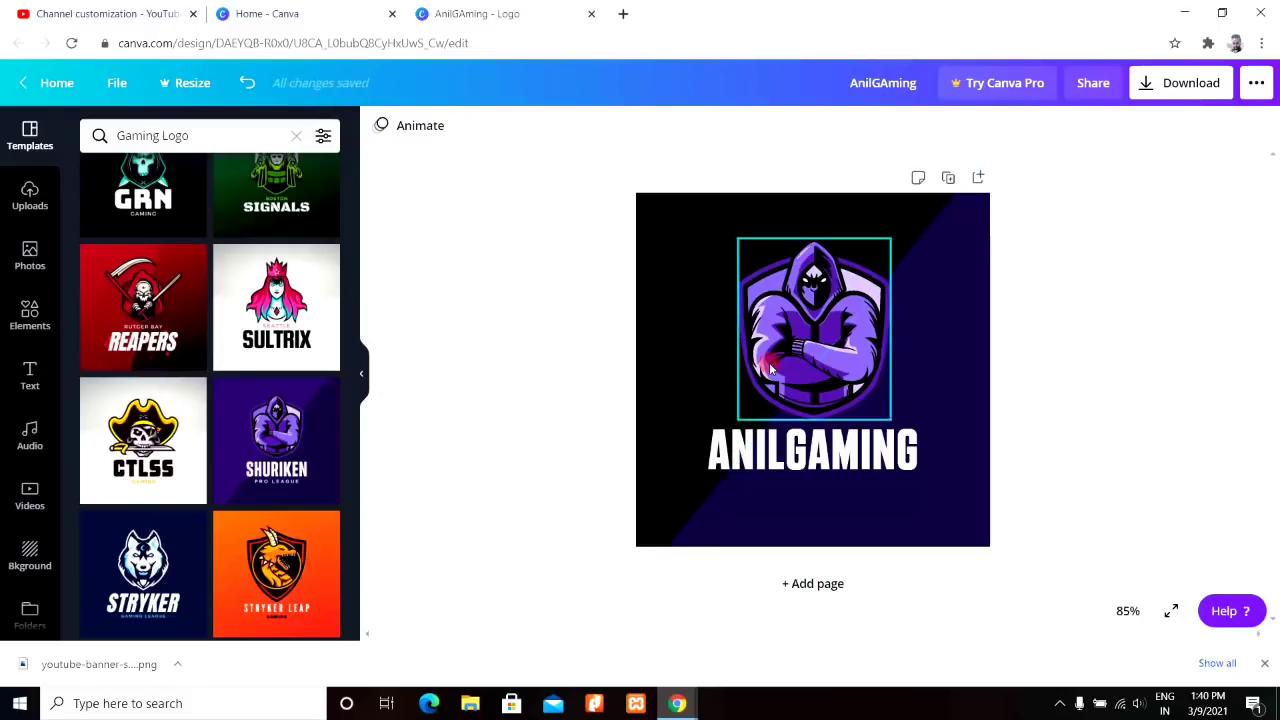
Step: Download the logo as AnilGAming.png and dismiss the Published successfully popup
click(1181, 84)
click(1158, 372)
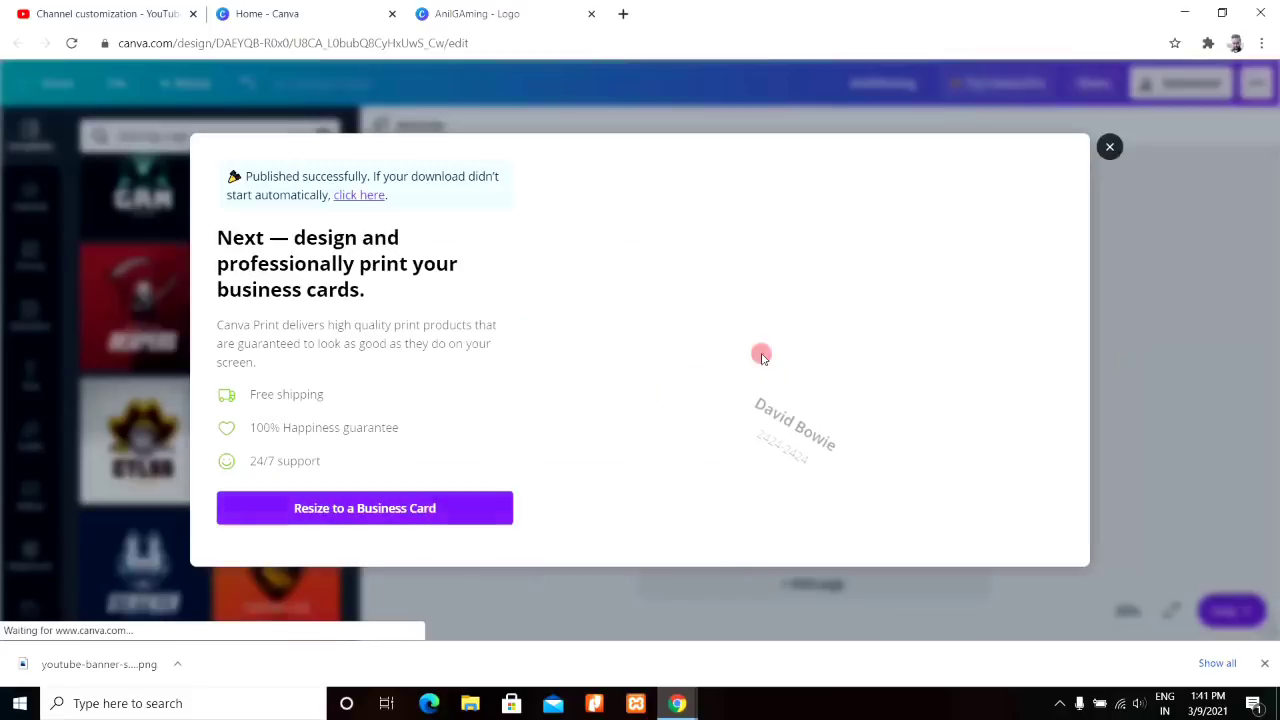
click(1110, 147)
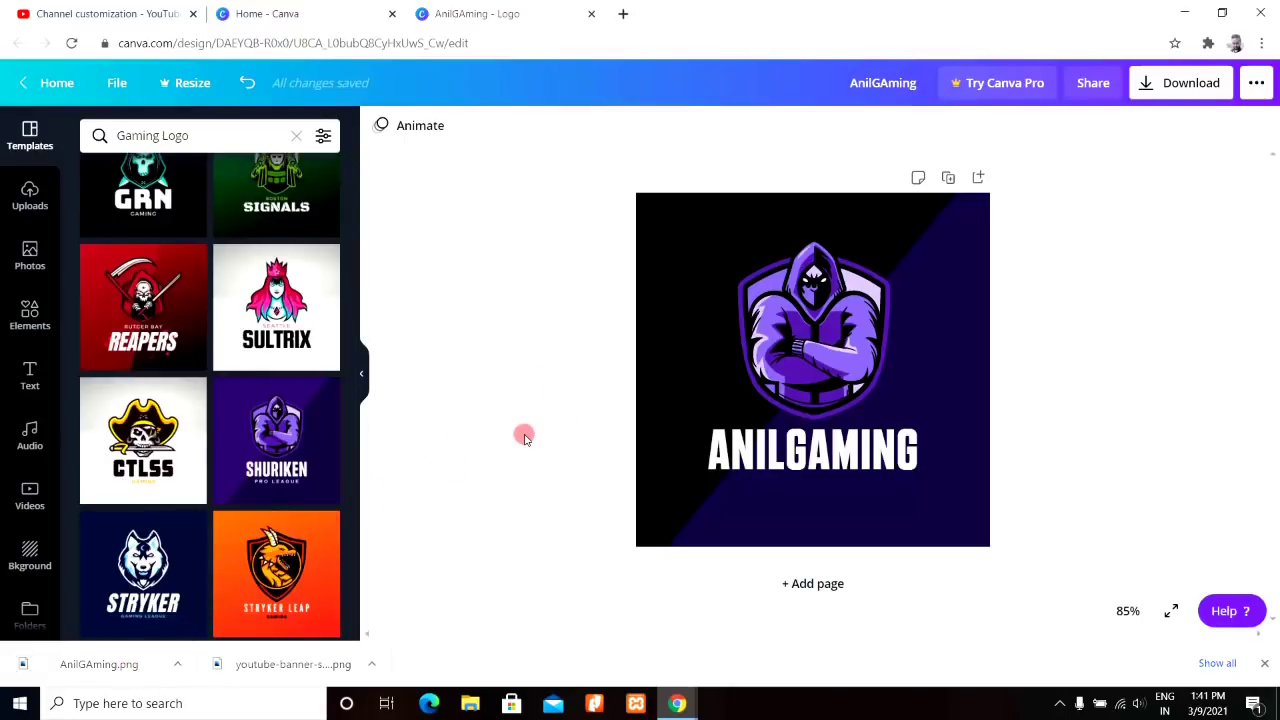
Step: Upload AnilGAming from Downloads as the YouTube profile picture and accept the circular crop
key(alt+Tab)
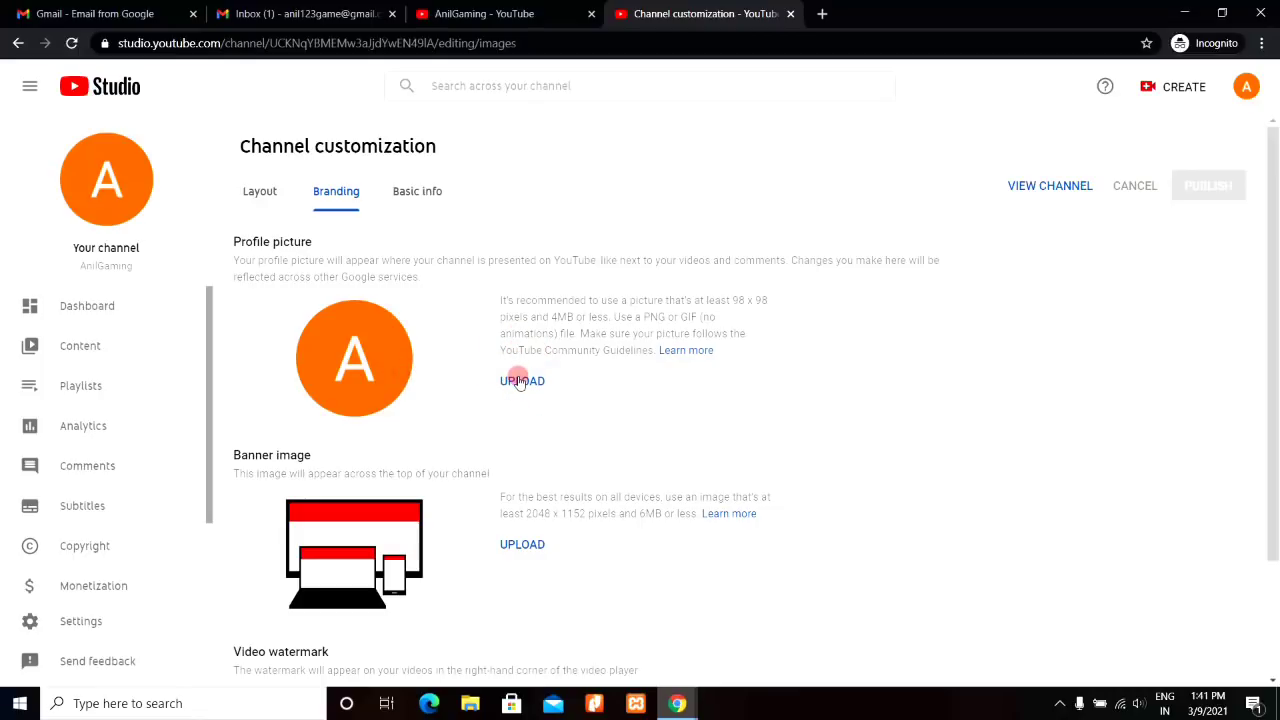
click(520, 381)
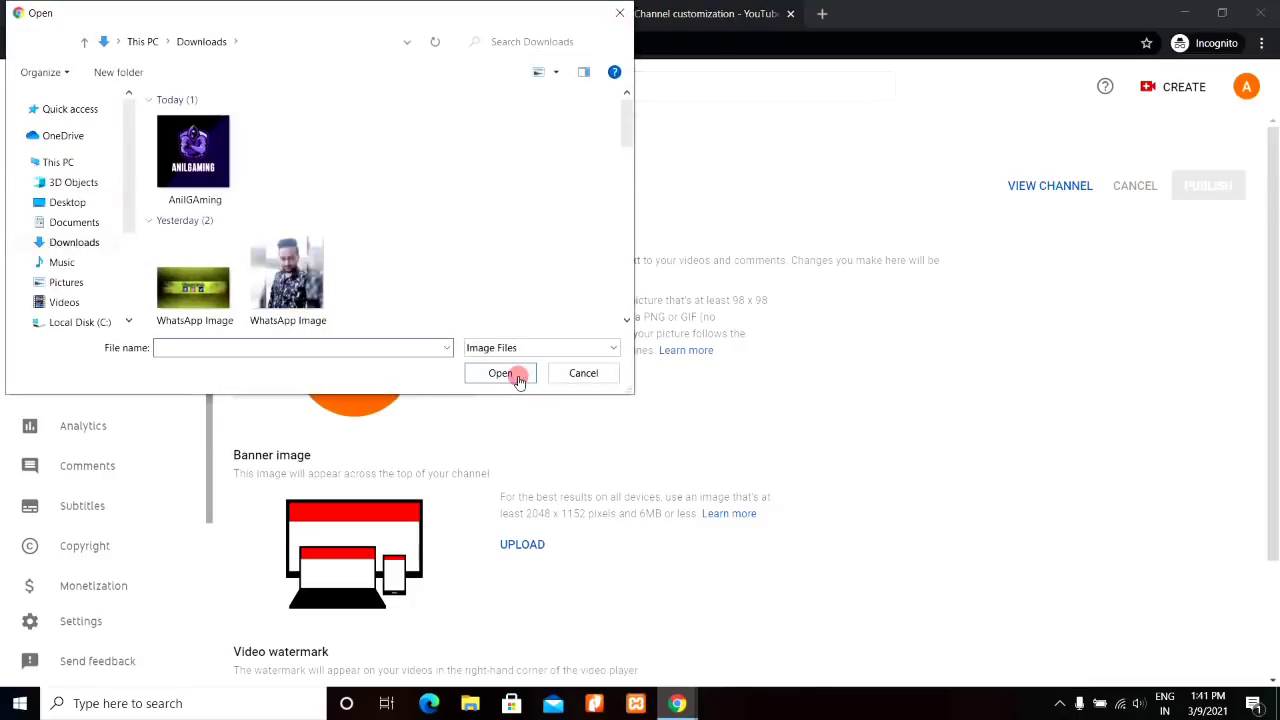
click(200, 172)
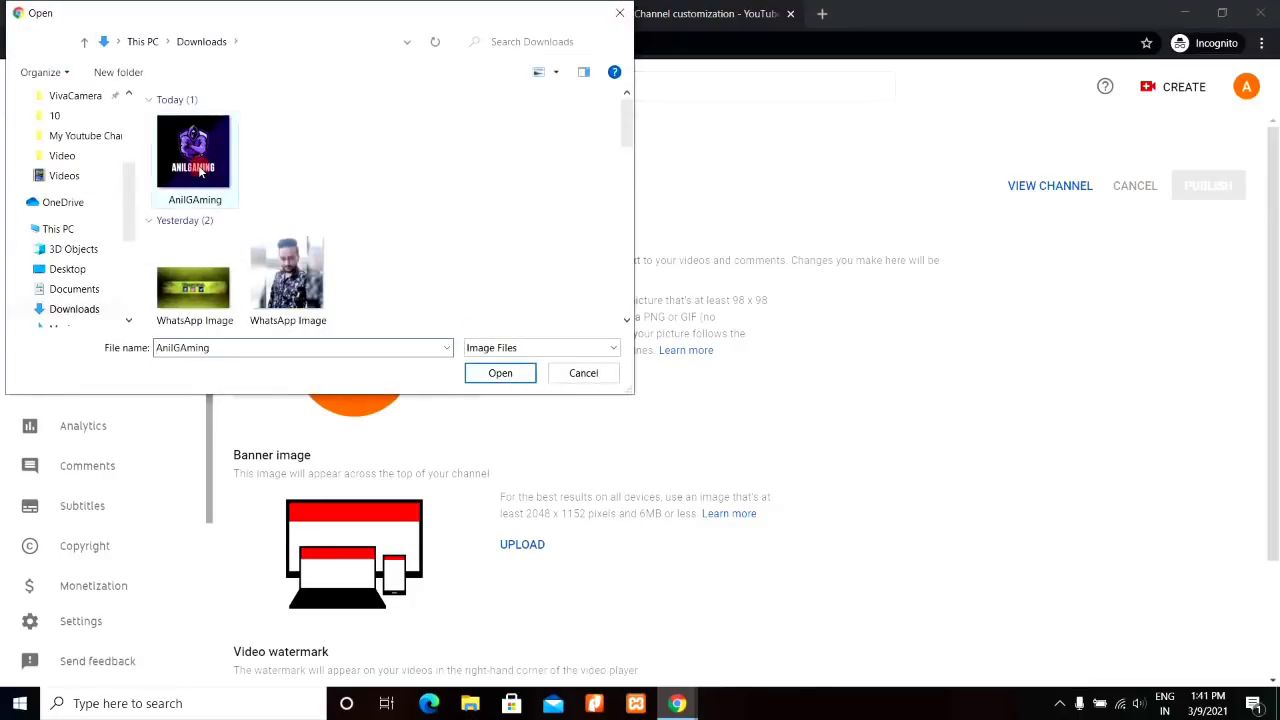
click(502, 372)
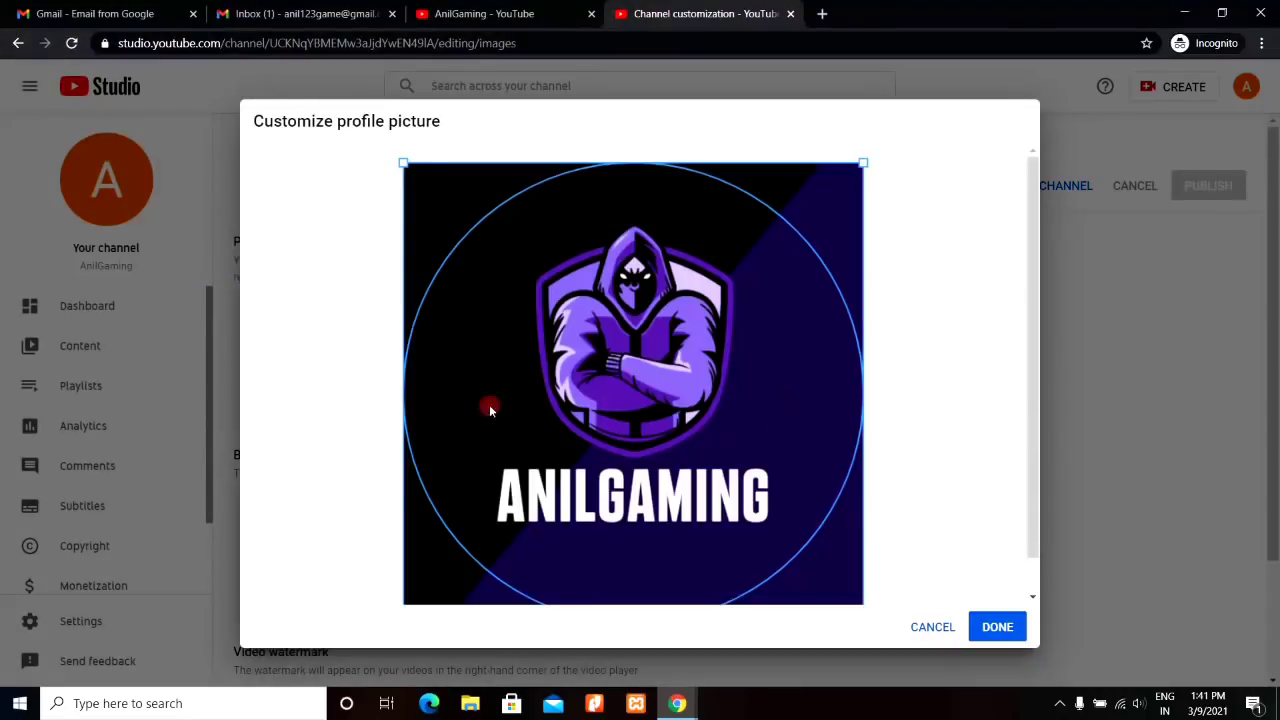
click(990, 630)
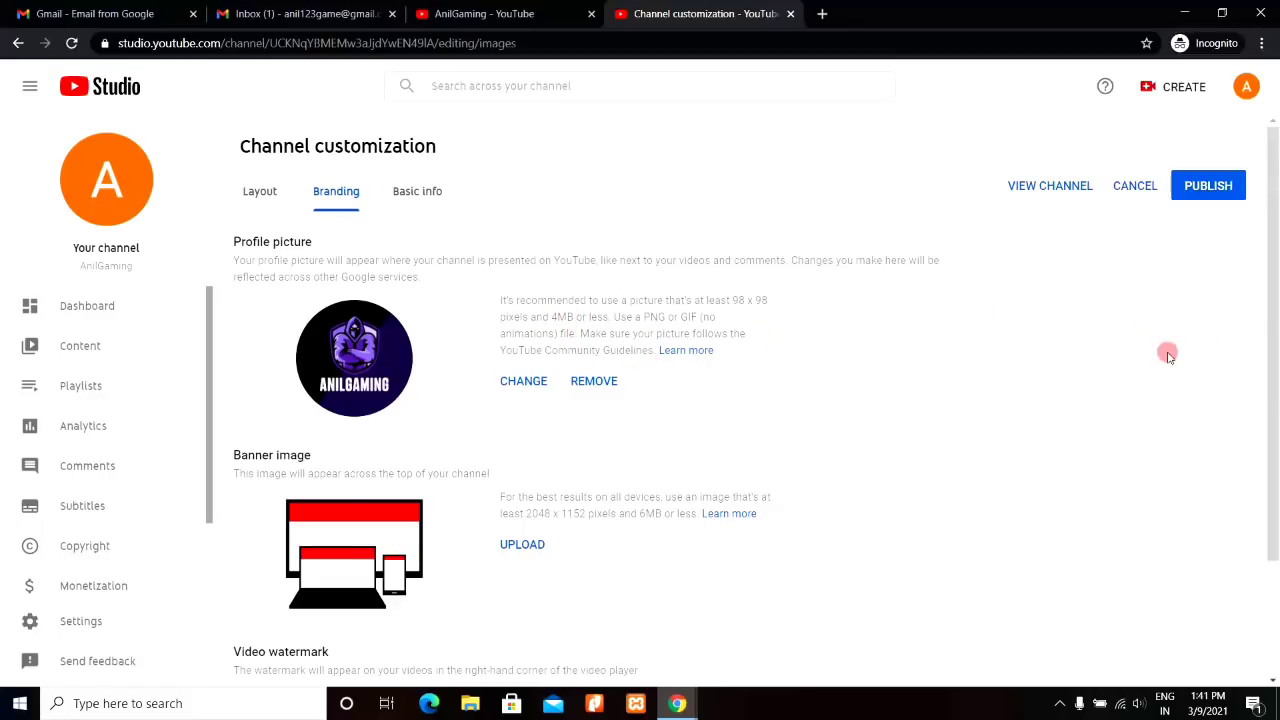
Step: Read the Banner image size advice, then return to the Canva window
drag(1274, 357, 1274, 438)
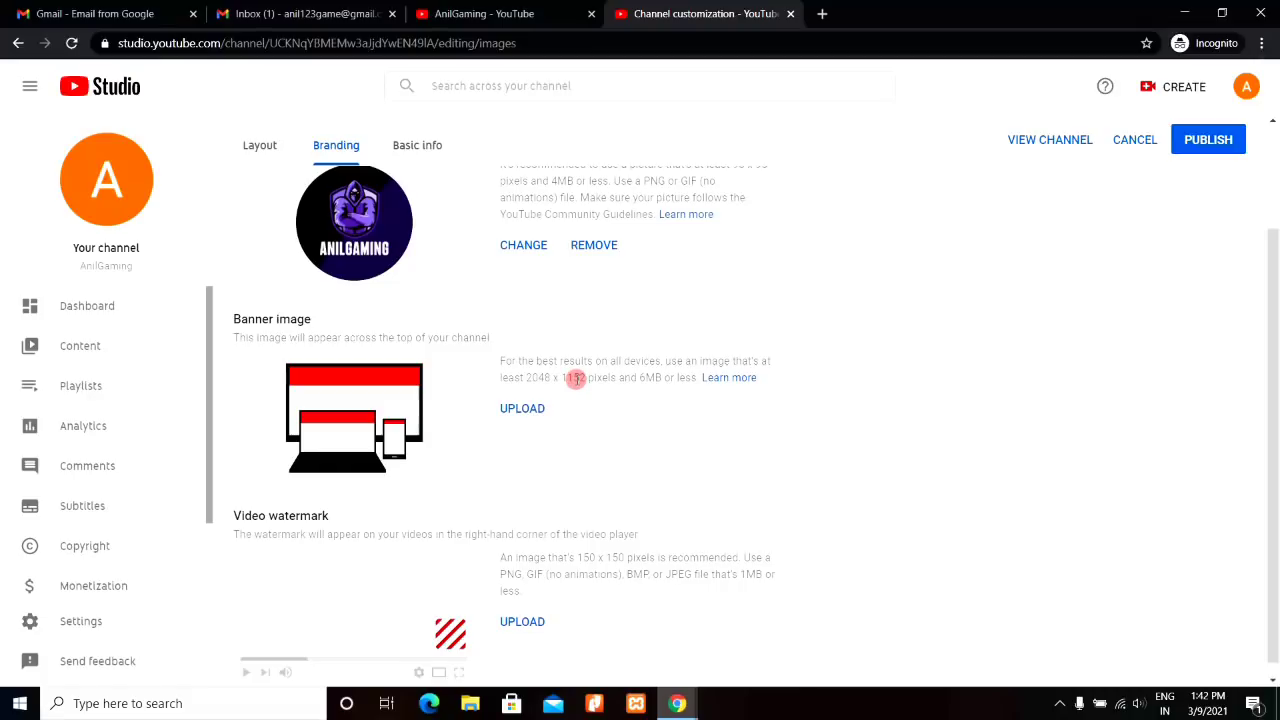
key(alt+Tab)
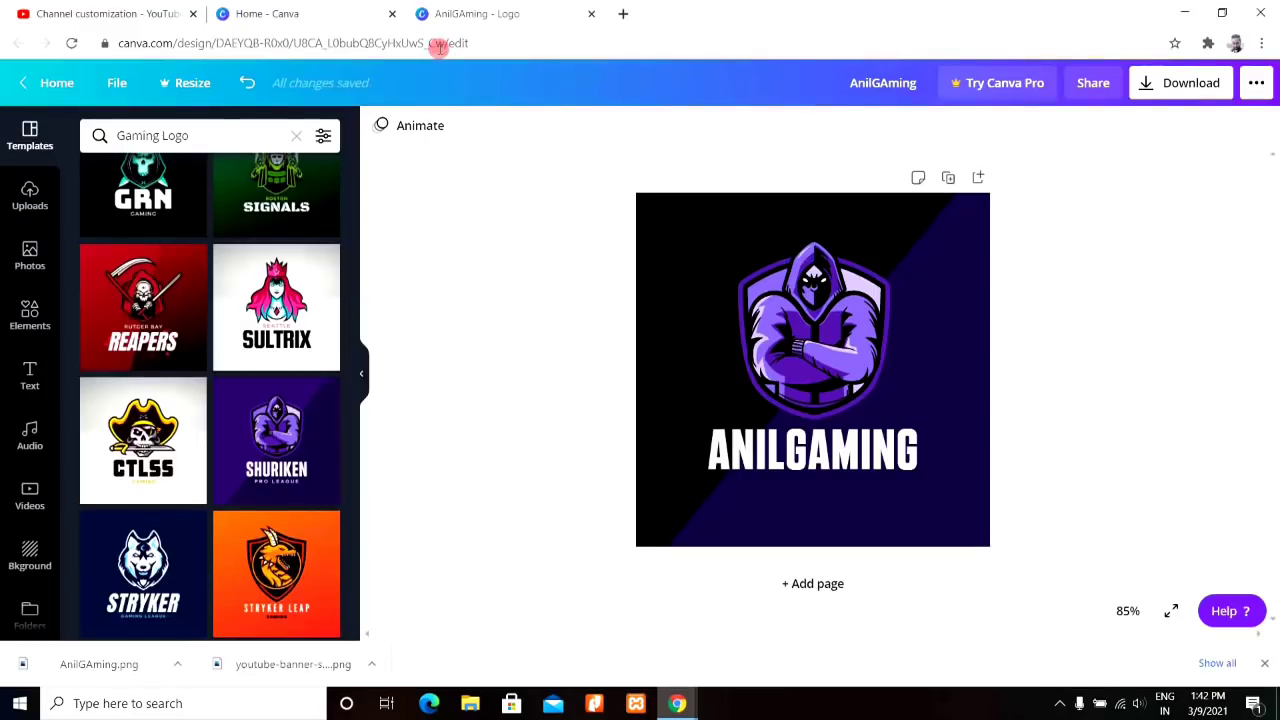
Step: Return from the logo design to Canva's home page and browse the Create a design types
click(56, 84)
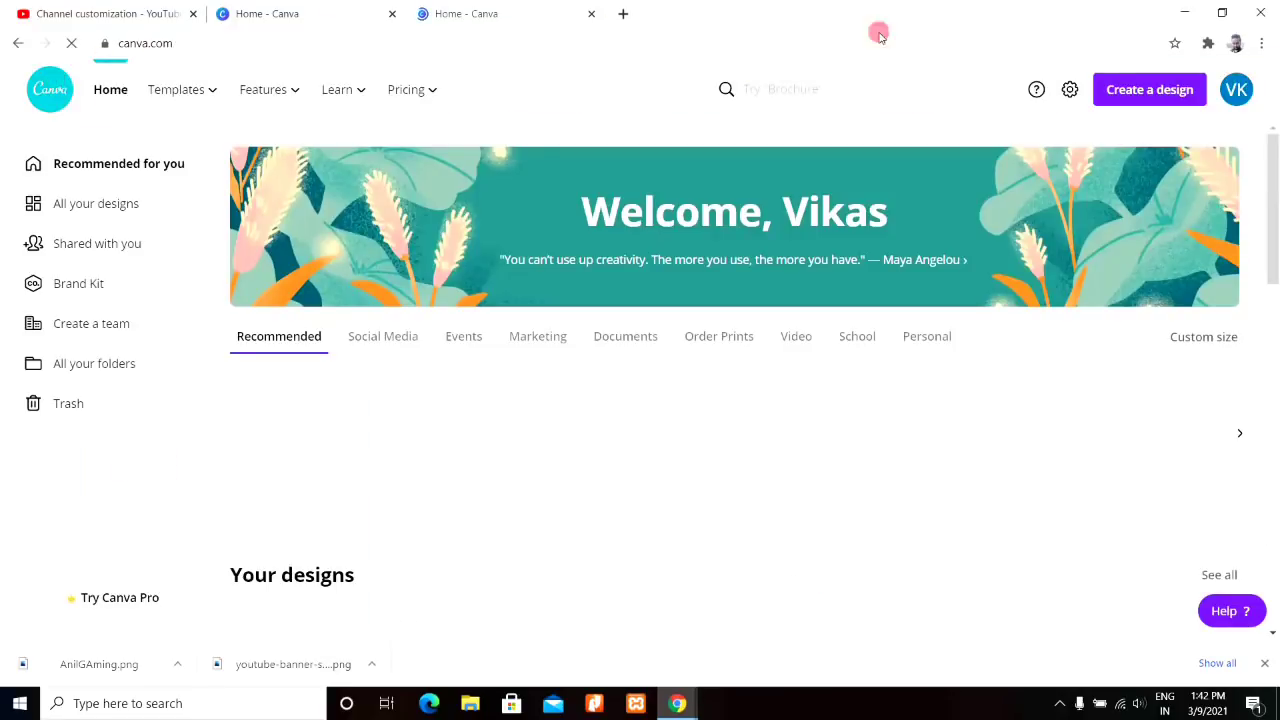
click(1148, 90)
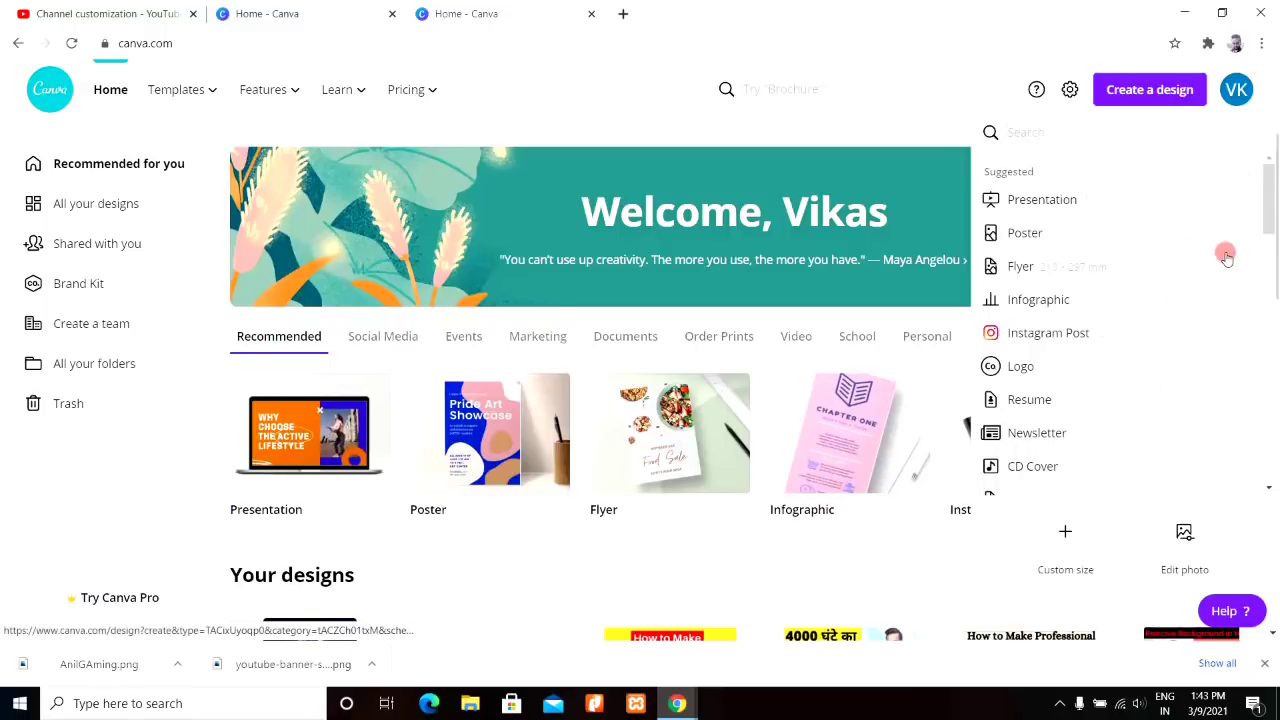
drag(1270, 210, 1186, 264)
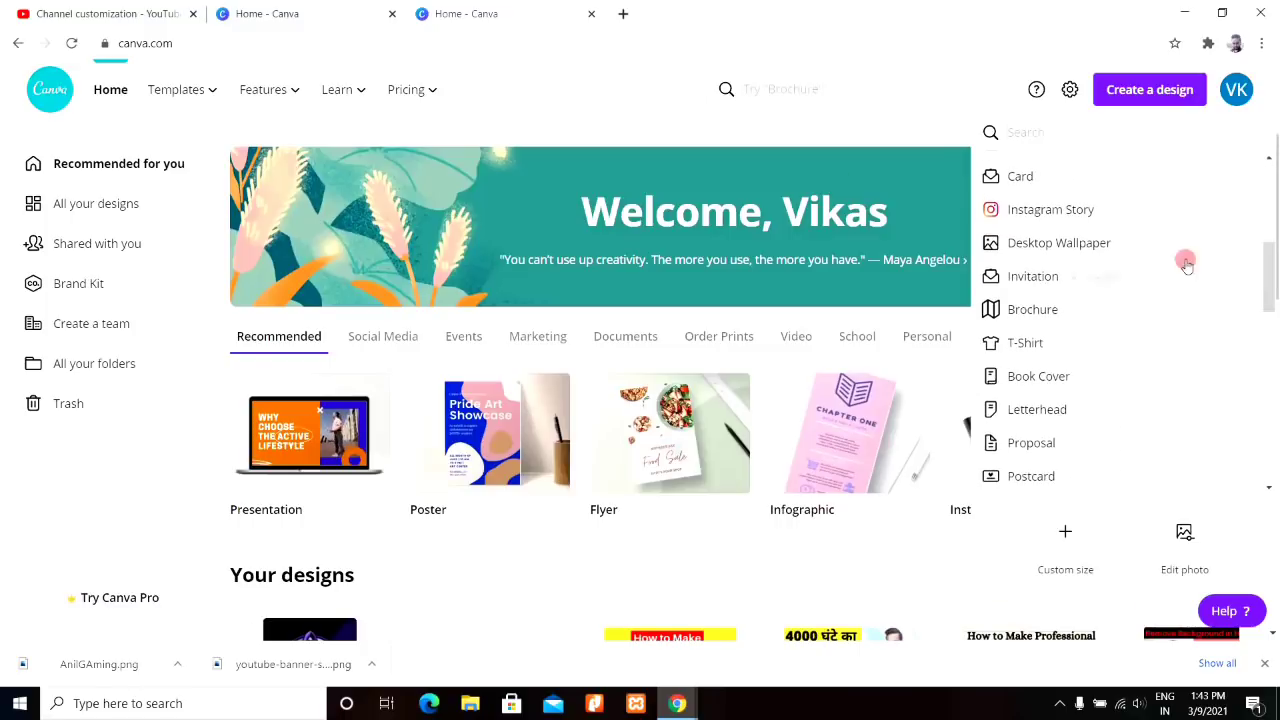
click(625, 14)
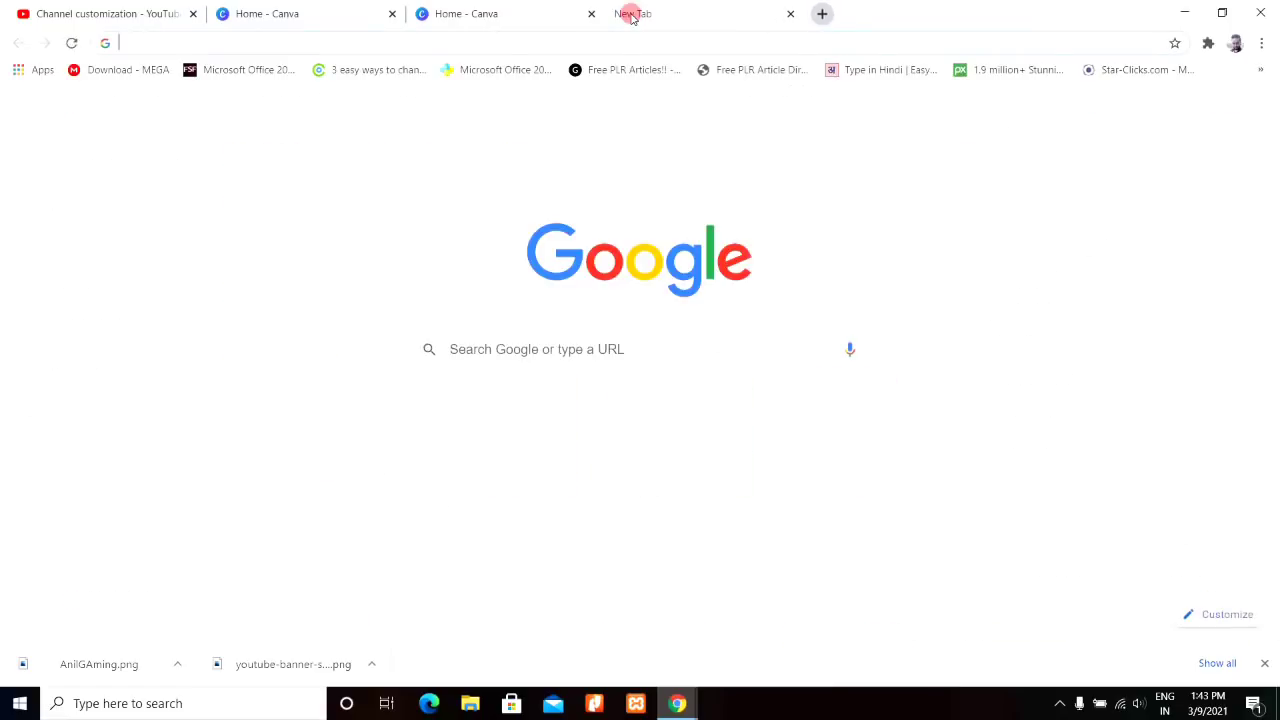
text(www)
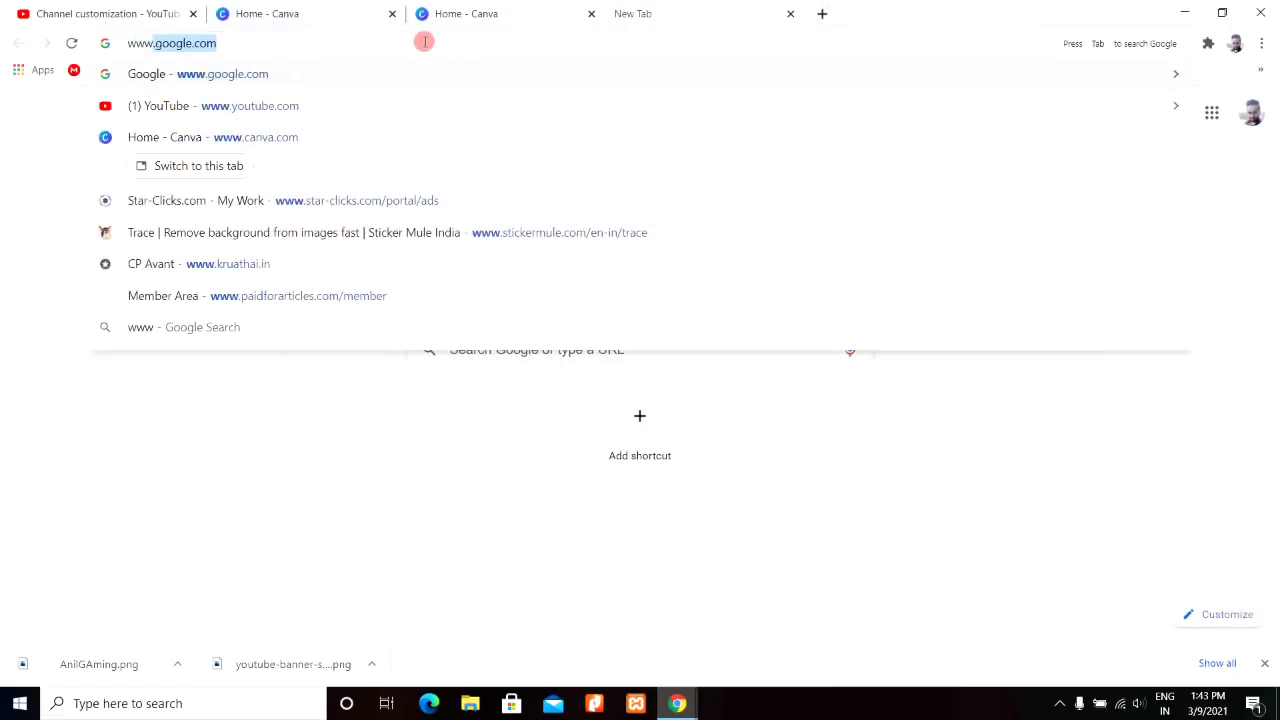
key(Return)
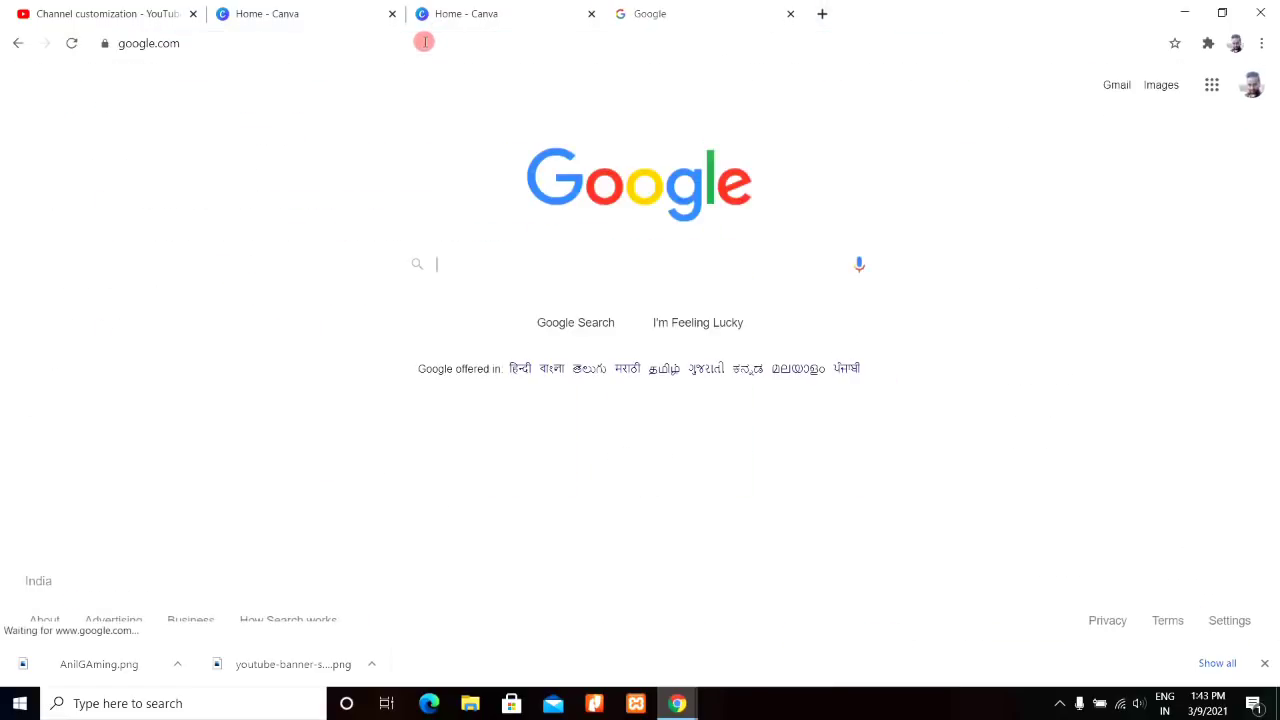
Step: Search for 'youtube channel banner size'
click(461, 263)
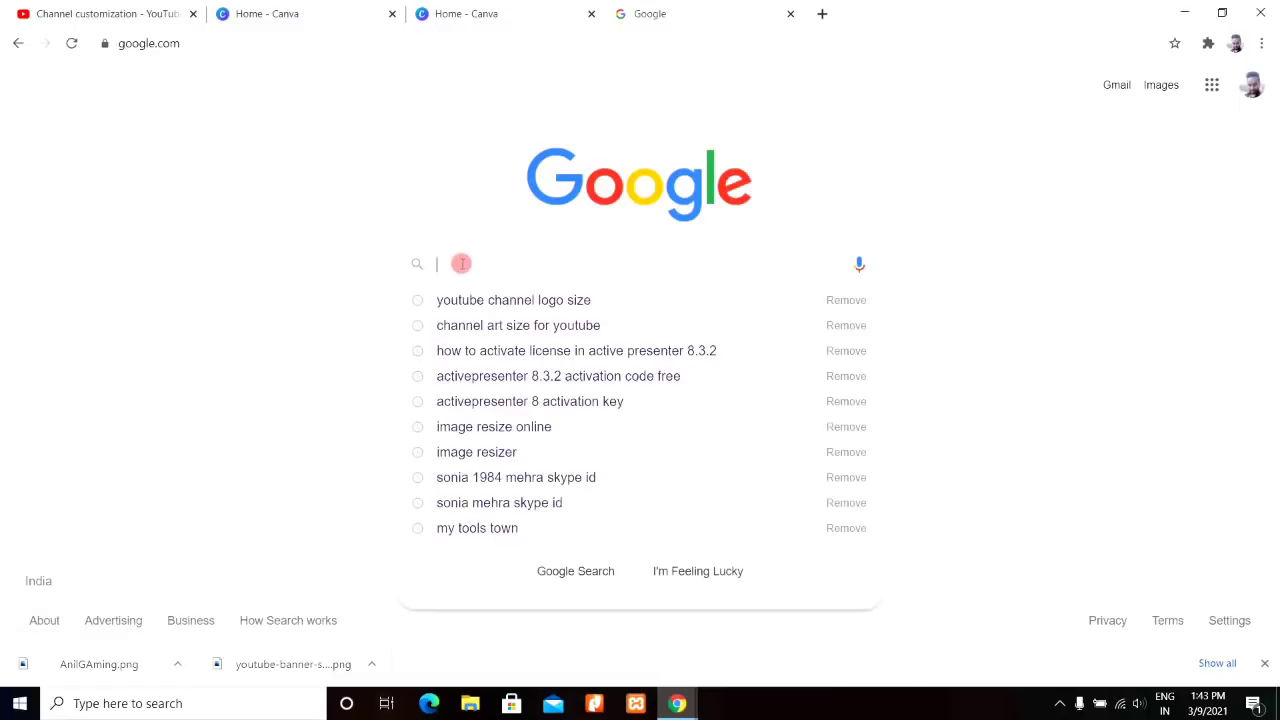
text(you)
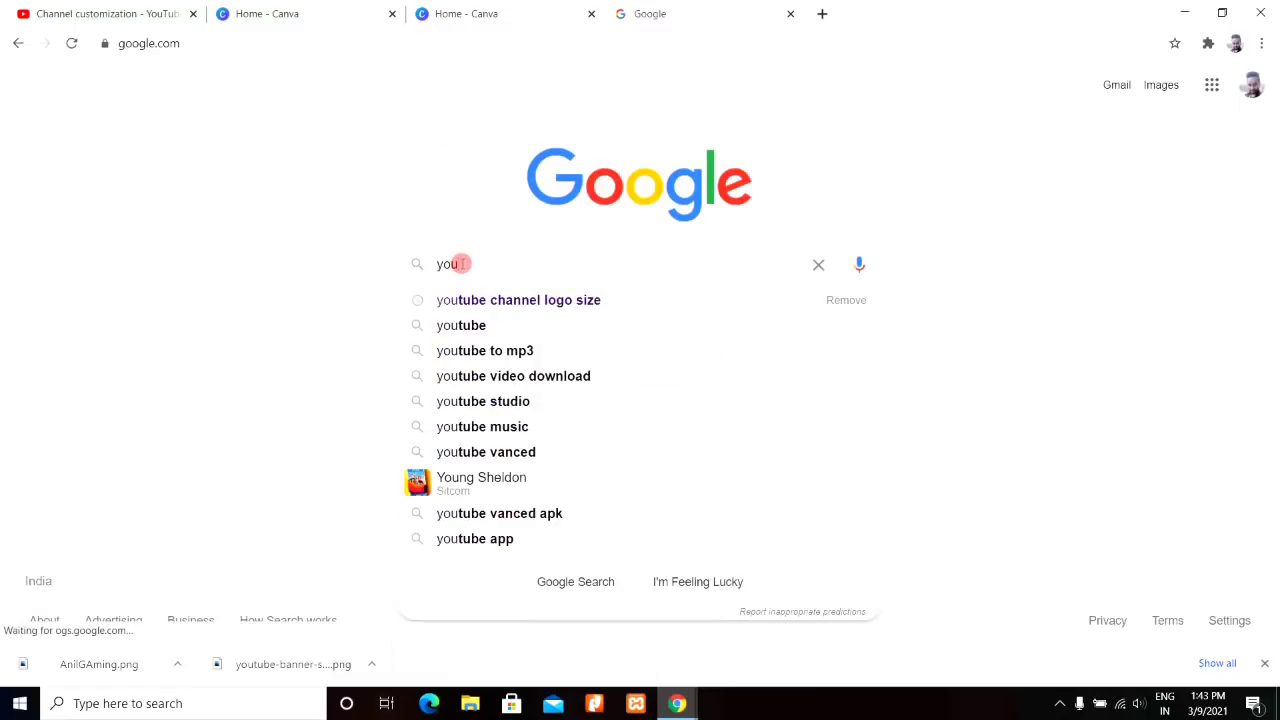
text(tube chan)
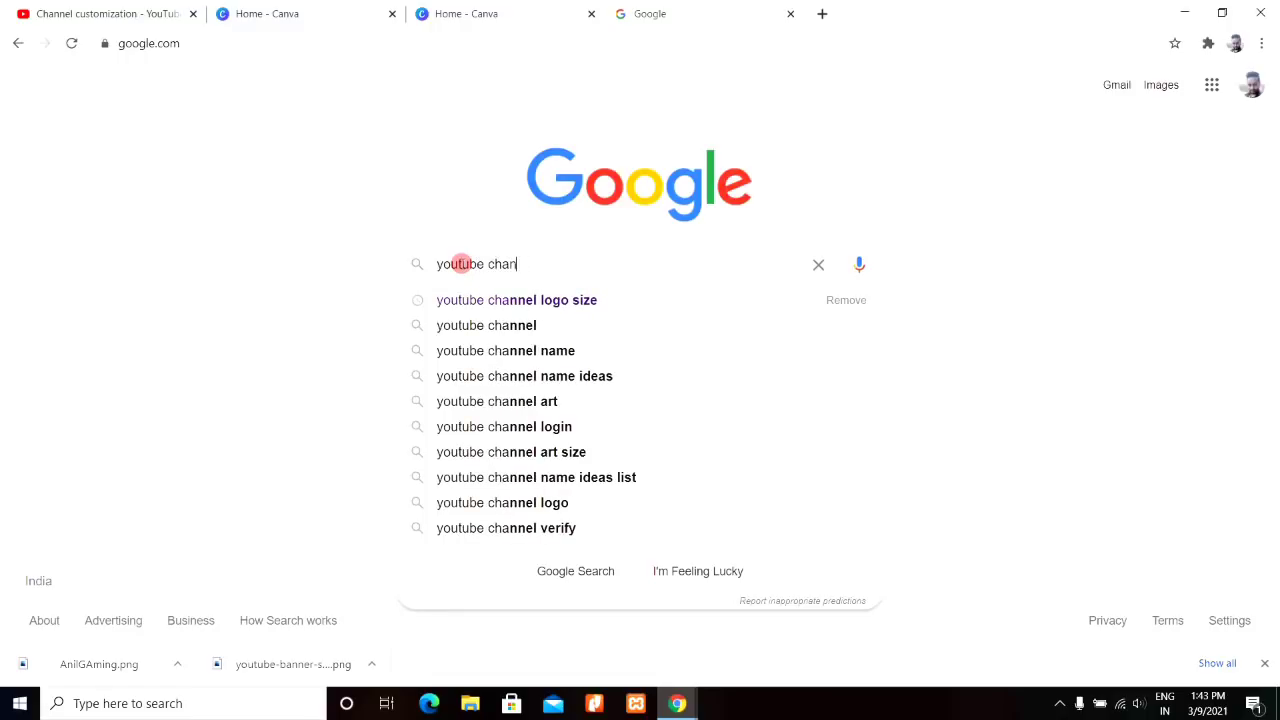
text(nel banner size)
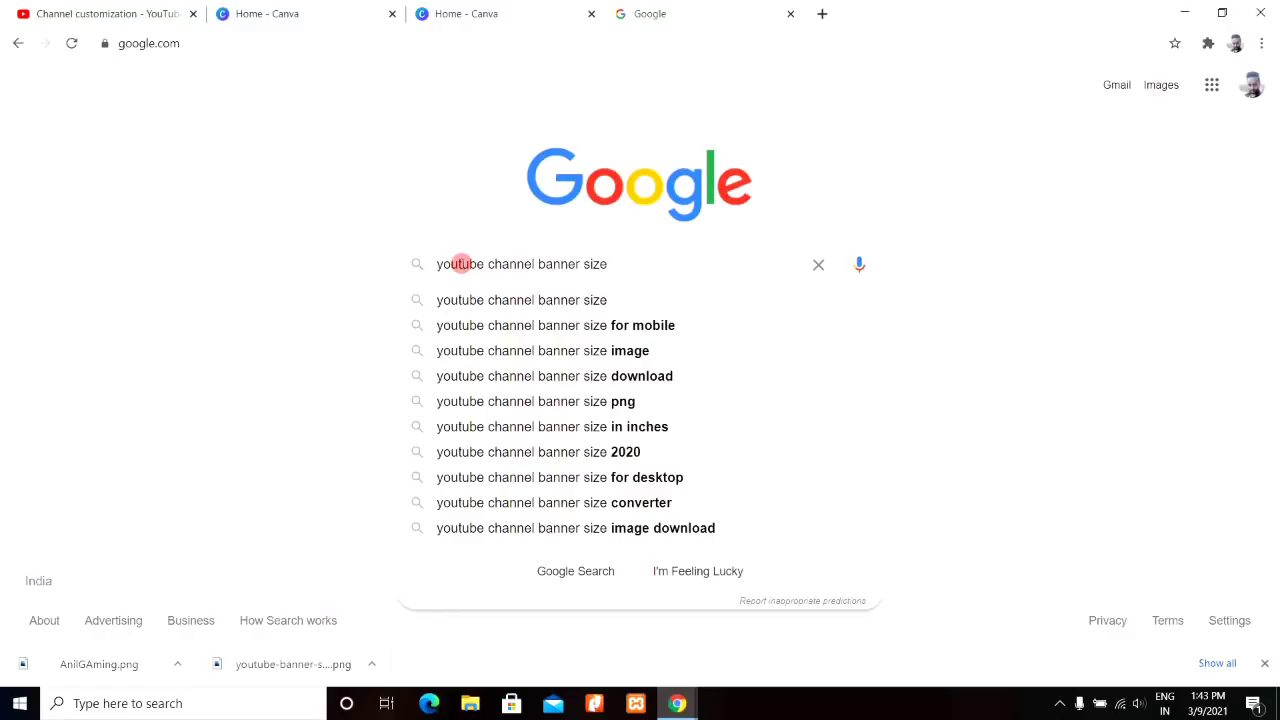
key(Return)
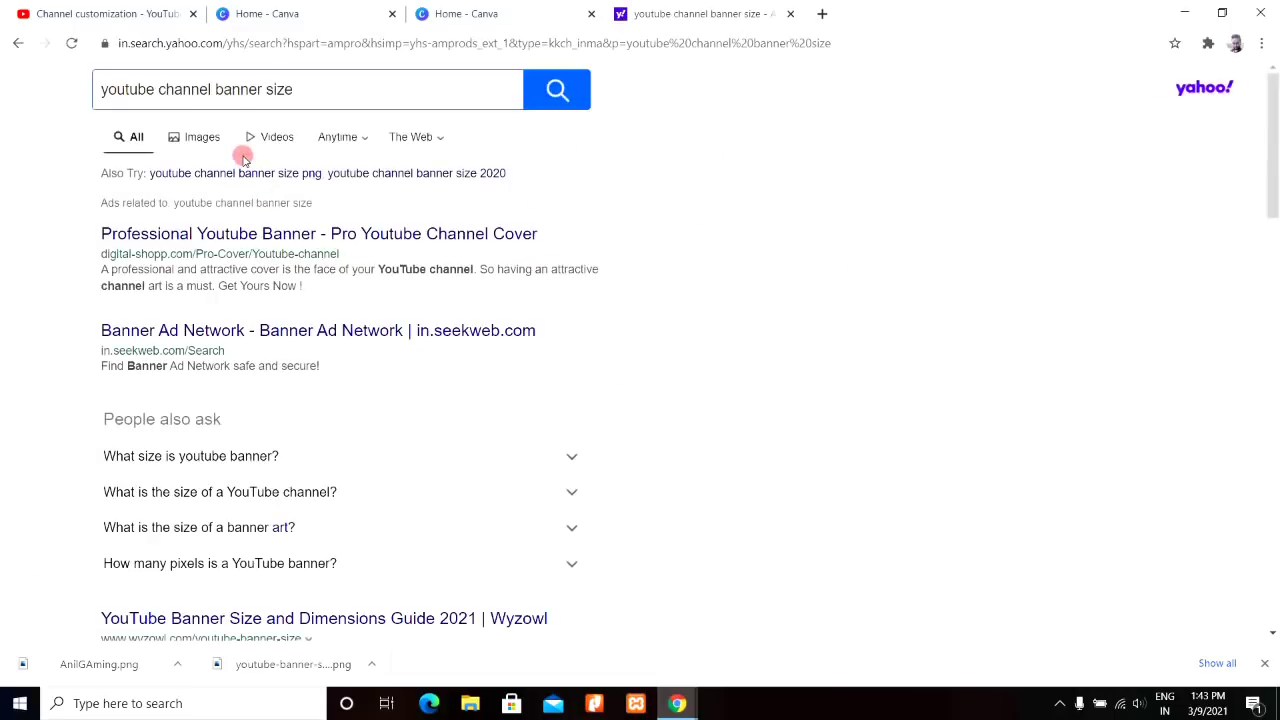
Step: Enlarge the image result showing a 2560 x 1440 banner with a 1546 x 423 safe area
click(200, 139)
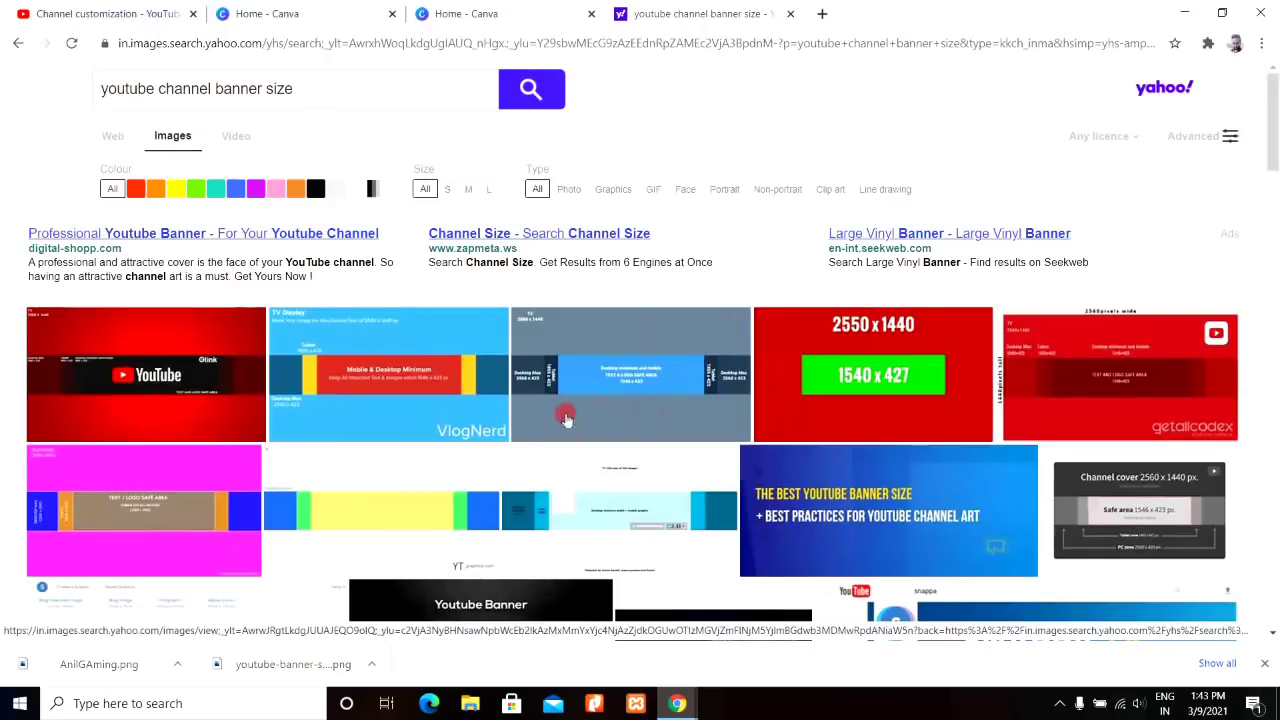
click(625, 390)
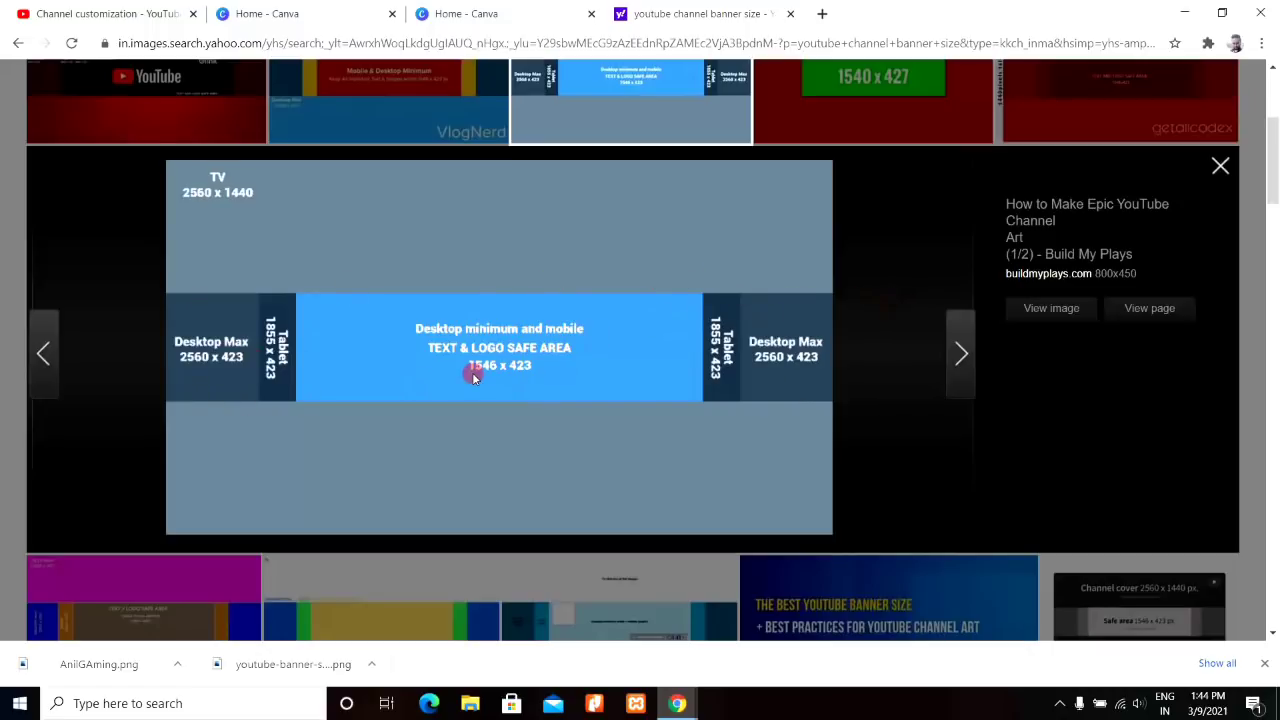
scroll(1274, 201, up, 3)
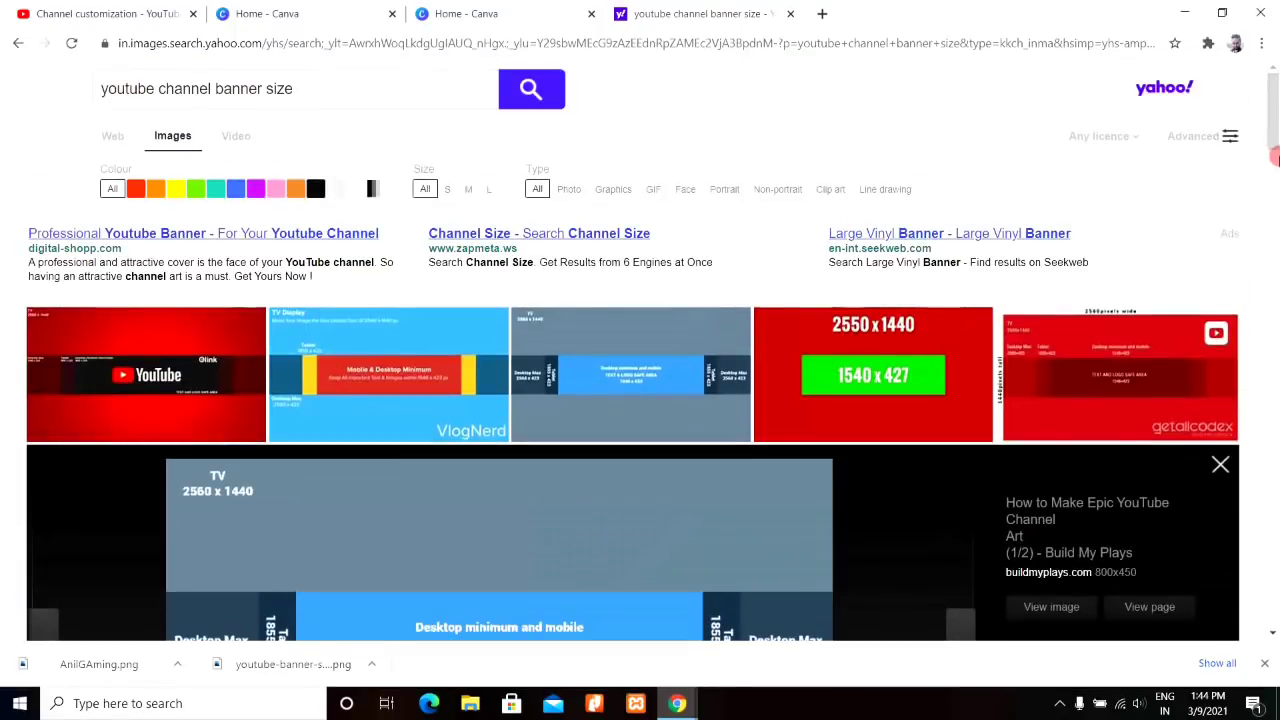
scroll(1274, 160, down, 5)
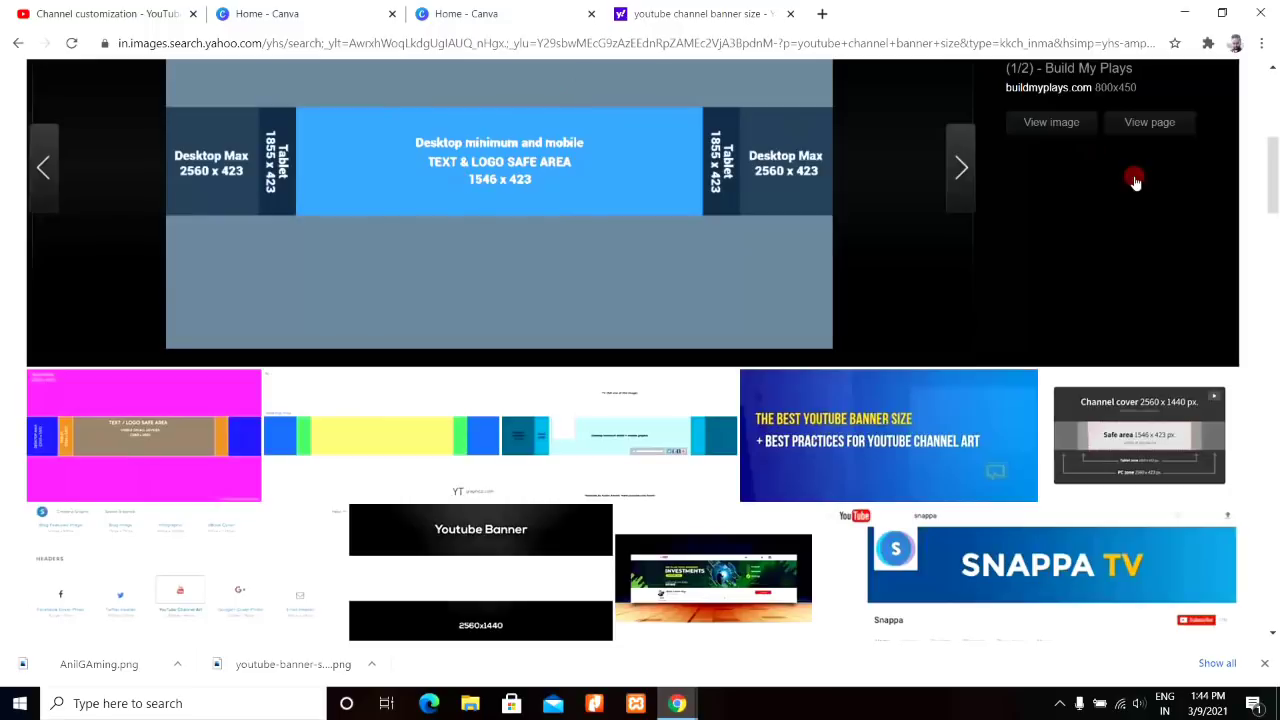
drag(1273, 170, 1270, 140)
scroll(1271, 140, up, 3)
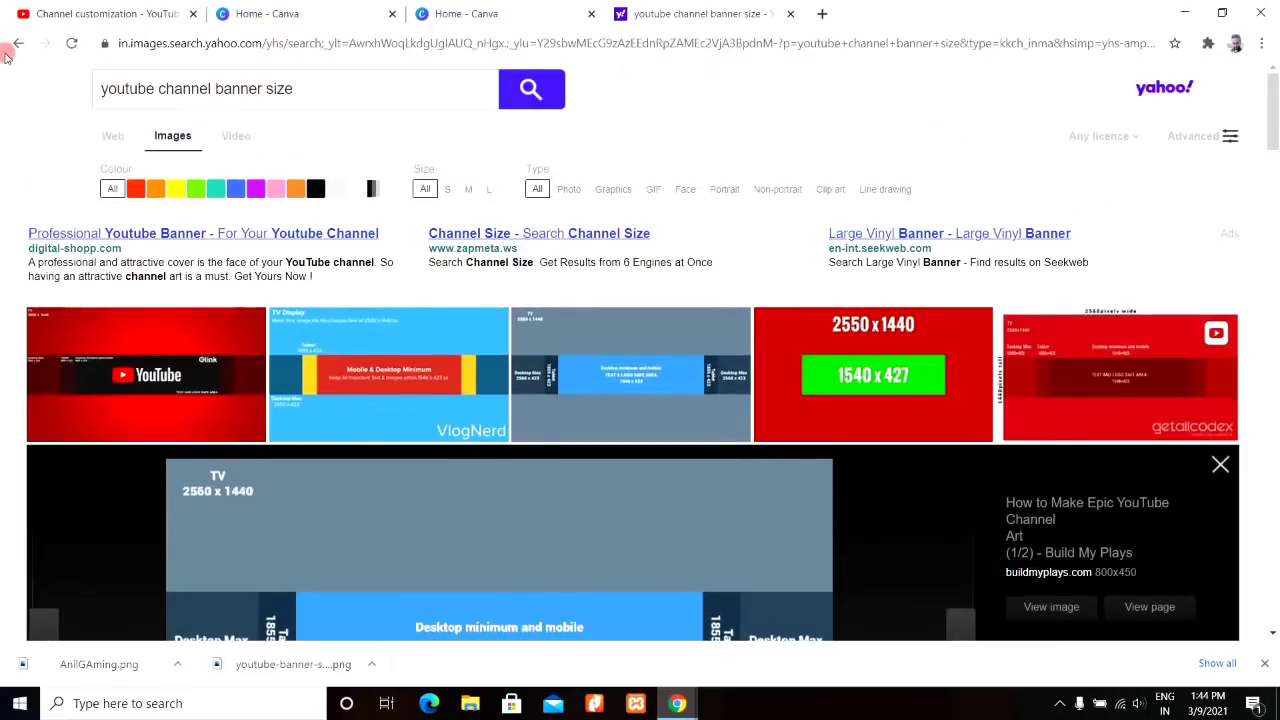
Step: Close the image preview and go back to the web results
click(15, 47)
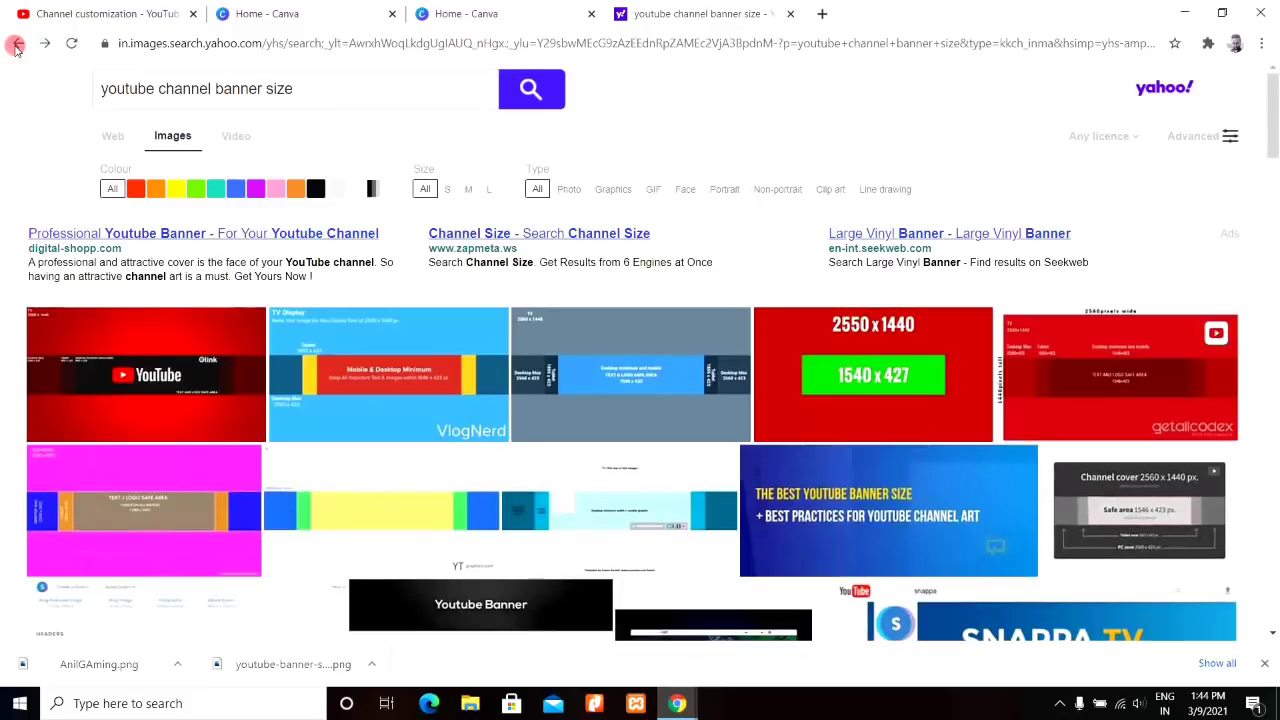
click(15, 47)
click(301, 86)
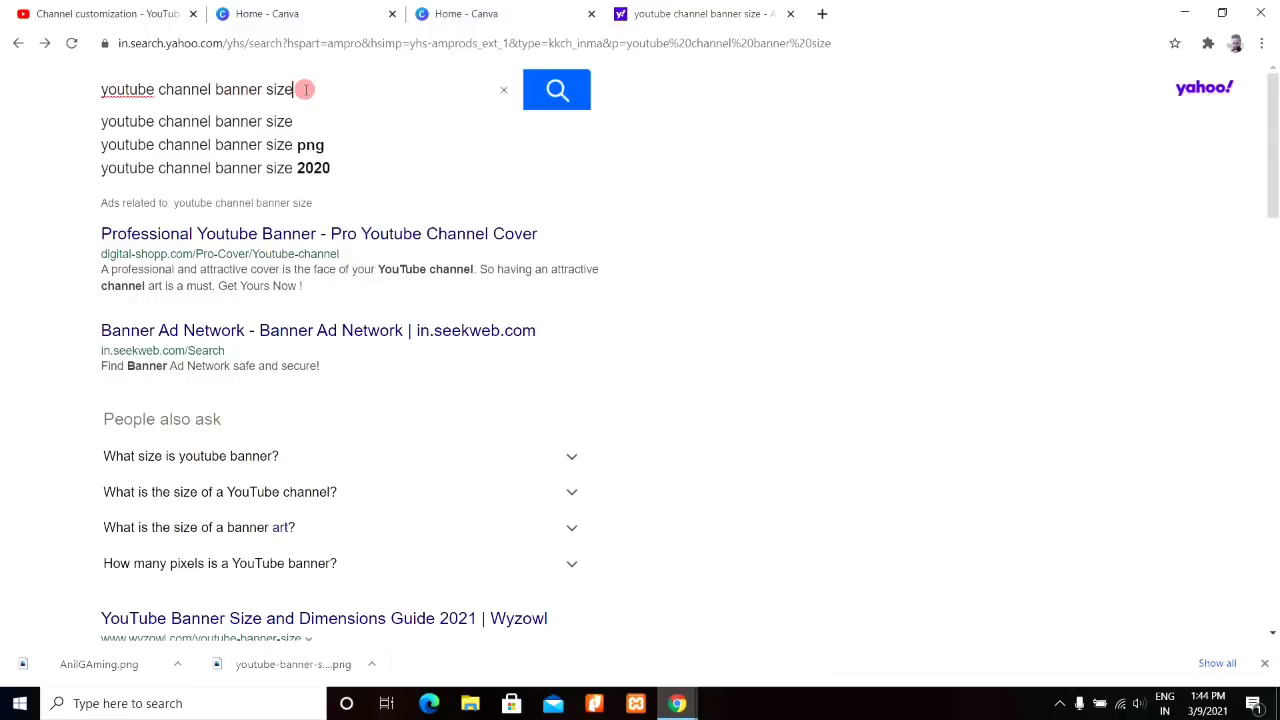
Step: Change the query to search for blank banner images and show the image results
key(BackSpace)
key(BackSpace)
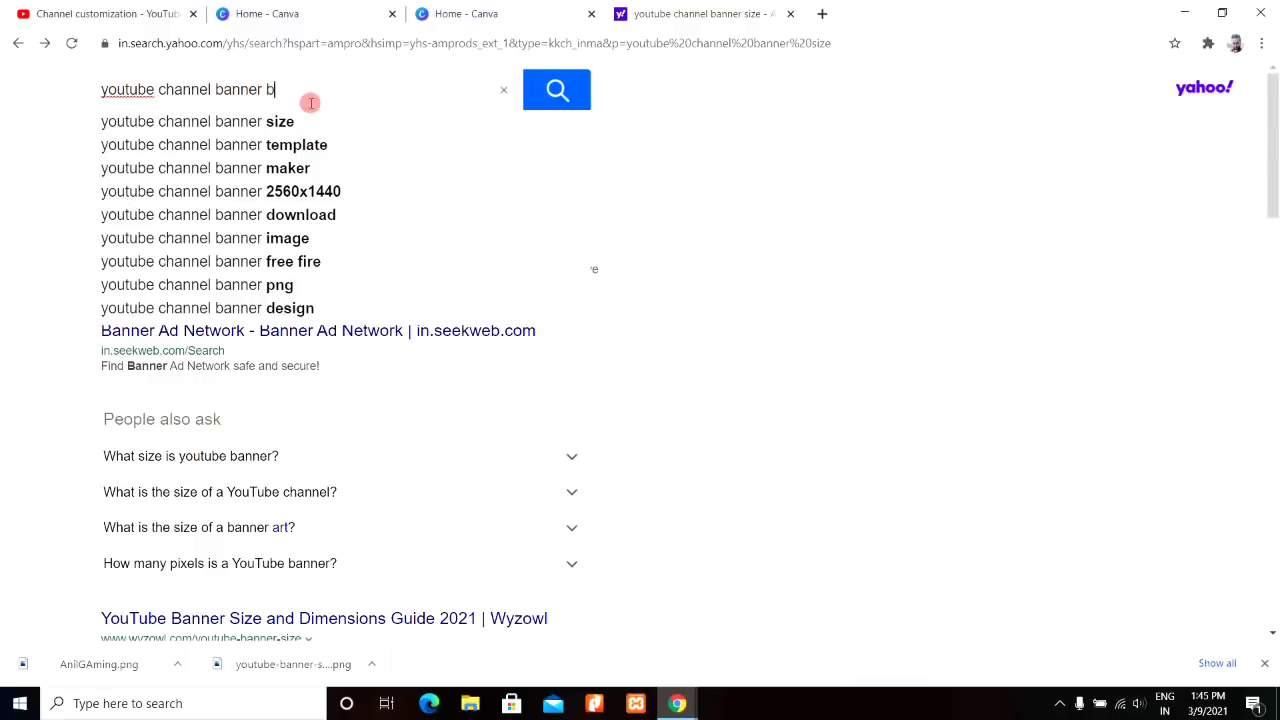
text(blank imag)
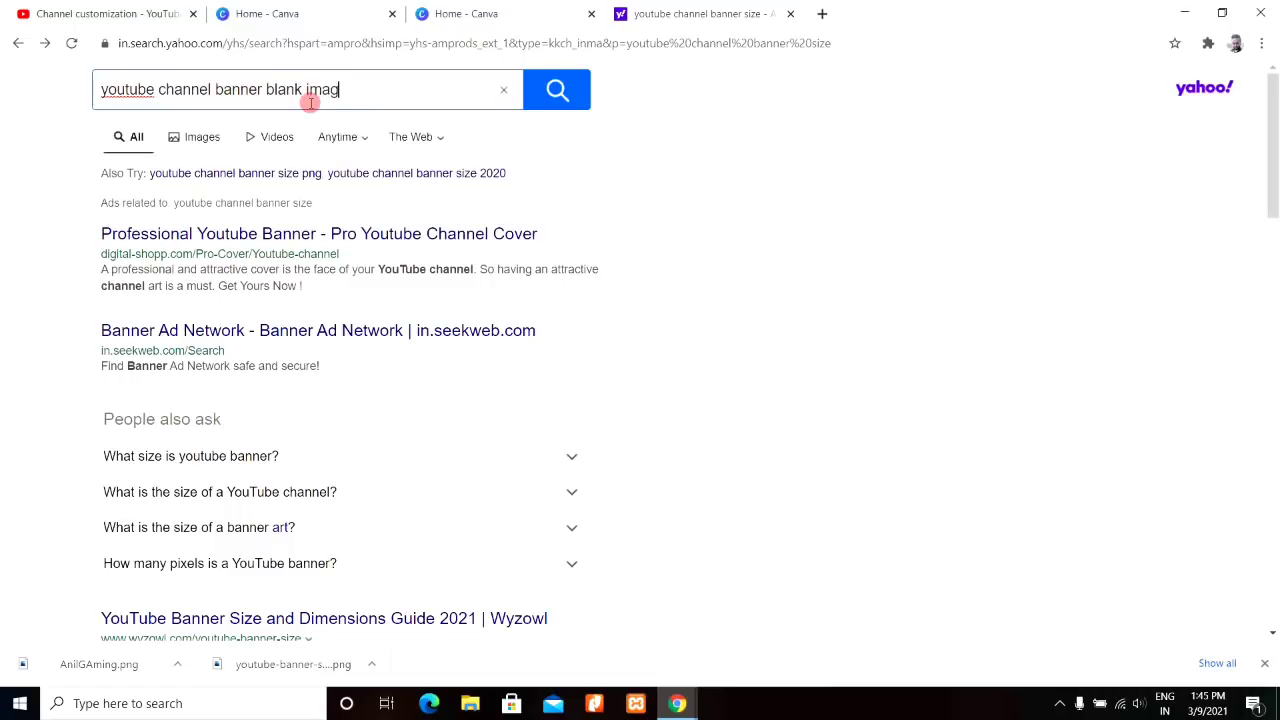
text(e)
key(Return)
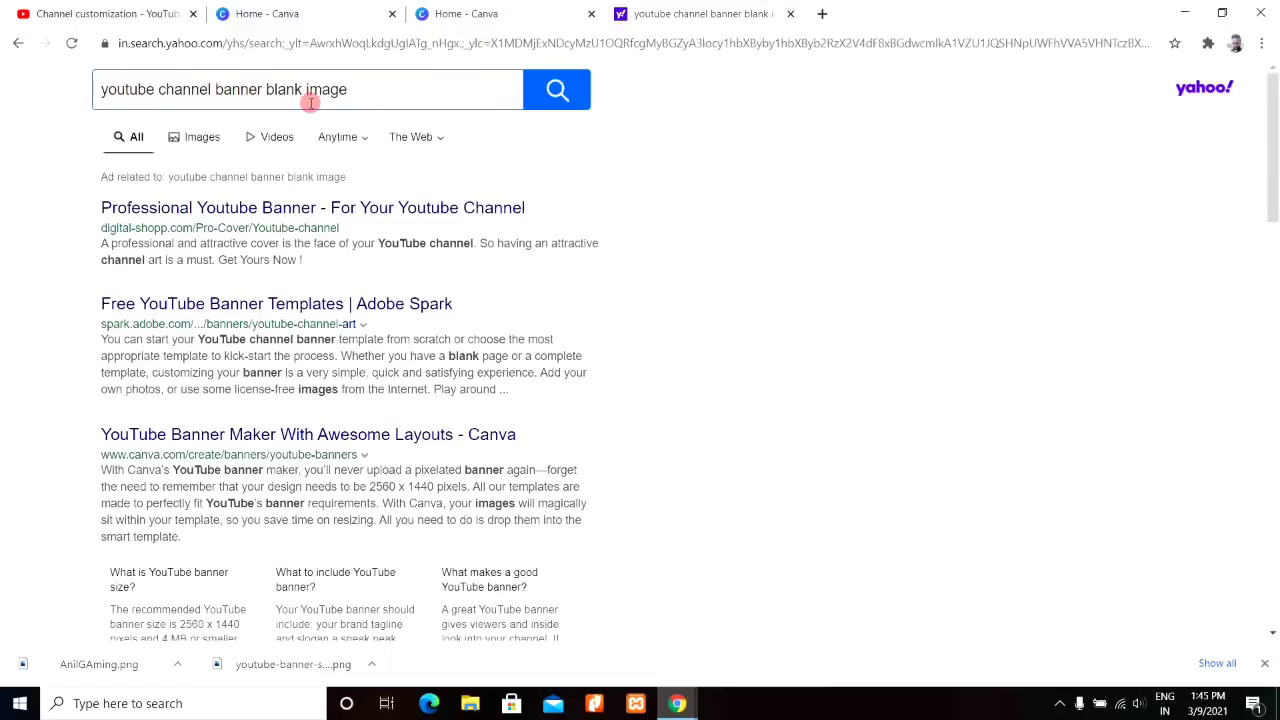
click(203, 138)
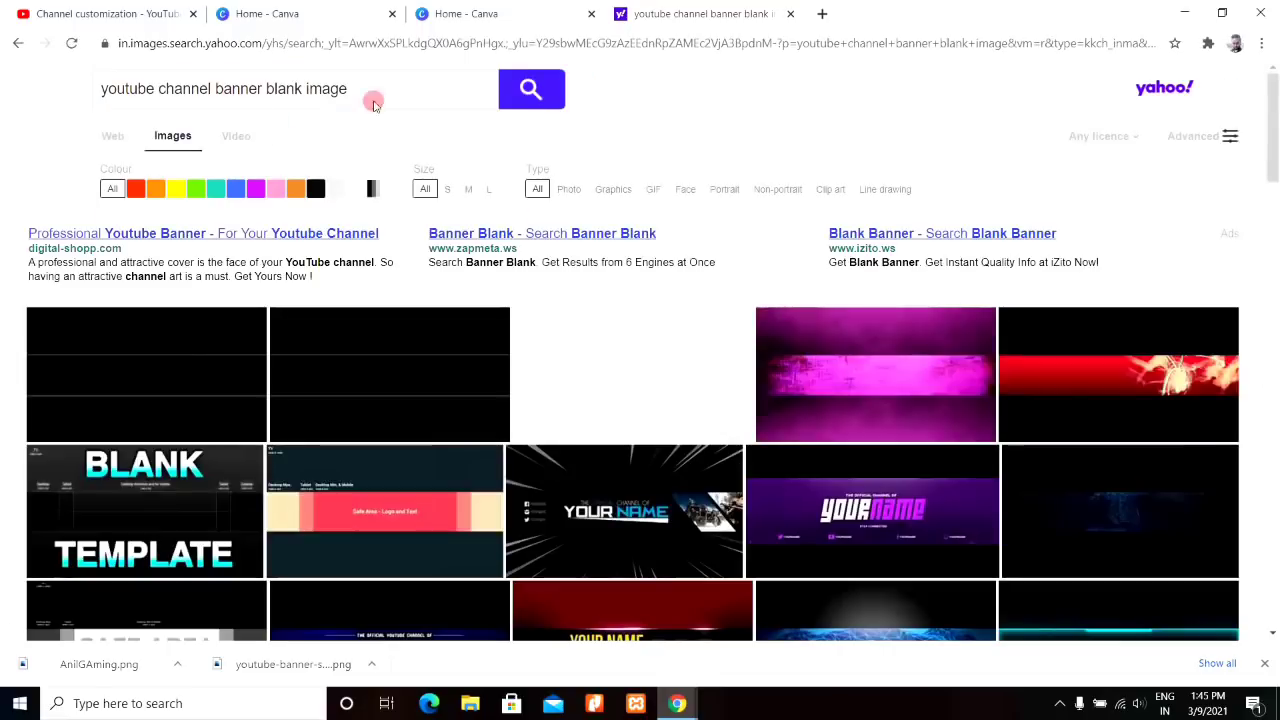
drag(1274, 163, 1274, 296)
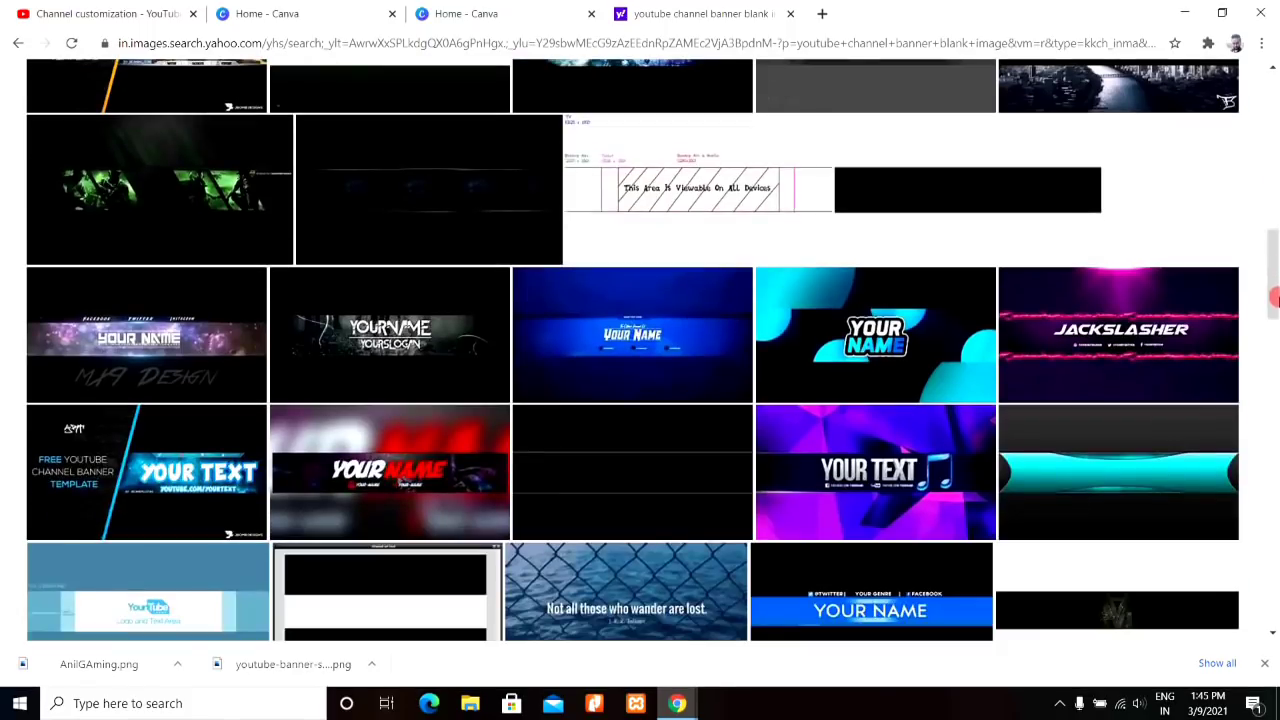
drag(1274, 300, 1267, 168)
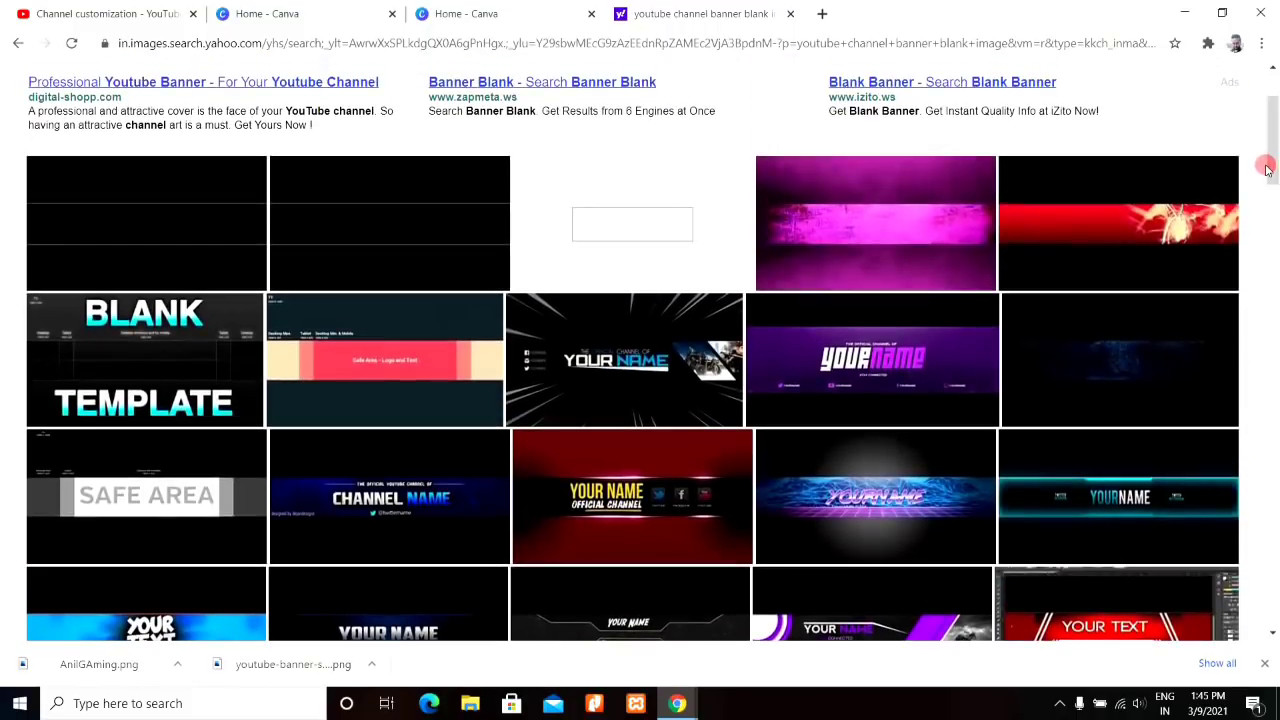
Step: Save the magenta 1422x800 banner background to the Desktop as a JPEG, then close the preview
click(913, 226)
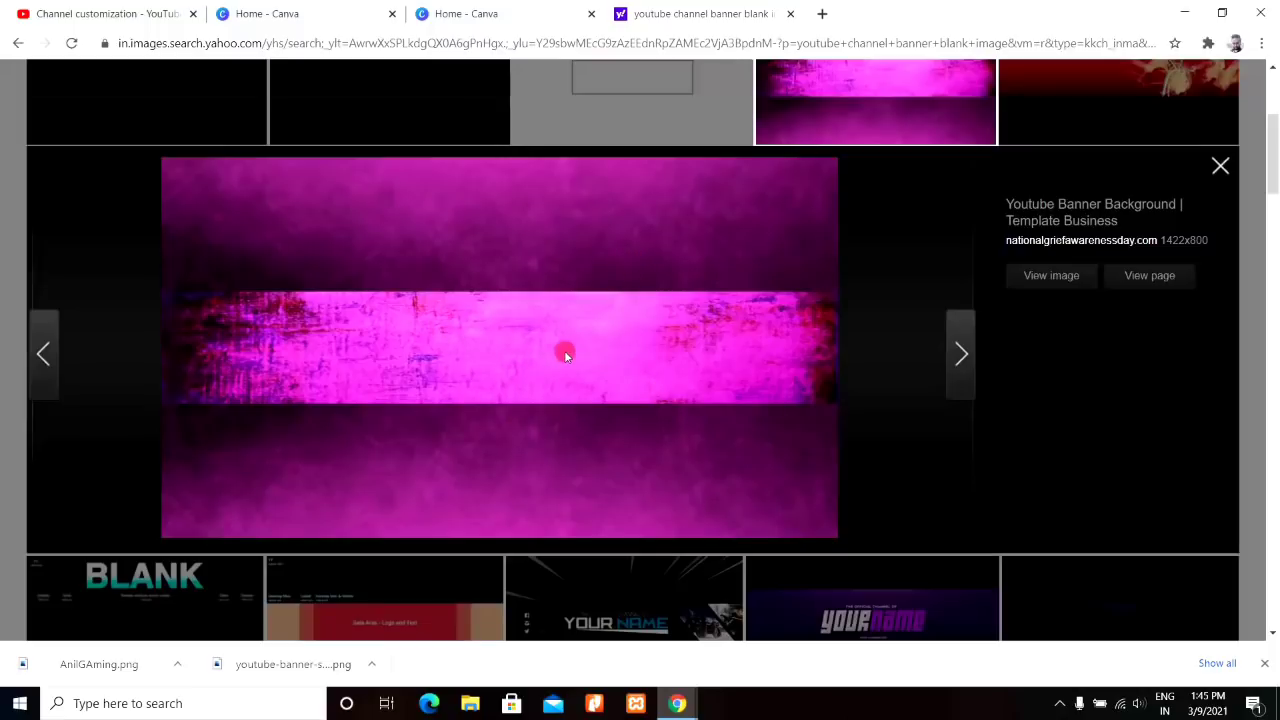
right_click(623, 362)
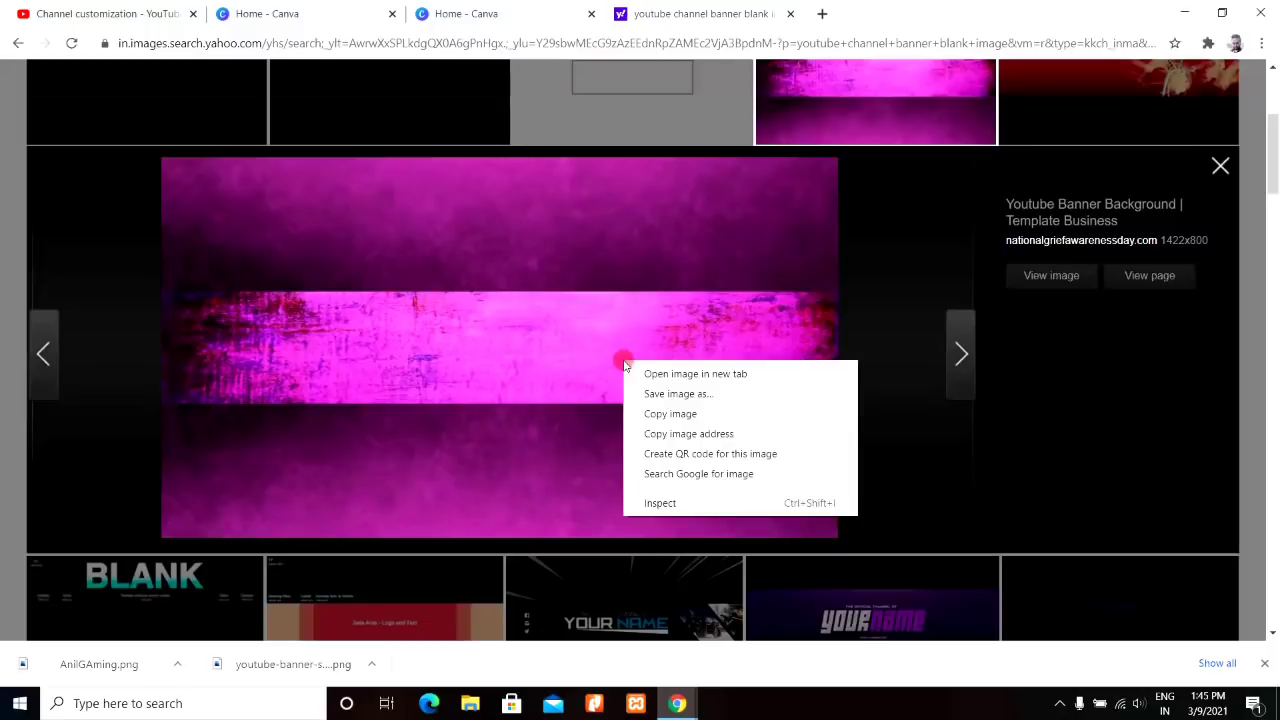
click(676, 394)
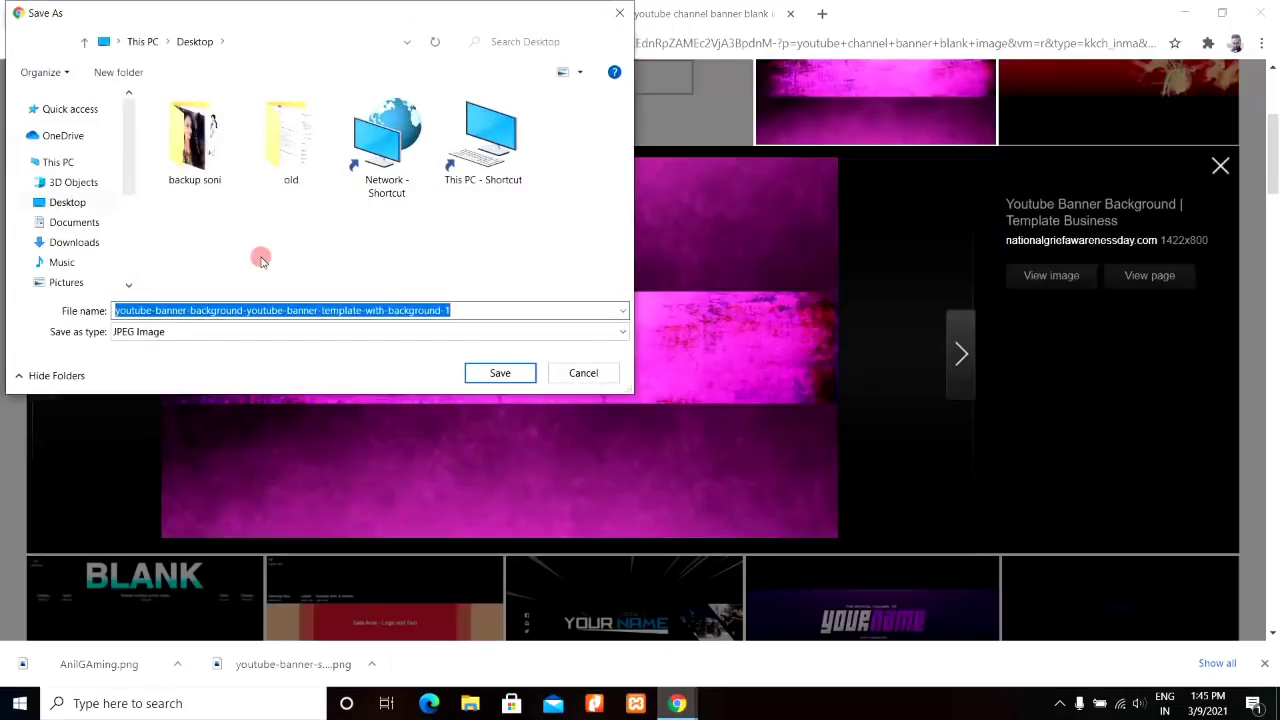
click(488, 372)
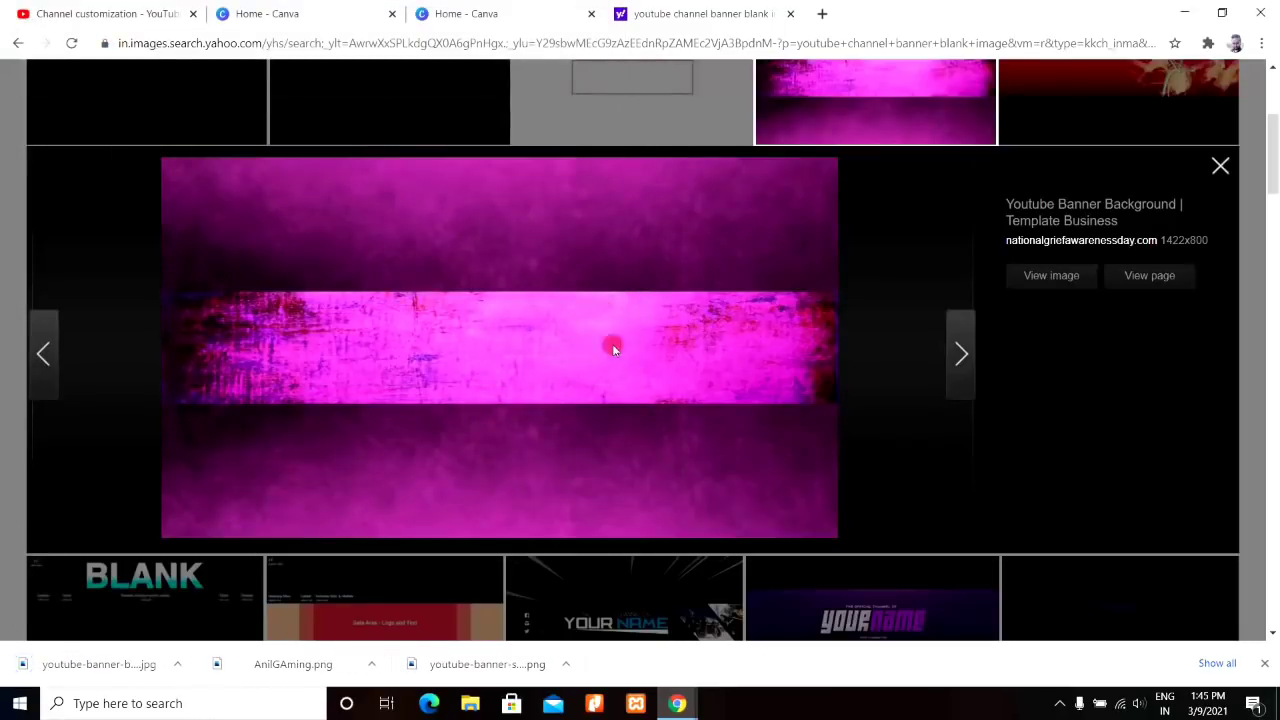
click(1220, 165)
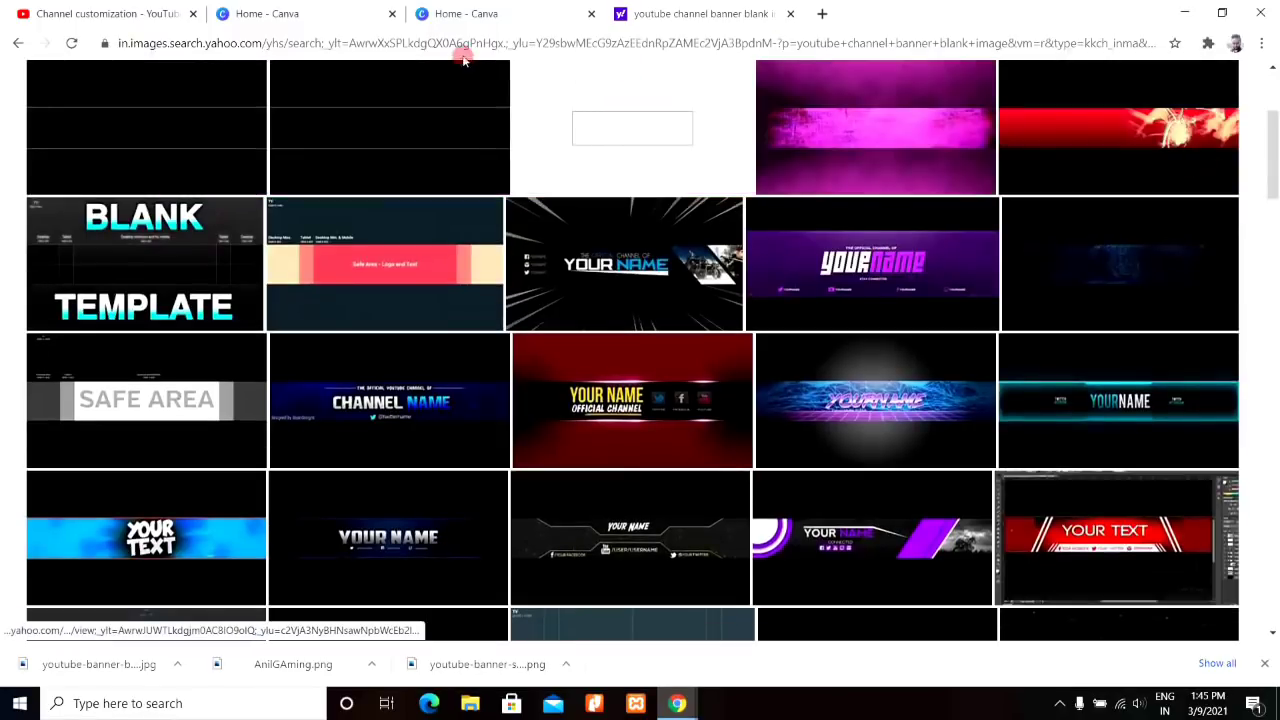
Step: Open Canva's Custom size width and height entry, then return to the Yahoo banner images
click(497, 9)
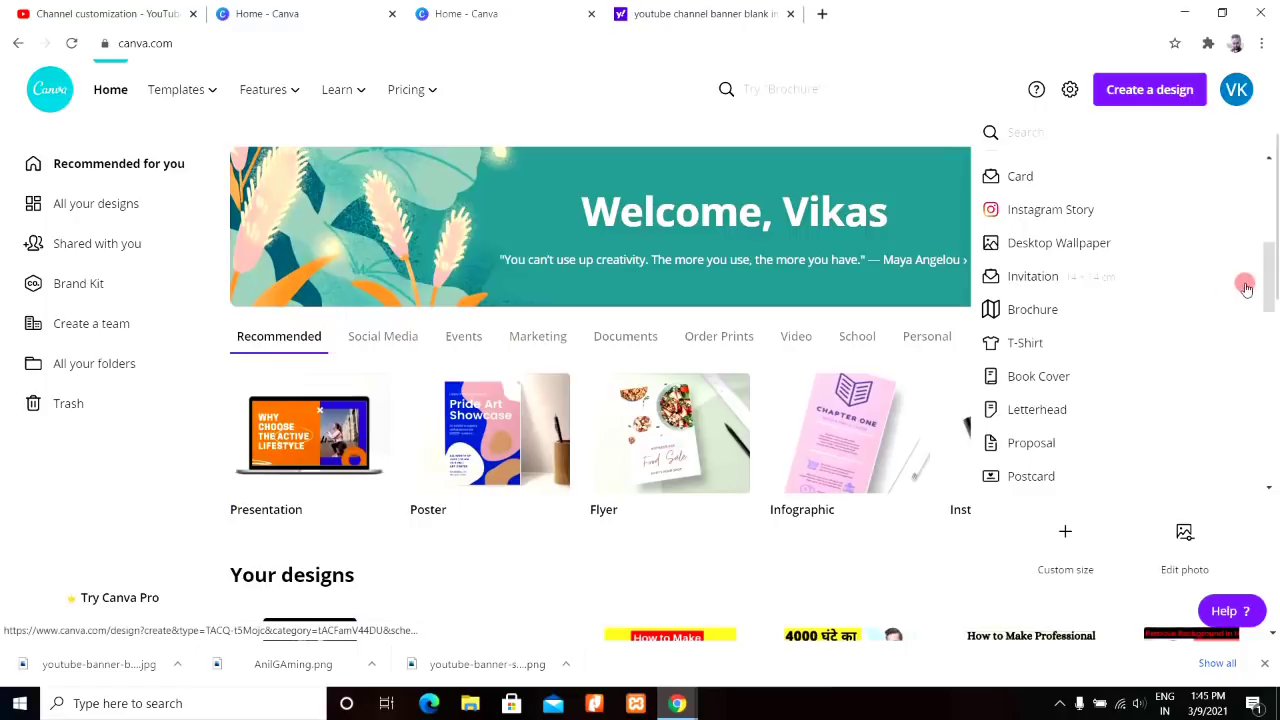
drag(1268, 293, 1270, 372)
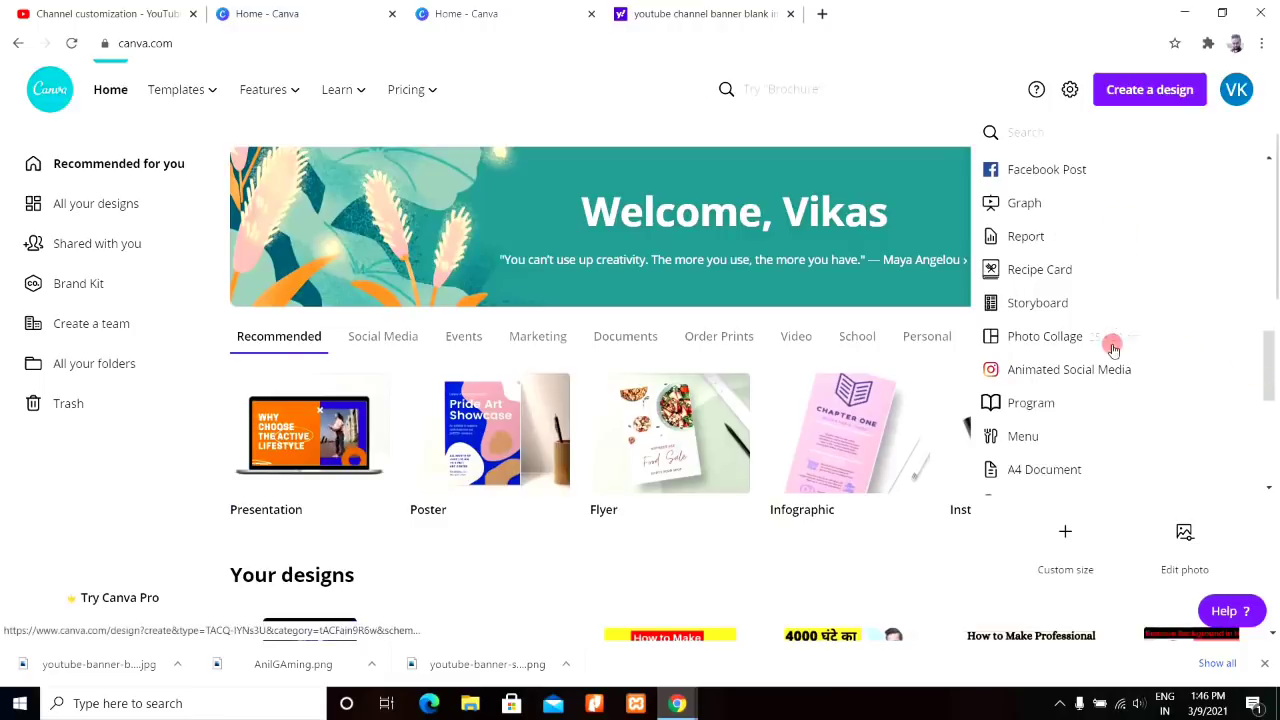
click(1062, 537)
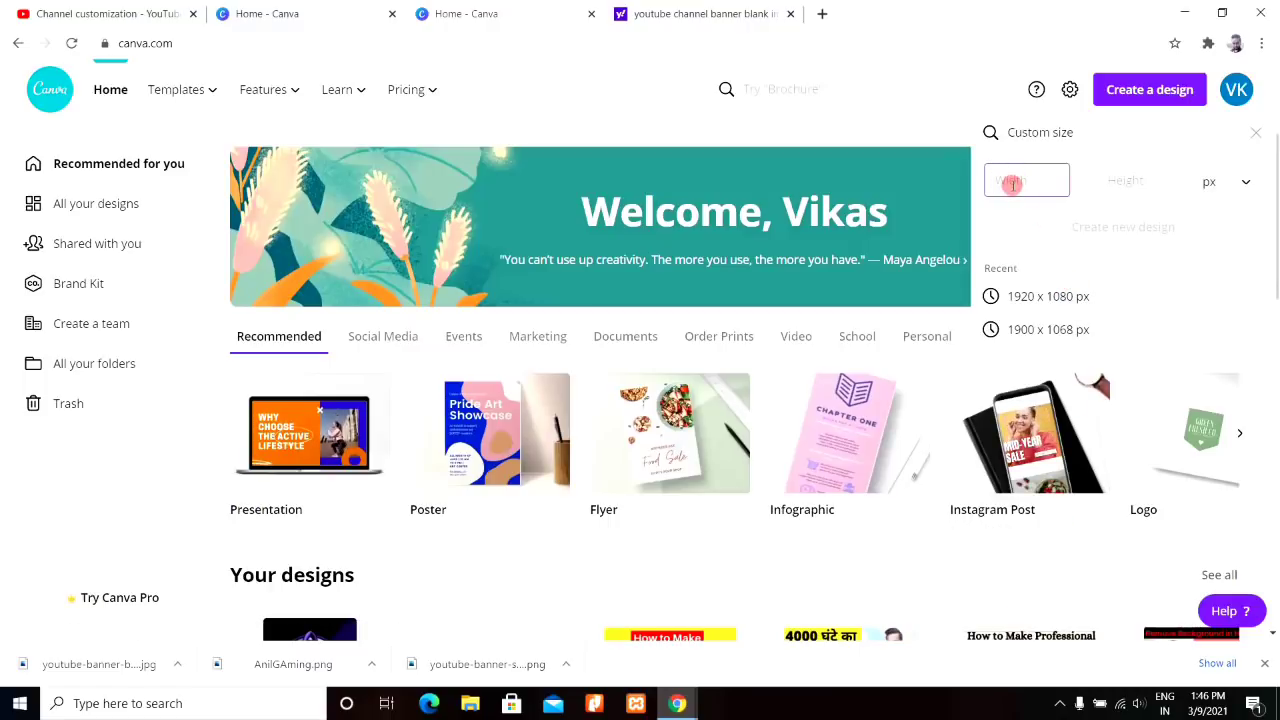
click(713, 13)
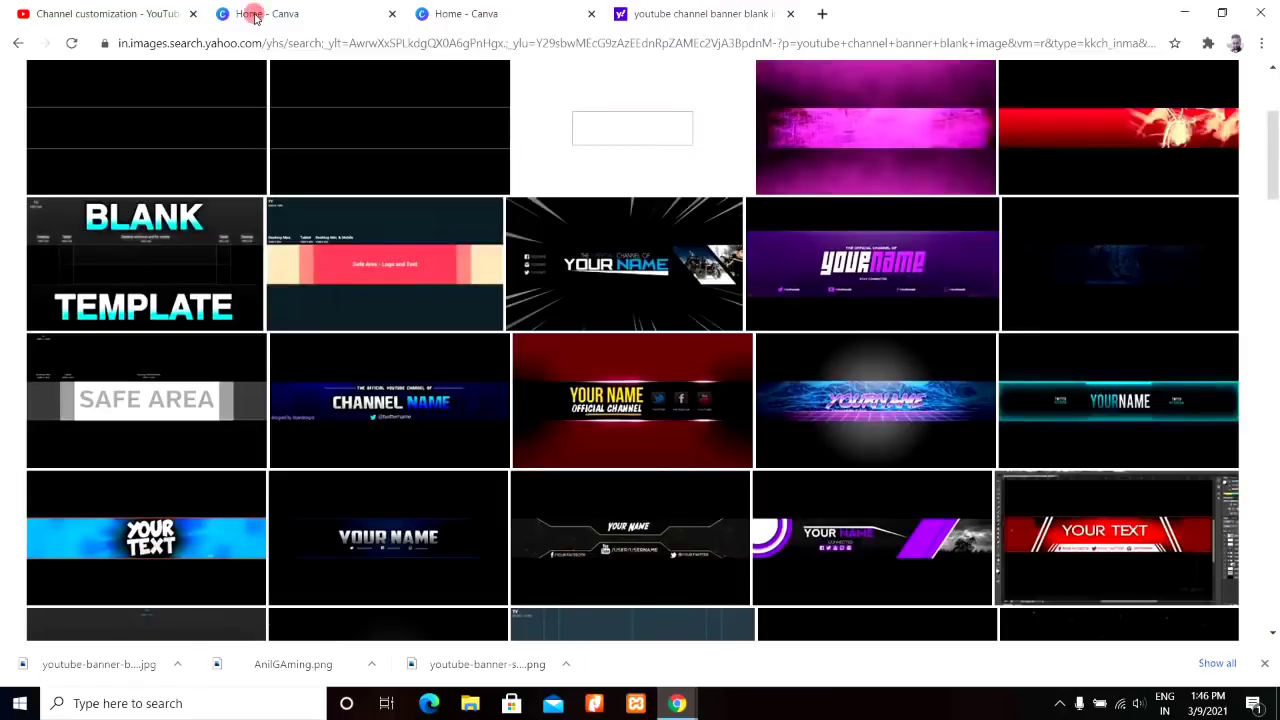
Step: Go back and re-run the search as 'youtube channel banner size'
click(20, 42)
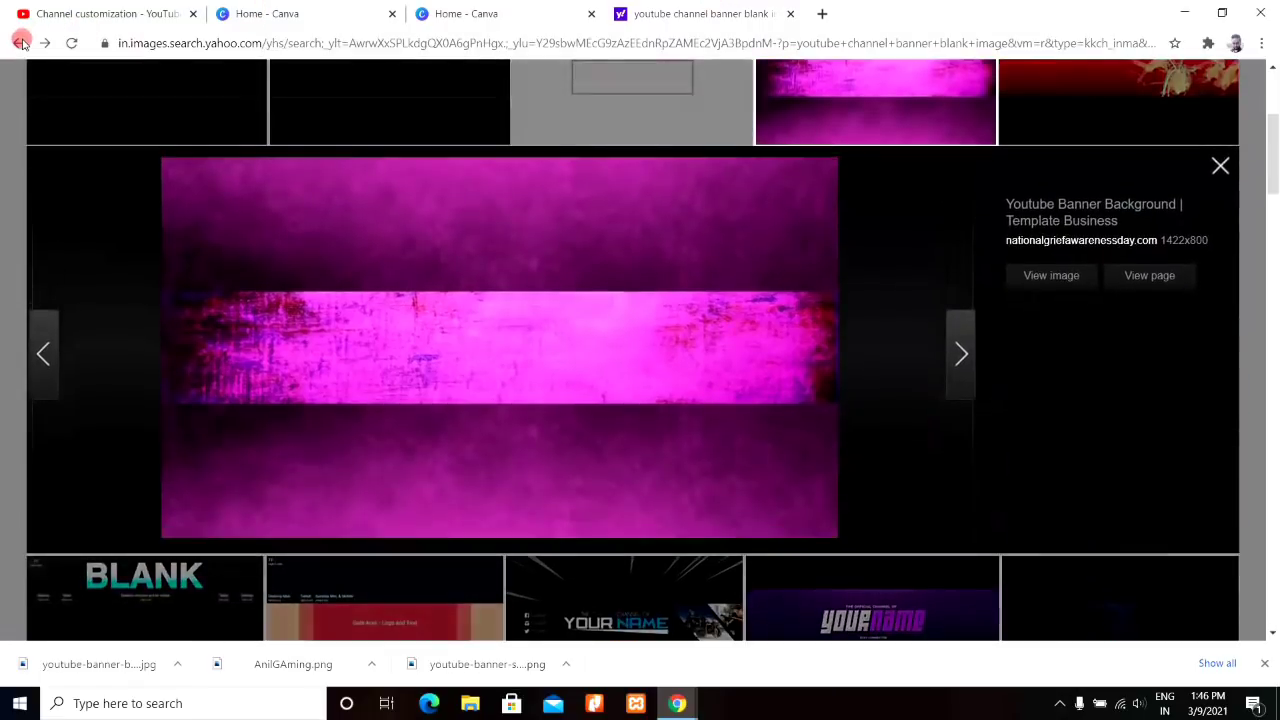
click(20, 42)
click(20, 42)
click(345, 89)
key(BackSpace)
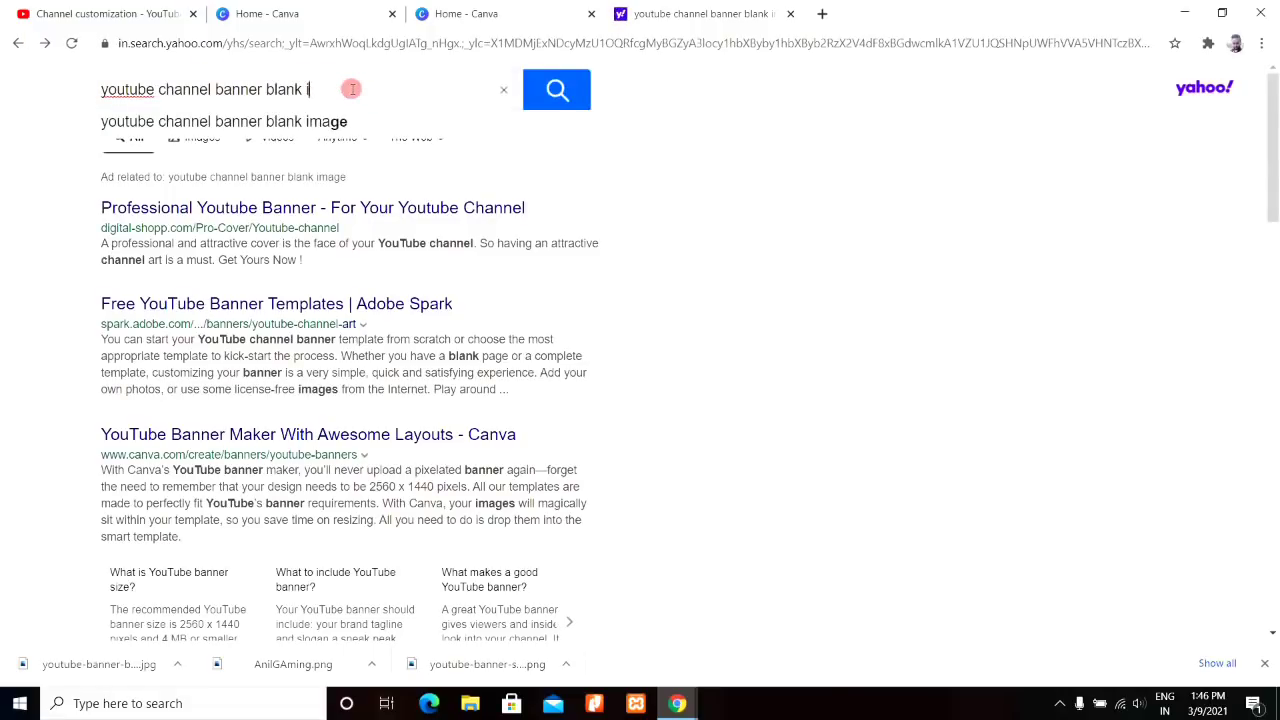
key(BackSpace)
key(BackSpace)
text(size)
key(Return)
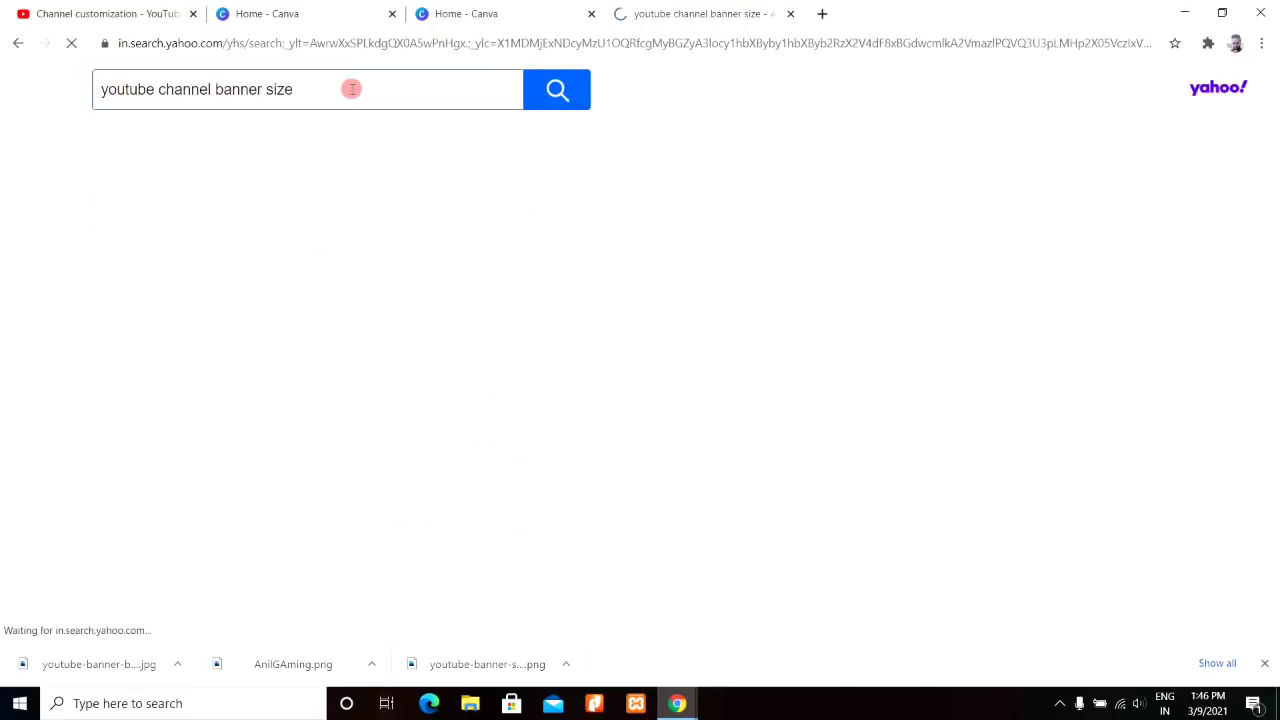
Step: Enlarge the image-results diagram confirming 2560 x 1440, then return to Canva
click(201, 137)
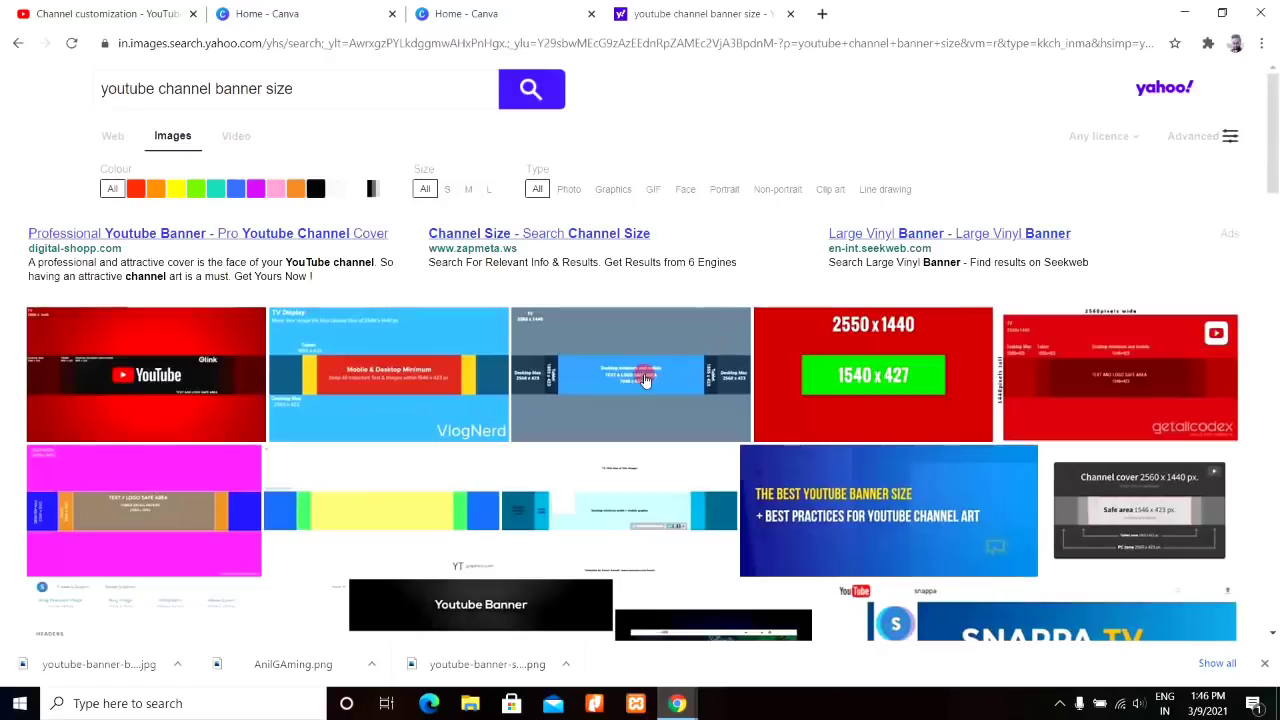
click(677, 358)
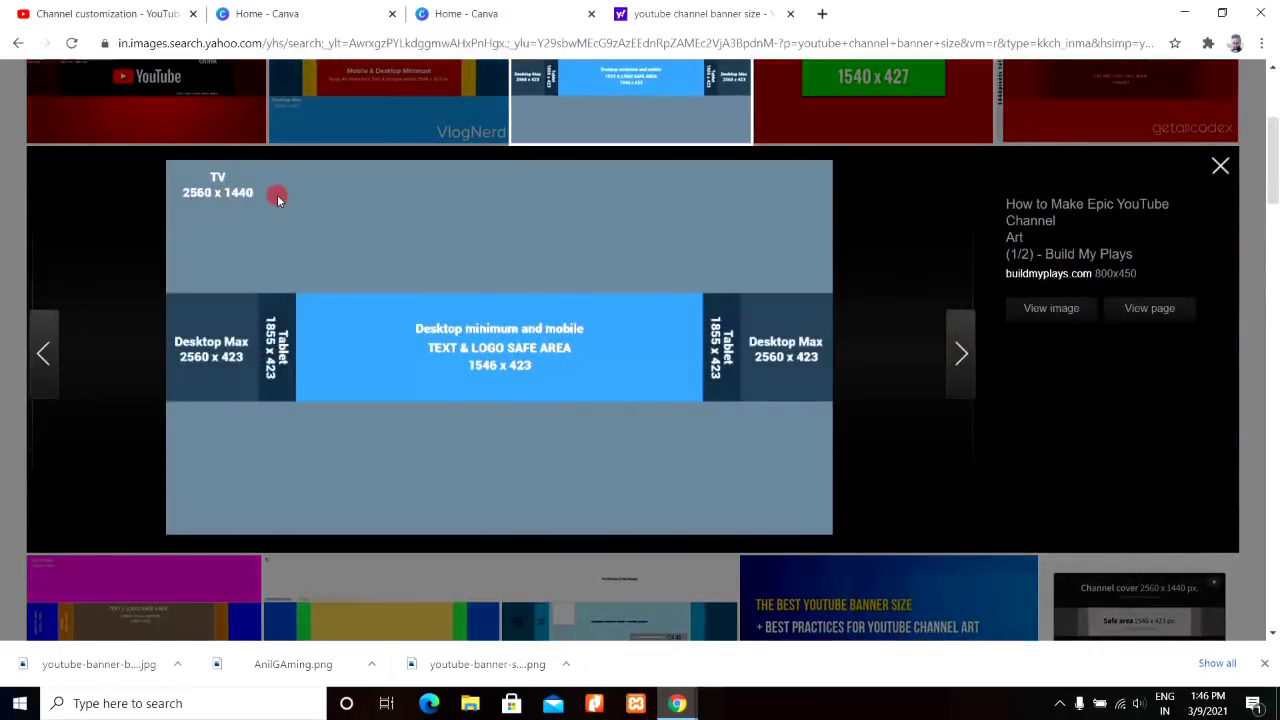
click(488, 6)
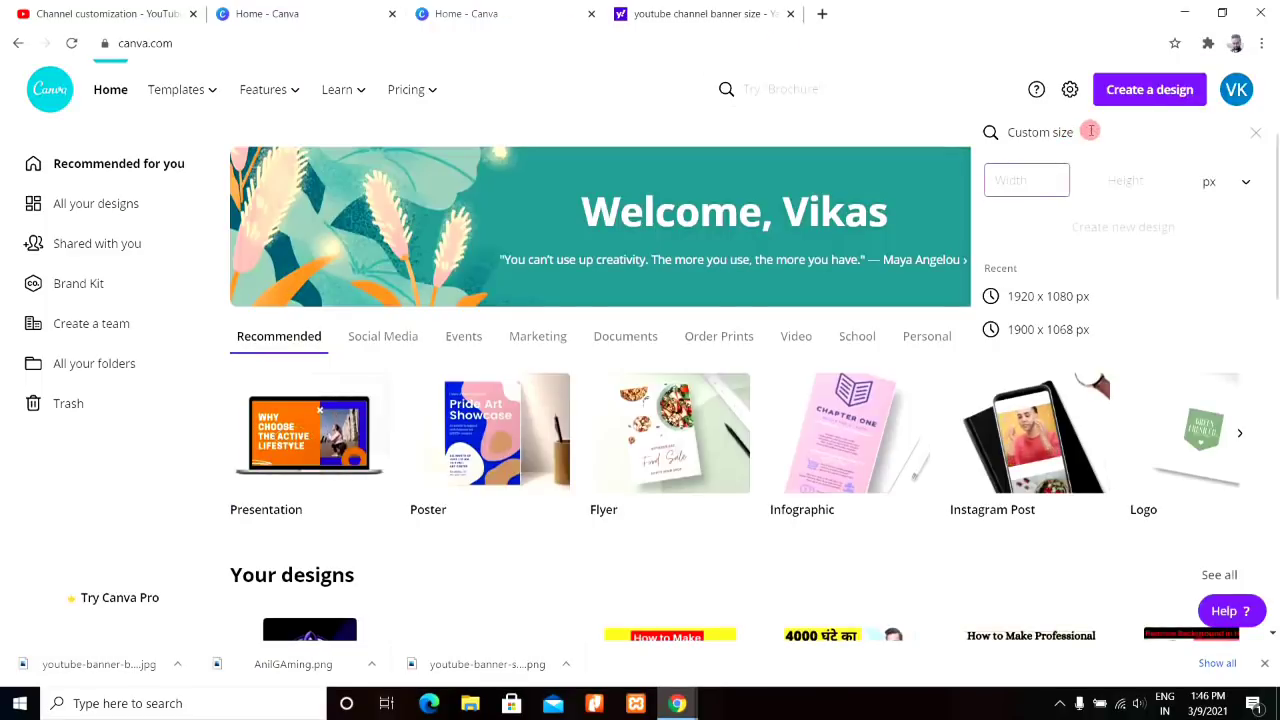
Step: Create a new custom design with width 2560 px and height 1440 px
click(1040, 179)
text(259)
text(0)
click(1129, 184)
text(1440)
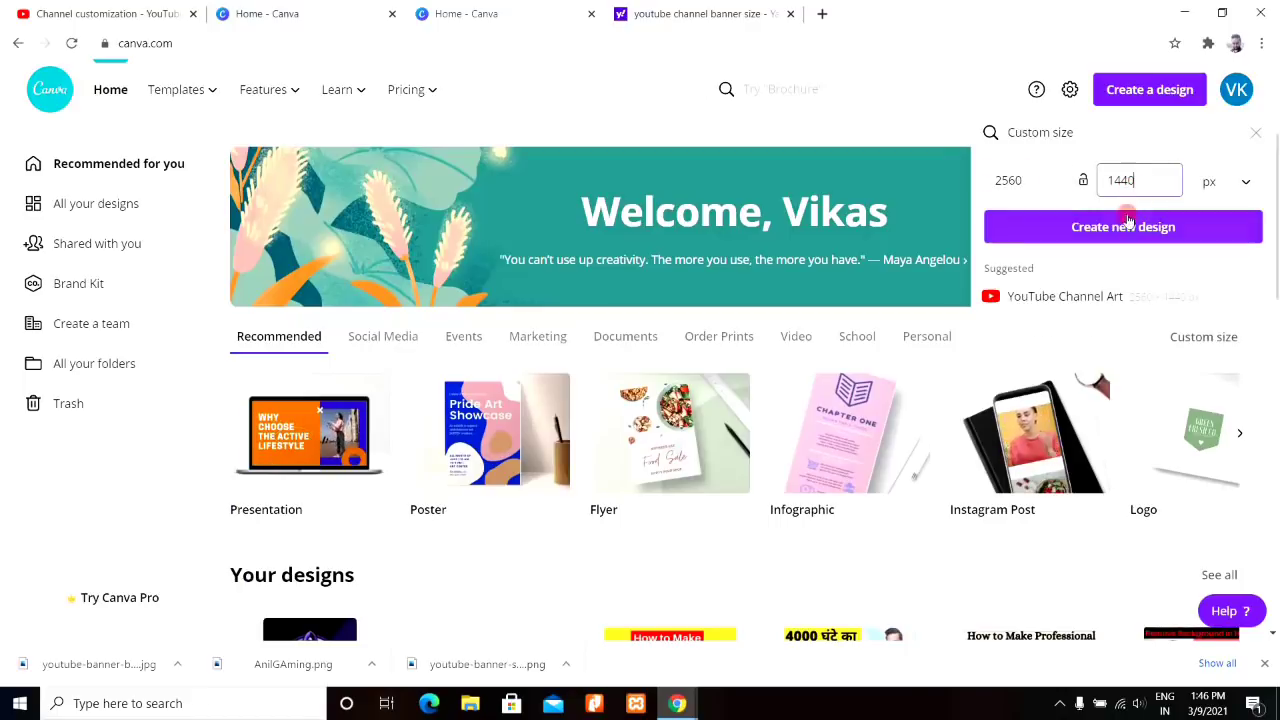
click(1120, 226)
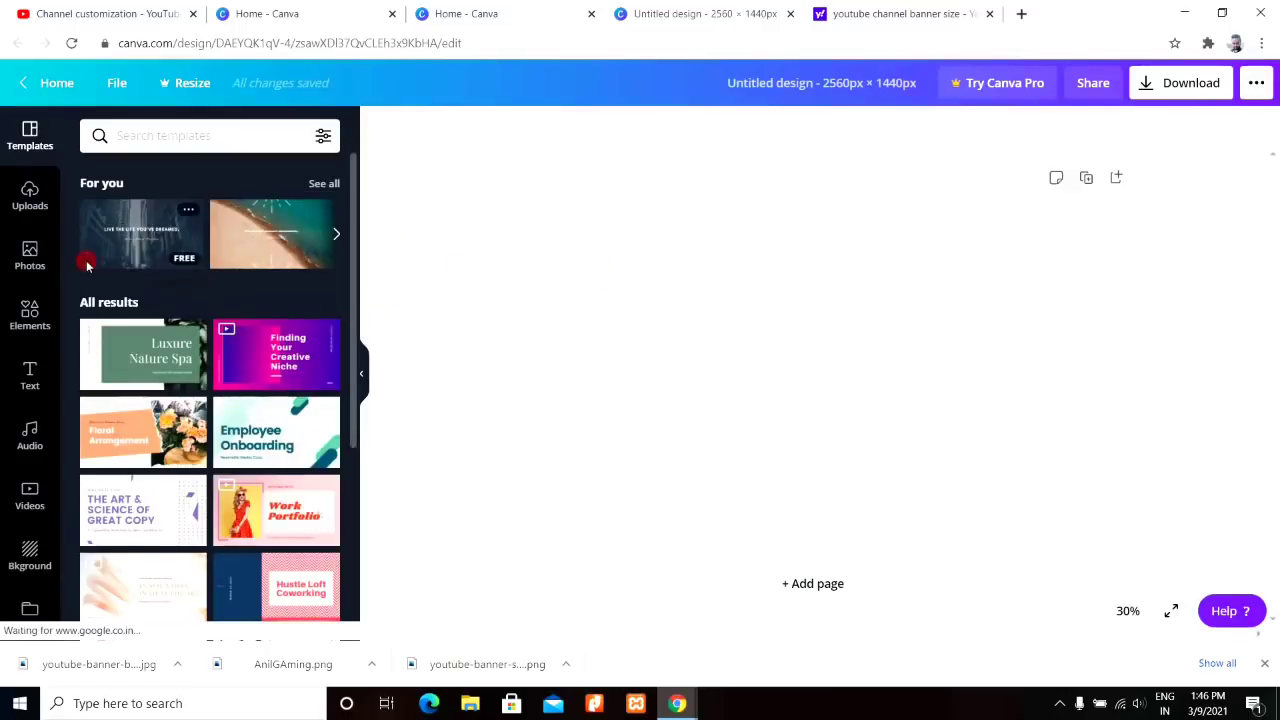
Step: Upload the youtube-banner-background file from the Desktop and add it to the page
click(30, 200)
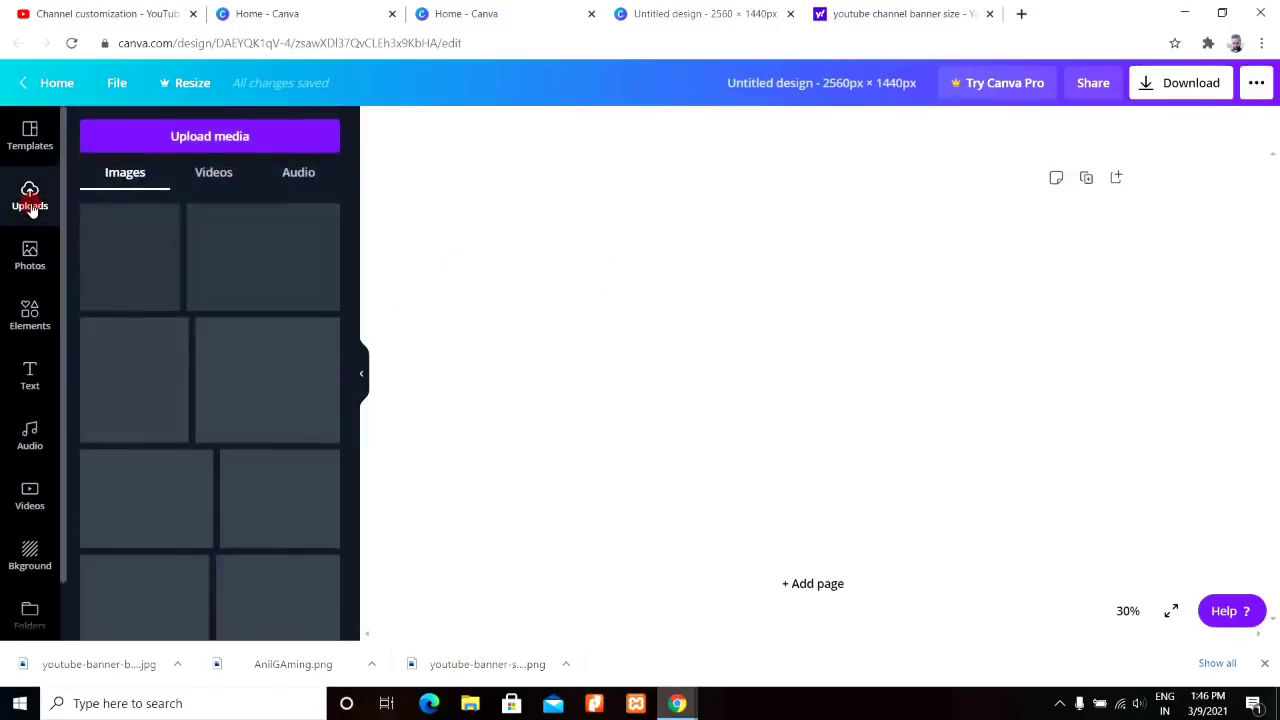
click(243, 134)
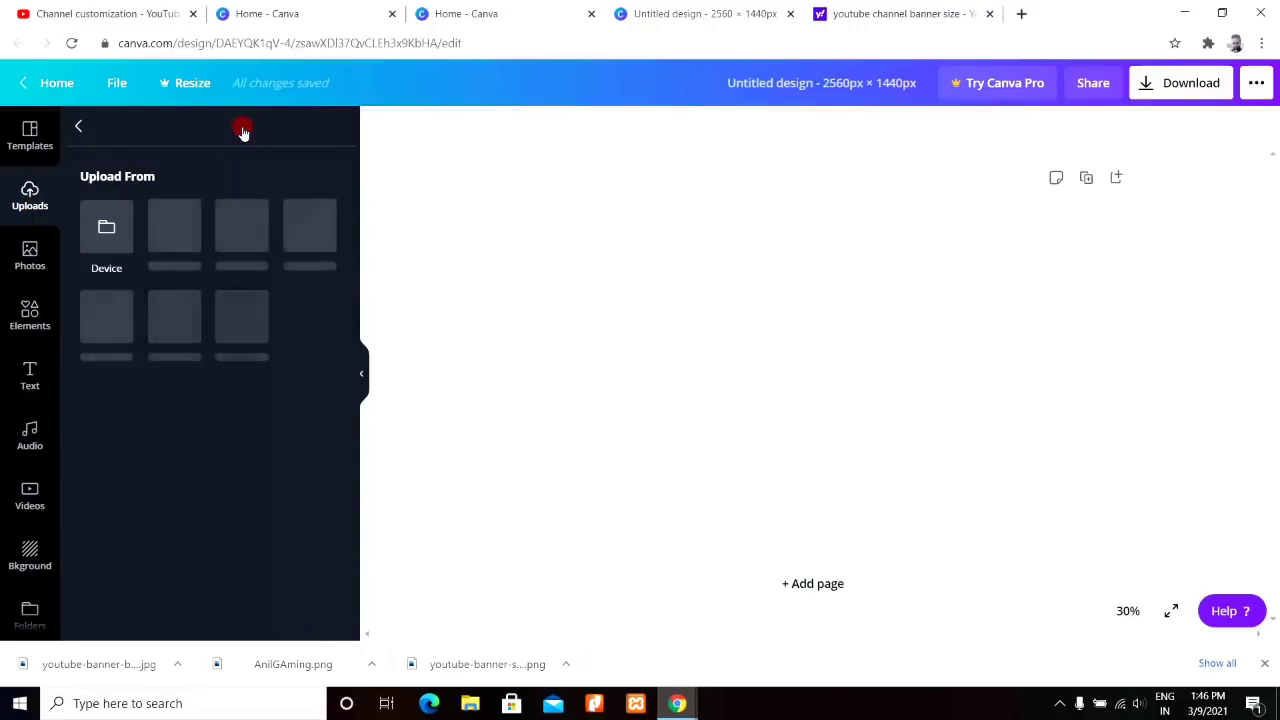
click(106, 229)
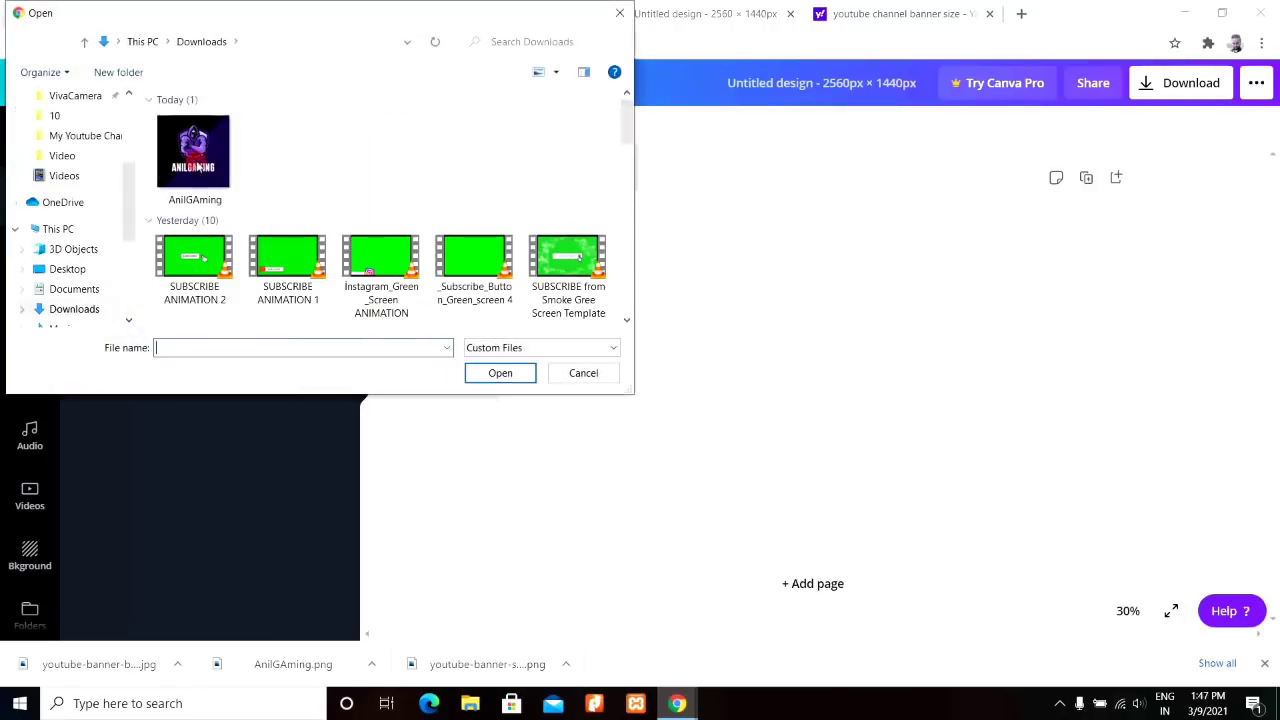
drag(133, 203, 123, 106)
click(67, 130)
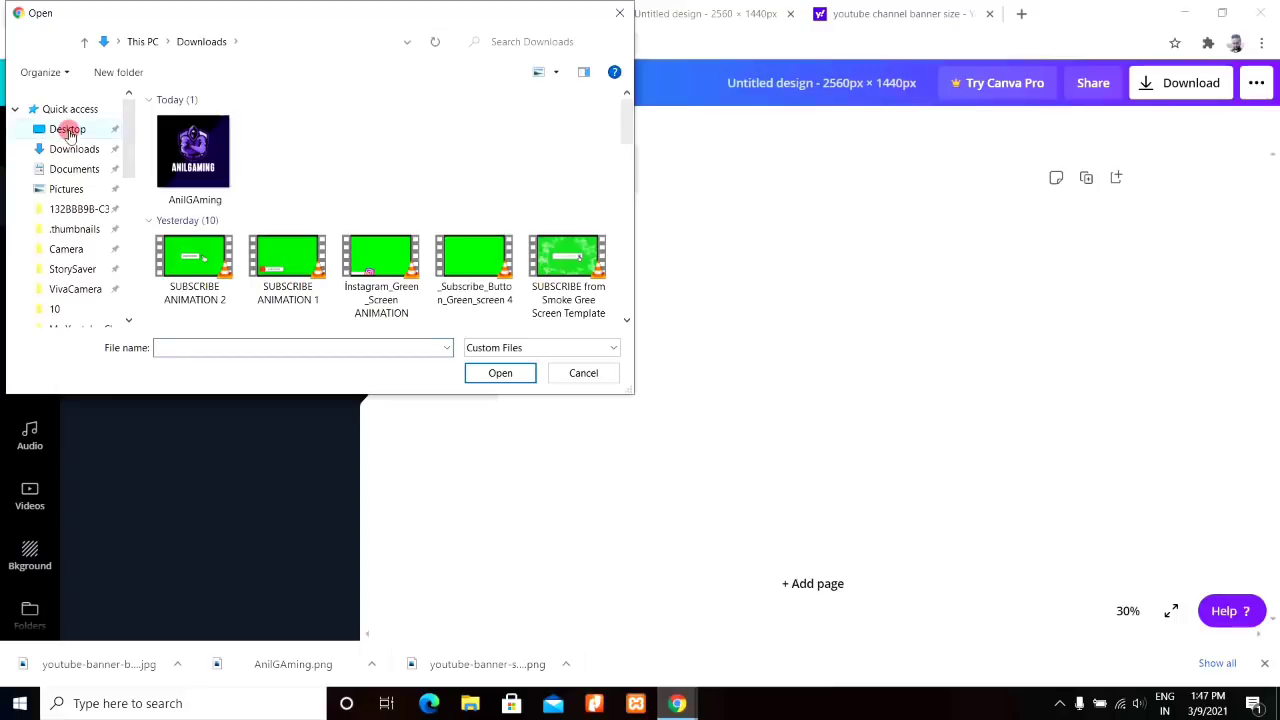
click(557, 148)
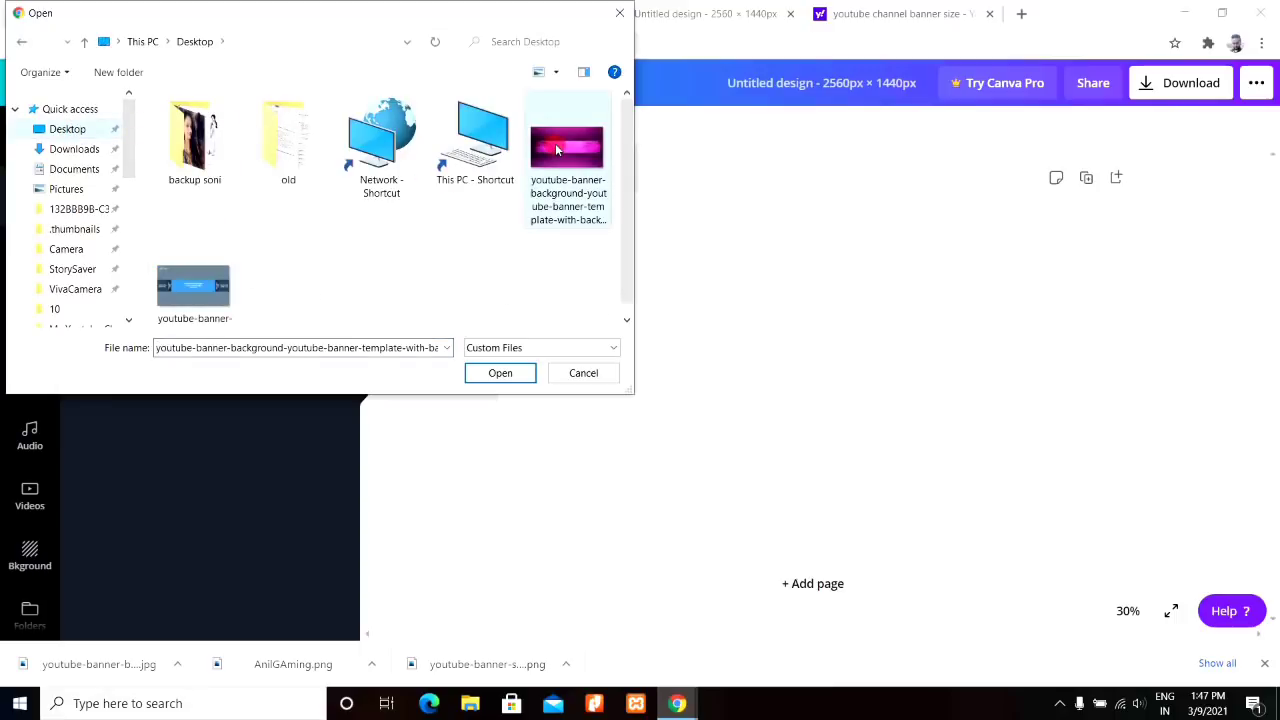
click(486, 375)
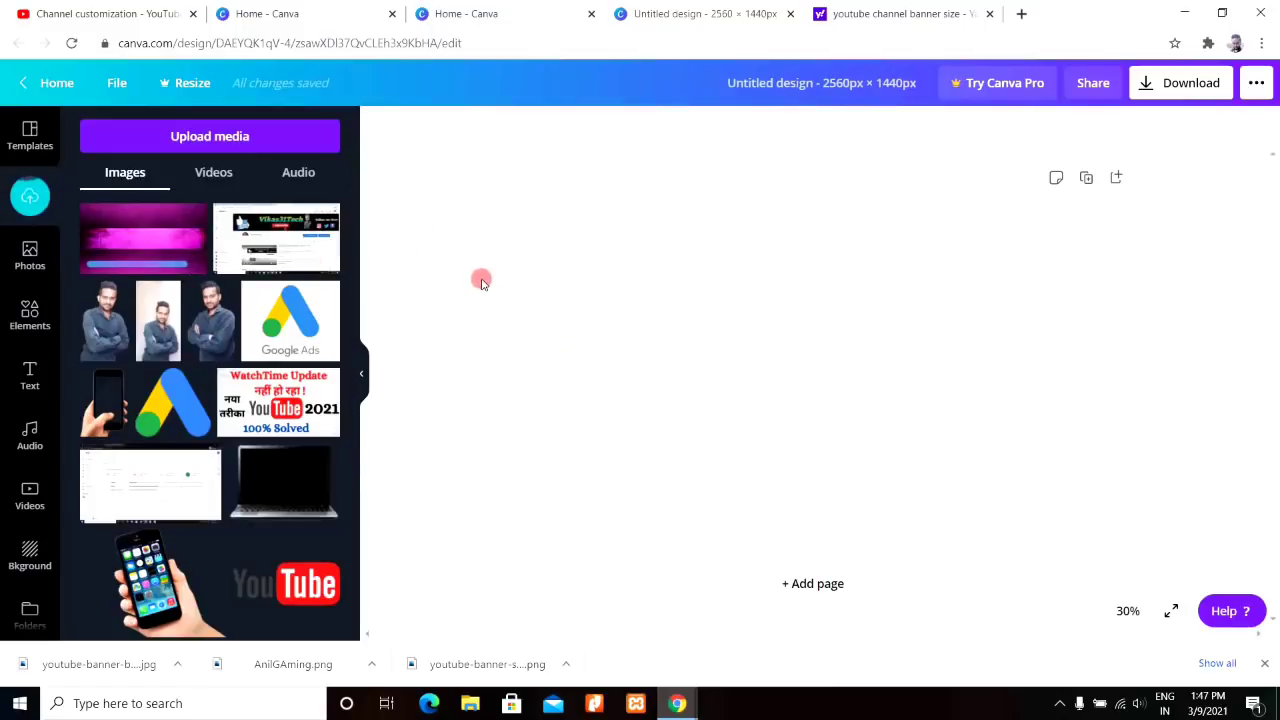
click(165, 241)
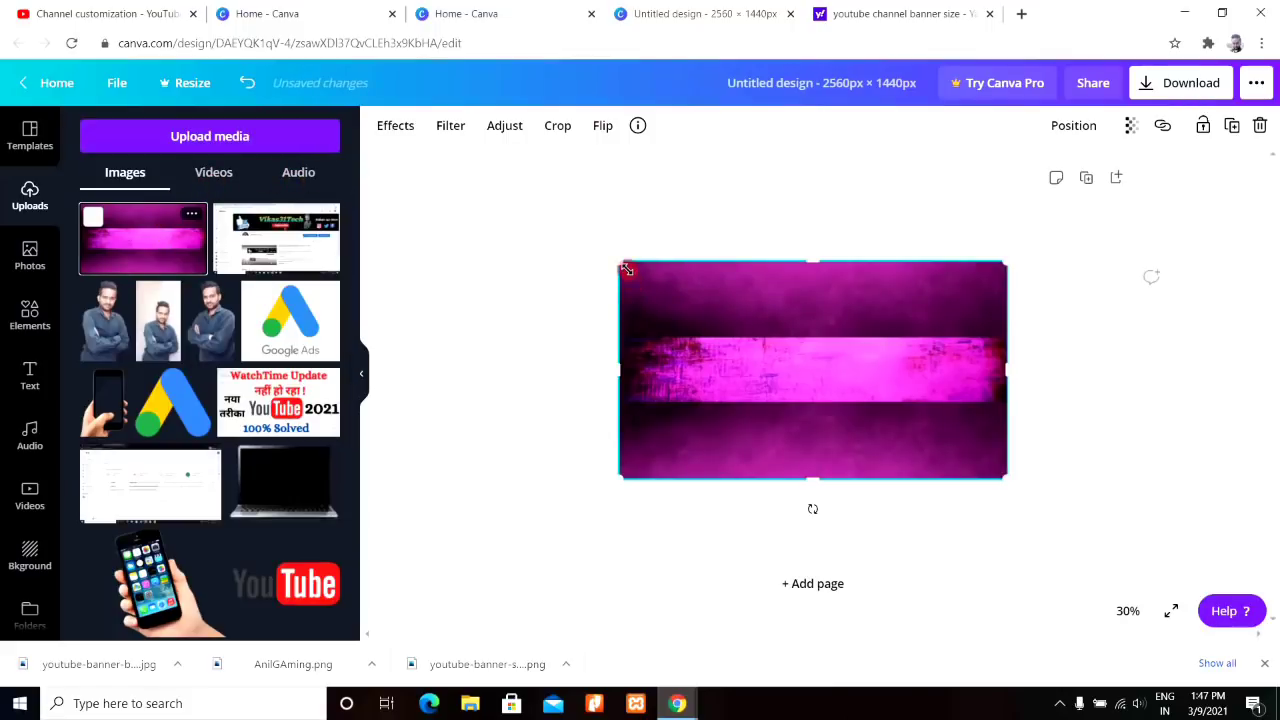
Step: Stretch the magenta image by its corners to fill the full 2,560 × 1,440 page
drag(622, 267, 503, 201)
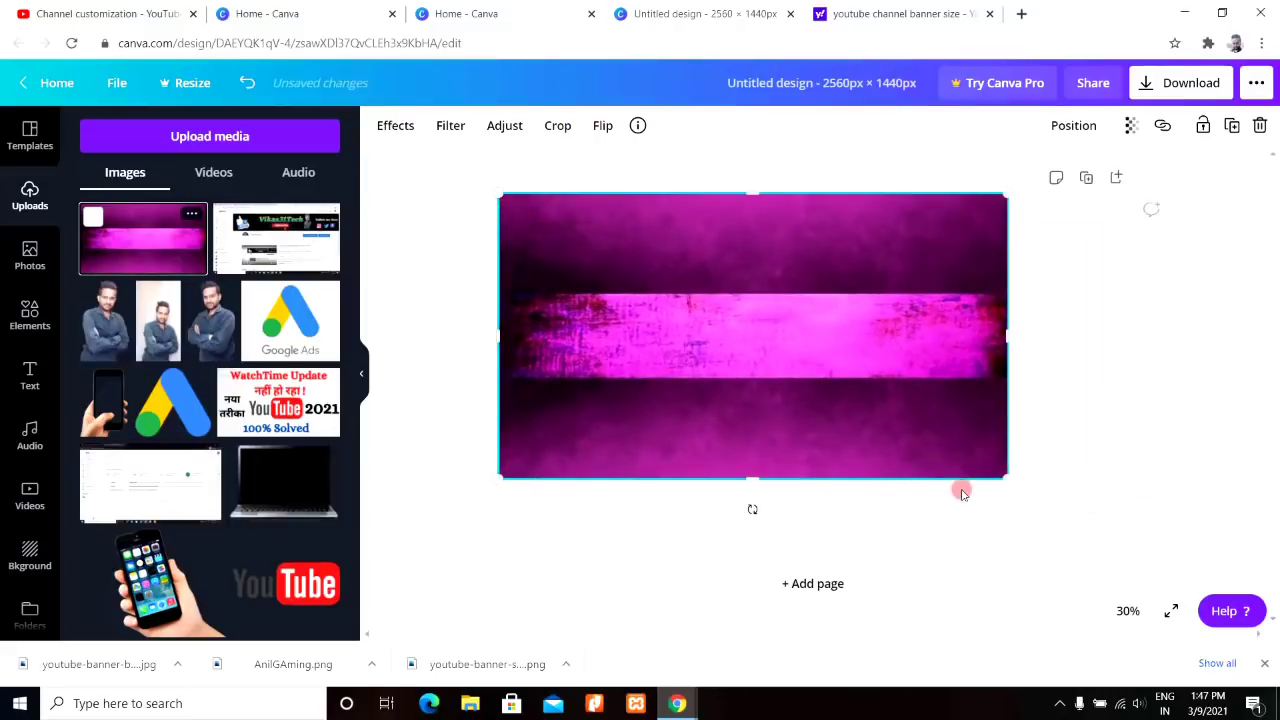
drag(1010, 481, 1124, 553)
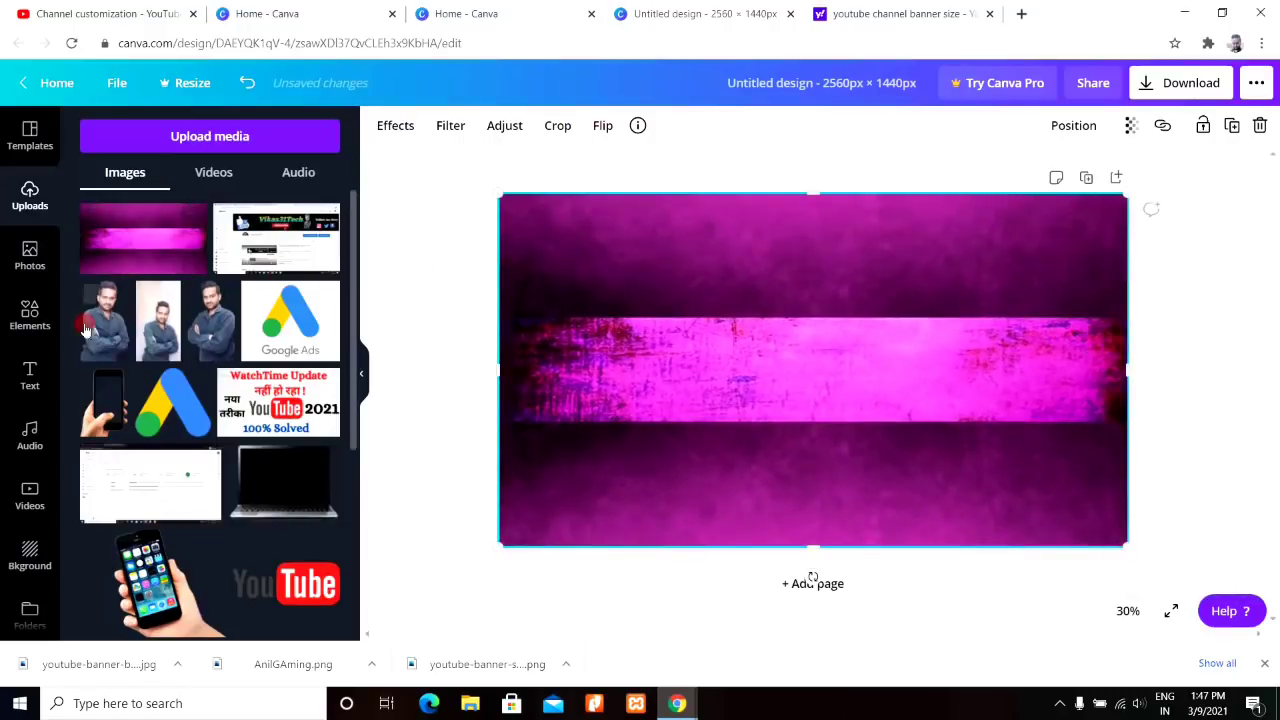
click(26, 380)
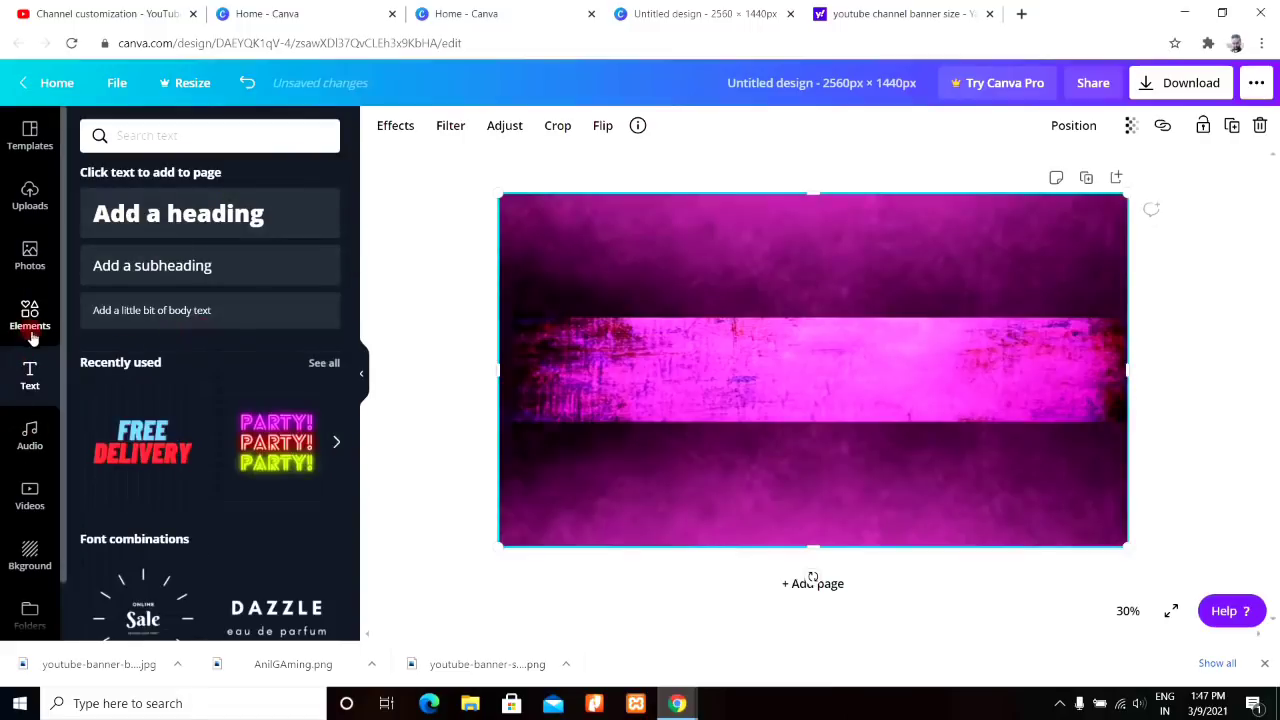
Step: Add an 'Add a heading' text box in Open Sans Extra Bold 120, centred on the banner
click(26, 258)
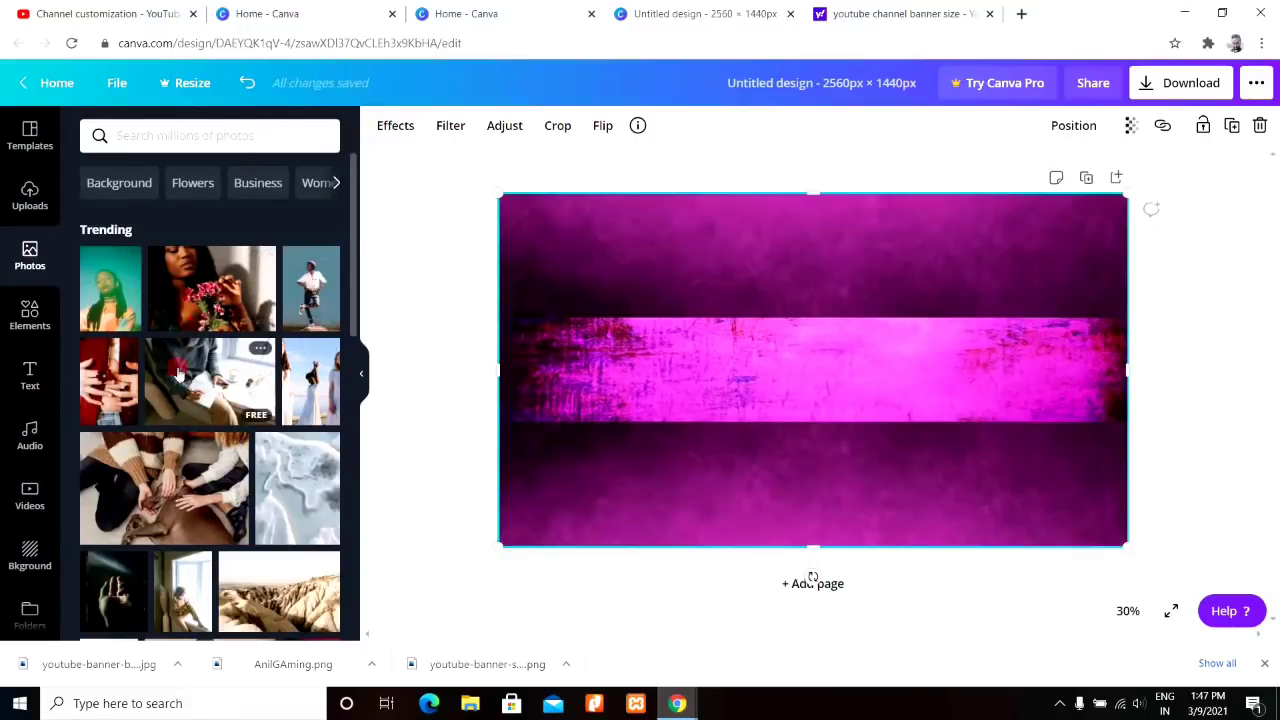
click(30, 378)
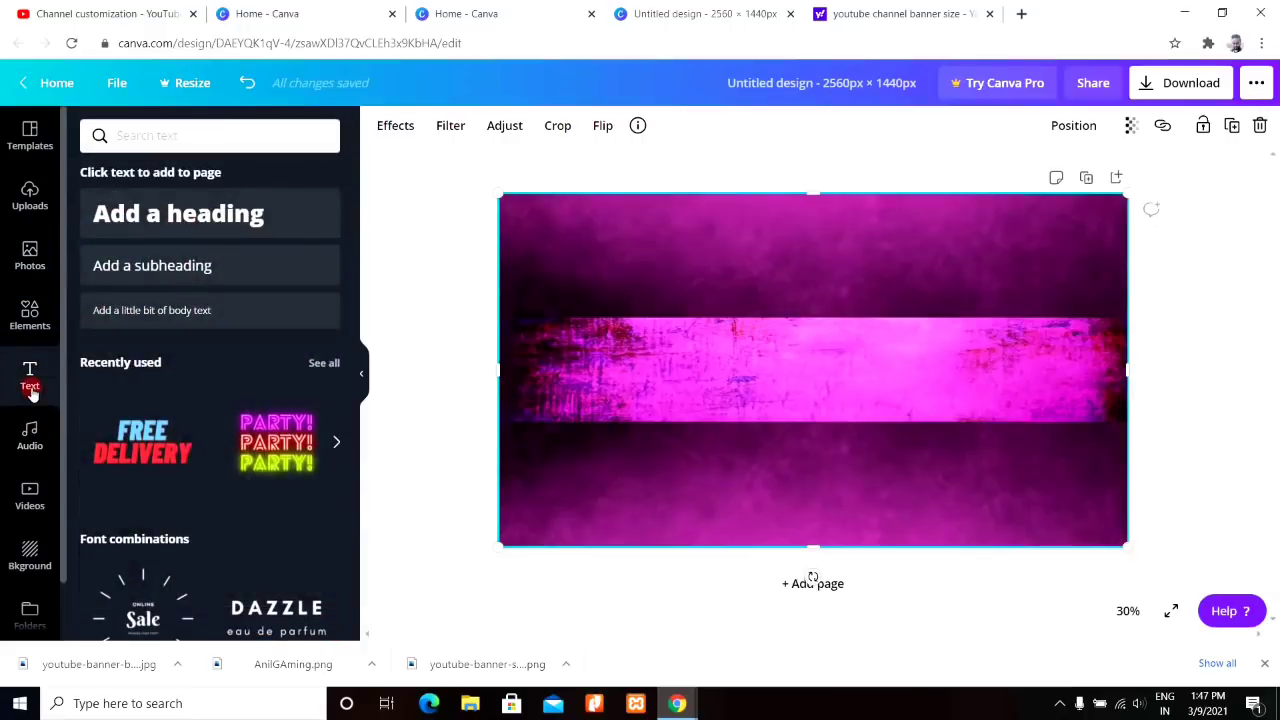
click(222, 228)
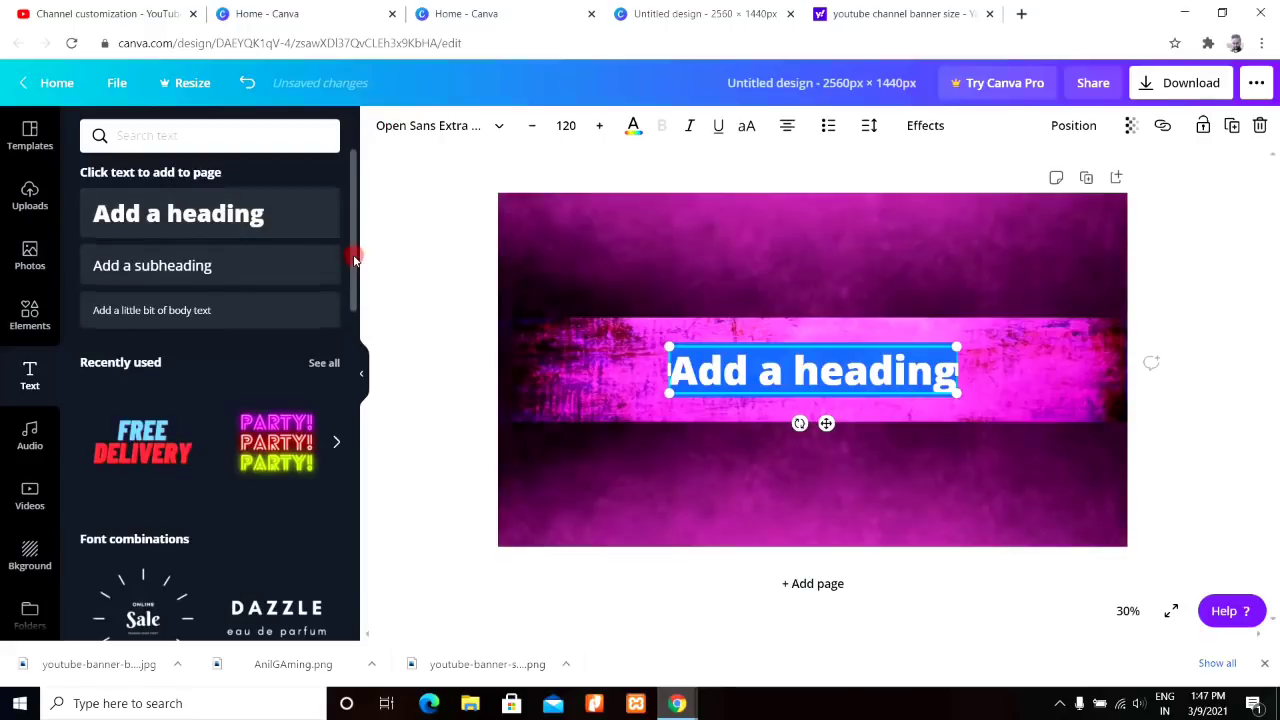
scroll(354, 270, down, 1)
scroll(350, 322, down, 3)
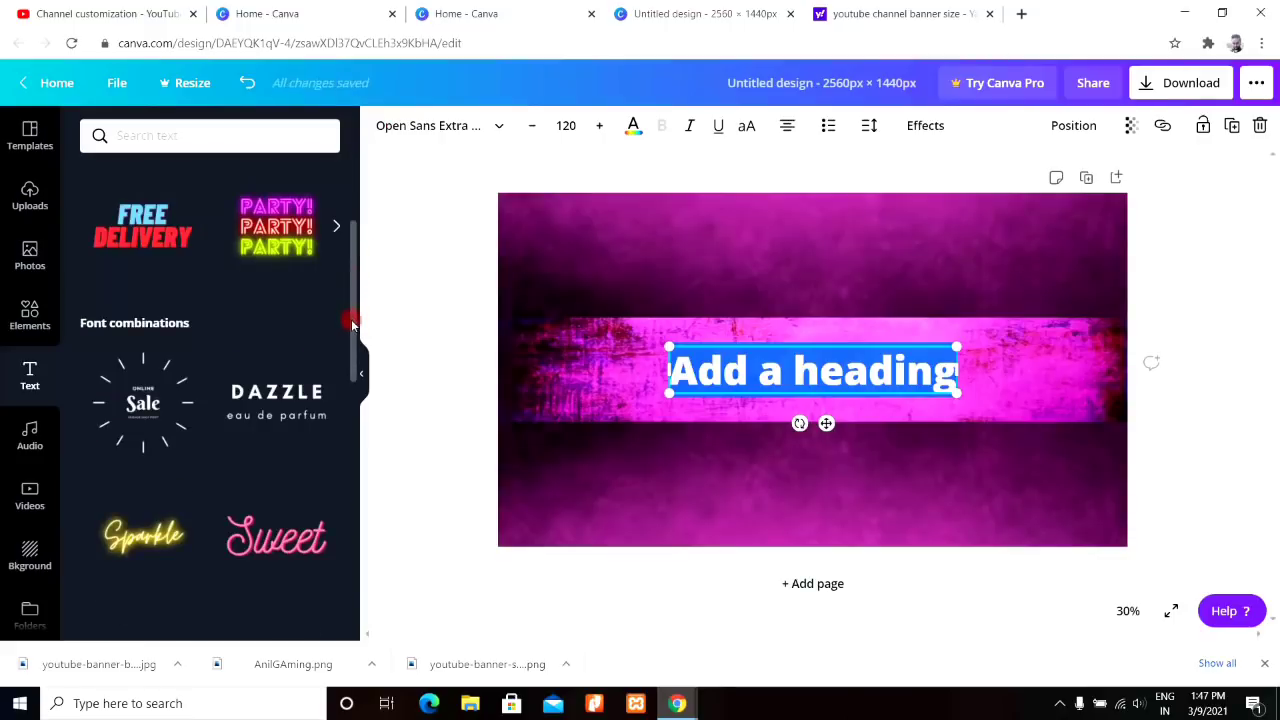
drag(352, 323, 337, 389)
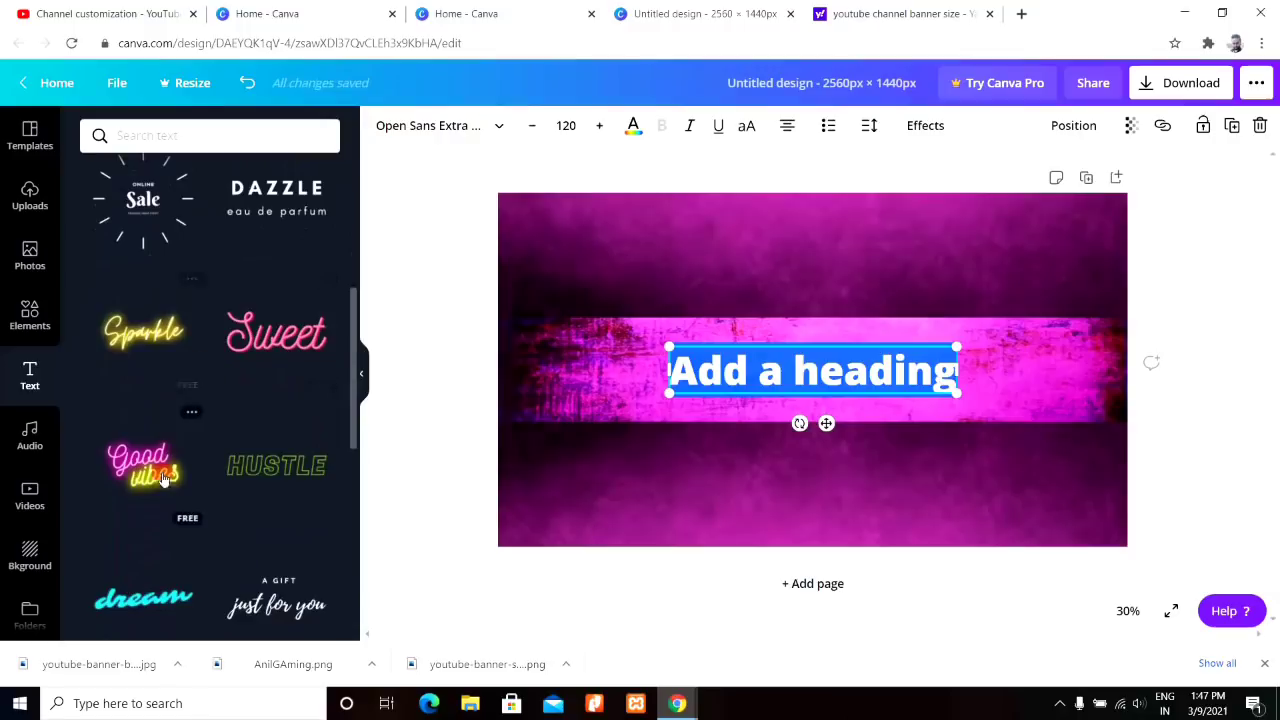
click(348, 395)
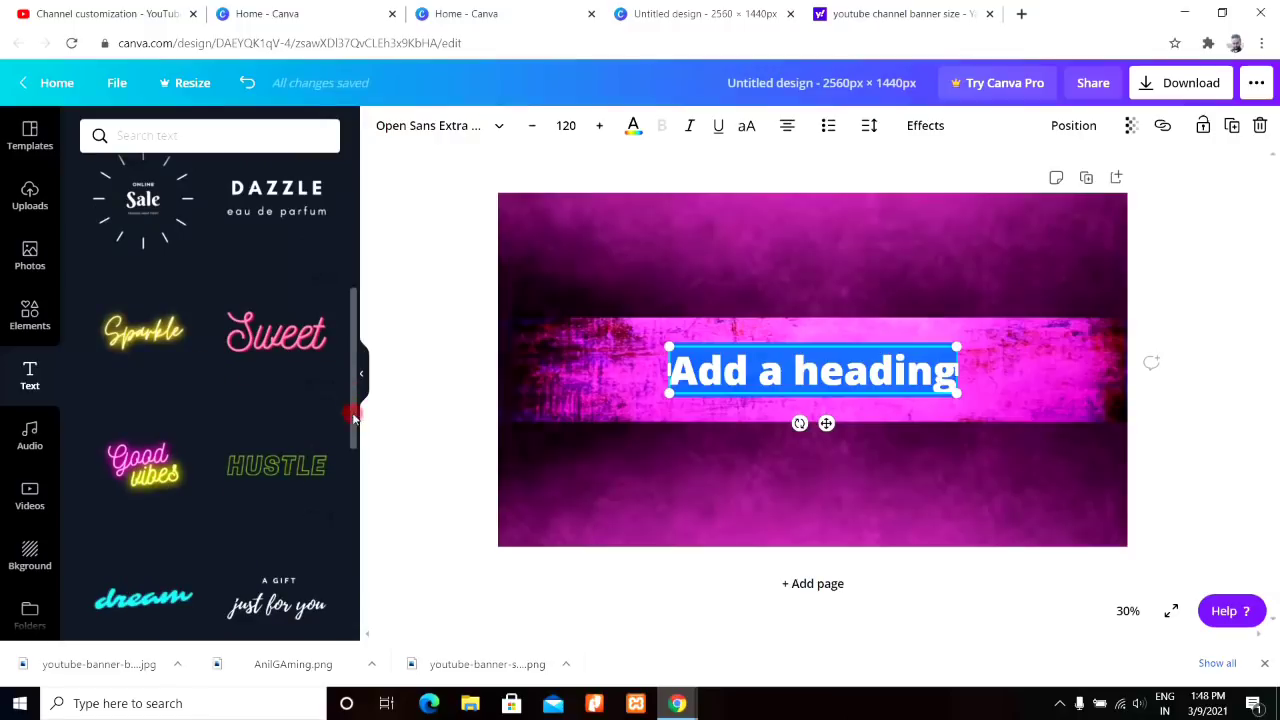
drag(356, 447, 357, 266)
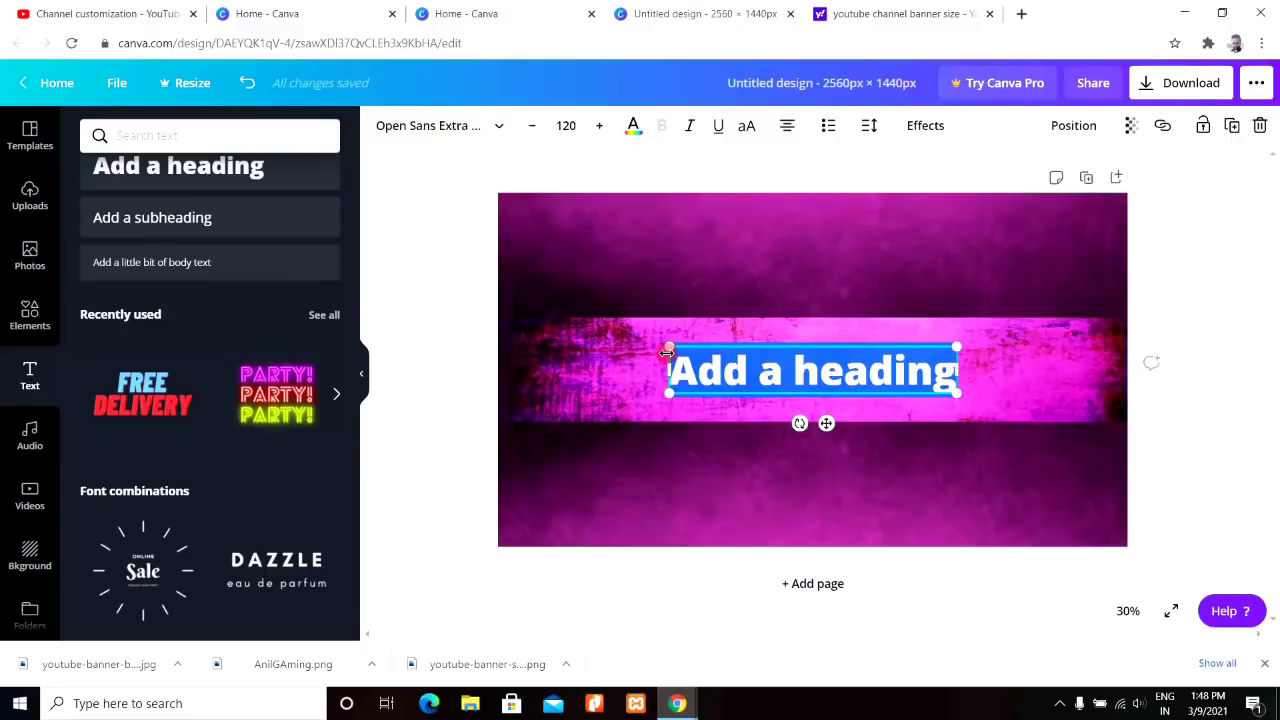
Step: Replace the placeholder banner heading with the channel name, then select the new text
click(720, 375)
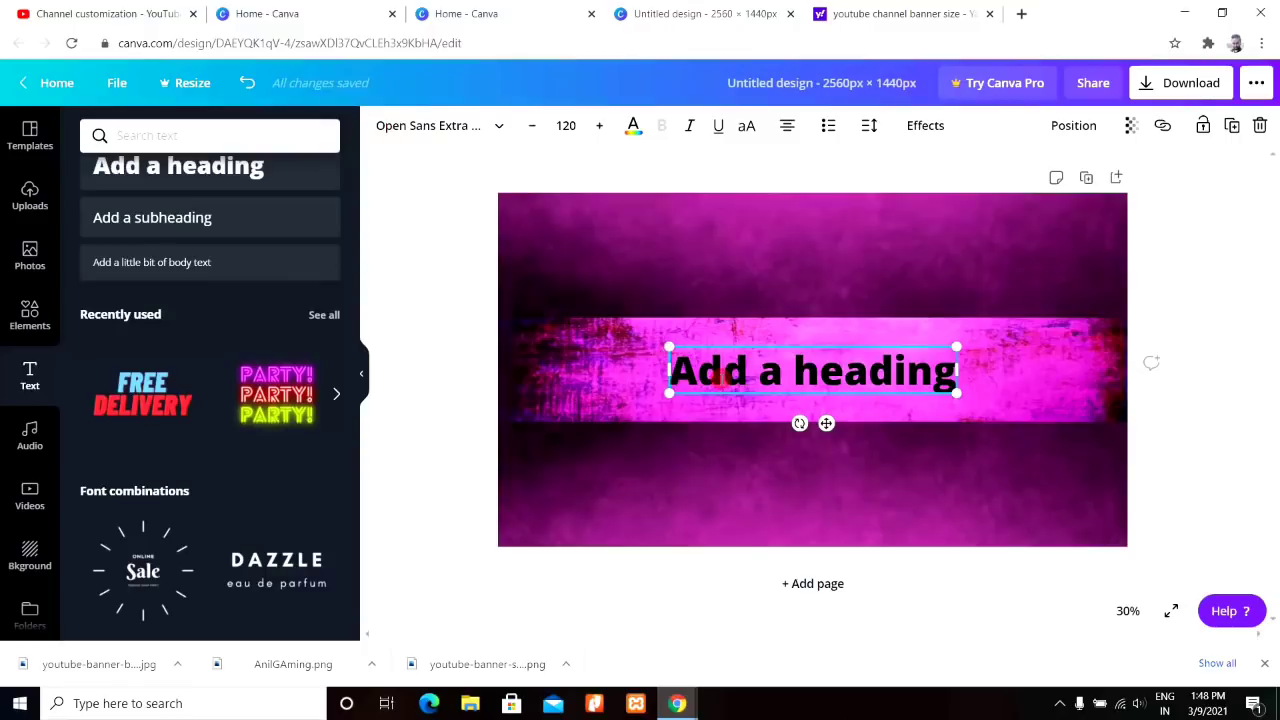
triple_click(720, 375)
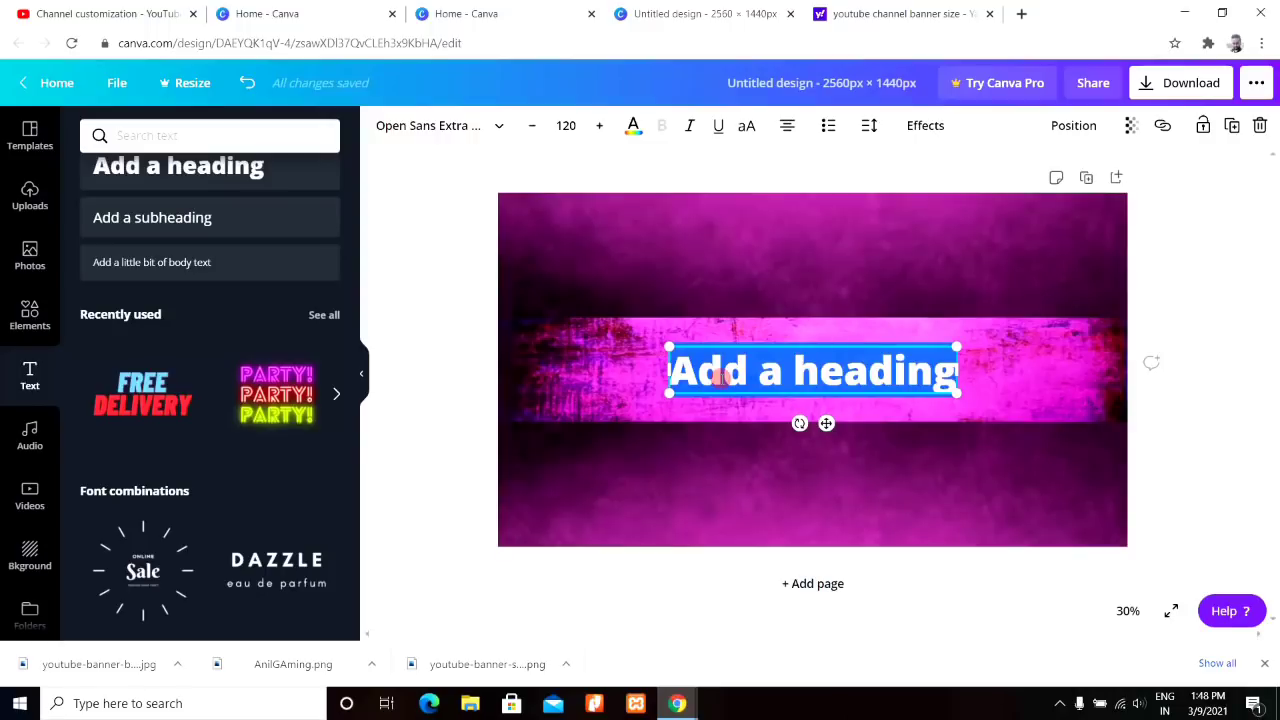
key(BackSpace)
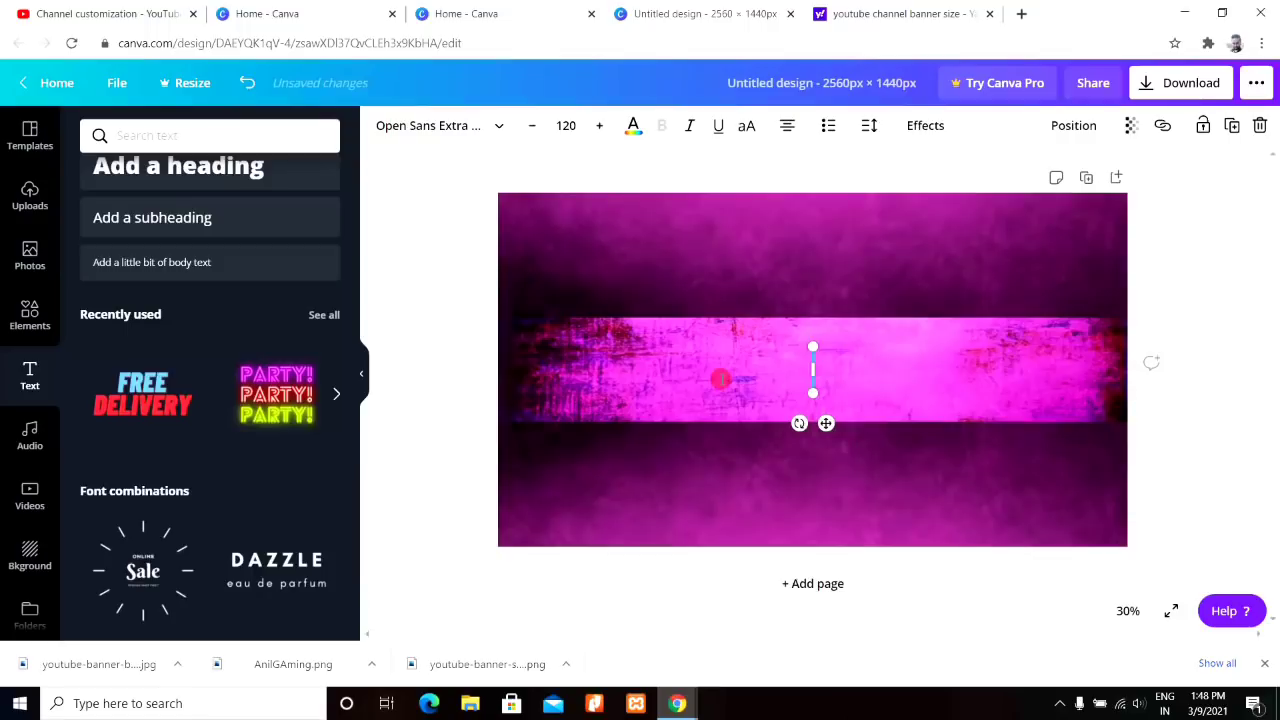
text(Anil)
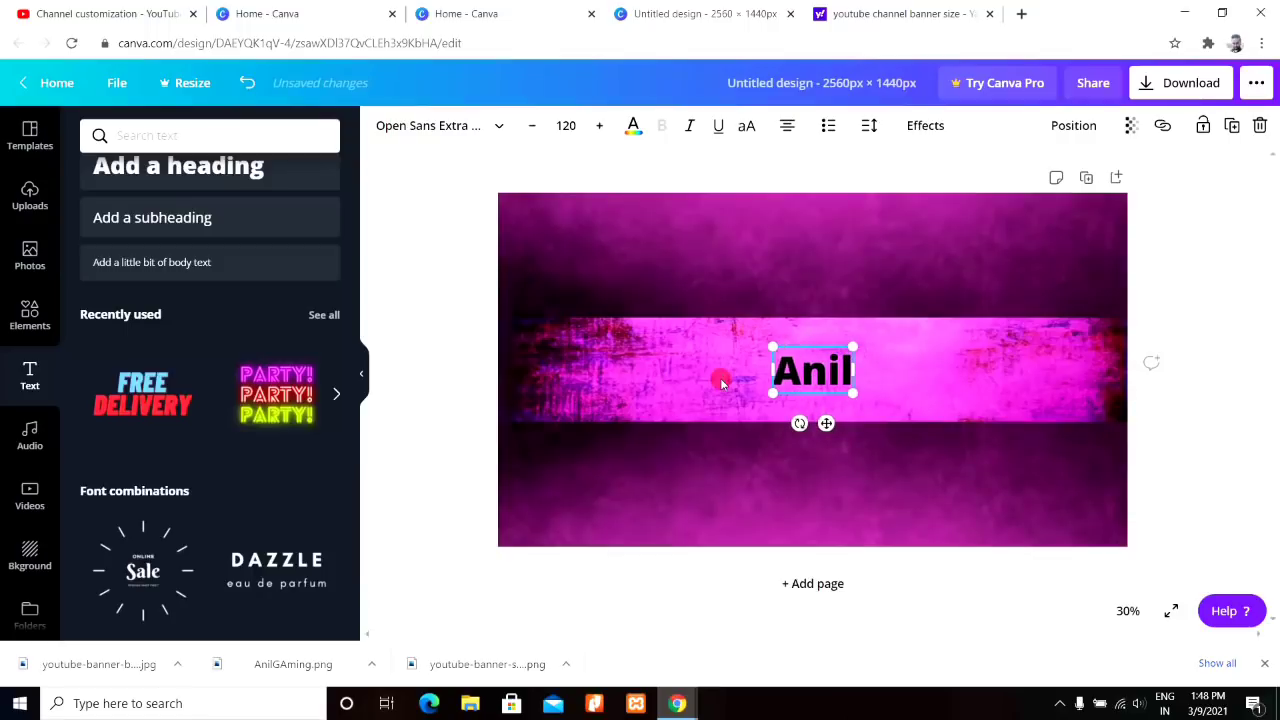
text( Gami)
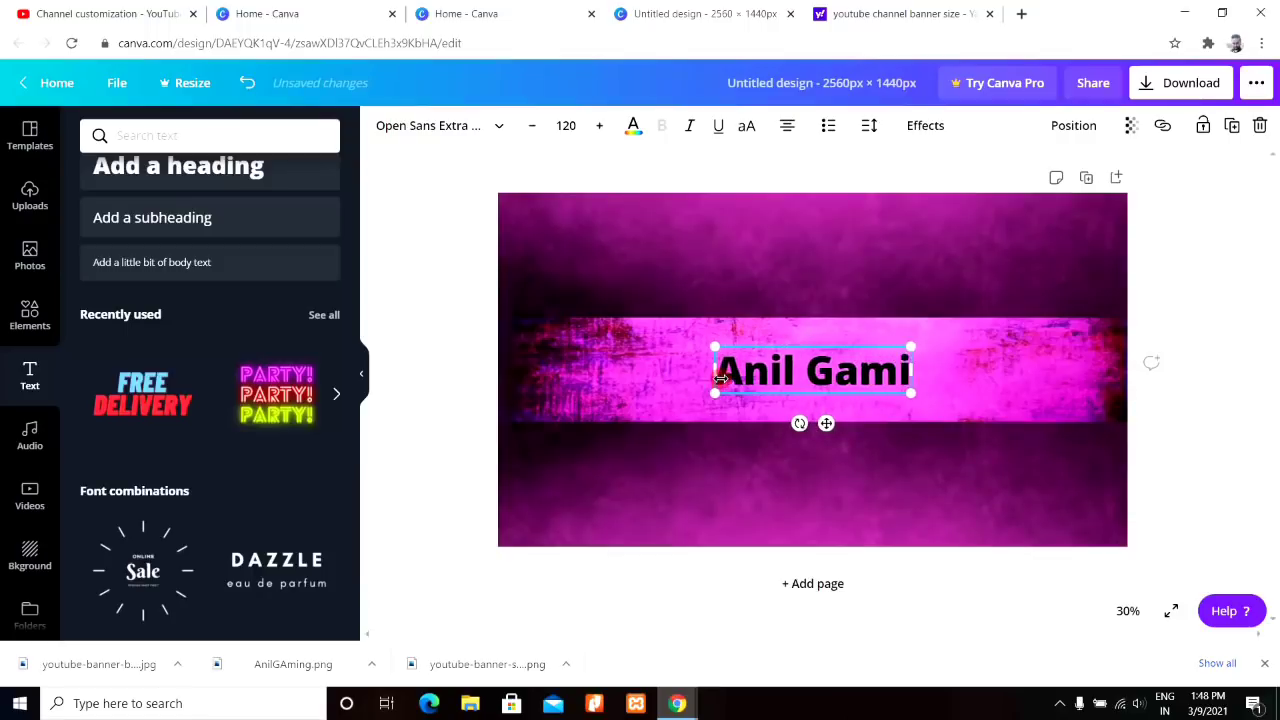
text(ng)
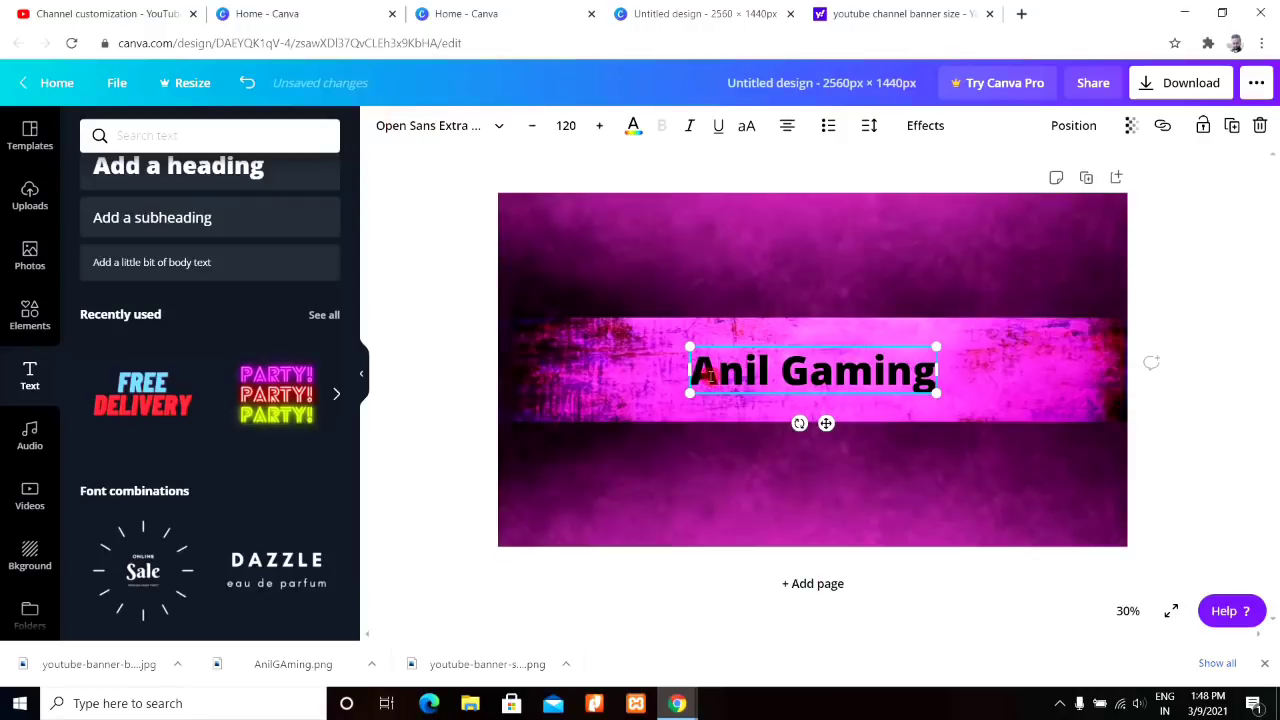
triple_click(710, 375)
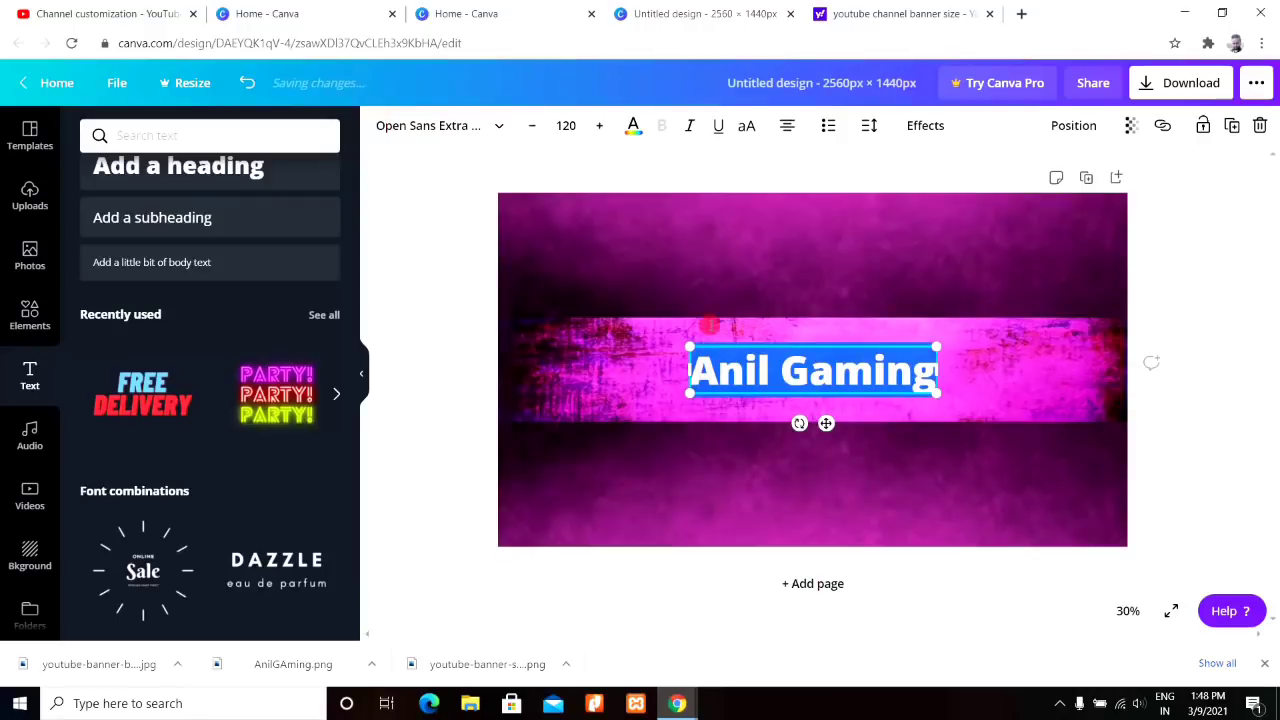
Step: Set the channel-name heading to the Alice serif font, bold and underlined
click(500, 127)
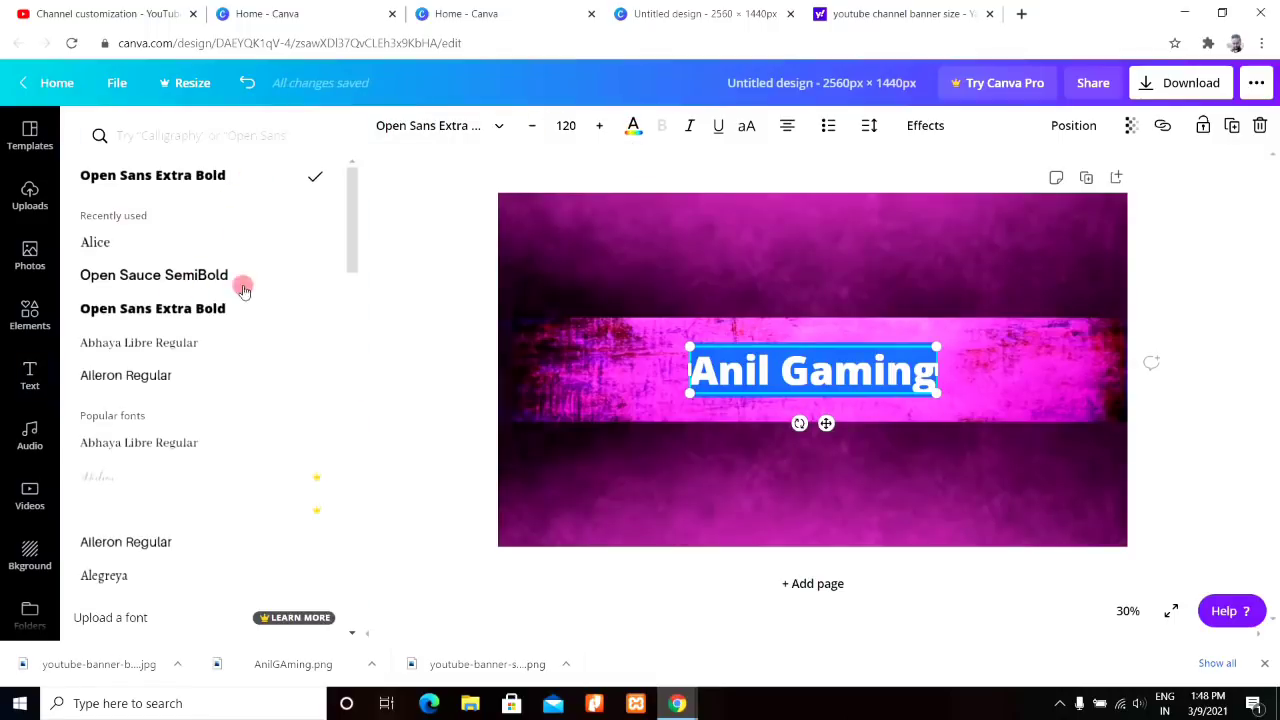
click(172, 375)
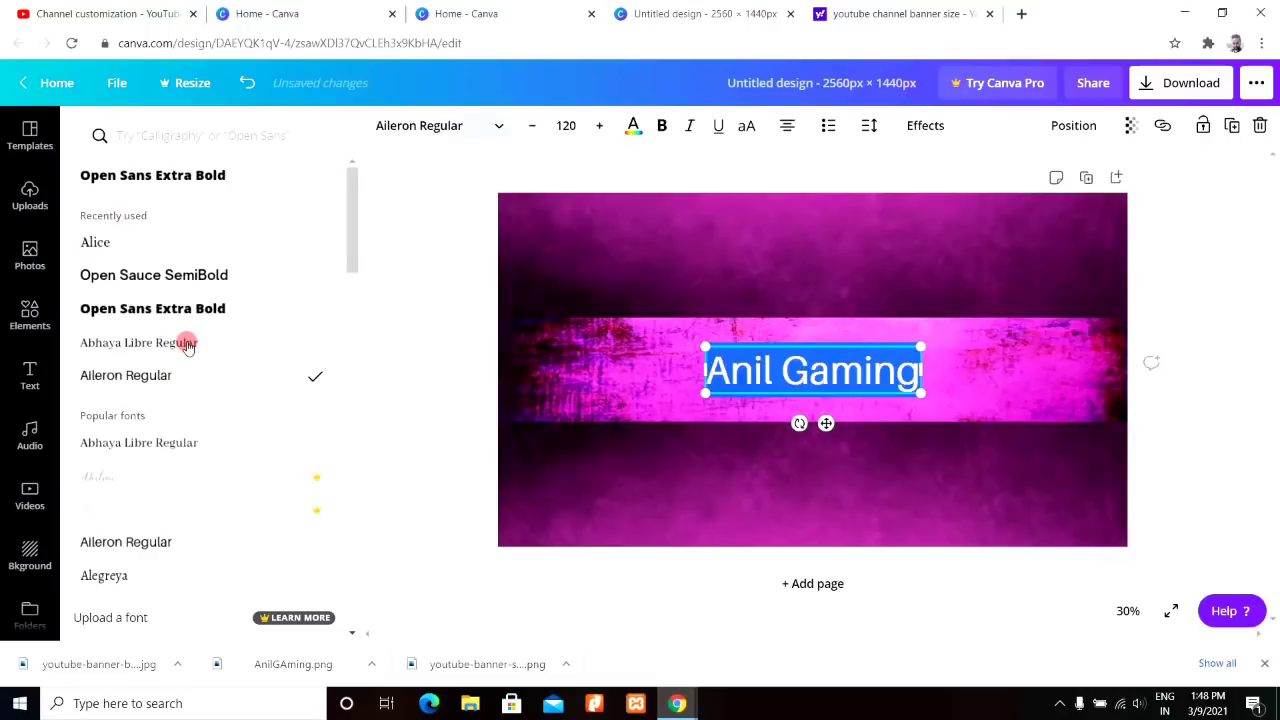
click(190, 343)
click(200, 241)
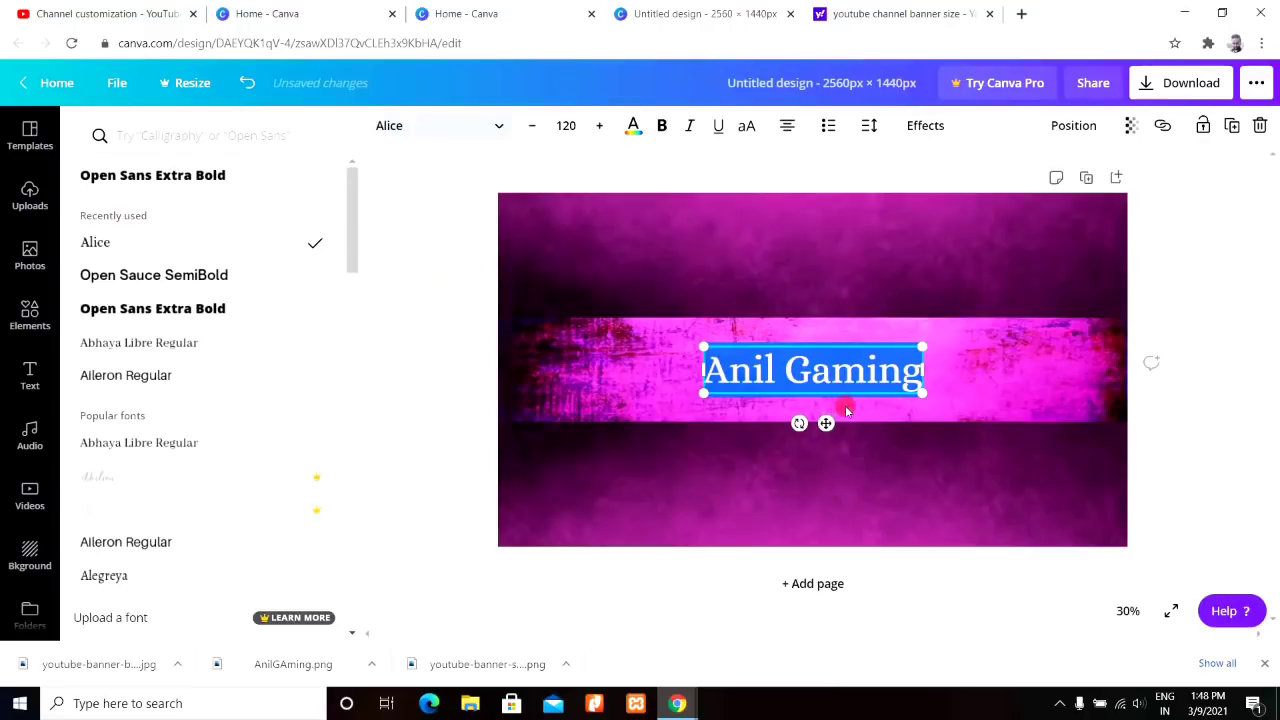
click(663, 126)
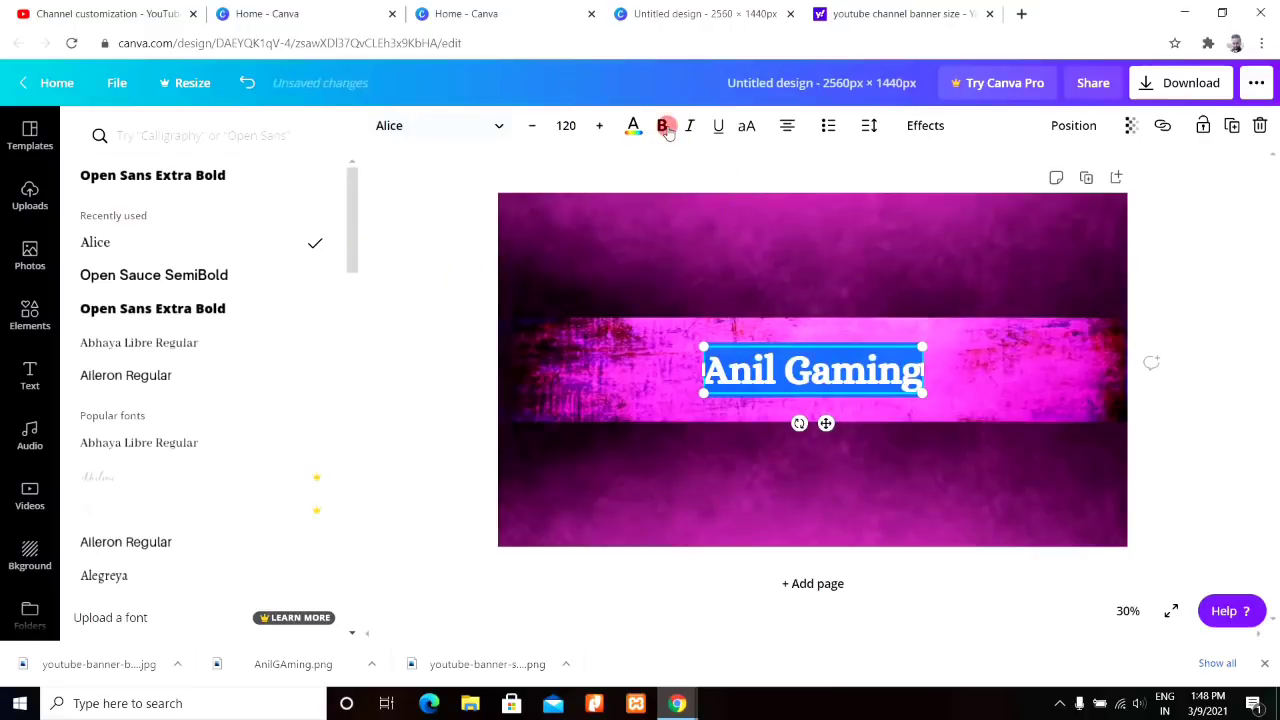
click(714, 127)
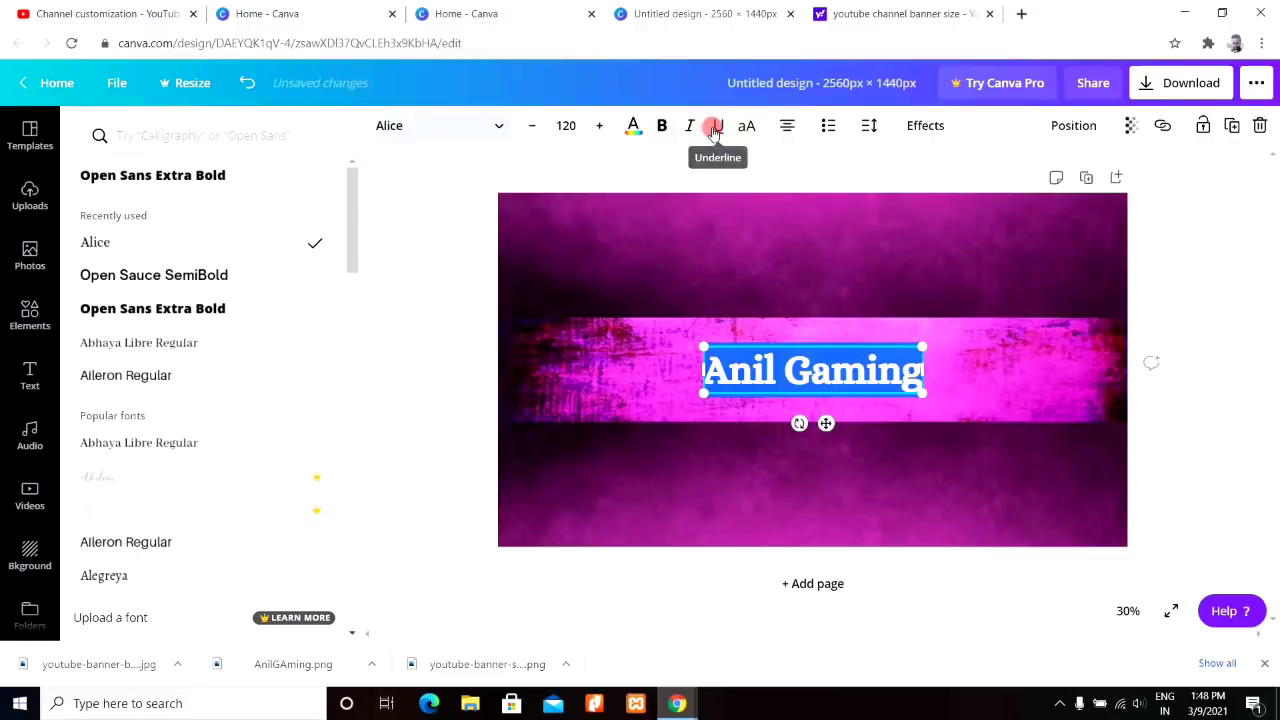
click(716, 289)
Step: Delete the accidentally added extra heading box, keeping only the channel-name heading
double_click(783, 376)
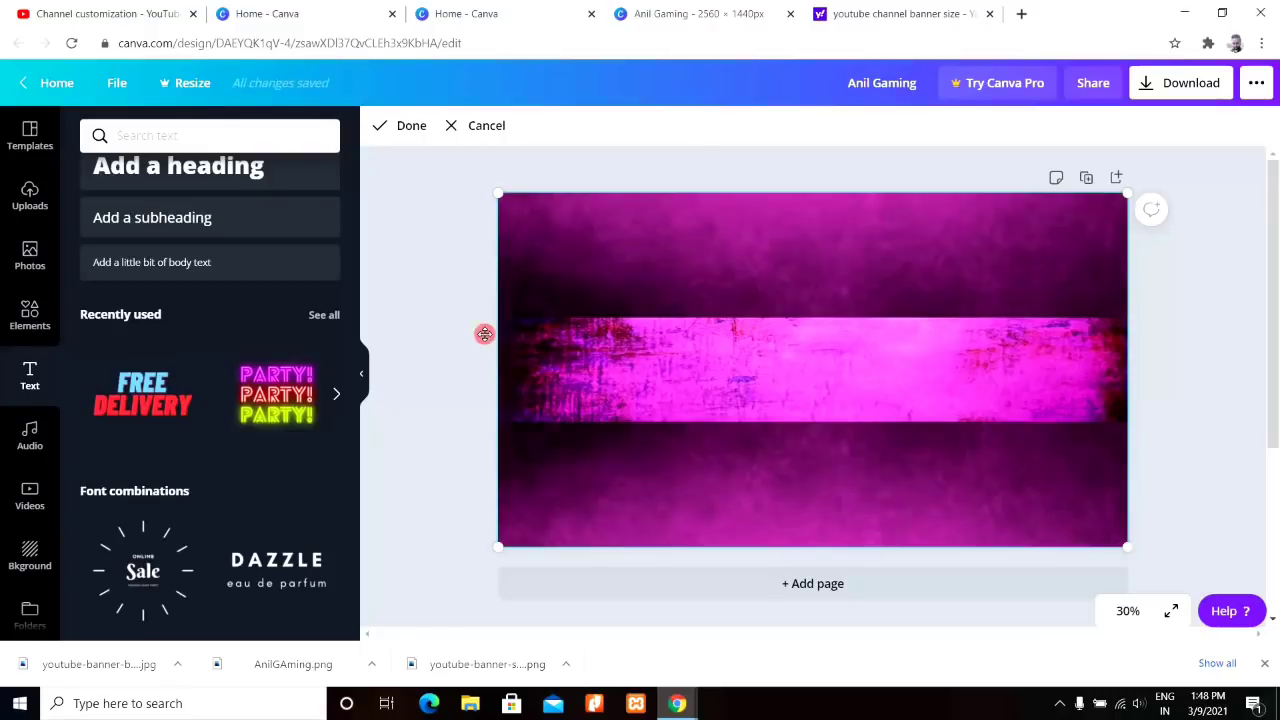
click(252, 188)
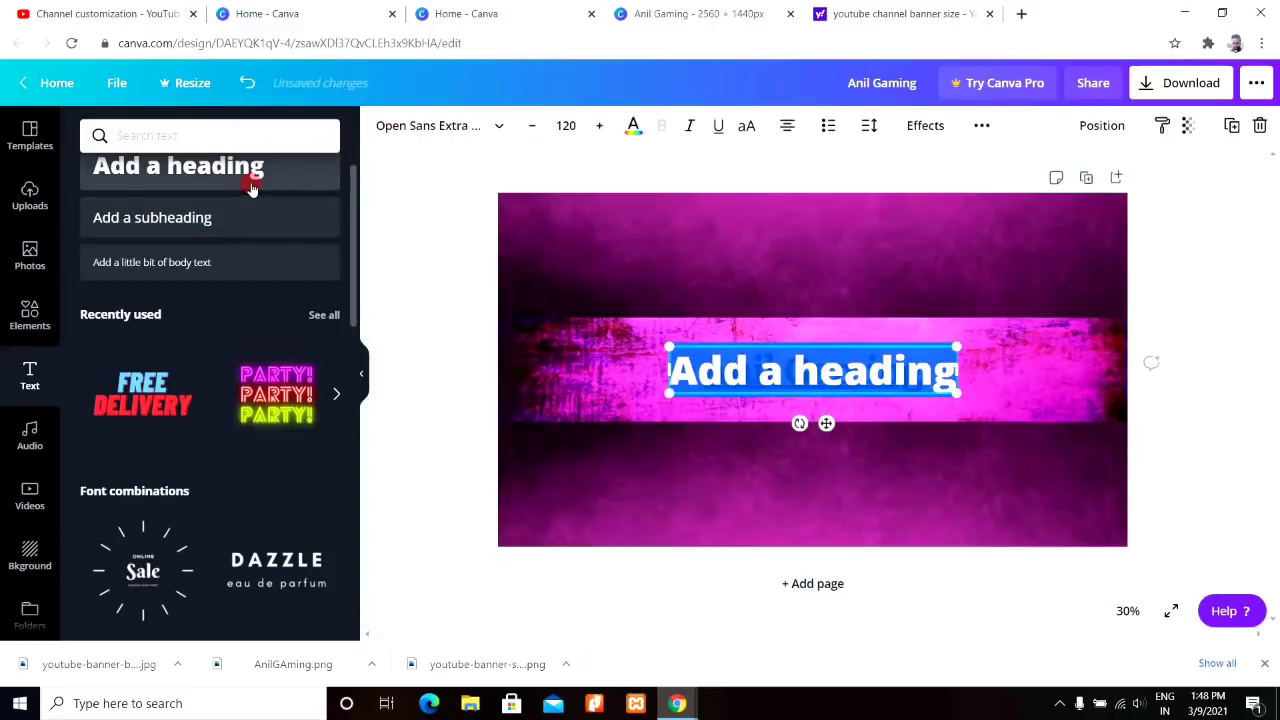
click(771, 260)
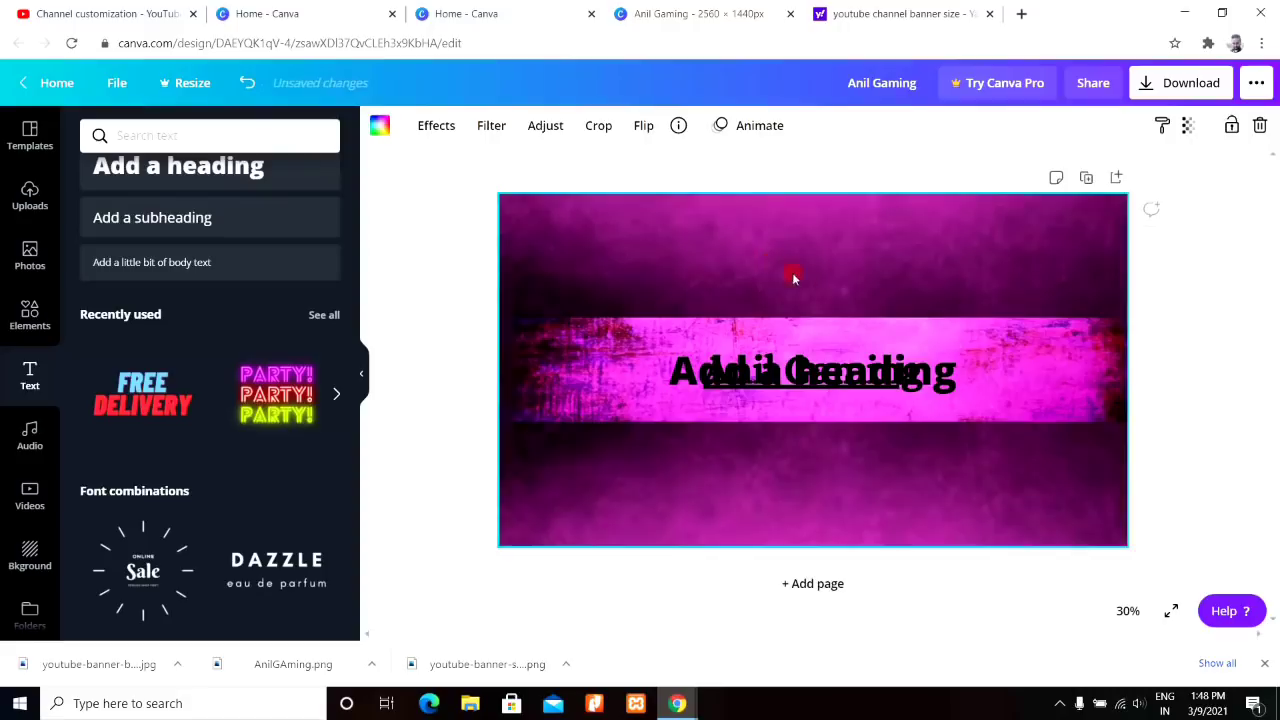
click(703, 374)
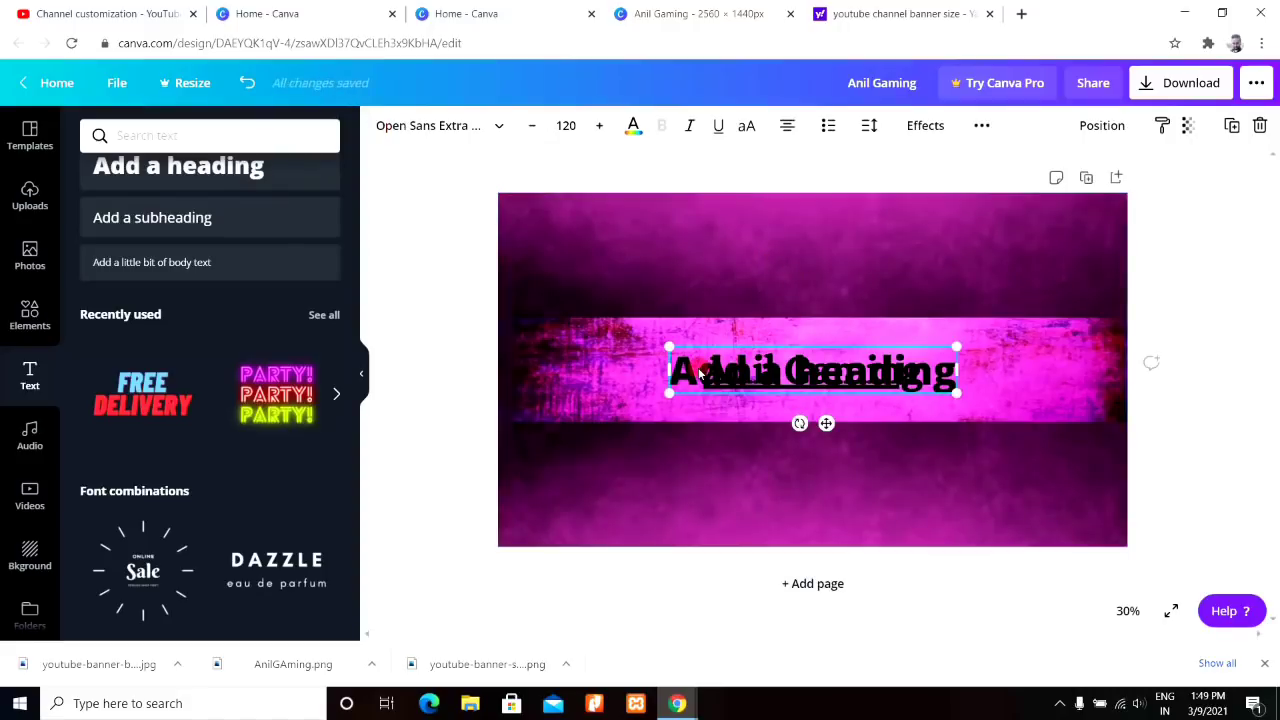
key(Delete)
click(700, 374)
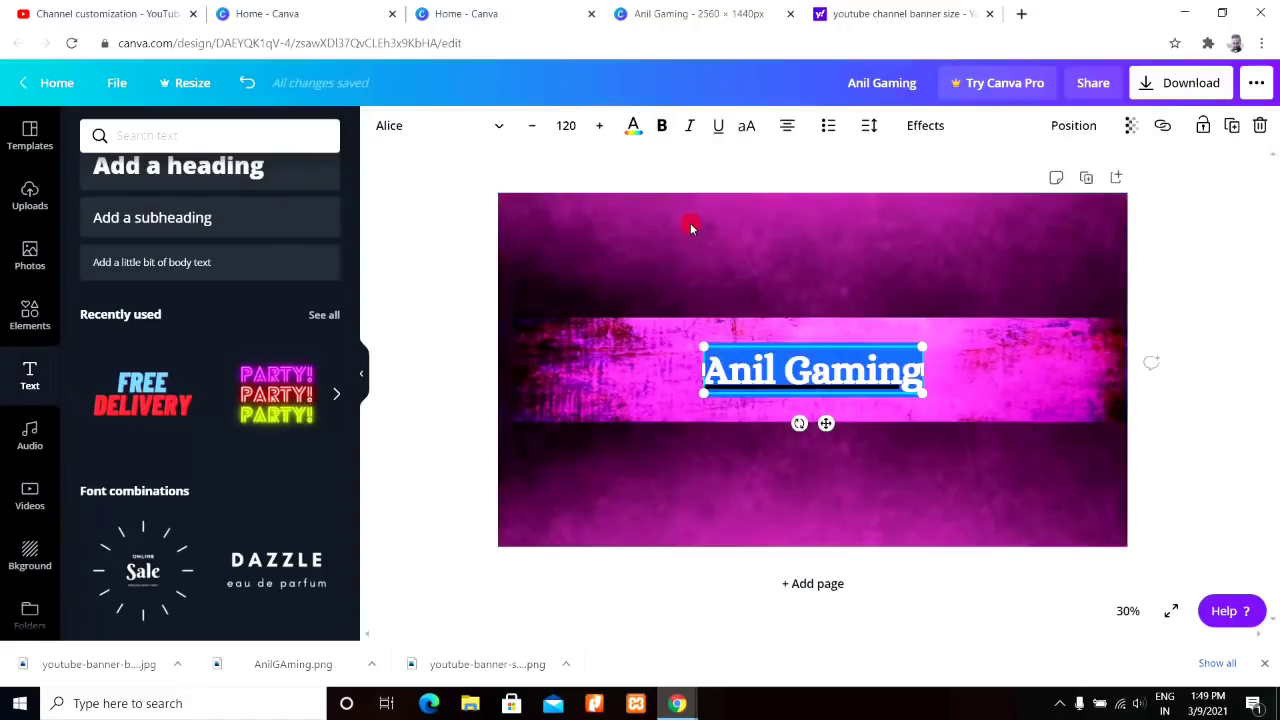
click(690, 223)
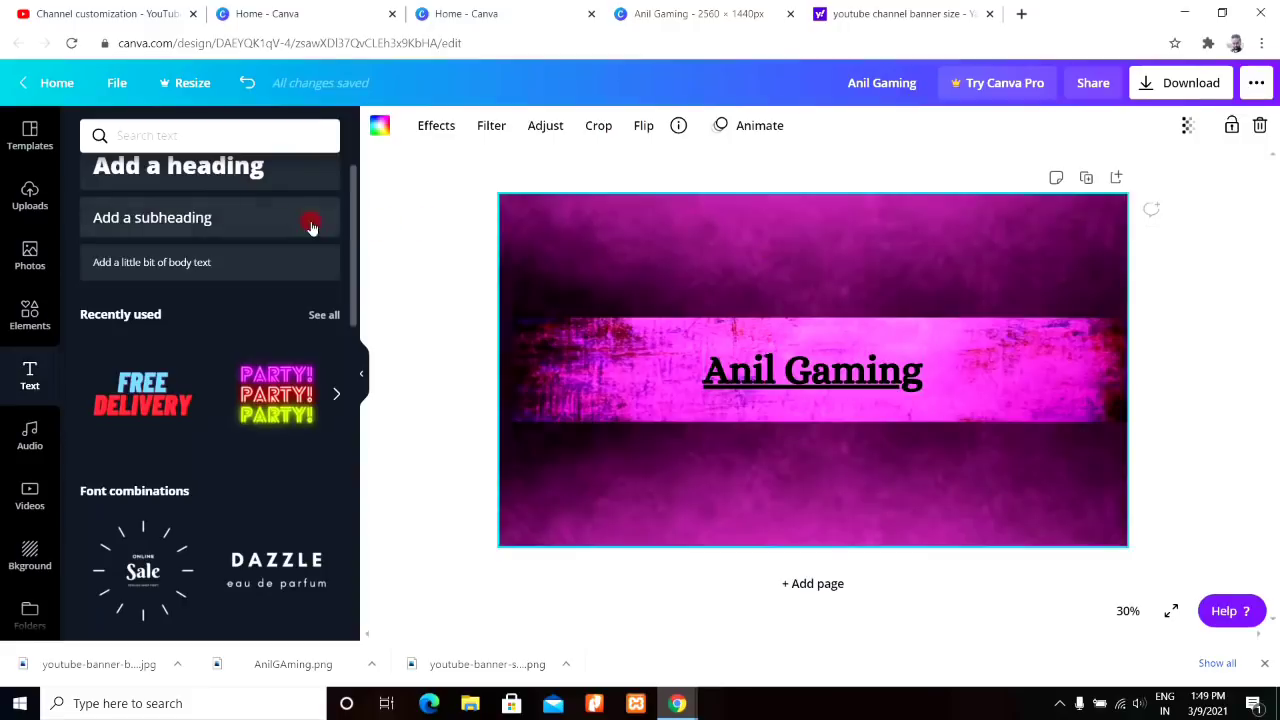
Step: Upload the man's portrait photo from the Downloads folder into Canva's uploads
click(29, 257)
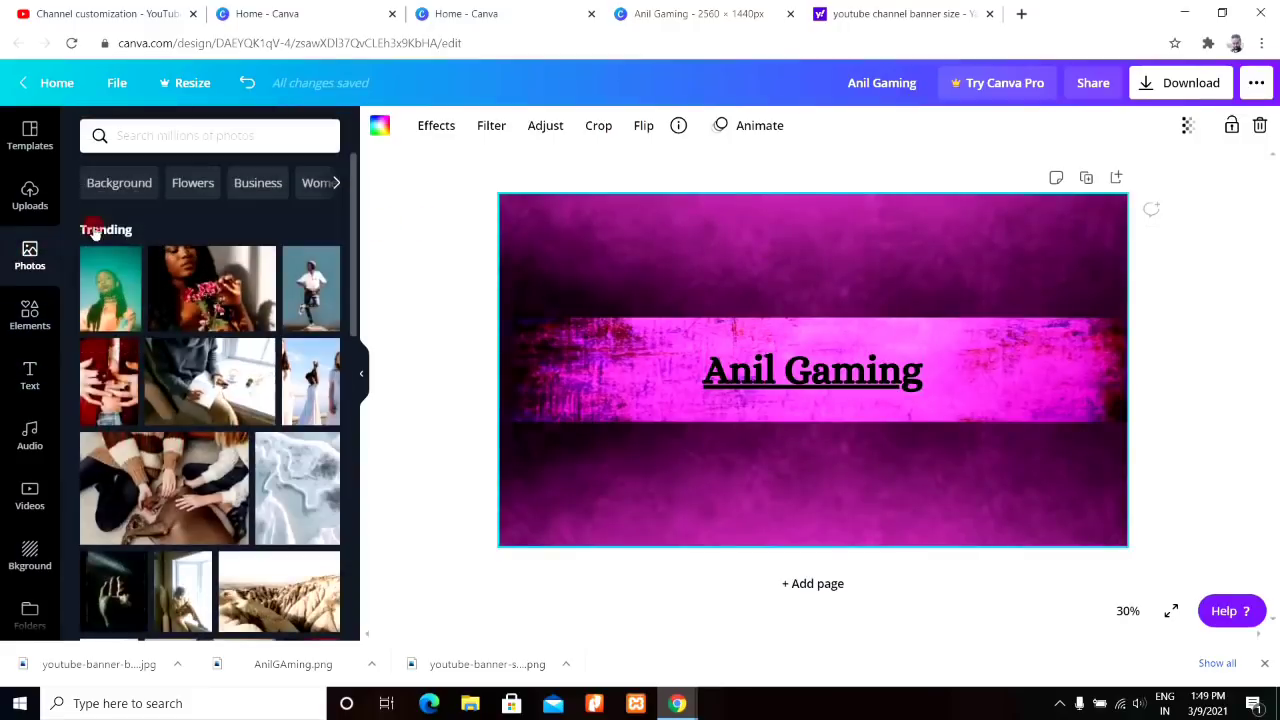
click(27, 198)
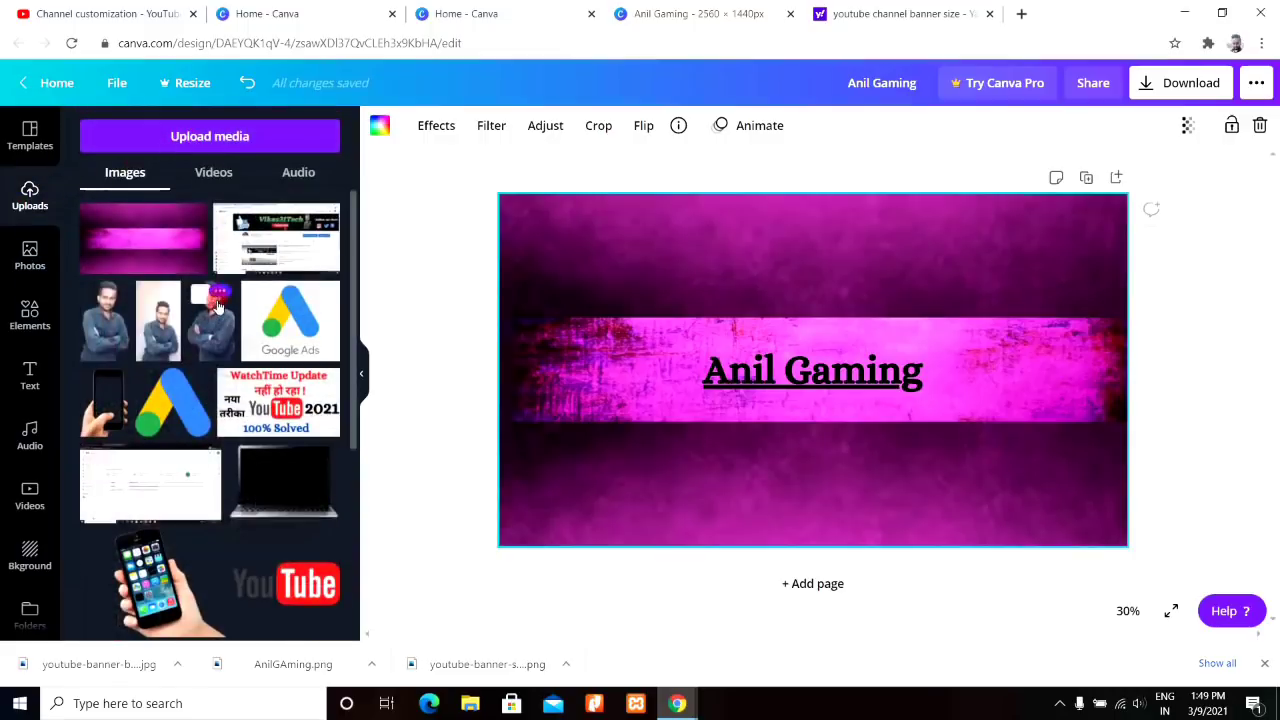
click(248, 145)
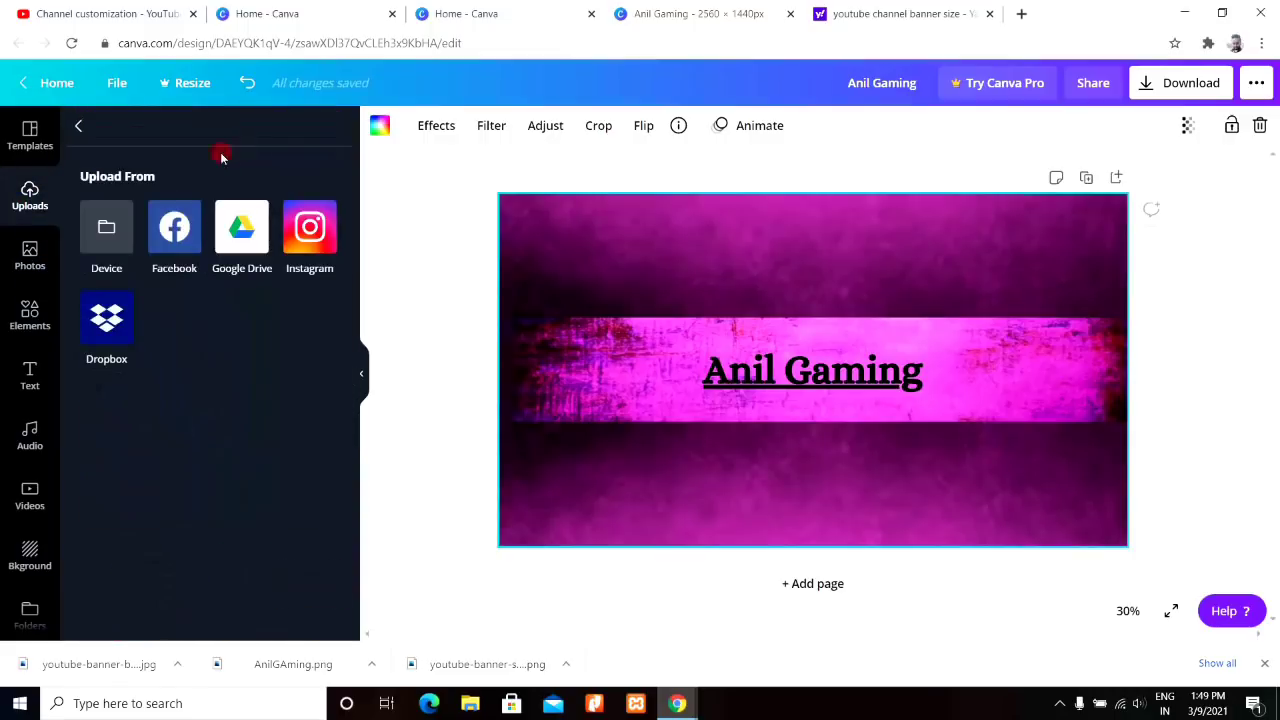
click(110, 225)
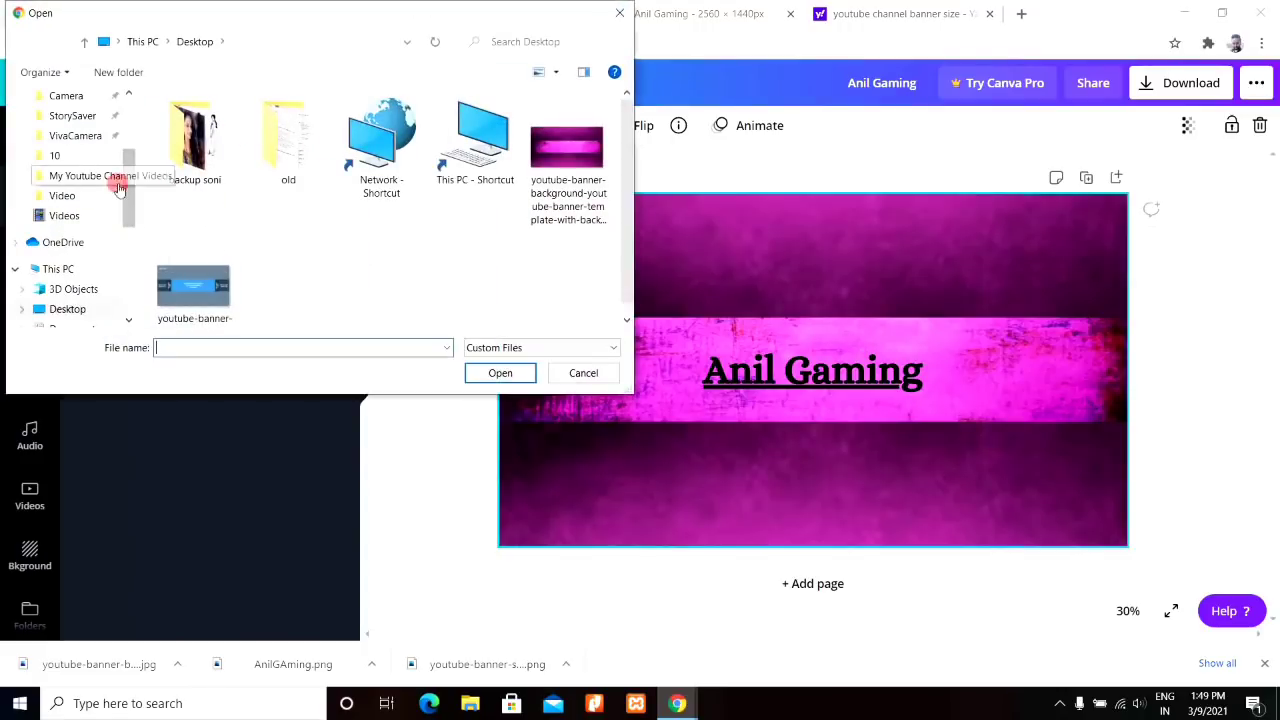
drag(127, 190, 126, 214)
click(84, 269)
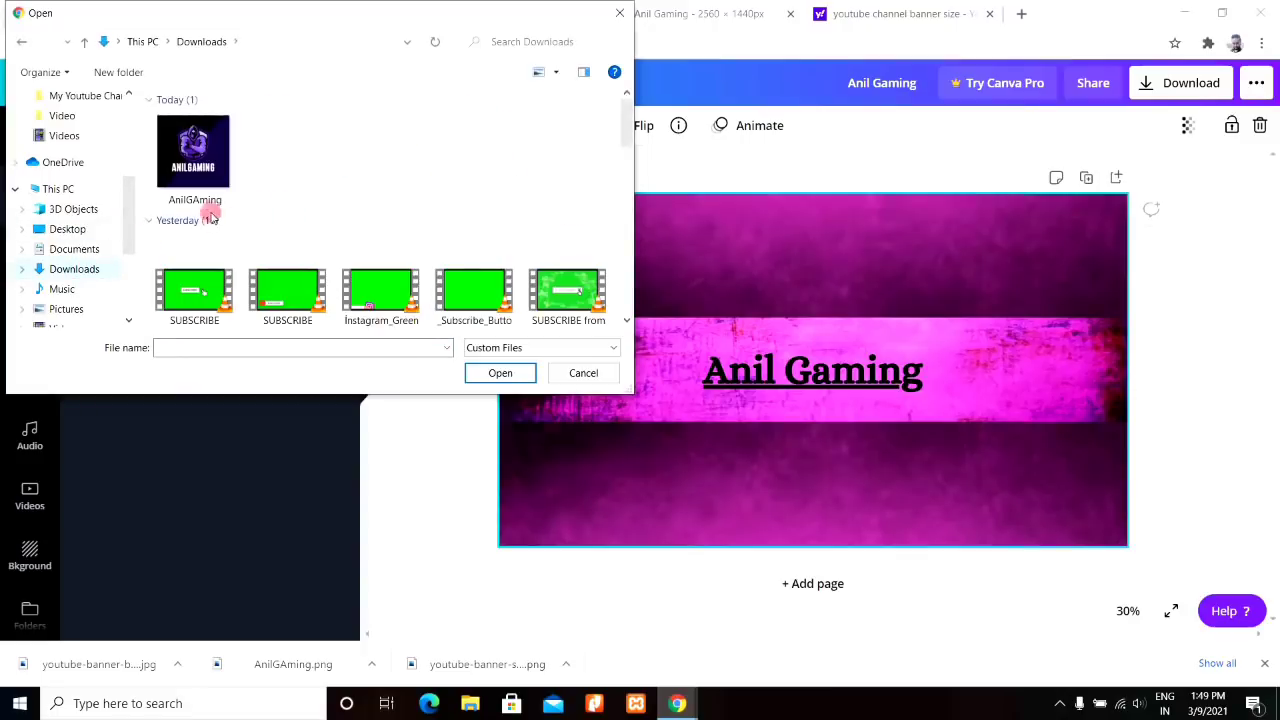
drag(625, 130, 623, 189)
click(292, 168)
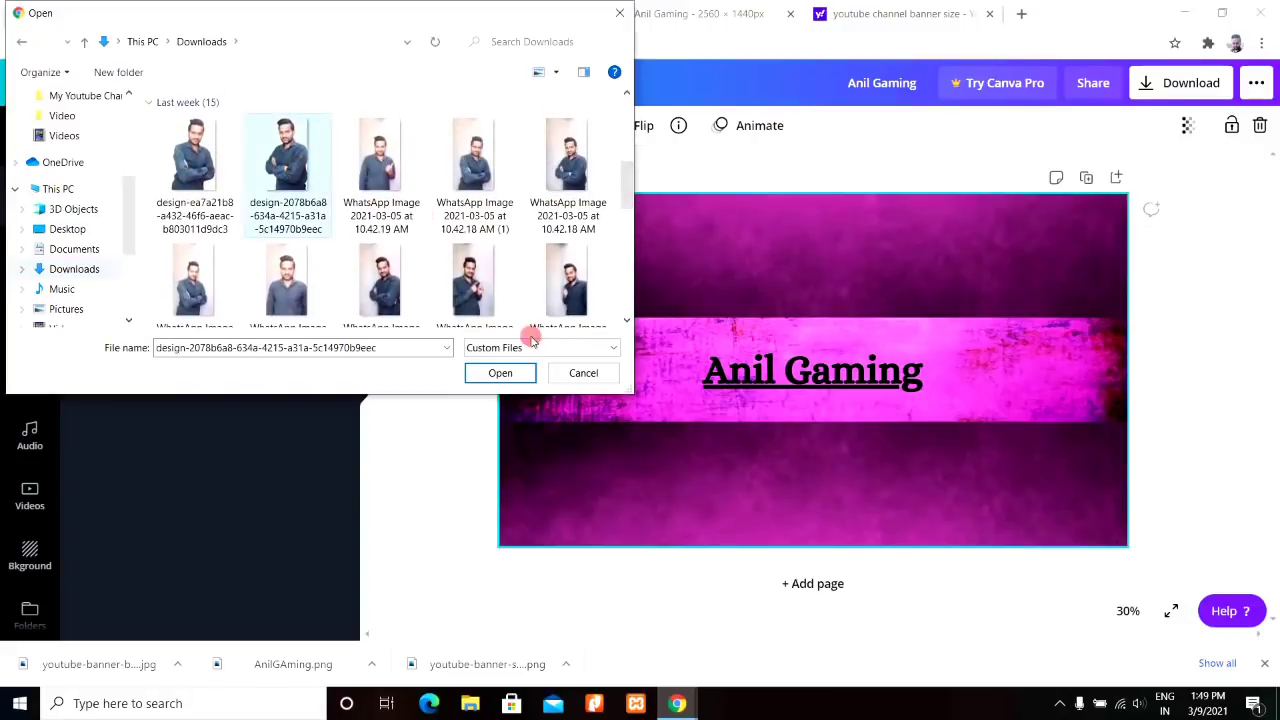
click(510, 376)
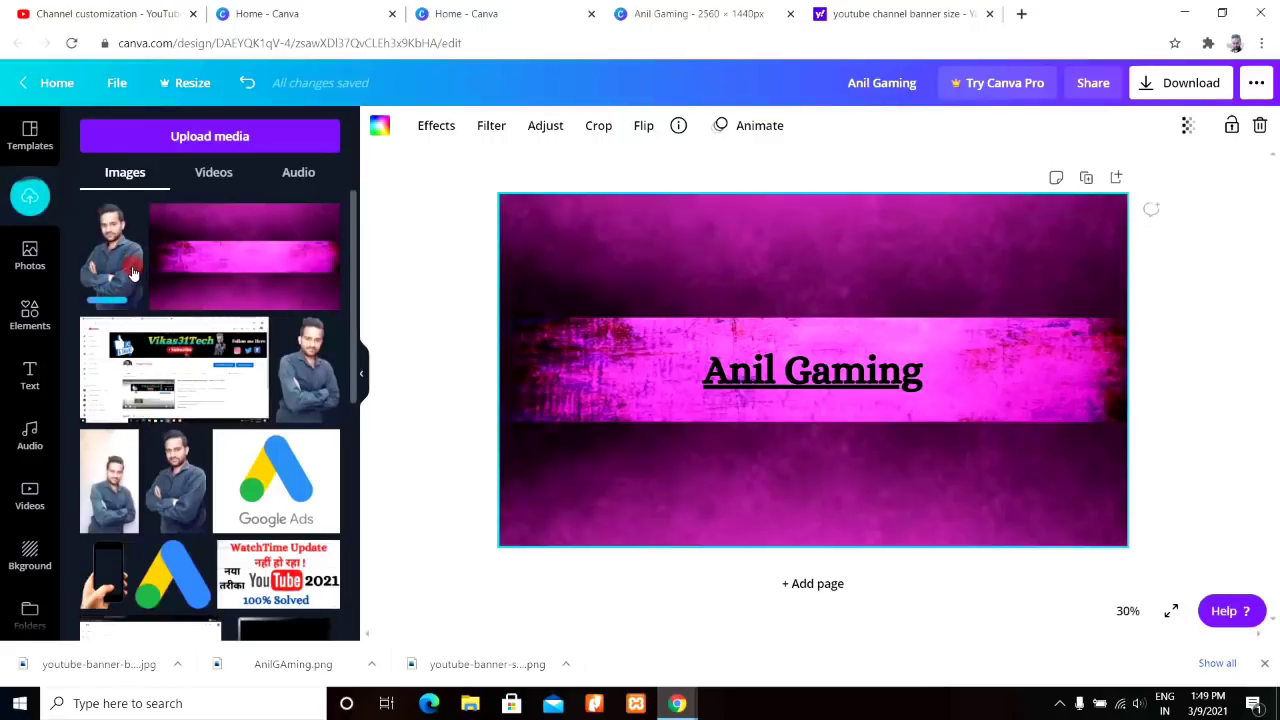
Step: Place the uploaded portrait on the banner, trimmed, shrunk and moved beside the title's right end
click(133, 274)
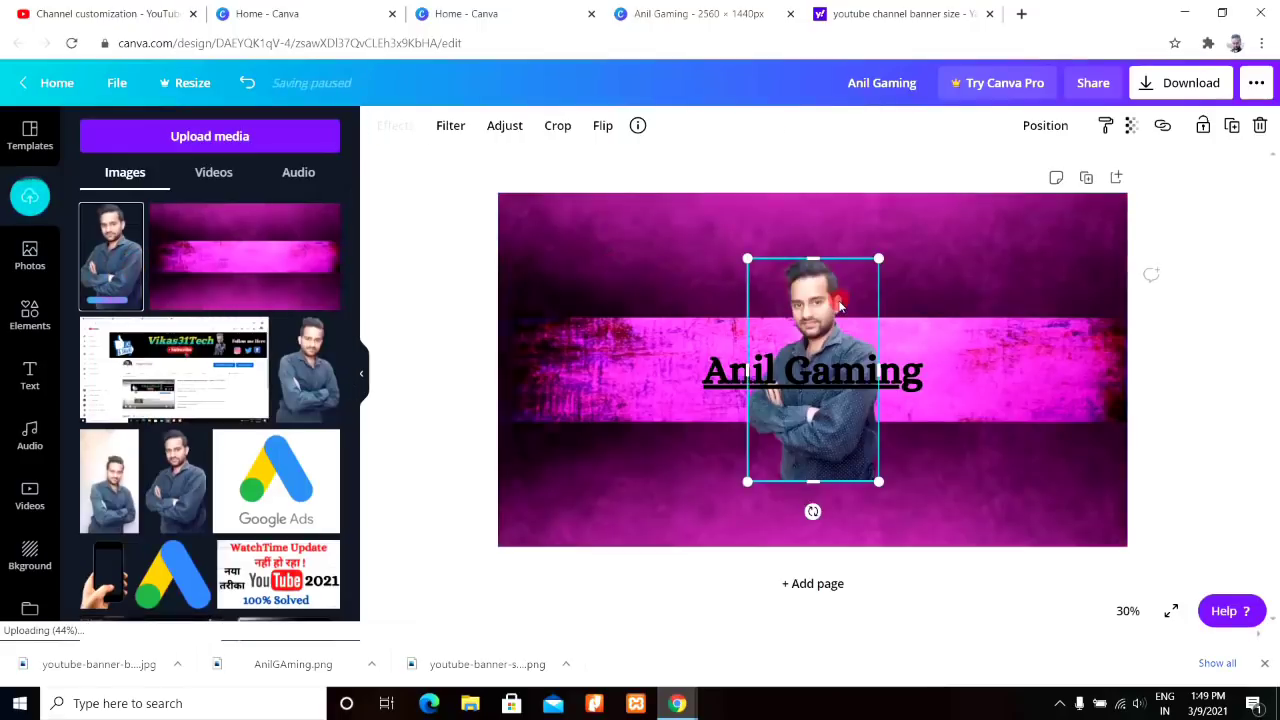
drag(815, 479, 815, 453)
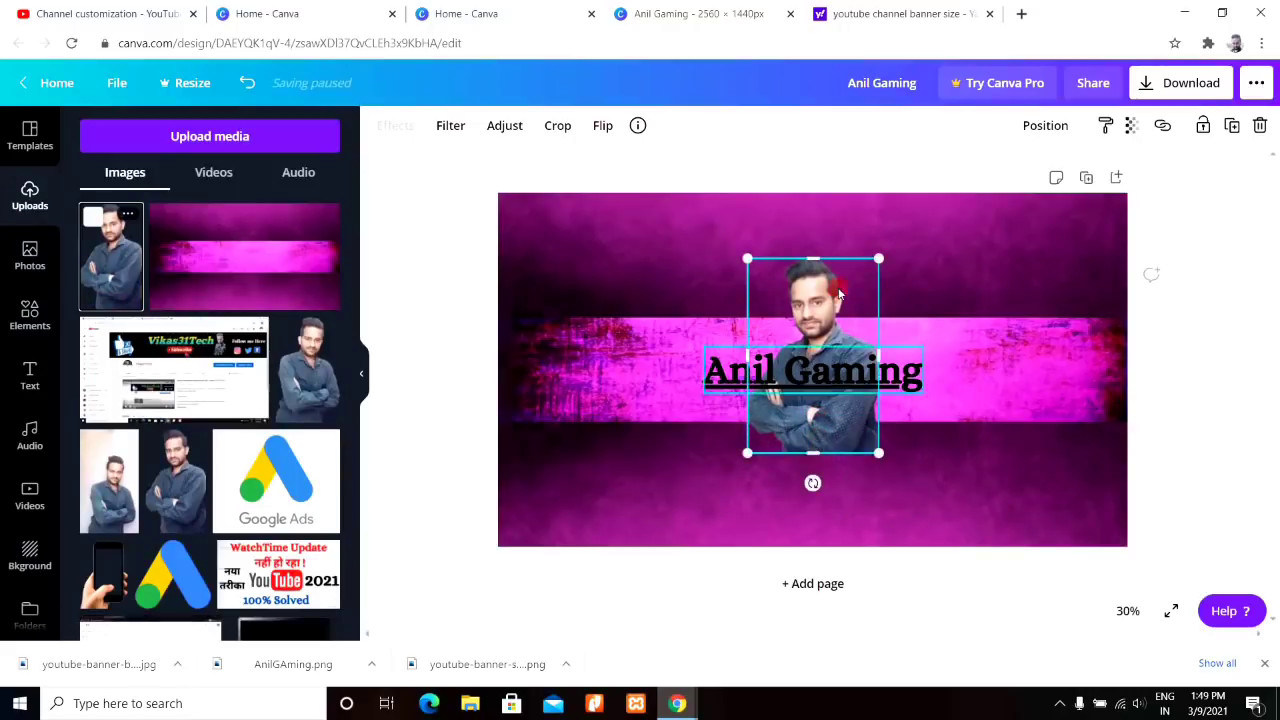
drag(748, 259, 791, 324)
click(840, 356)
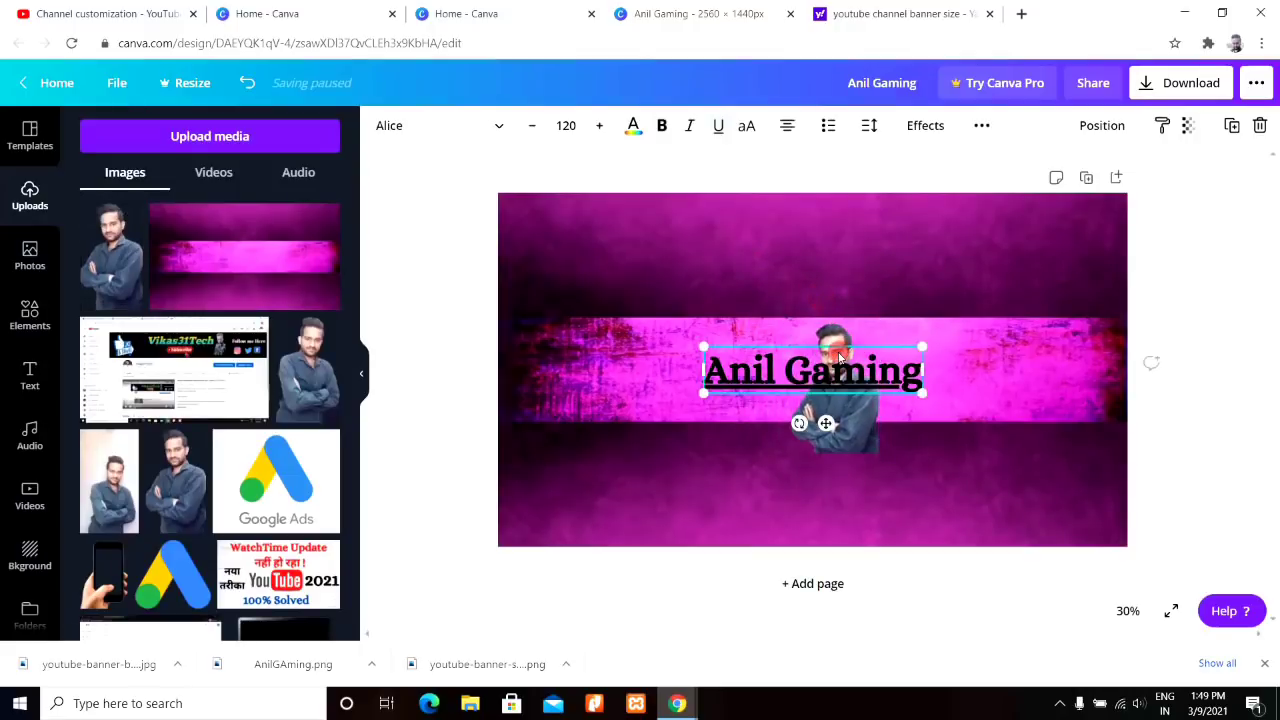
click(837, 322)
click(837, 329)
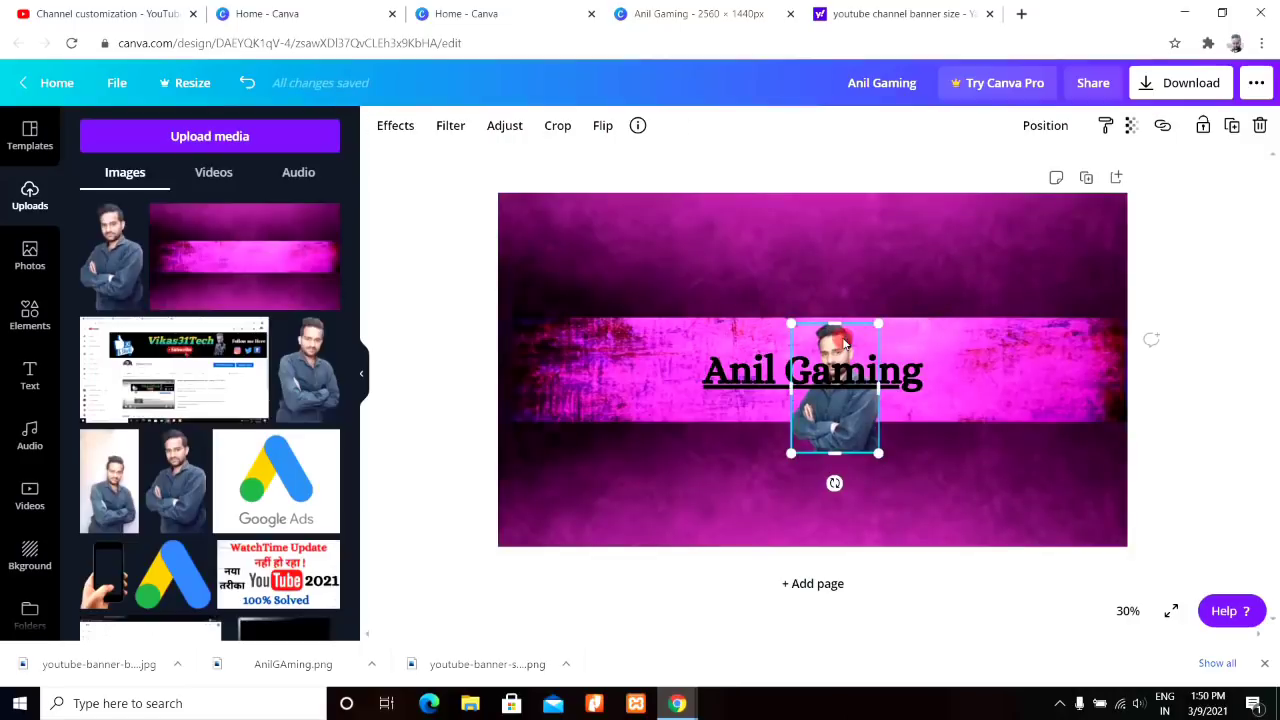
drag(838, 347, 941, 331)
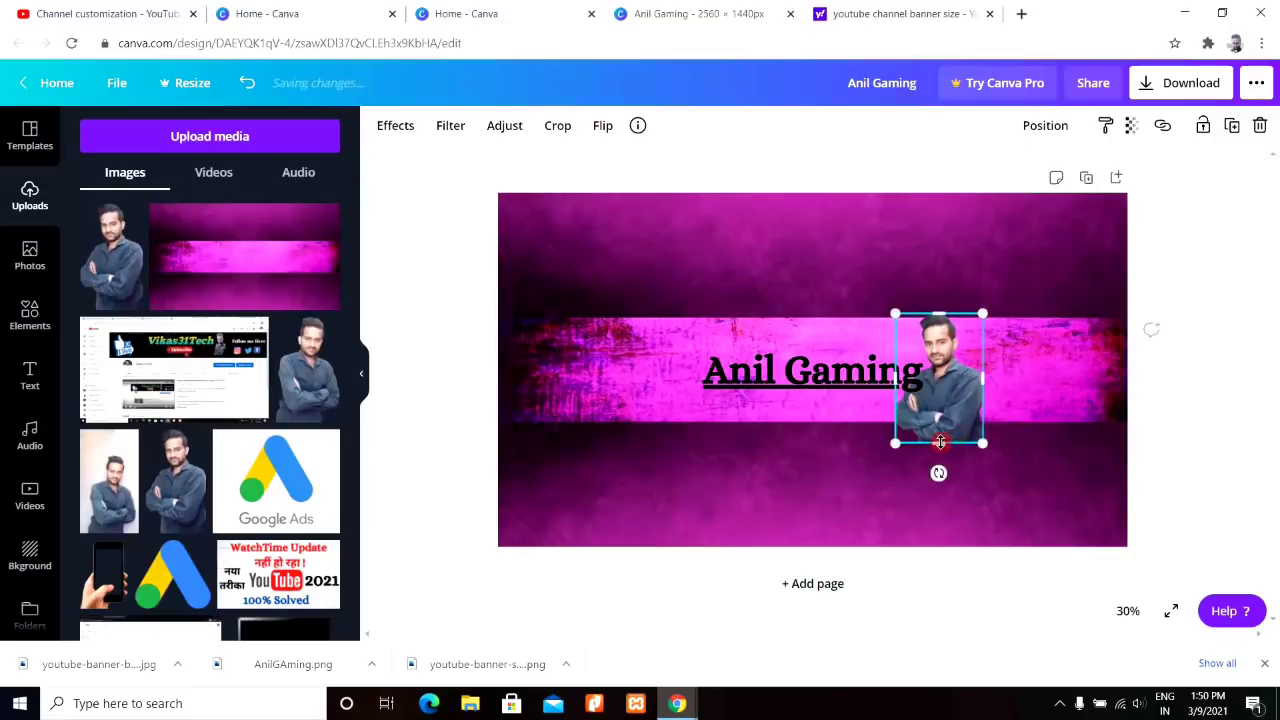
drag(940, 443, 960, 377)
drag(966, 375, 966, 379)
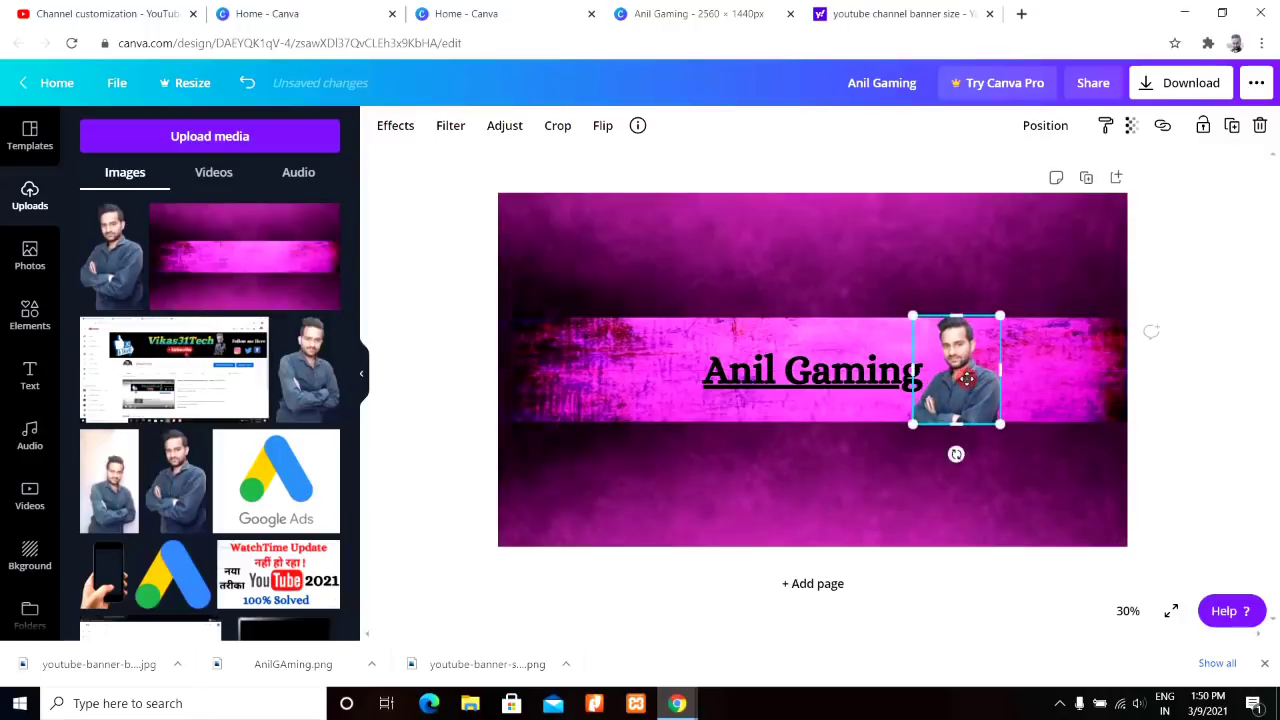
click(926, 265)
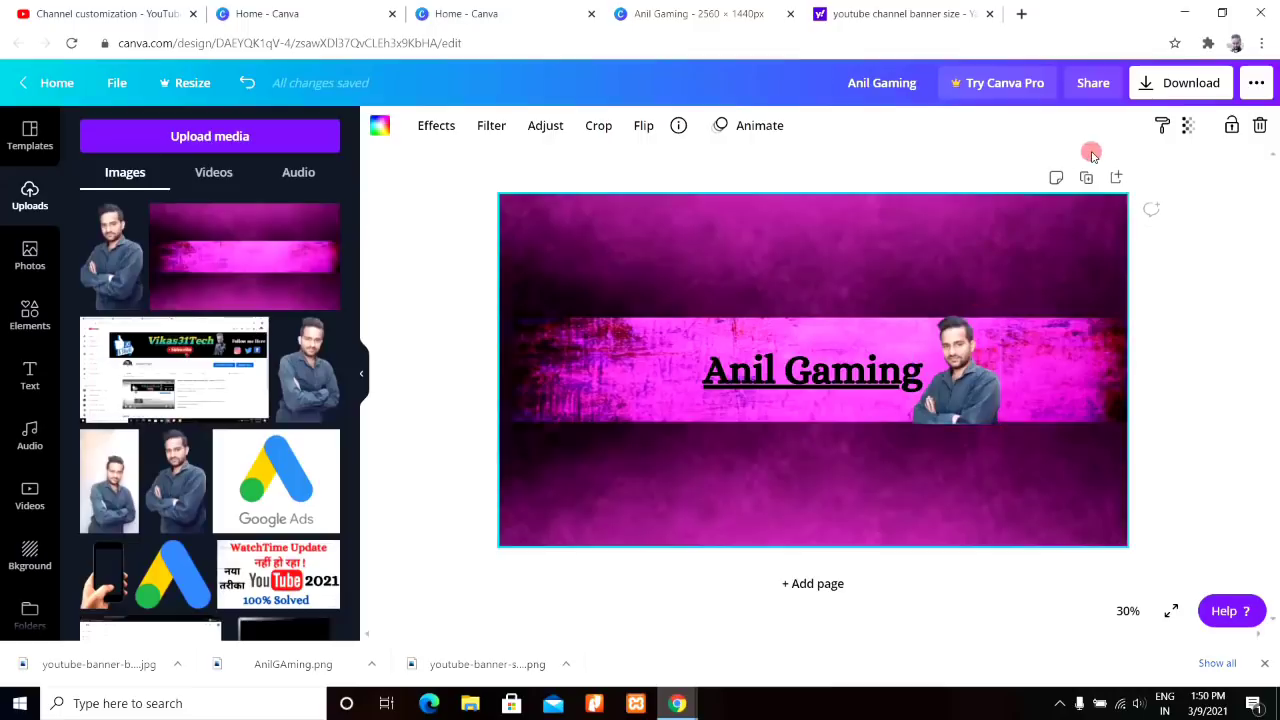
Step: Delete the portrait from the banner again
click(417, 267)
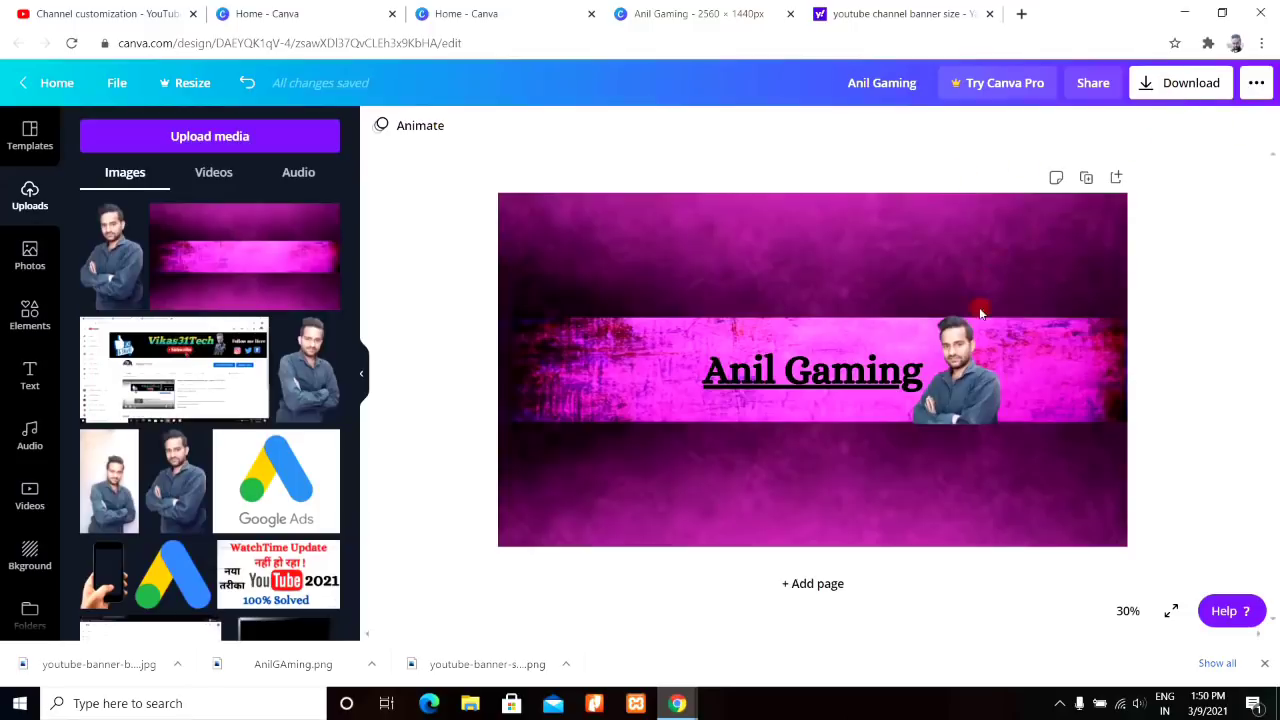
click(968, 363)
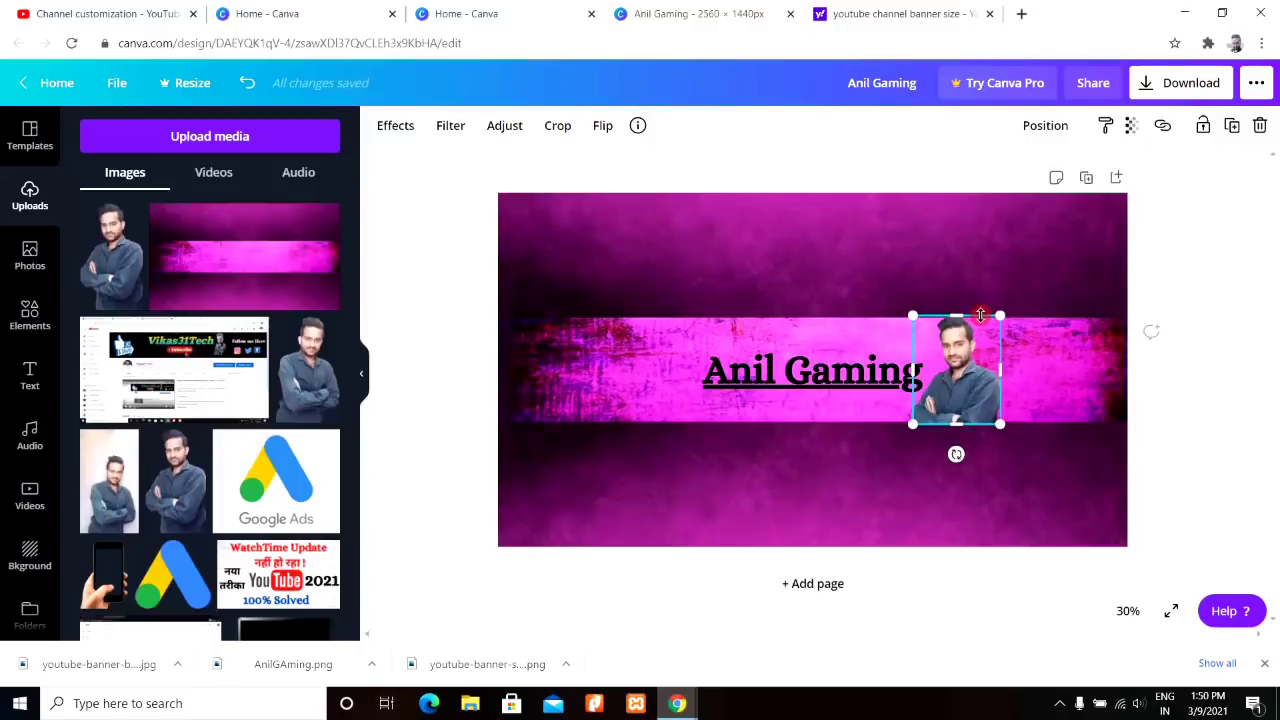
key(Delete)
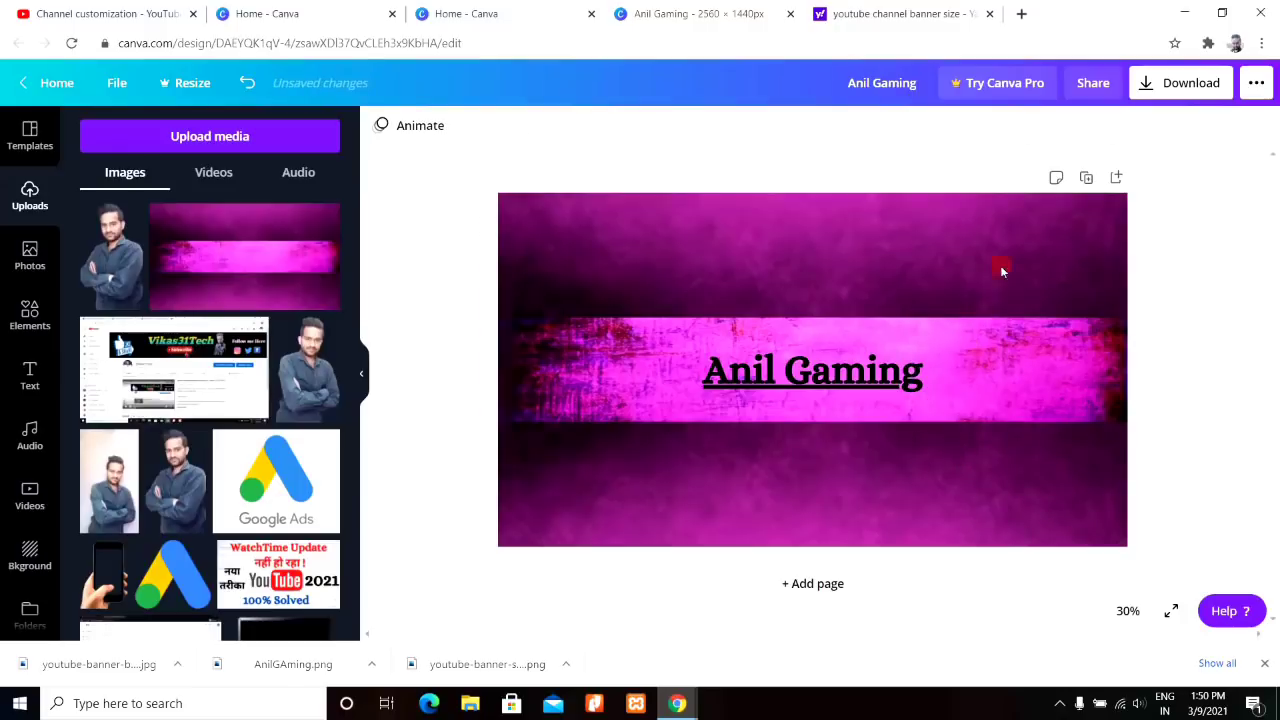
Step: Export the banner as a PNG and dismiss the download success popup
click(1182, 88)
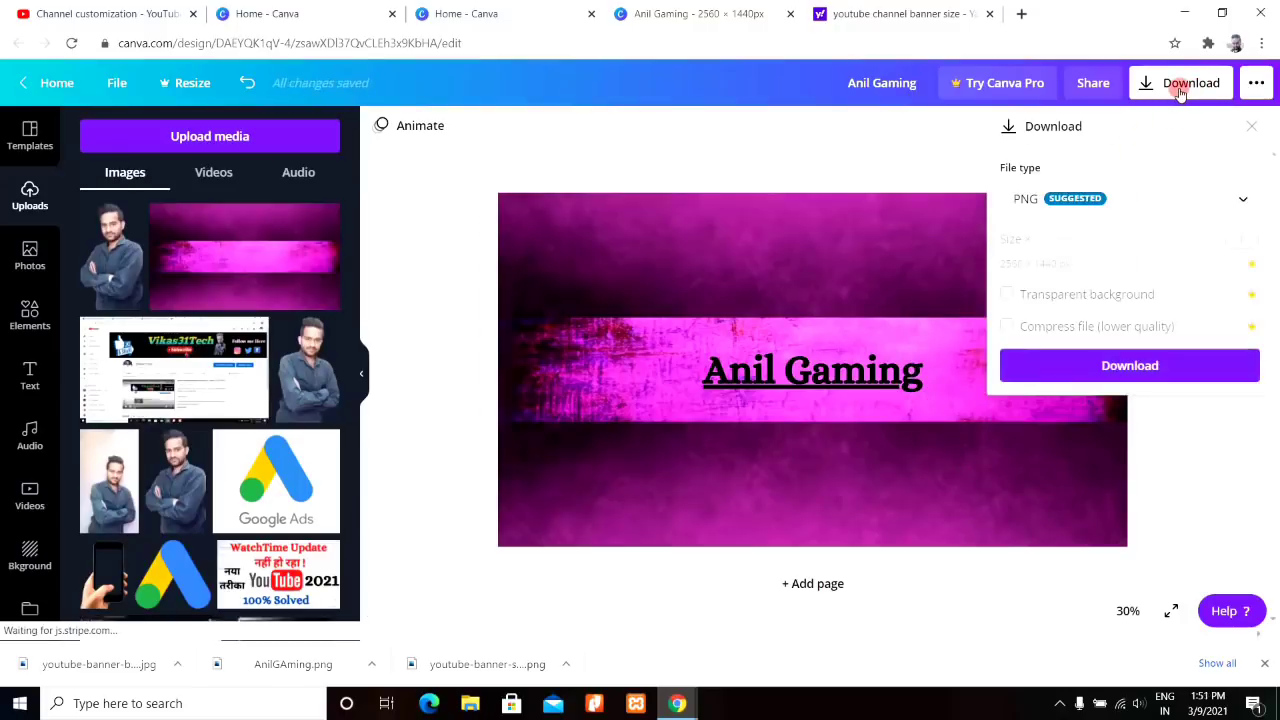
click(1128, 366)
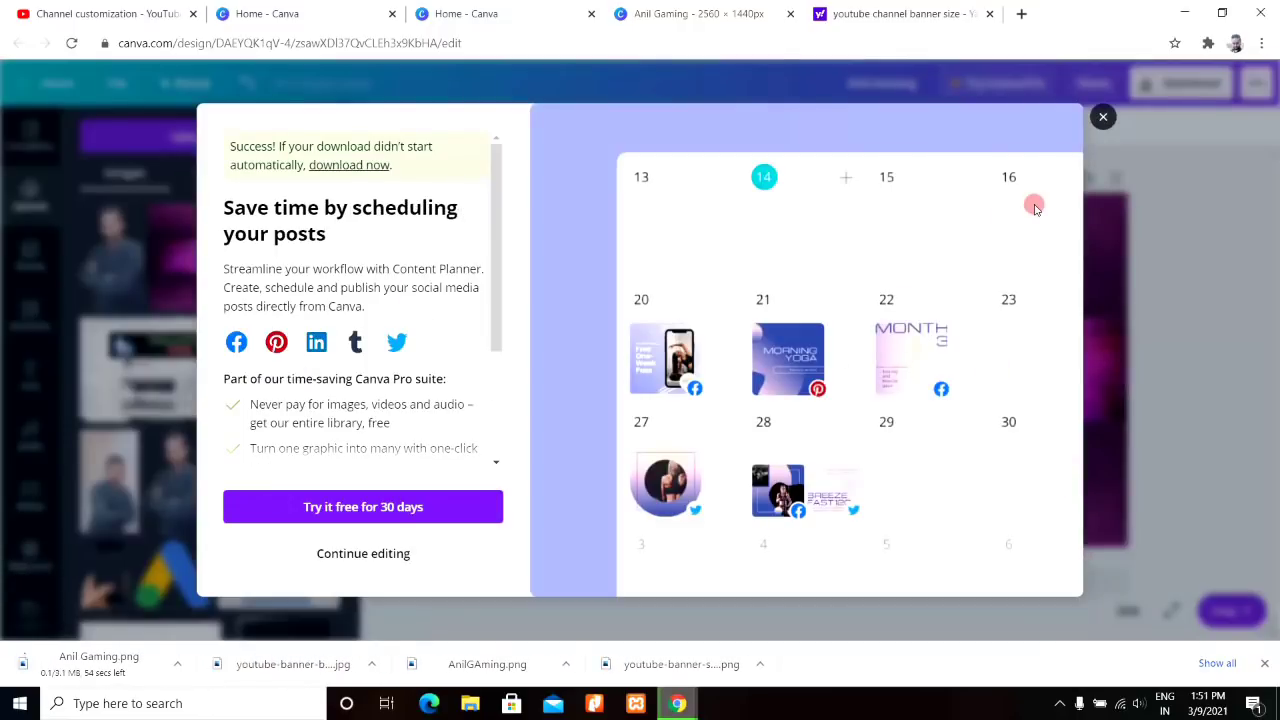
click(1103, 118)
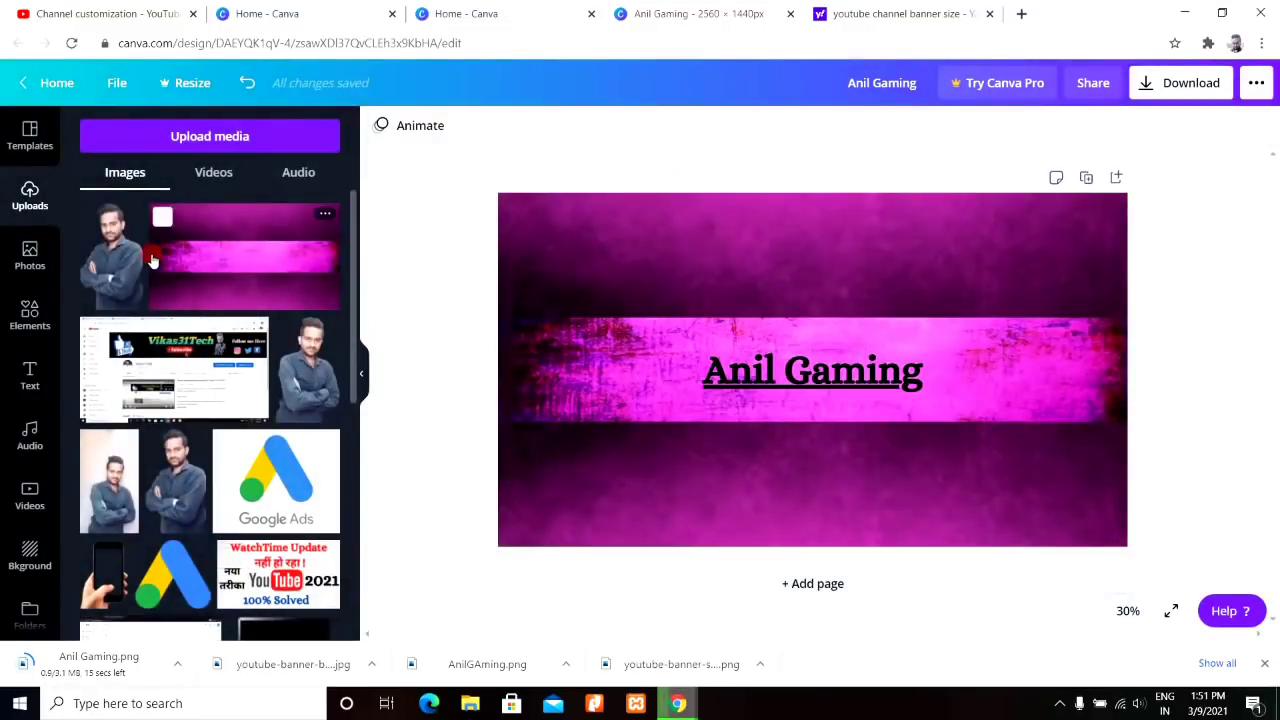
click(33, 250)
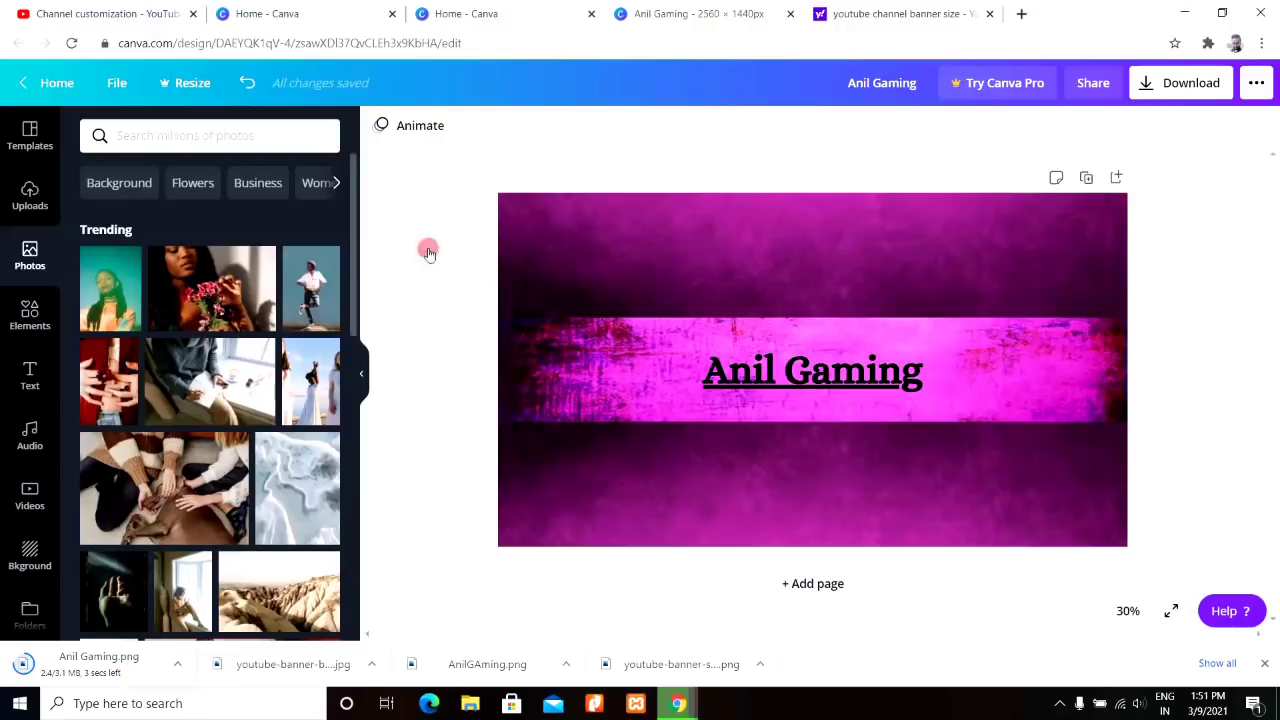
click(487, 8)
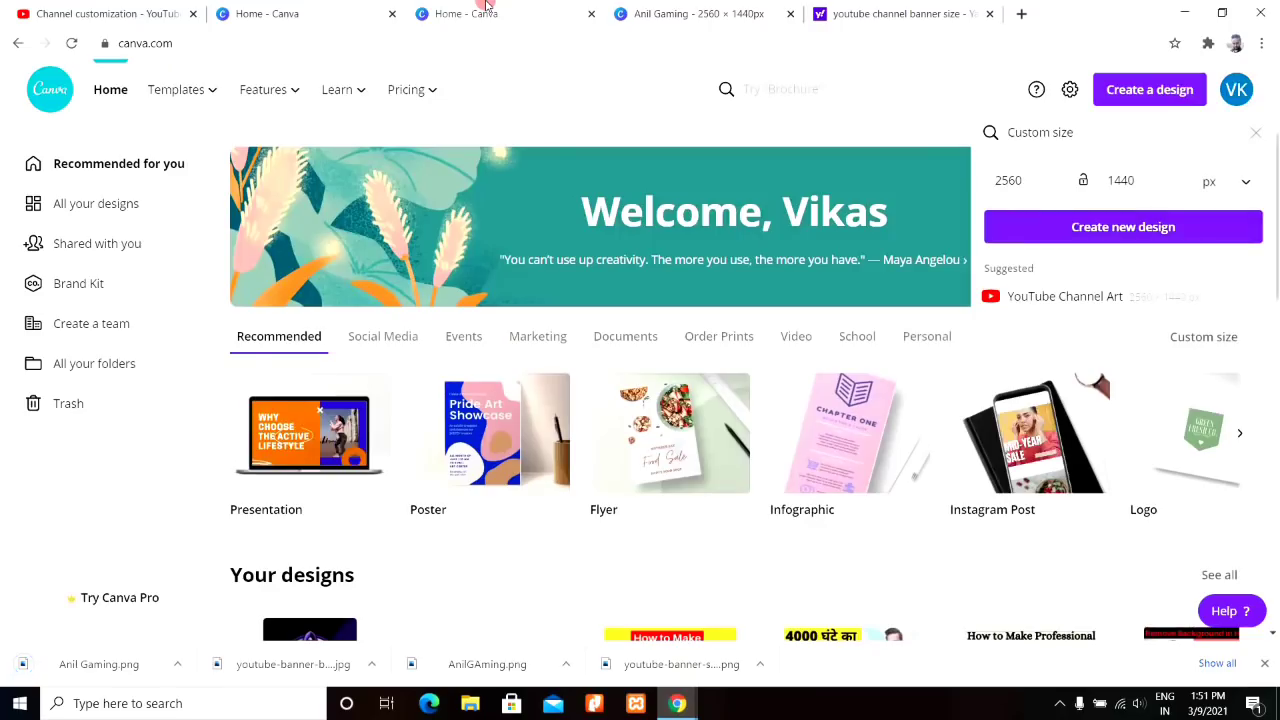
Step: Preview the downloaded banner PNG in Photos, then return to YouTube Studio's Branding page
click(630, 10)
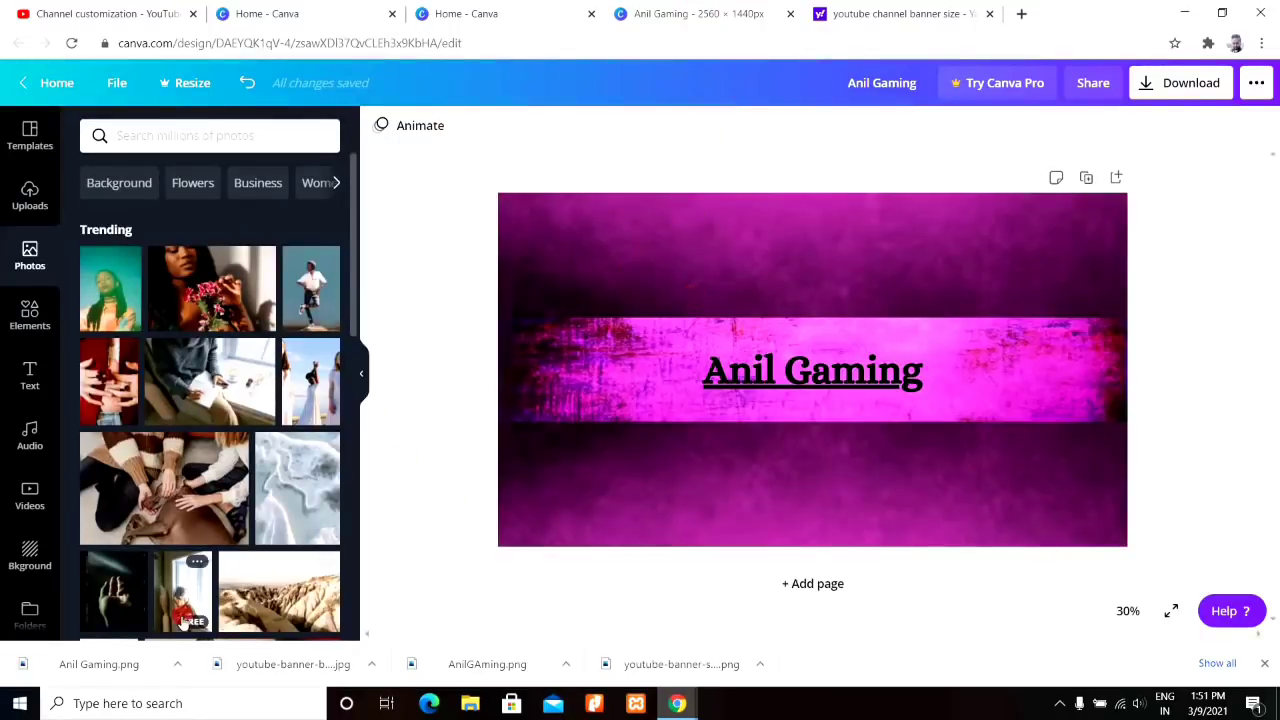
click(145, 650)
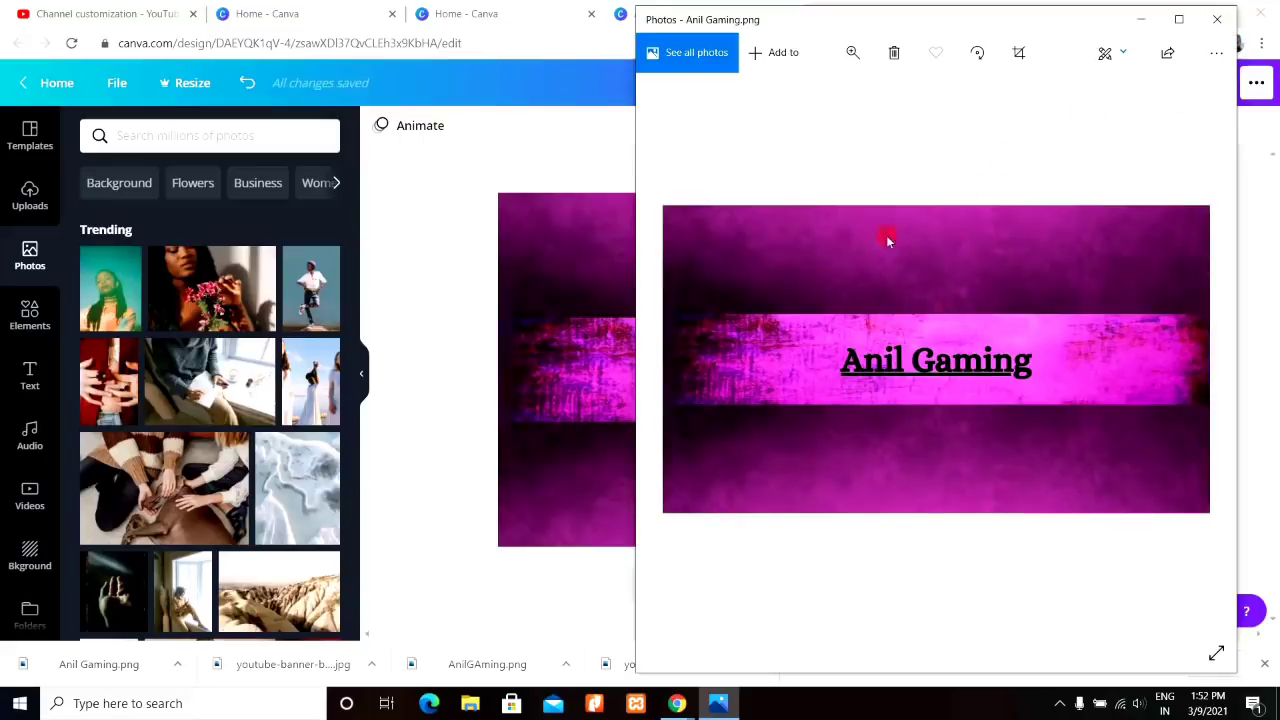
click(1215, 22)
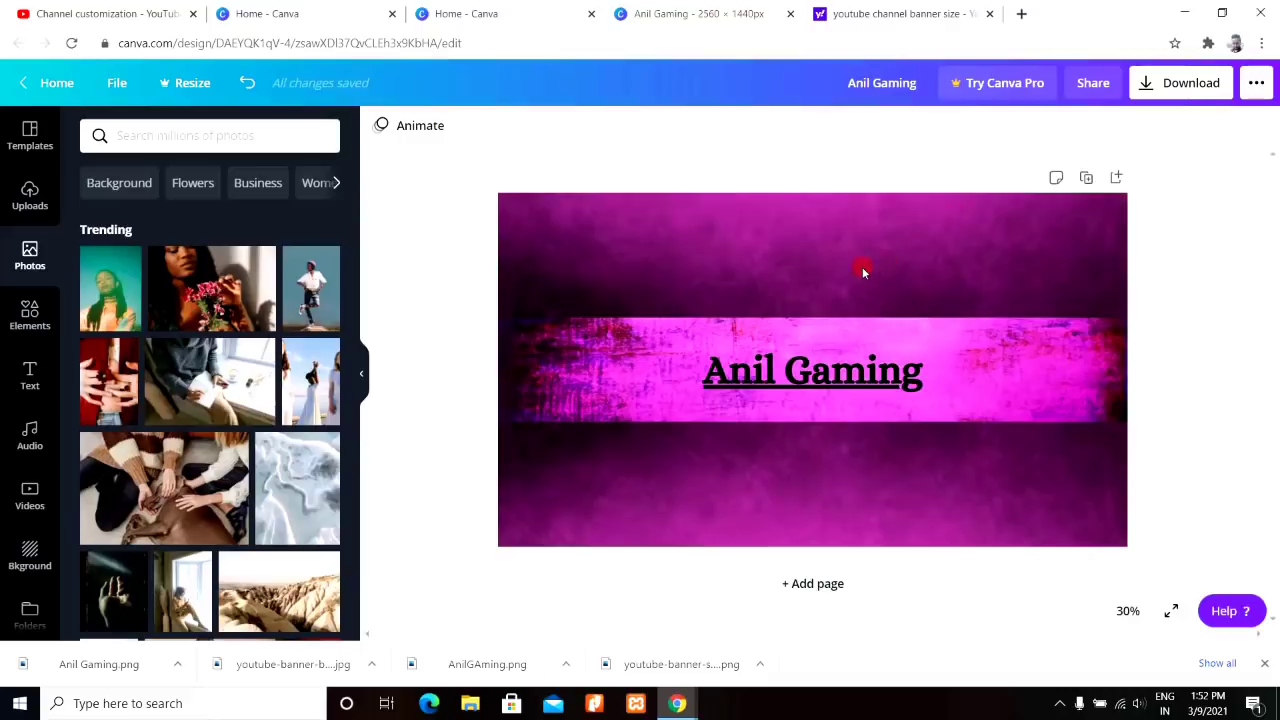
key(alt+Tab)
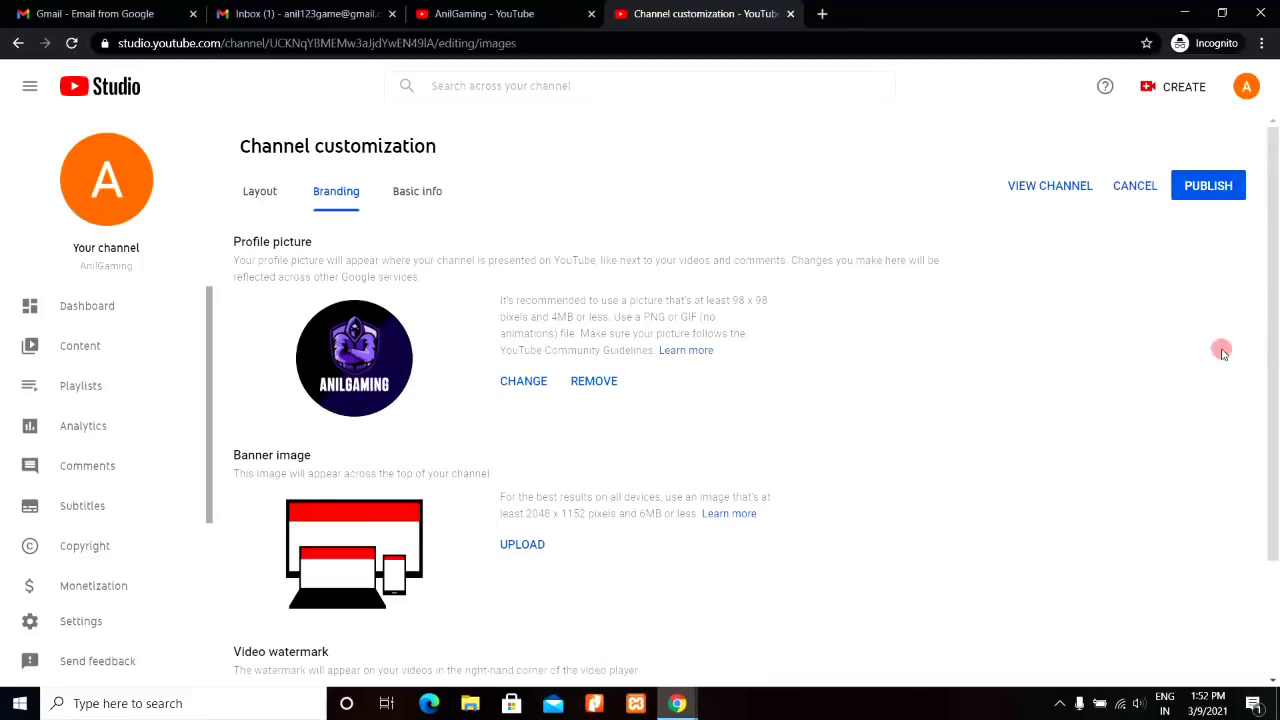
Step: Upload the downloaded banner PNG as the channel banner and accept its crop
scroll(1271, 429, down, 1)
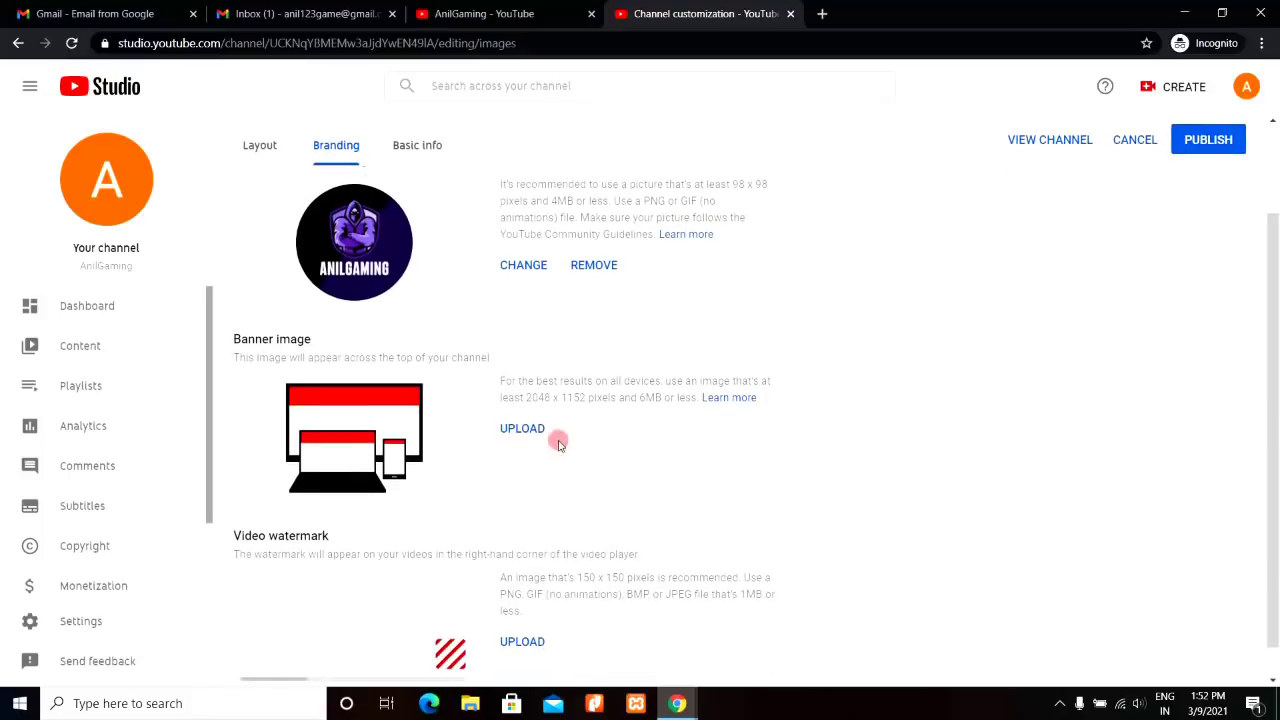
click(524, 428)
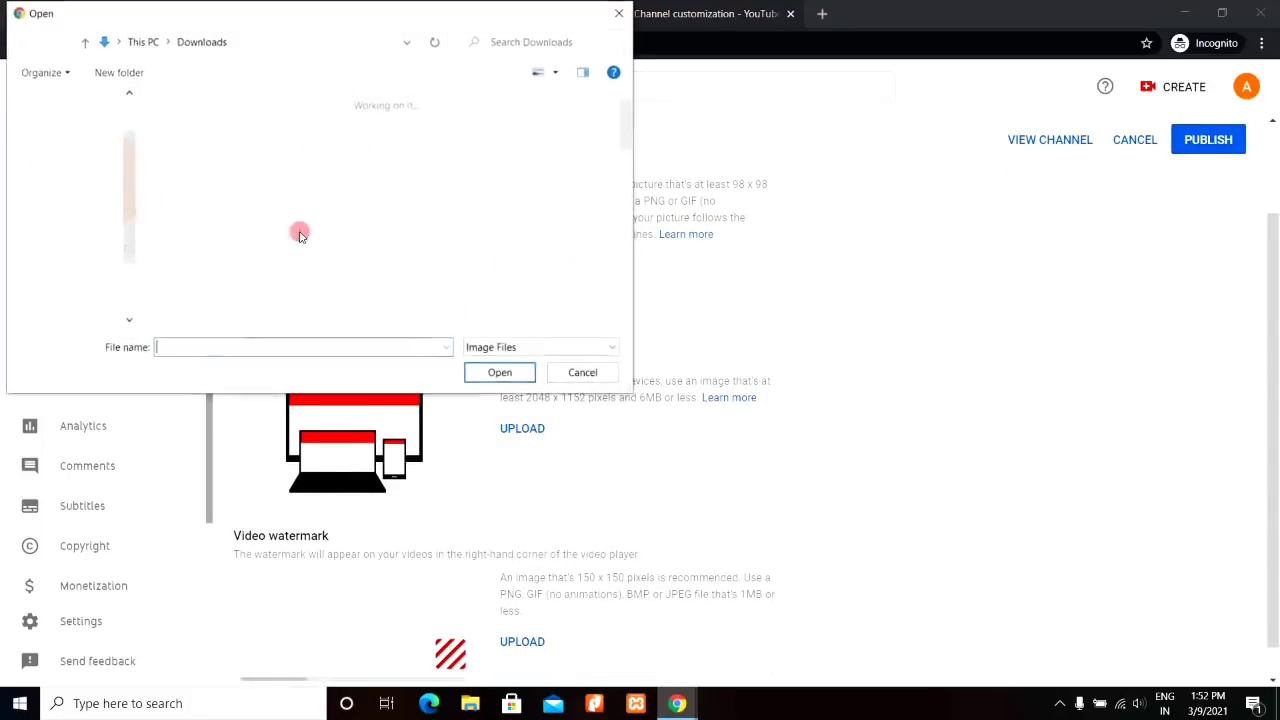
click(189, 170)
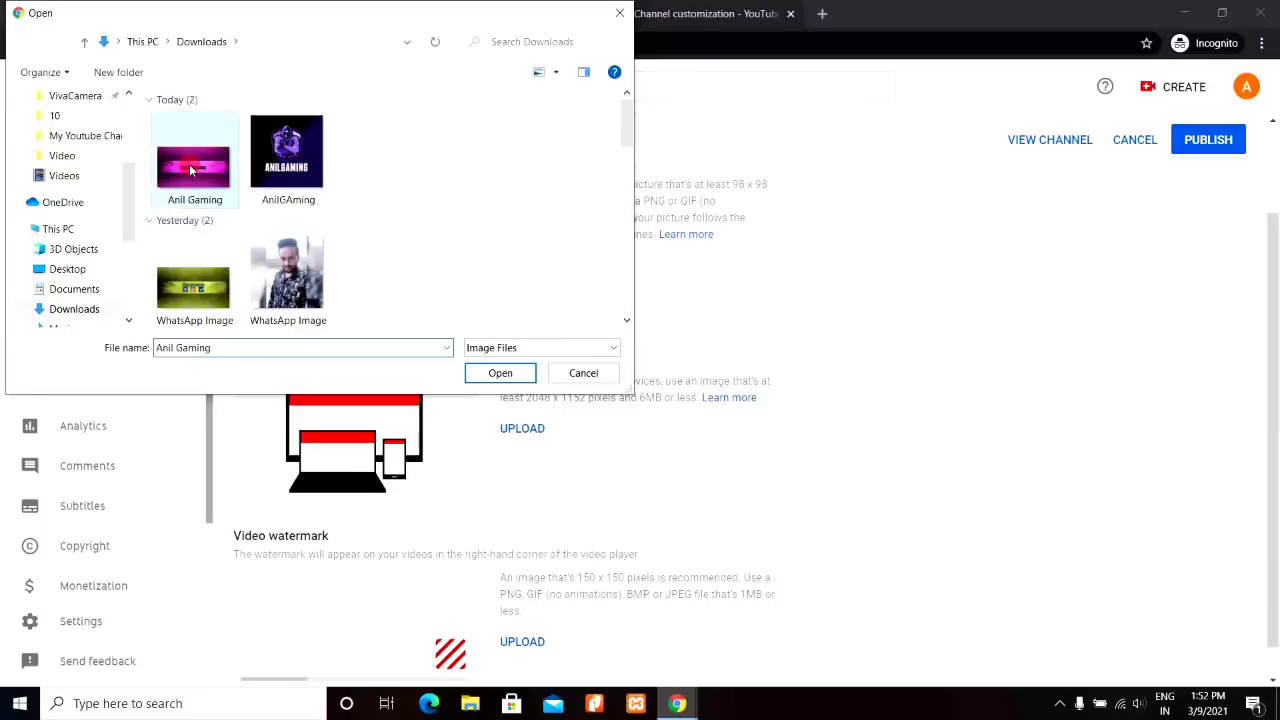
click(498, 373)
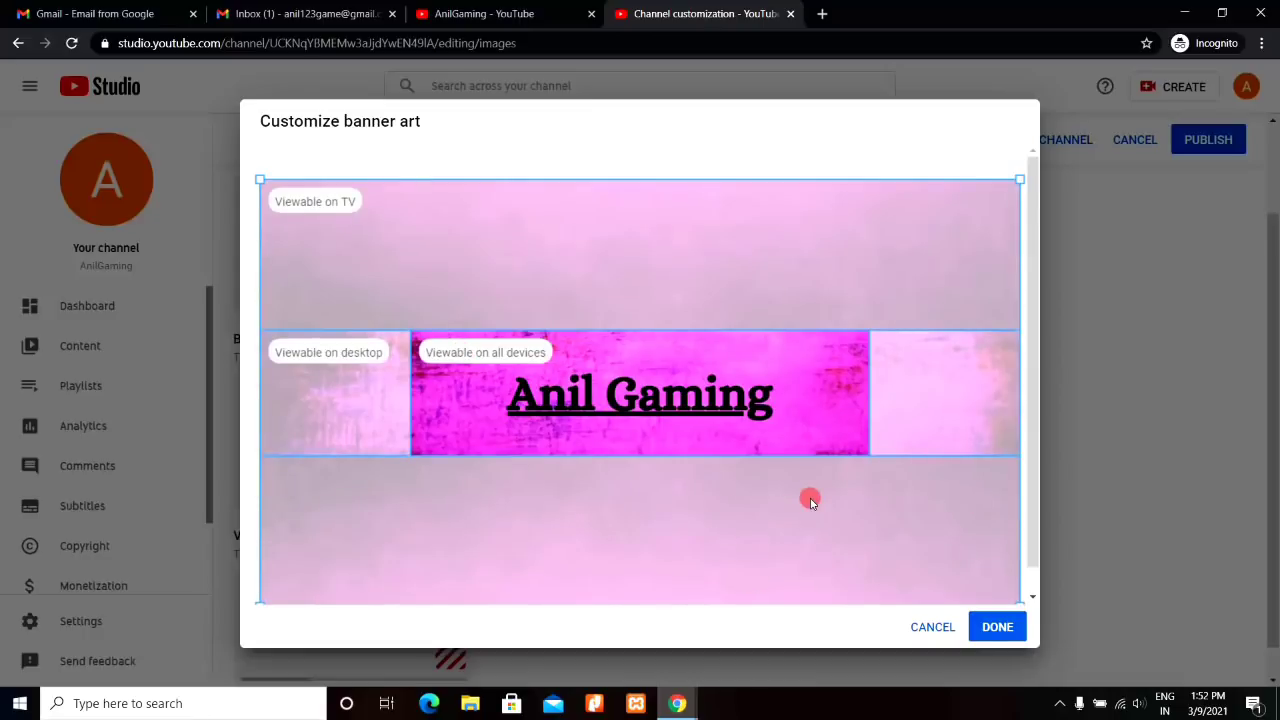
click(1005, 627)
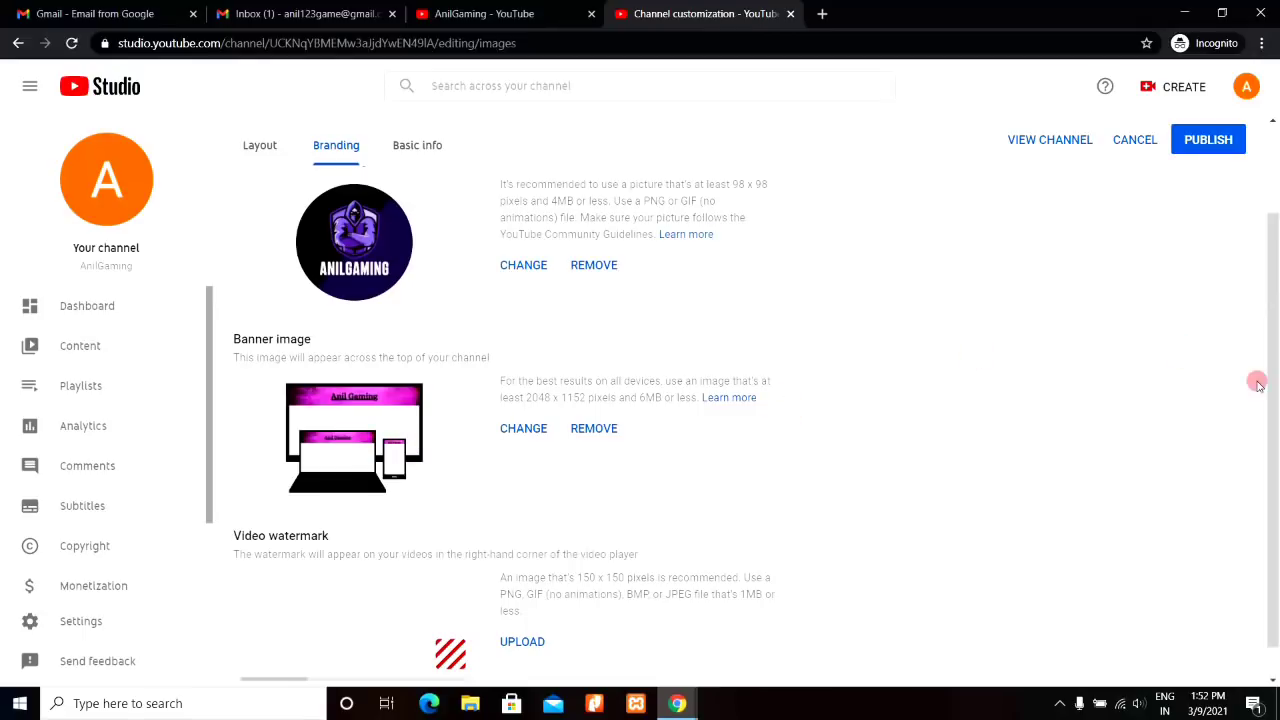
Step: Upload the green WhatsApp image as the video watermark, cropped to a small square
drag(1274, 391, 1274, 486)
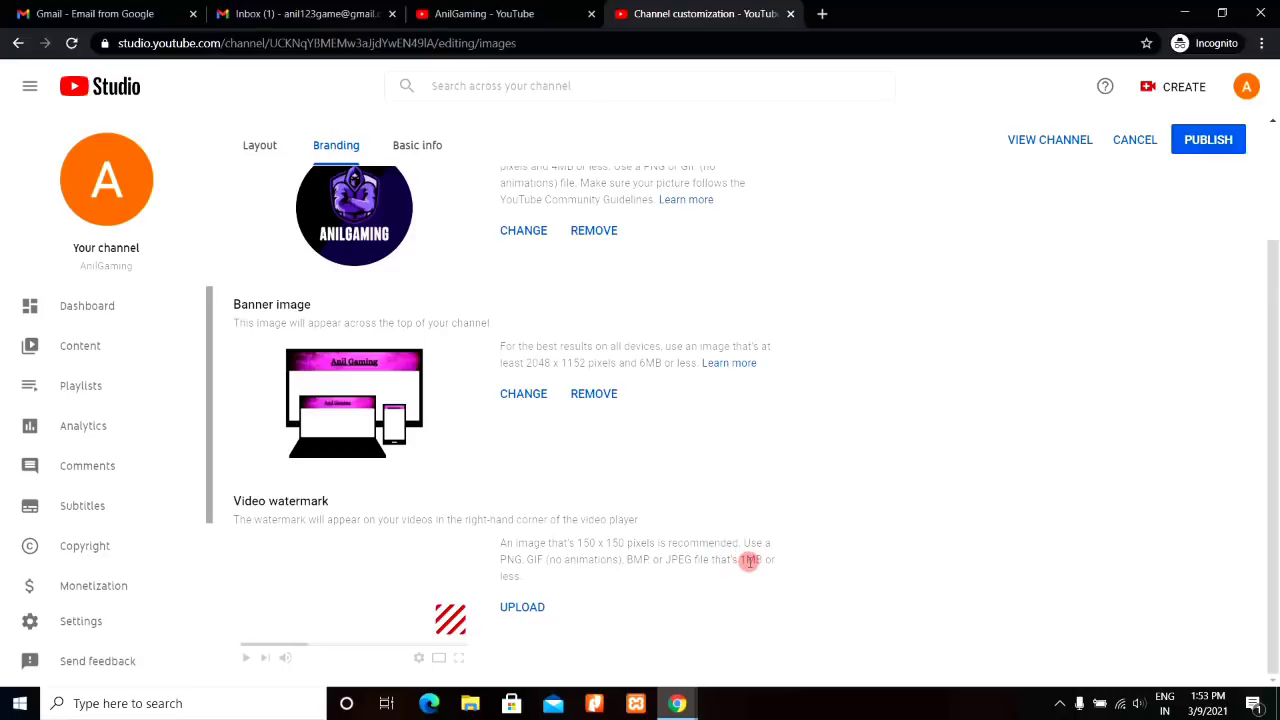
click(524, 608)
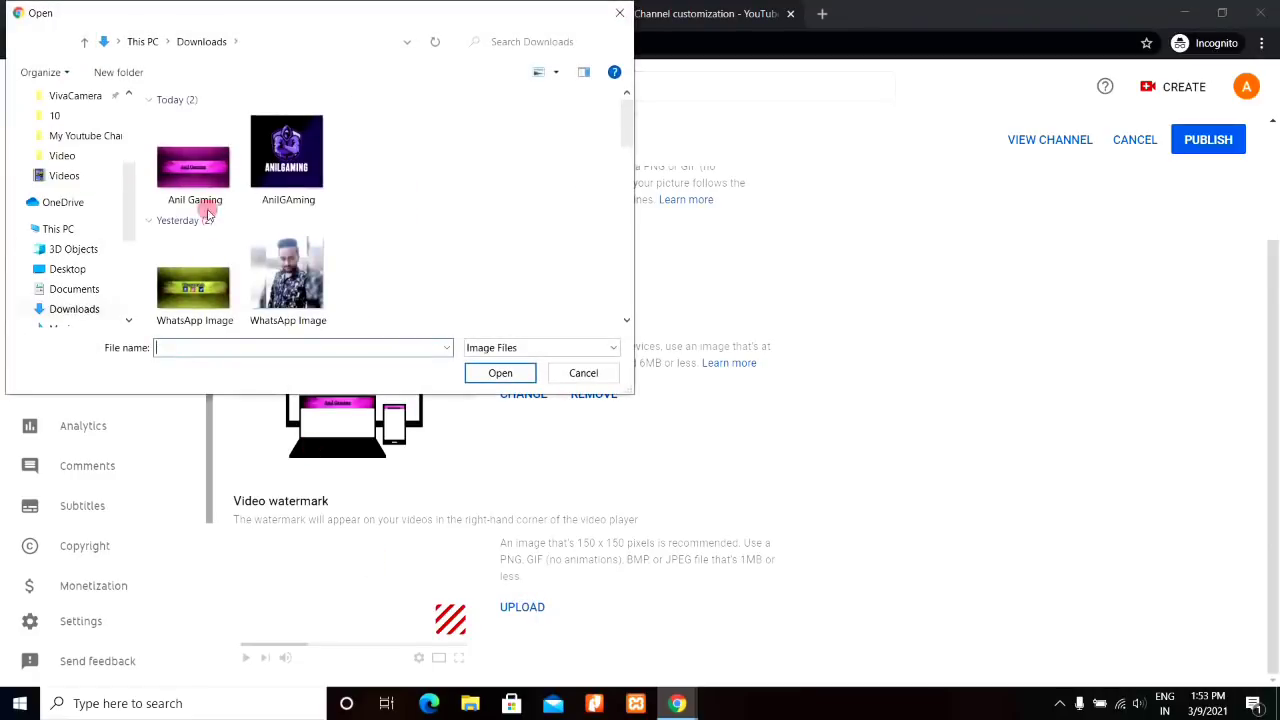
click(212, 180)
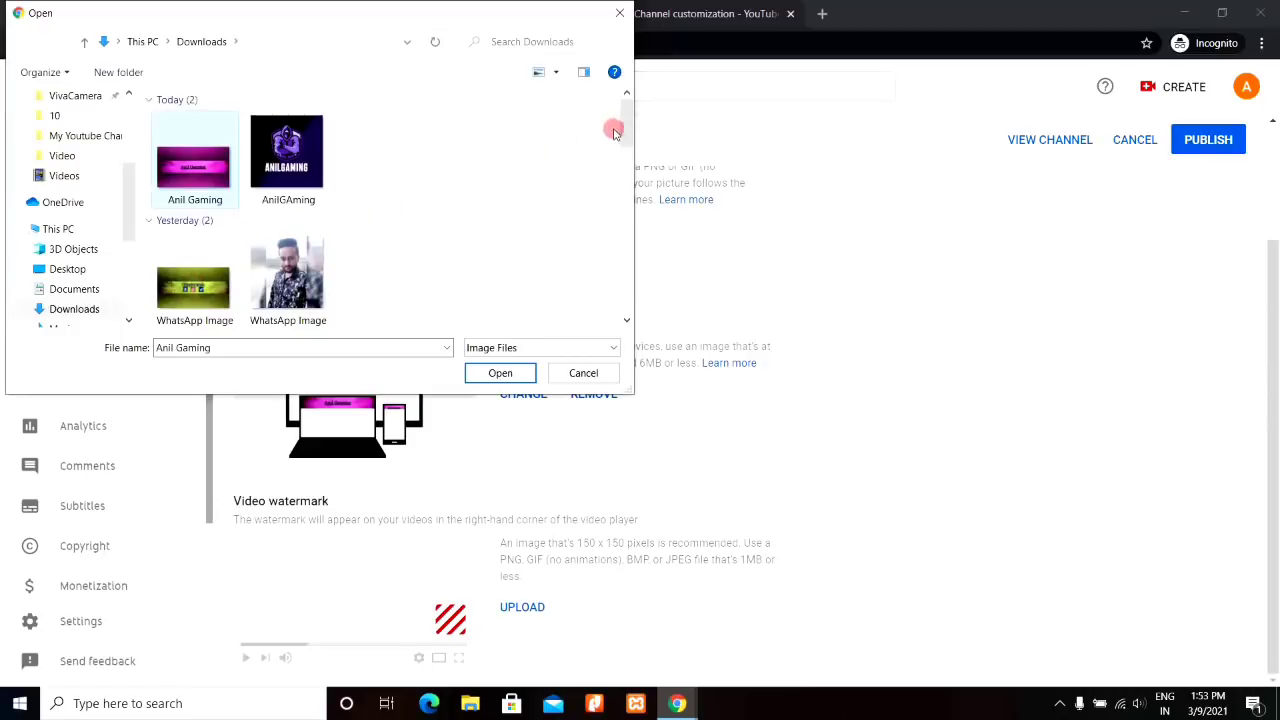
mouse_move(630, 126)
mouse_down()
mouse_move(631, 185)
mouse_move(615, 137)
mouse_up()
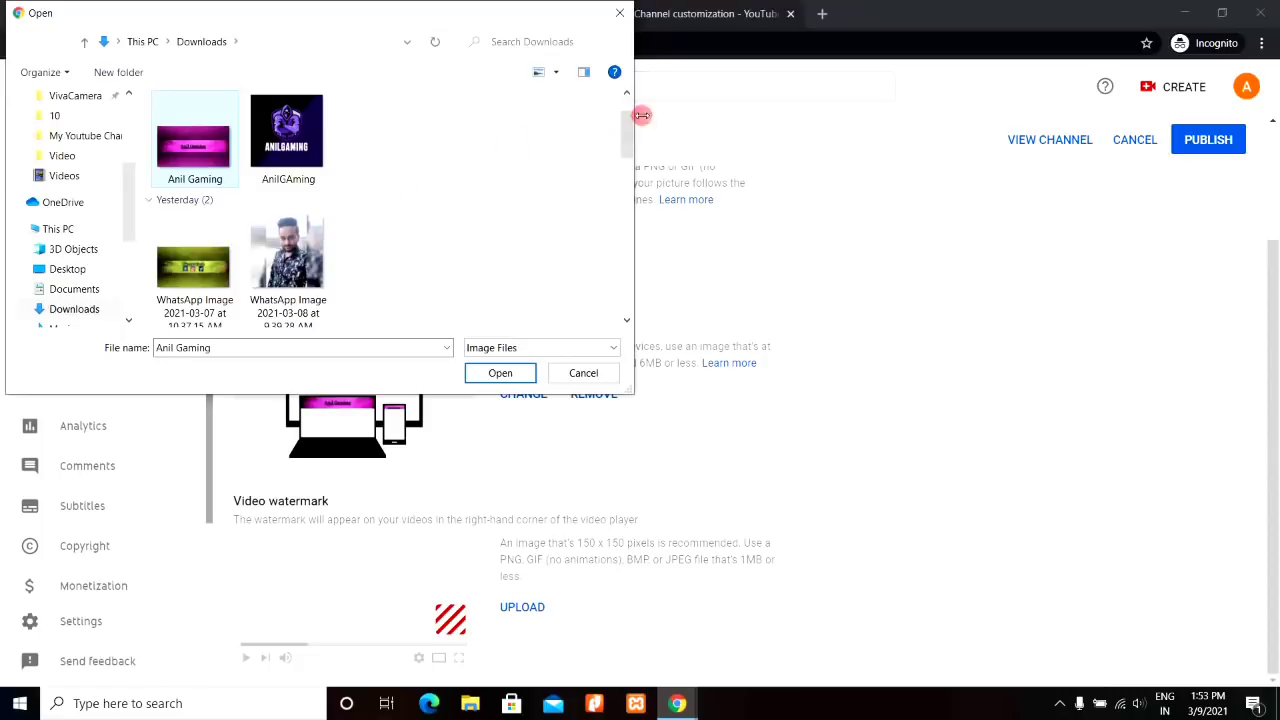
click(222, 260)
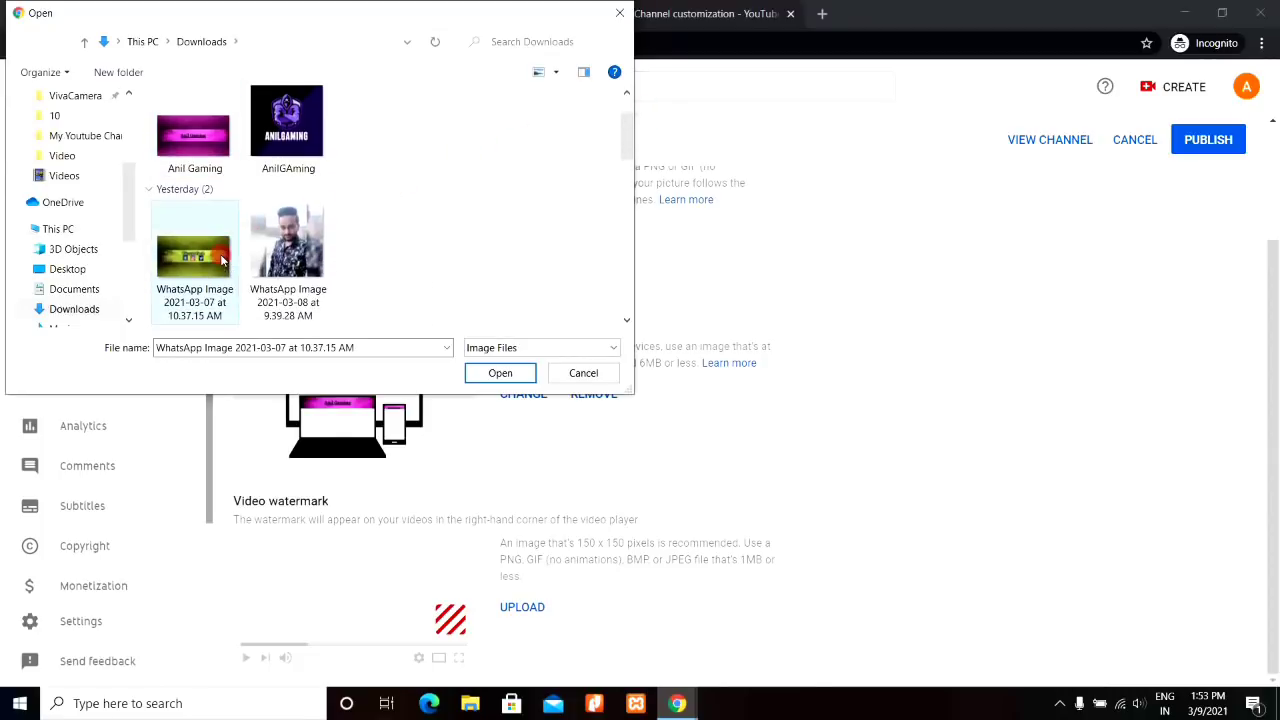
click(500, 373)
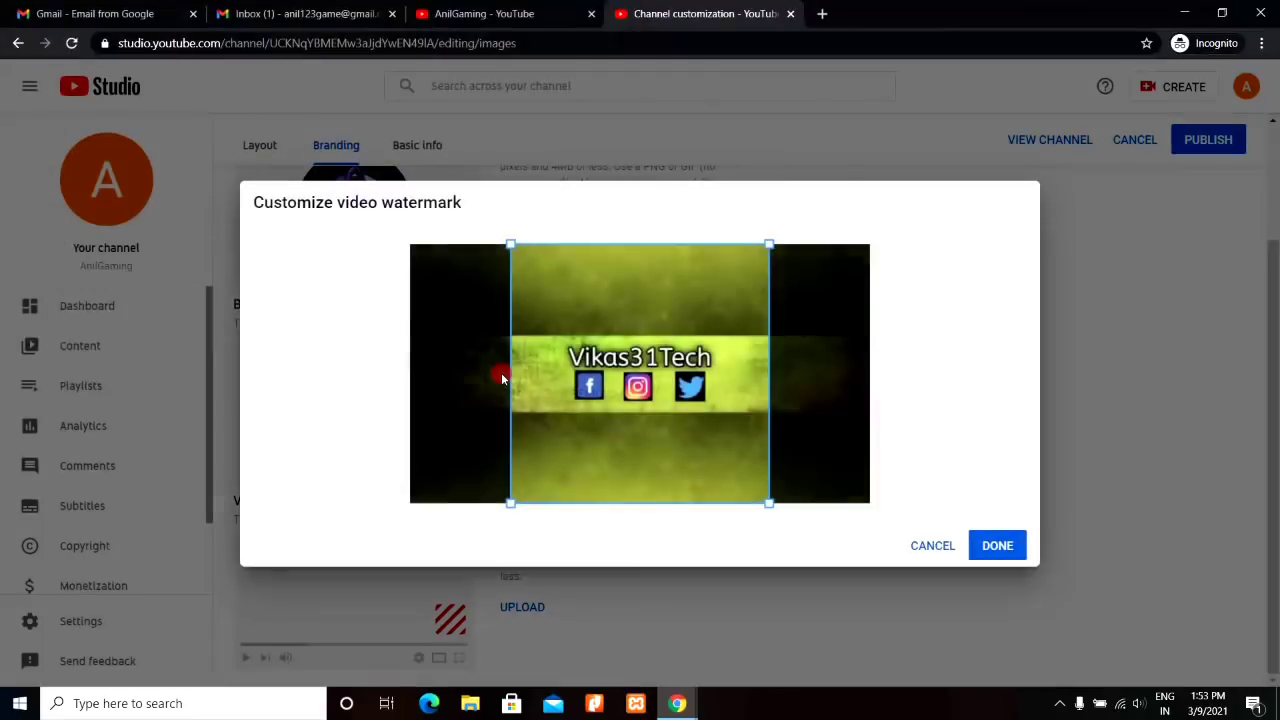
drag(511, 244, 572, 357)
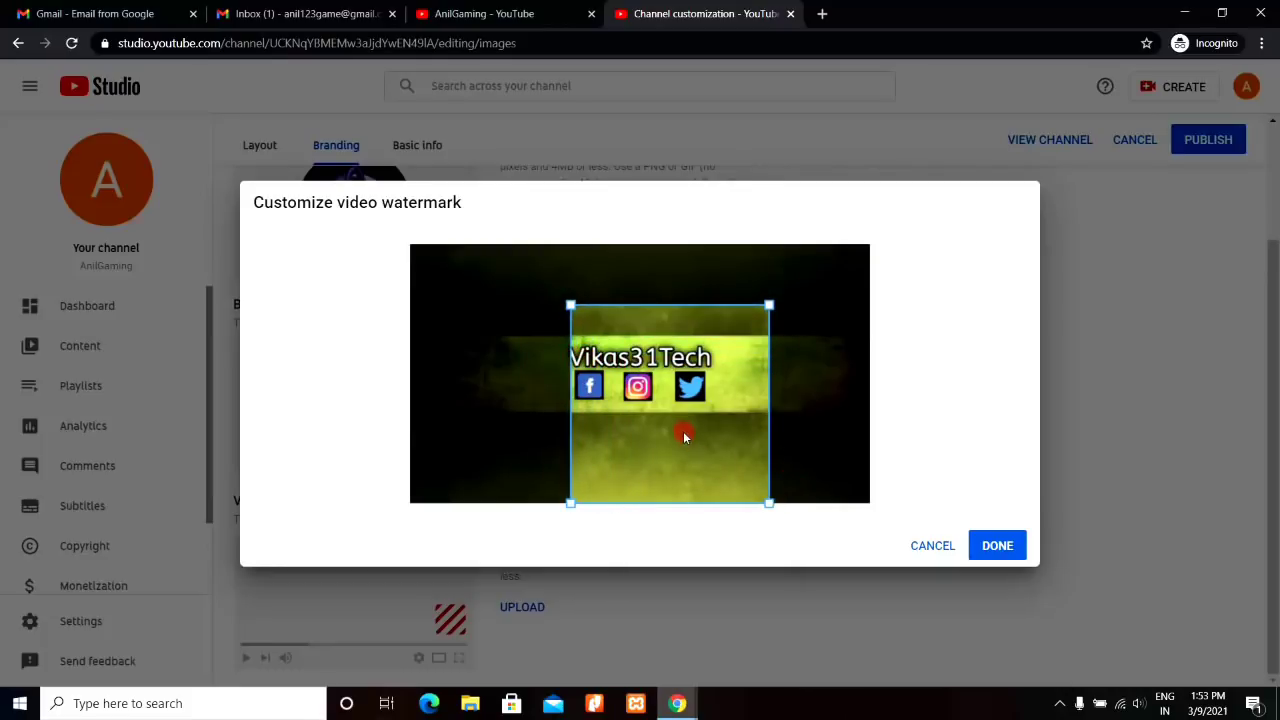
drag(769, 502, 681, 415)
click(997, 545)
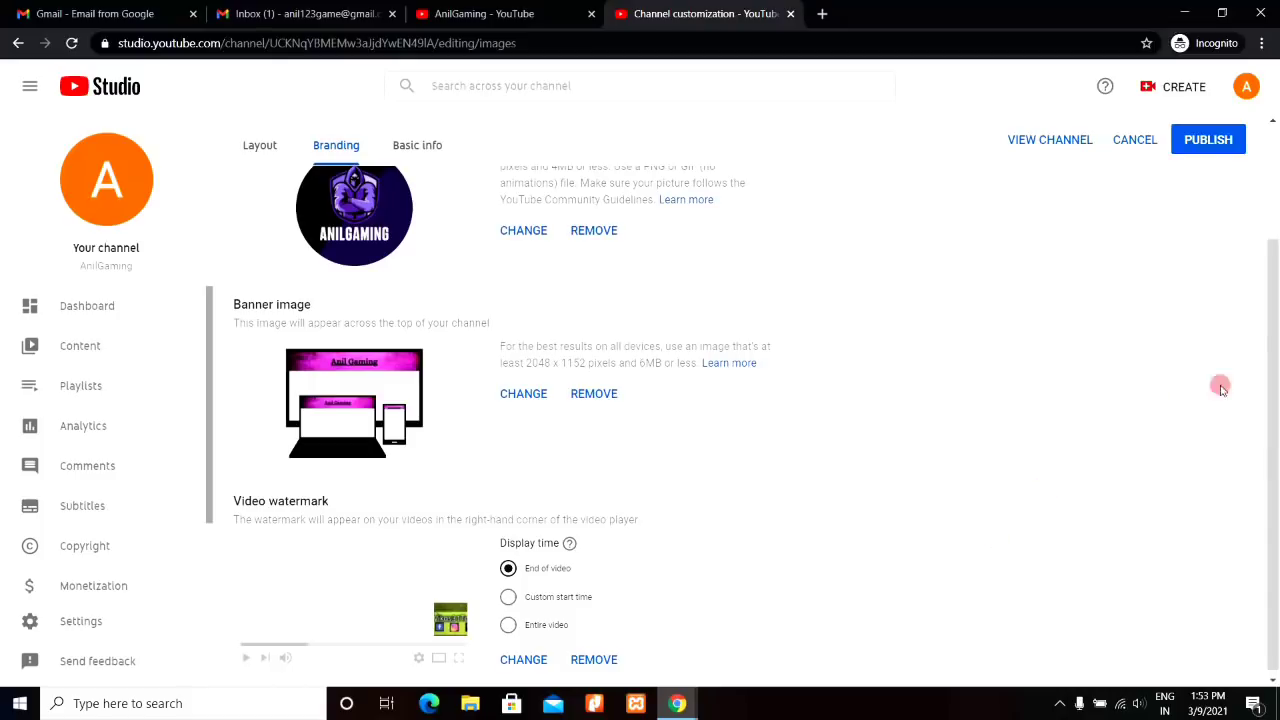
Step: Set the watermark to show for the entire video, then remove the video watermark
drag(1274, 365, 1274, 402)
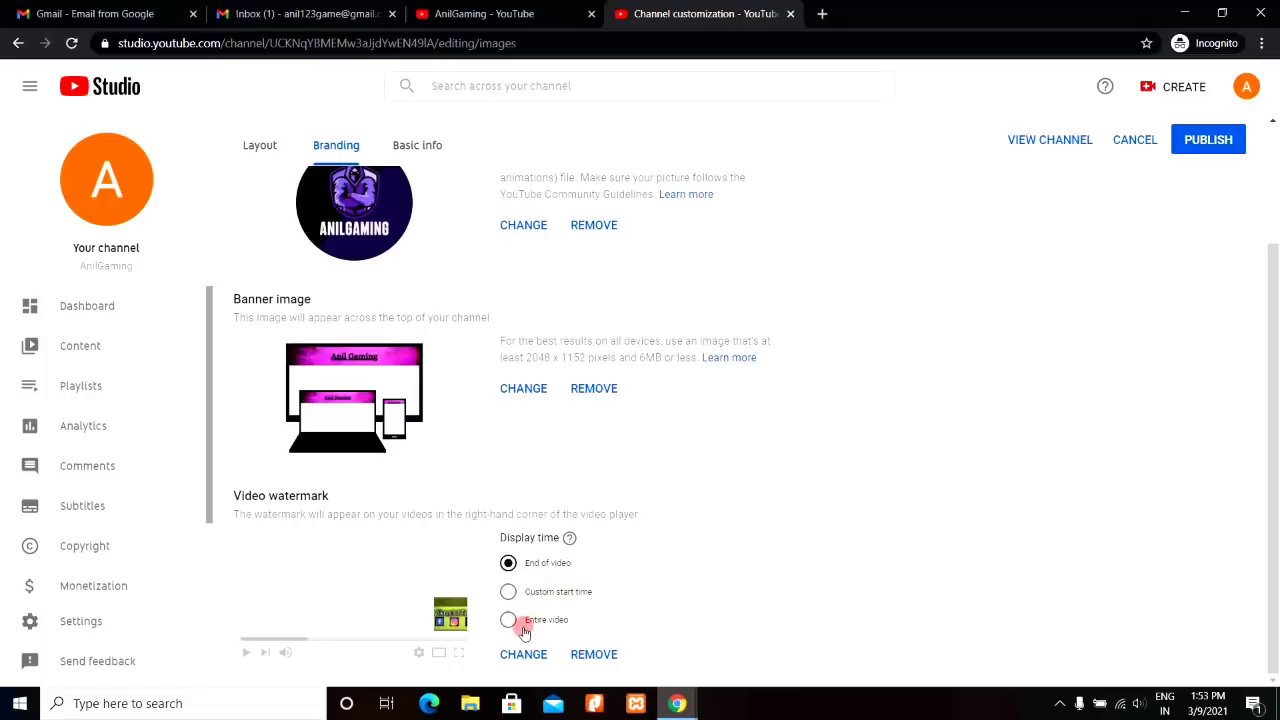
click(509, 621)
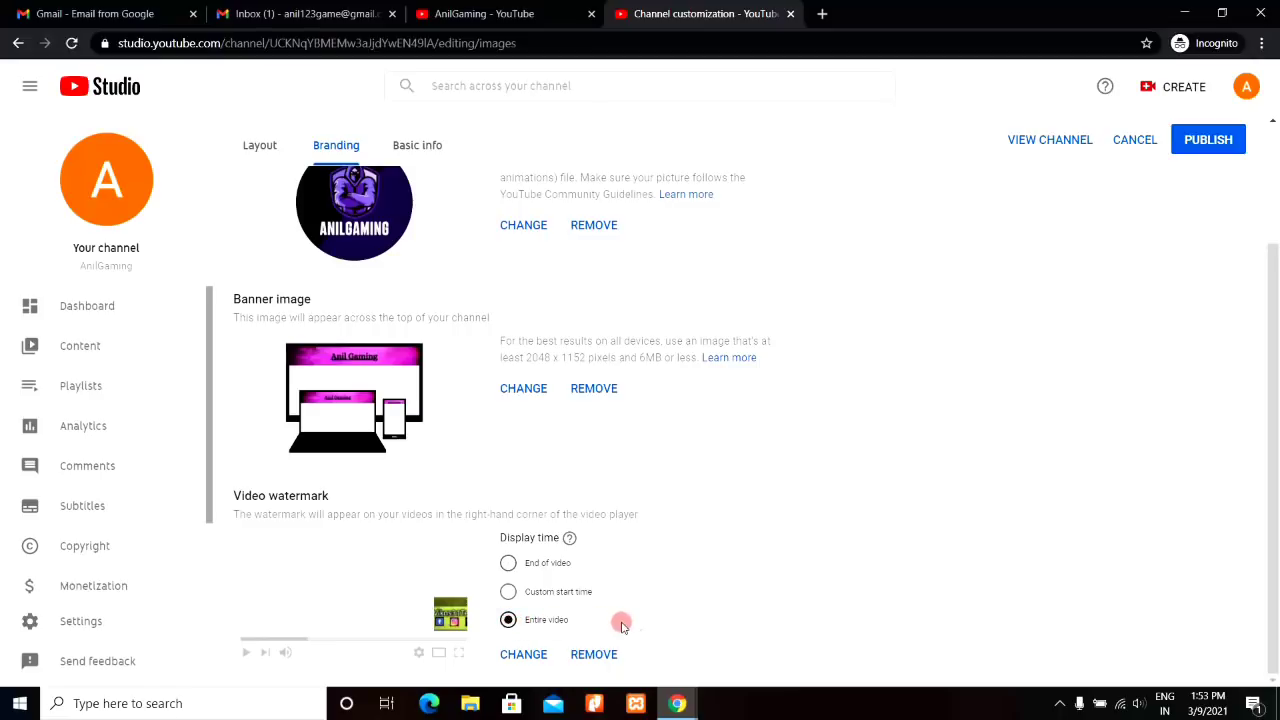
click(525, 656)
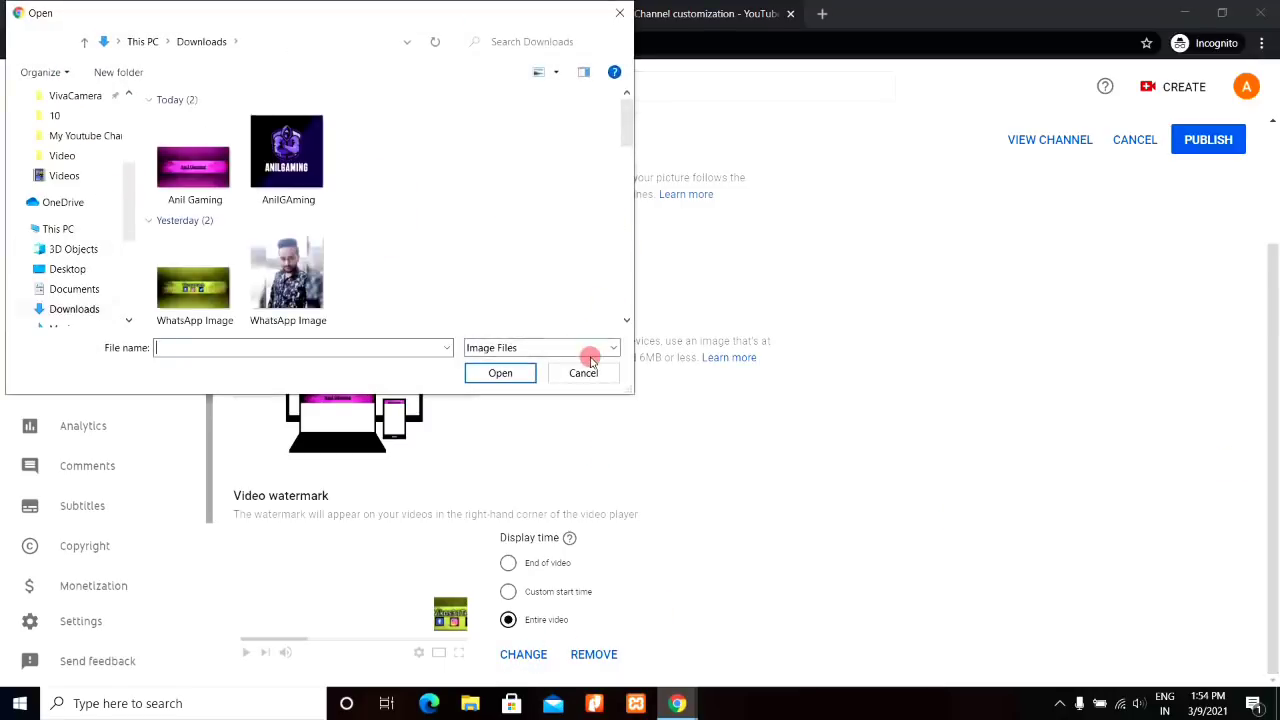
click(584, 372)
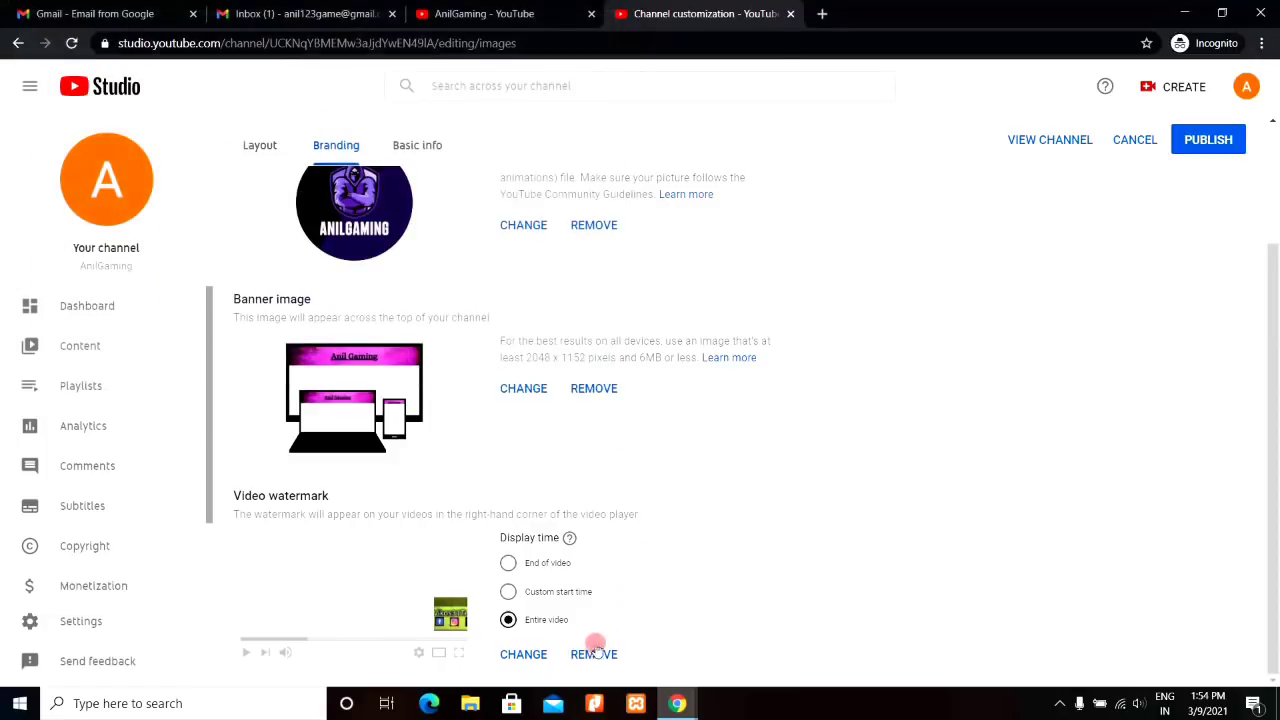
click(594, 654)
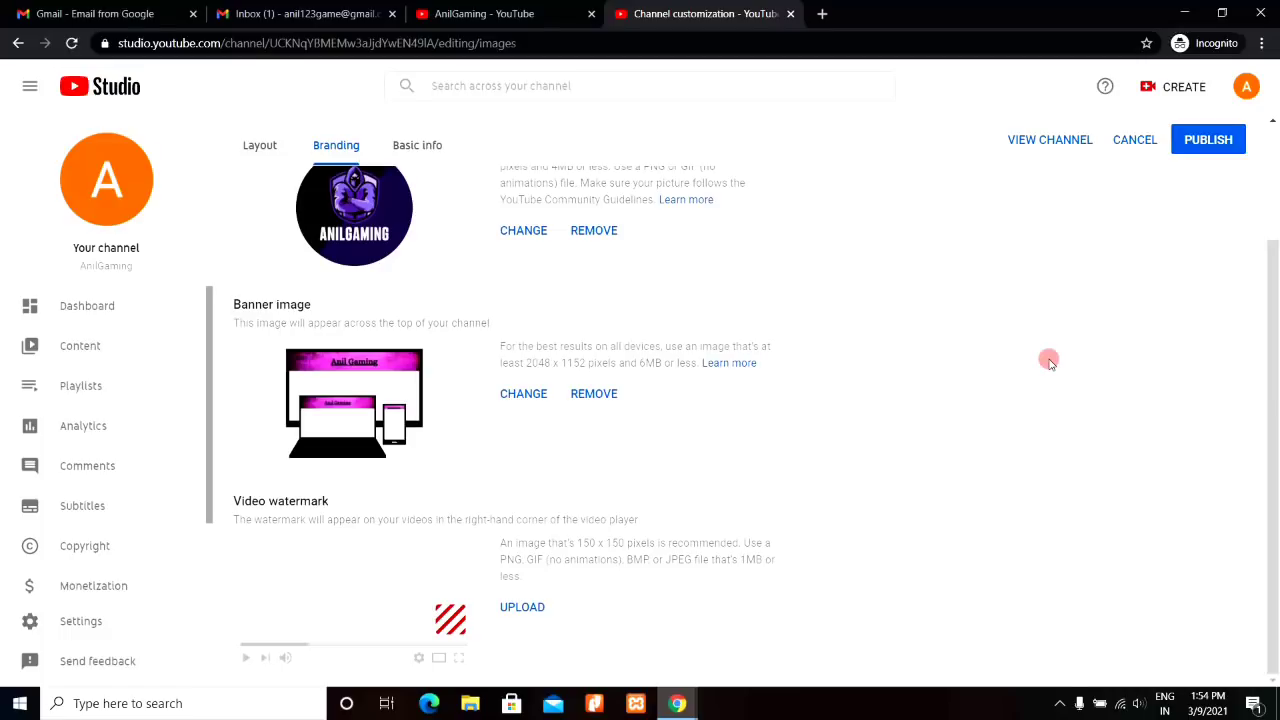
scroll(1048, 361, up, 3)
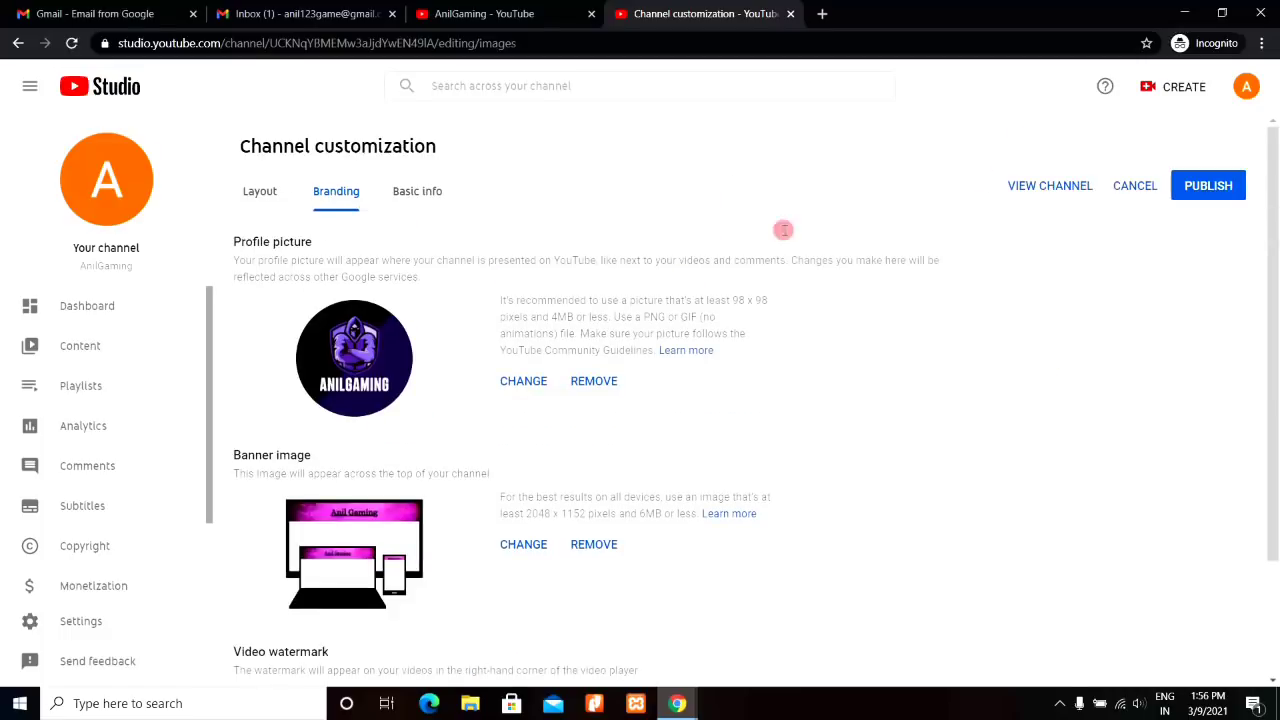
Step: Publish the branding changes, view the channel page, and return to channel customization
click(1192, 189)
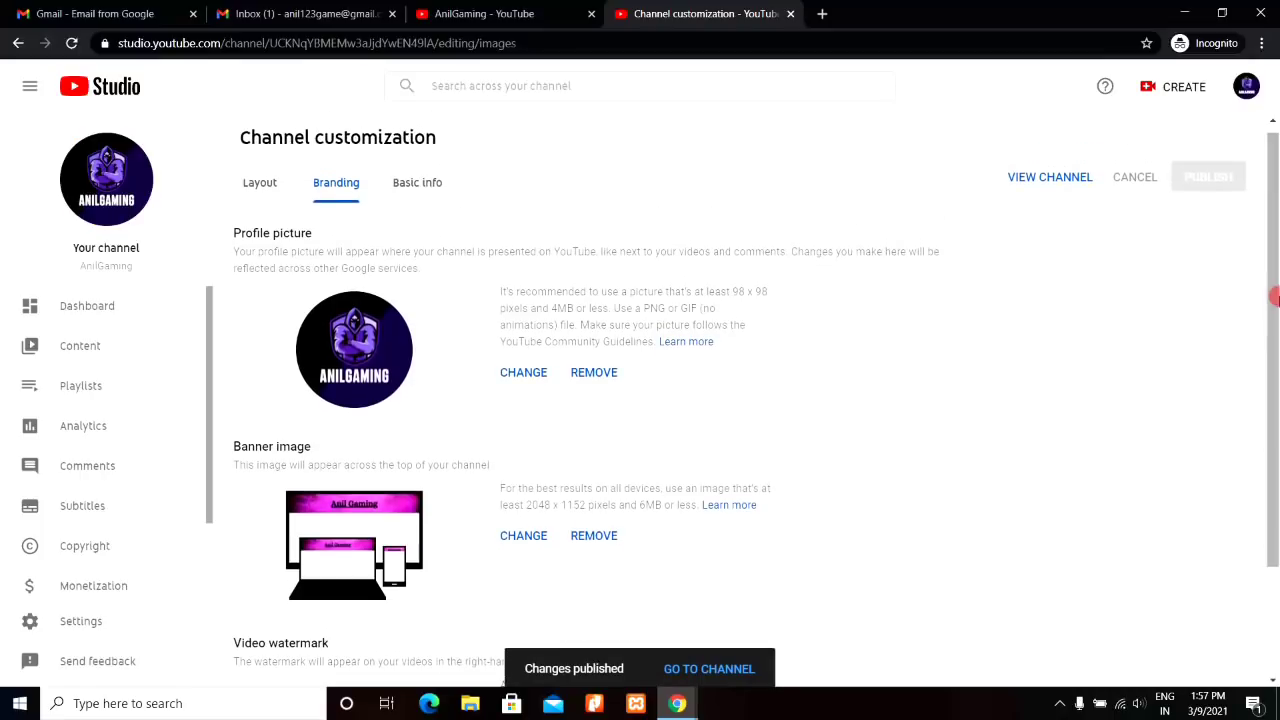
click(709, 669)
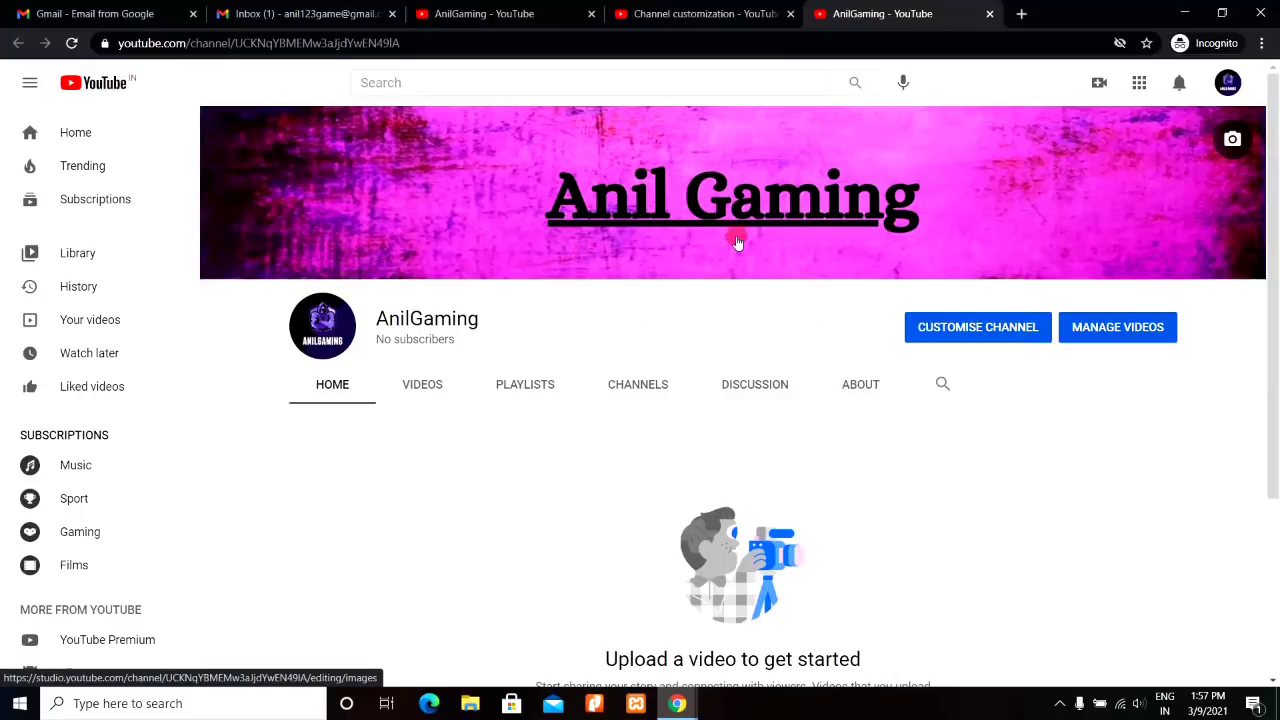
click(743, 15)
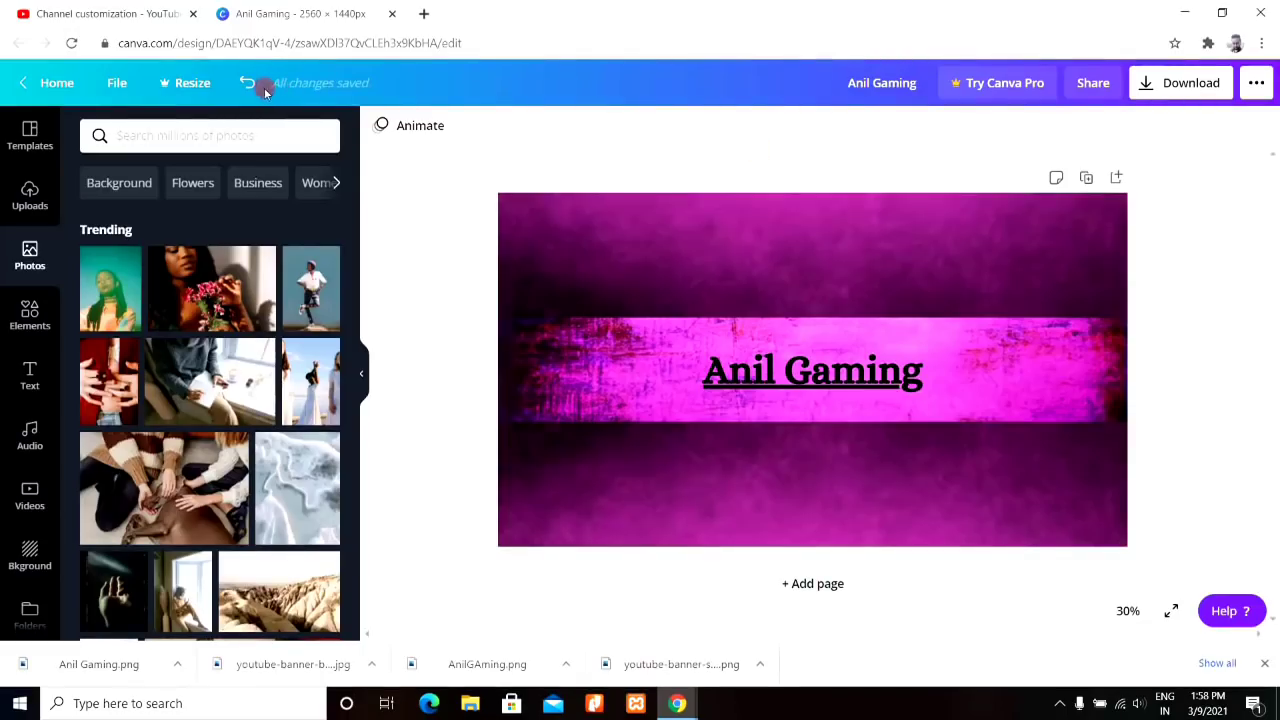
Step: Undo the last banner change and start a new blank 1920 × 1080 px design from Home
click(250, 84)
click(70, 75)
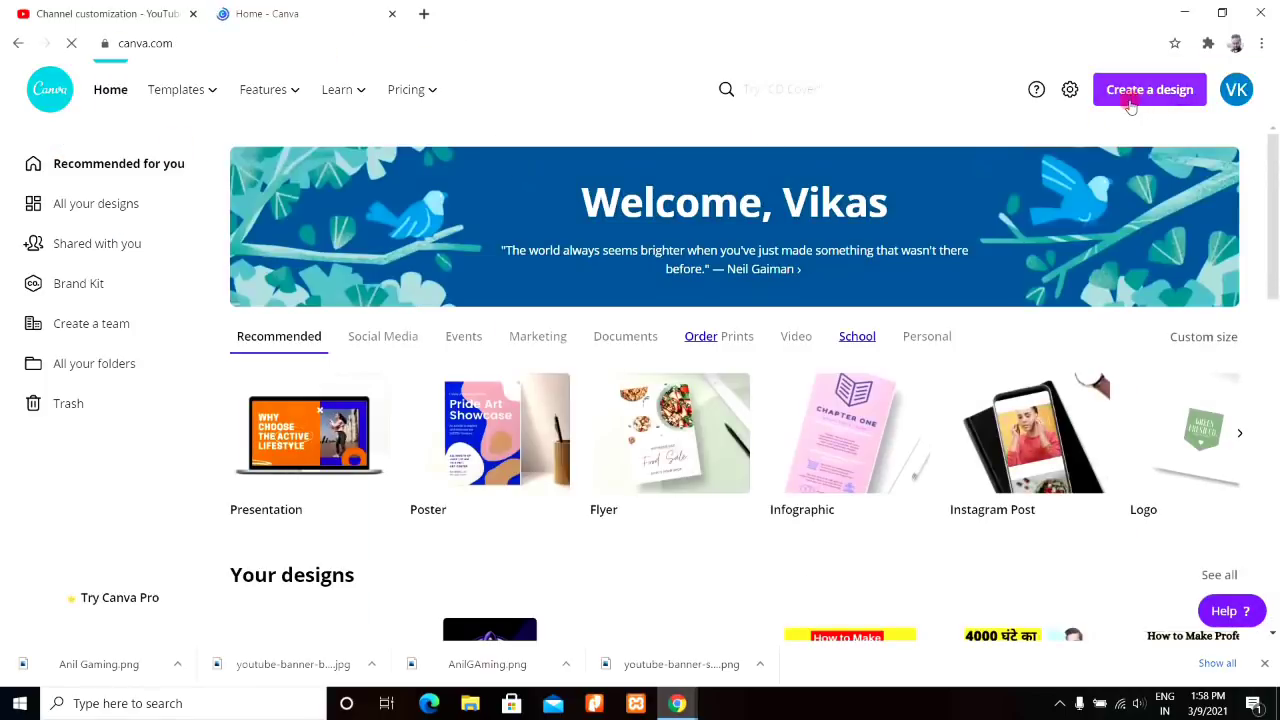
click(1130, 106)
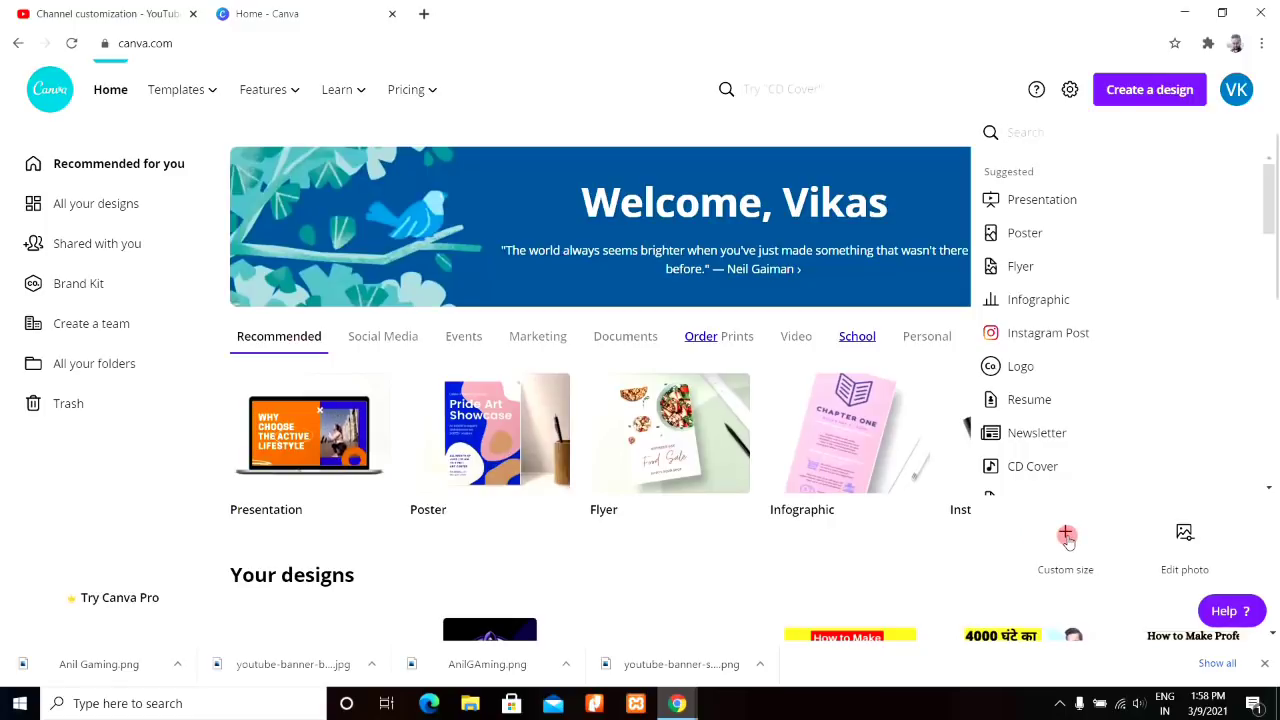
click(1066, 537)
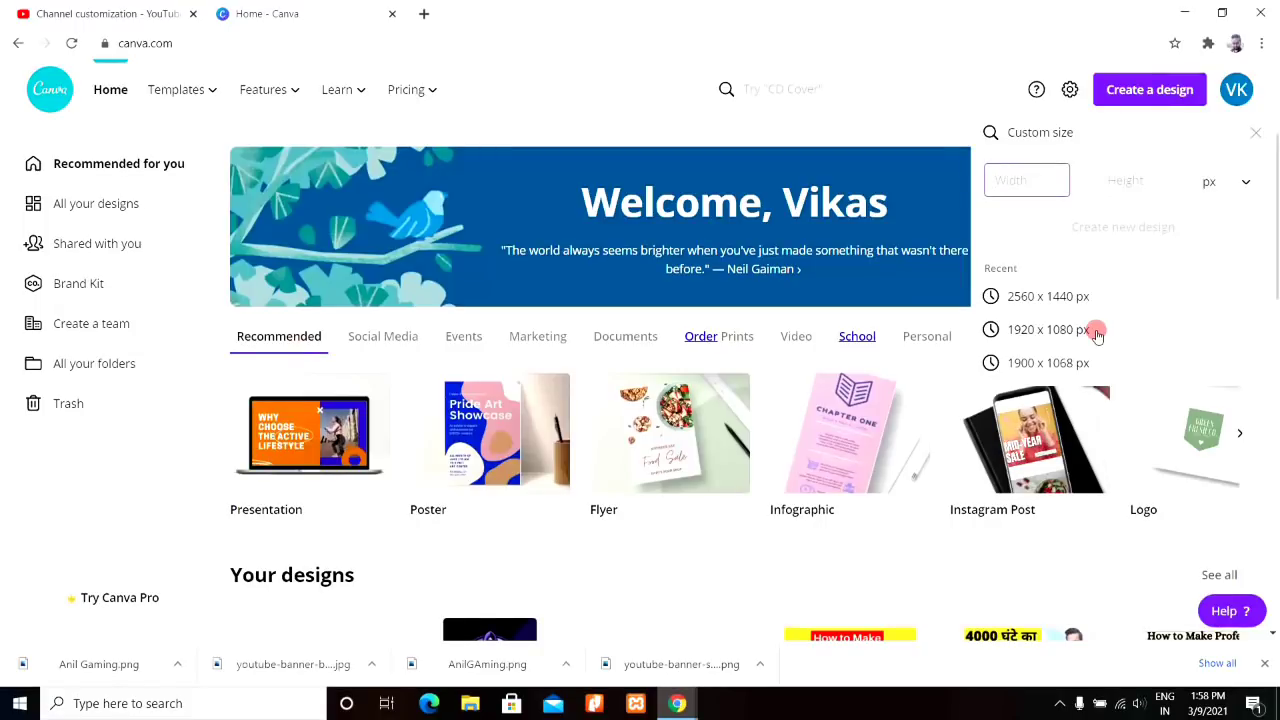
click(1066, 330)
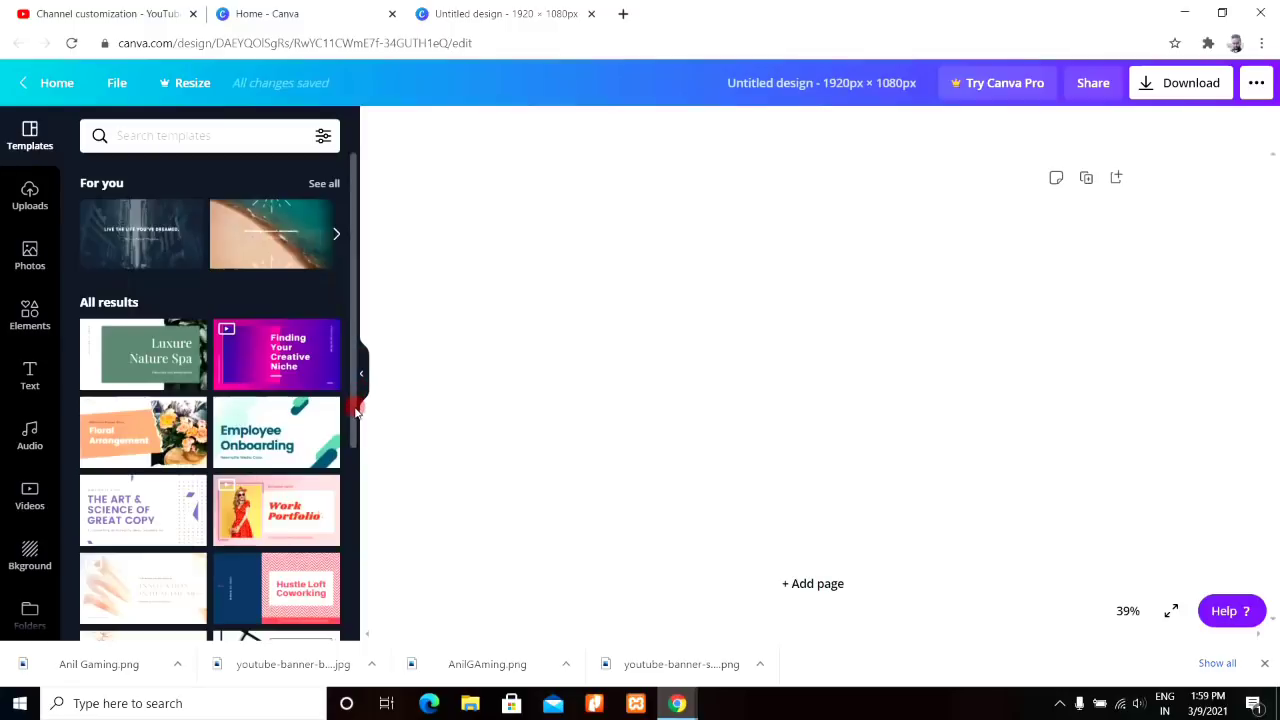
Step: Preview the Employee Onboarding template without applying it, then scroll the template results
click(262, 437)
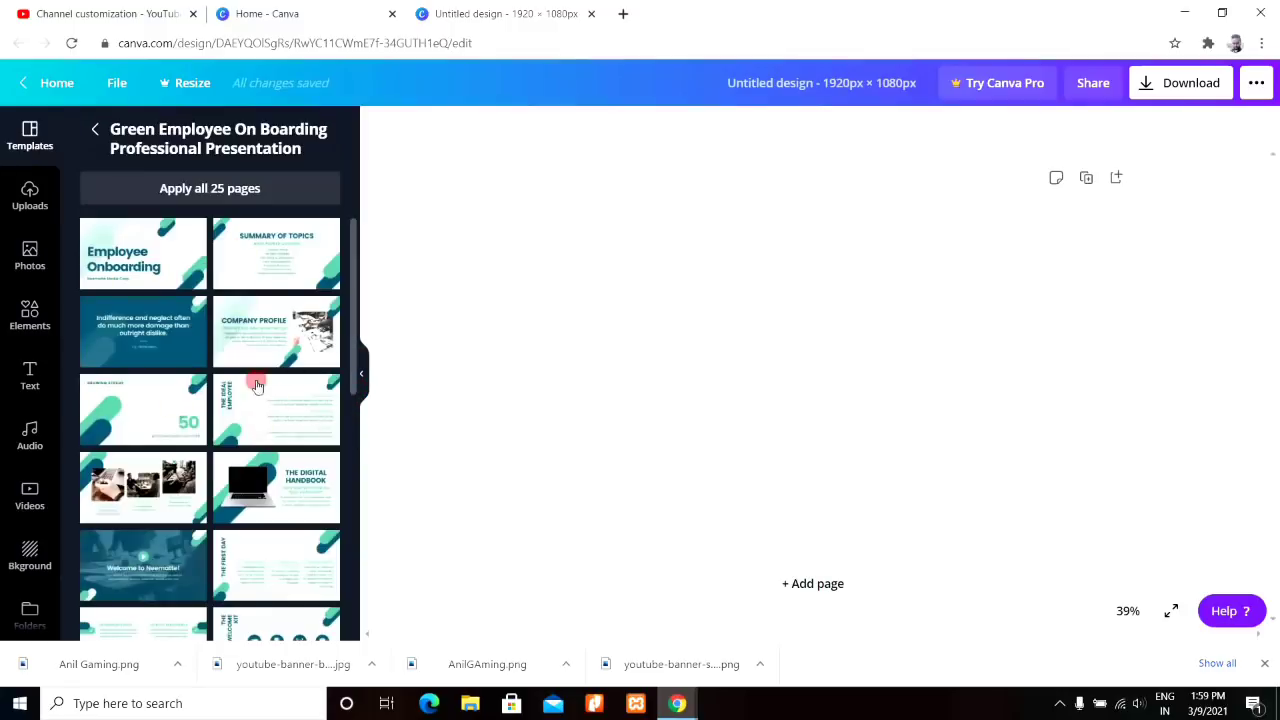
click(94, 131)
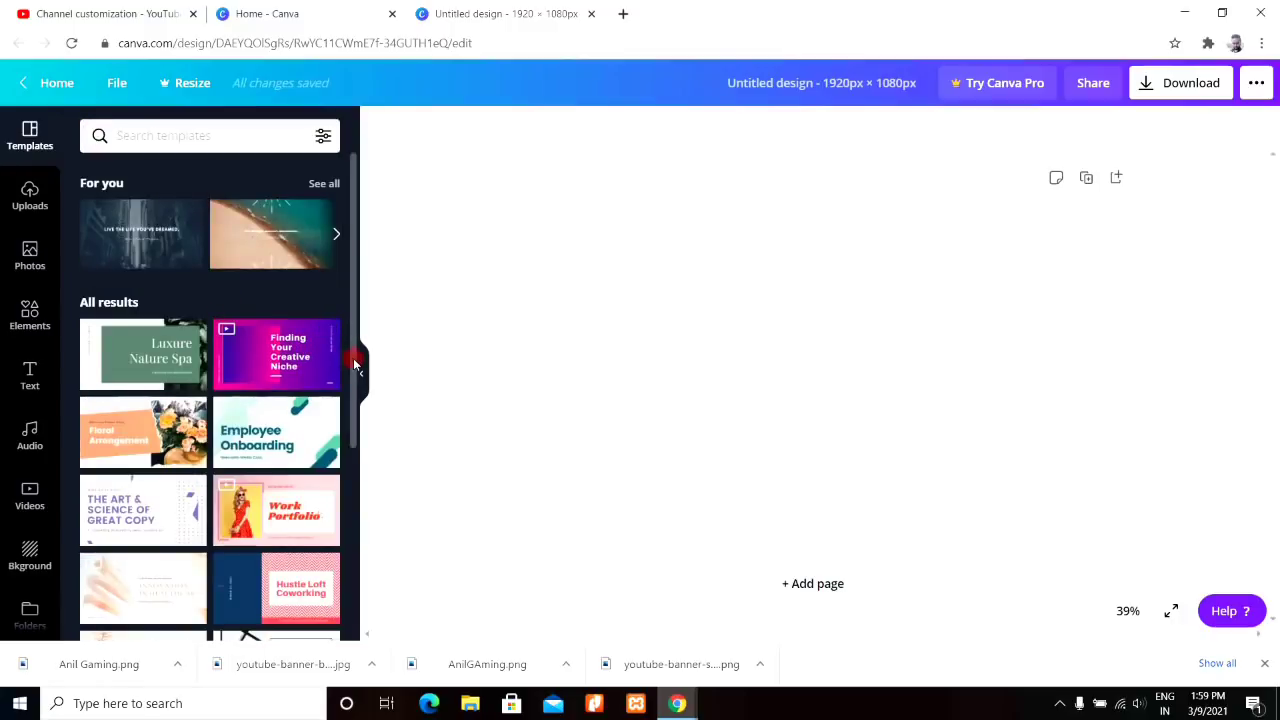
scroll(354, 366, down, 3)
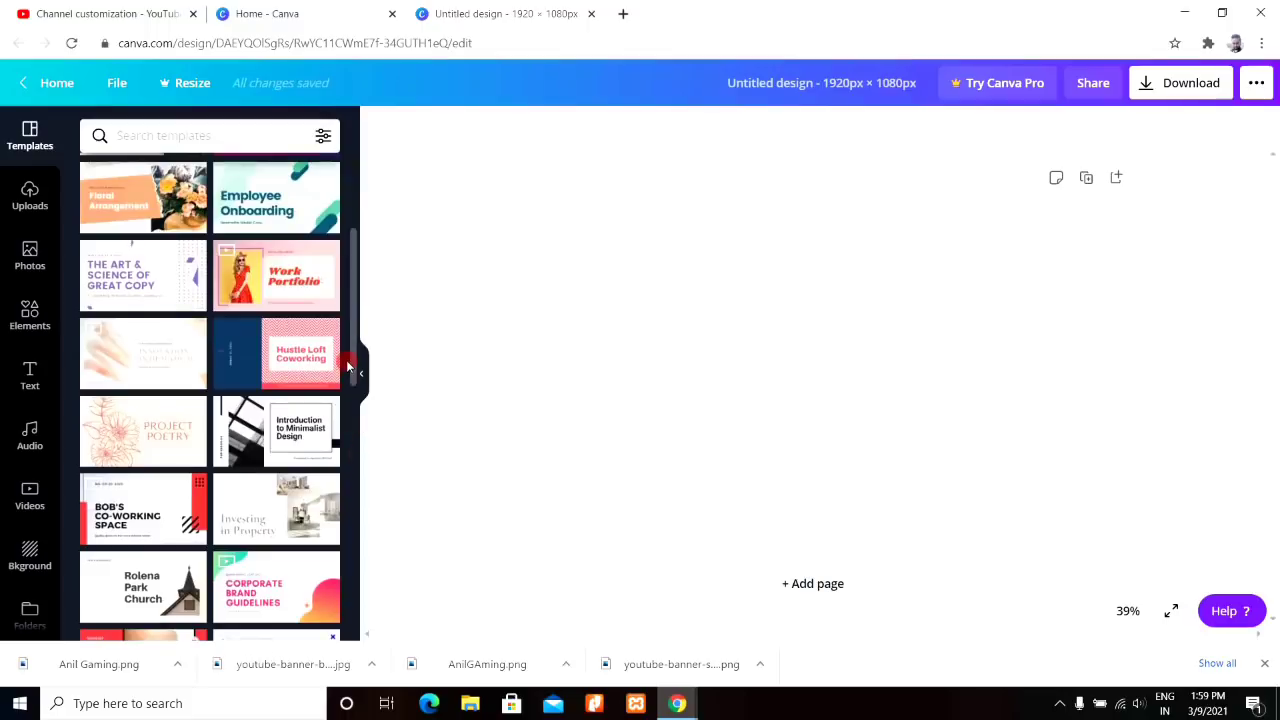
drag(356, 370, 367, 492)
mouse_move(354, 437)
mouse_down()
mouse_move(363, 557)
mouse_move(367, 432)
mouse_up()
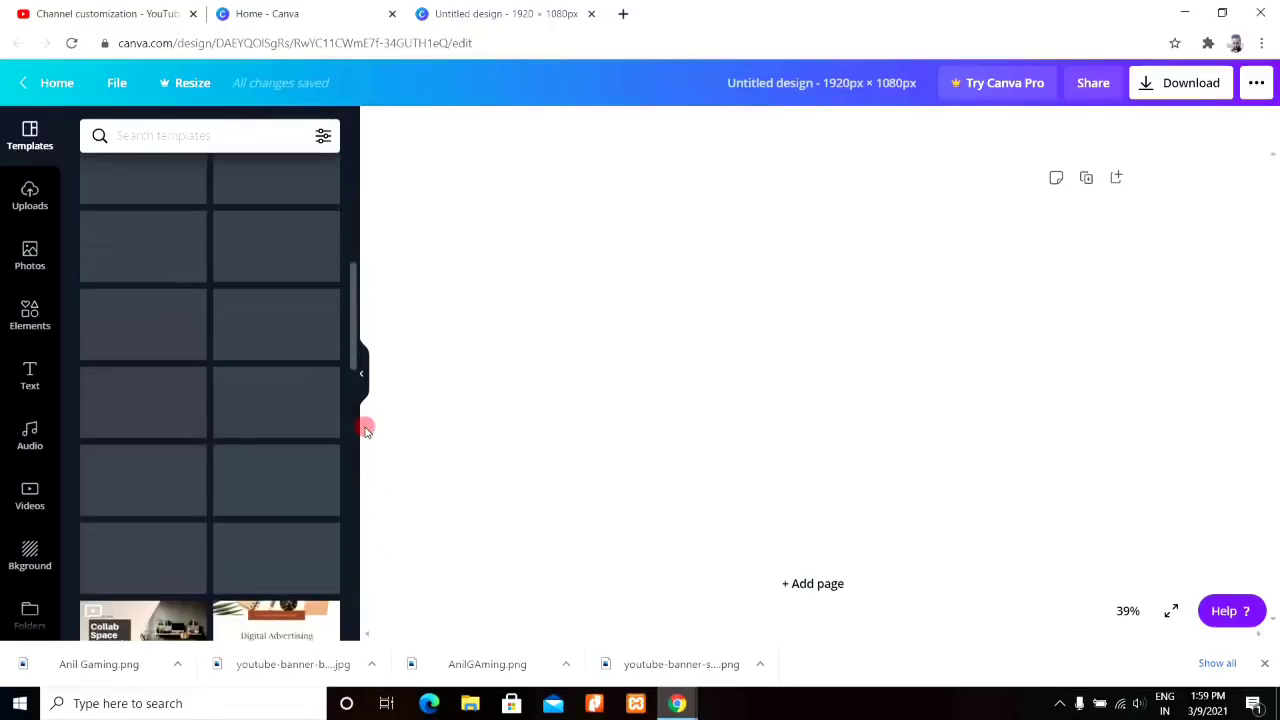
Step: Browse the Elements library of lines, shapes, frames and stickers
click(33, 327)
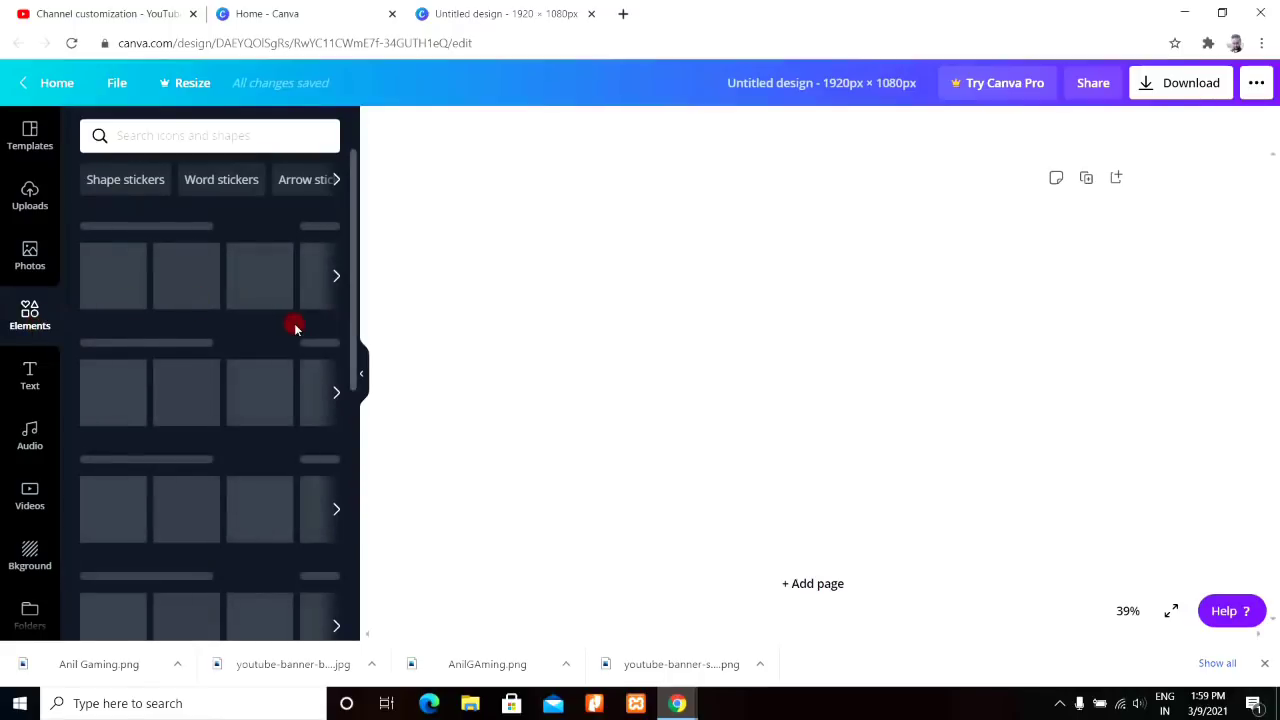
drag(352, 331, 362, 433)
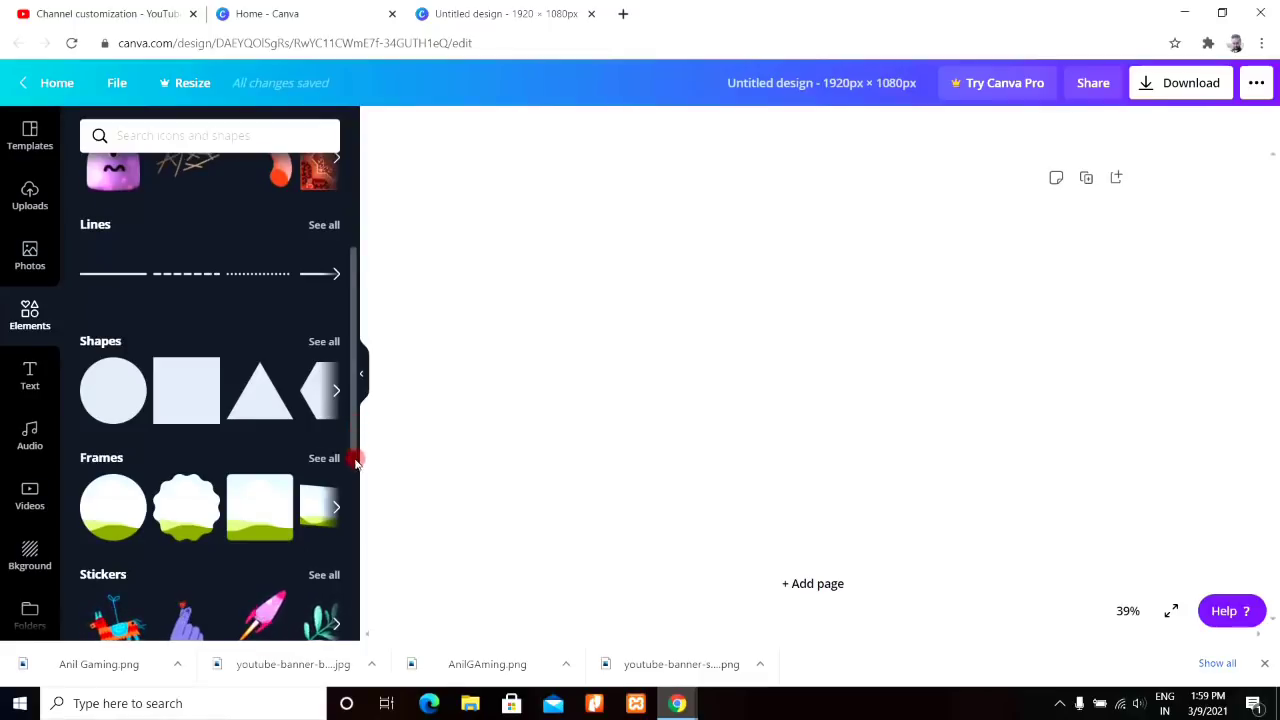
drag(351, 449, 357, 529)
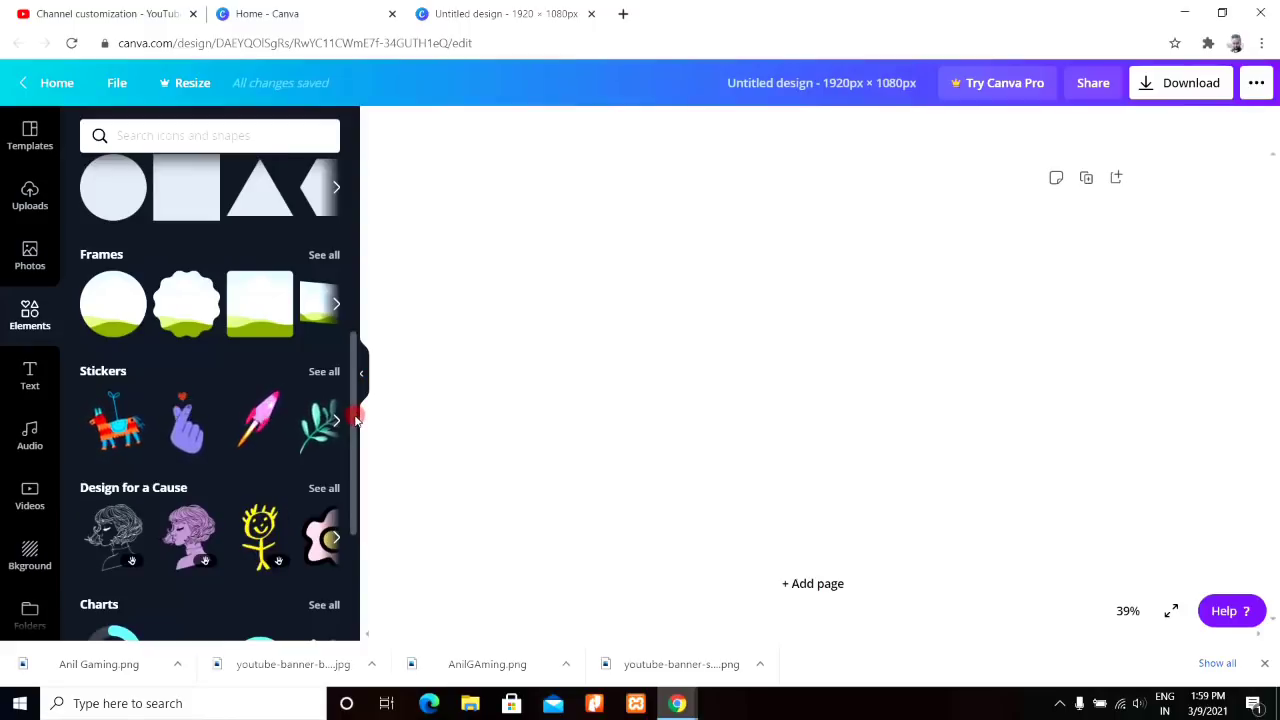
scroll(356, 430, down, 2)
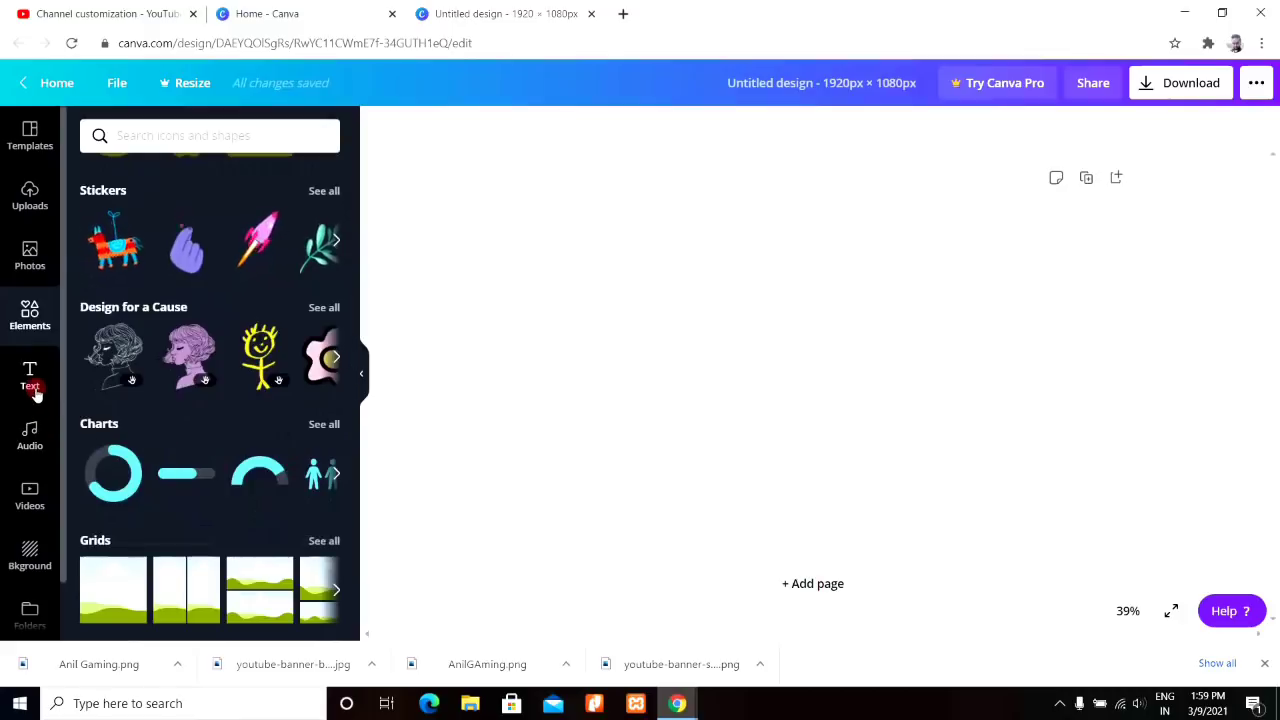
Step: Scroll through the Text panel's heading and font combination options
click(31, 390)
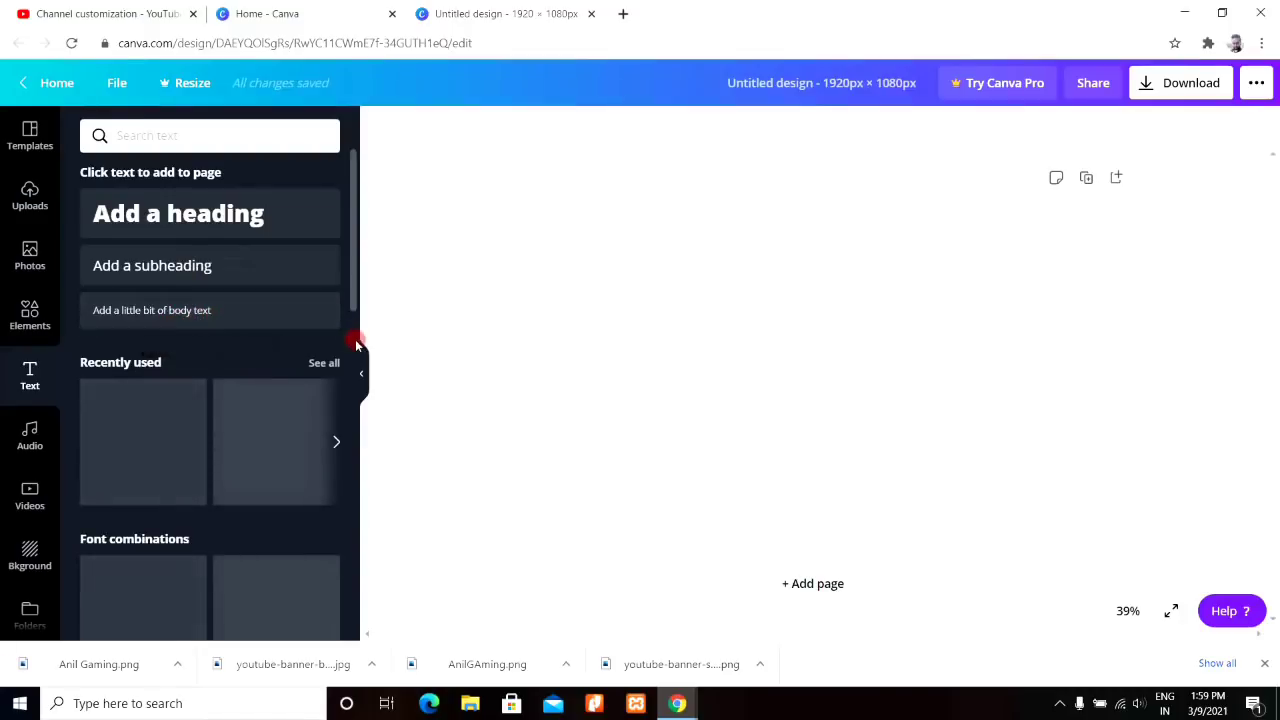
drag(355, 283, 355, 360)
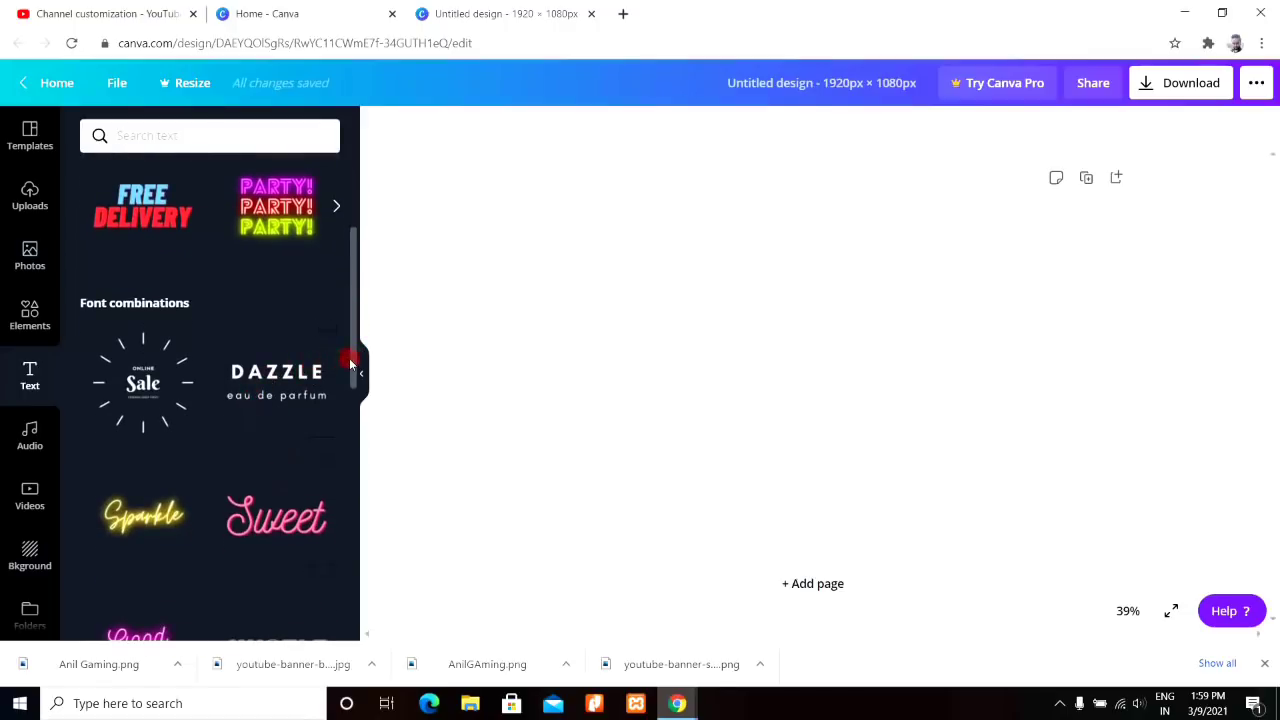
drag(350, 358, 356, 412)
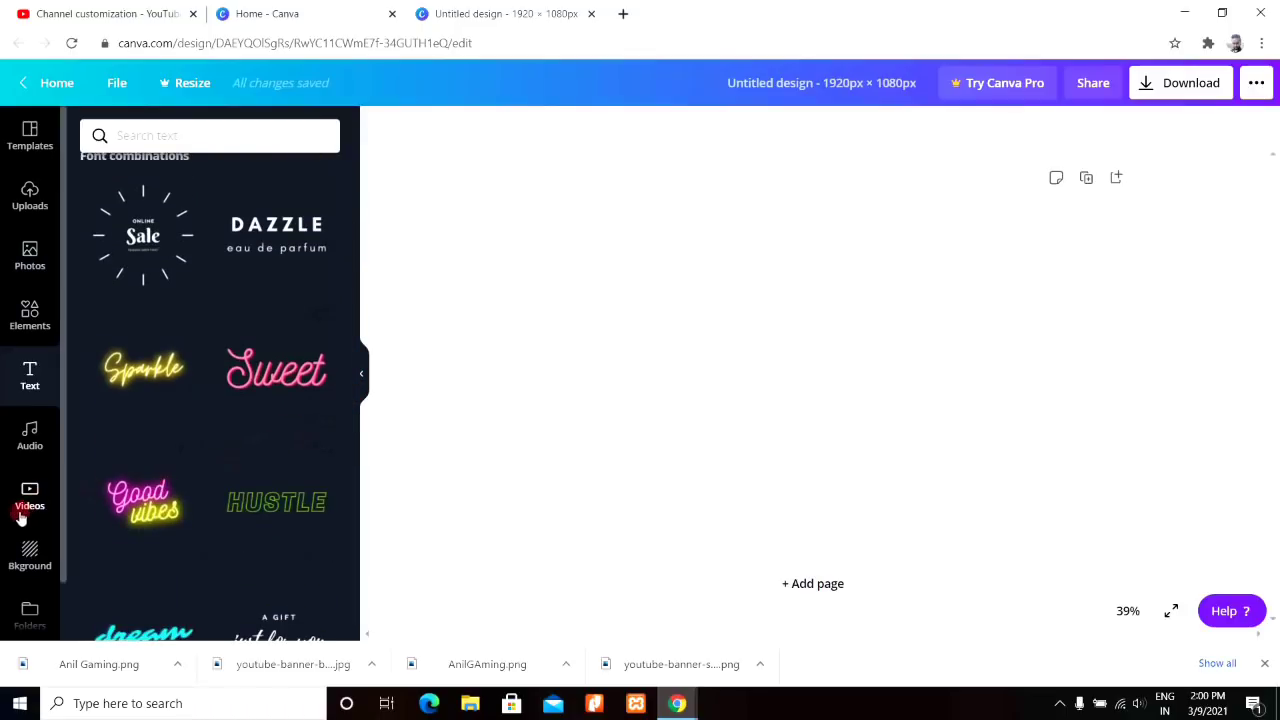
drag(353, 387, 354, 469)
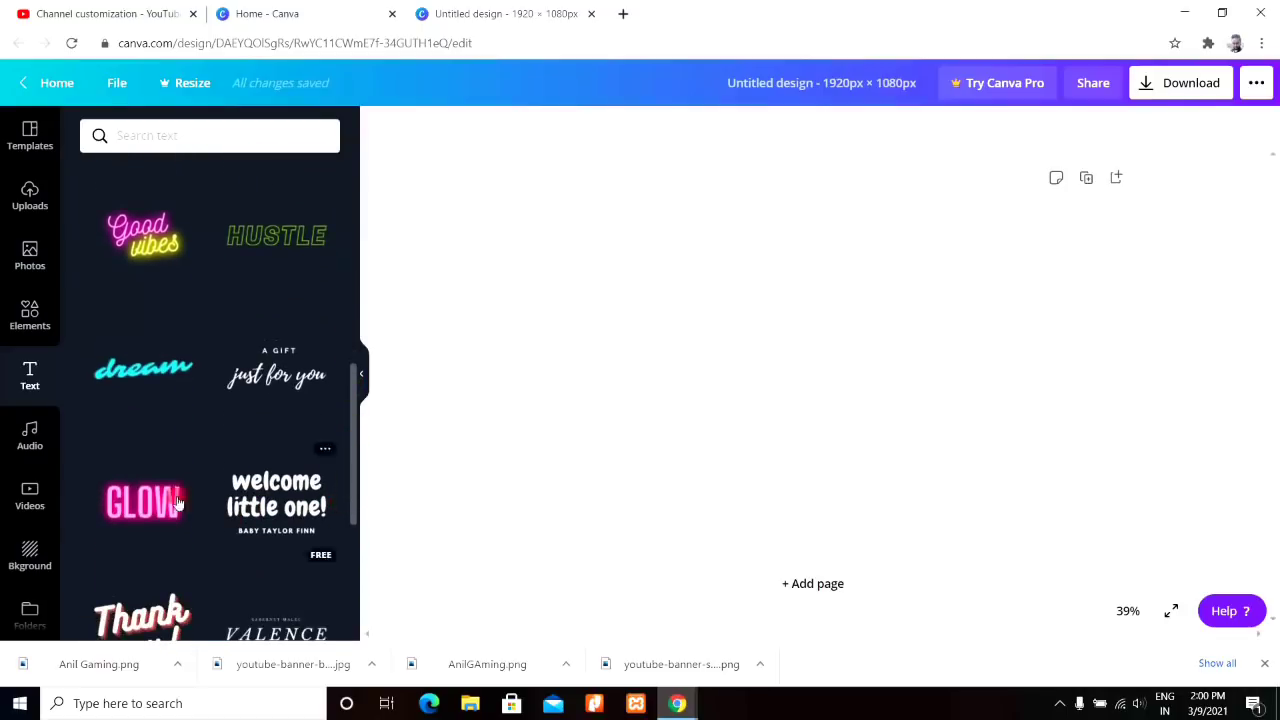
Step: Browse the Audio, Videos and Background libraries
click(32, 458)
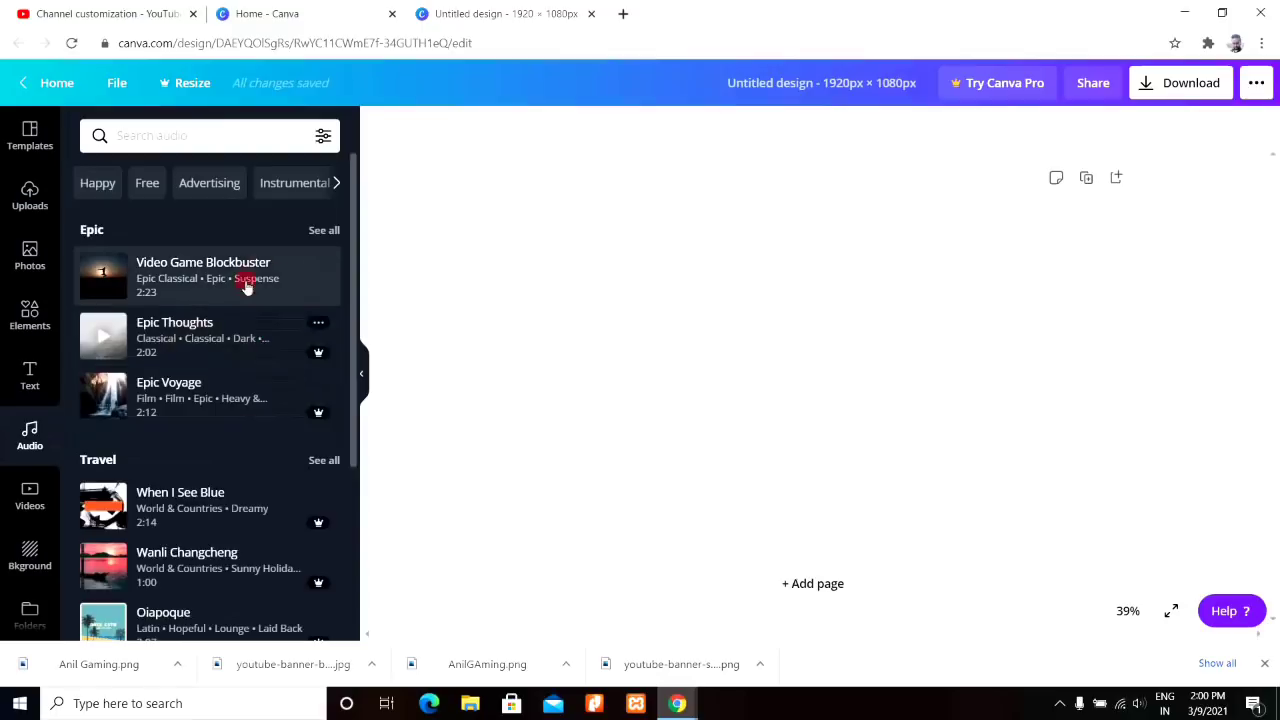
click(30, 497)
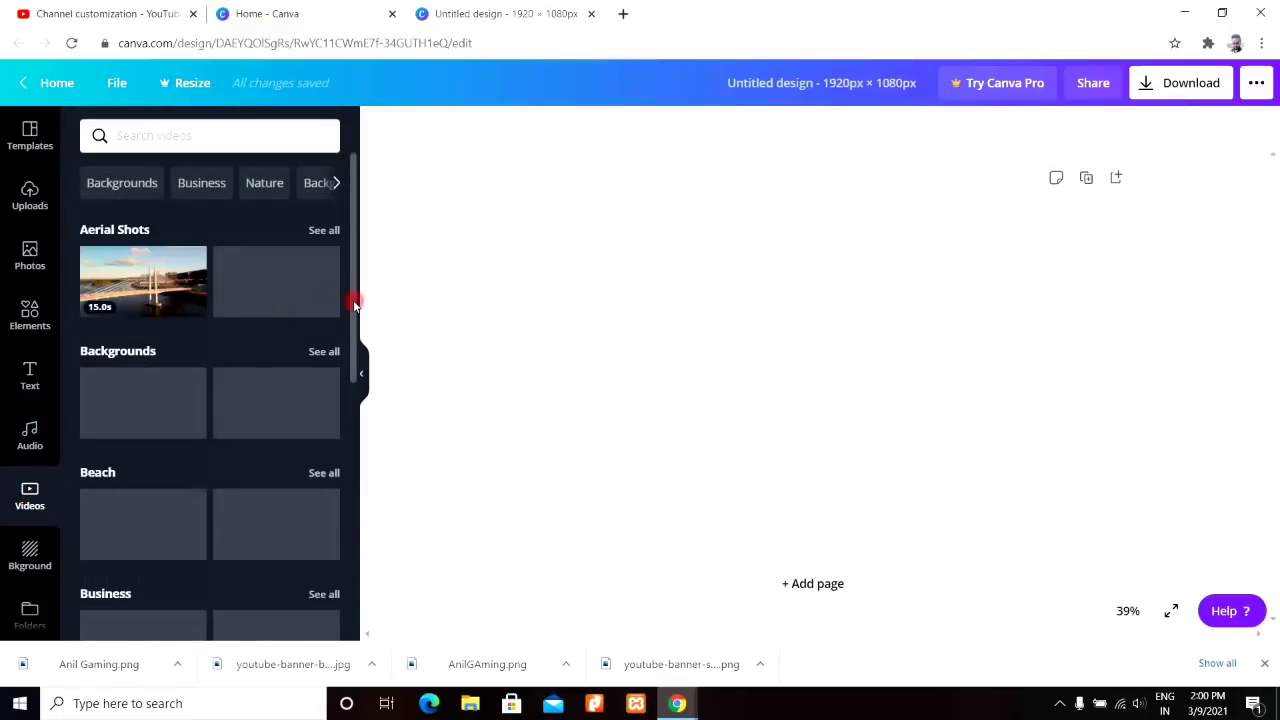
drag(355, 305, 358, 375)
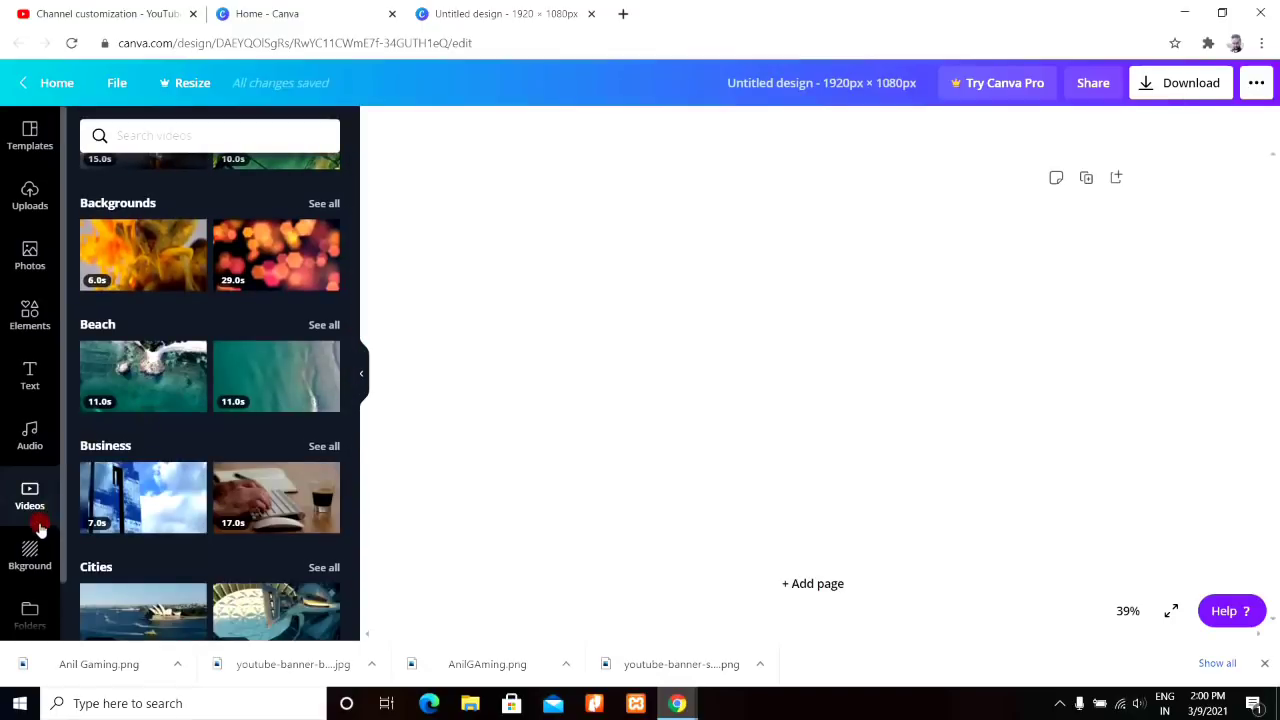
click(31, 556)
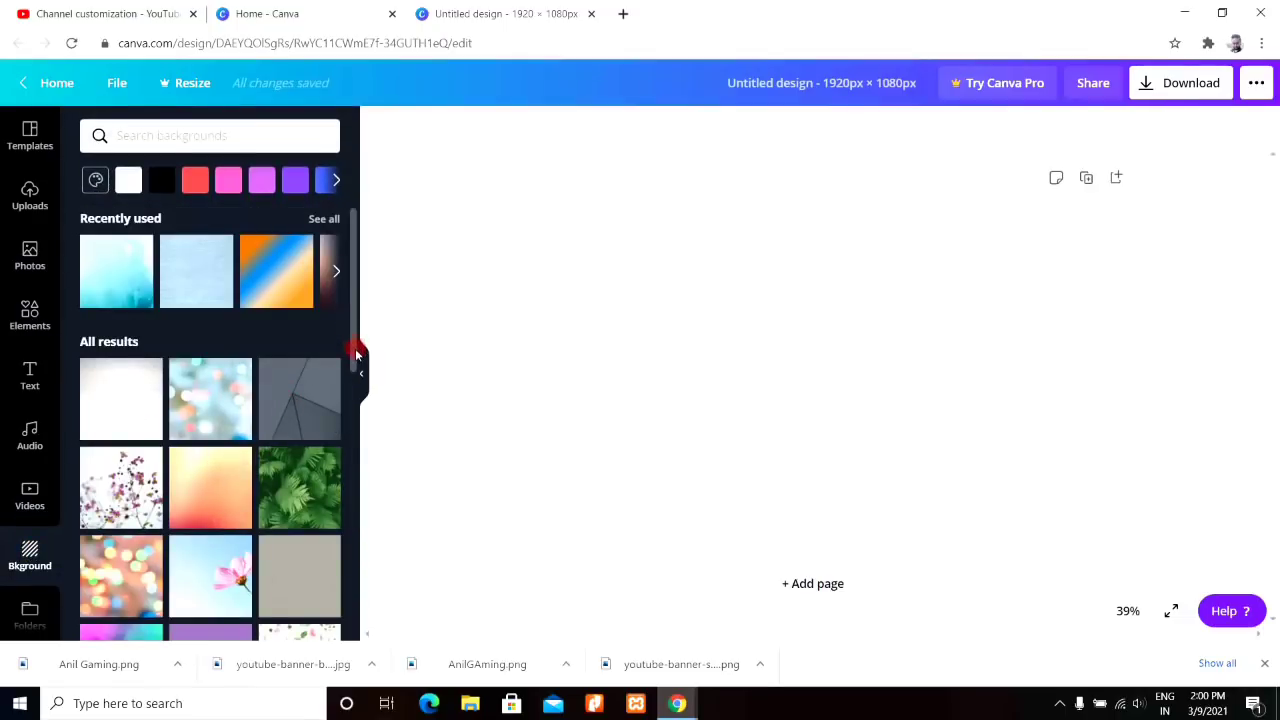
drag(354, 365, 358, 310)
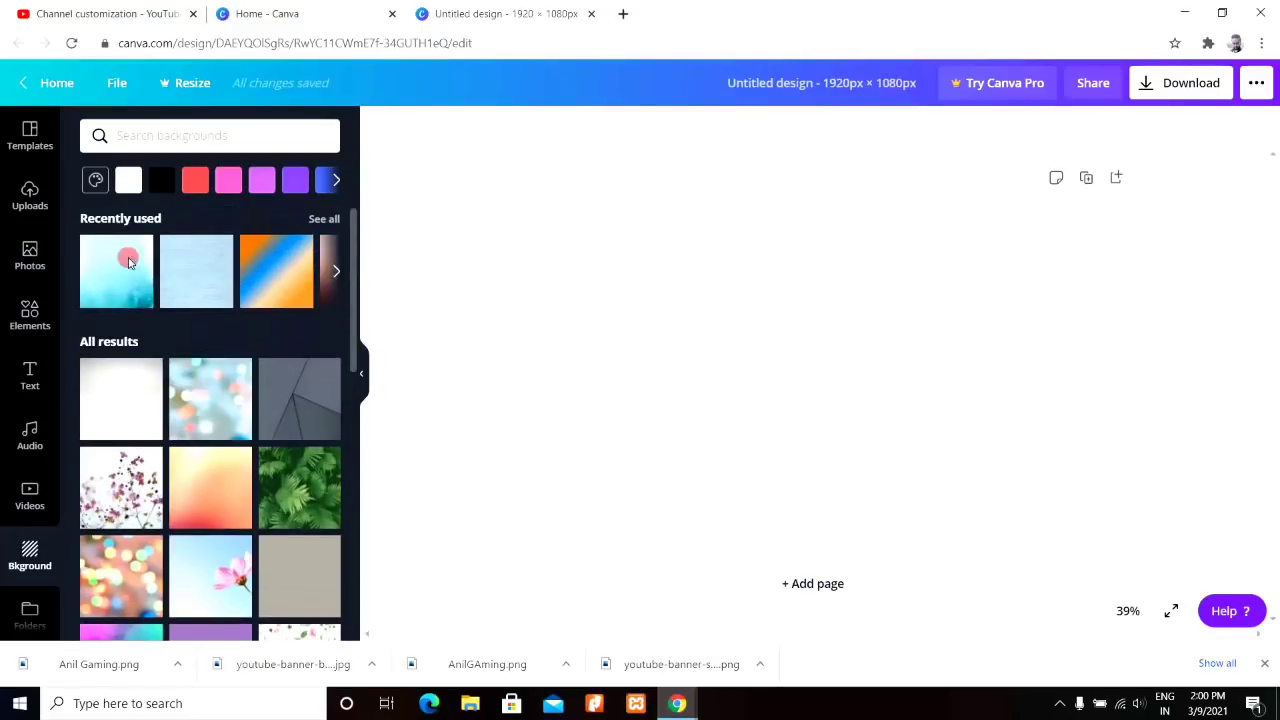
Step: Add an 'Add a heading' text box to the centre of the page
click(30, 377)
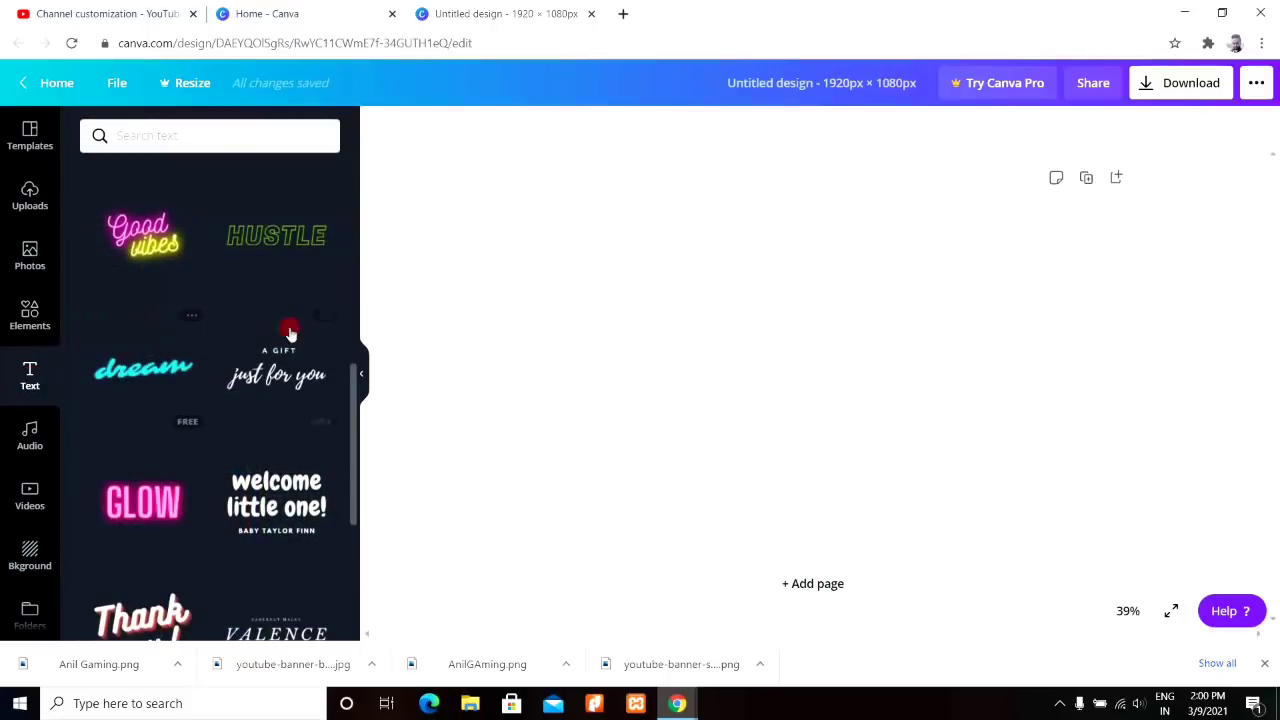
drag(355, 374, 363, 126)
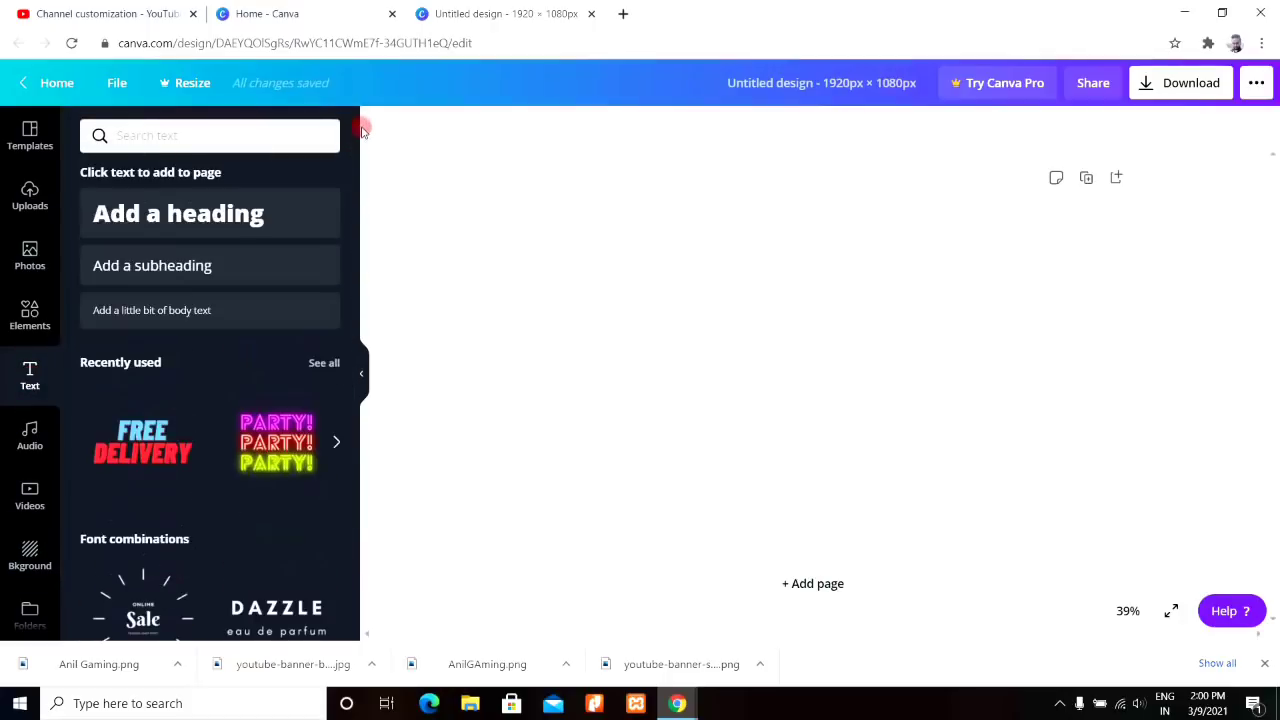
click(240, 203)
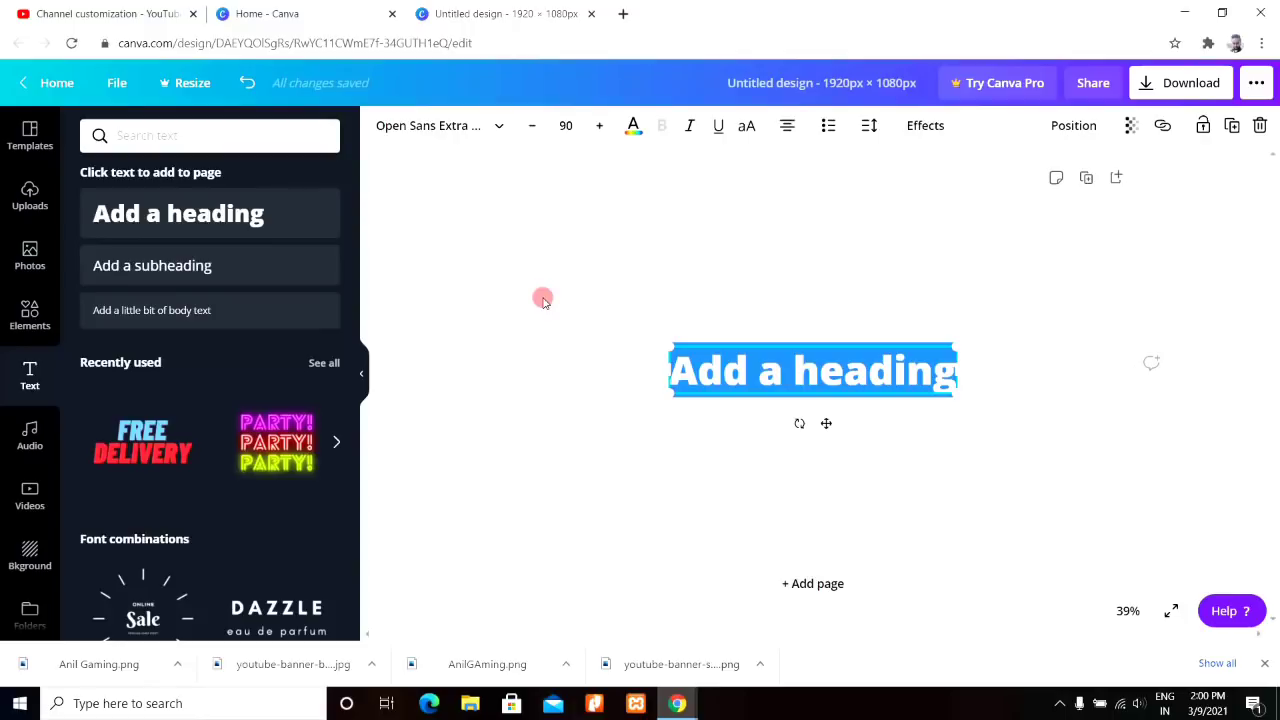
Step: Type 'How to create a youtube channel' into the heading and select all of it
text(How)
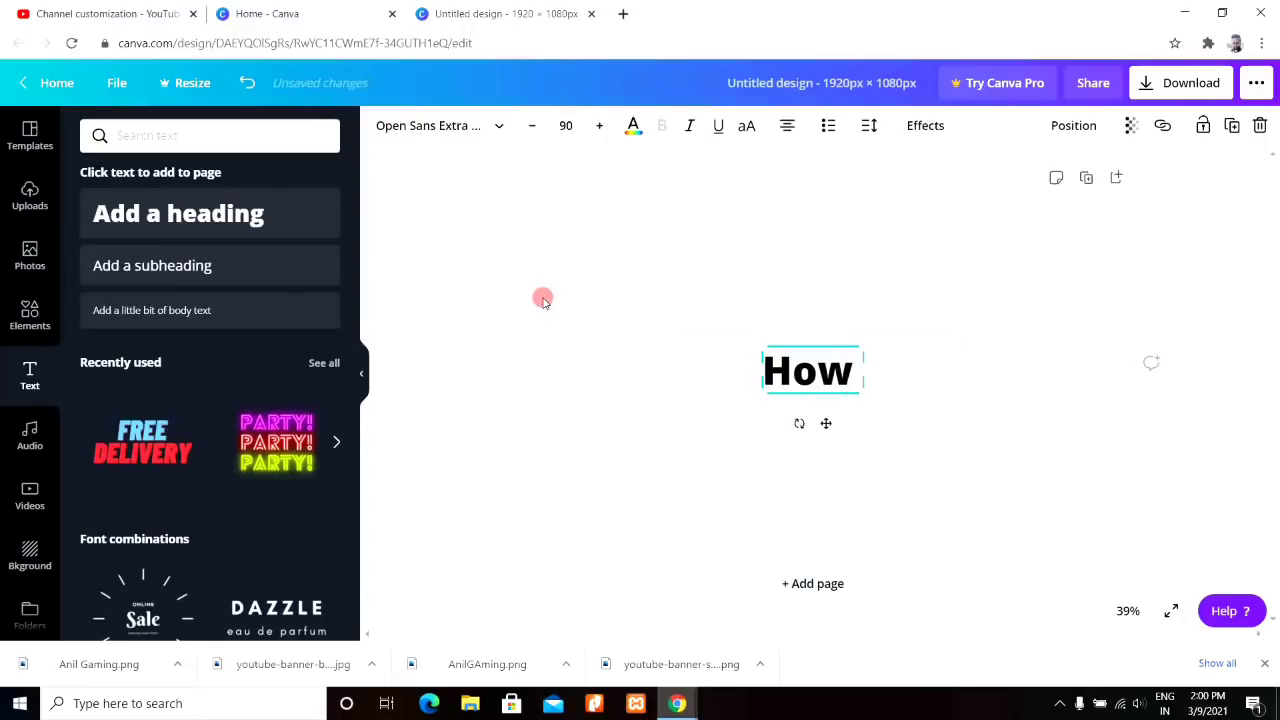
text( to create)
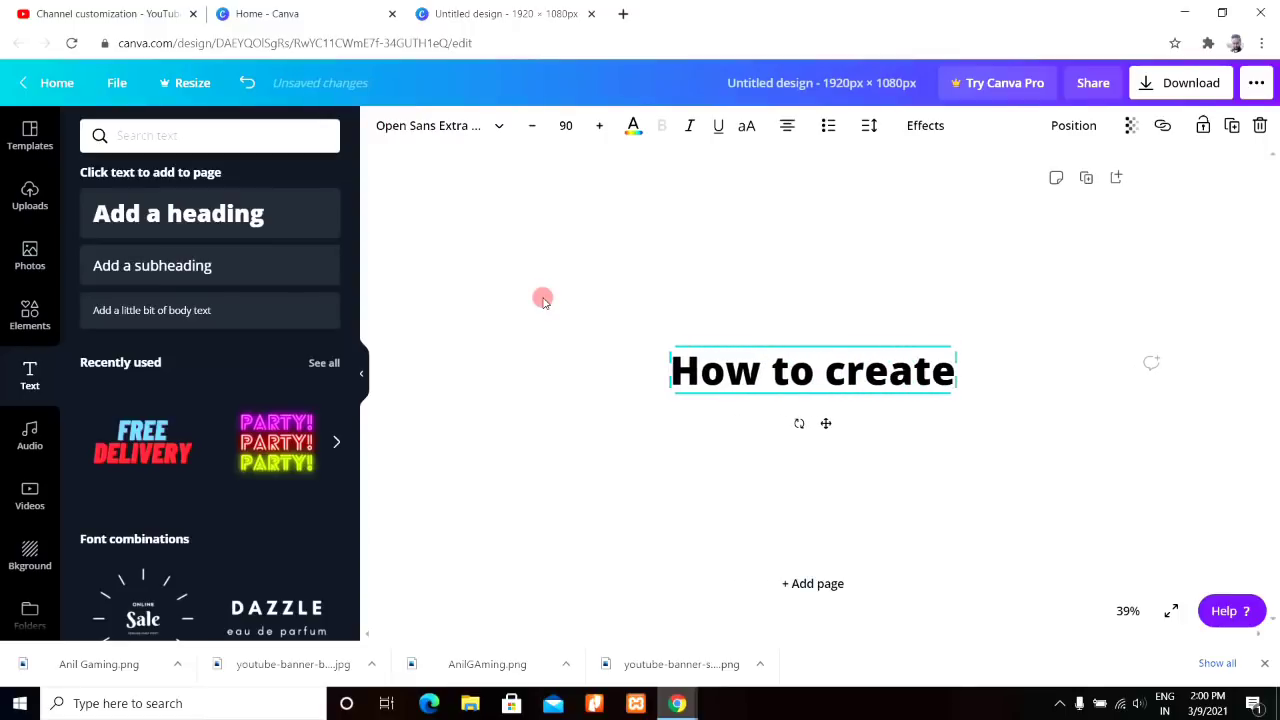
text( a)
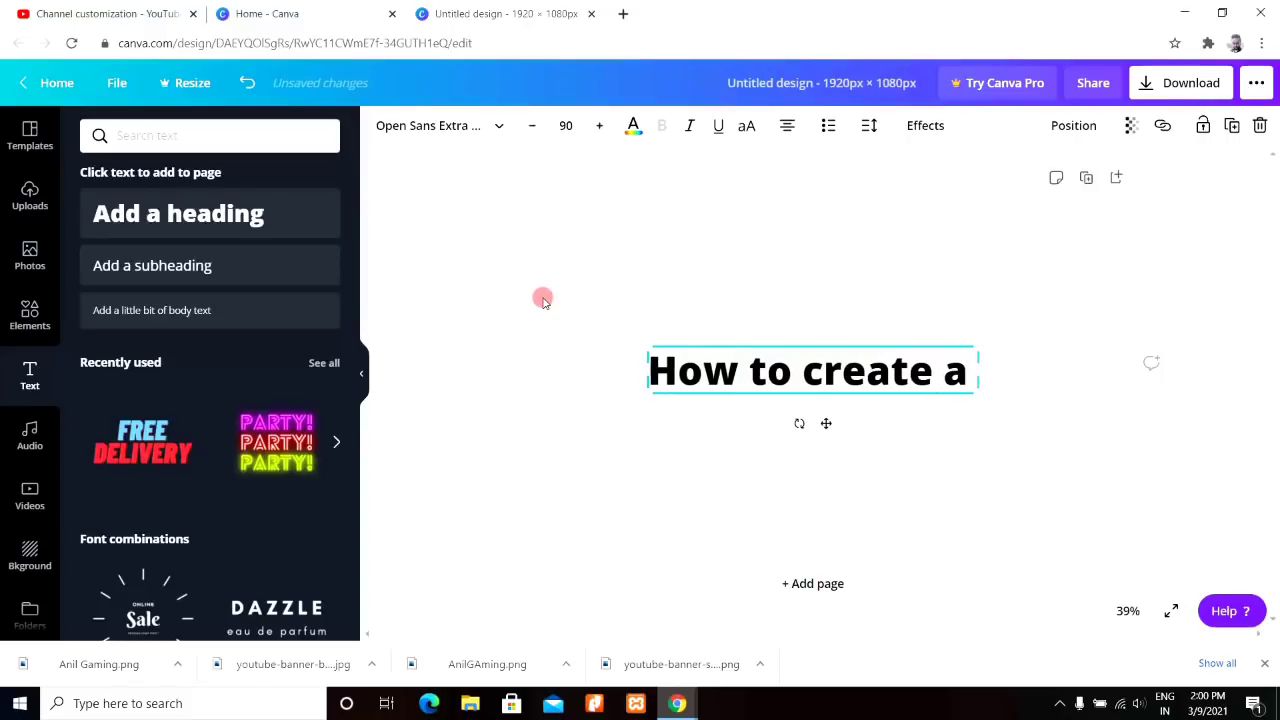
text( youtube)
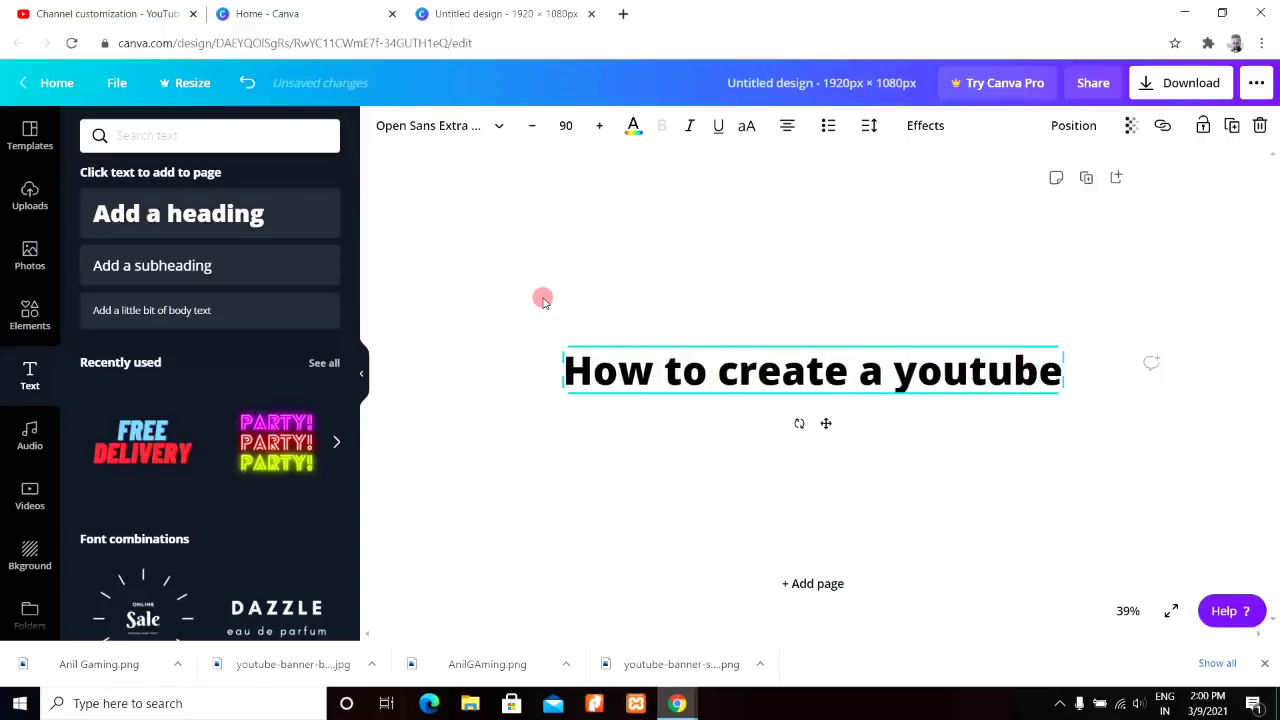
text( channel)
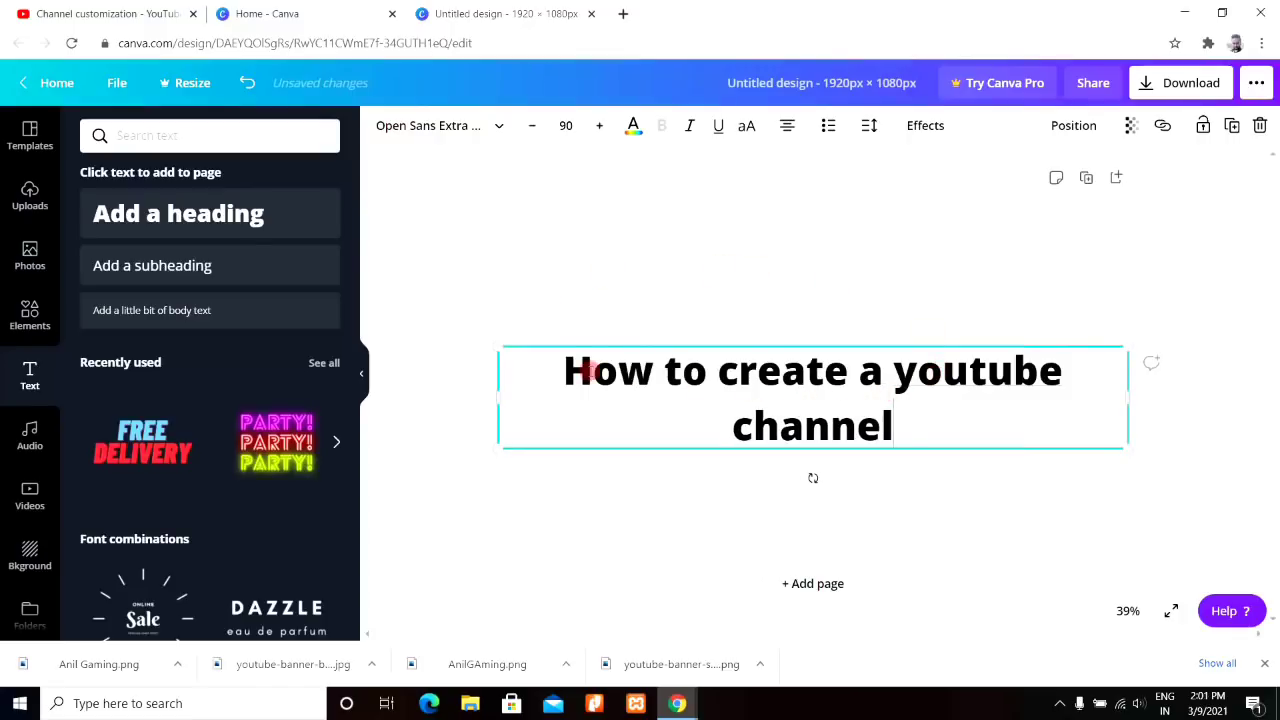
drag(566, 370, 917, 412)
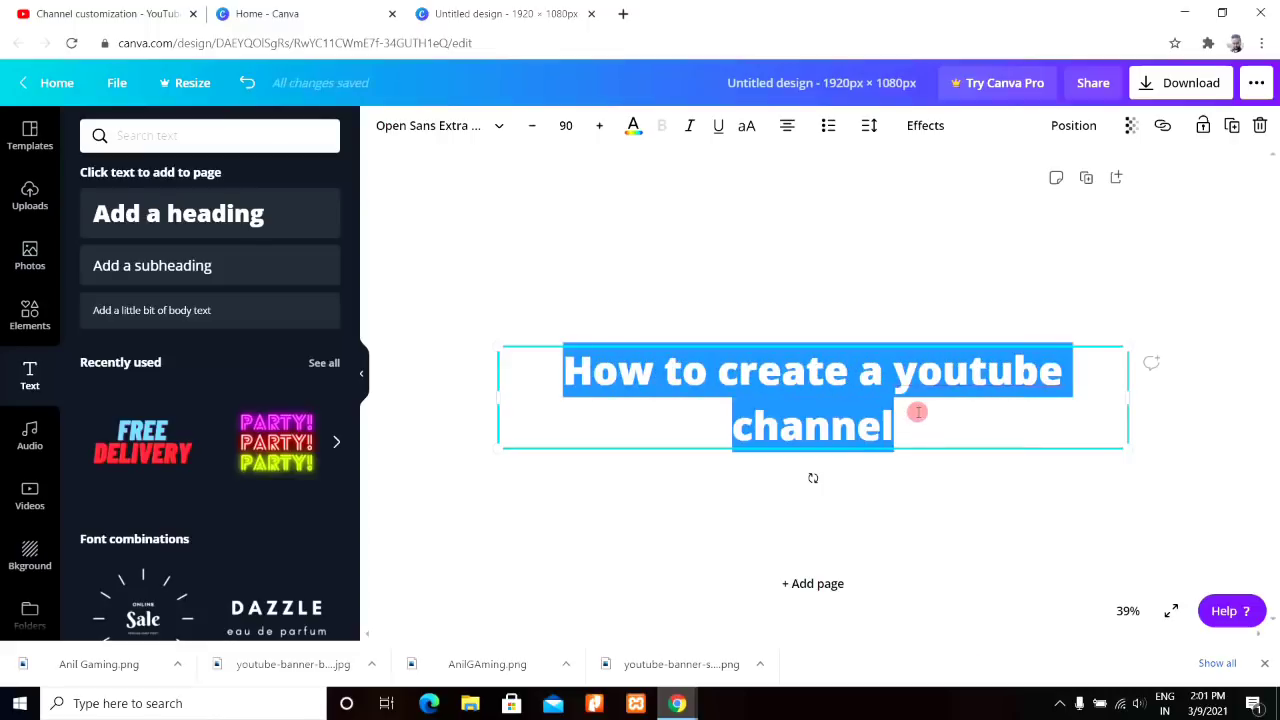
click(500, 125)
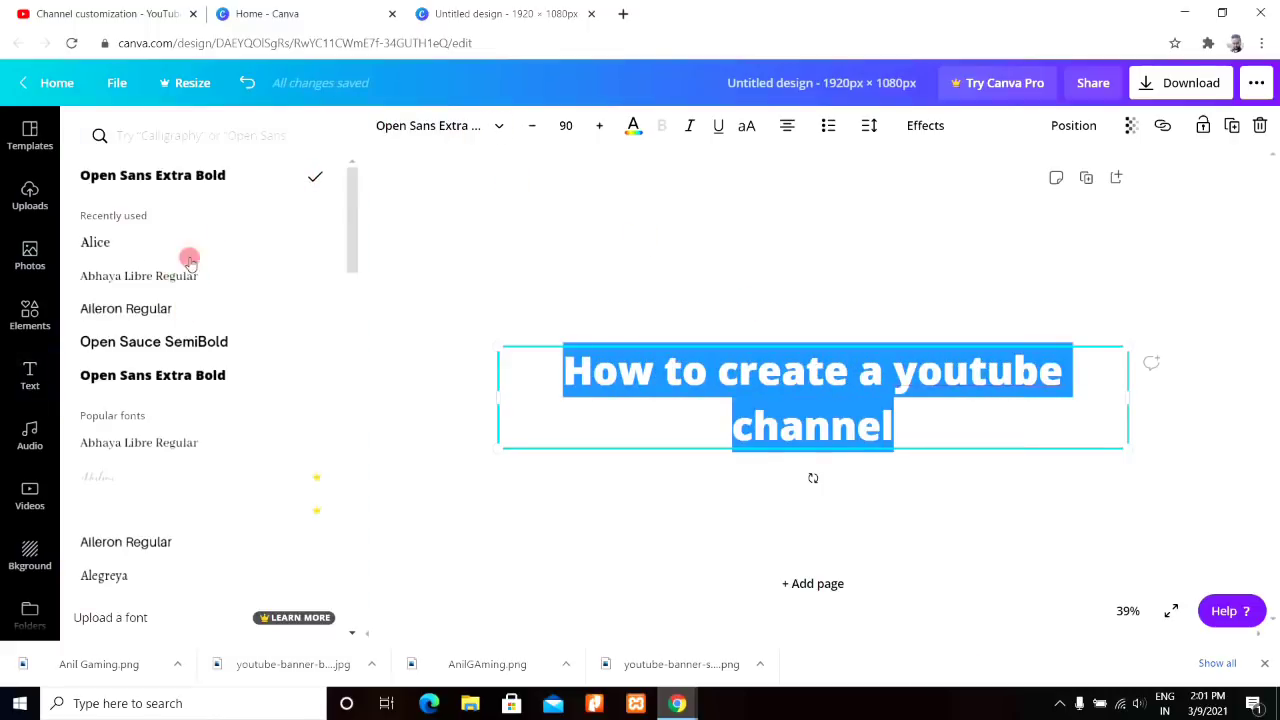
Step: Set the heading font to Alice in bold
click(197, 242)
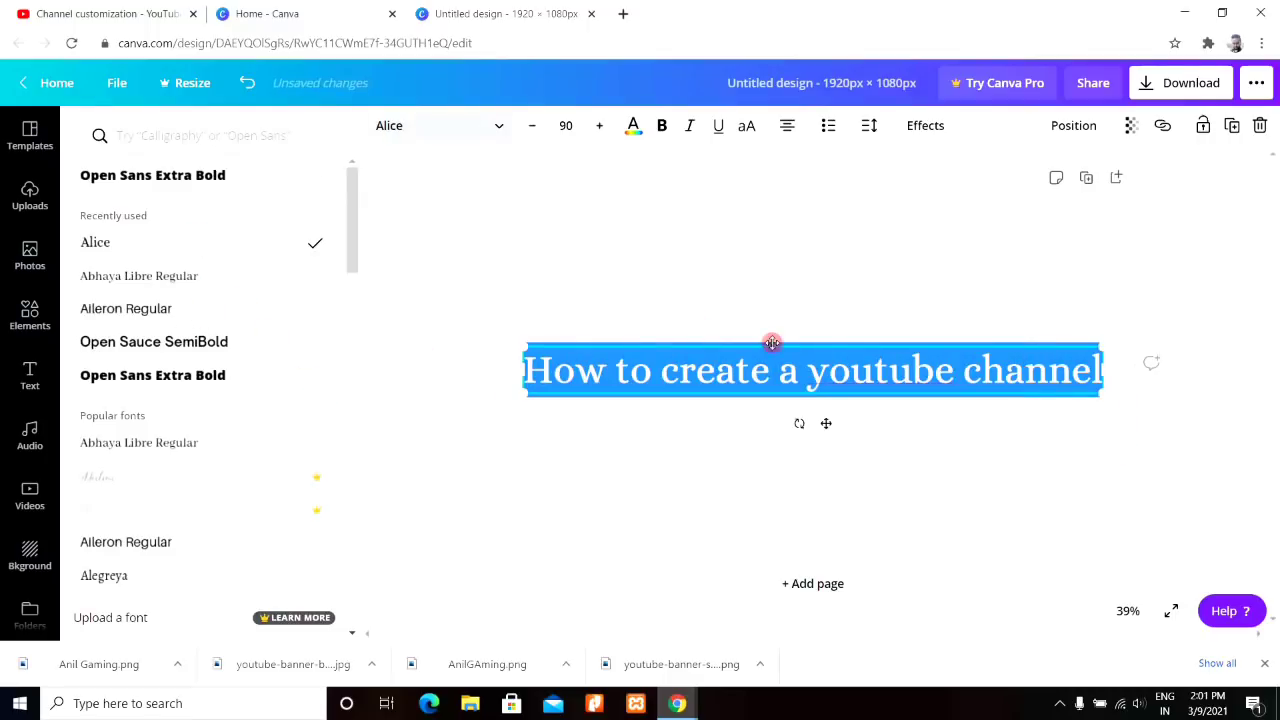
click(670, 126)
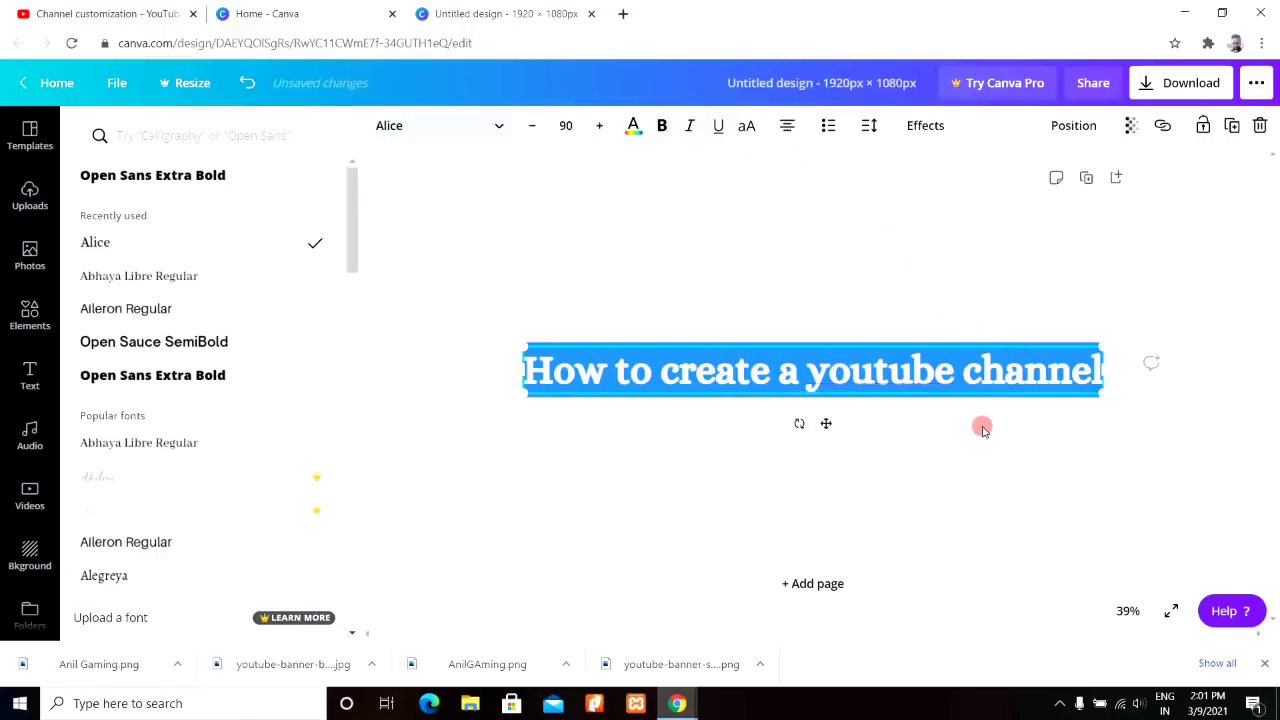
click(909, 371)
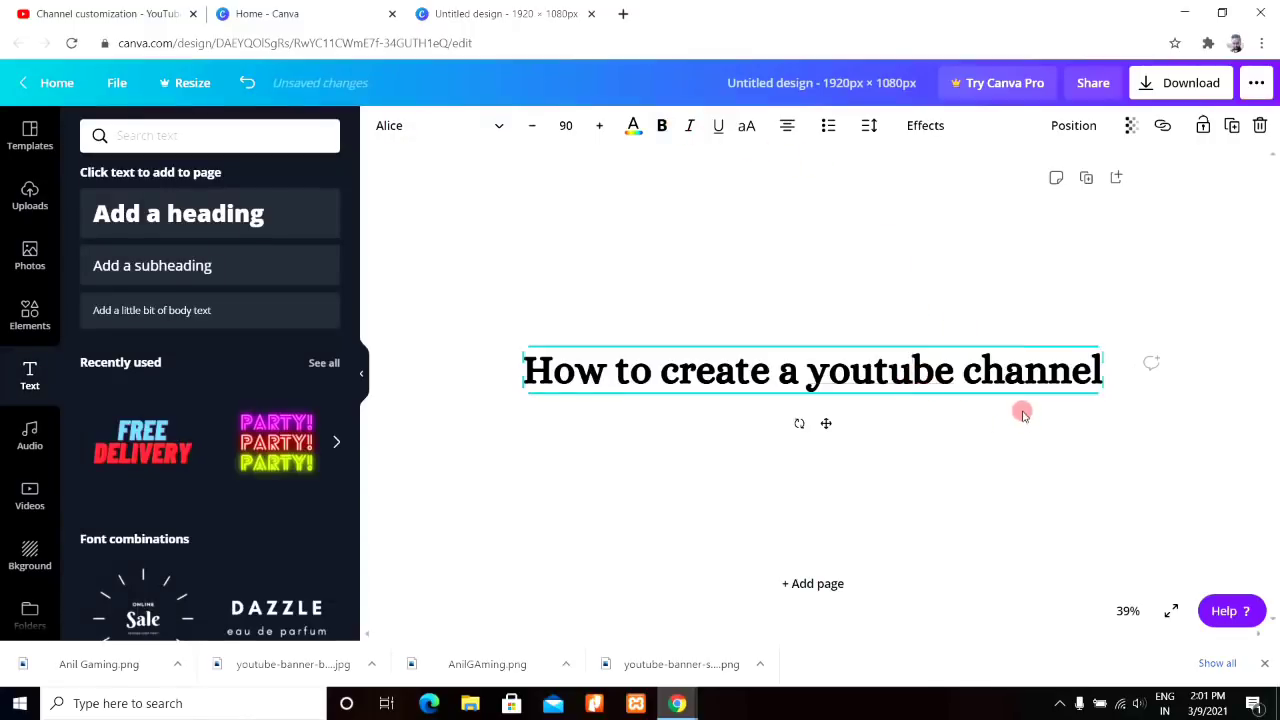
Step: Scale the heading to size 92.7 on one line and move it near the page top
mouse_move(1102, 390)
mouse_down()
mouse_move(1151, 406)
mouse_move(1037, 379)
mouse_move(1122, 382)
mouse_up()
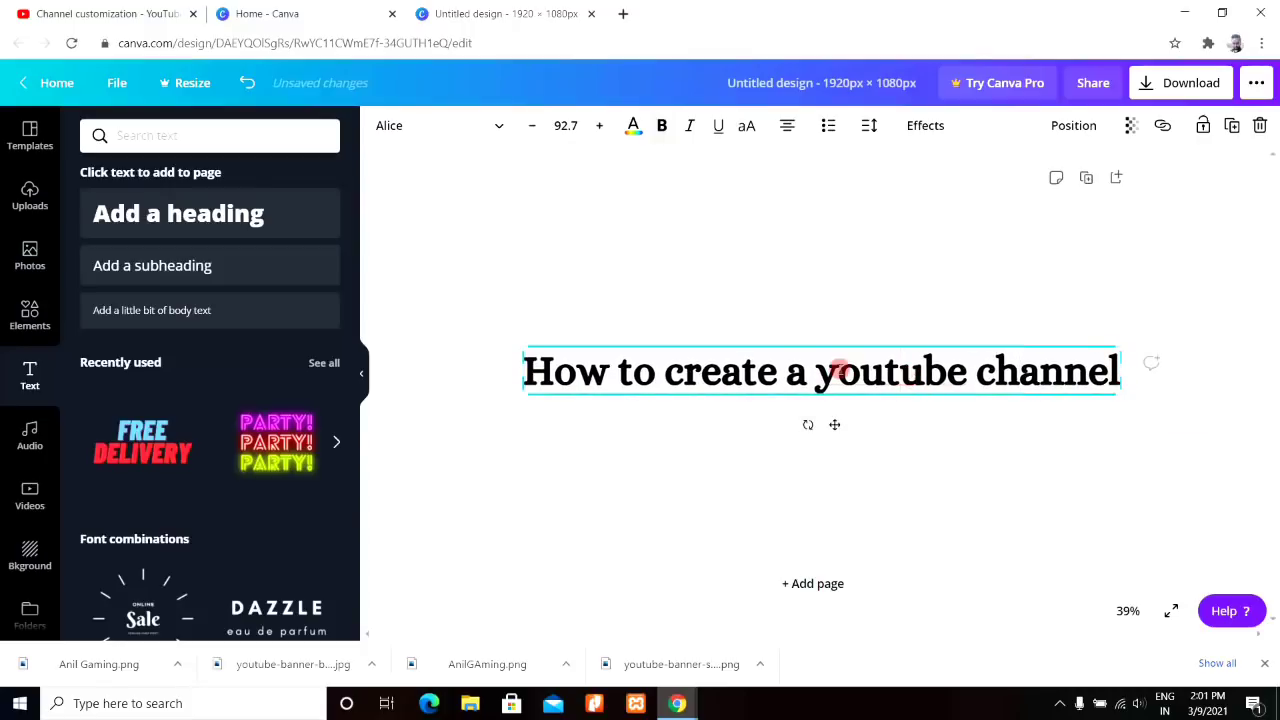
click(897, 437)
drag(883, 383, 877, 249)
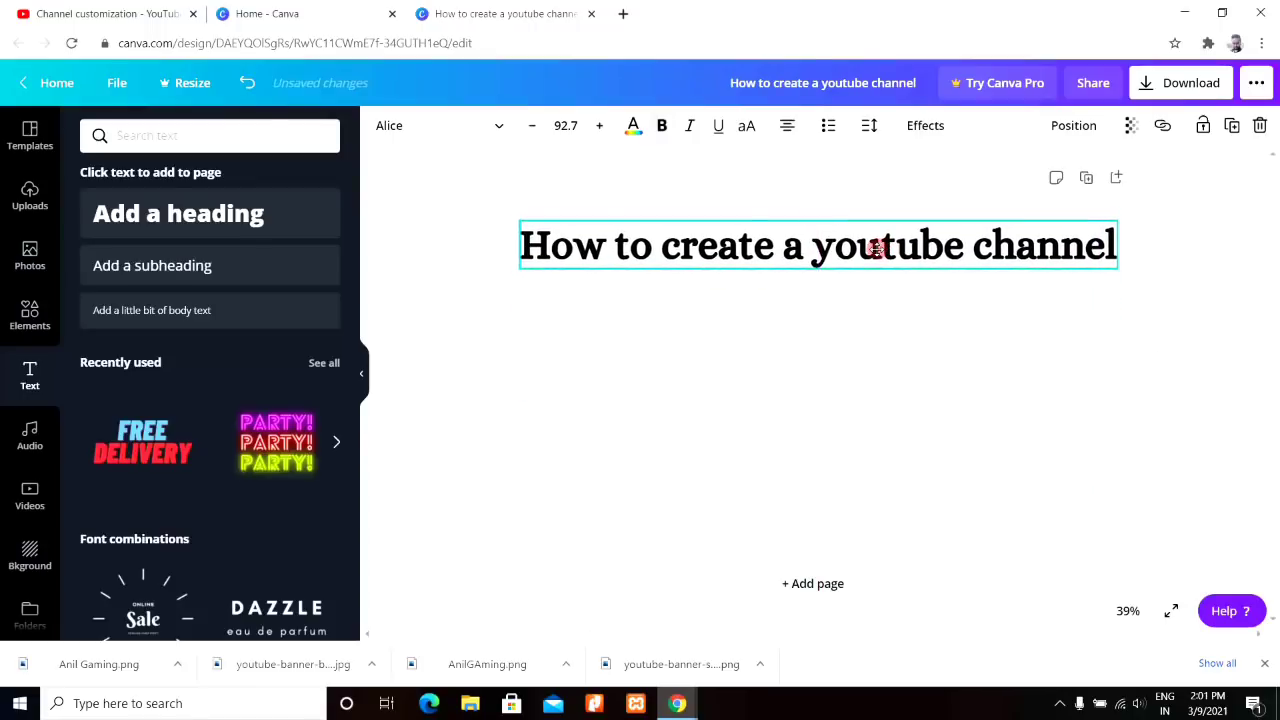
click(932, 341)
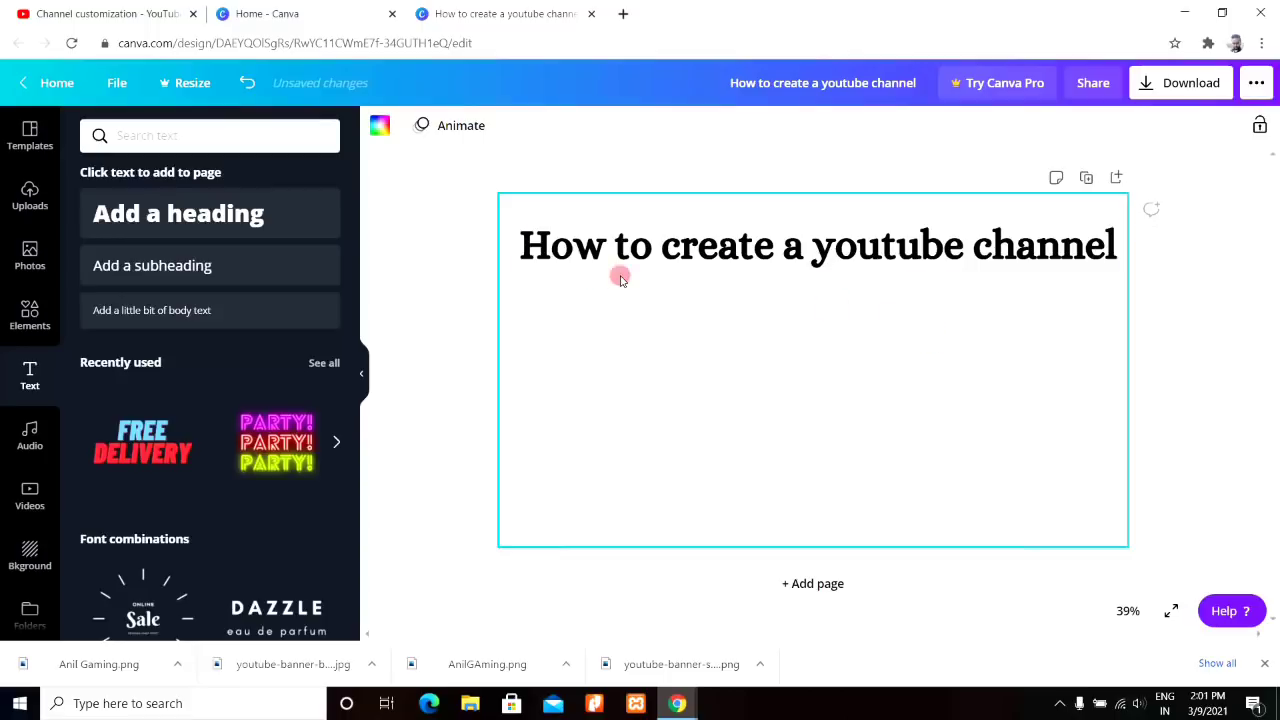
Step: Add a black square from Recently used elements and shorten it into a rectangle below the heading
click(37, 322)
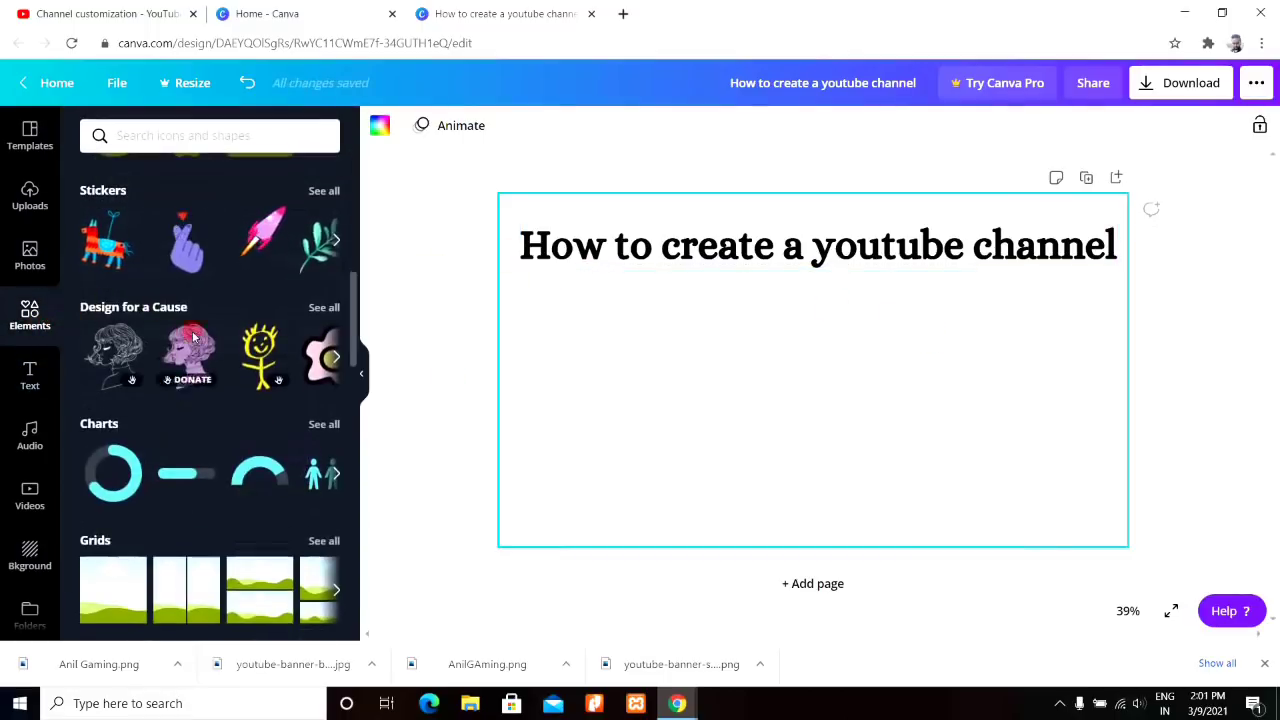
drag(354, 320, 360, 234)
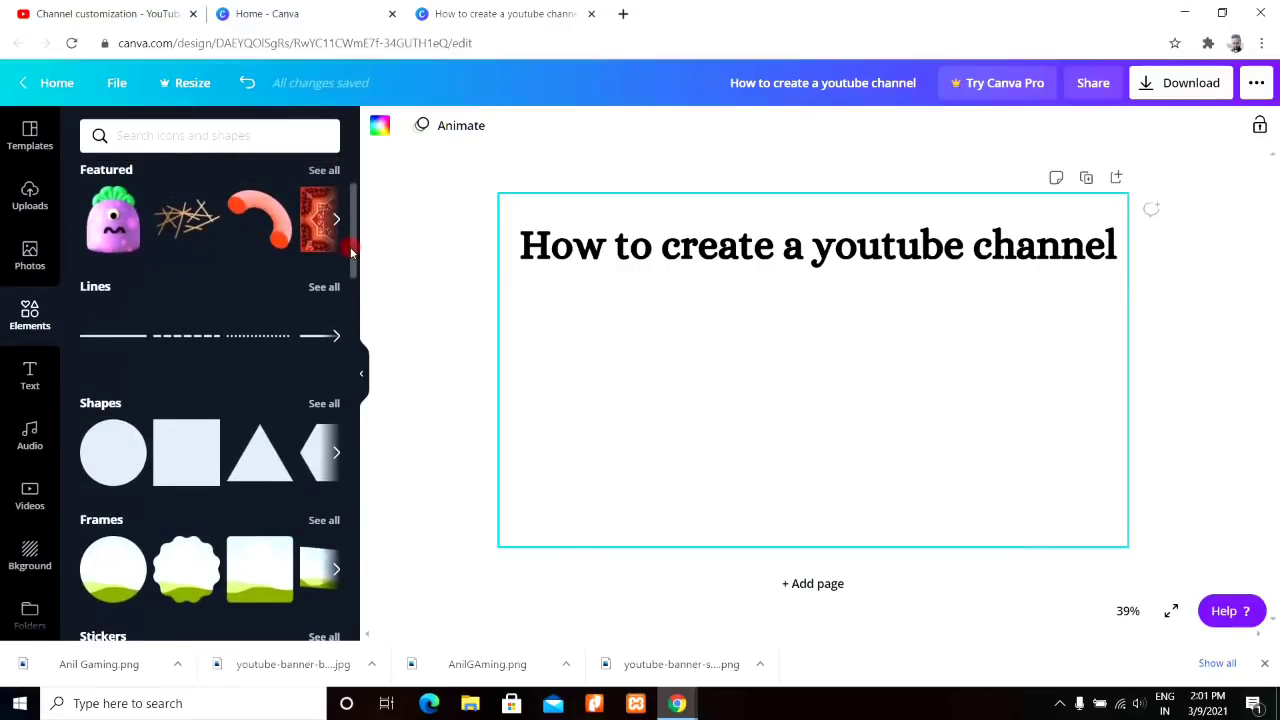
scroll(351, 256, up, 2)
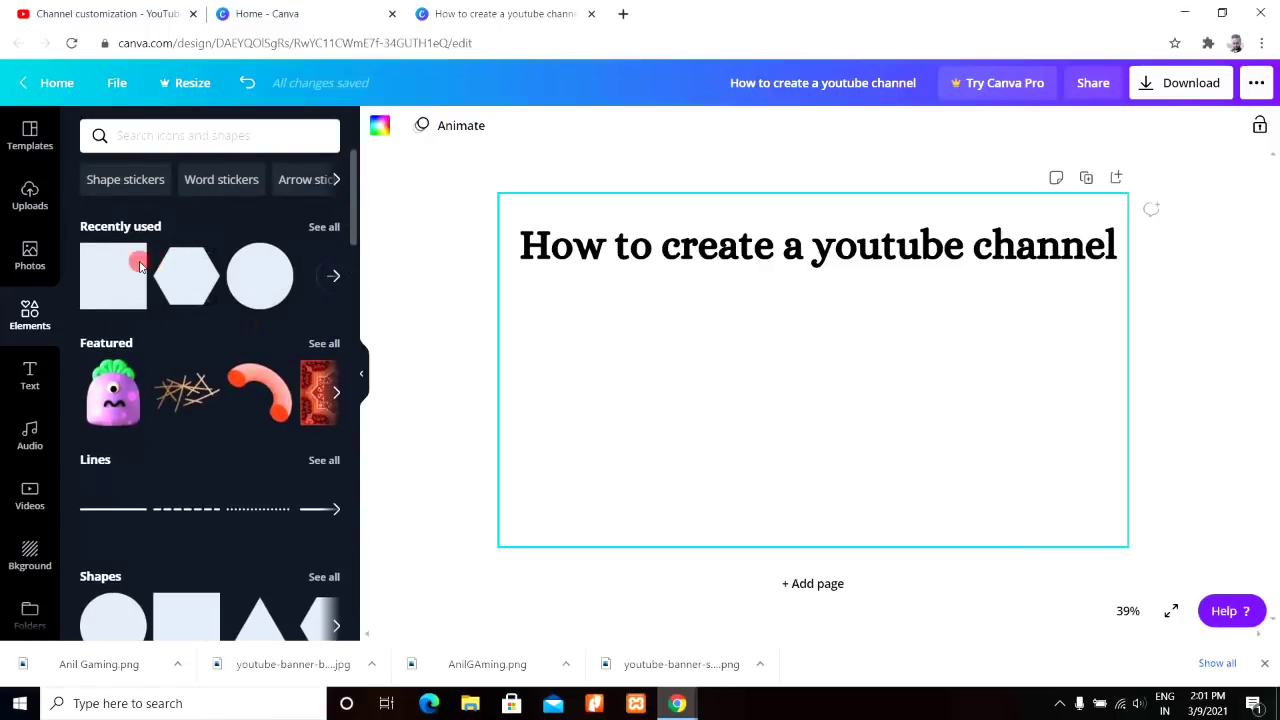
click(117, 280)
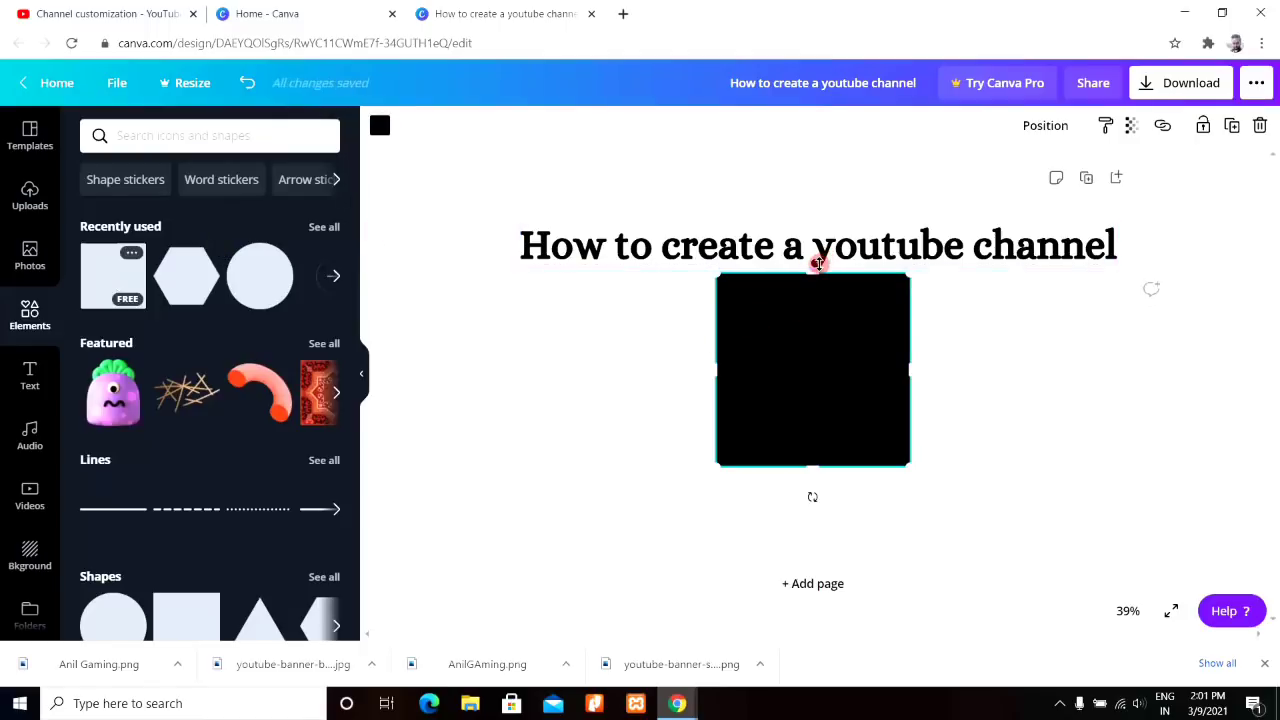
drag(813, 271, 814, 341)
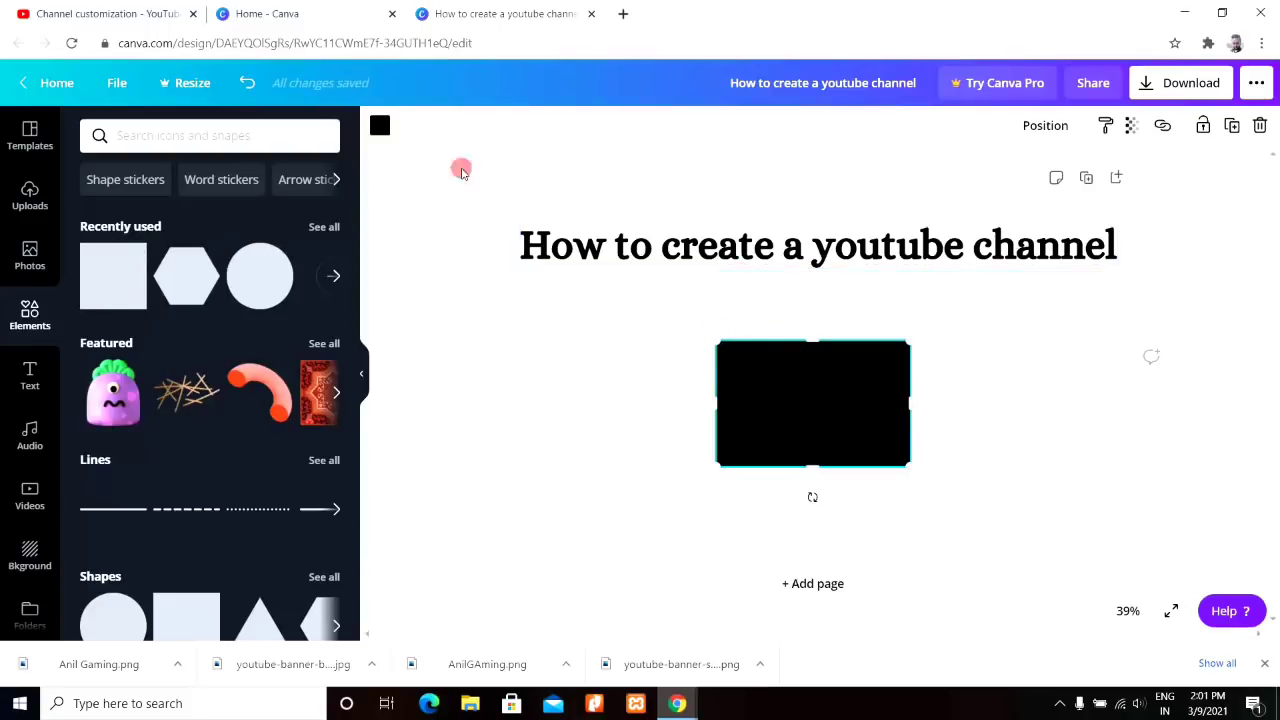
Step: Colour the rectangle red, widen it leftward, make it shorter and move it toward the heading
click(381, 128)
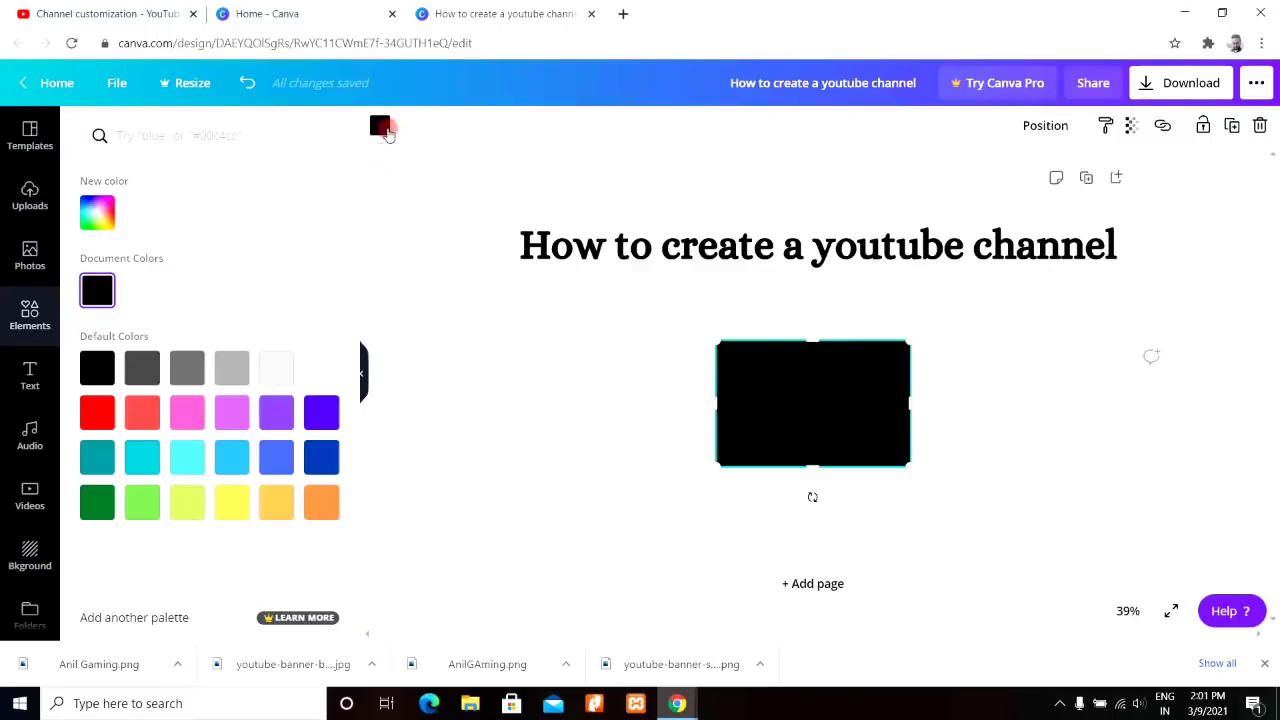
click(97, 410)
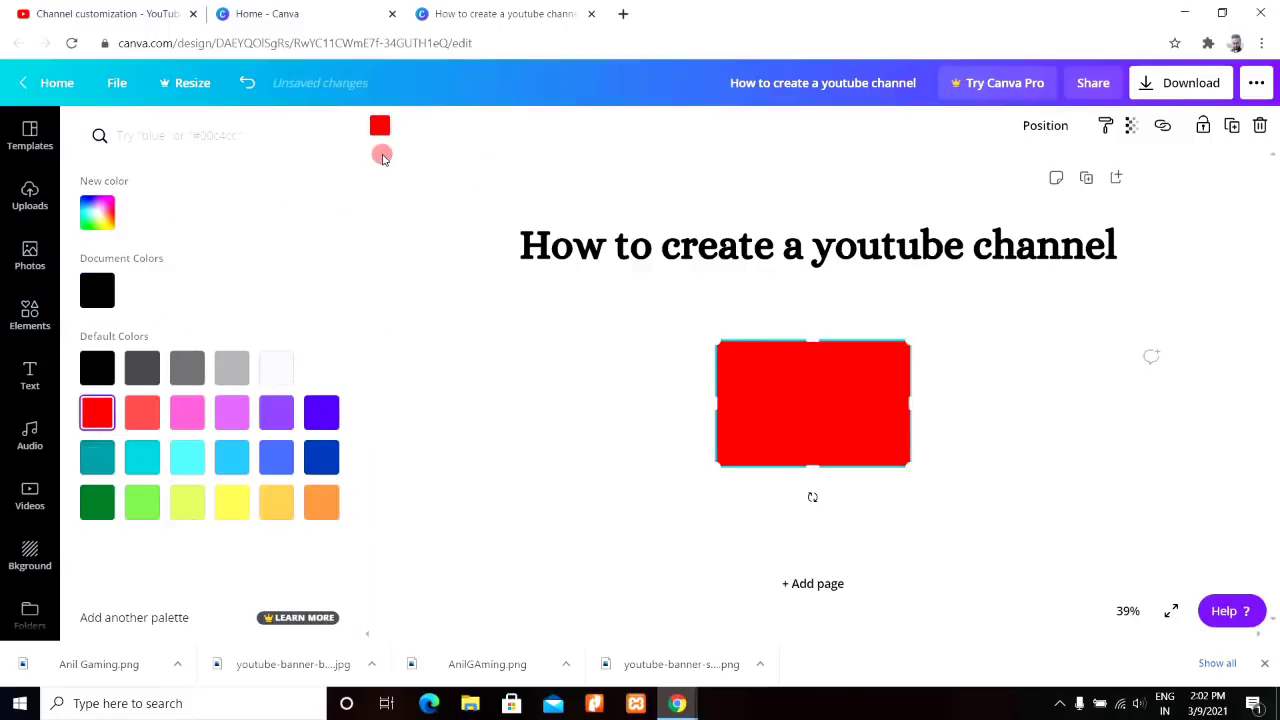
drag(714, 407, 549, 407)
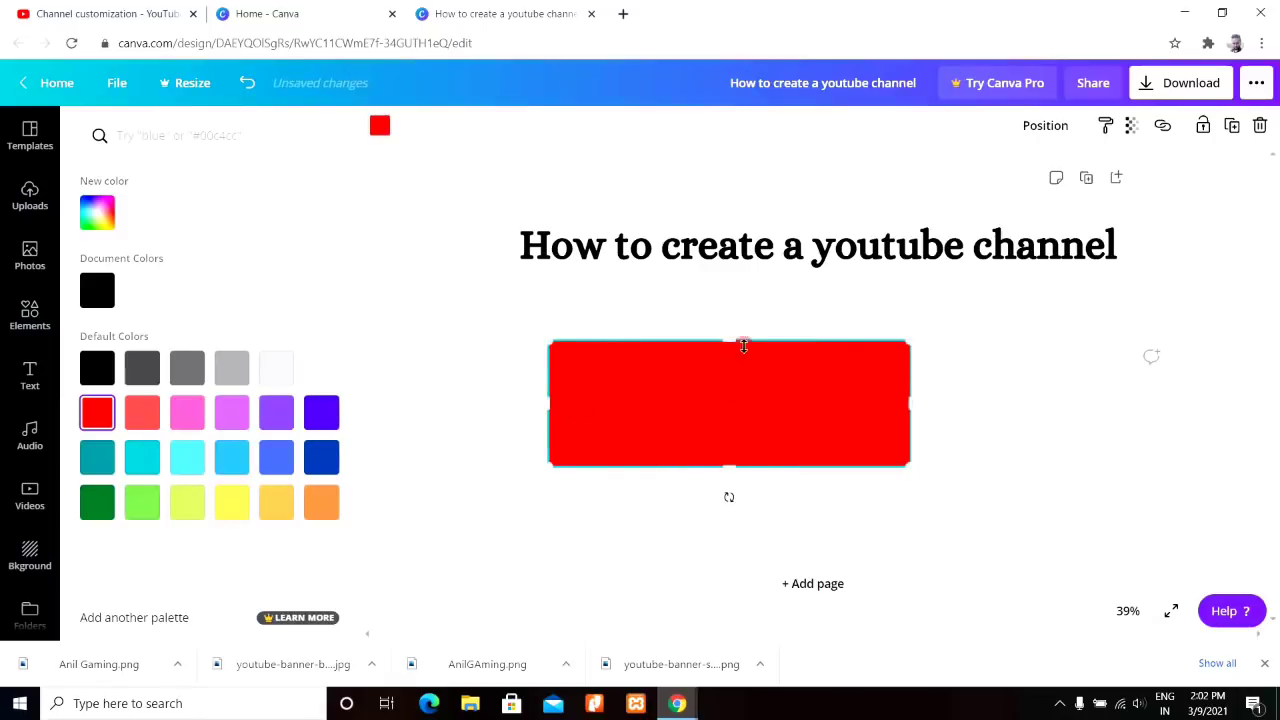
drag(730, 351, 731, 371)
drag(783, 406, 738, 252)
Step: Stretch the red strip to the heading's full width and position it just below the heading
click(766, 270)
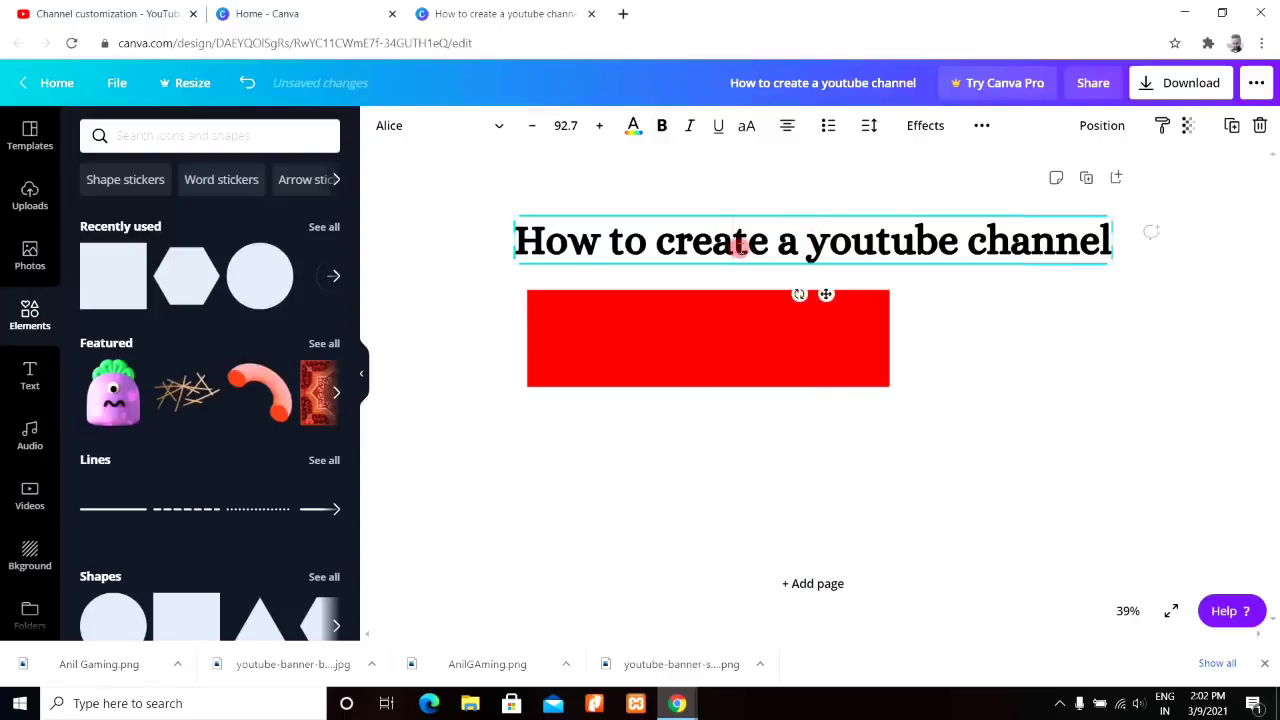
click(975, 318)
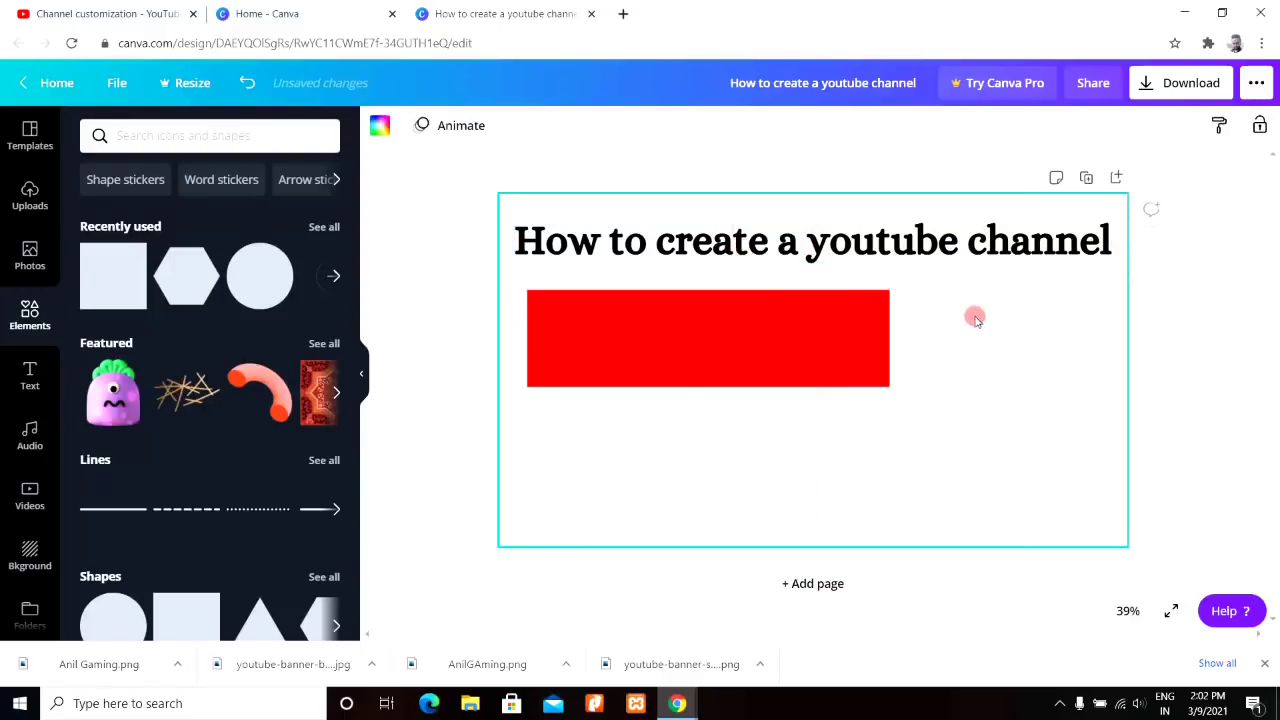
click(841, 324)
drag(889, 337, 1093, 337)
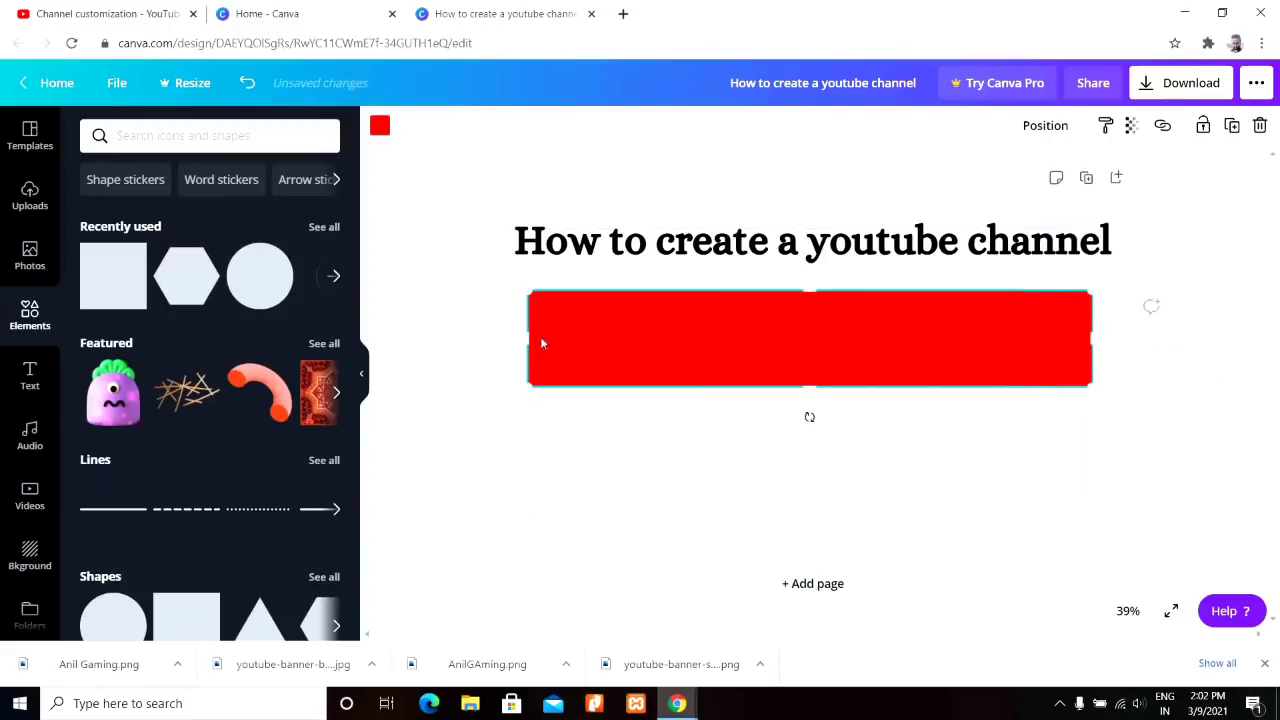
drag(524, 337, 514, 335)
drag(1093, 335, 1114, 334)
mouse_move(987, 337)
mouse_down()
mouse_move(988, 249)
mouse_move(989, 323)
mouse_up()
click(928, 254)
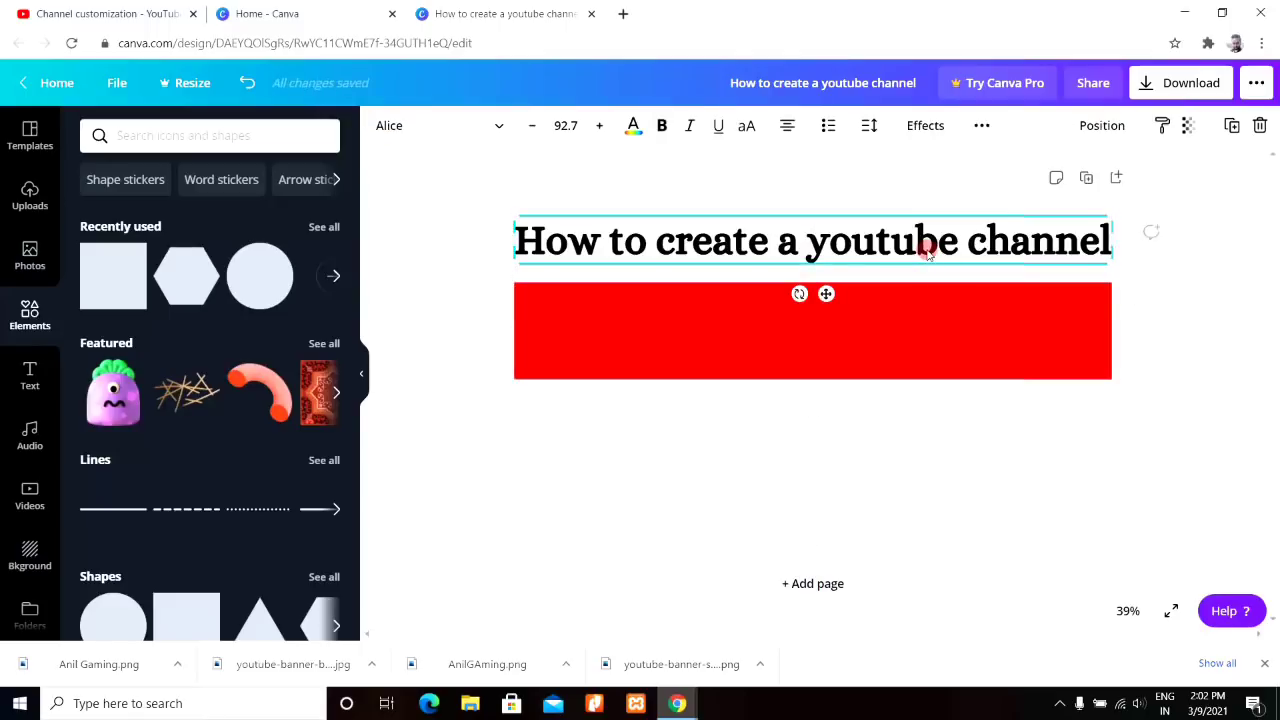
Step: Duplicate the heading onto the red strip and delete the original above it
key(ctrl+d)
drag(913, 254, 901, 330)
click(941, 254)
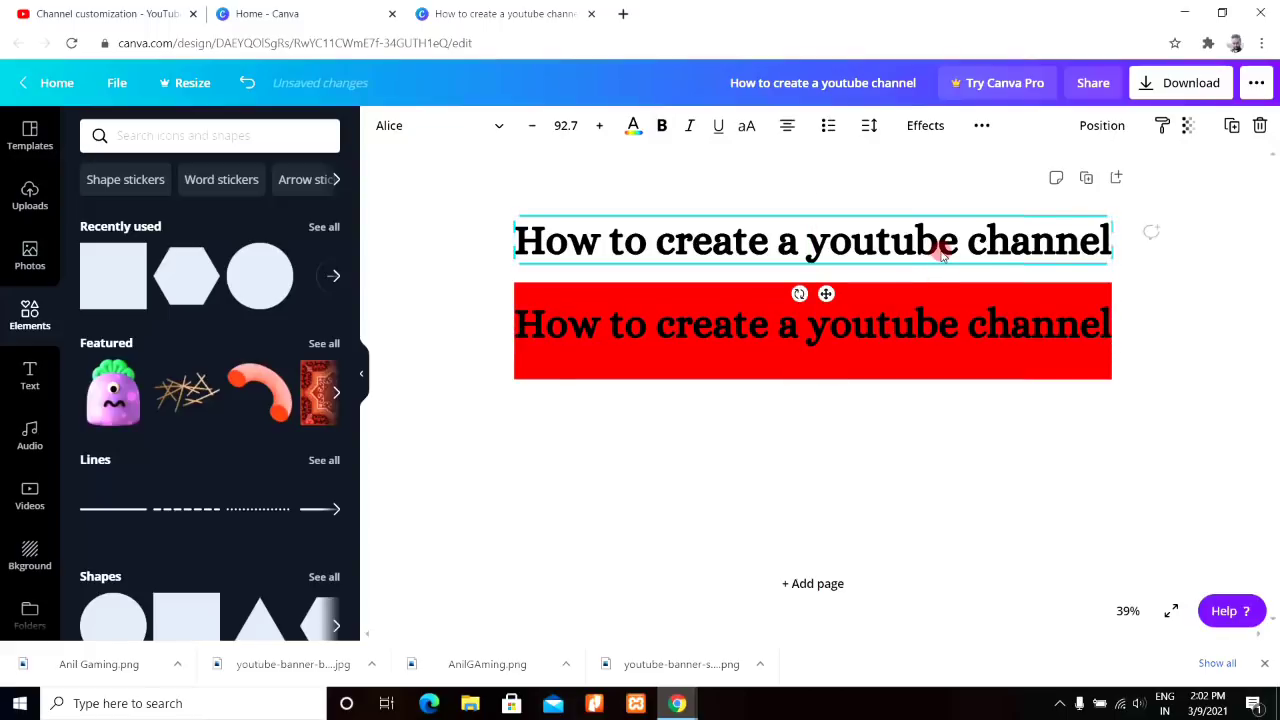
key(Delete)
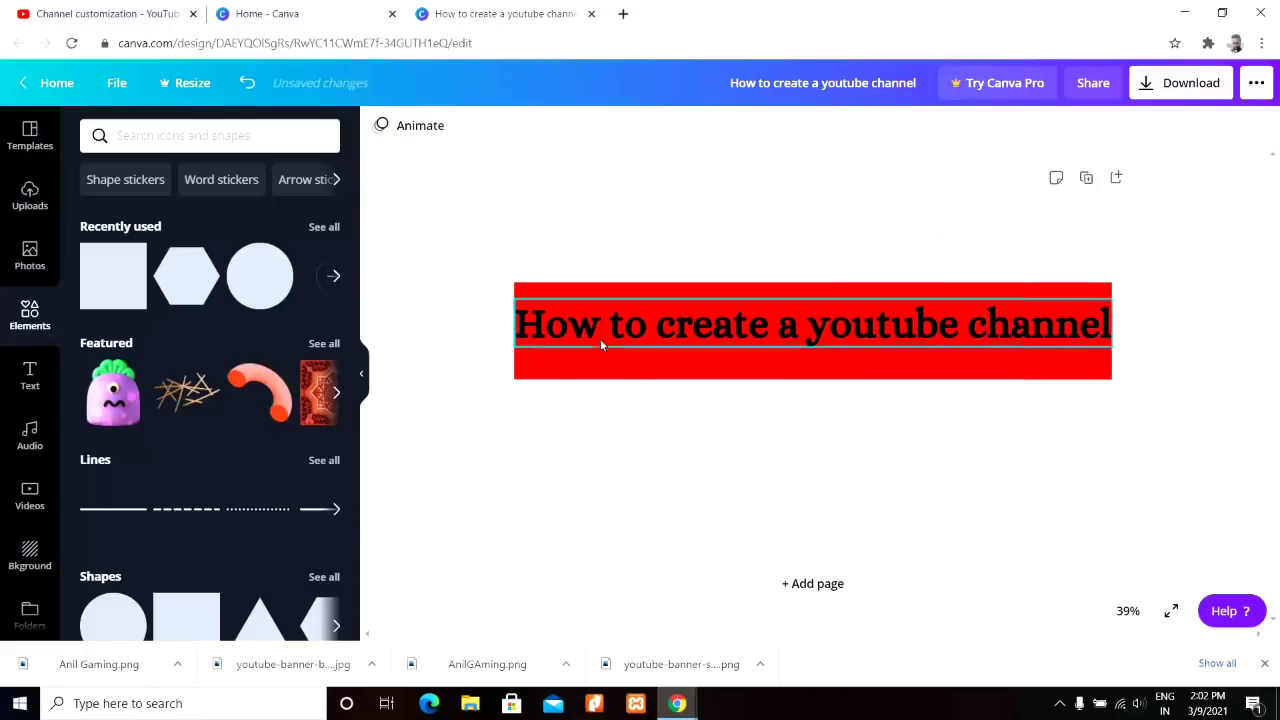
Step: Move the red banner with its text up the page and make the strip thinner
drag(506, 265, 960, 423)
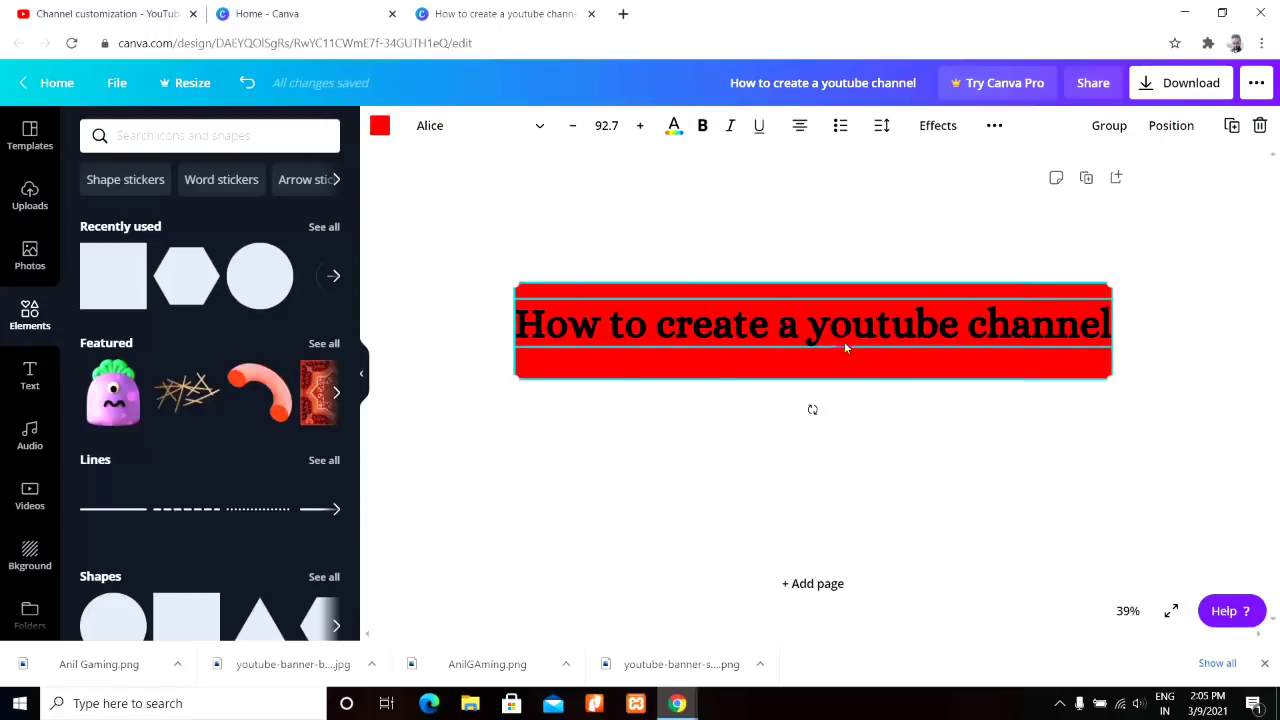
drag(818, 344, 813, 270)
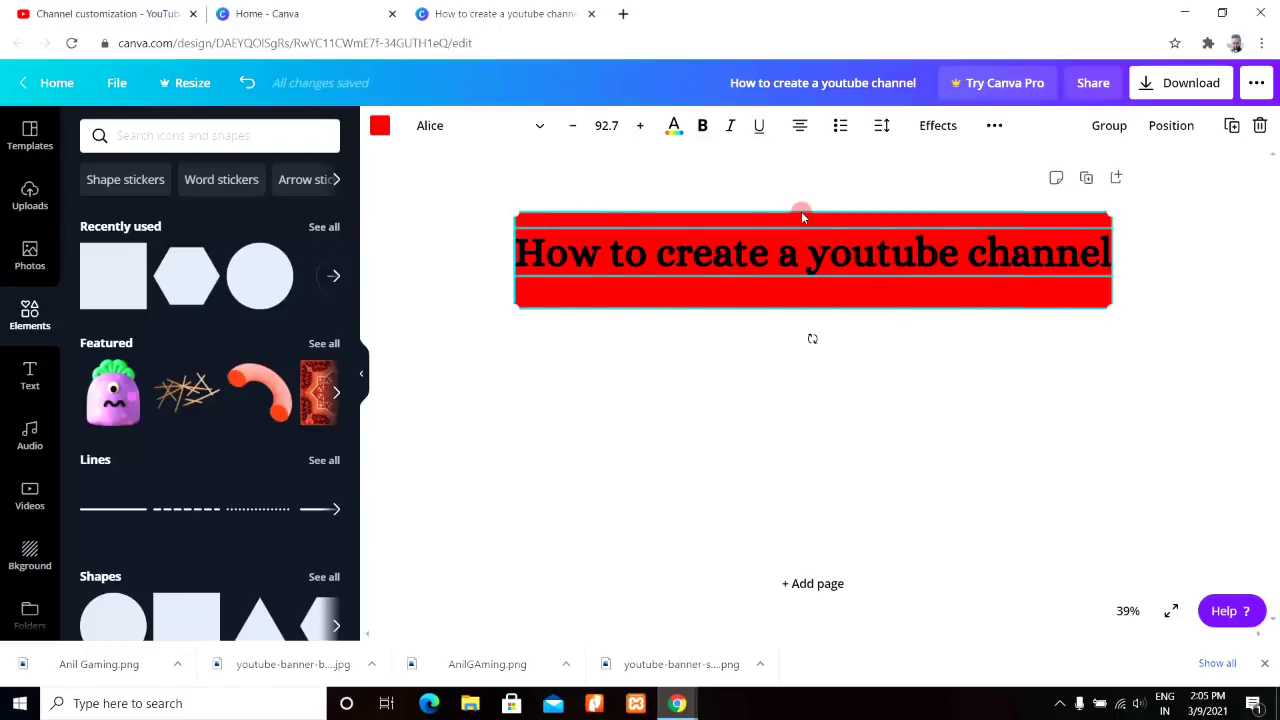
click(757, 322)
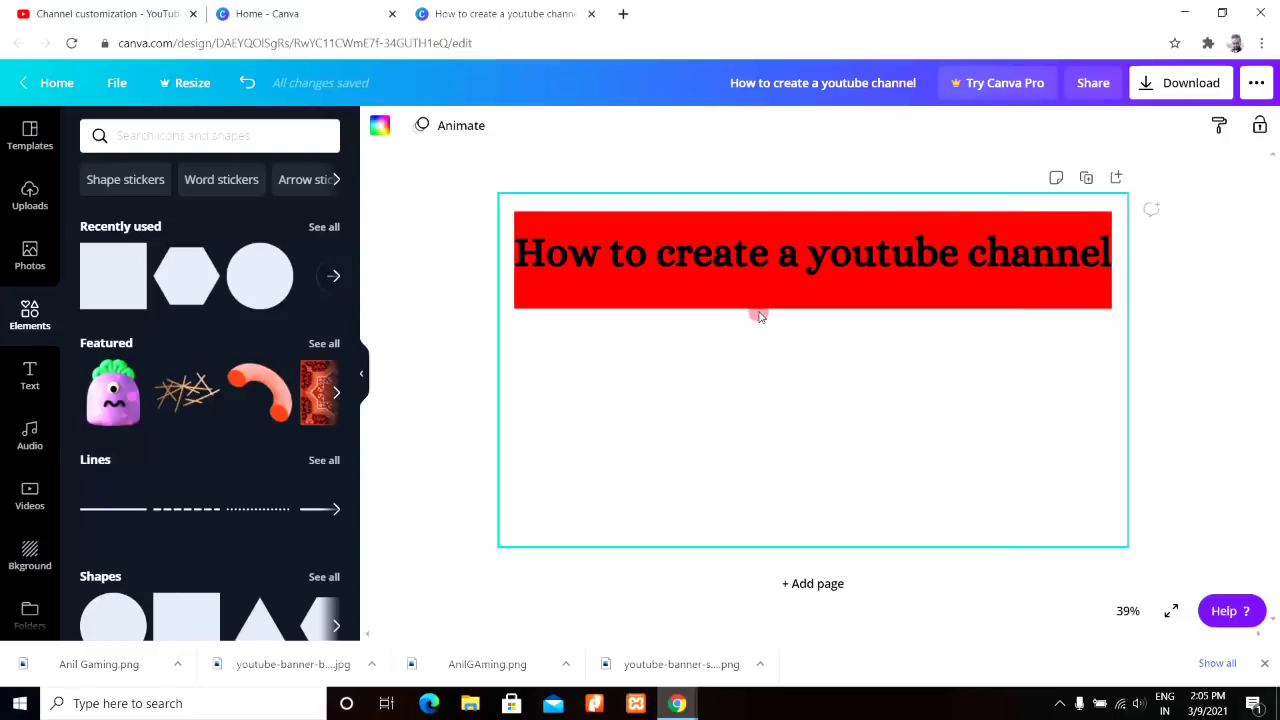
click(768, 307)
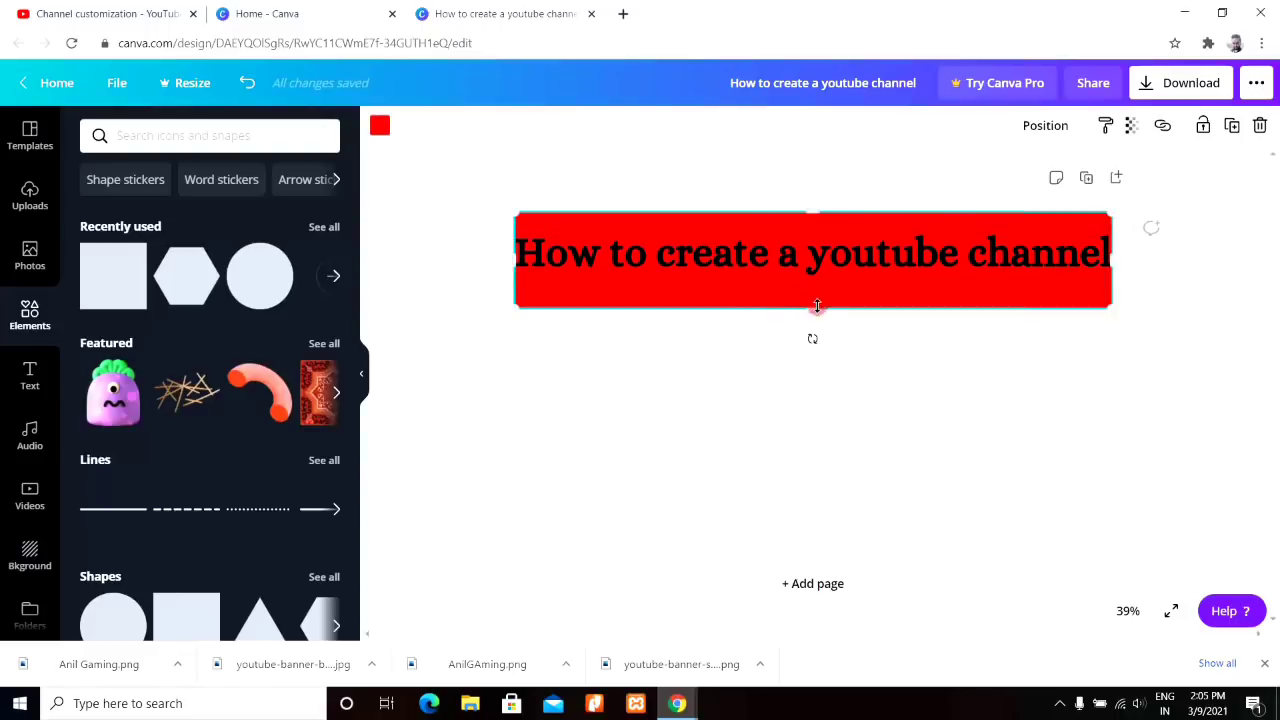
drag(817, 306, 817, 284)
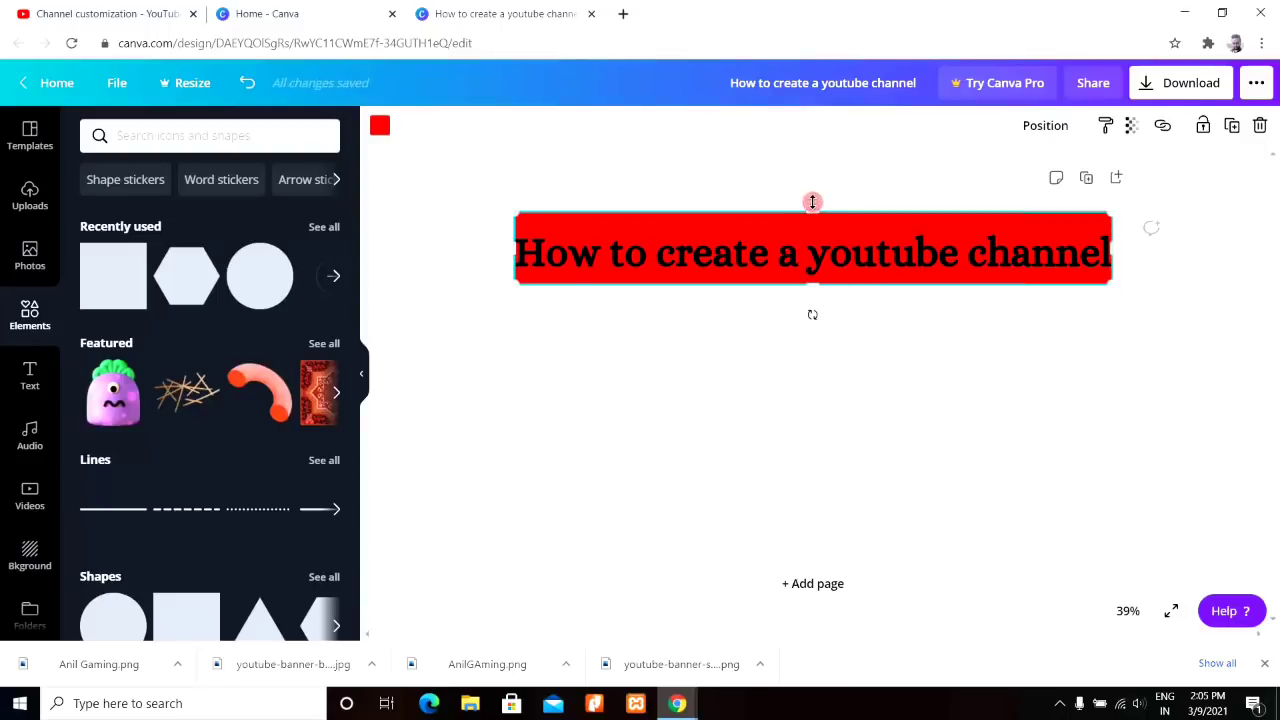
drag(812, 215, 811, 229)
Step: Change the banner heading's text colour to white
click(727, 259)
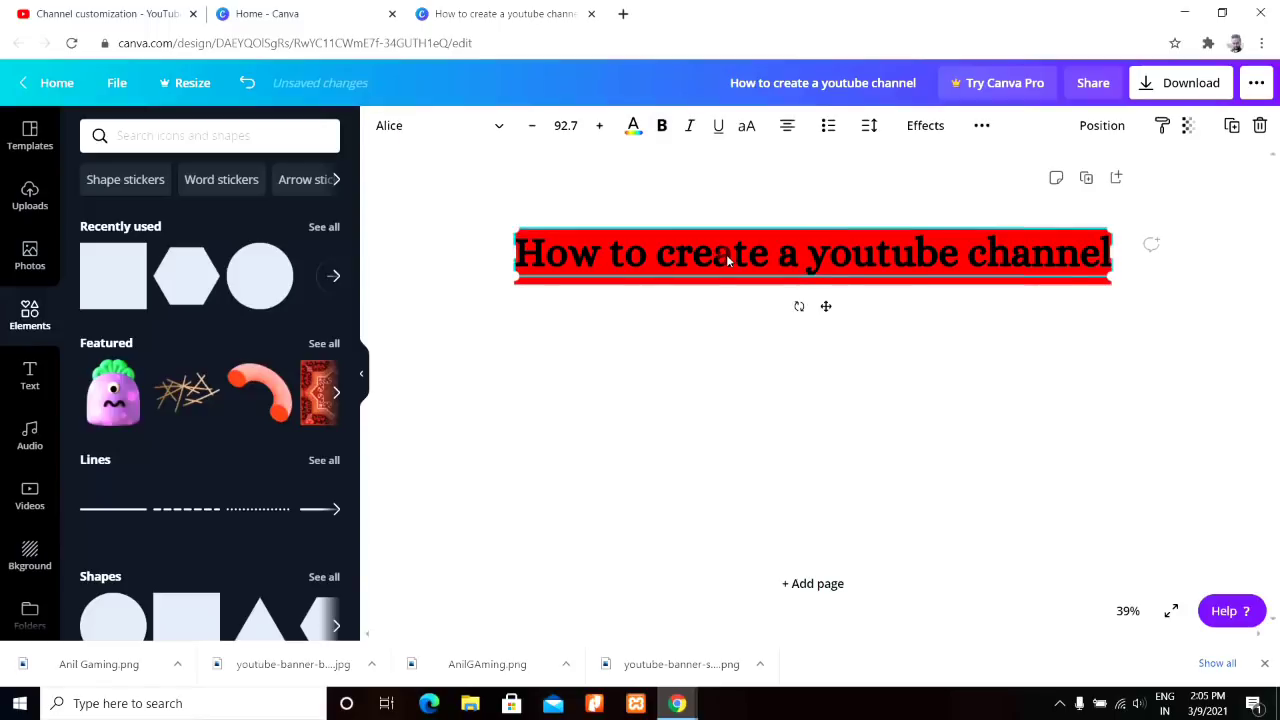
click(727, 259)
click(636, 125)
click(640, 128)
click(187, 290)
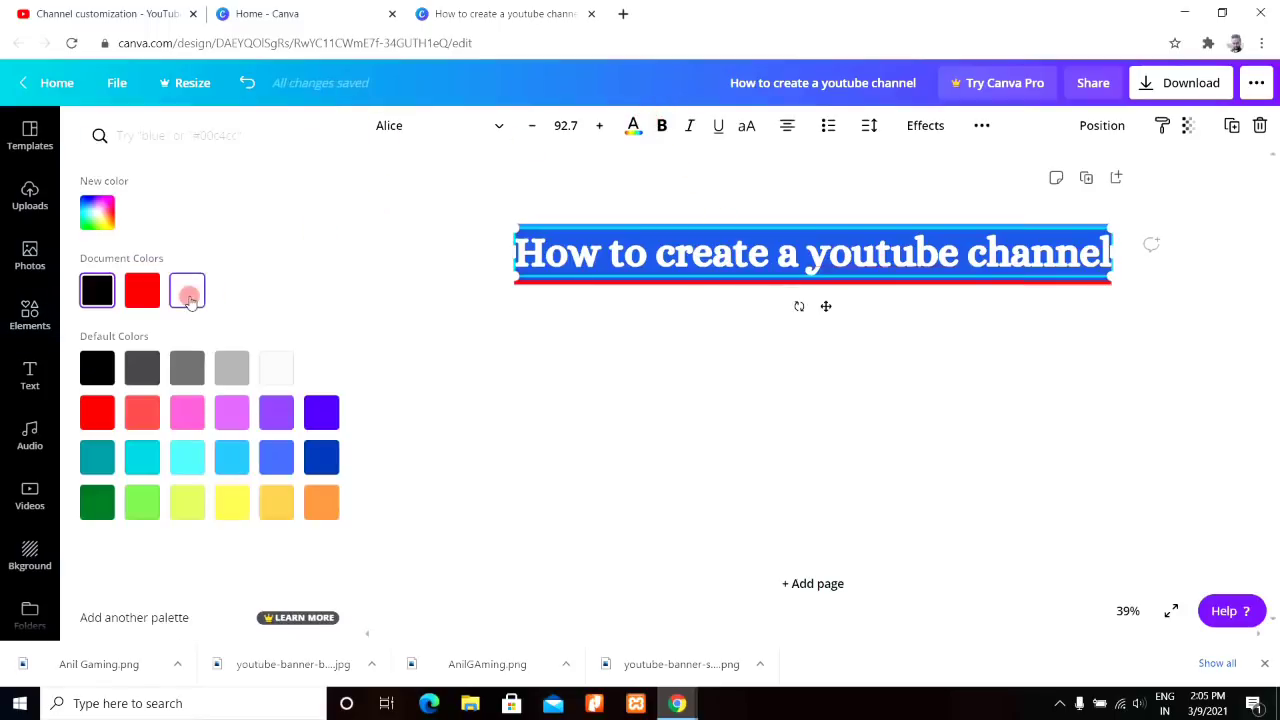
click(510, 337)
click(510, 337)
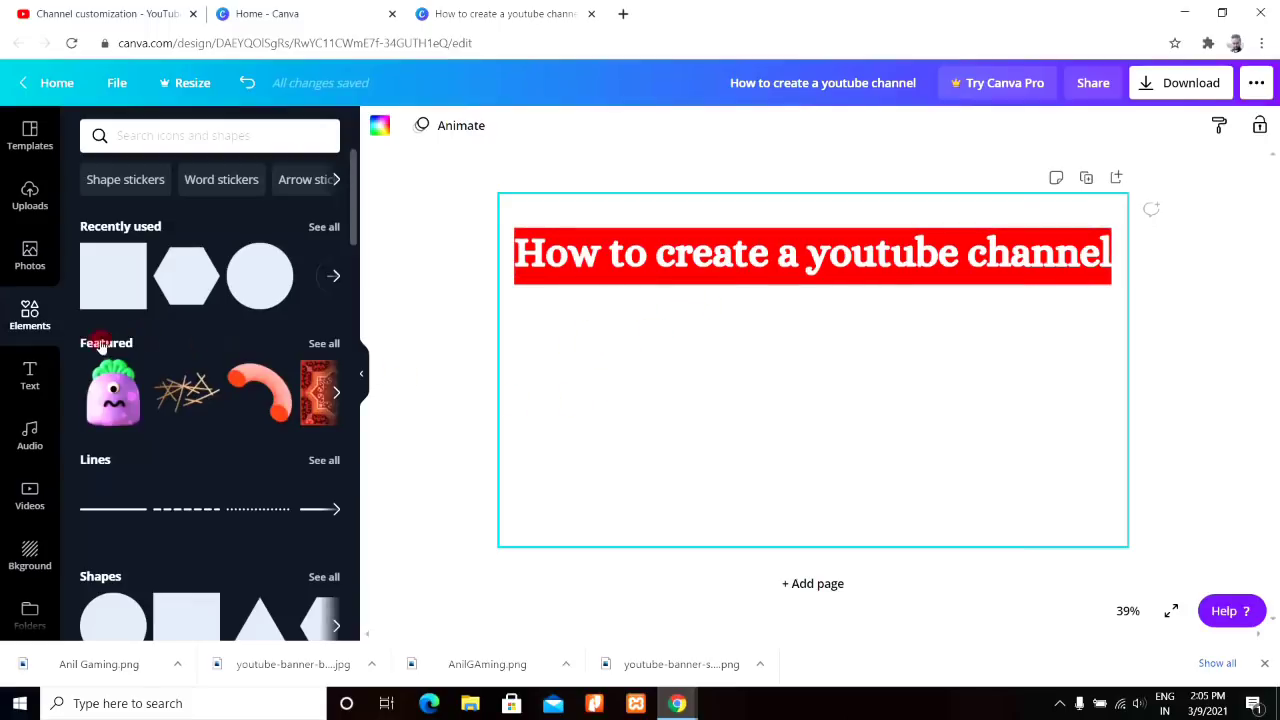
Step: Add a new 'Add a heading' text box below the red title banner
click(30, 377)
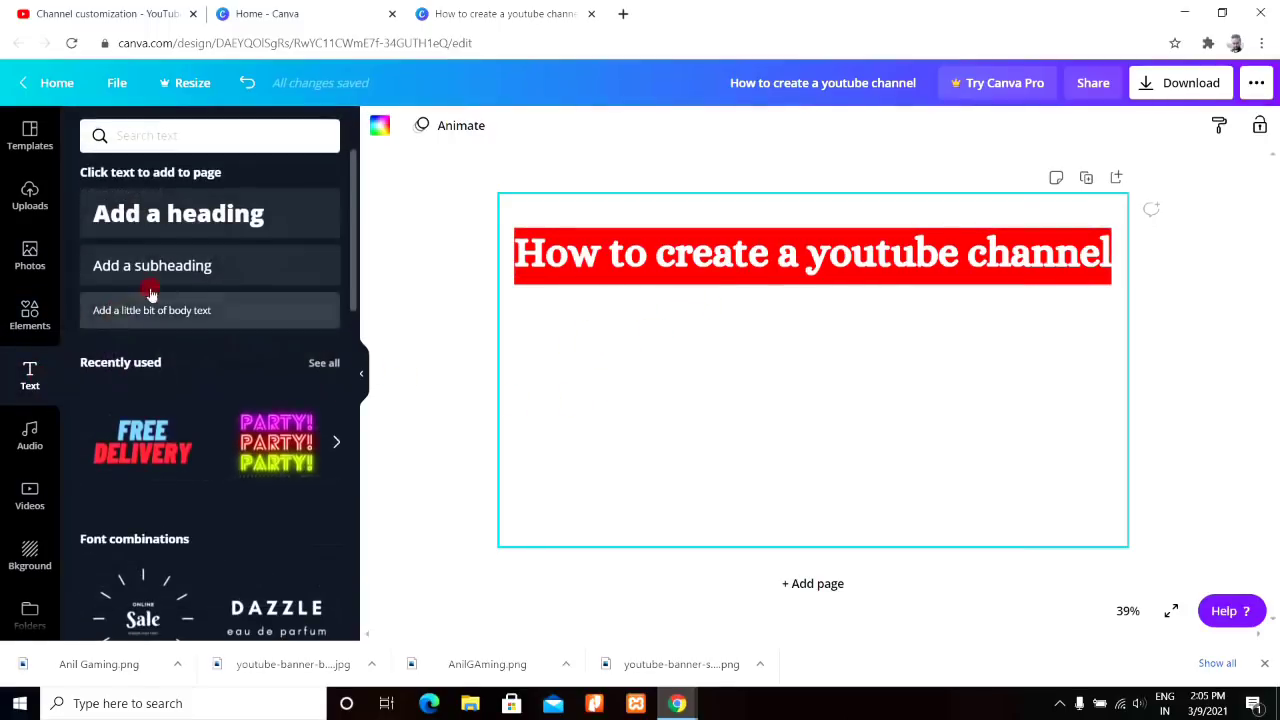
click(240, 218)
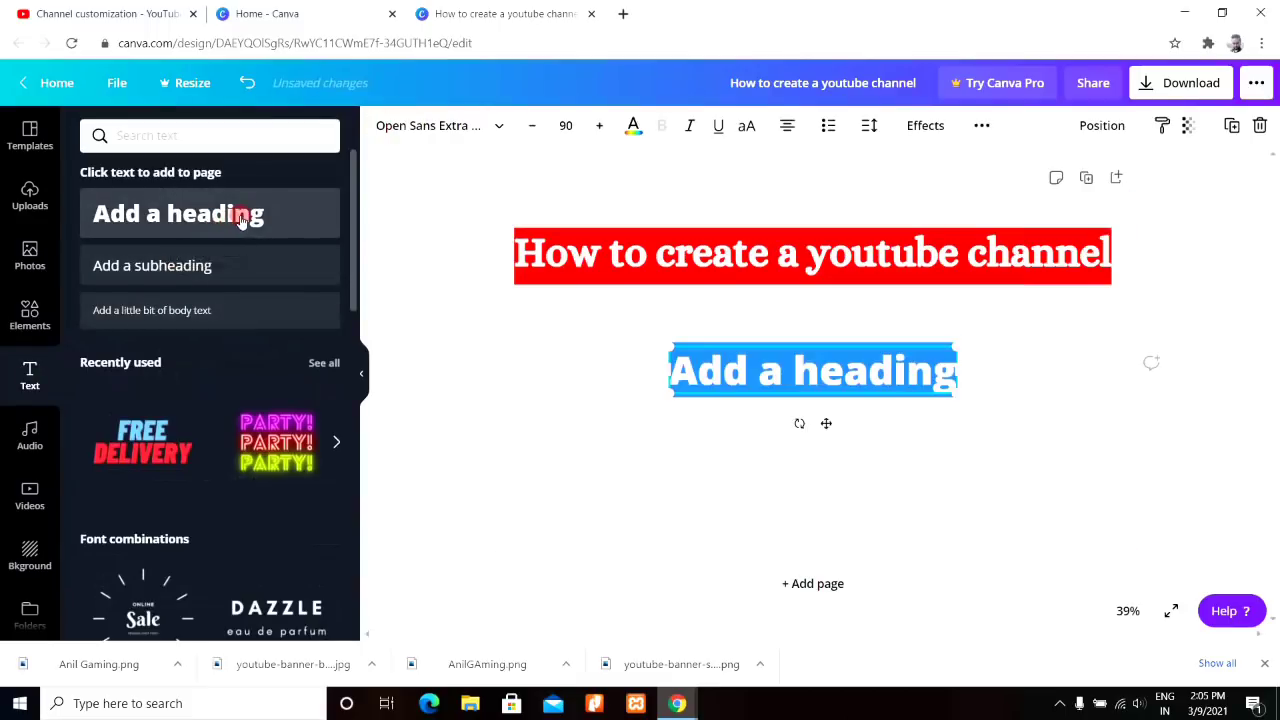
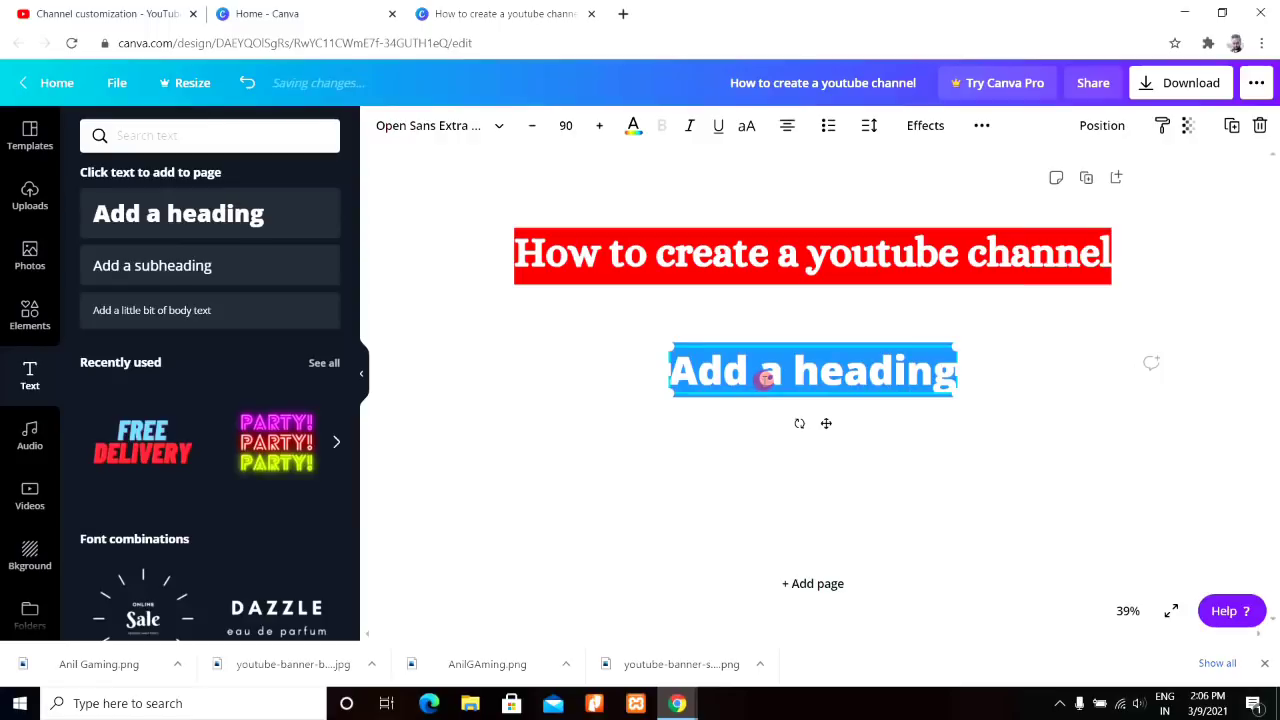
Step: Replace the 'Add a heading' placeholder with the text 'Youtube Channel'
text(Yout)
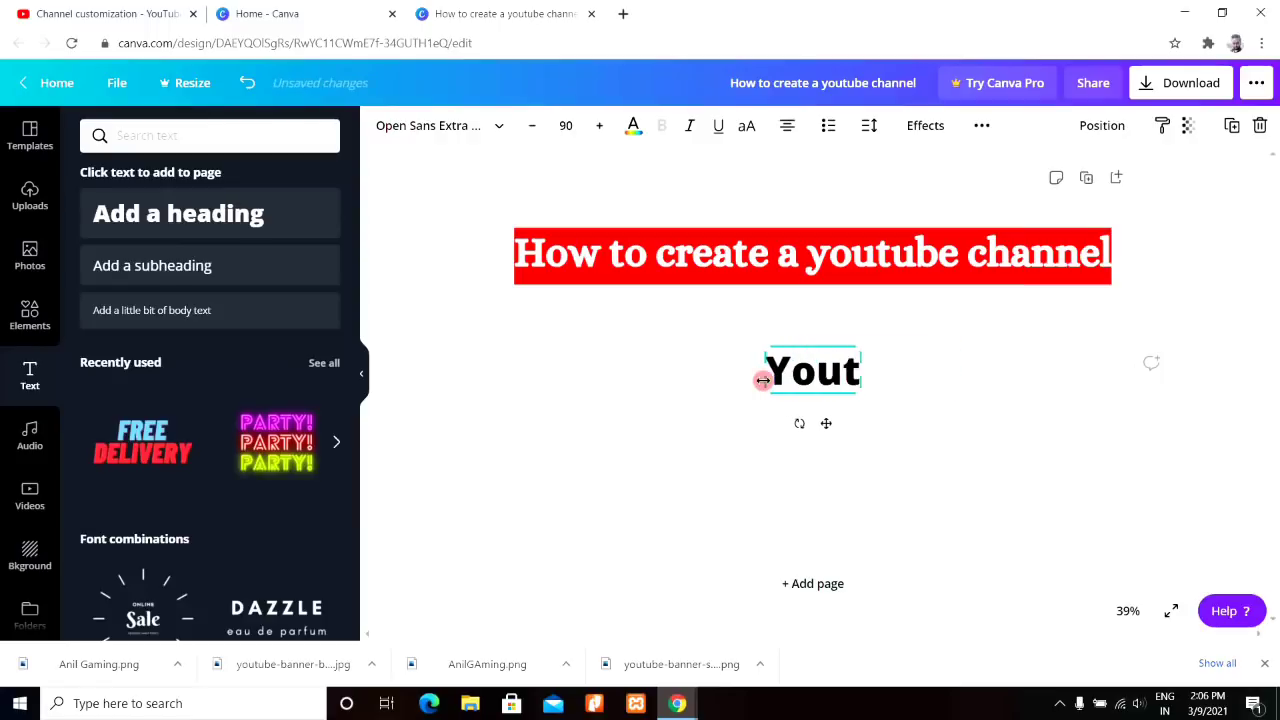
text(ube)
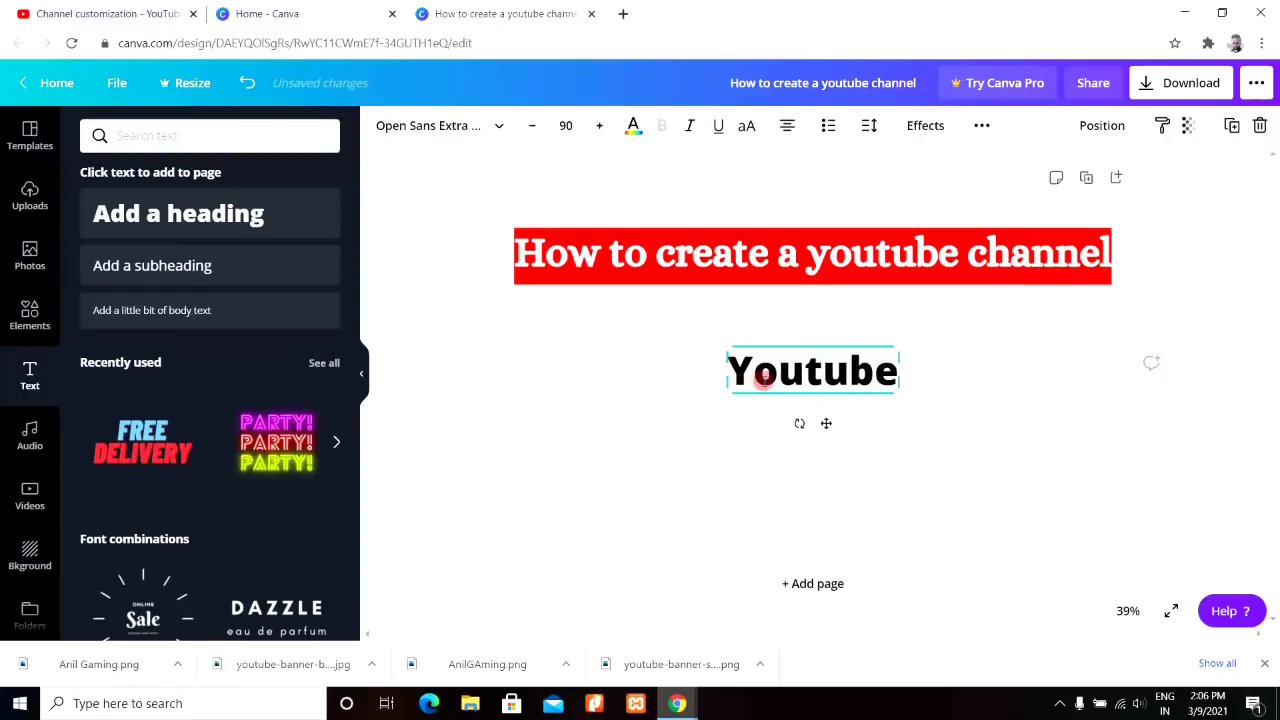
text( Channel)
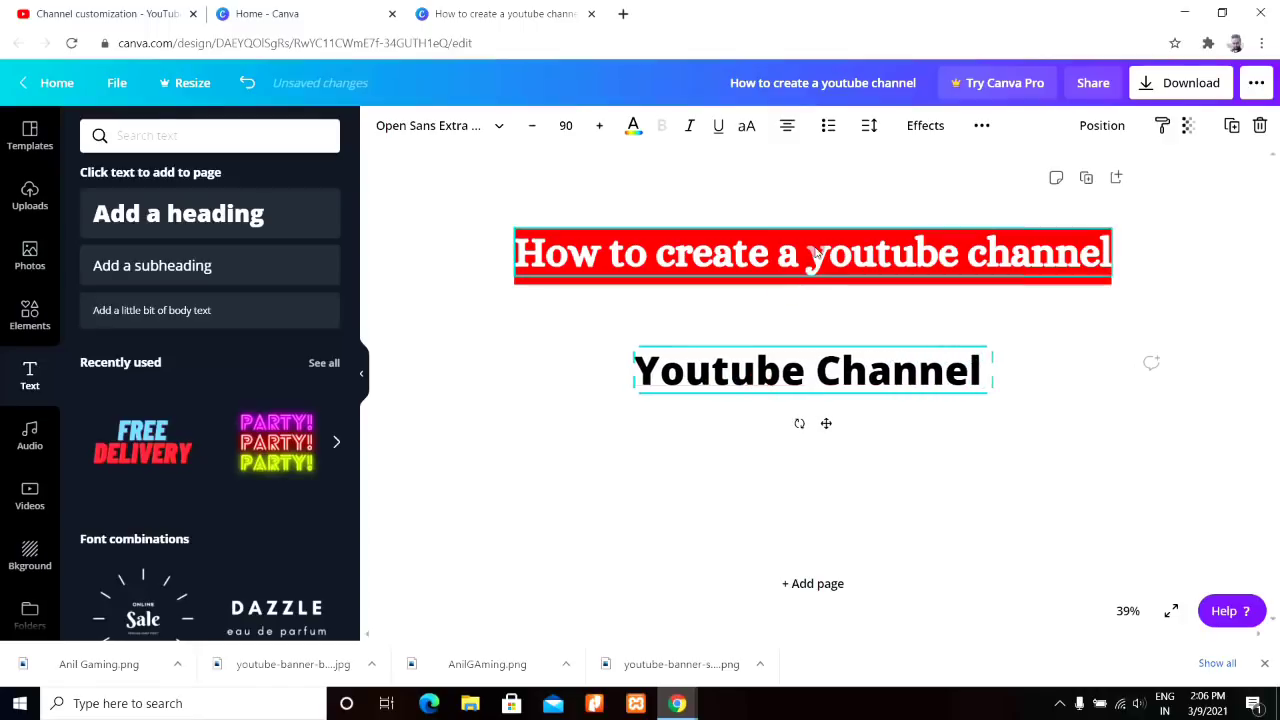
click(624, 16)
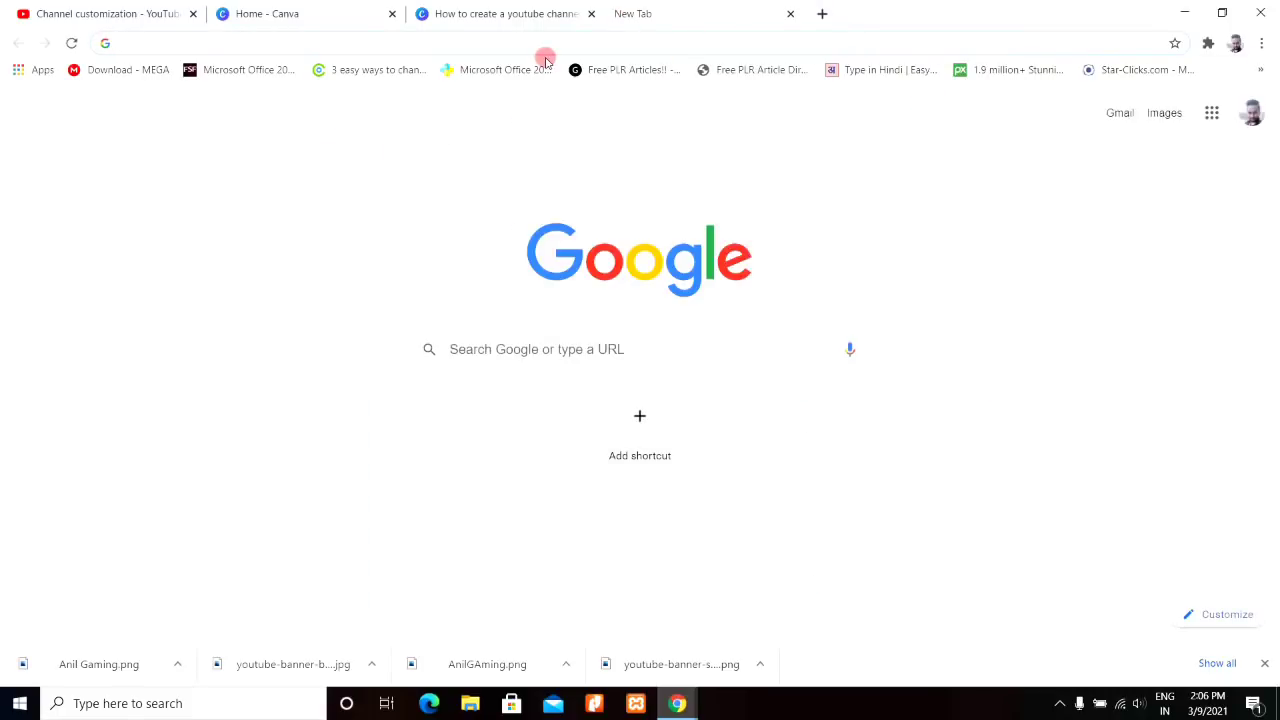
Step: Open Google Translate from the Google apps grid
text(www)
key(Return)
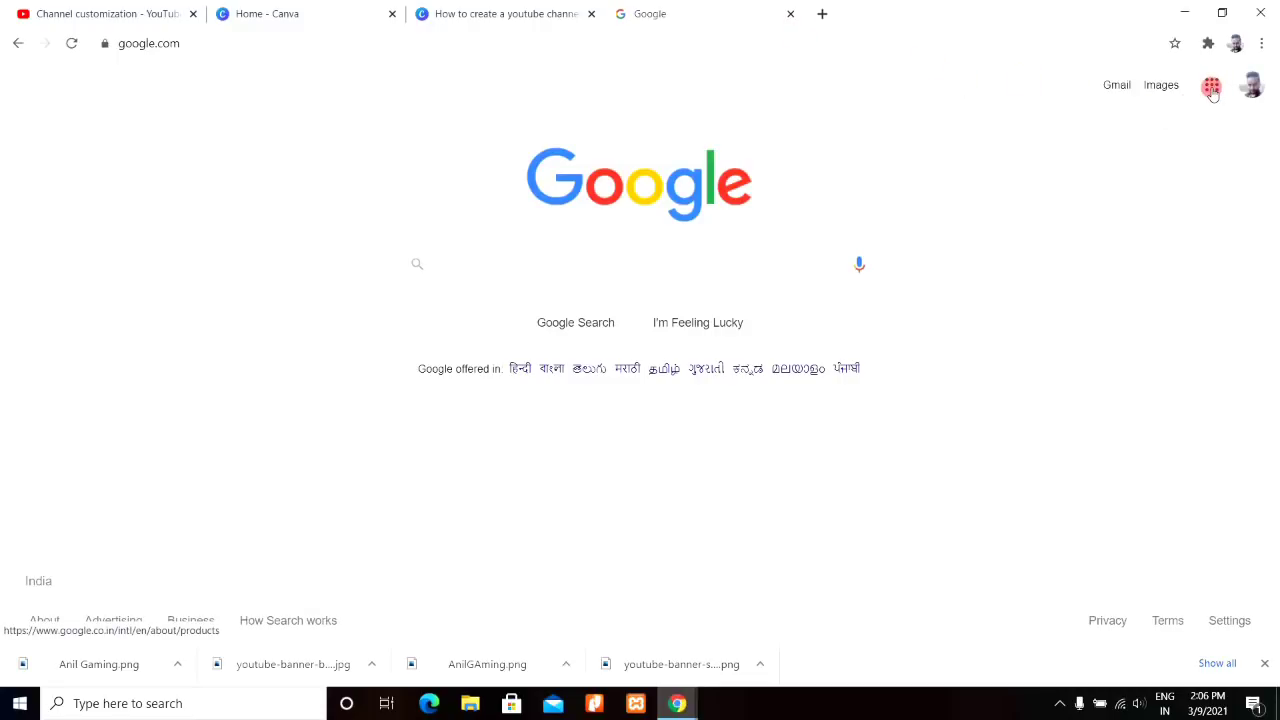
click(1212, 88)
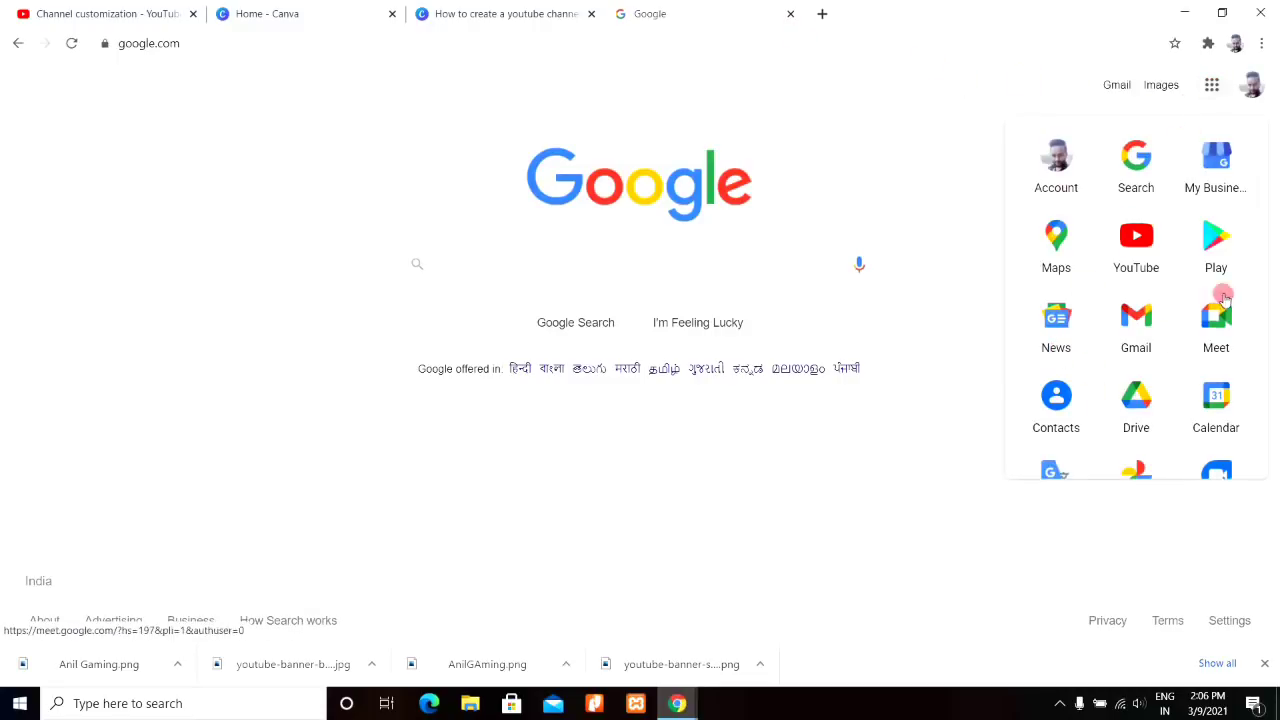
scroll(1260, 245, down, 2)
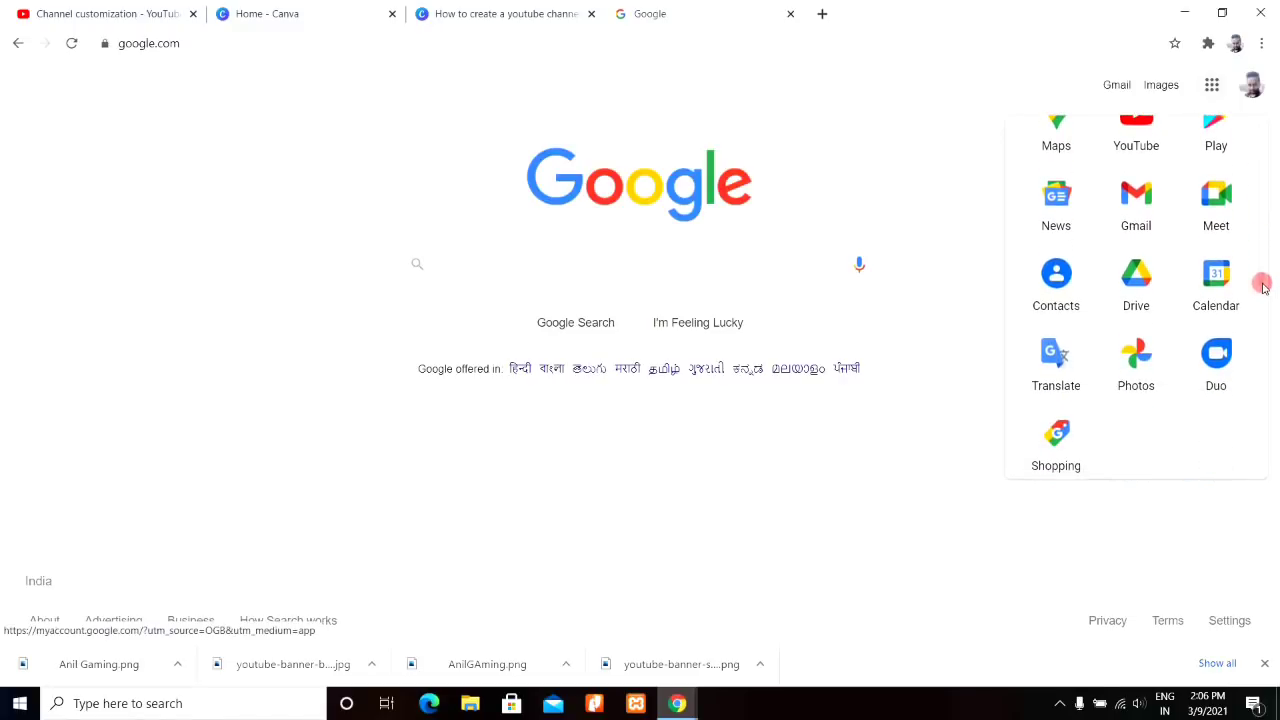
click(1055, 375)
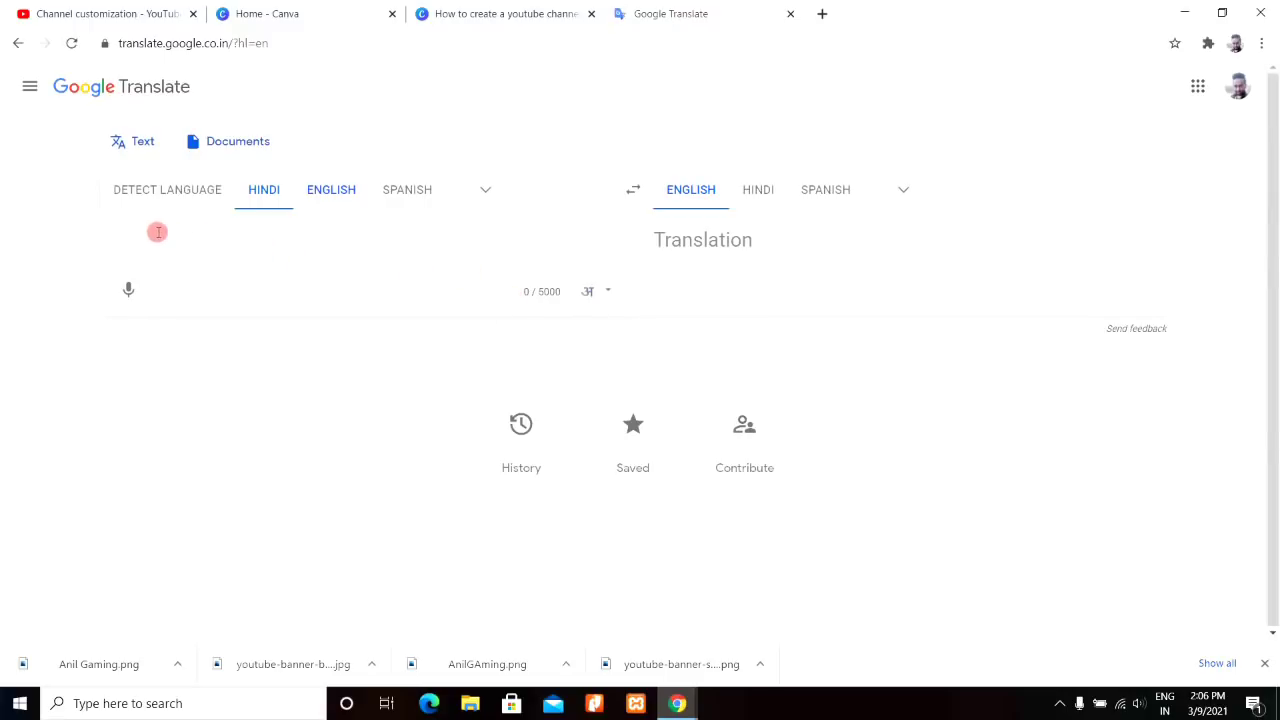
Step: Enter the Hindi phrase कैसे बनाए and copy it
text(kaise b)
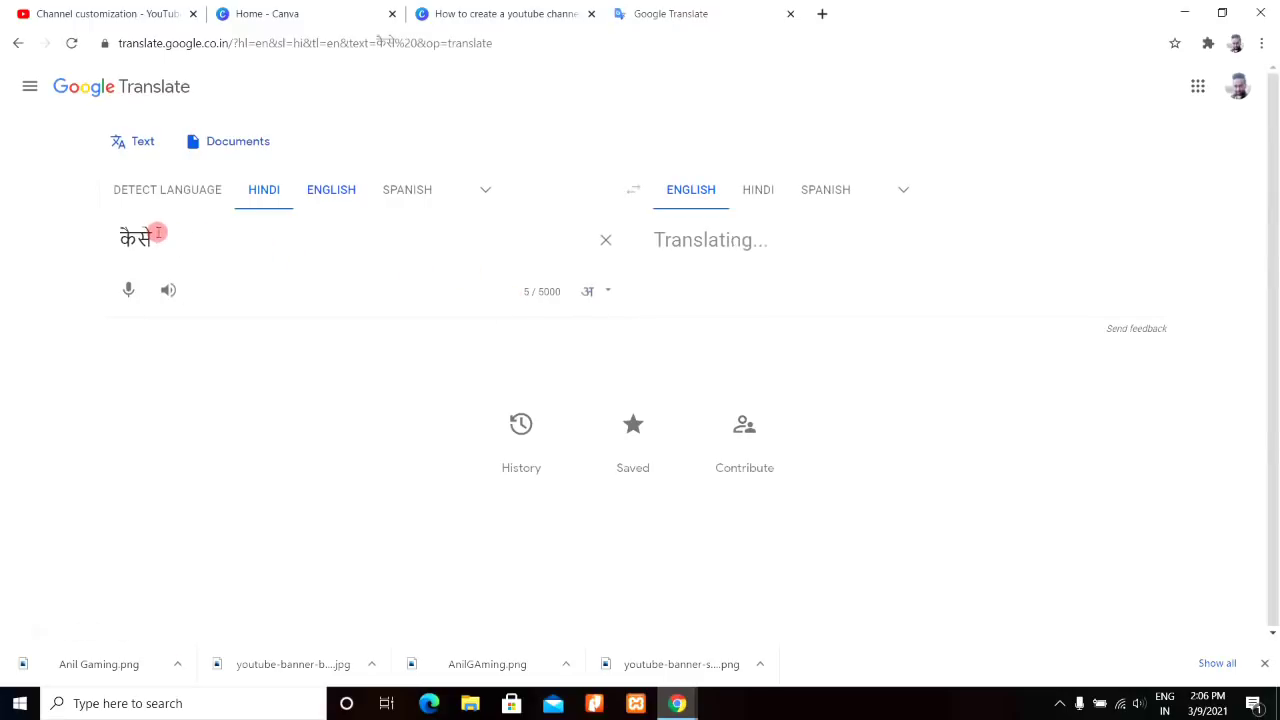
text(anaye)
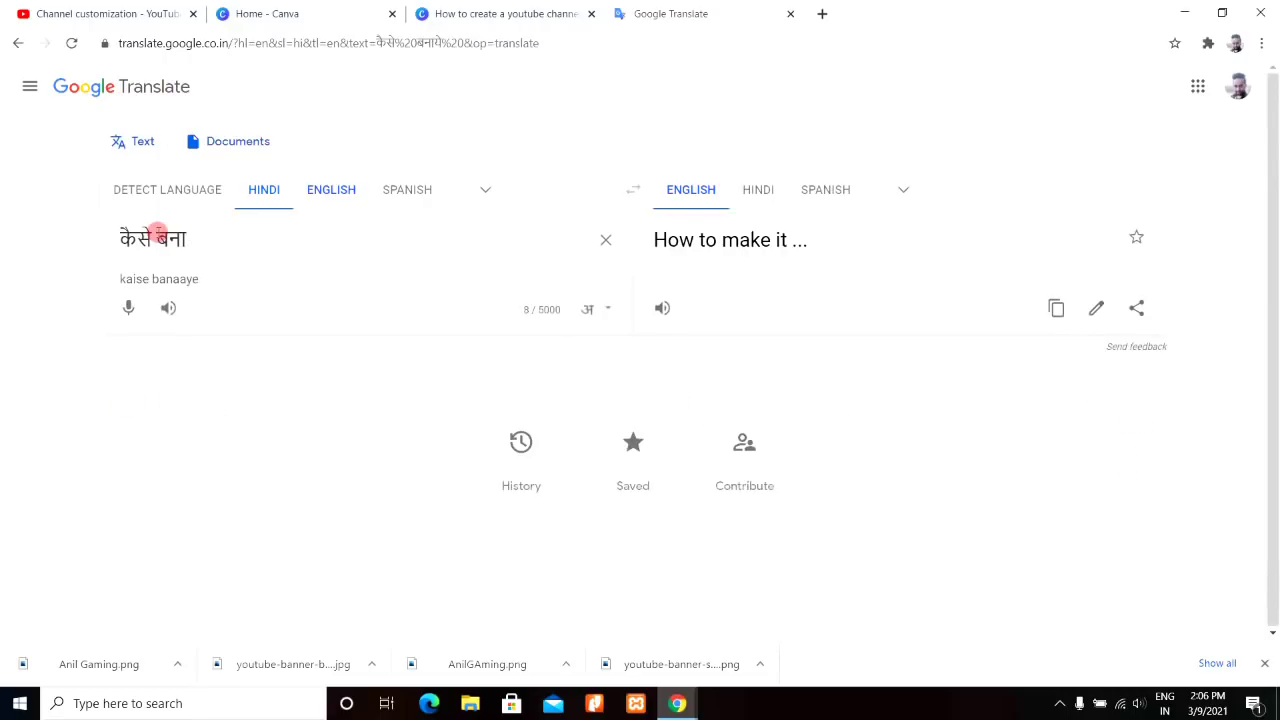
key(BackSpace)
key(BackSpace)
key(BackSpace)
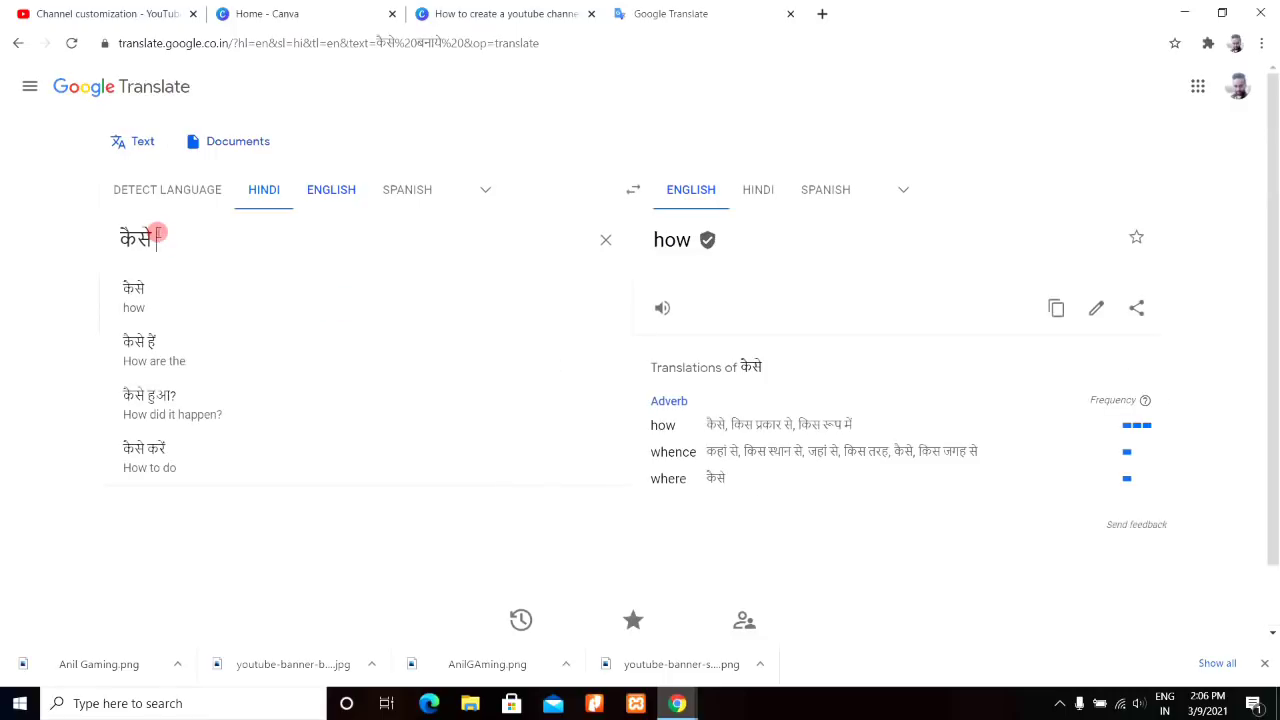
text(bana)
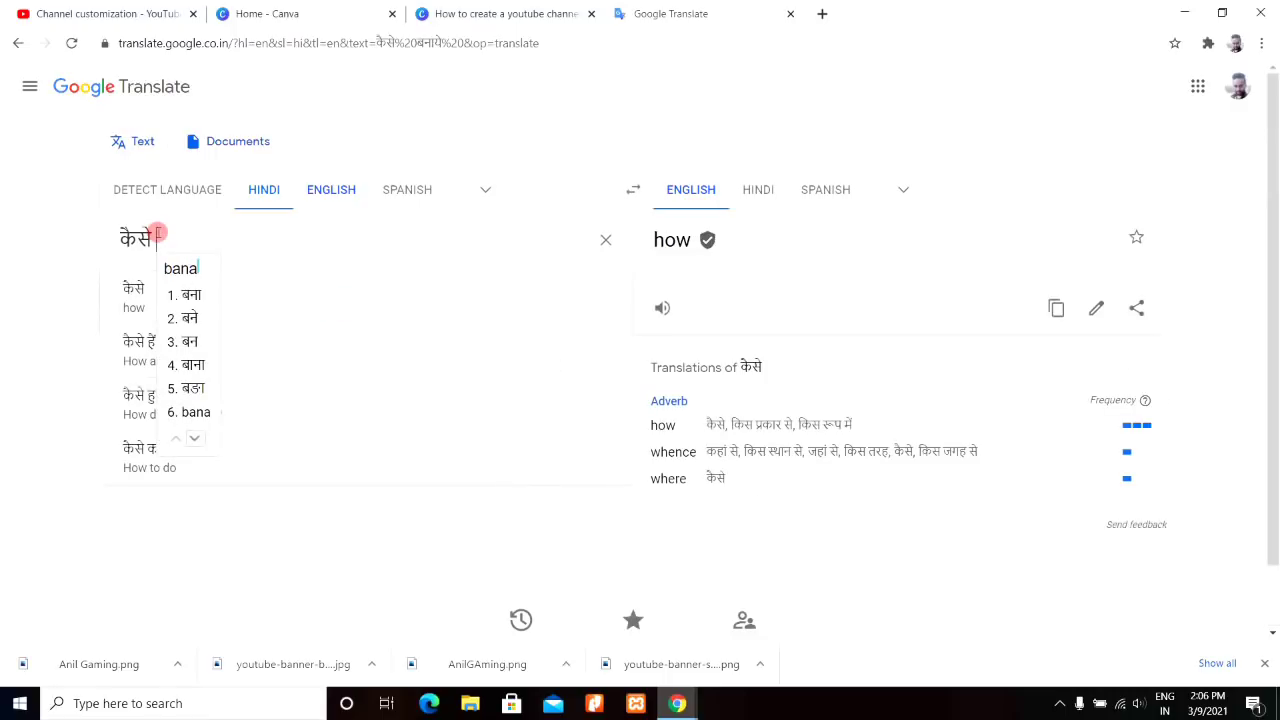
text(y)
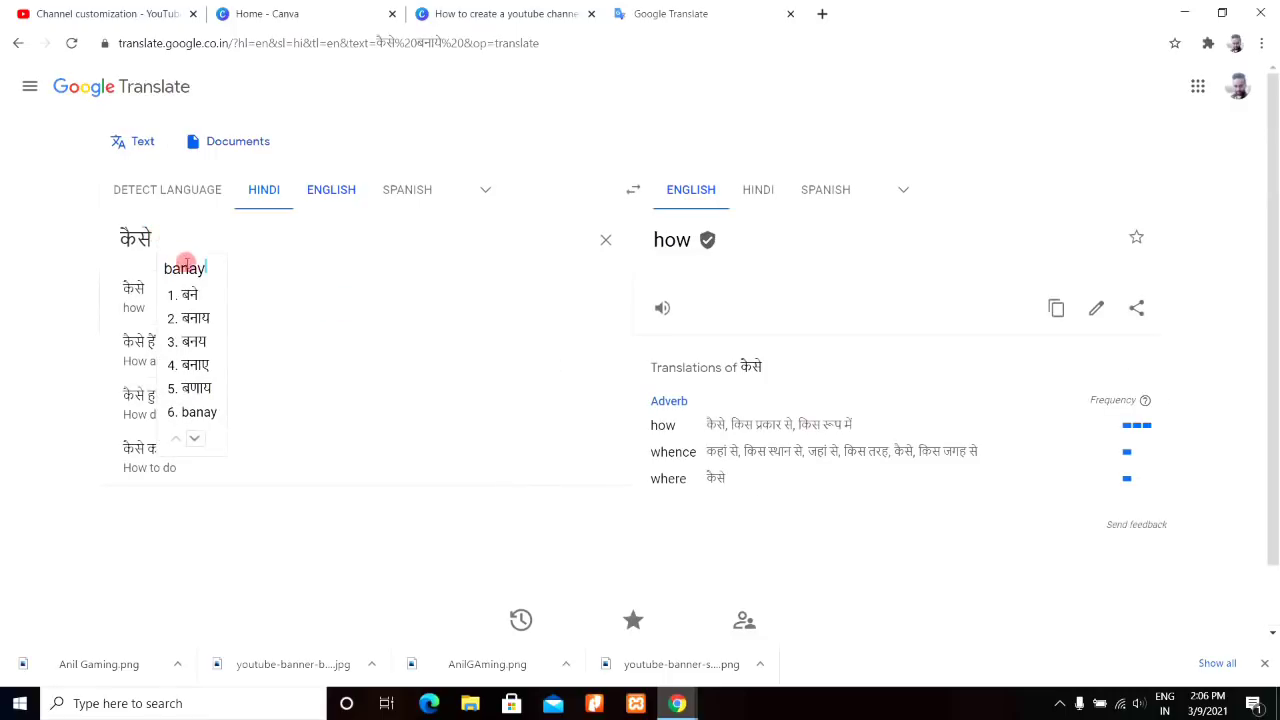
click(193, 366)
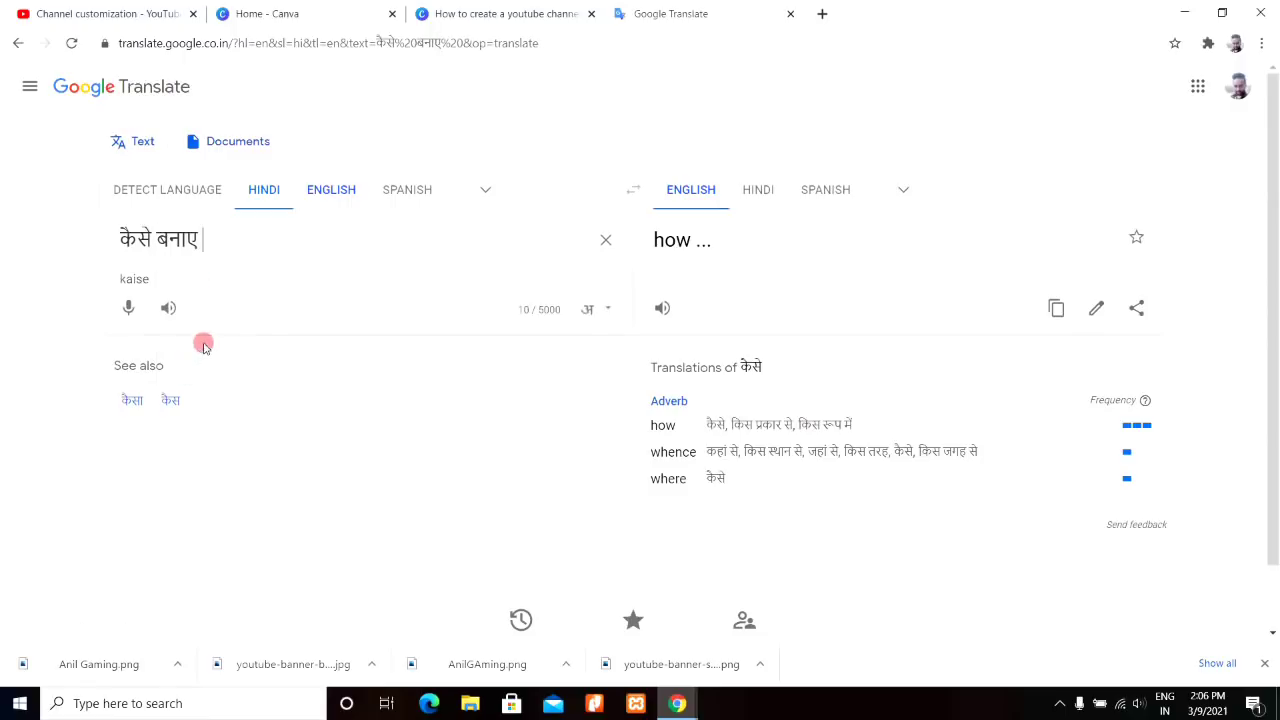
triple_click(278, 234)
key(ctrl+c)
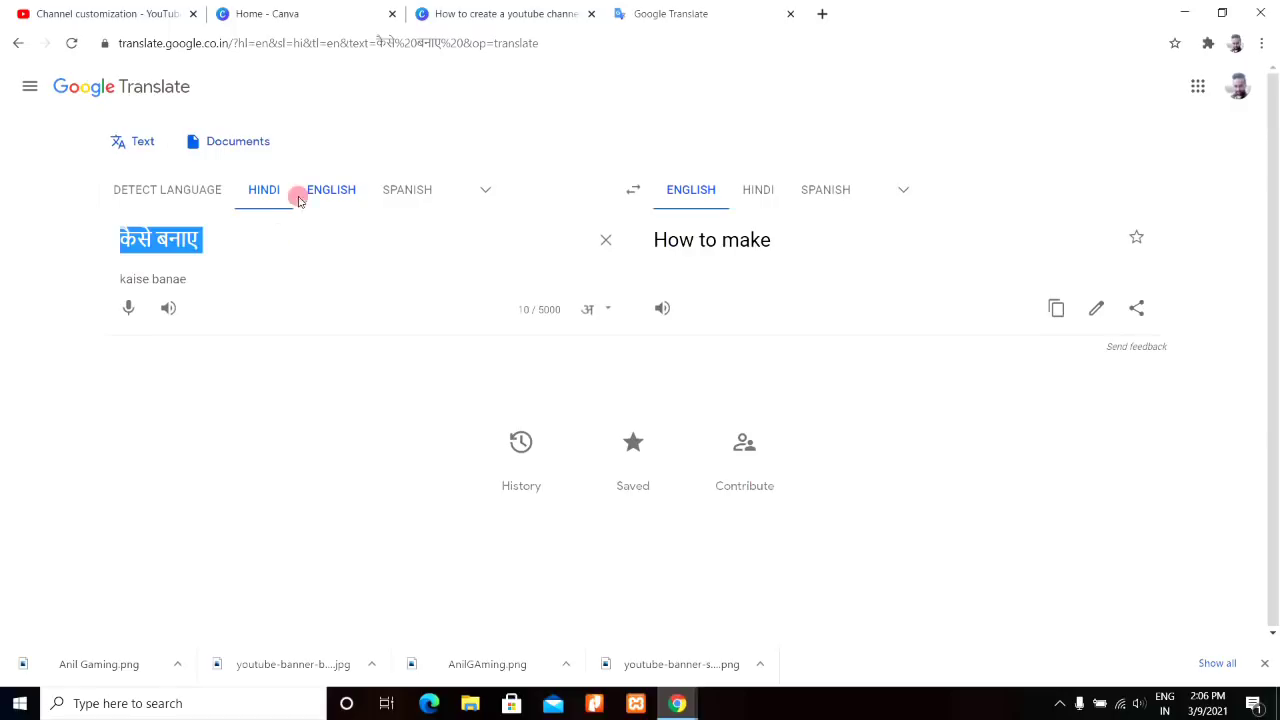
click(514, 13)
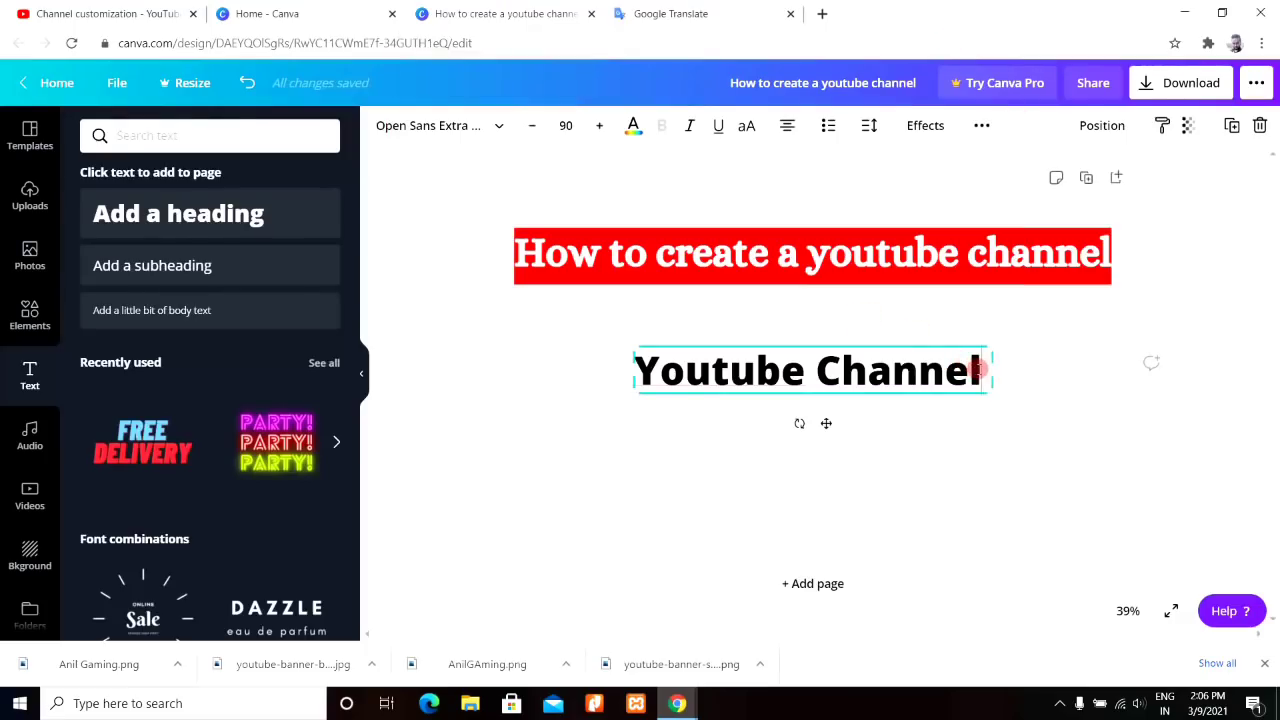
Step: Paste कैसे बनाए on its own line under 'Youtube Channel' and enlarge the text to size 102
key(ctrl+v)
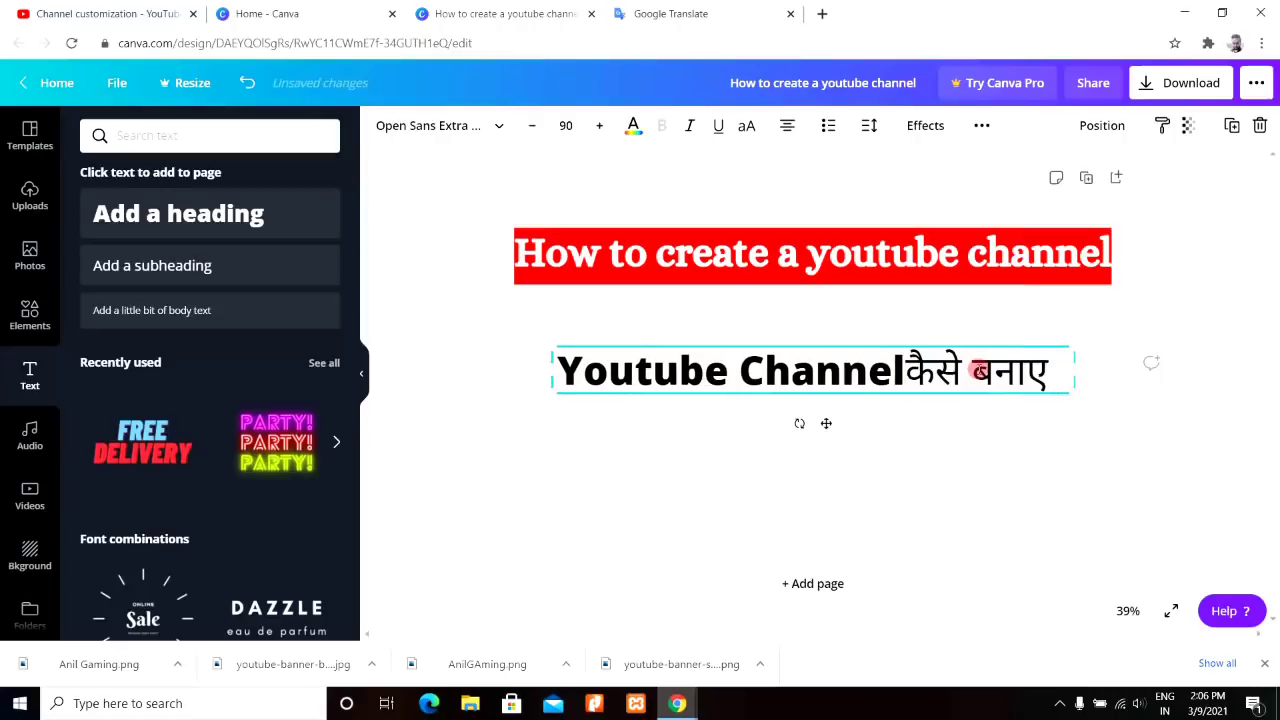
key(Return)
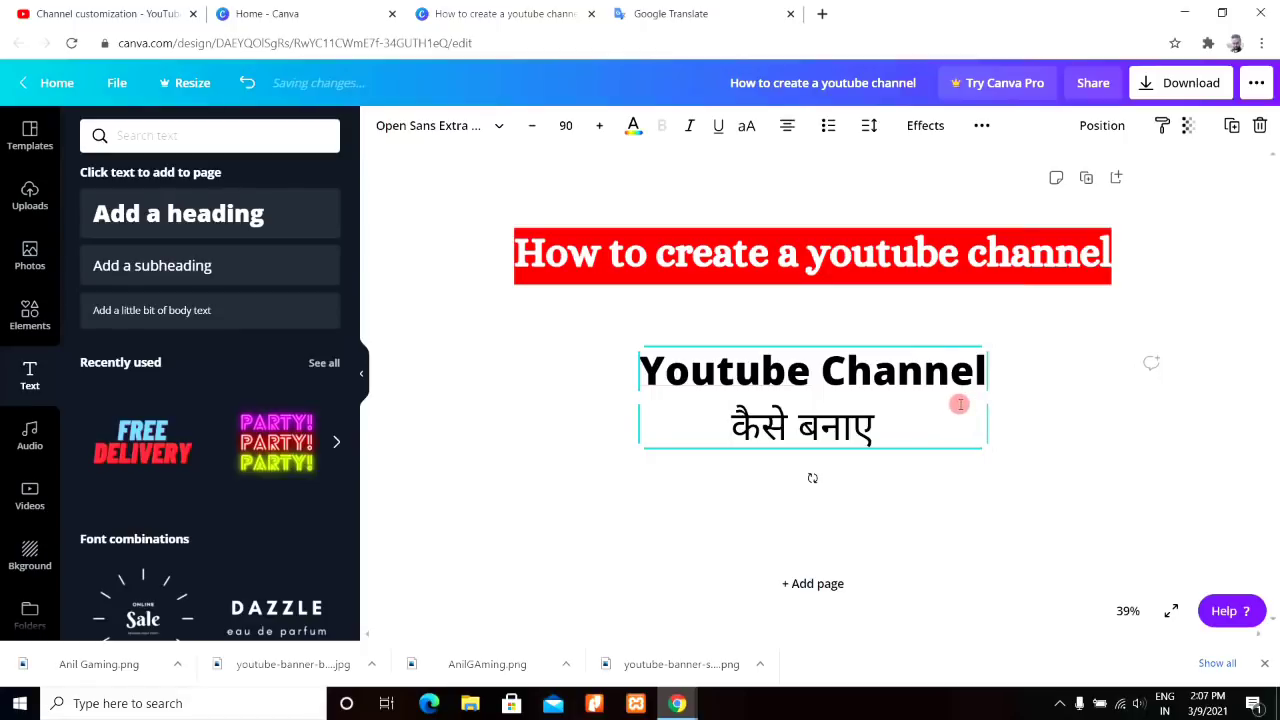
drag(987, 445, 1042, 462)
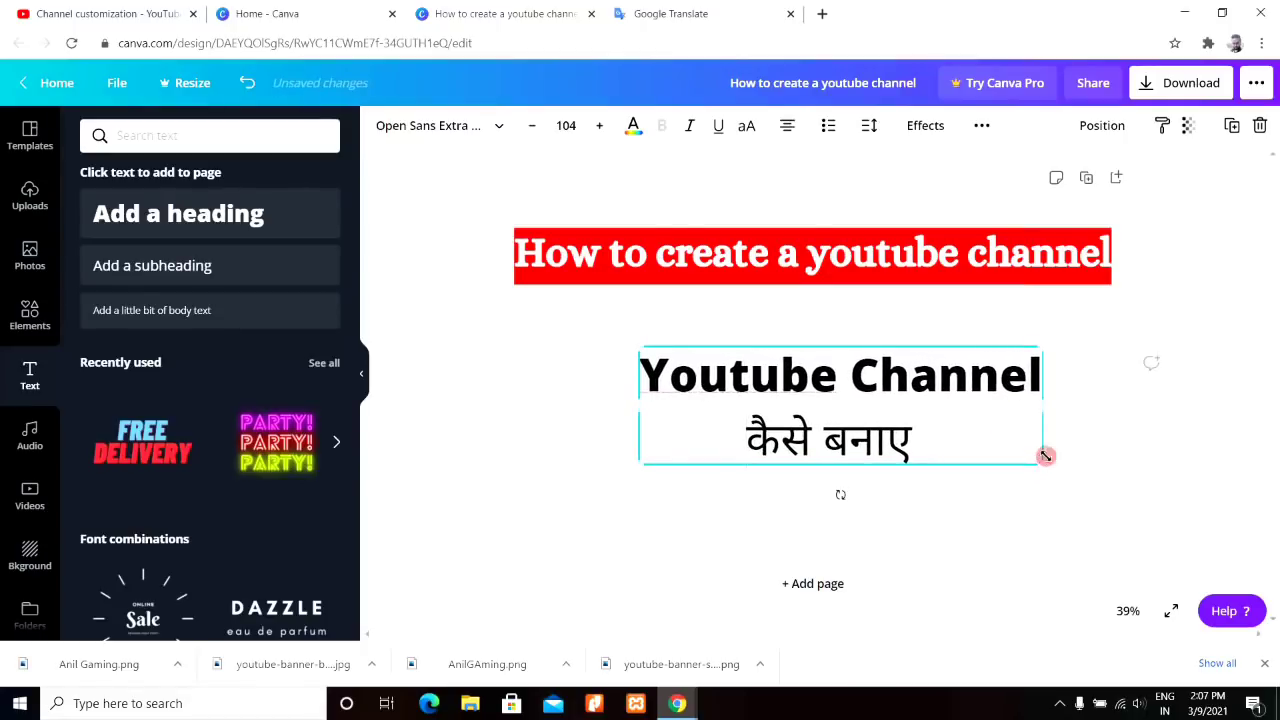
click(1087, 412)
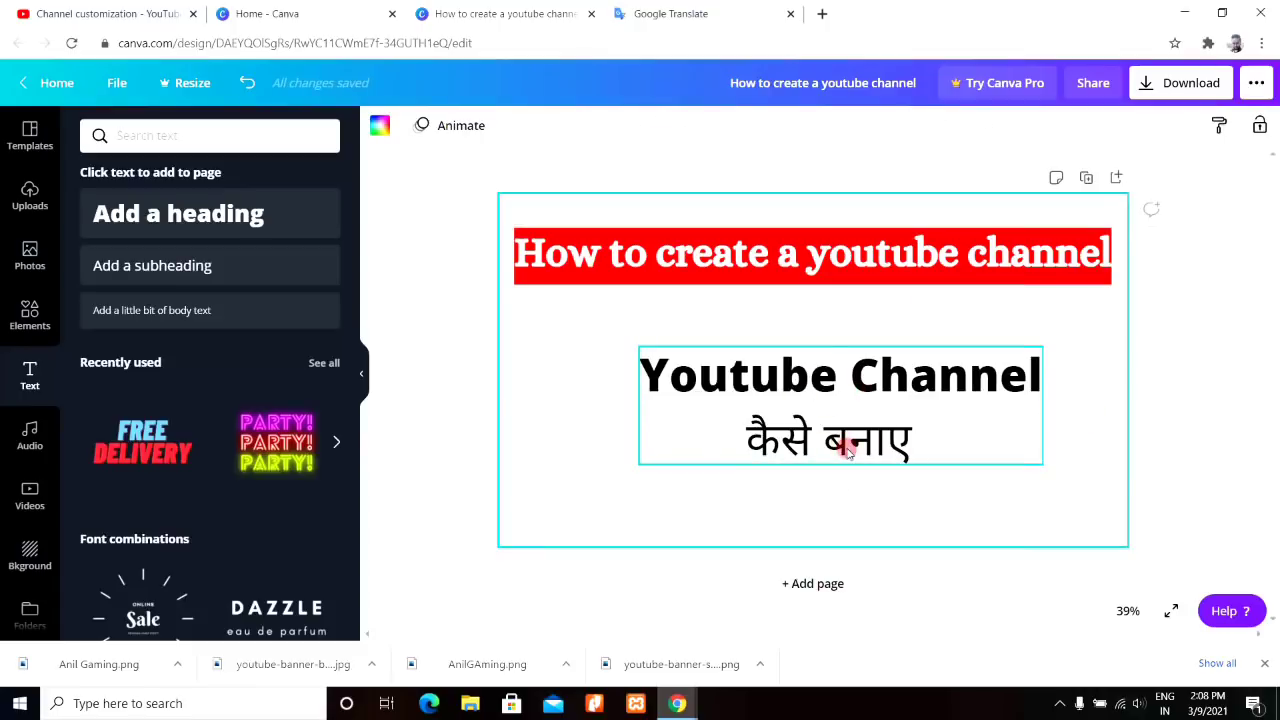
click(898, 360)
mouse_move(1040, 464)
mouse_down()
mouse_move(1114, 491)
mouse_move(940, 431)
mouse_move(996, 436)
mouse_move(1035, 450)
mouse_move(1034, 462)
mouse_up()
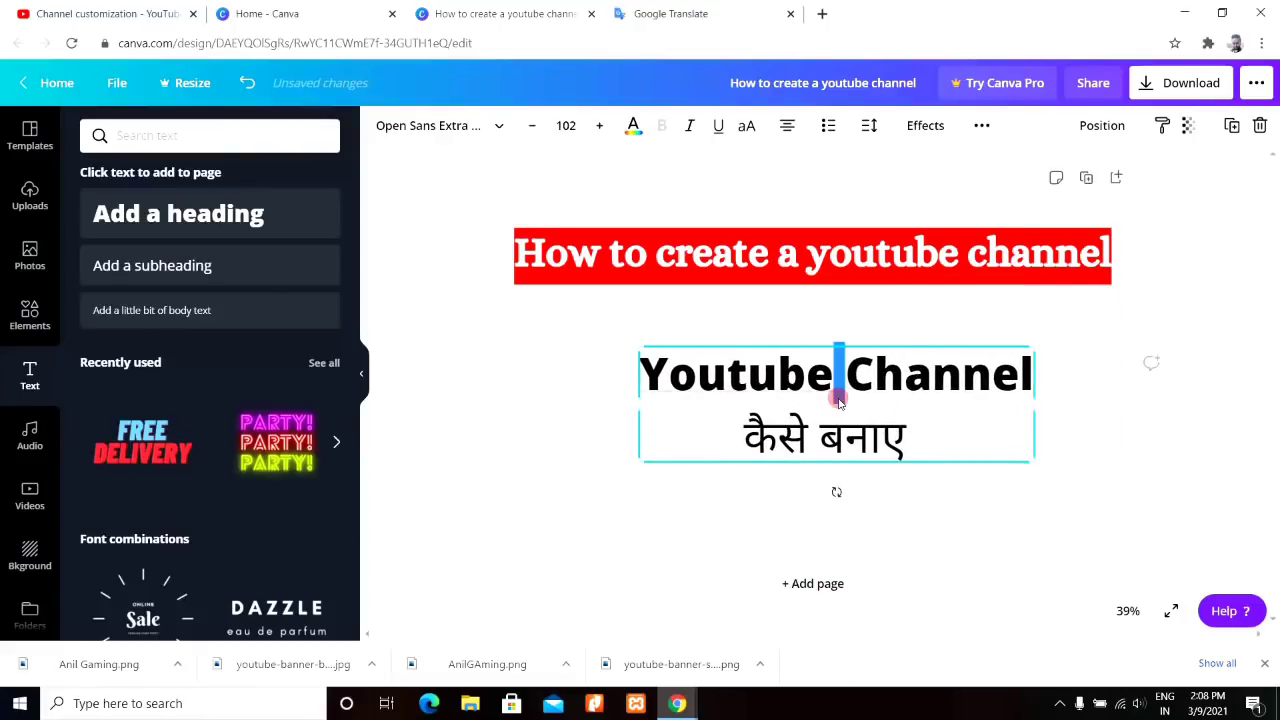
key(ctrl+a)
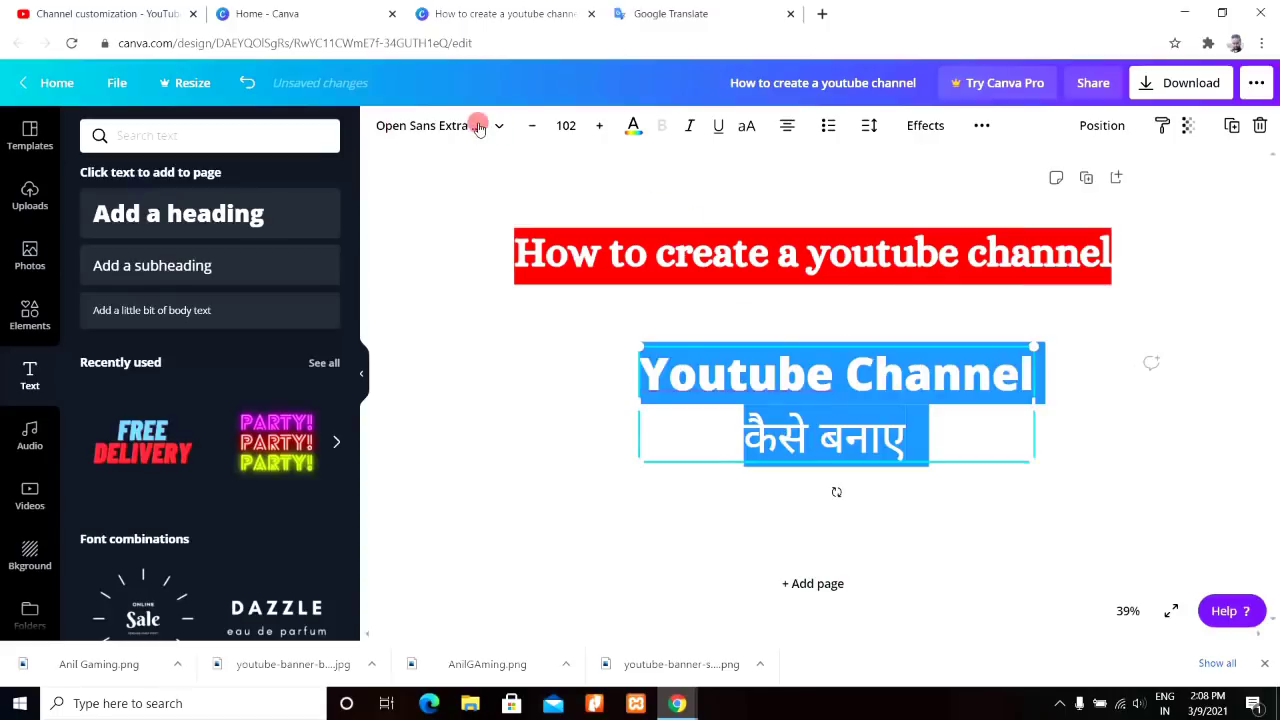
Step: Set the heading to Open Sauce SemiBold, size 113, bold
click(481, 125)
click(163, 277)
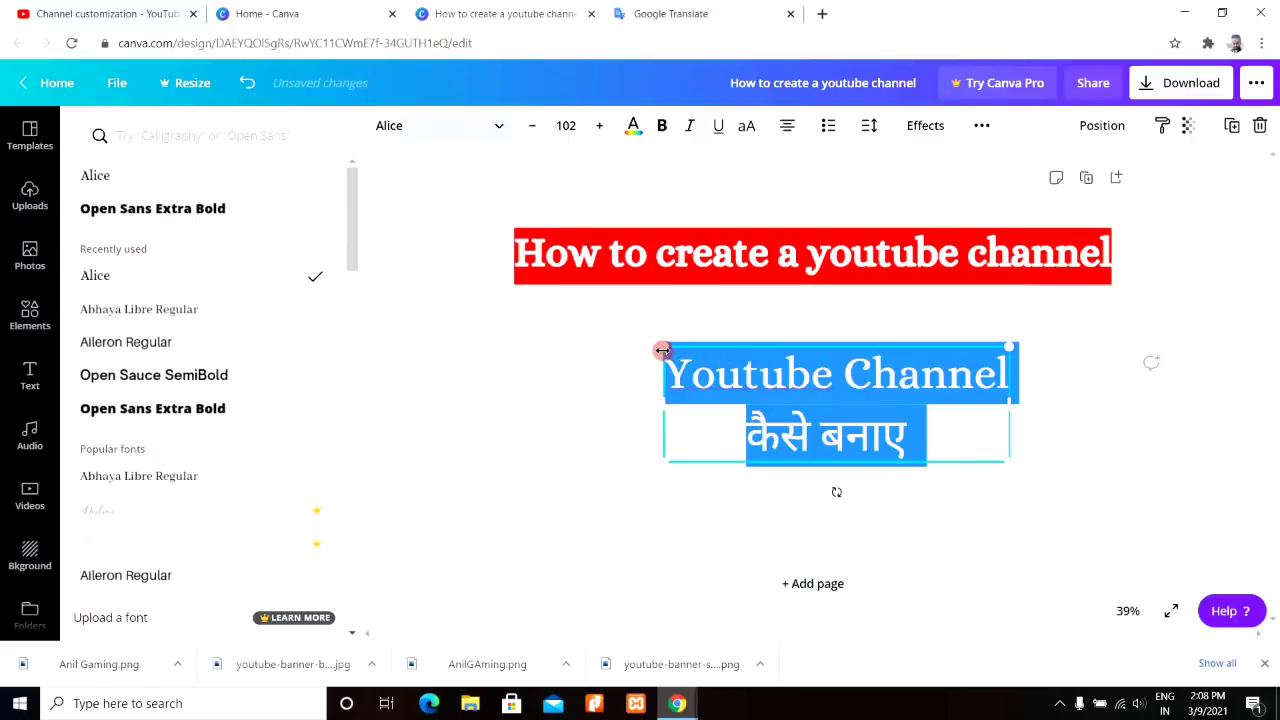
drag(659, 350, 629, 334)
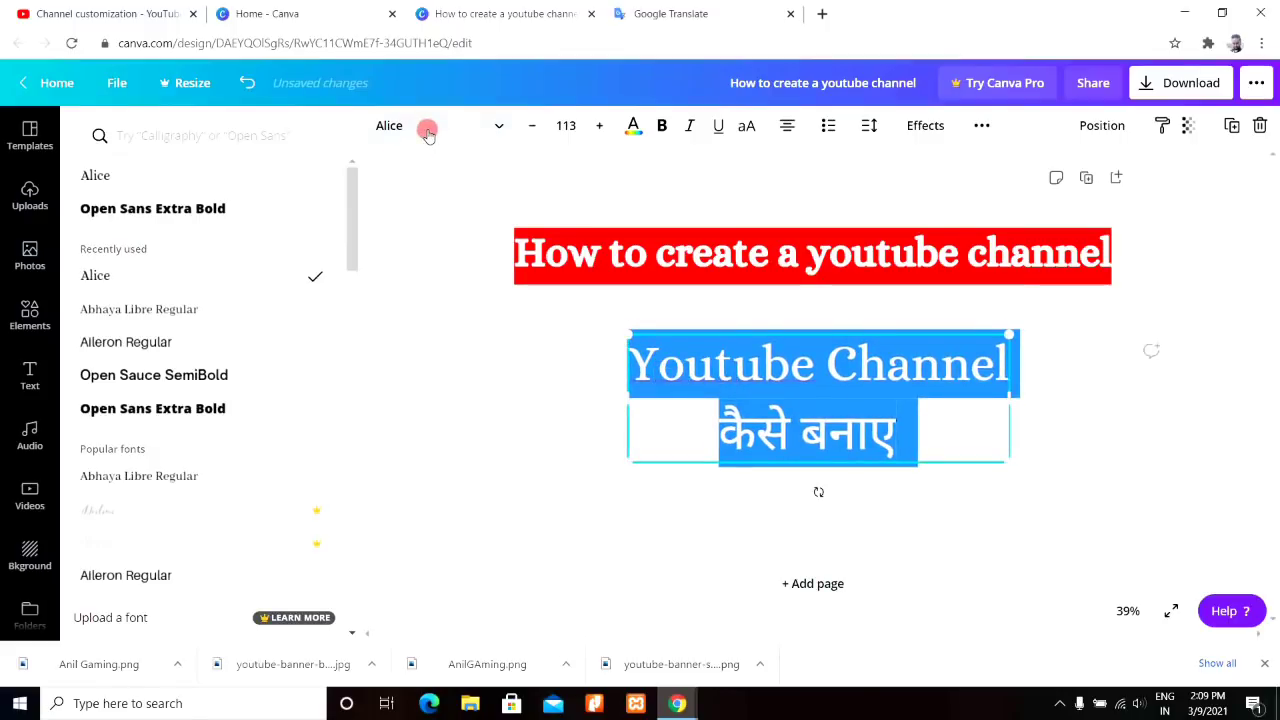
click(427, 133)
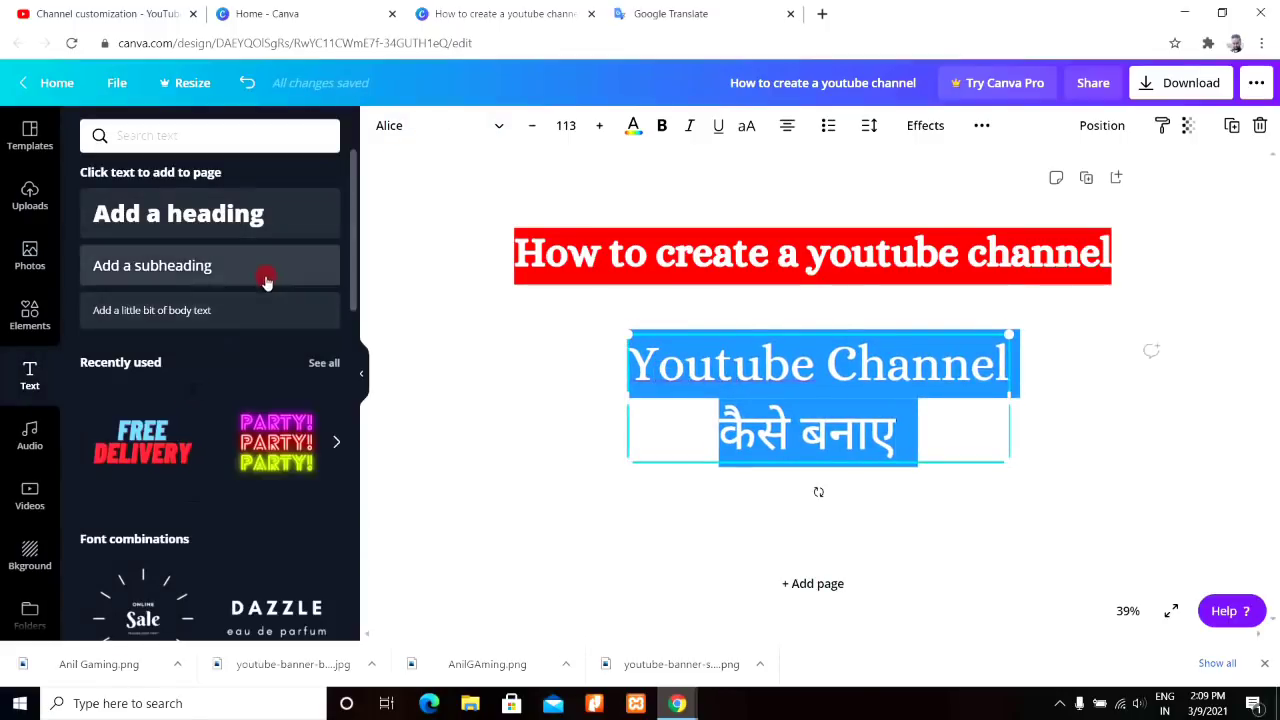
click(470, 125)
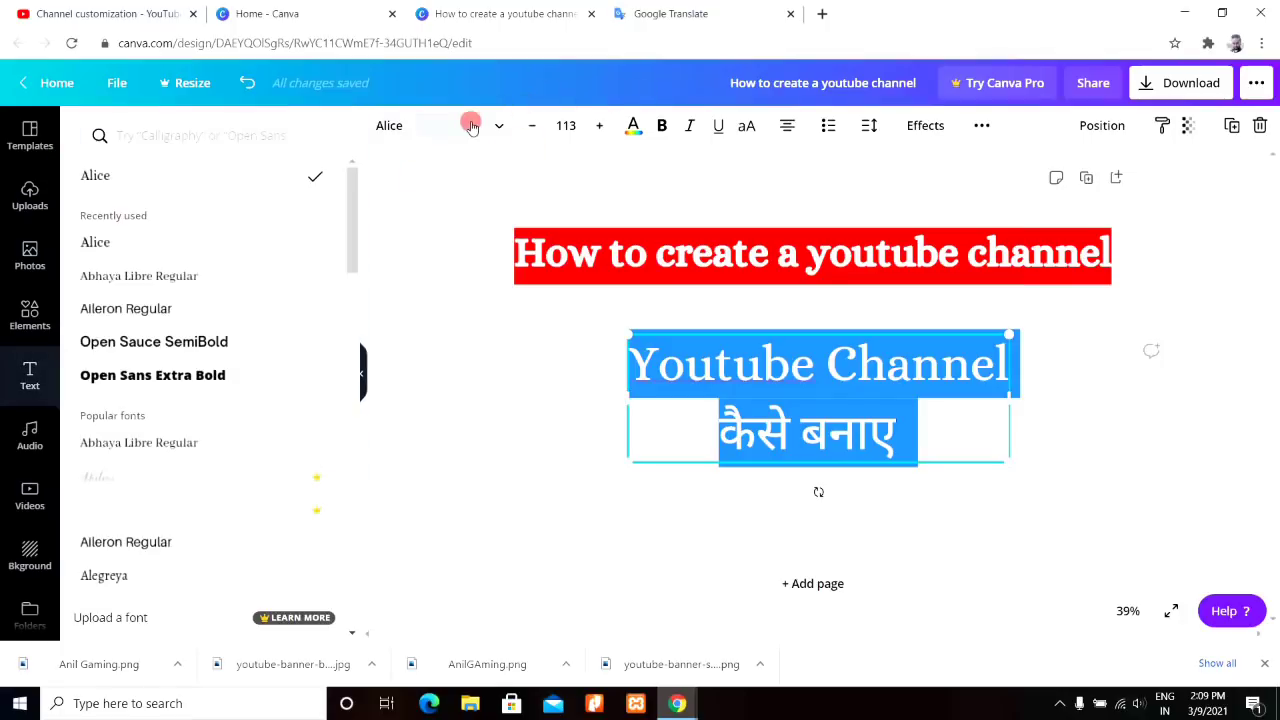
click(189, 347)
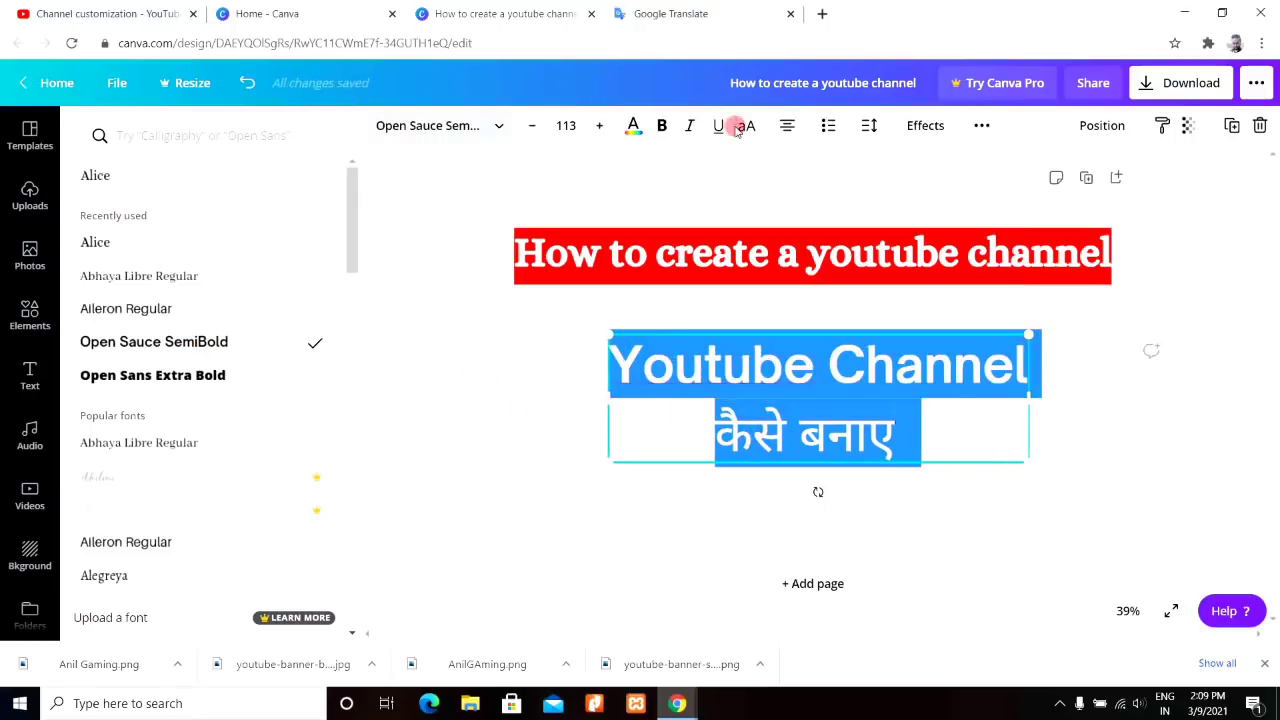
click(658, 126)
click(570, 372)
Step: Move the two-line heading up to sit directly beneath the red title
click(570, 372)
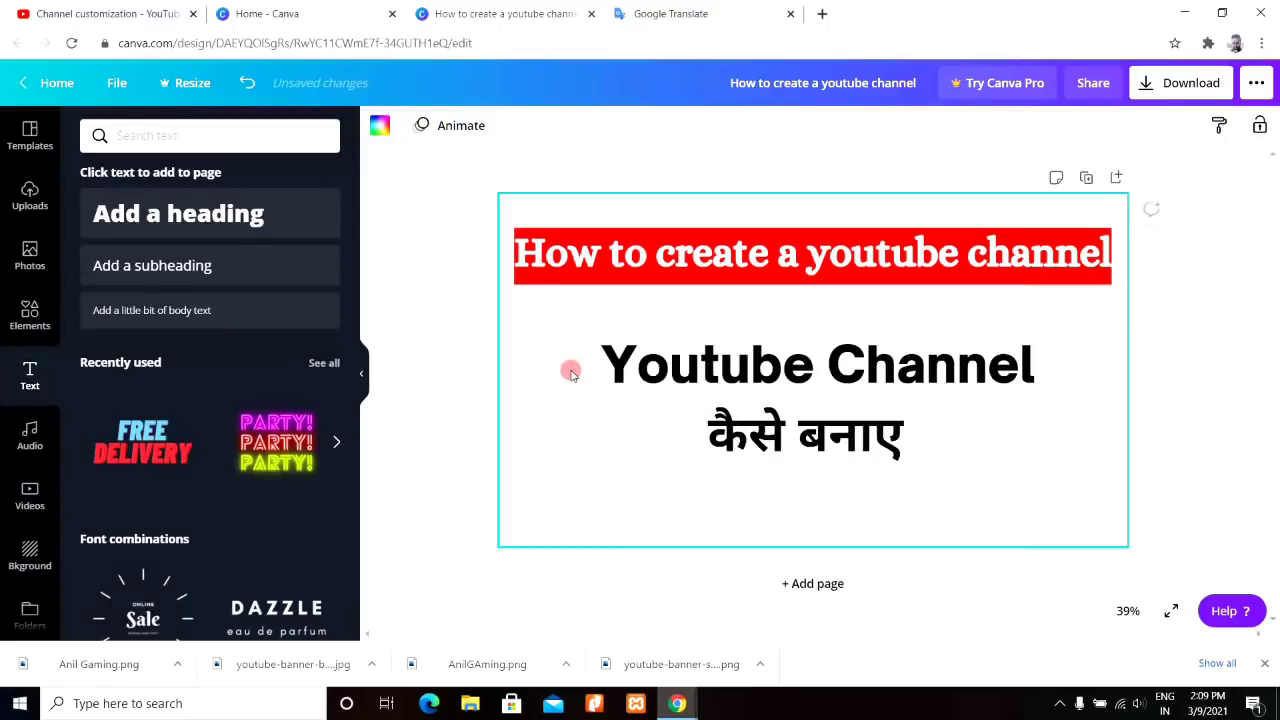
drag(713, 370, 697, 326)
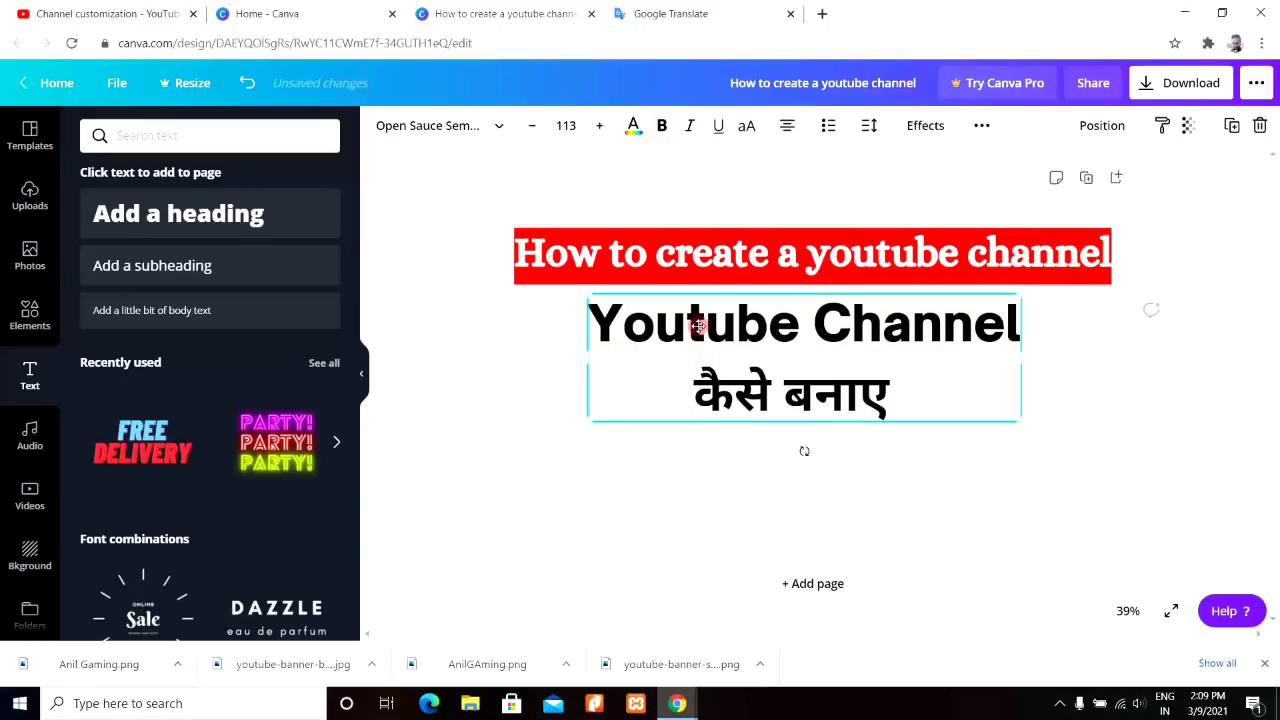
click(560, 347)
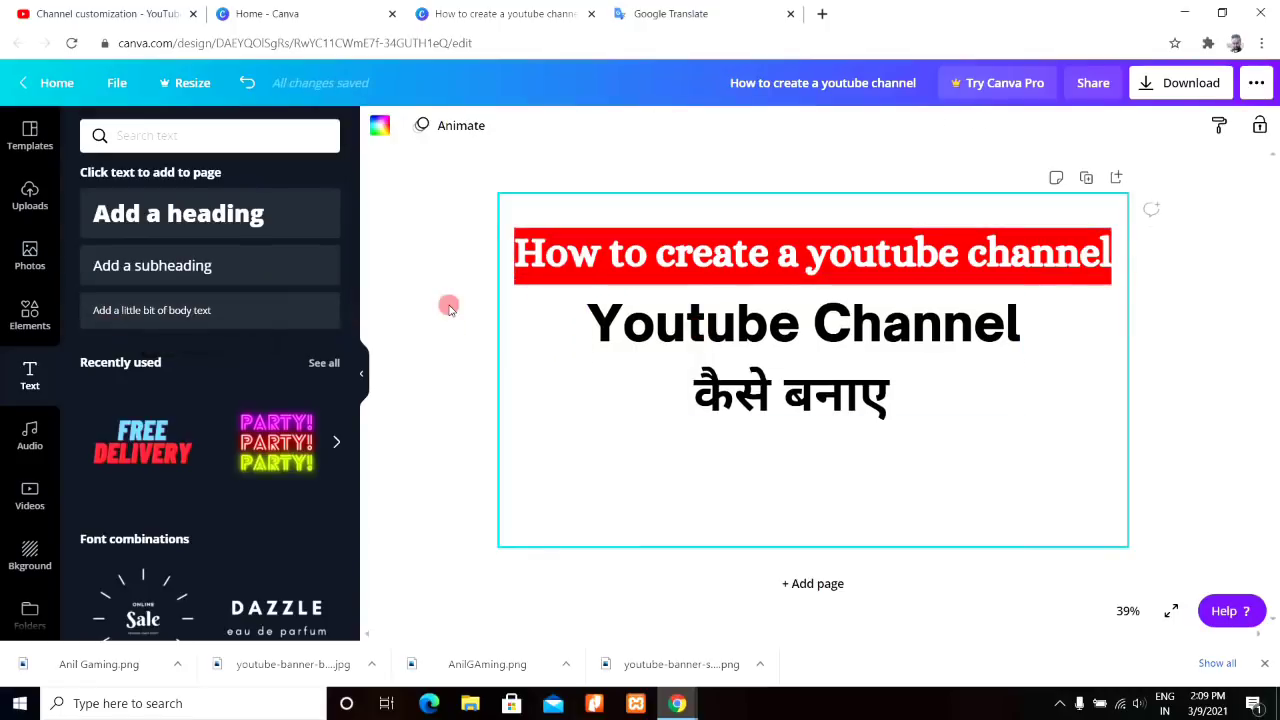
click(30, 312)
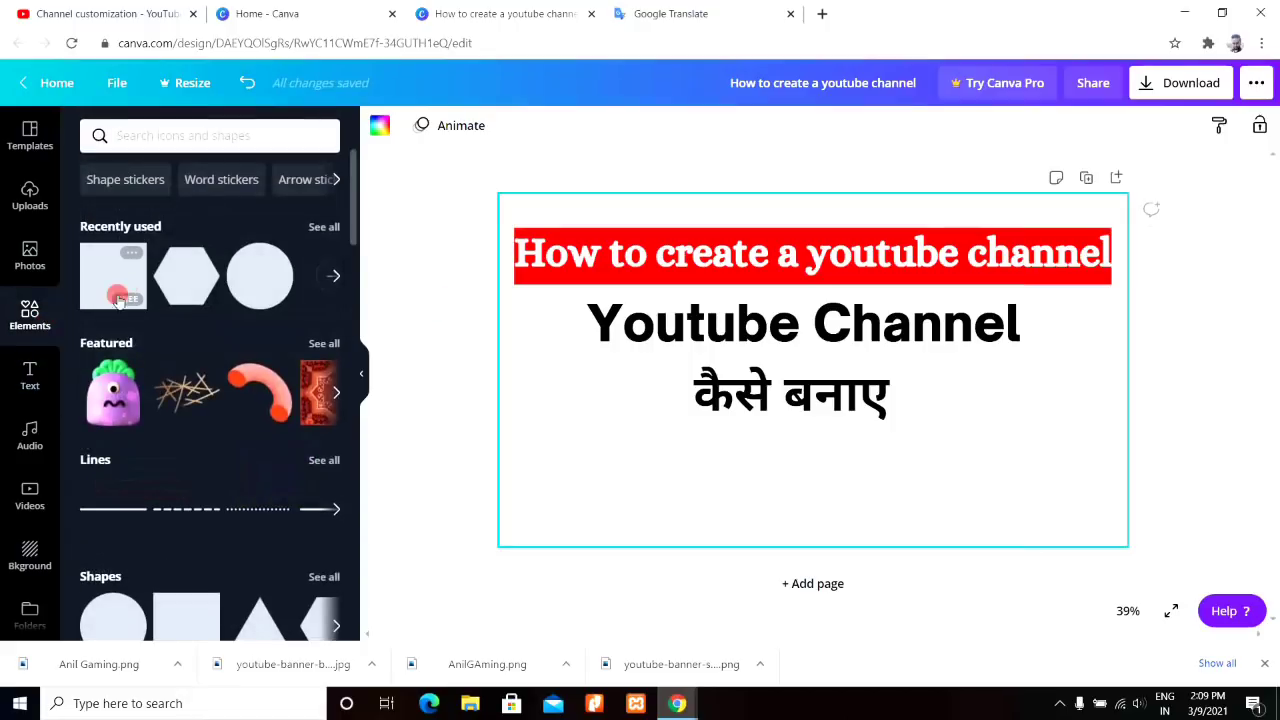
click(207, 283)
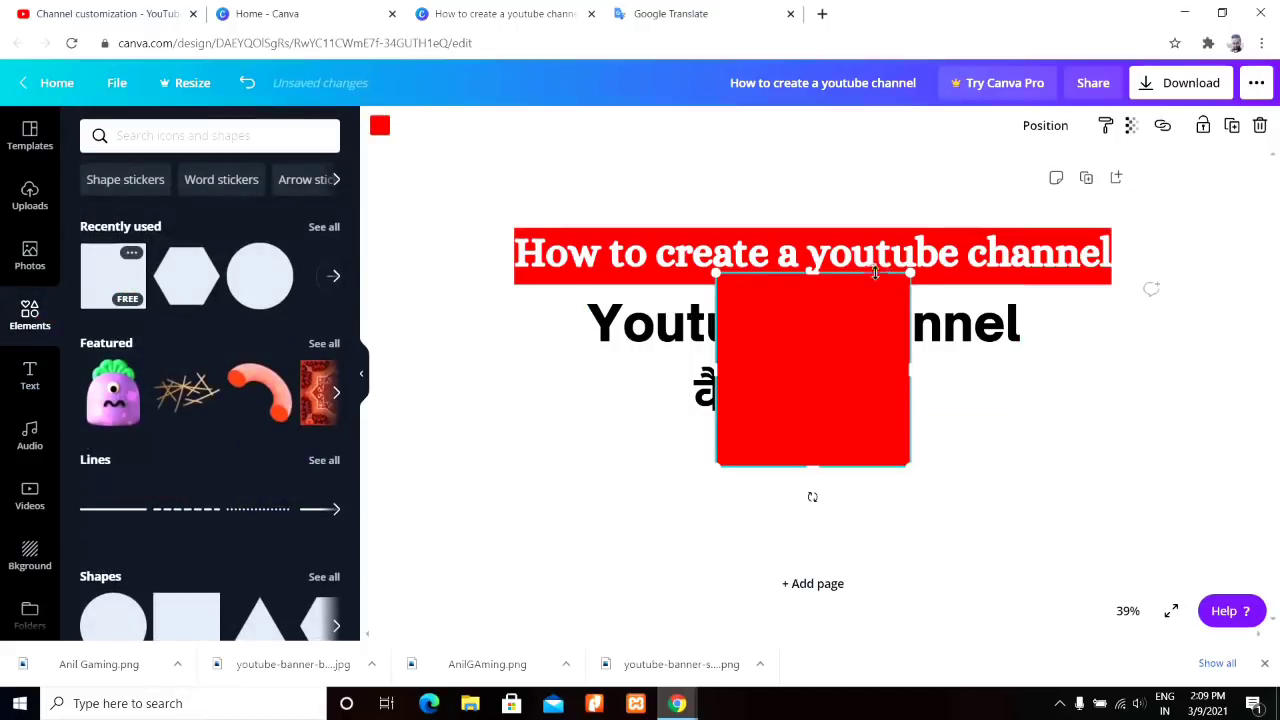
drag(816, 279, 835, 384)
drag(910, 428, 1014, 428)
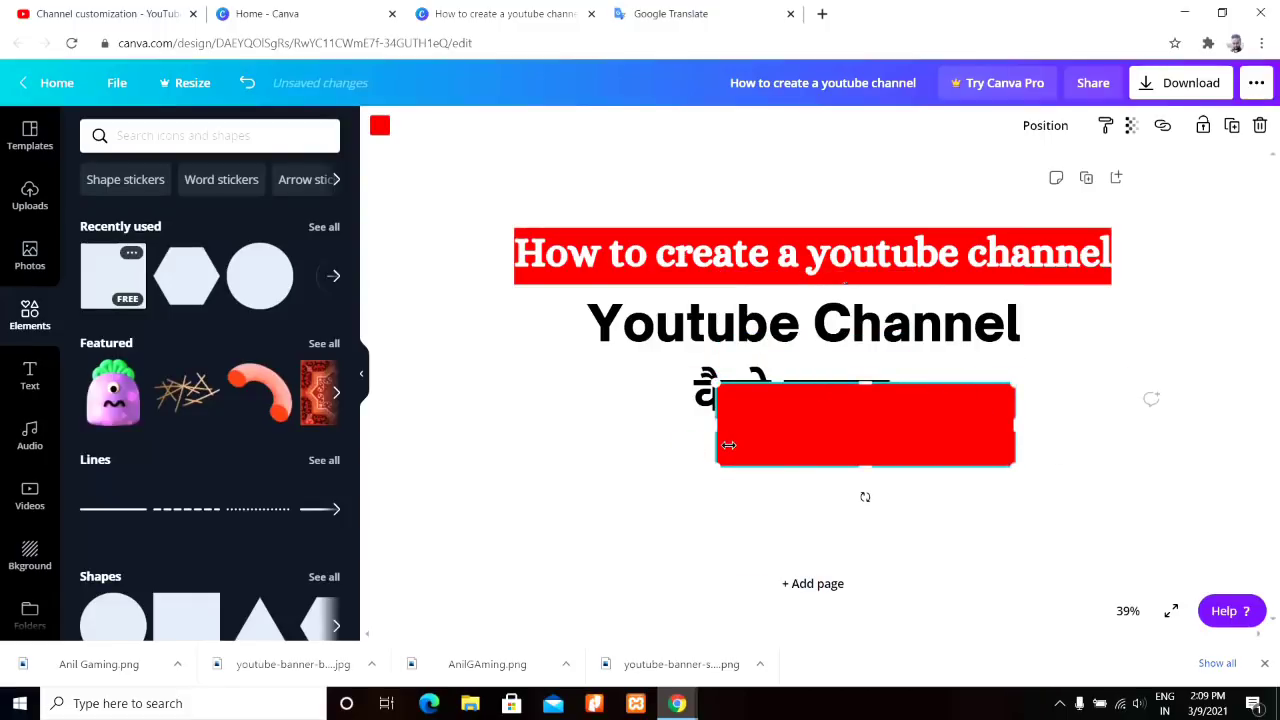
key(Delete)
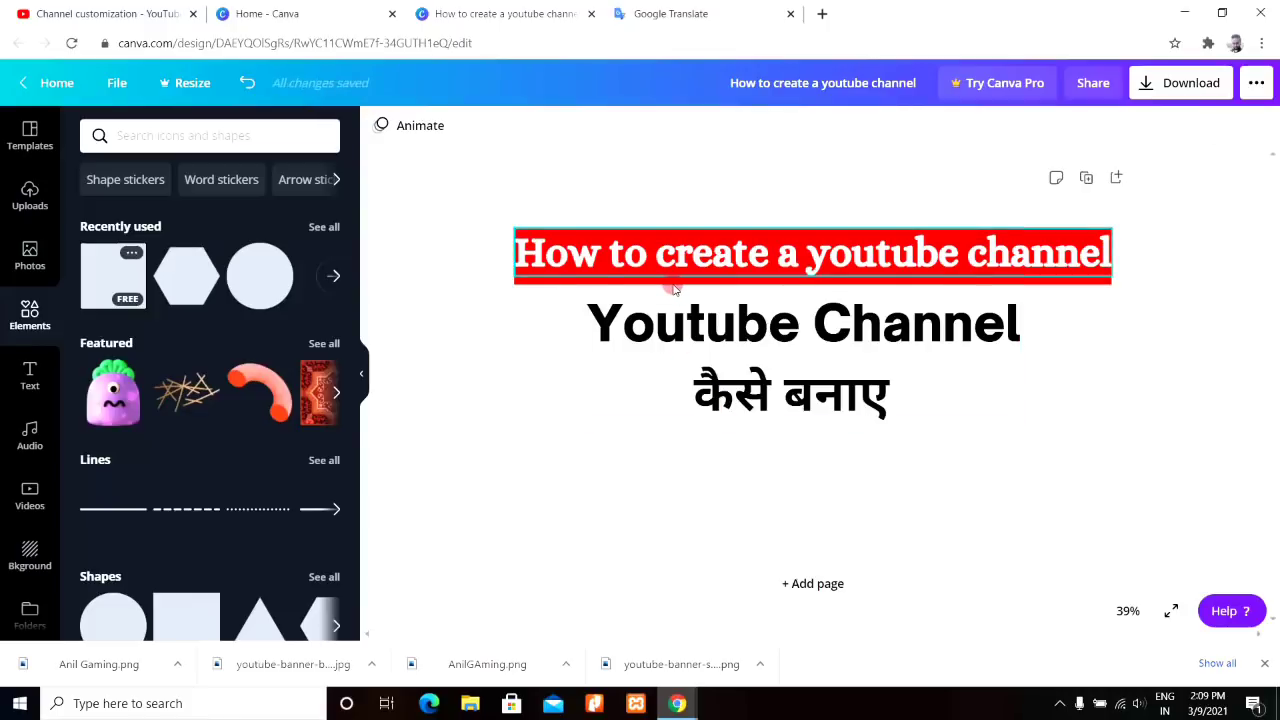
click(674, 287)
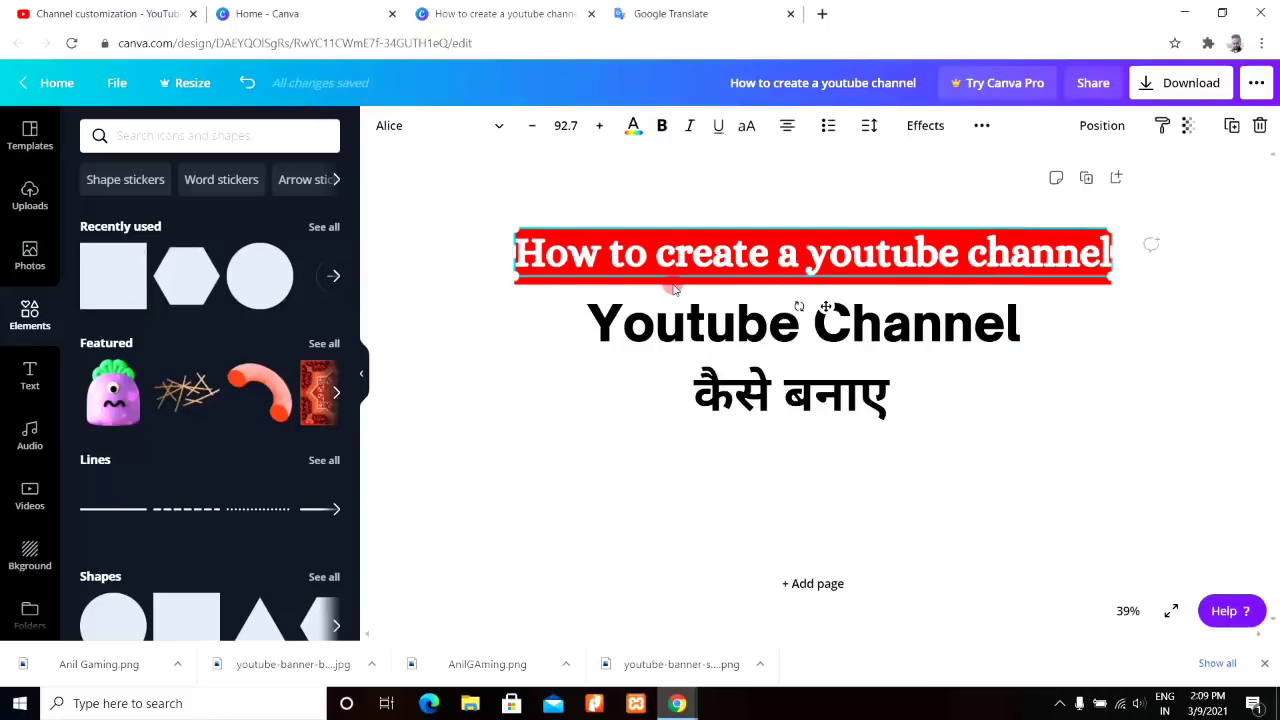
click(546, 289)
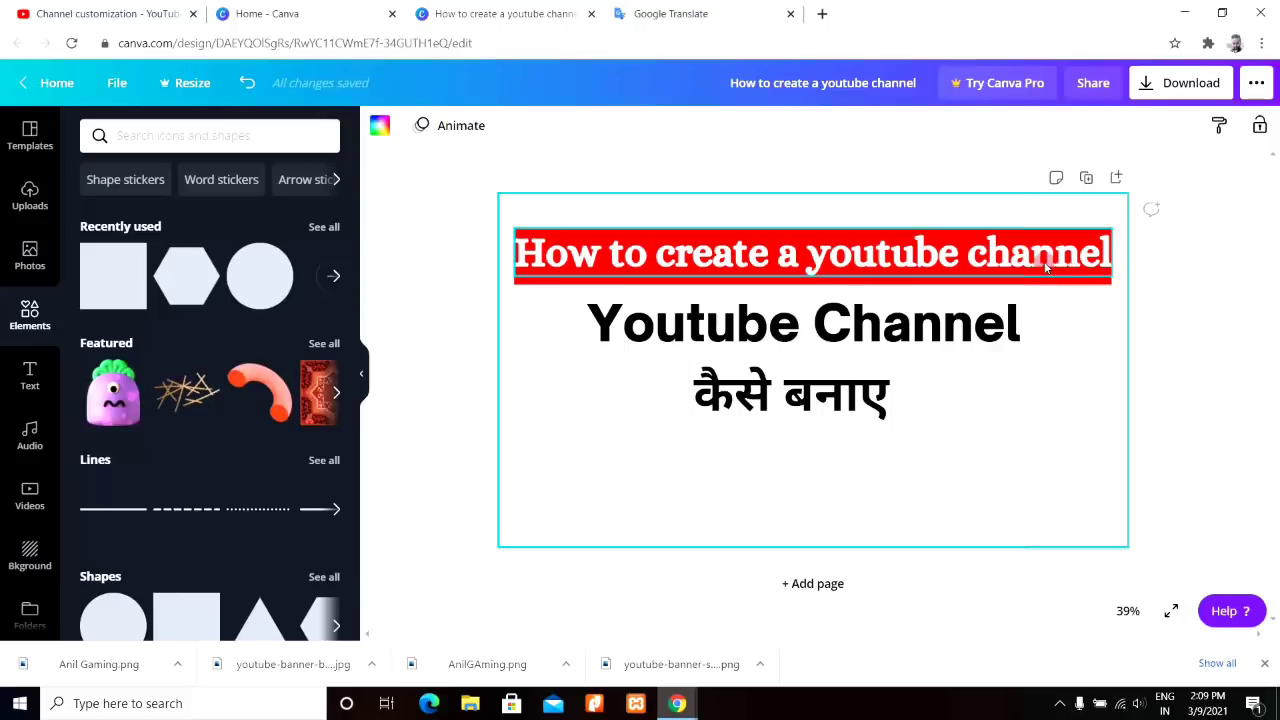
click(1047, 266)
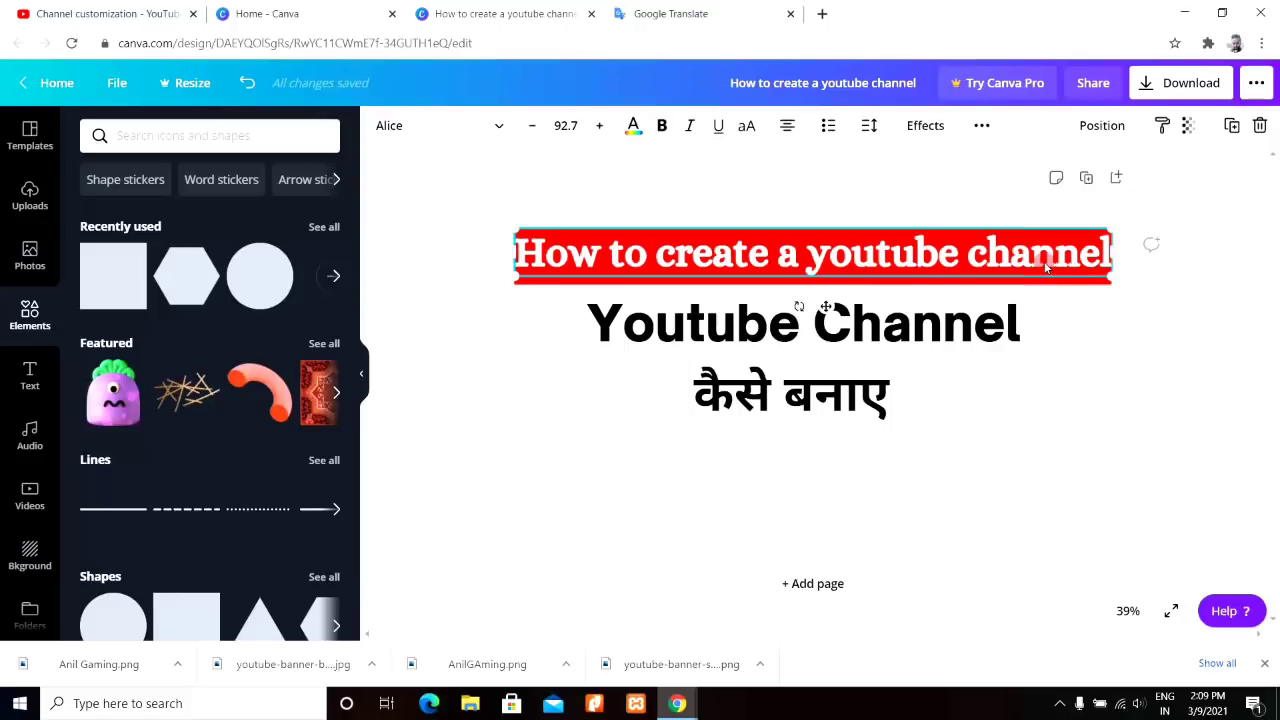
drag(1032, 273, 1028, 323)
click(1020, 253)
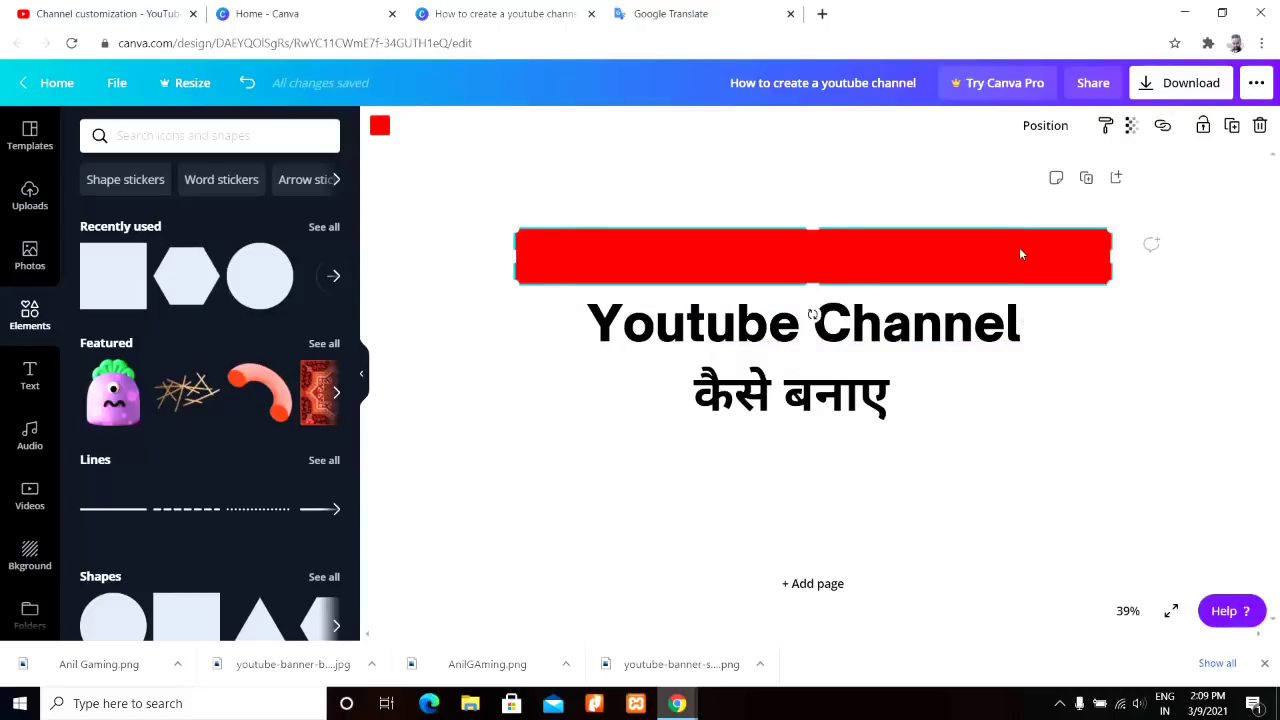
drag(1021, 253, 983, 373)
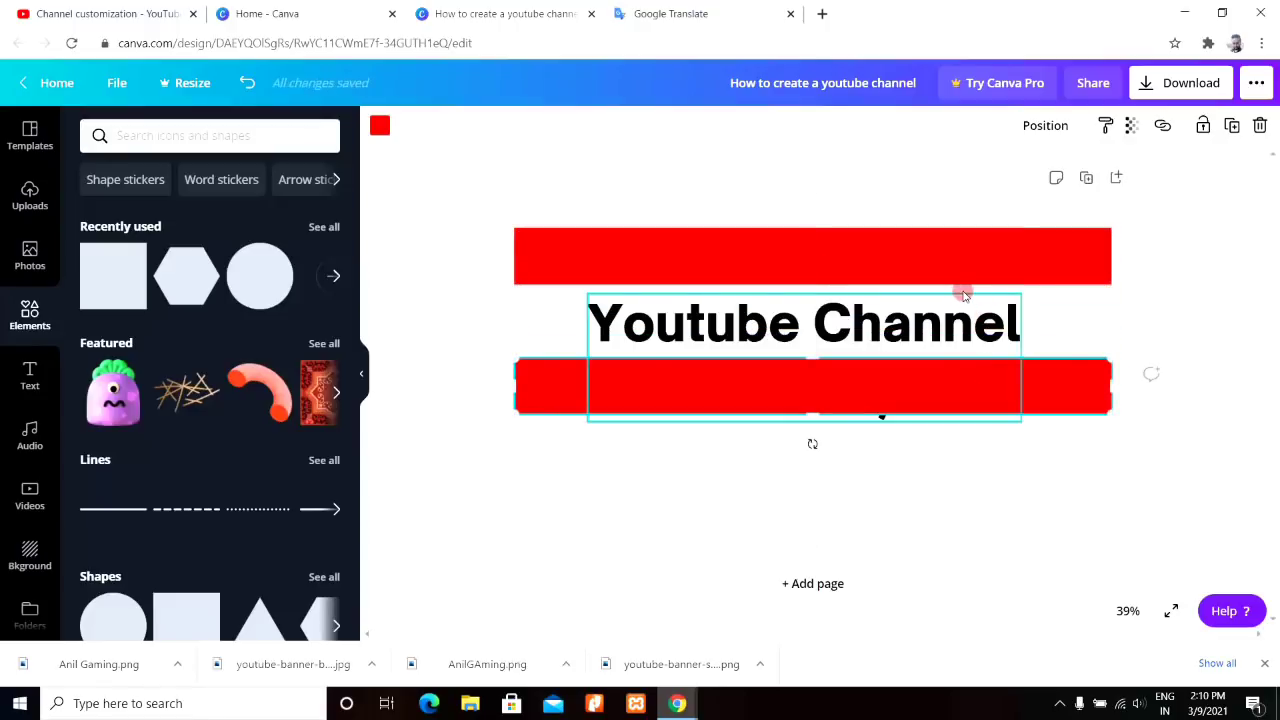
click(1059, 308)
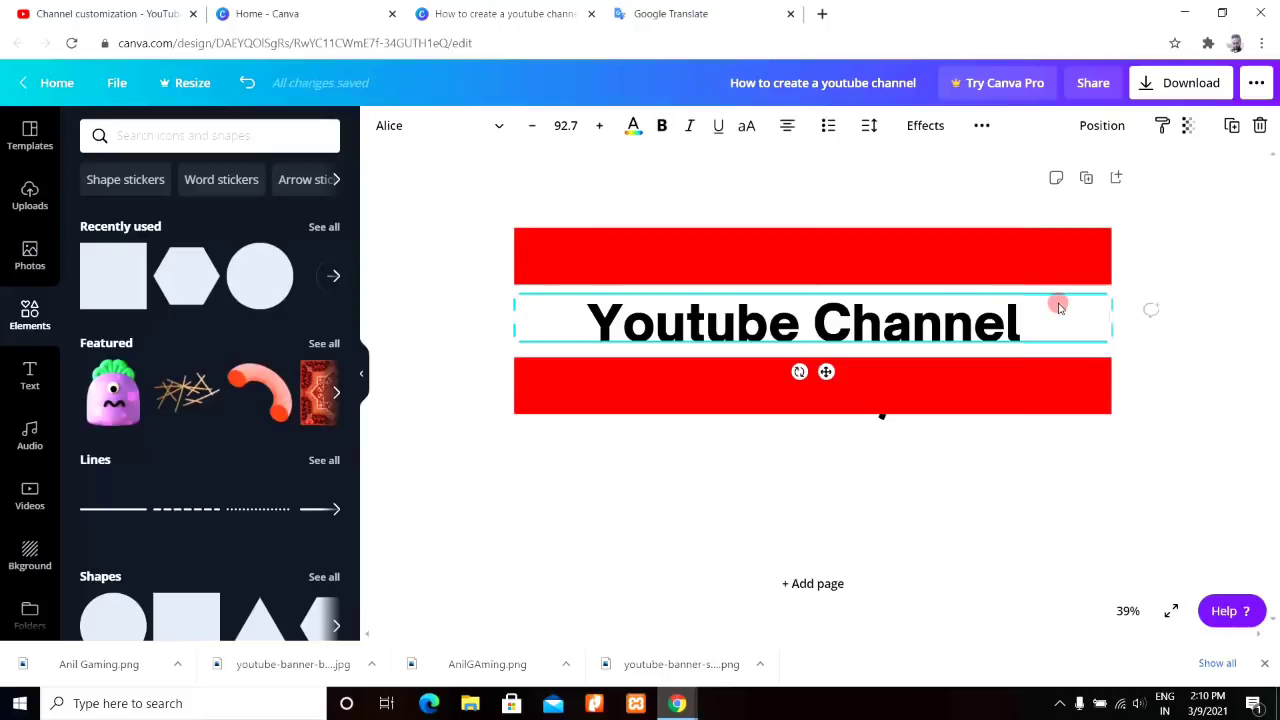
click(247, 83)
click(247, 83)
click(247, 83)
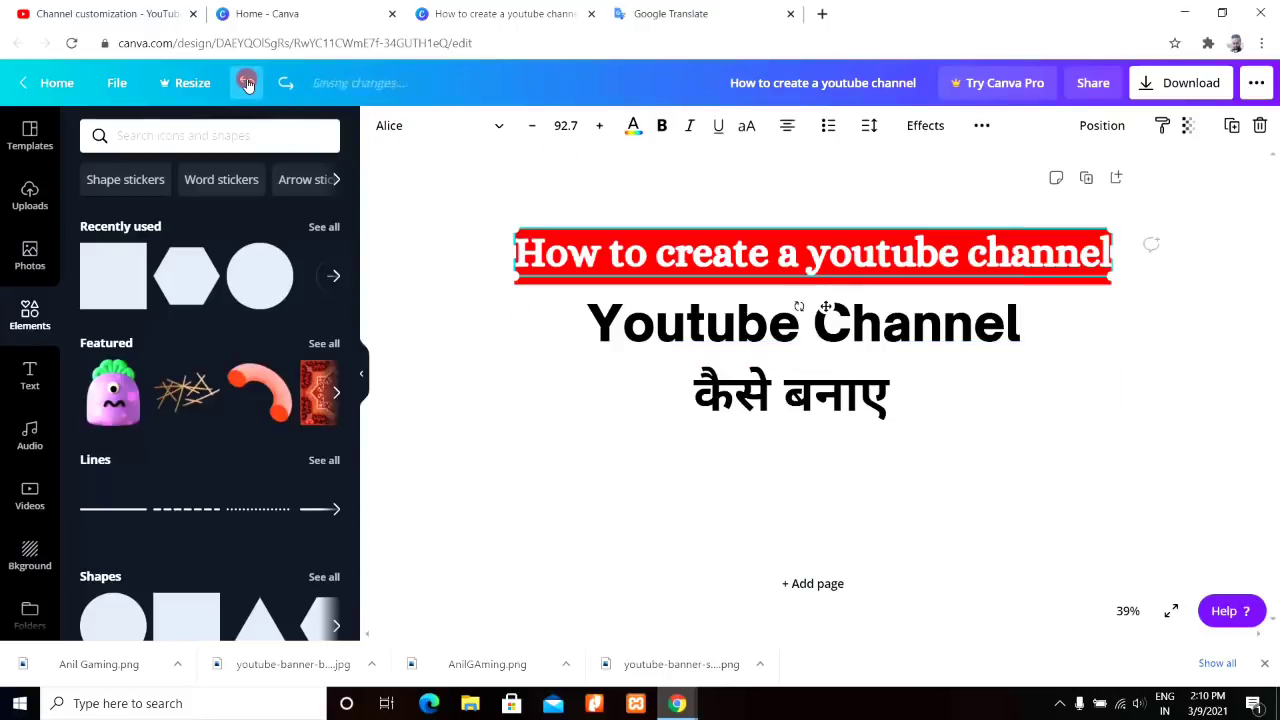
click(570, 400)
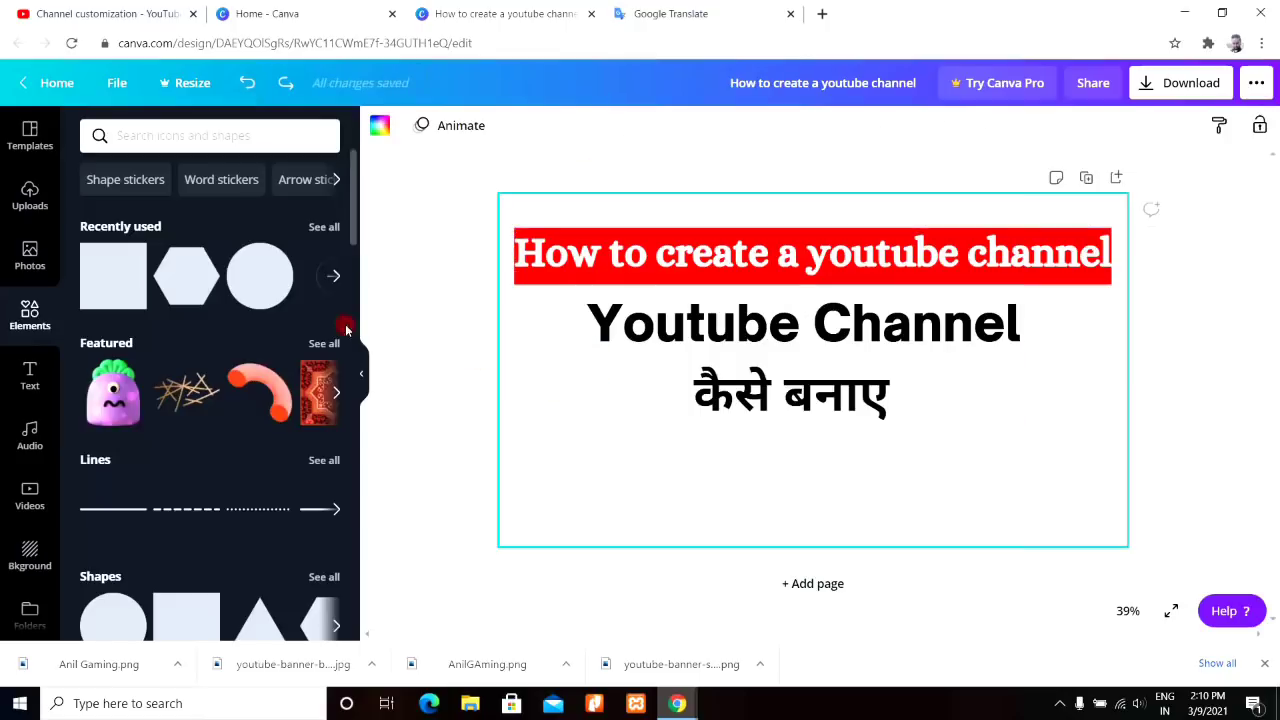
Step: Add a red square and stretch it into a short, wide bar
click(125, 283)
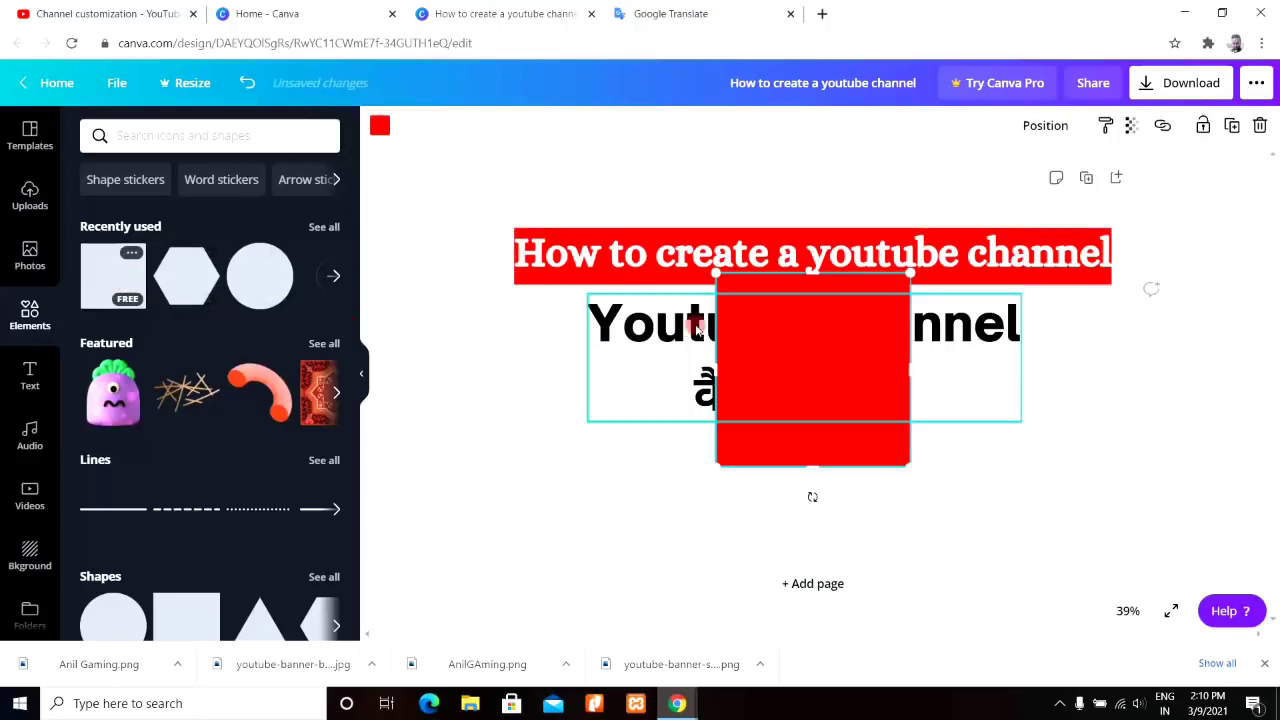
drag(816, 306, 816, 386)
drag(907, 407, 1110, 405)
Step: Duplicate the heading onto the red bar and delete the original text box
click(831, 338)
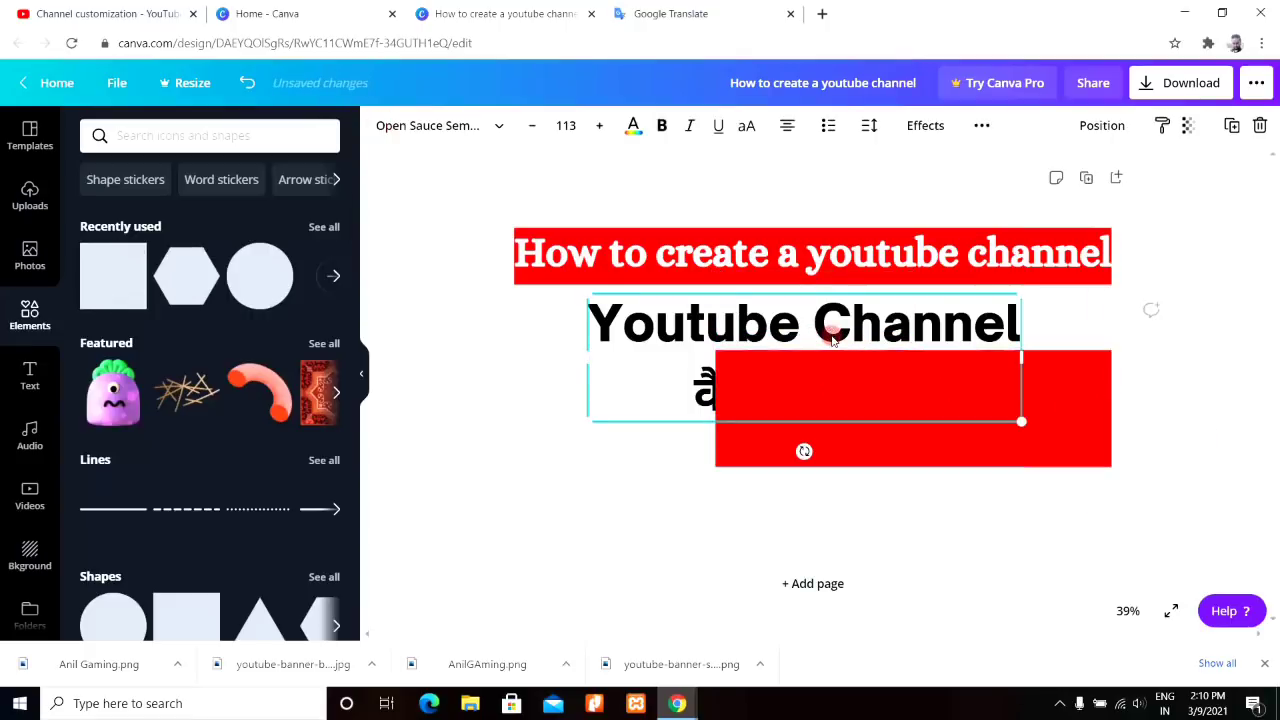
key(ctrl+d)
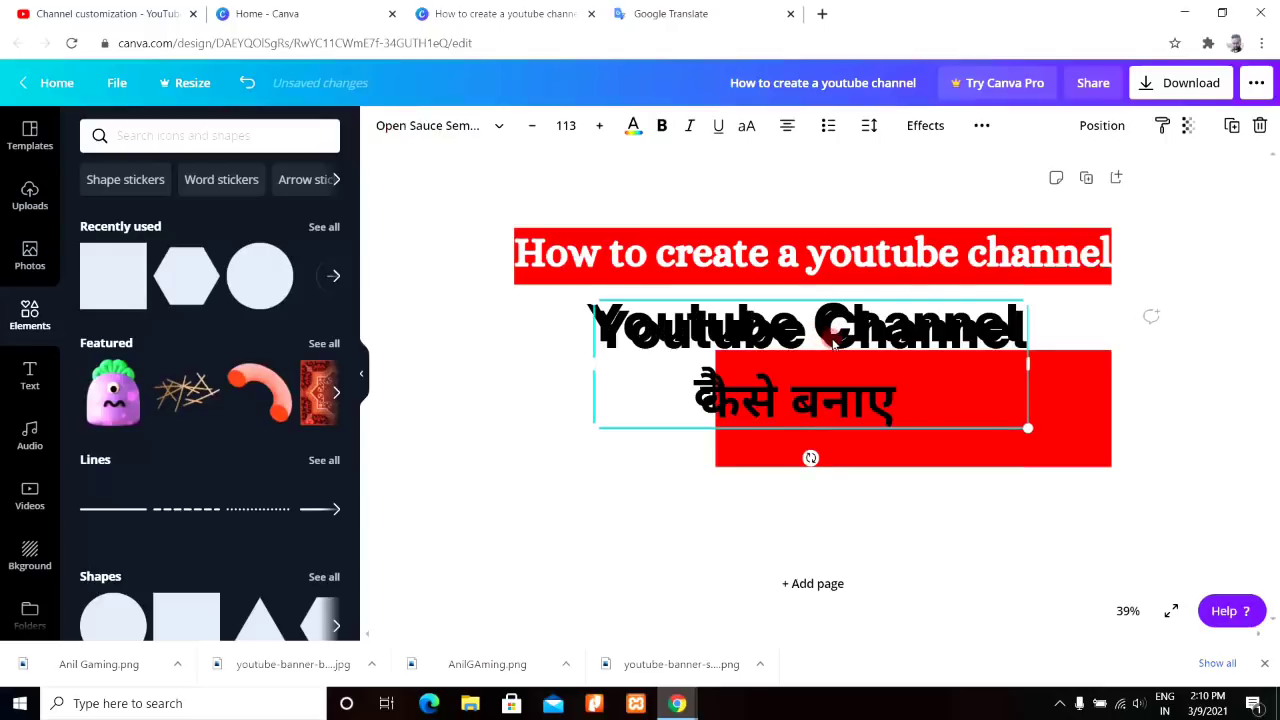
drag(833, 342, 936, 427)
click(792, 330)
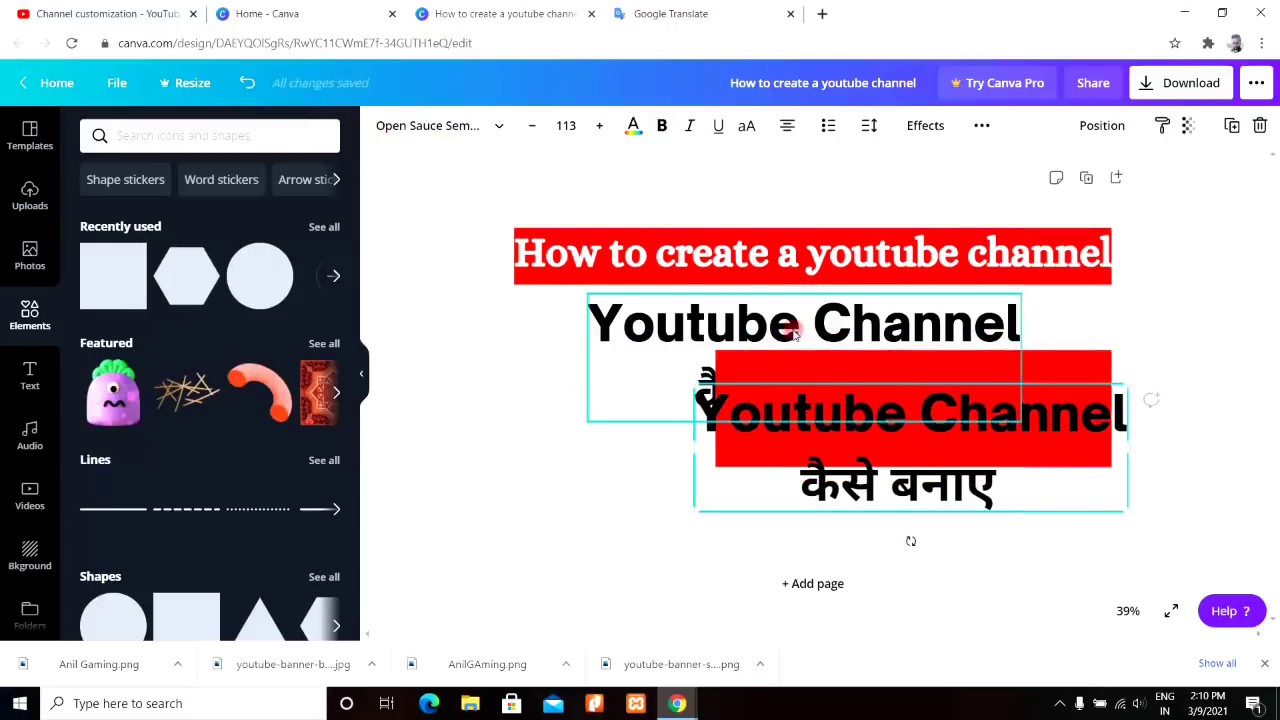
key(Delete)
click(755, 385)
click(762, 364)
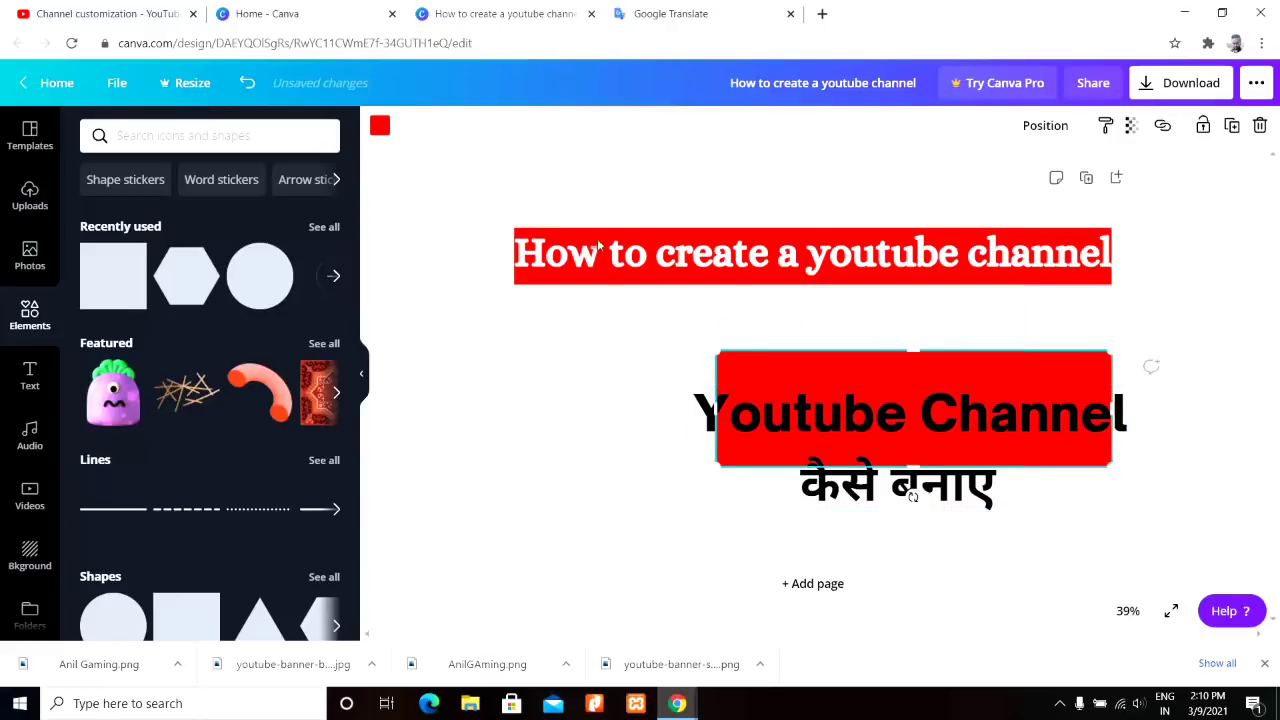
Step: Recolour the bar bright saturated yellow, widen it leftward, and move the heading onto it
click(377, 125)
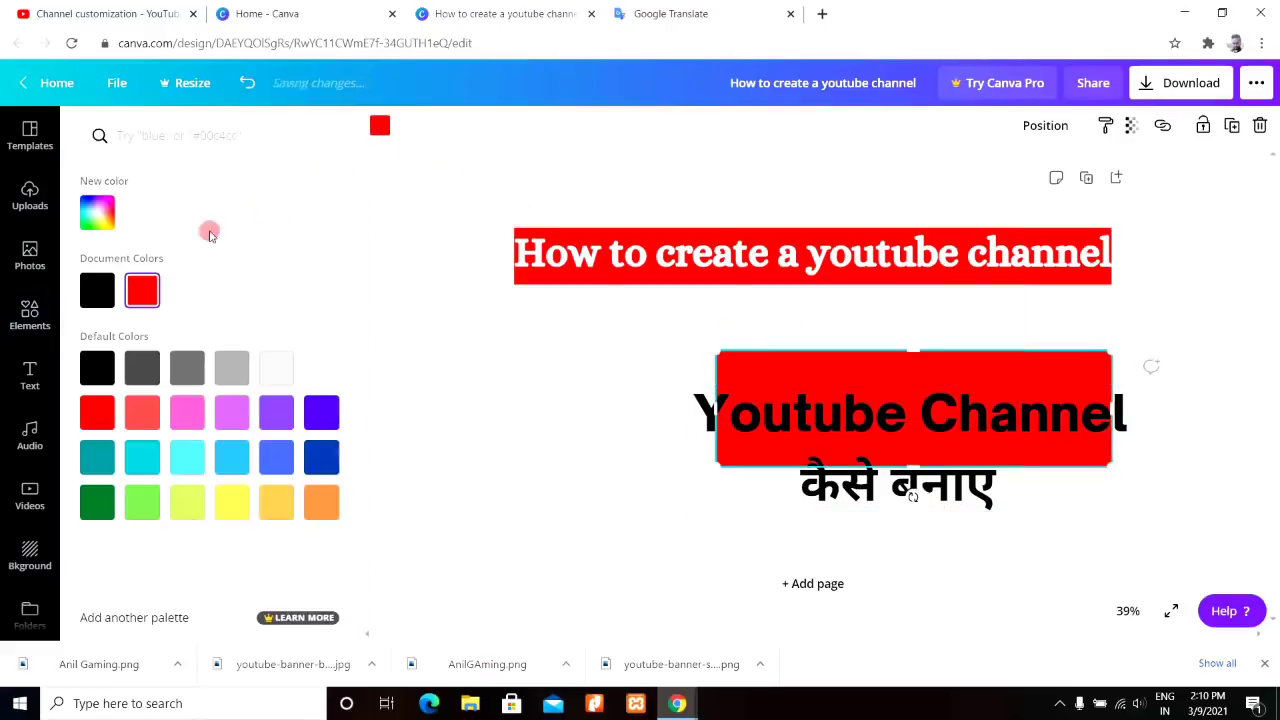
click(222, 501)
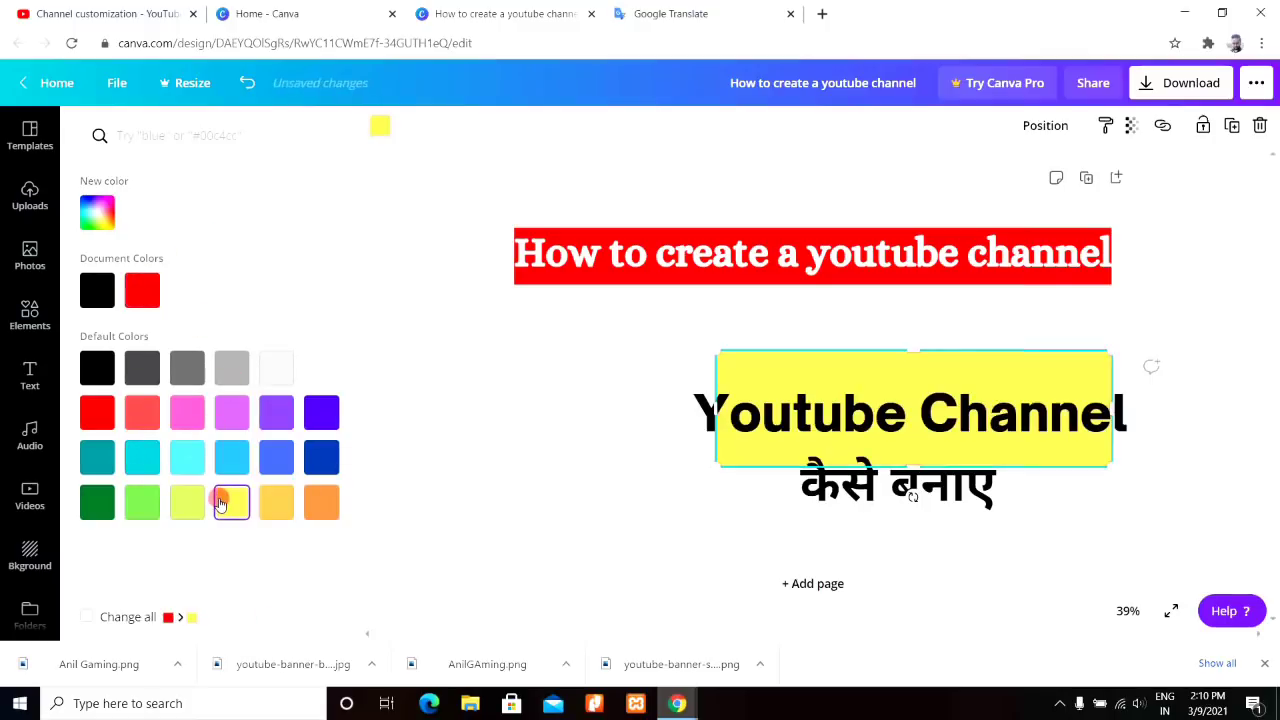
click(108, 228)
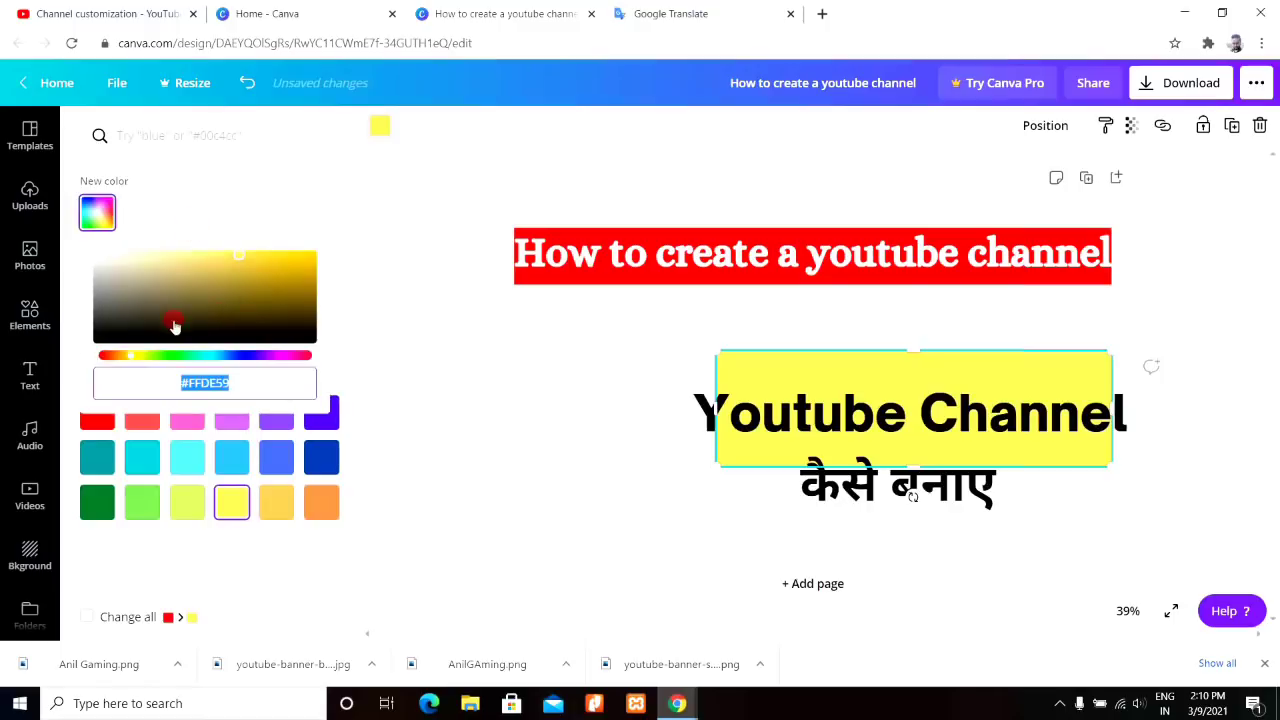
drag(129, 363, 138, 363)
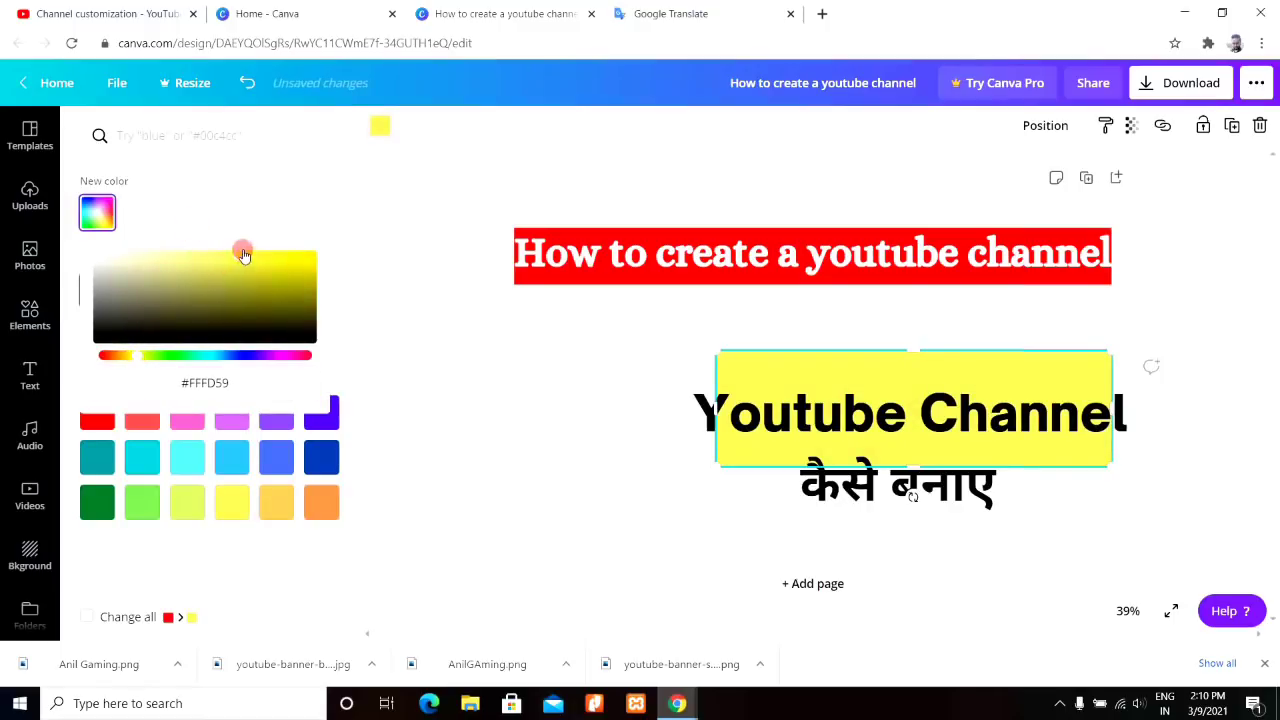
drag(244, 256, 266, 256)
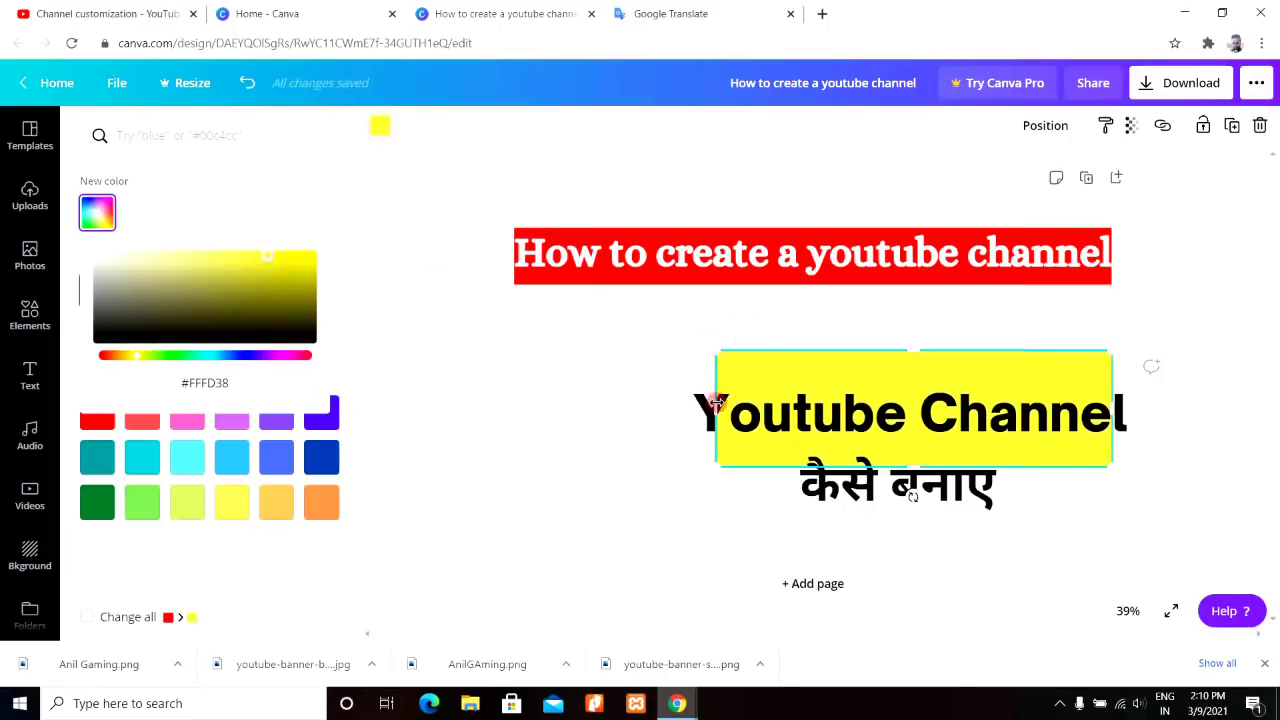
drag(716, 408, 611, 405)
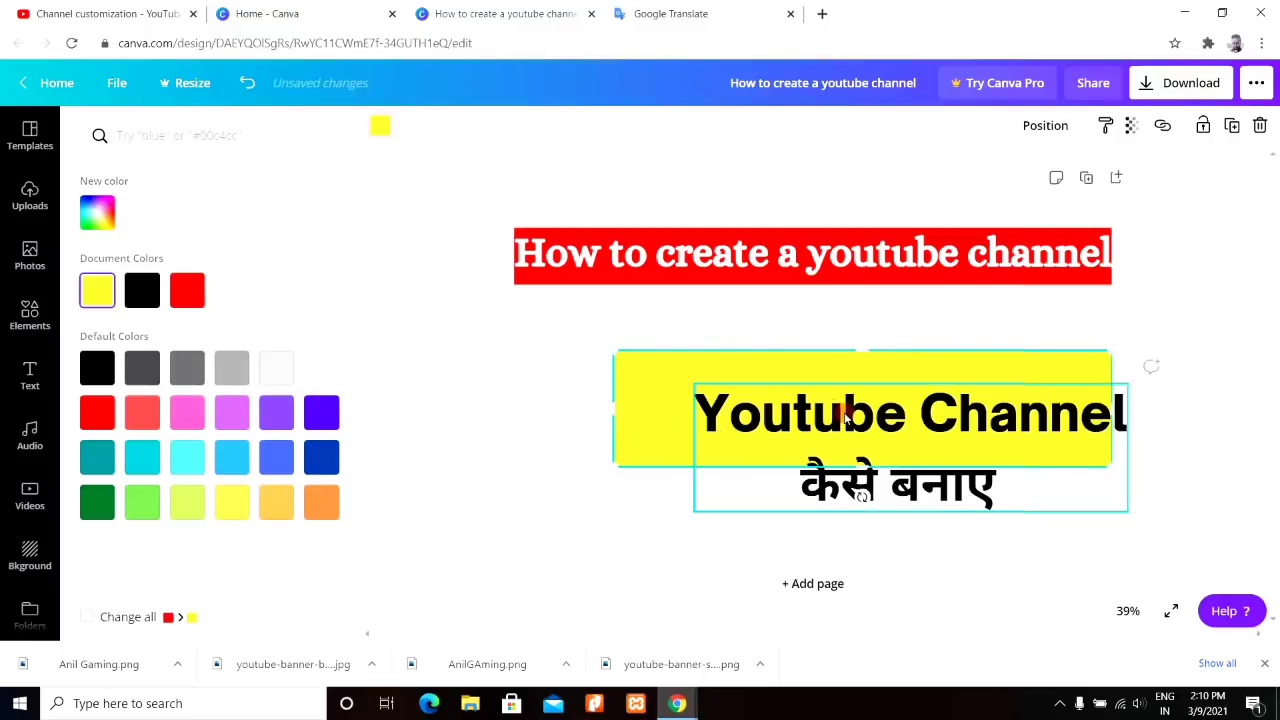
drag(826, 418, 772, 375)
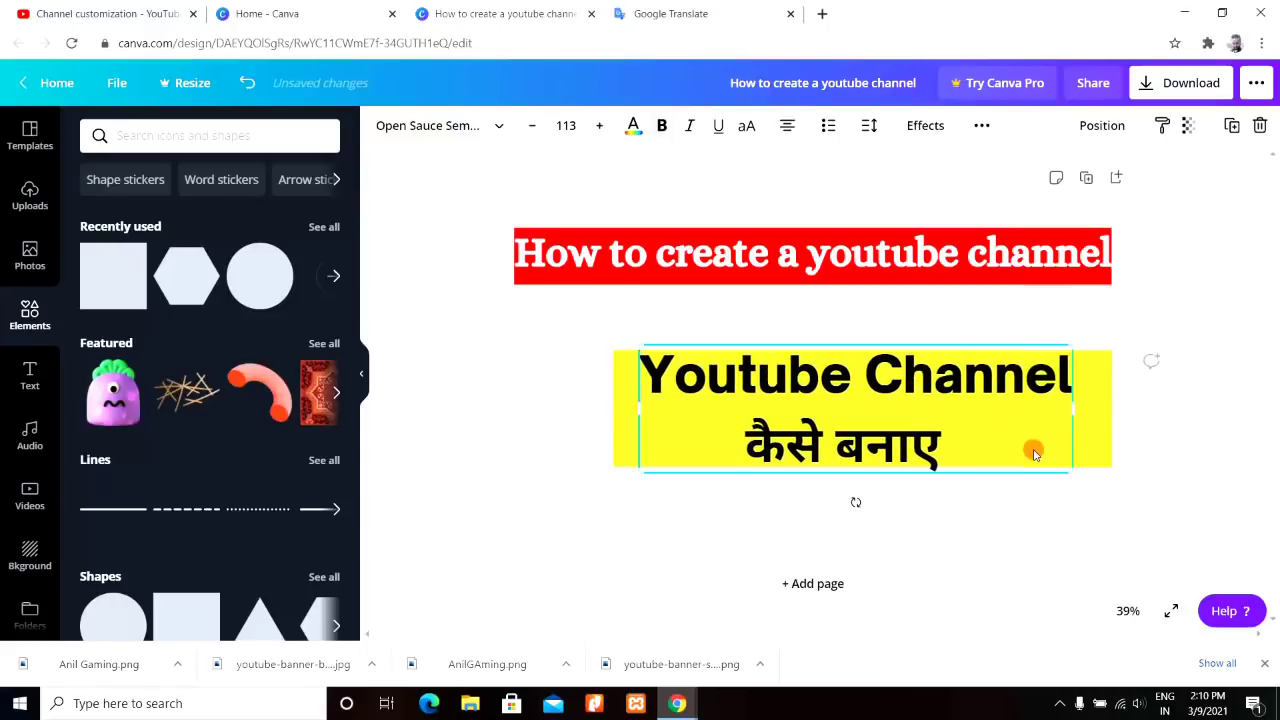
Step: Resize the yellow bar so it covers only the 'Youtube Channel' line
click(1109, 428)
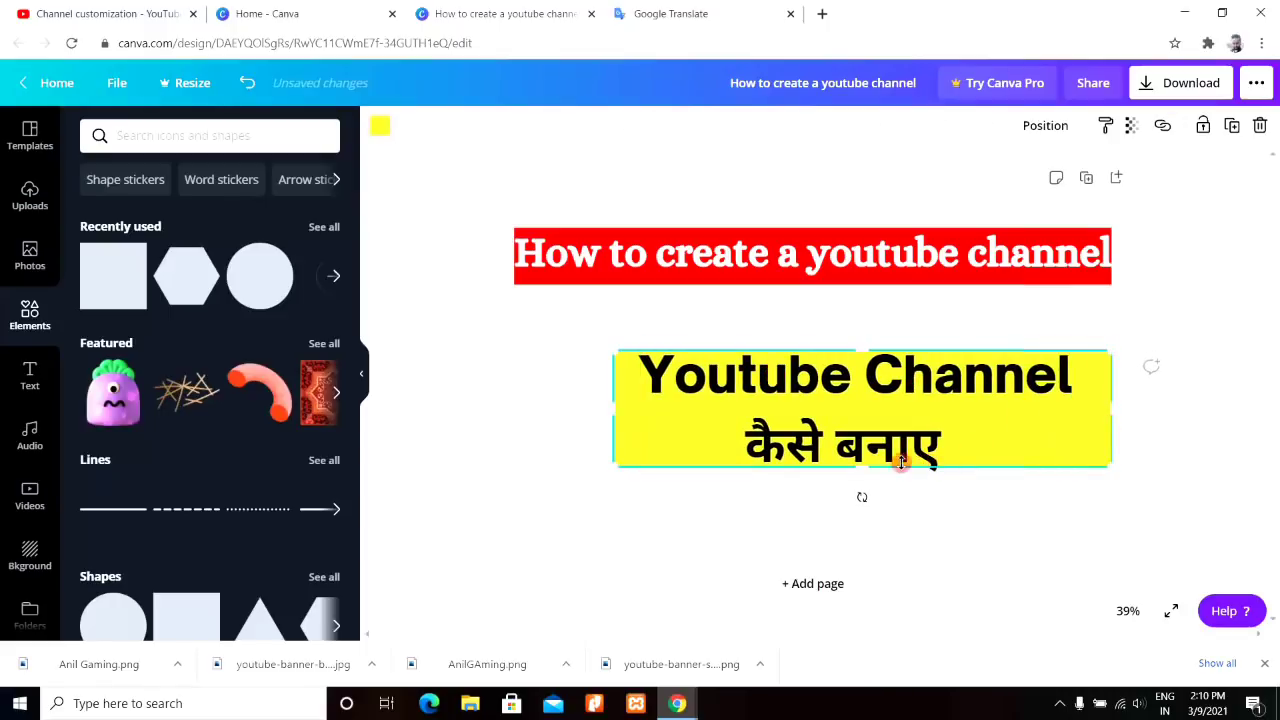
drag(868, 465, 866, 478)
click(552, 435)
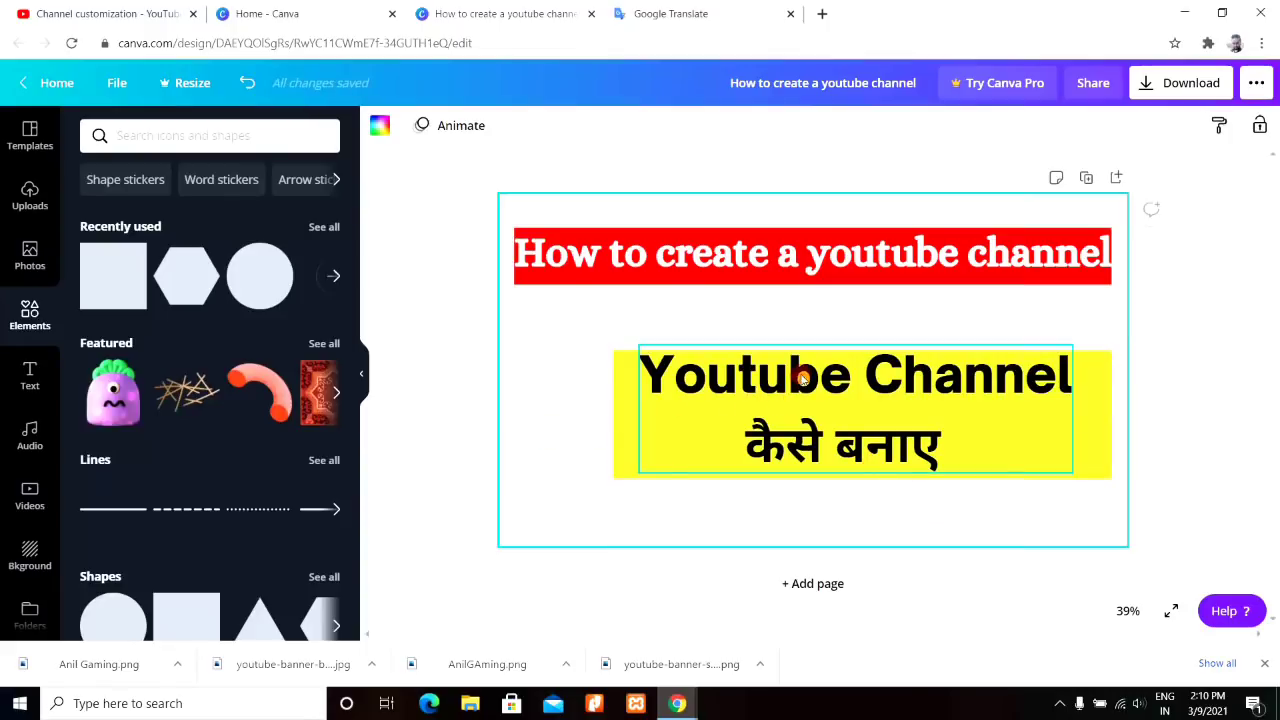
drag(797, 403, 797, 409)
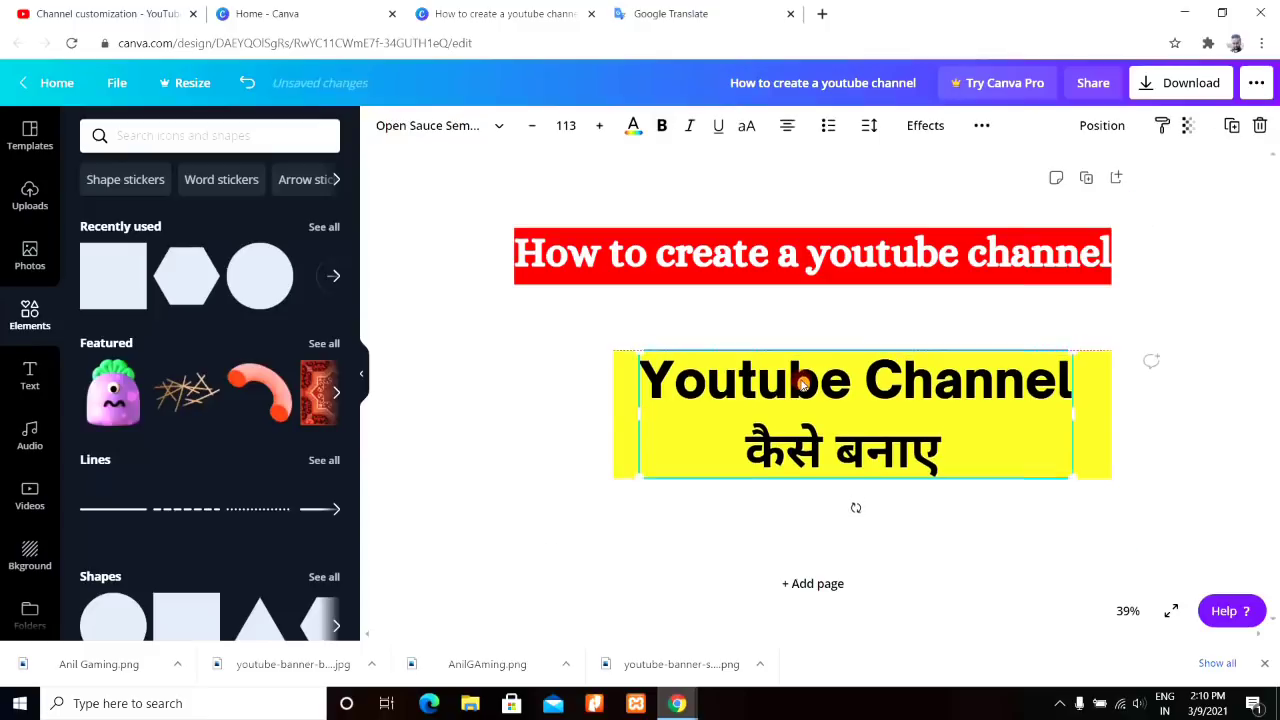
click(563, 394)
click(703, 407)
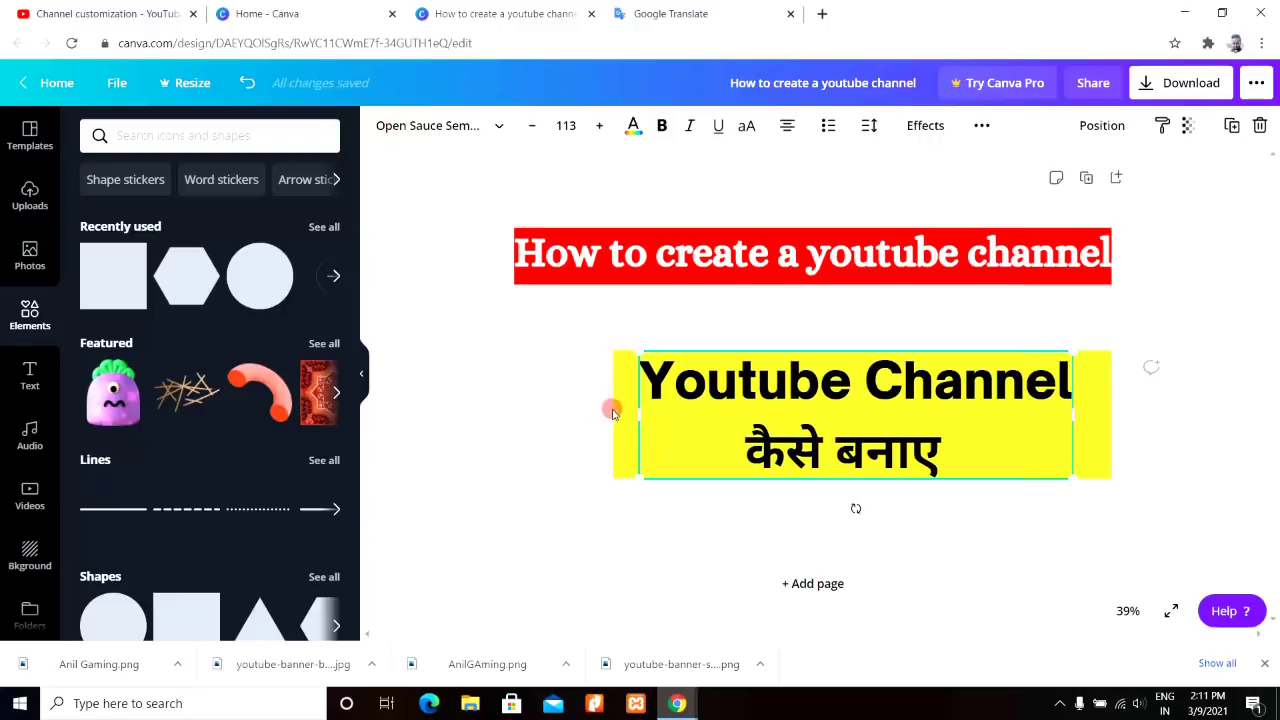
click(594, 376)
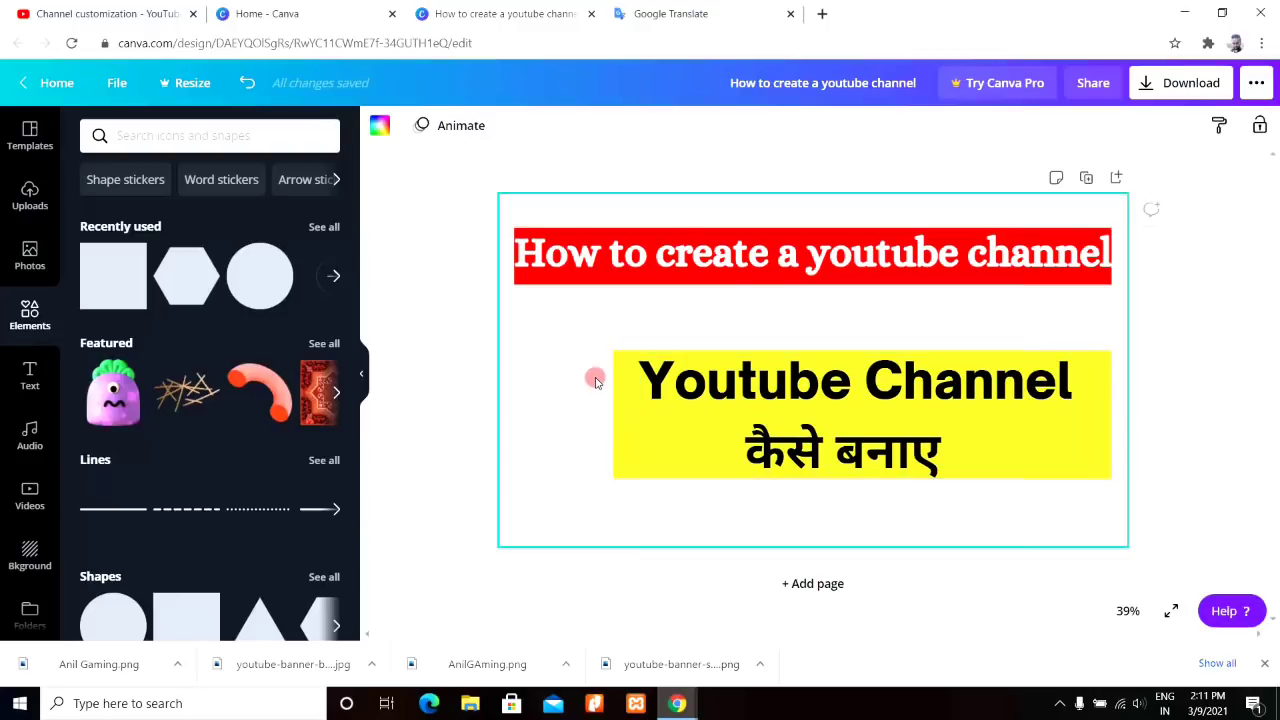
click(618, 362)
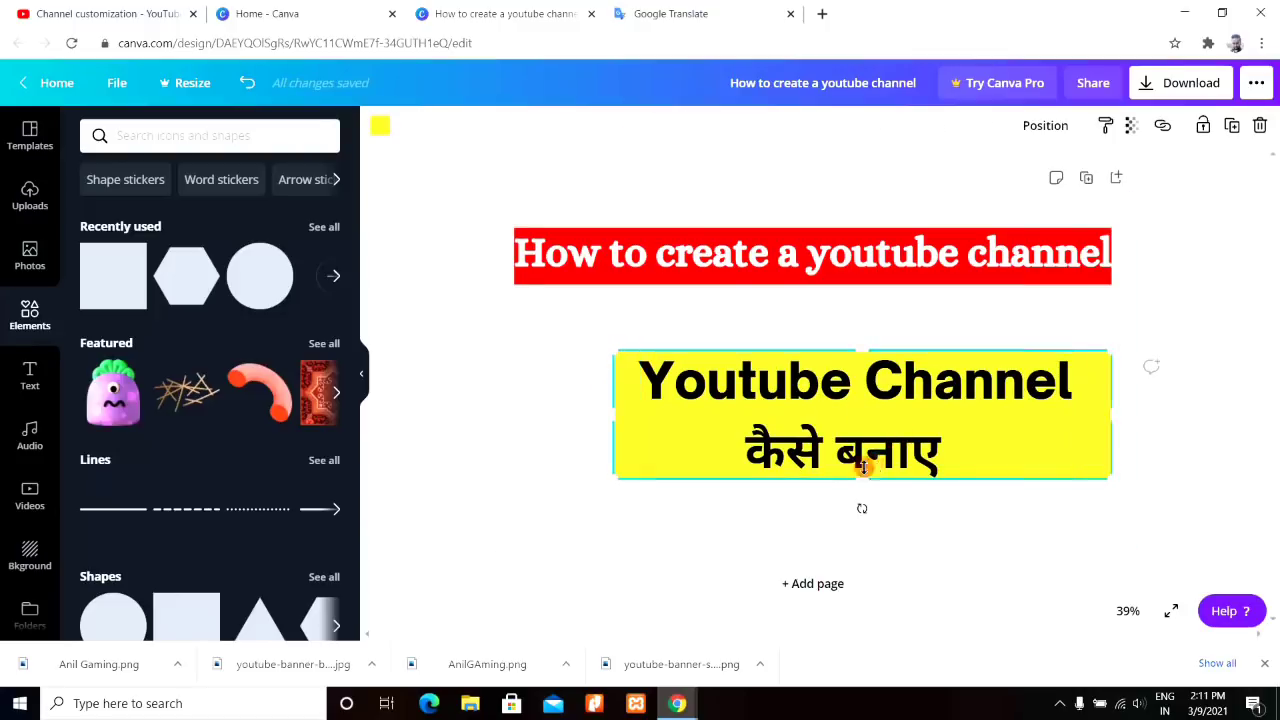
drag(861, 479, 867, 413)
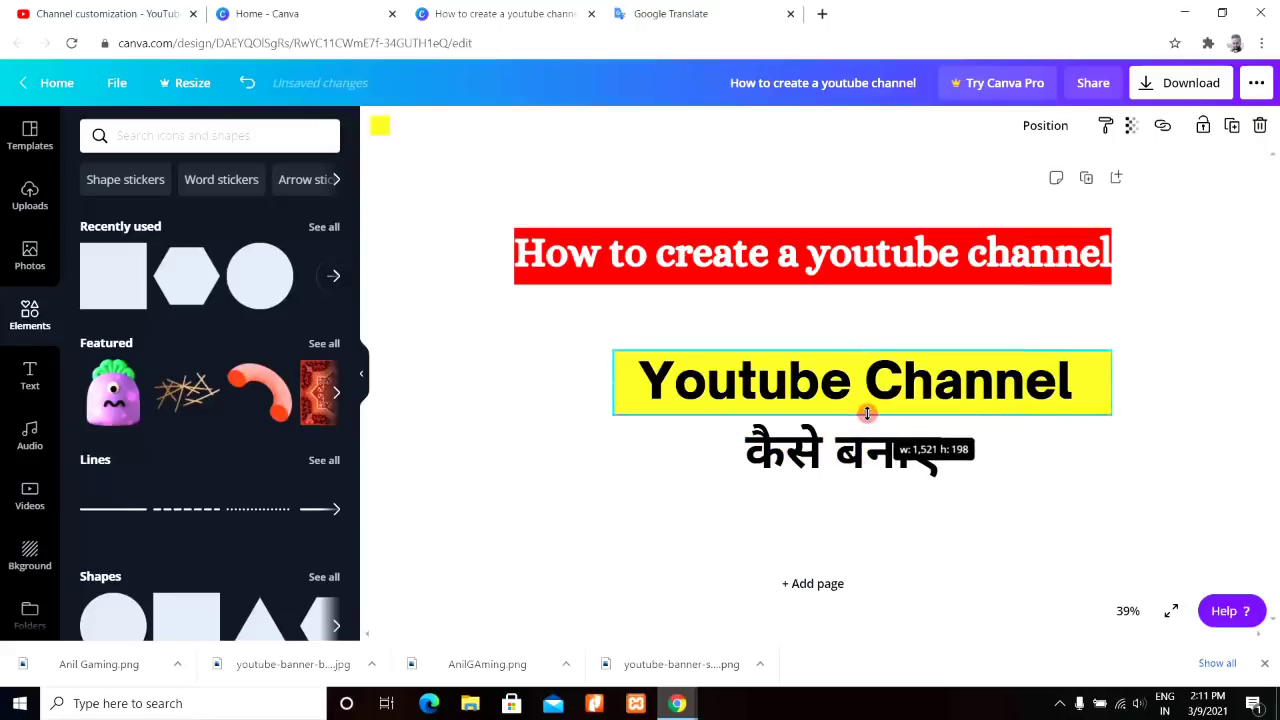
Step: Move the yellow bar and Hindi subtitle together up beneath the red title
click(957, 438)
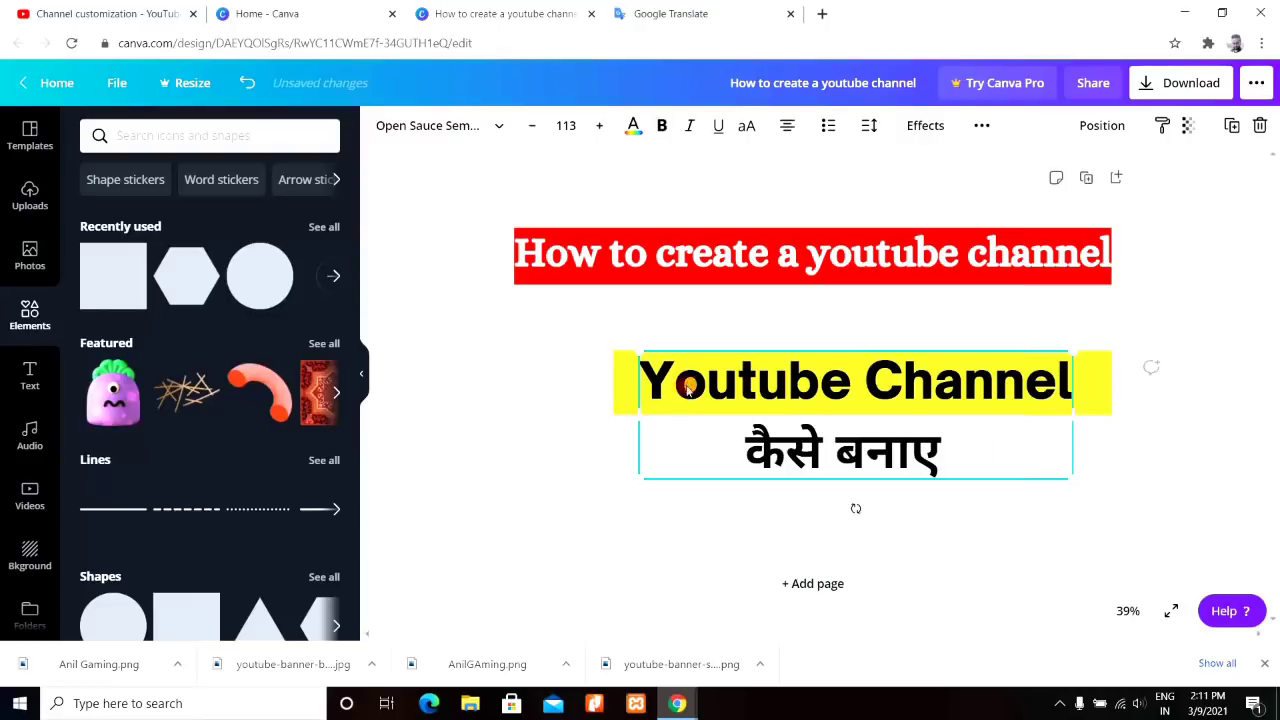
click(600, 394)
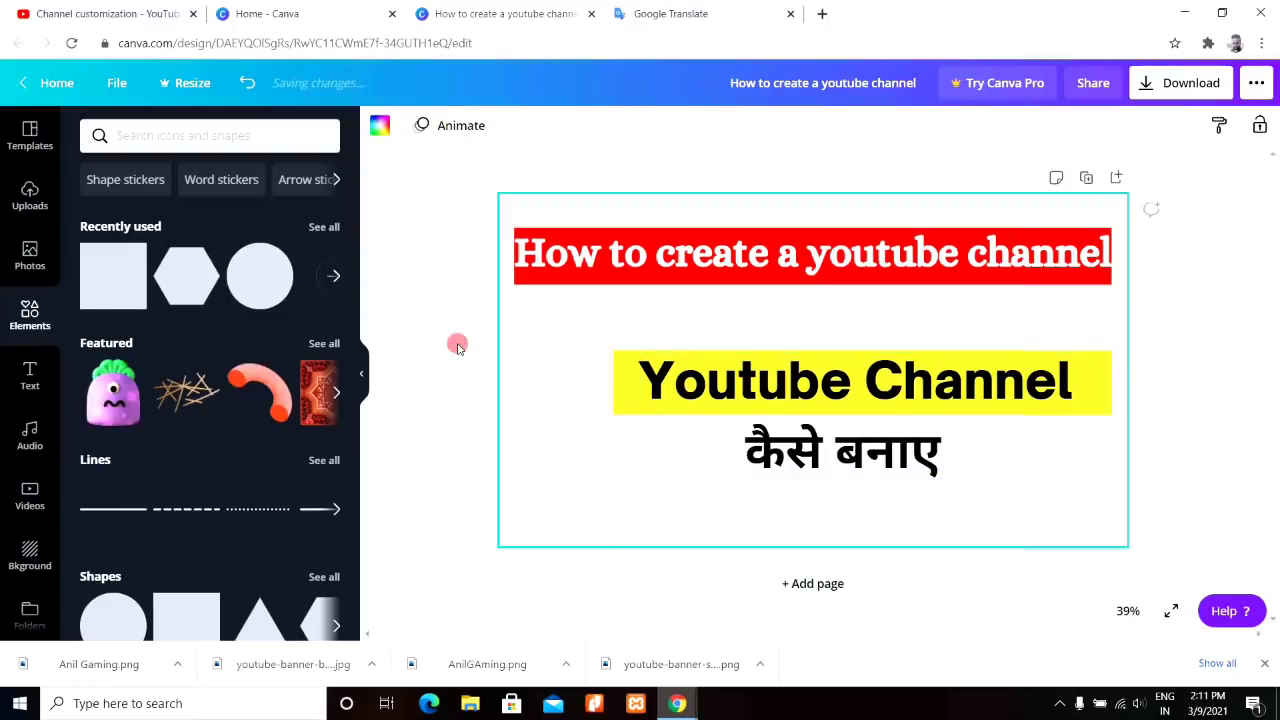
click(621, 400)
drag(621, 400, 640, 452)
key(ctrl+z)
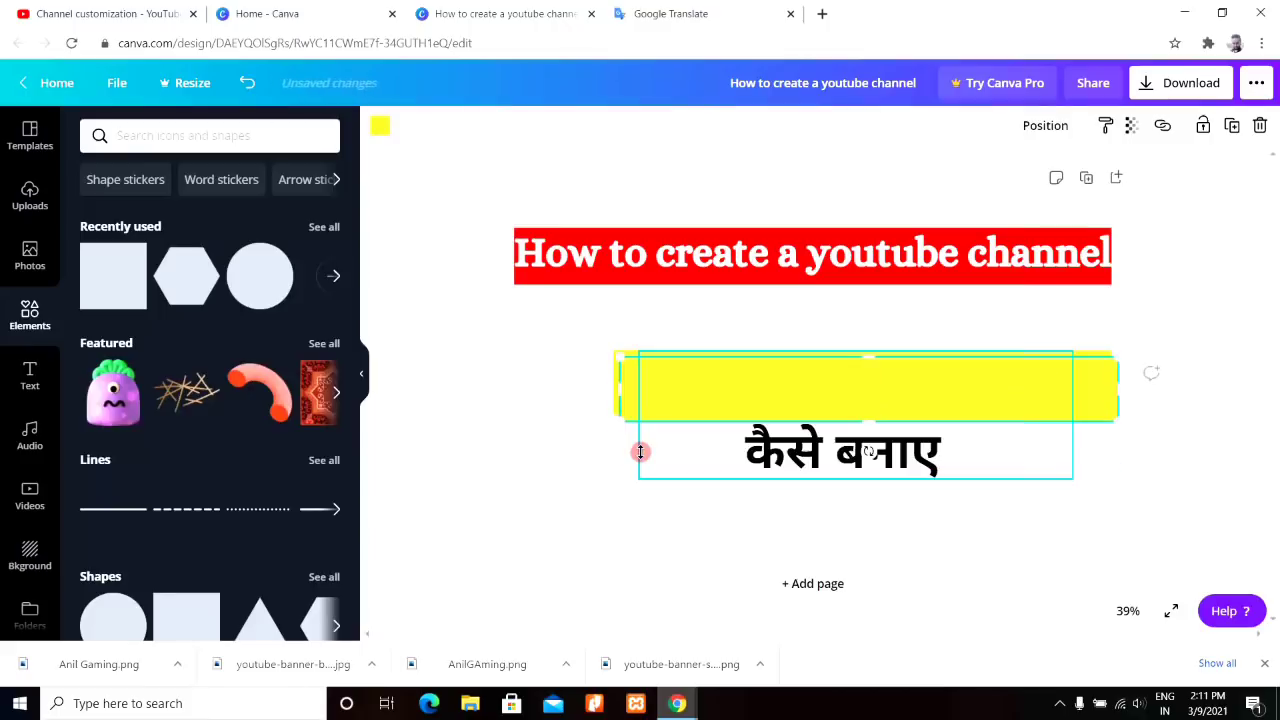
click(249, 83)
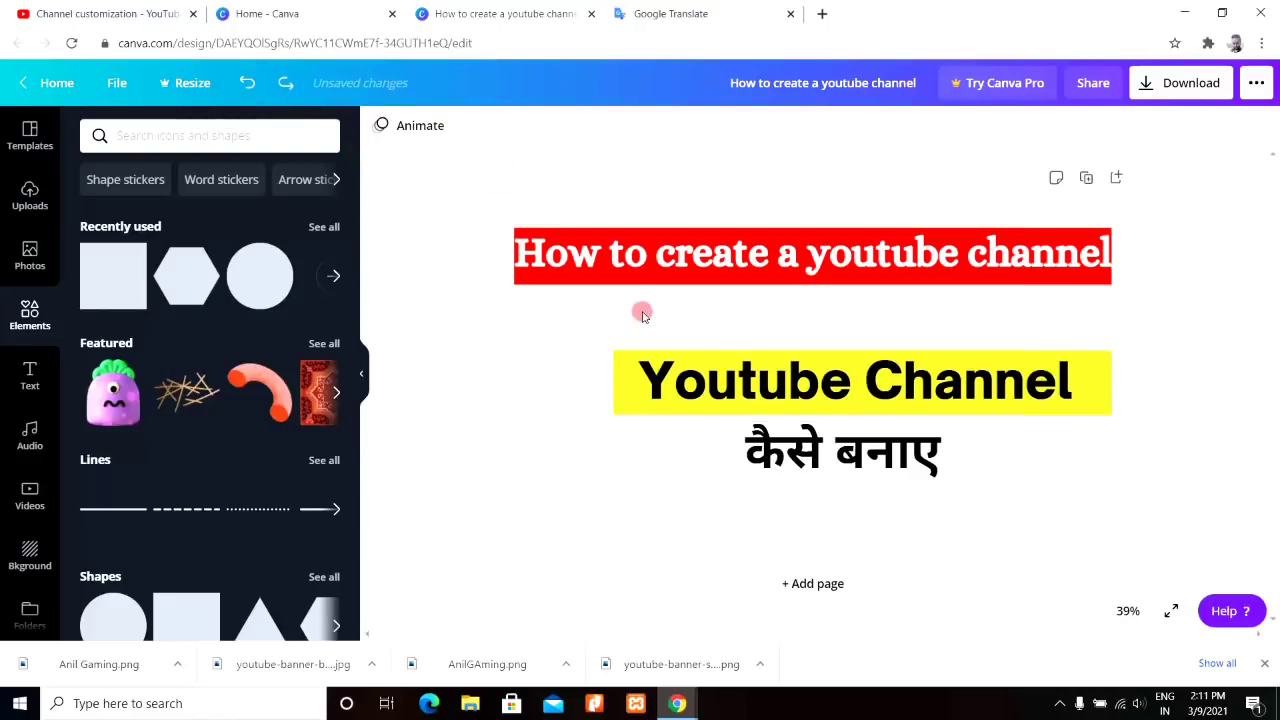
drag(602, 337, 920, 475)
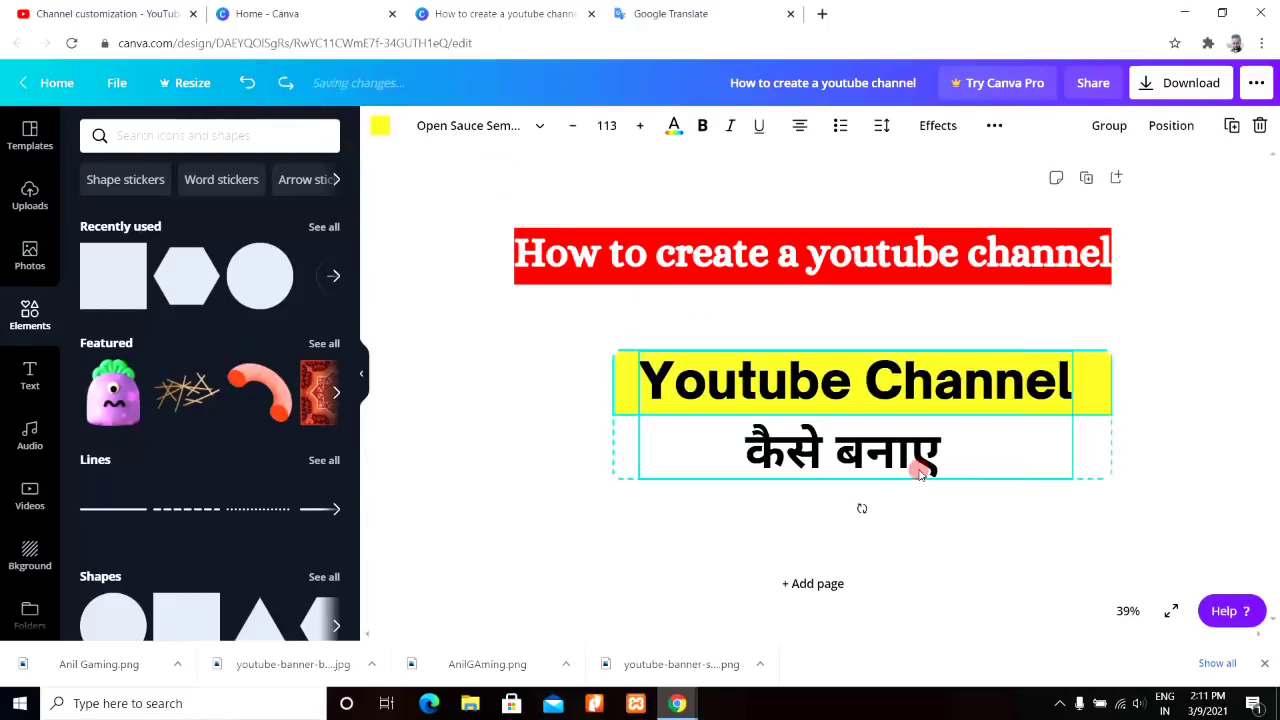
drag(864, 400, 828, 346)
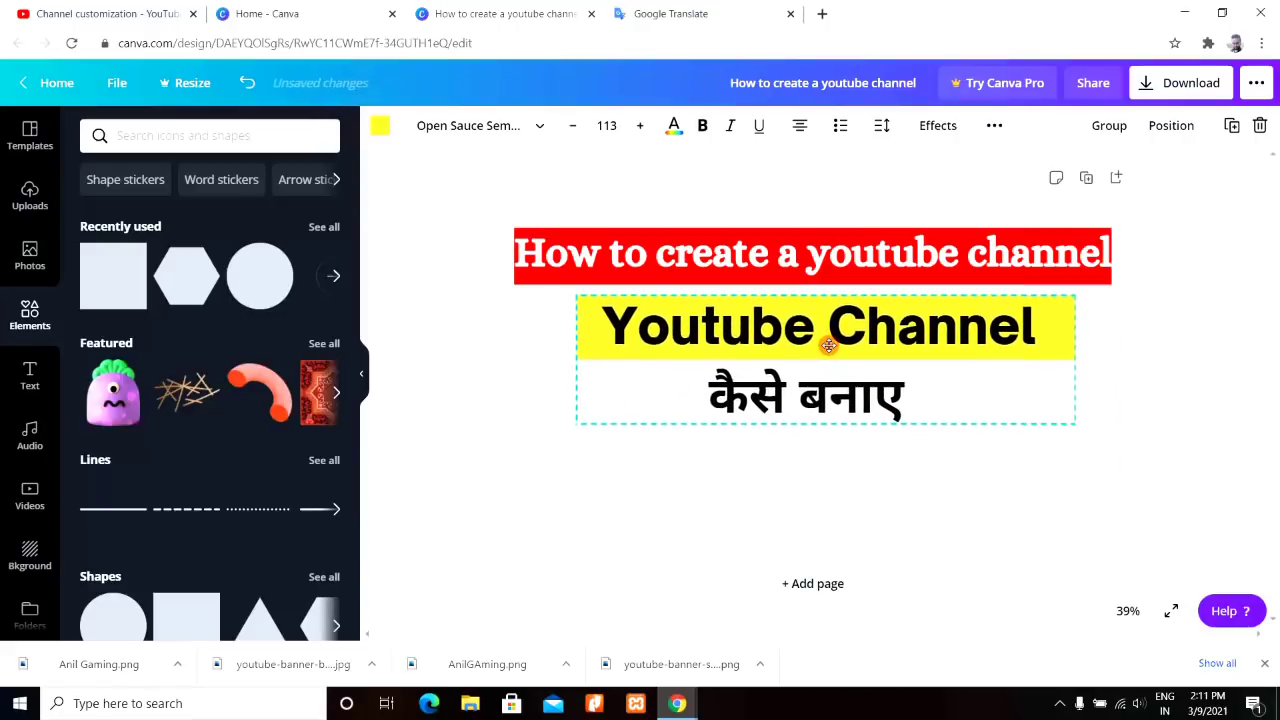
click(603, 498)
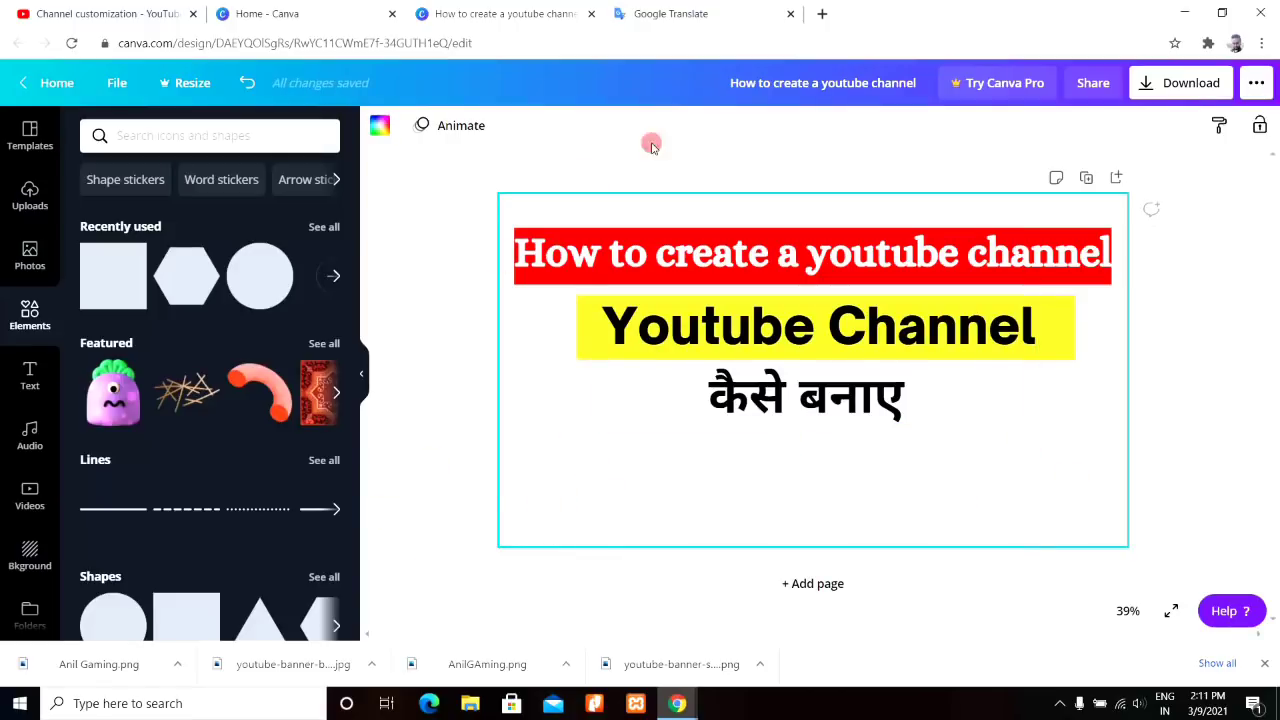
click(821, 13)
Step: Search Google for 'youtube logo transparent'
text(www)
key(Return)
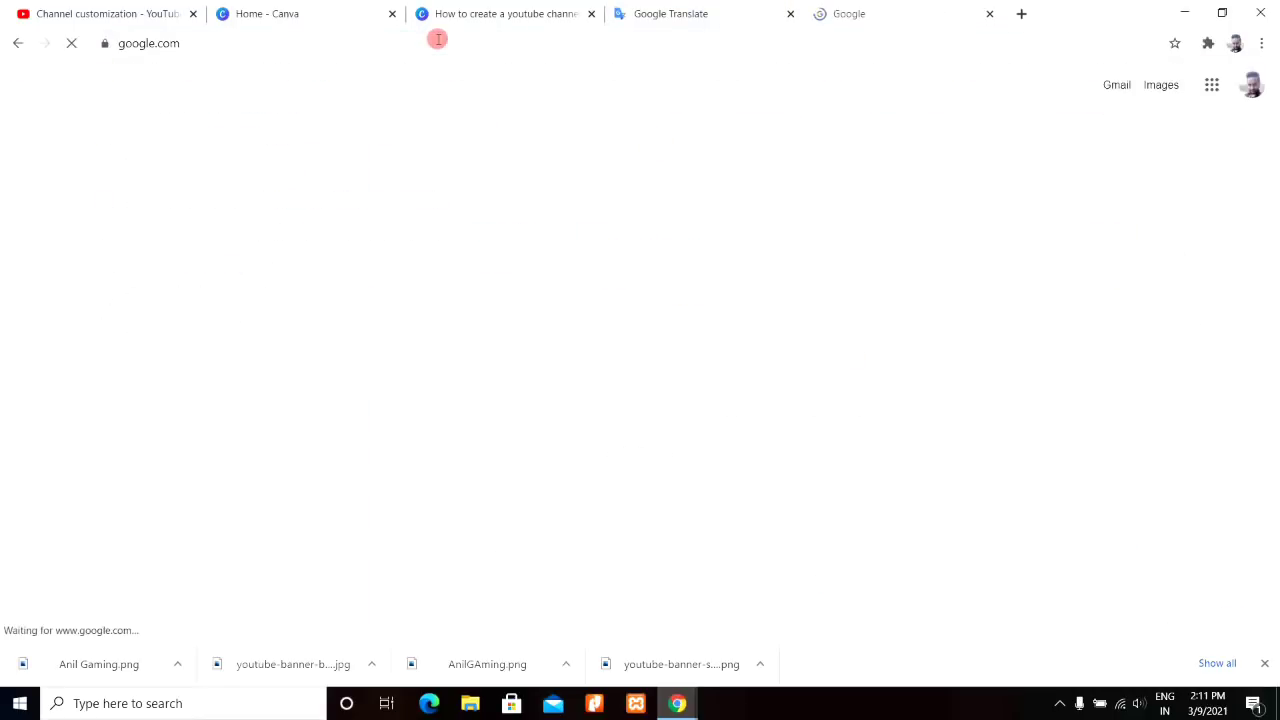
text(yuo)
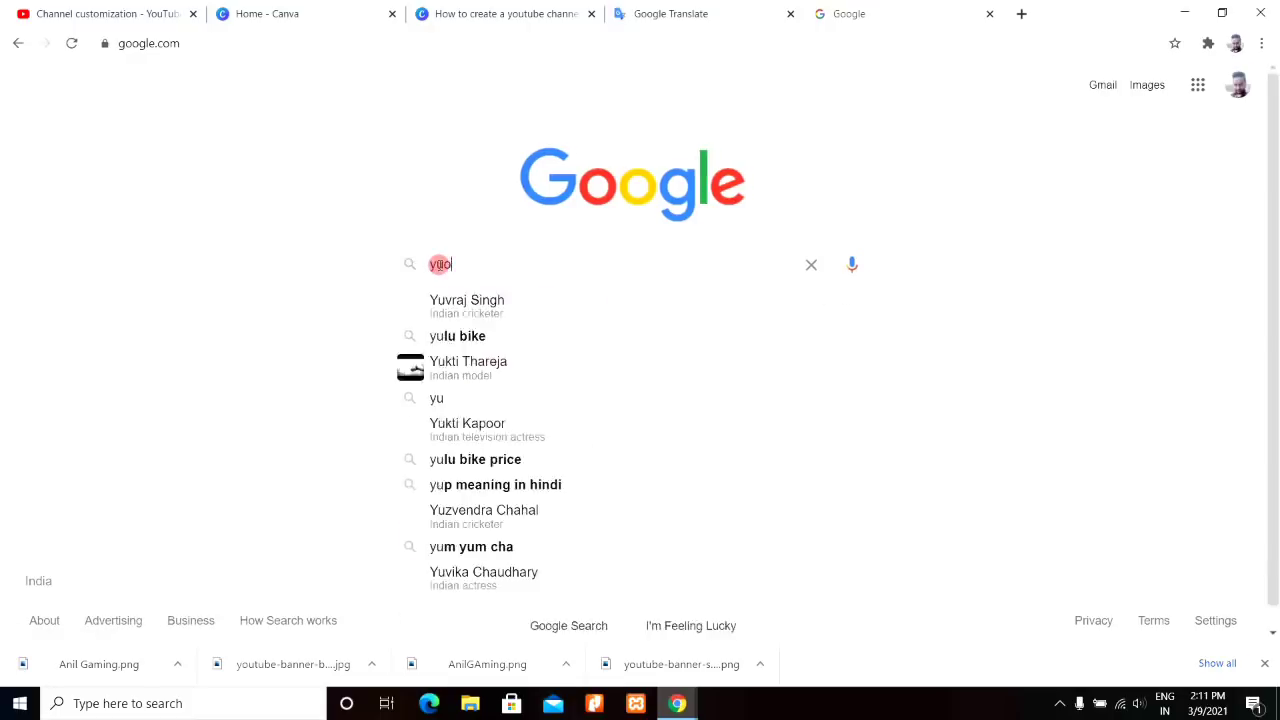
key(BackSpace)
key(BackSpace)
text(o)
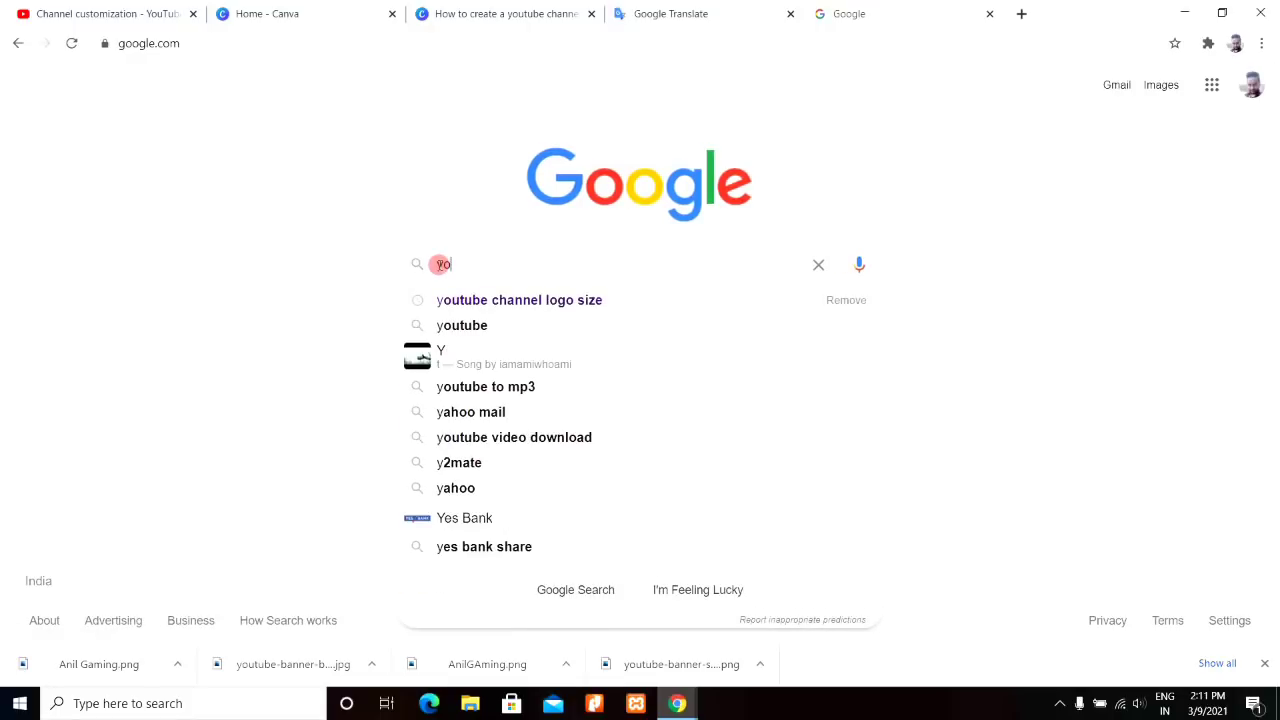
text(utube logo t)
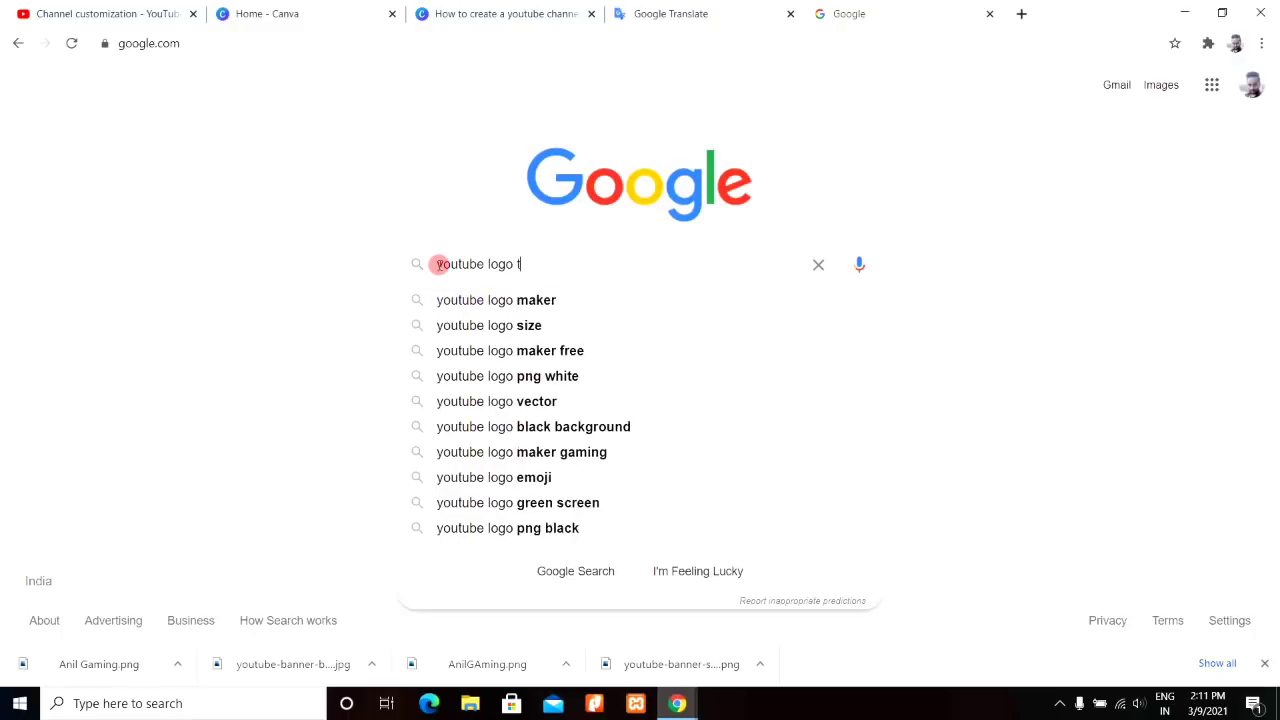
text(rans)
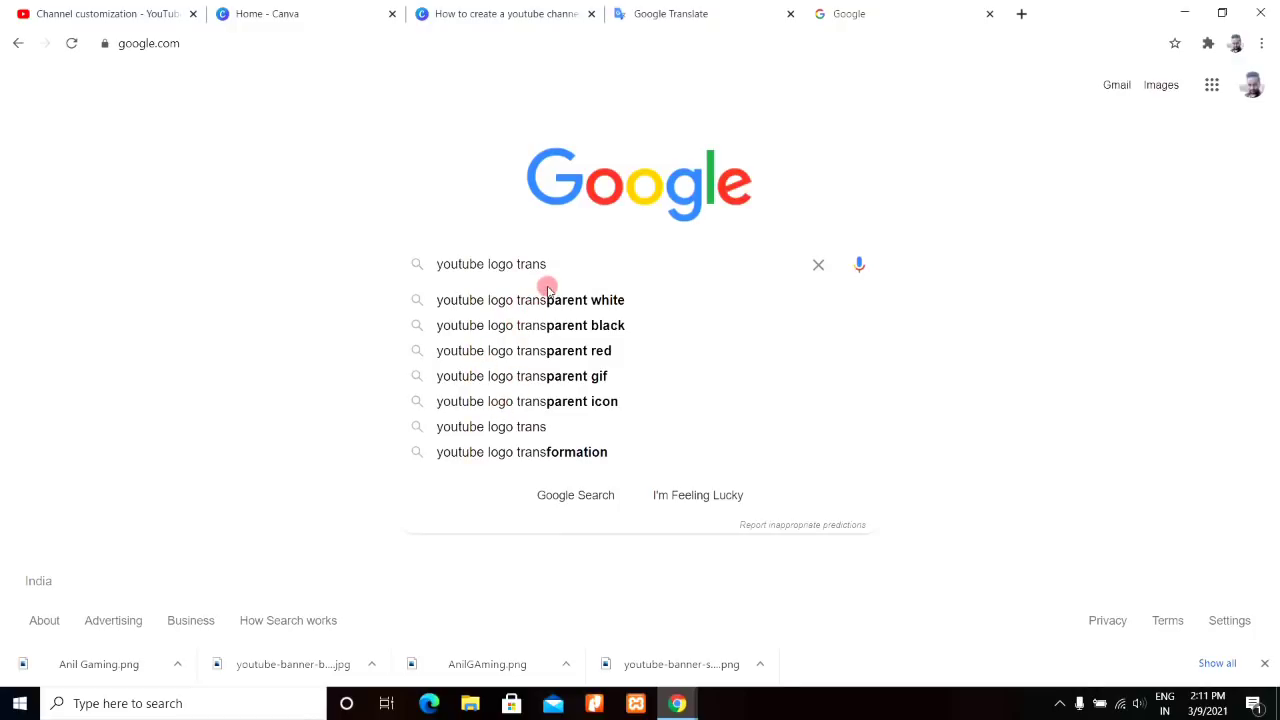
text(paren)
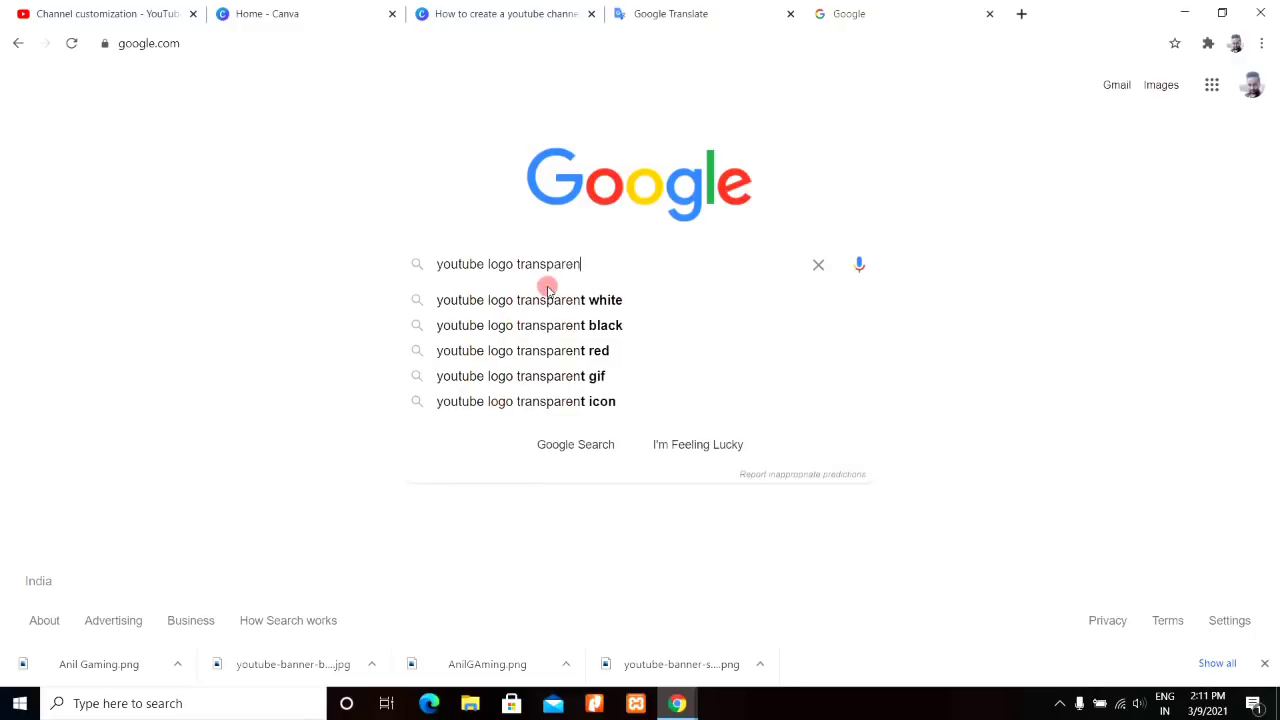
text(t)
key(Return)
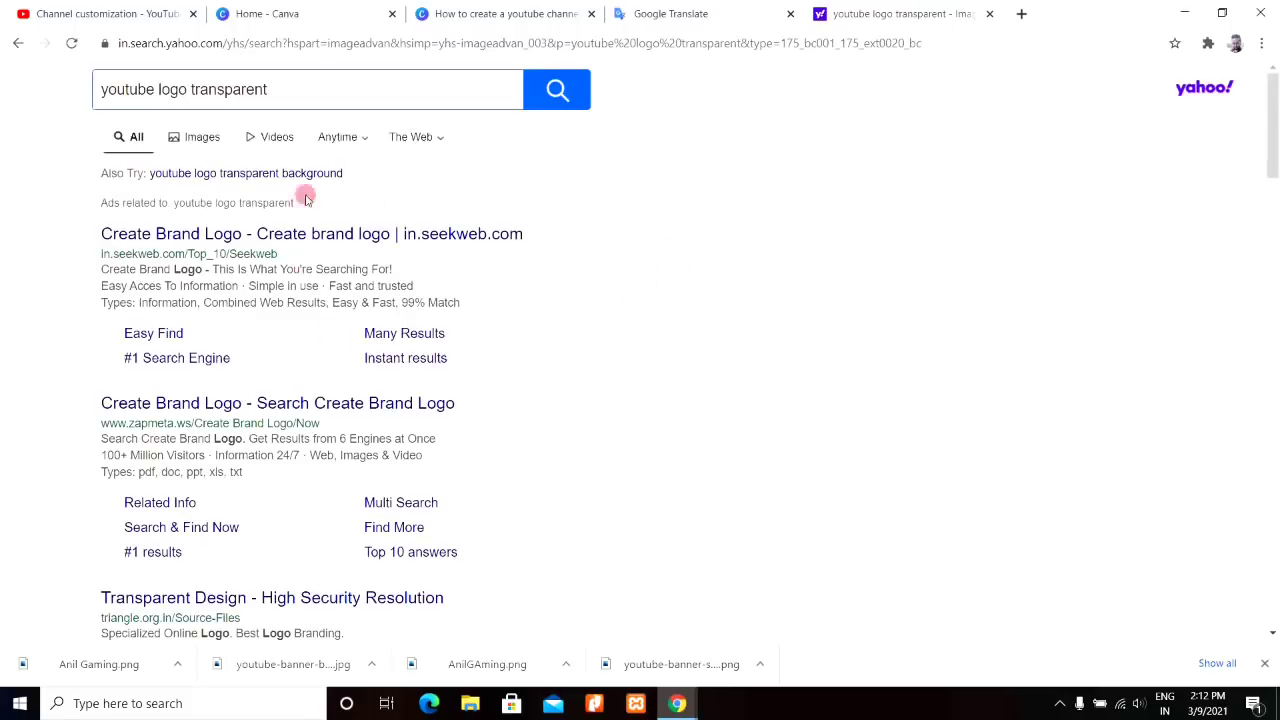
Step: Browse the image results and open the 7200x7200 black-and-red YouTube wordmark preview
click(211, 145)
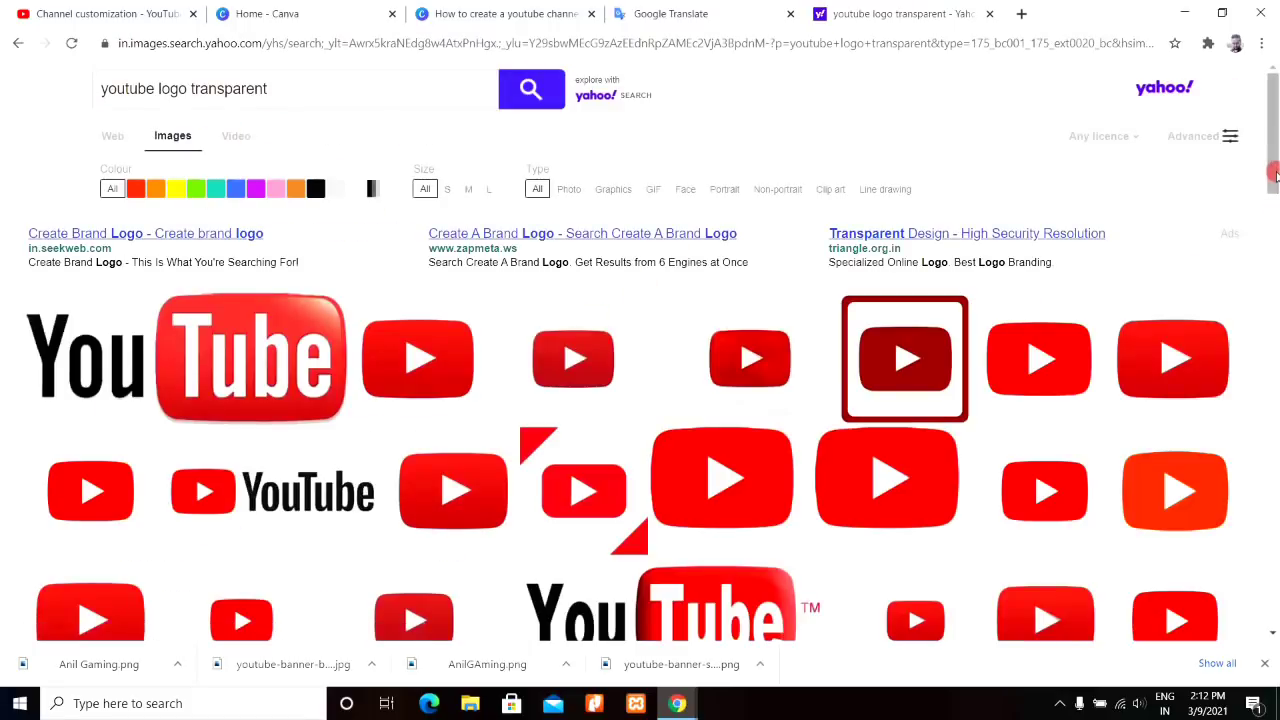
scroll(1034, 323, down, 2)
scroll(1273, 190, down, 3)
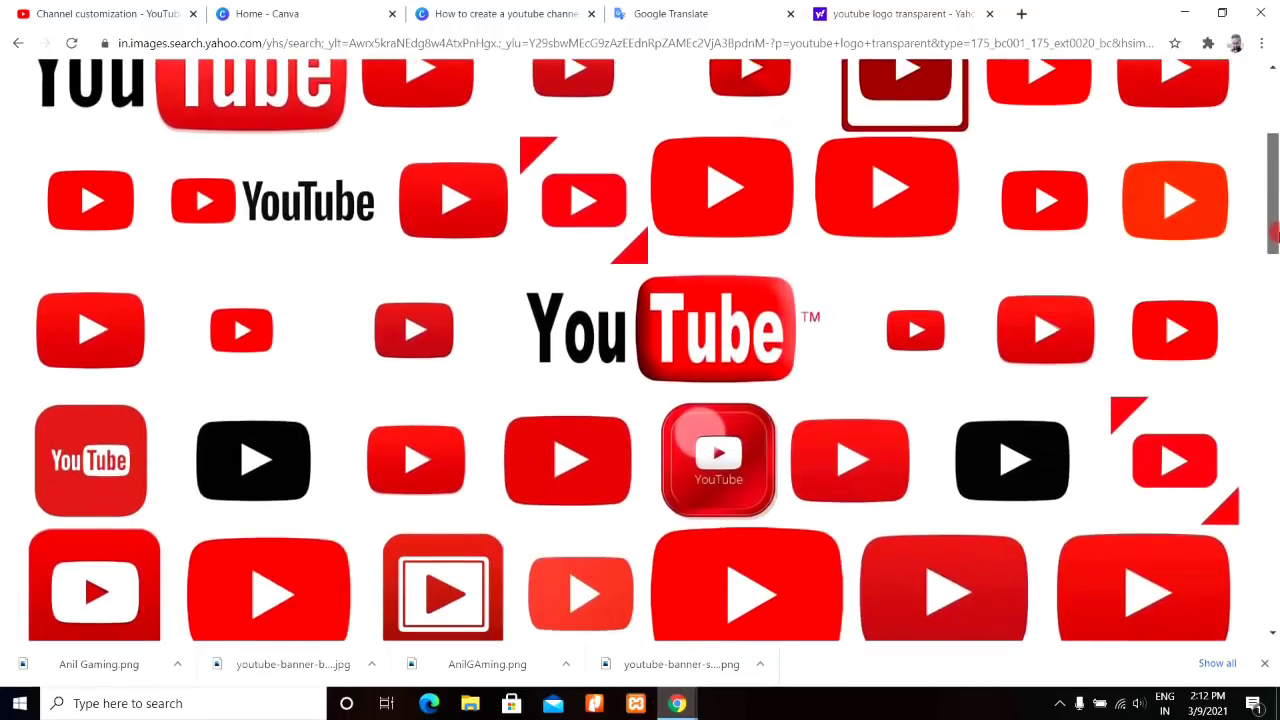
drag(1275, 233, 1275, 182)
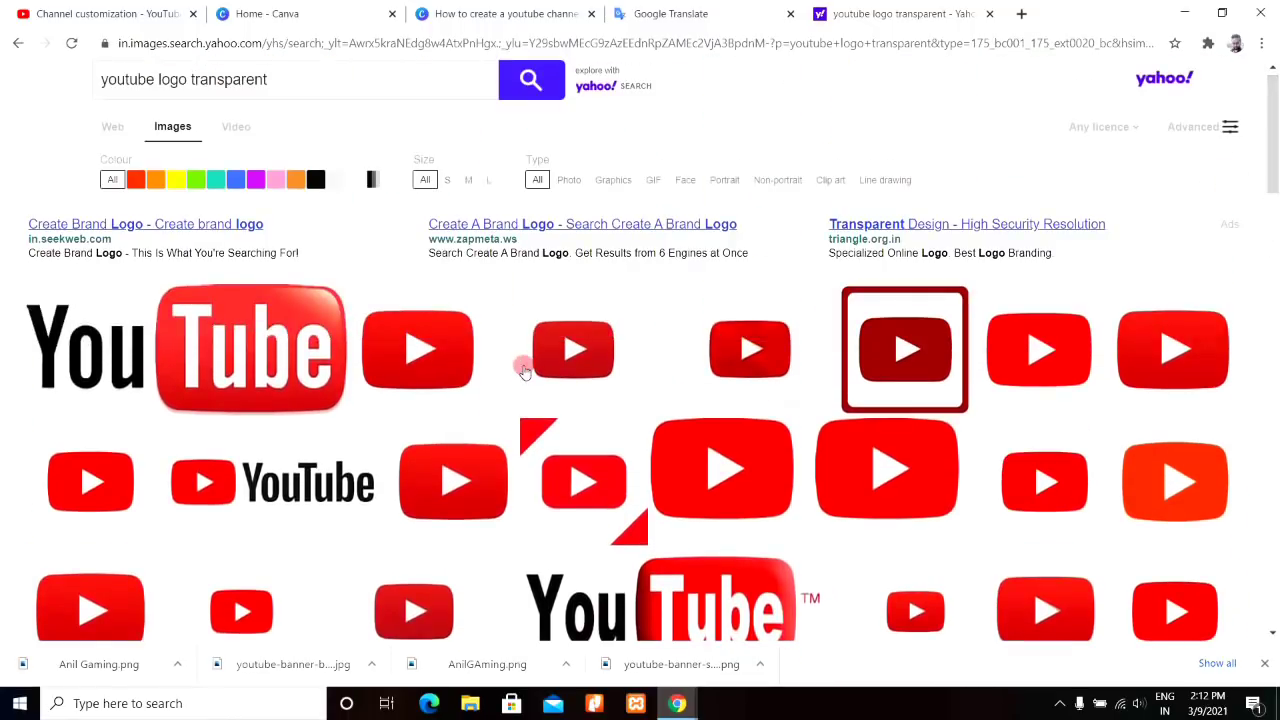
click(290, 337)
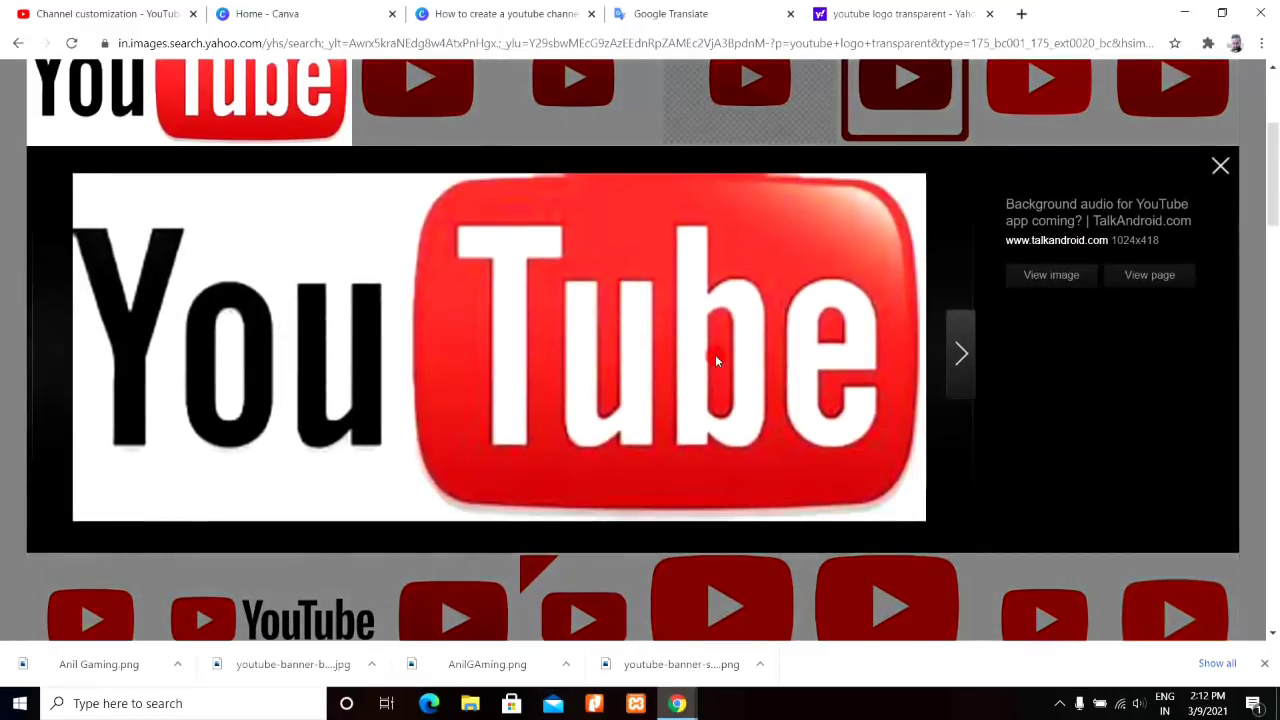
click(1220, 167)
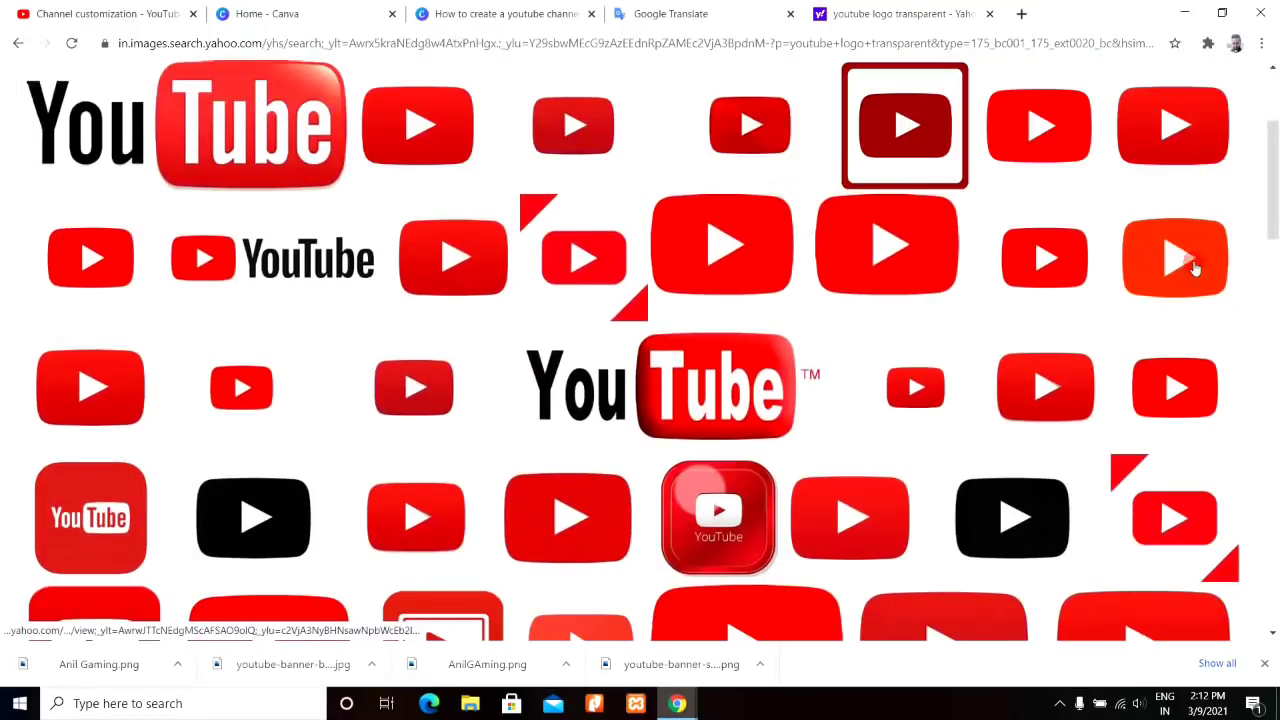
drag(1273, 219, 1273, 327)
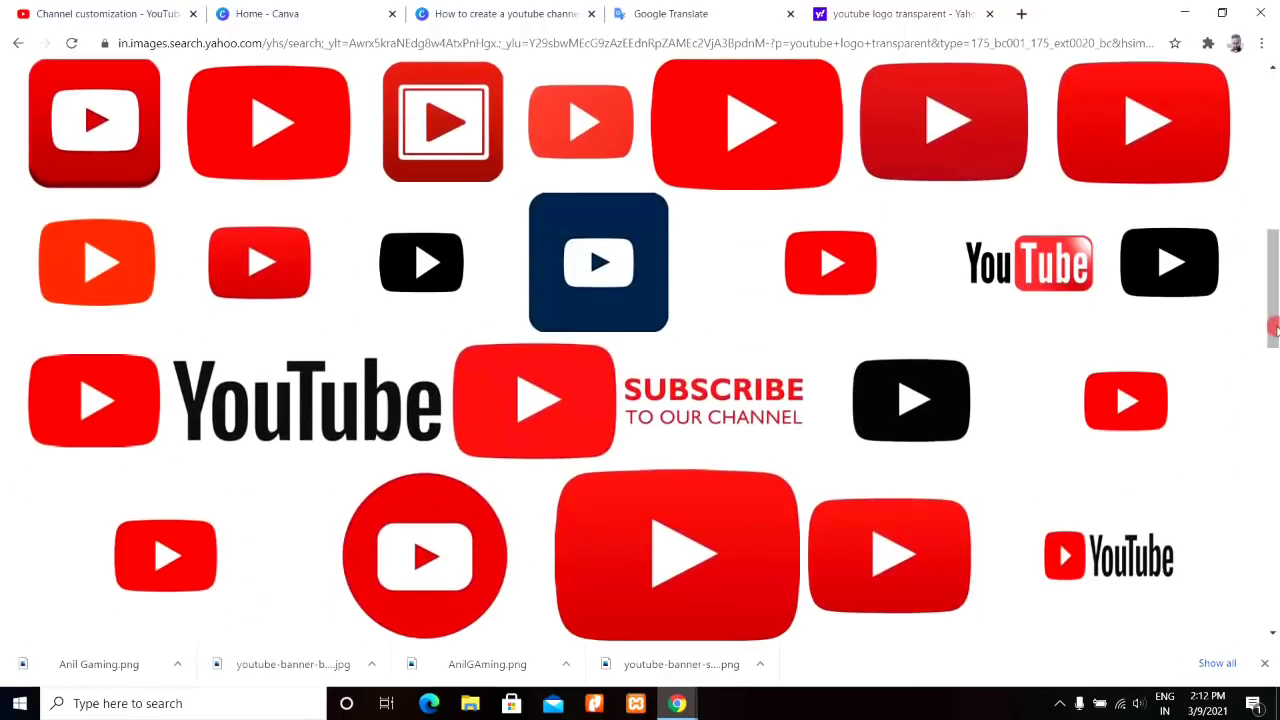
click(1066, 268)
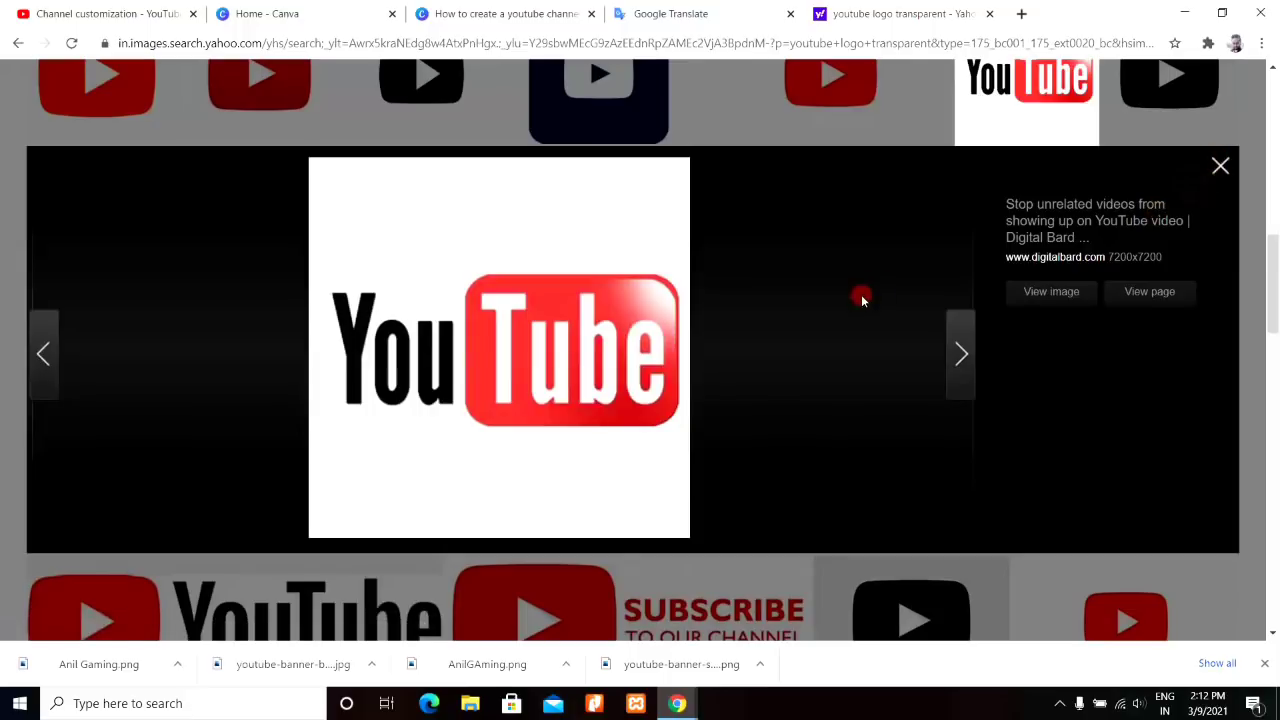
click(1220, 168)
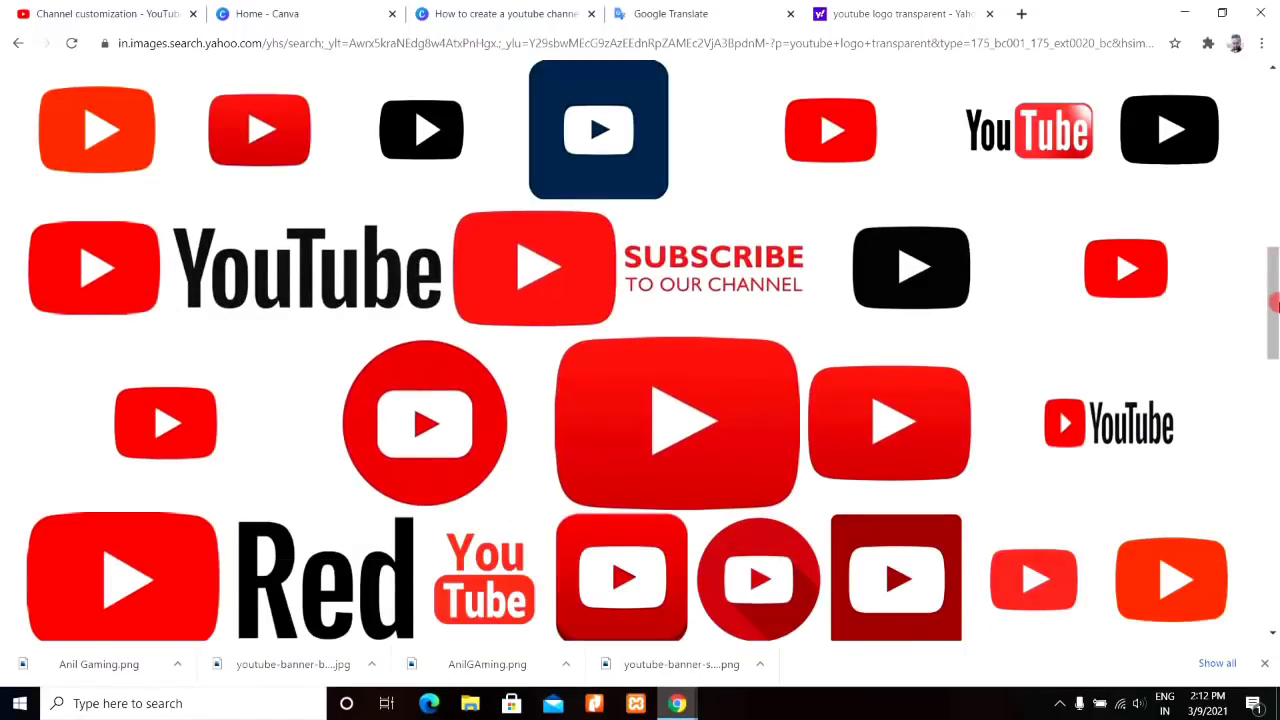
drag(1273, 308, 1131, 291)
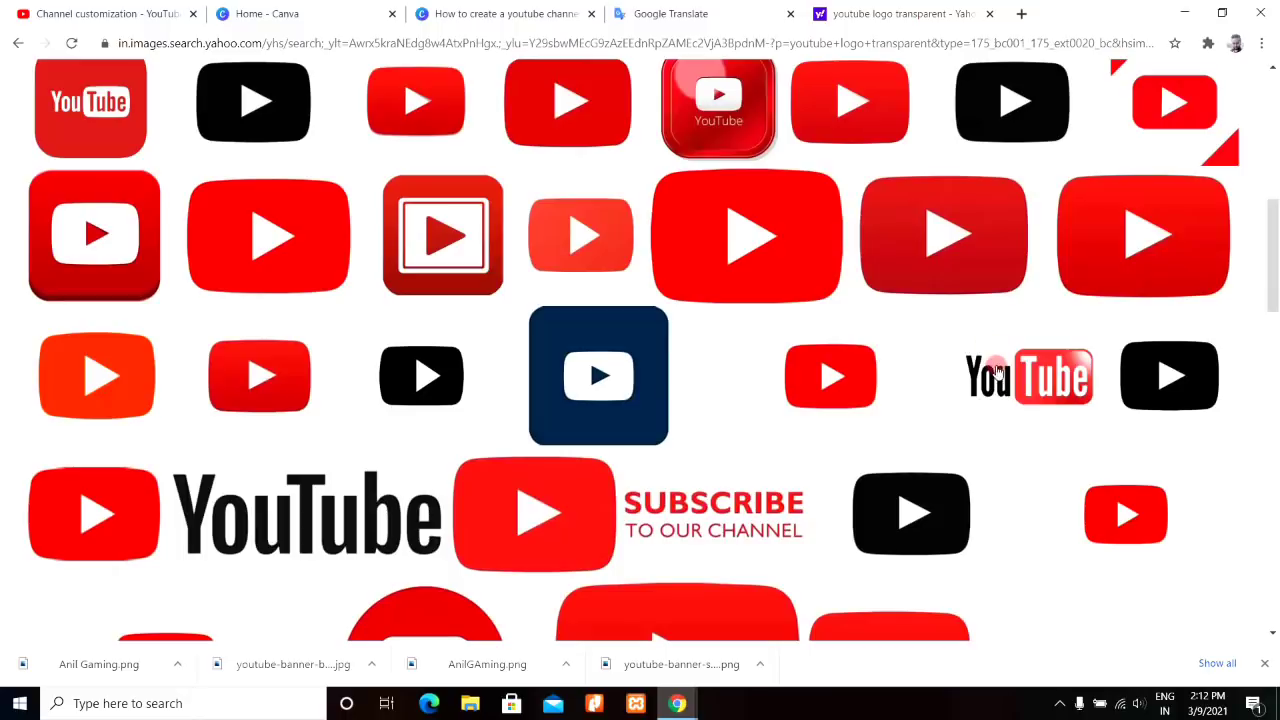
click(1033, 380)
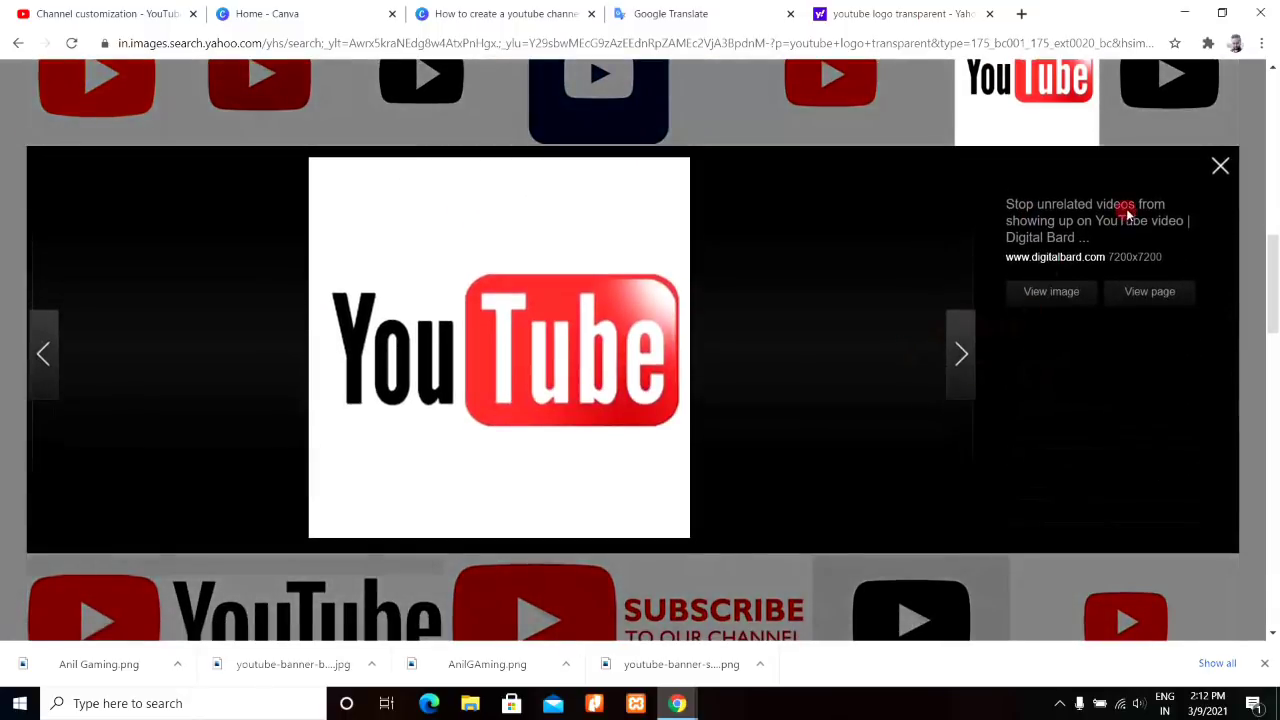
Step: Save the logo to the Desktop as th.jfif and close the preview
right_click(542, 354)
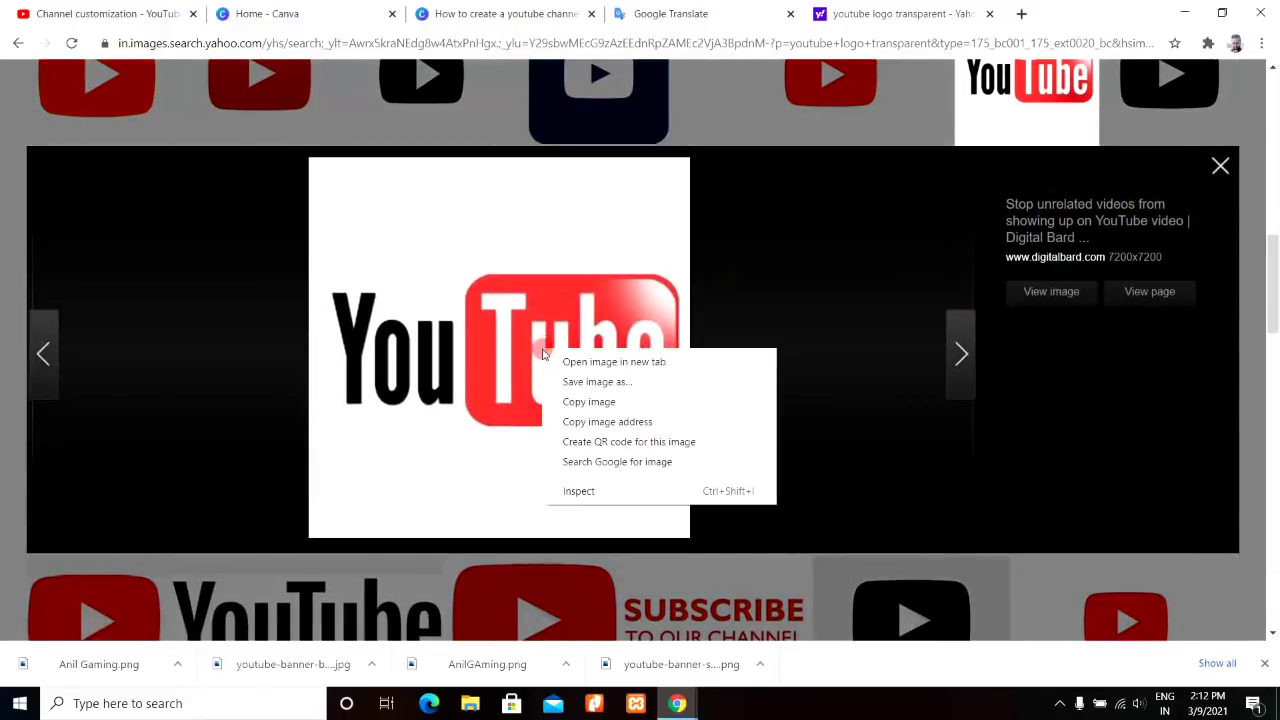
click(578, 383)
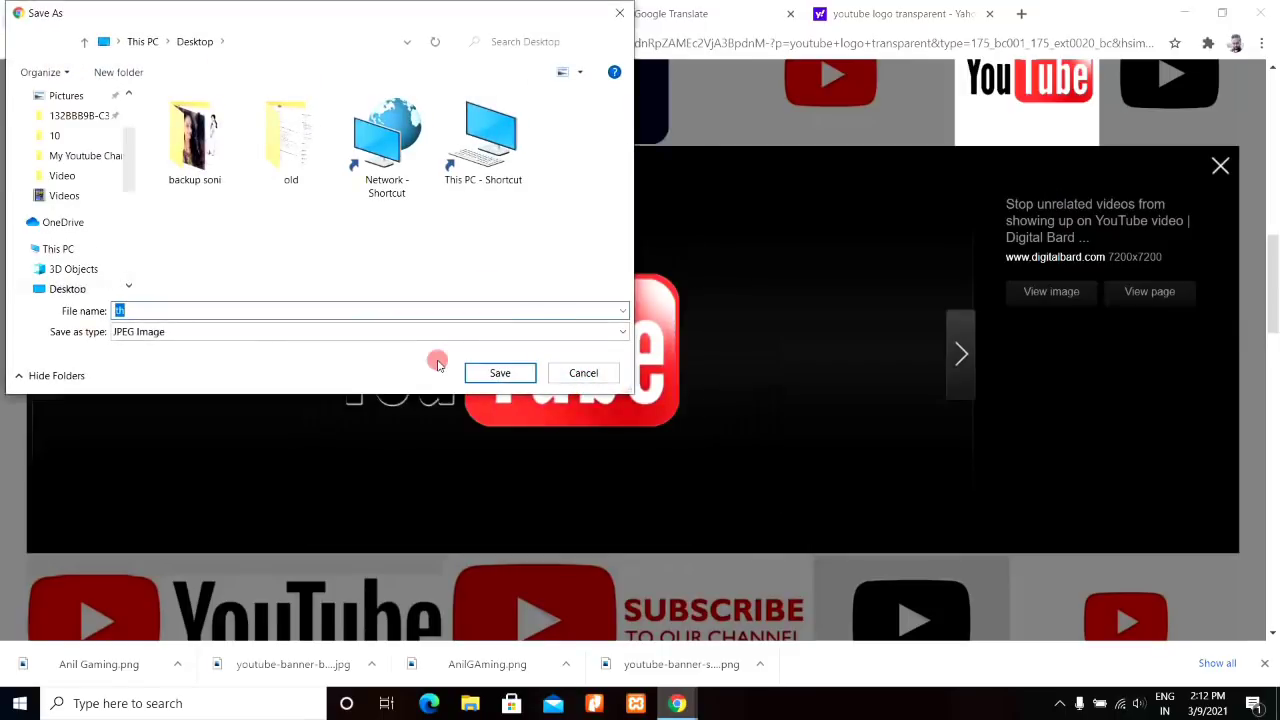
click(486, 370)
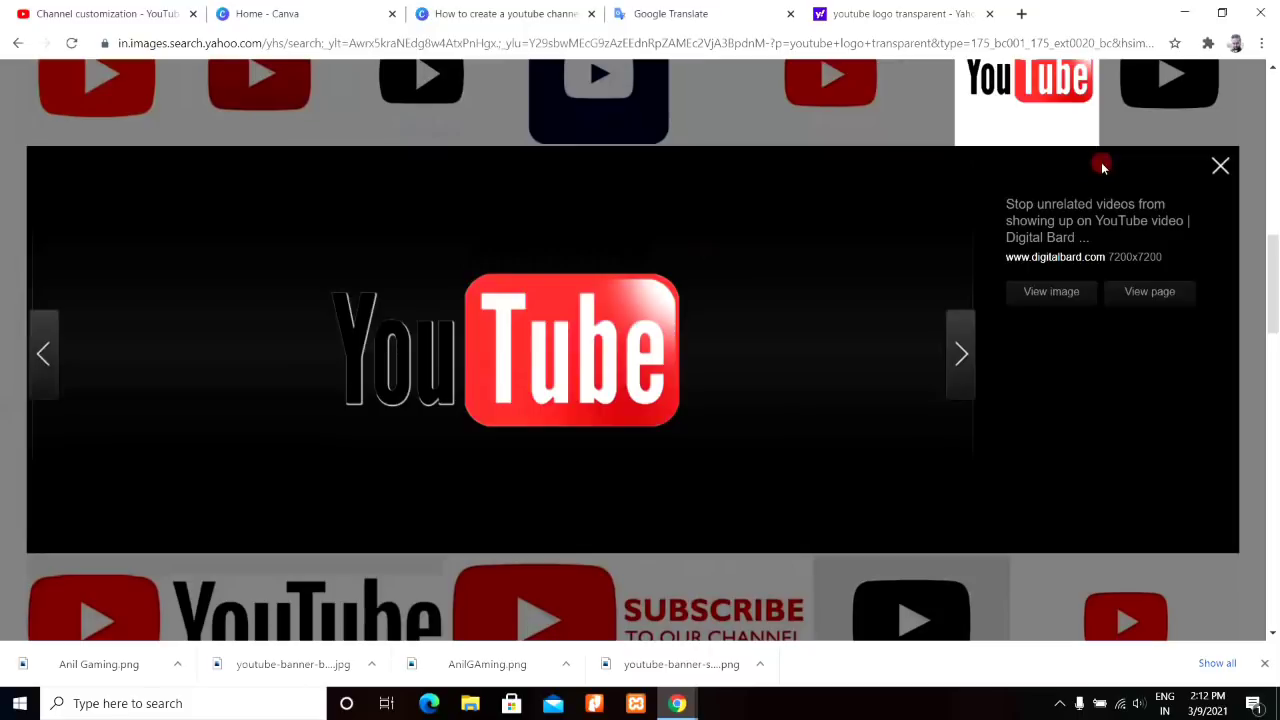
click(1220, 165)
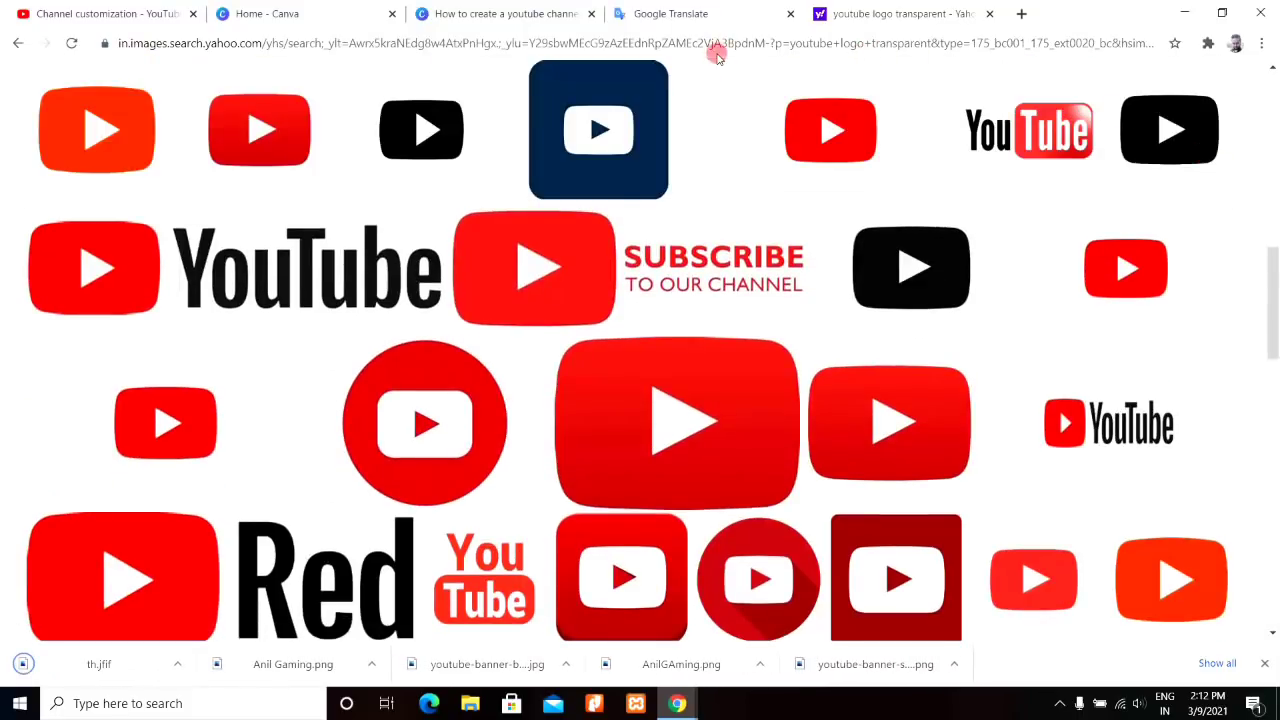
click(545, 8)
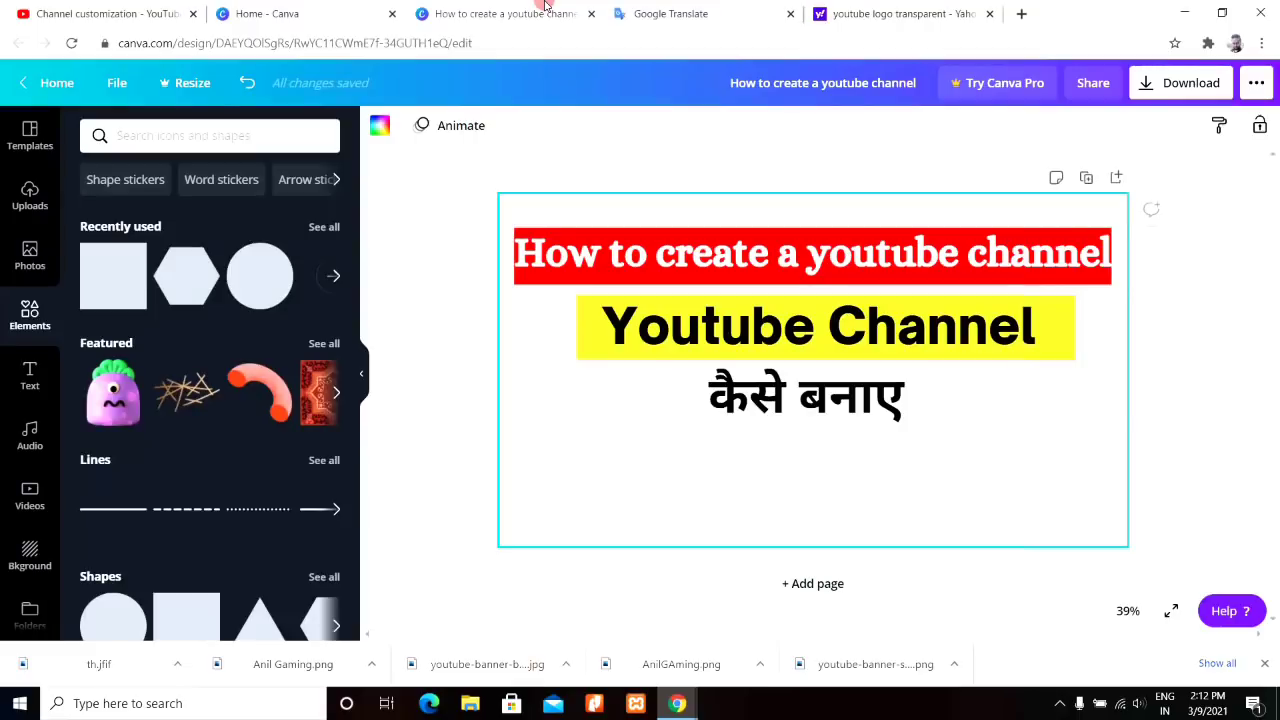
Step: Upload the 'th' YouTube logo file from the Desktop into Canva's uploaded images
click(407, 254)
click(30, 210)
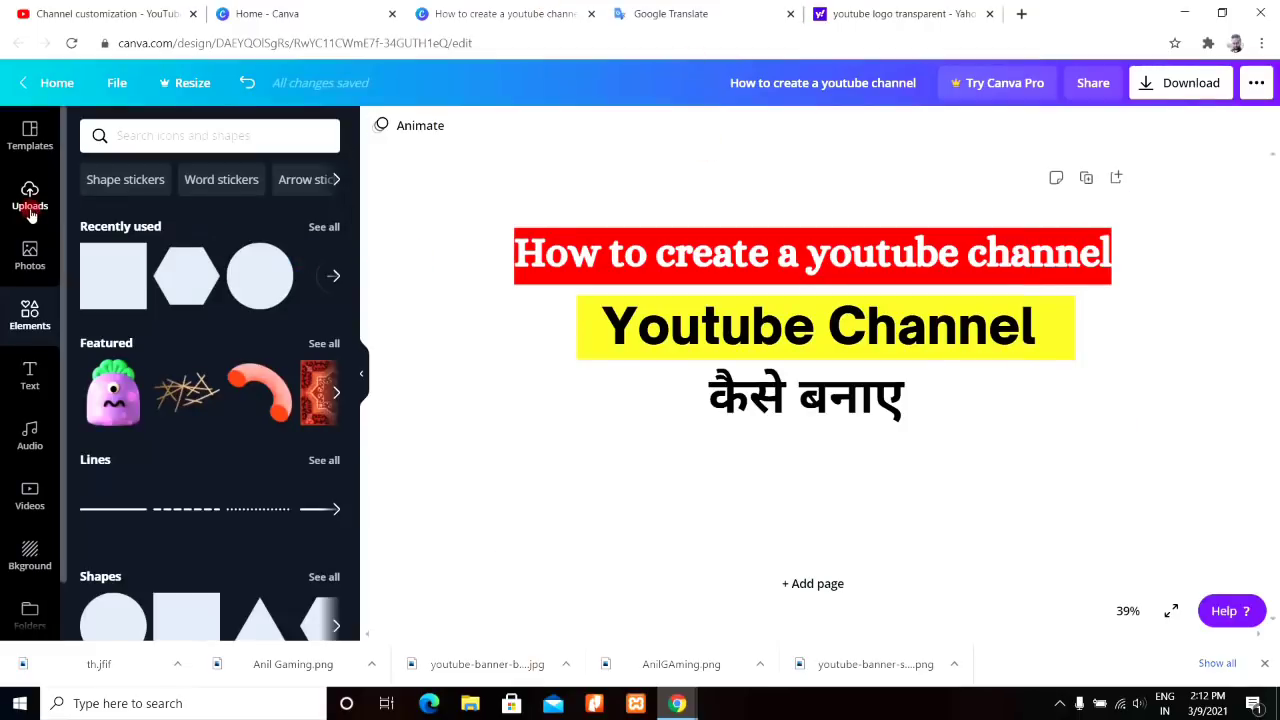
click(218, 138)
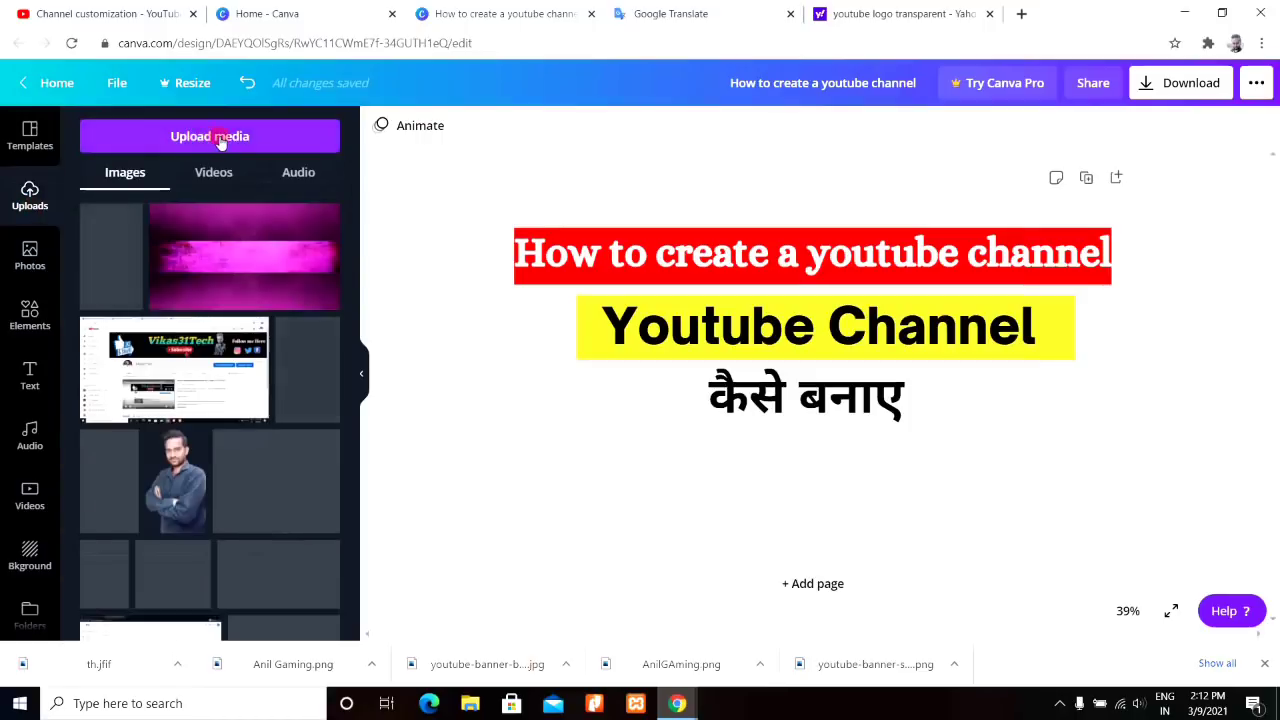
click(254, 138)
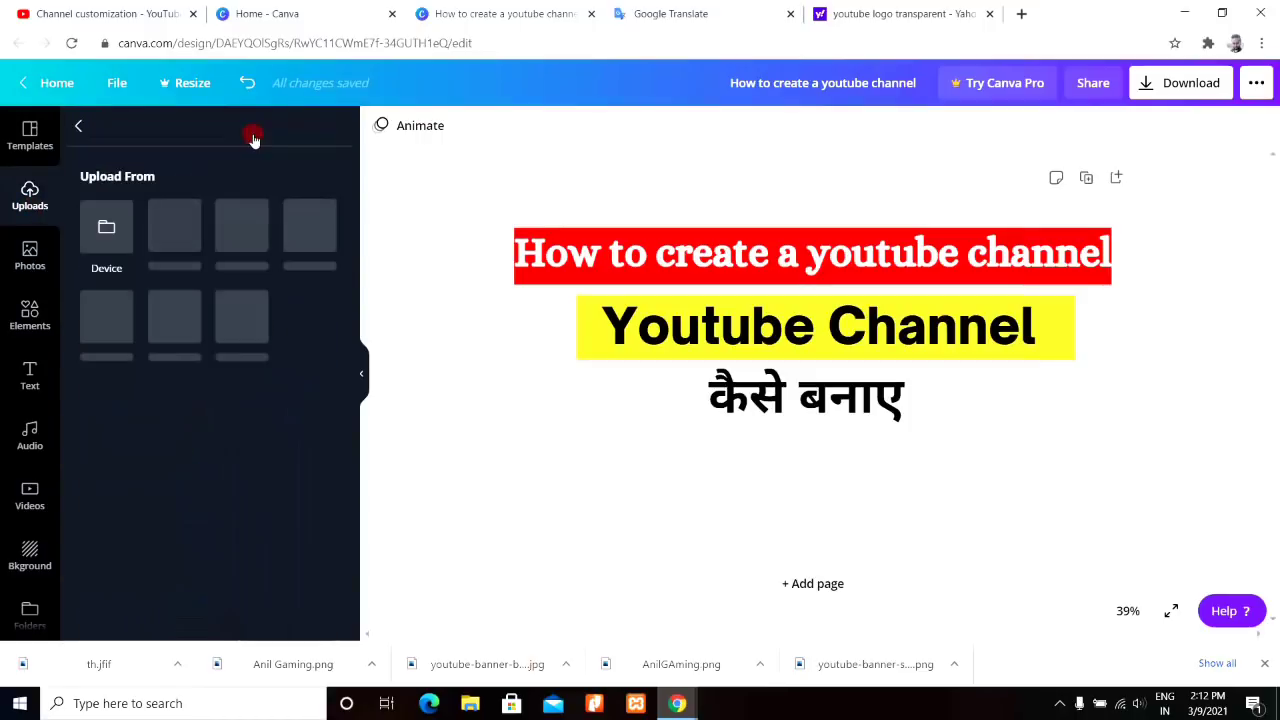
click(107, 240)
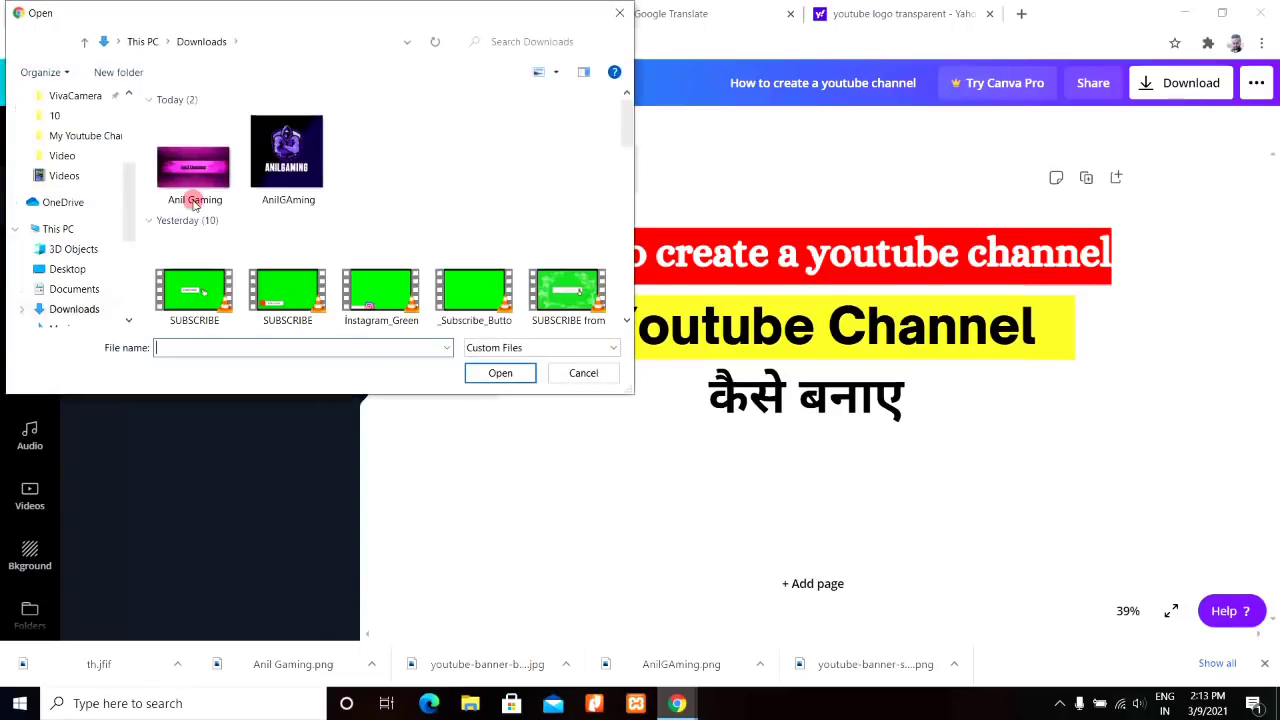
click(82, 272)
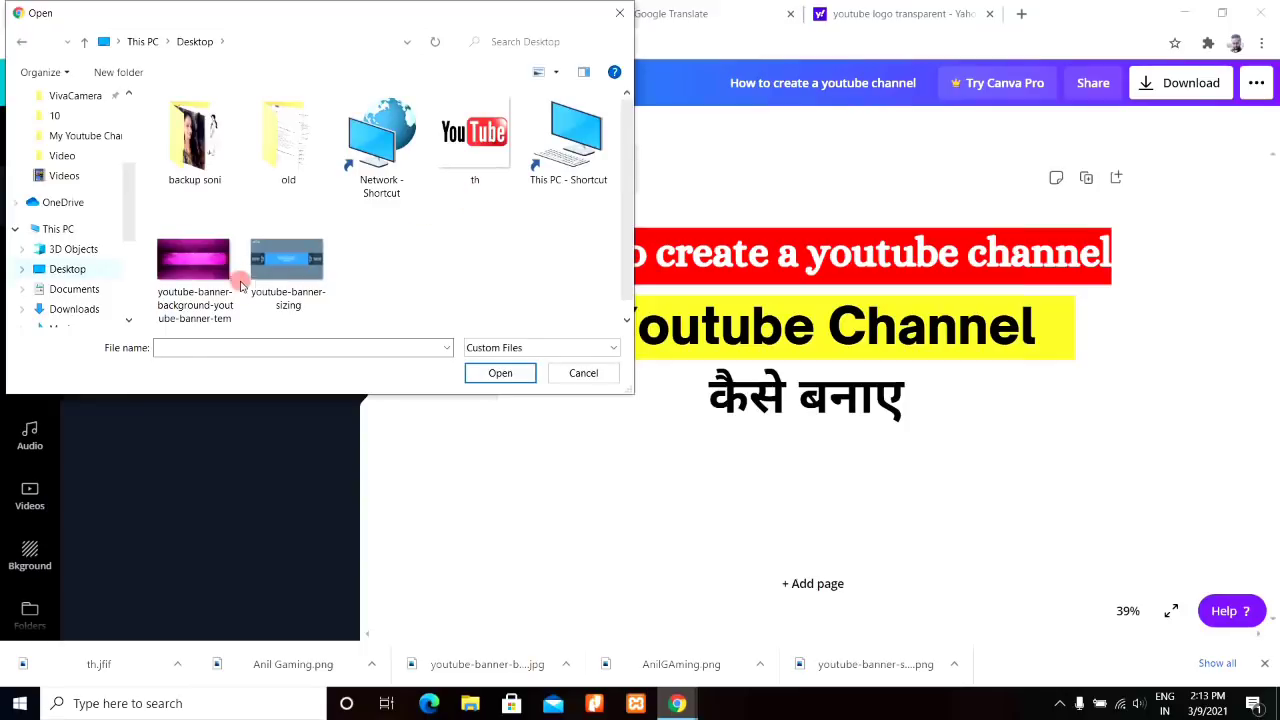
click(477, 155)
click(488, 373)
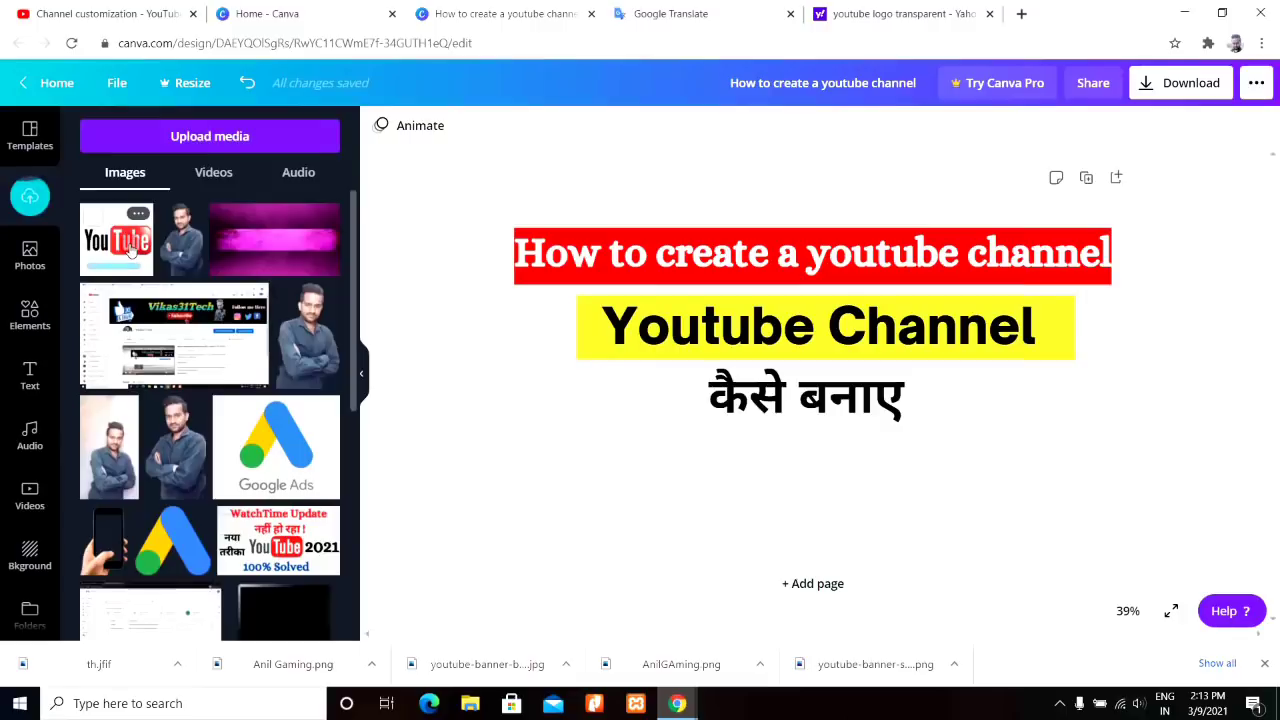
Step: Add the uploaded YouTube logo to the page and crop away its top and bottom white margins
click(130, 250)
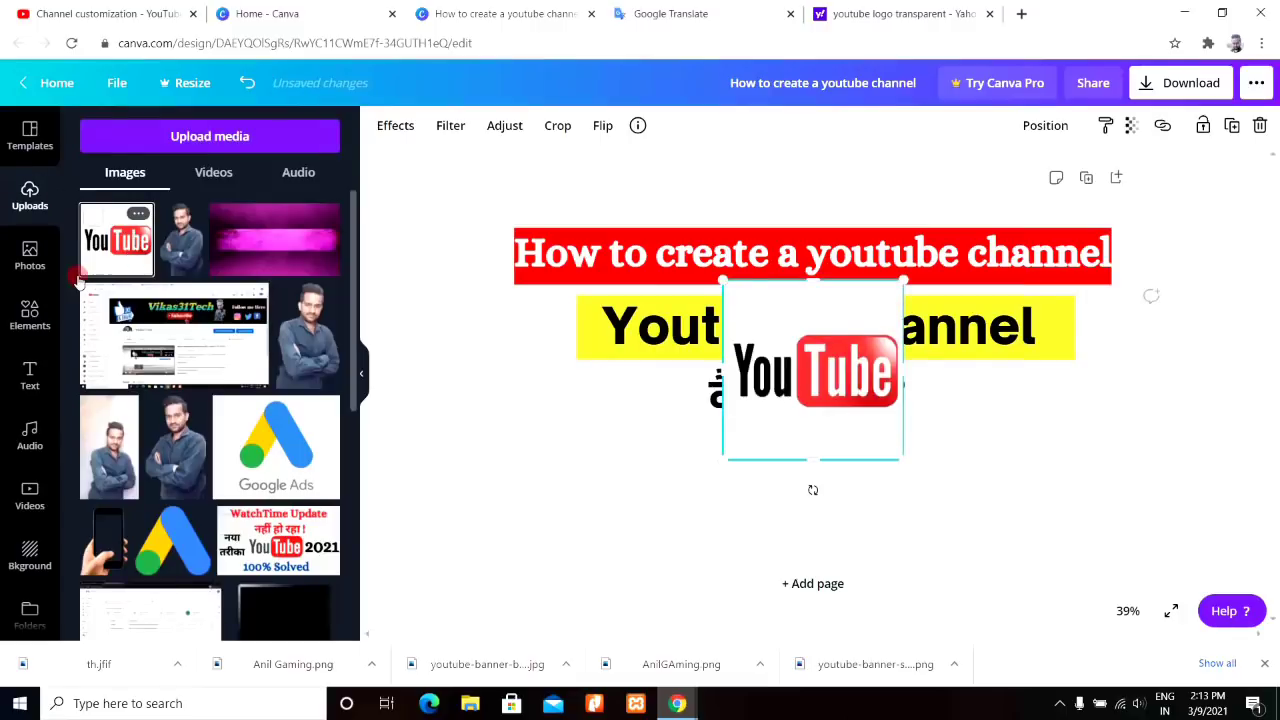
click(47, 267)
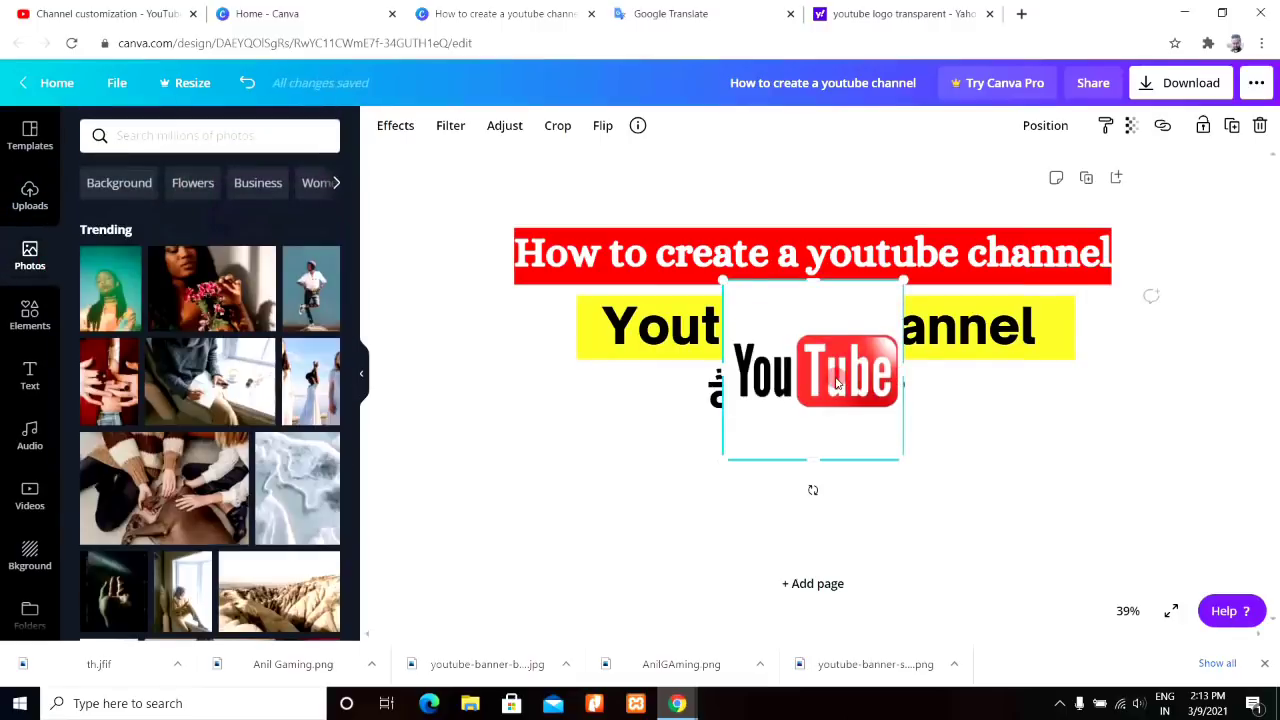
drag(825, 310, 828, 327)
click(822, 430)
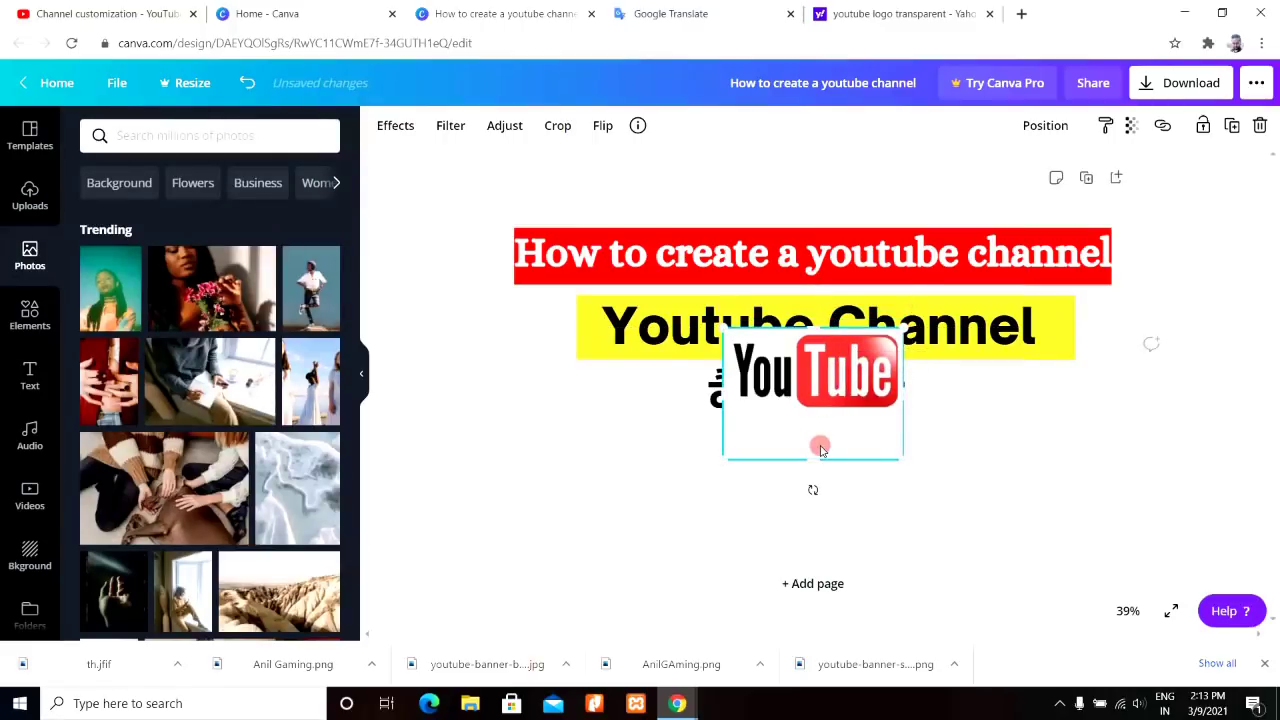
drag(814, 442, 1034, 477)
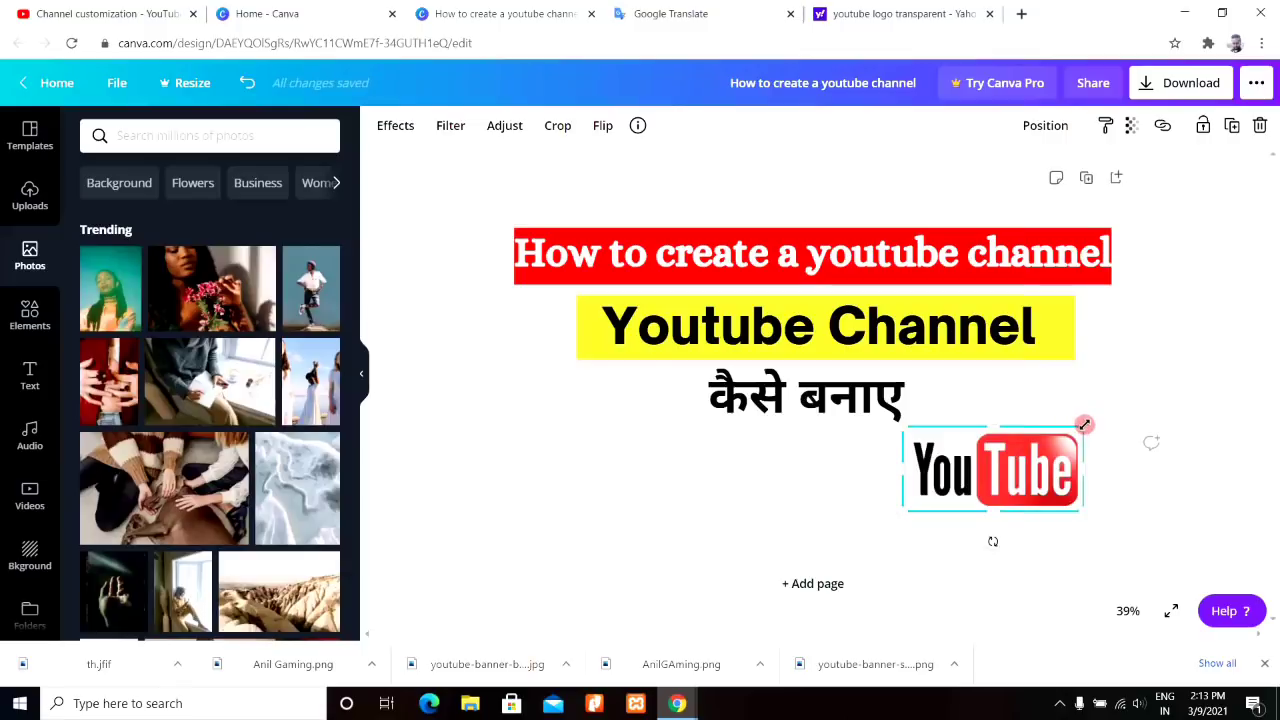
Step: Enlarge the YouTube logo and centre it beneath the Hindi subtitle
drag(1091, 419, 1101, 418)
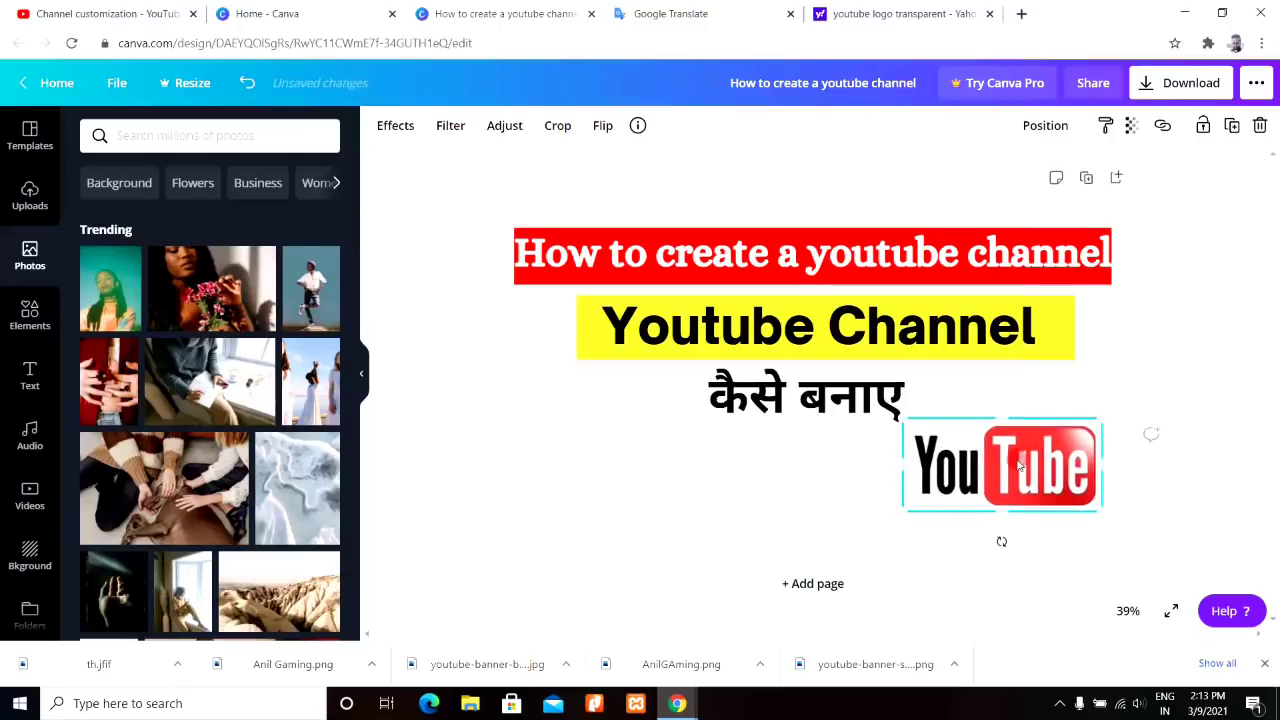
drag(896, 516, 872, 526)
drag(957, 505, 777, 493)
click(987, 404)
click(1020, 477)
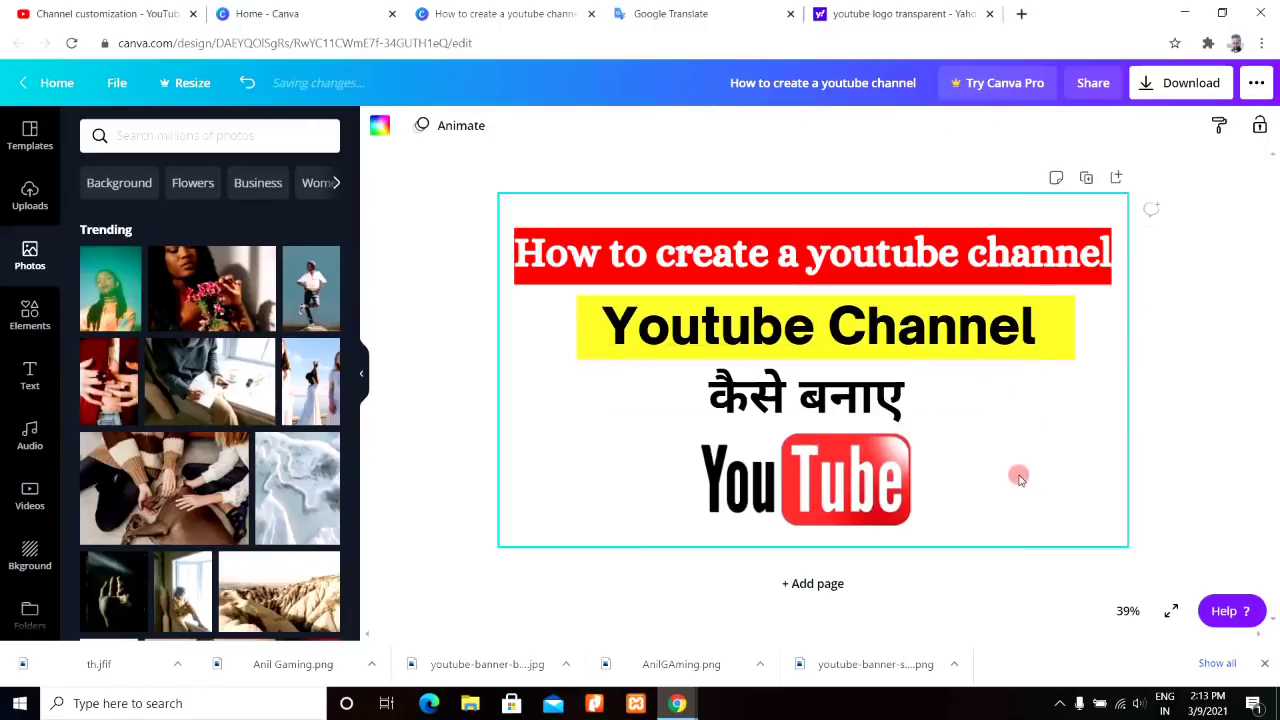
Step: Add a '2021' heading and position it to the right of the YouTube logo
click(30, 375)
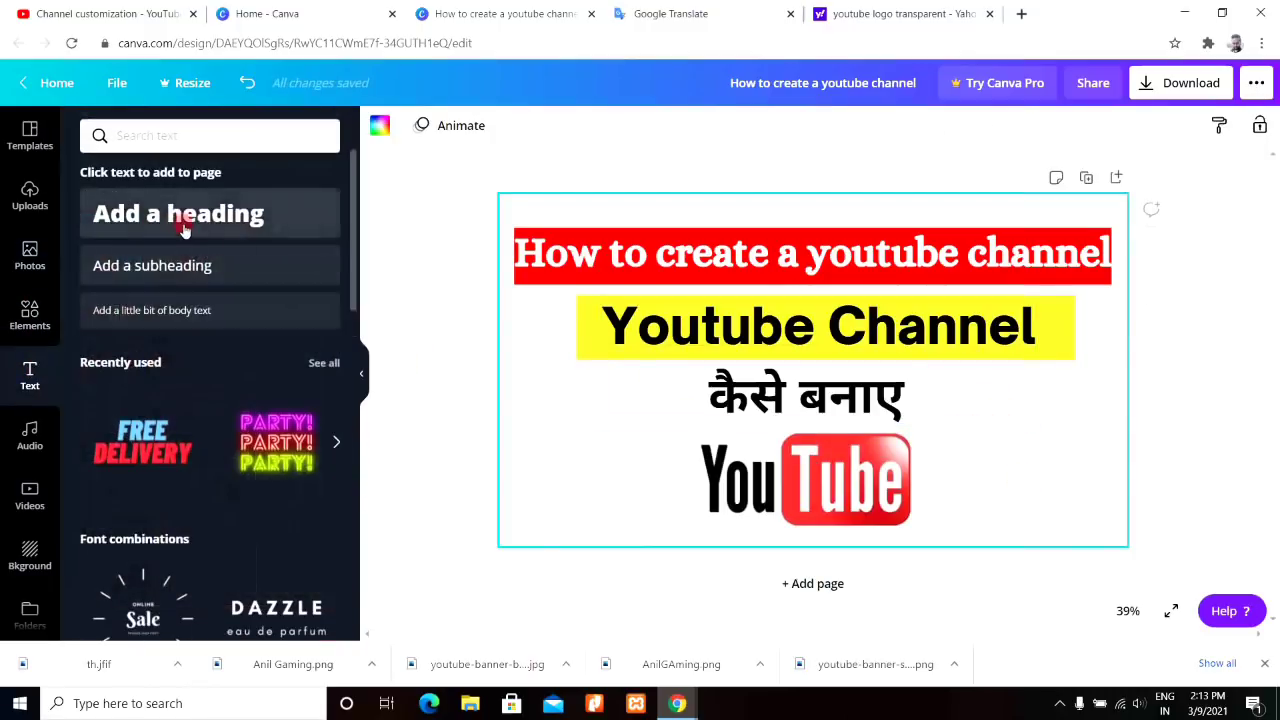
click(256, 214)
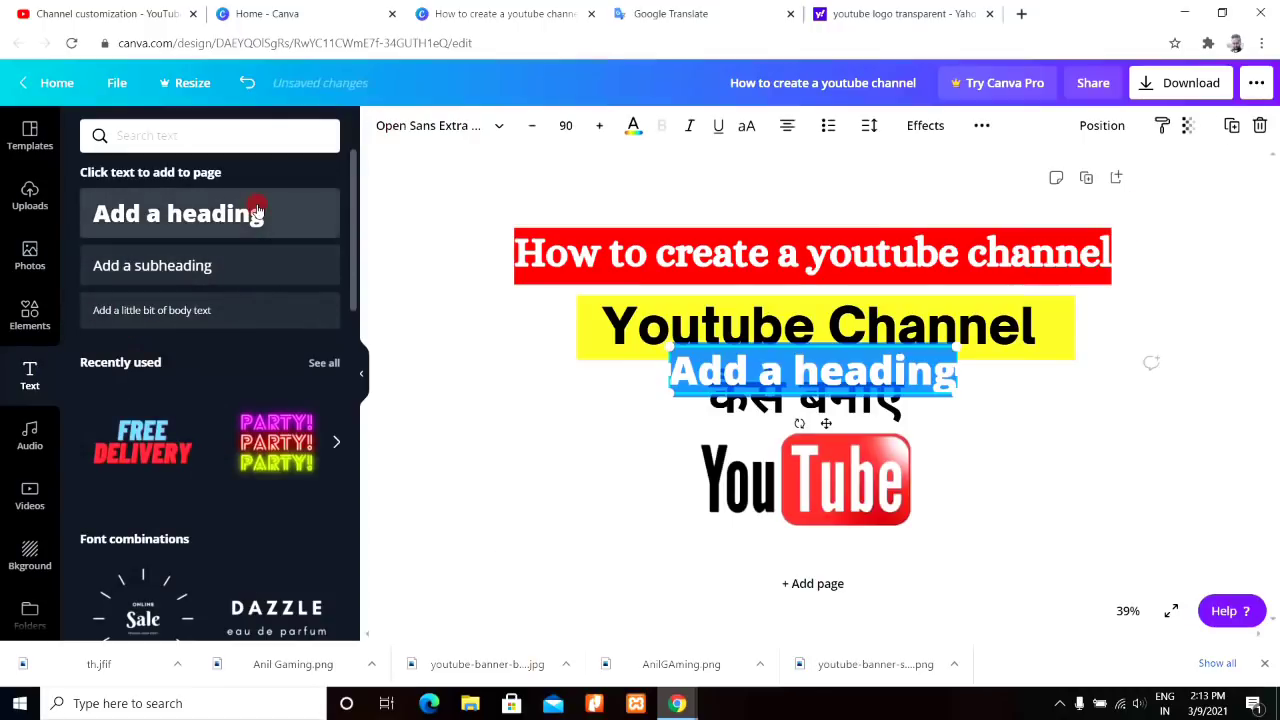
text(2021)
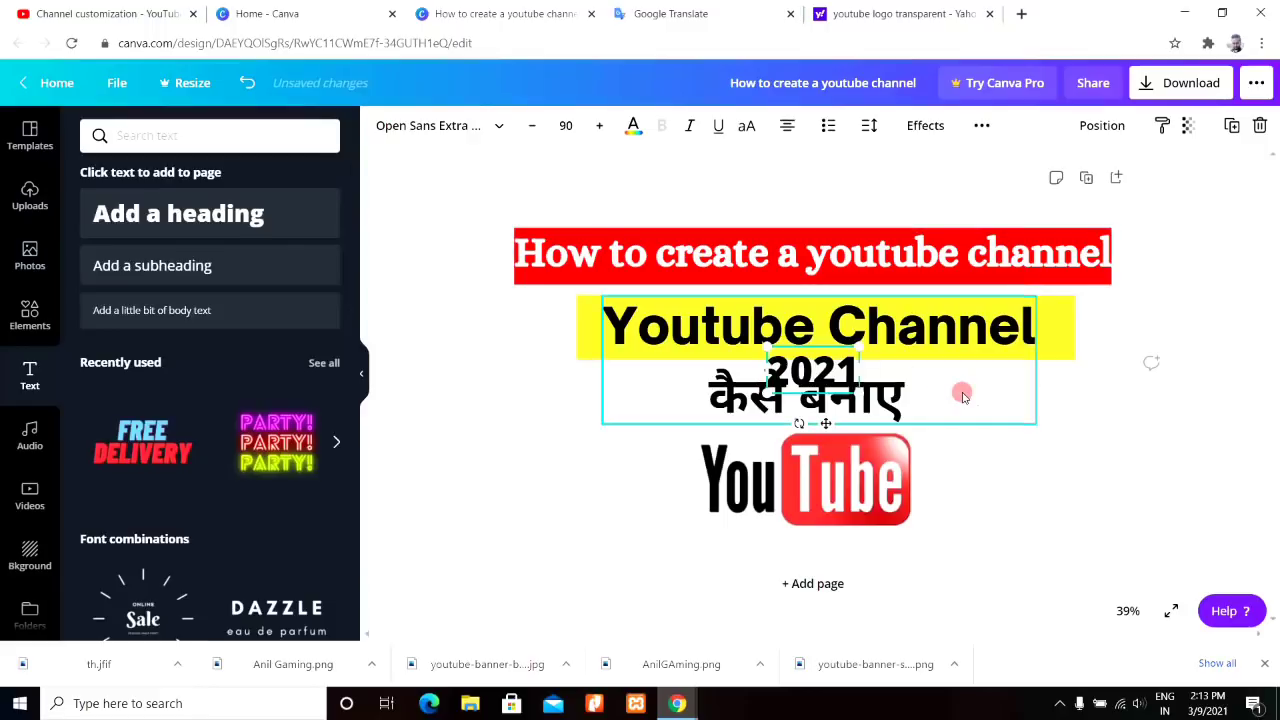
click(1000, 449)
drag(830, 375, 1110, 425)
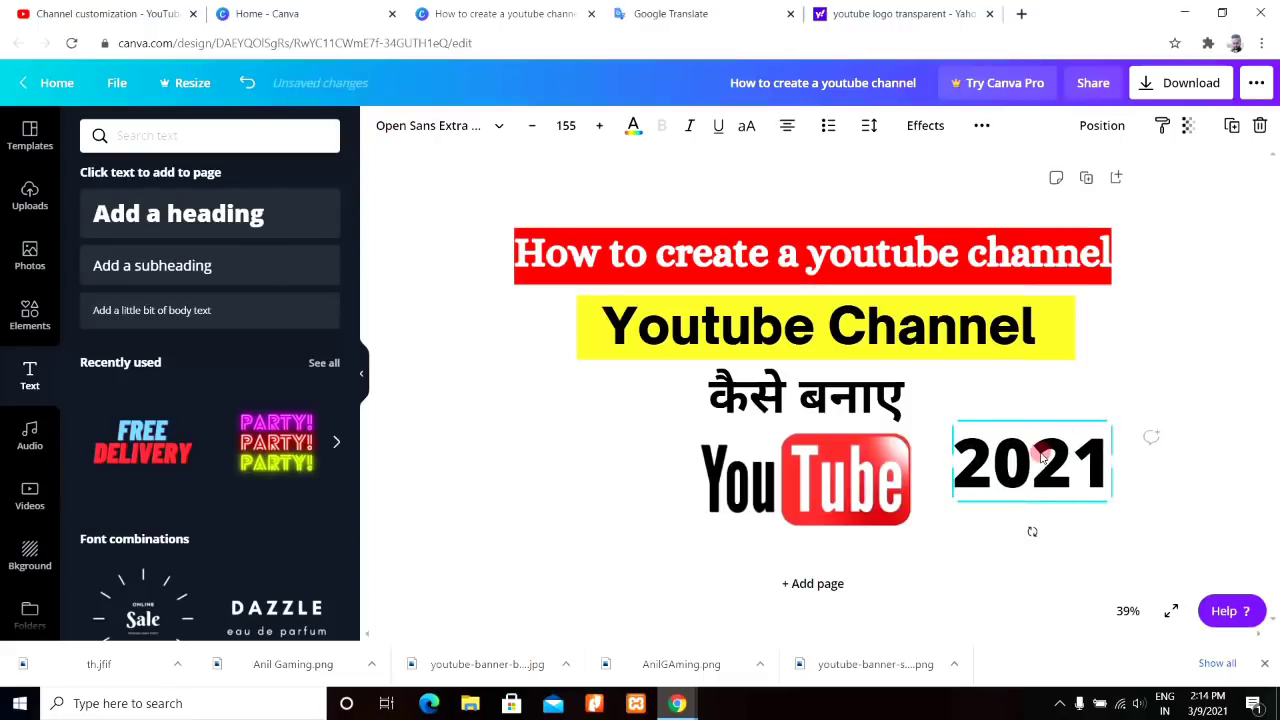
drag(1032, 467, 1024, 480)
Step: Set the 'Youtube Channel' and Hindi text group to font size 120
click(624, 389)
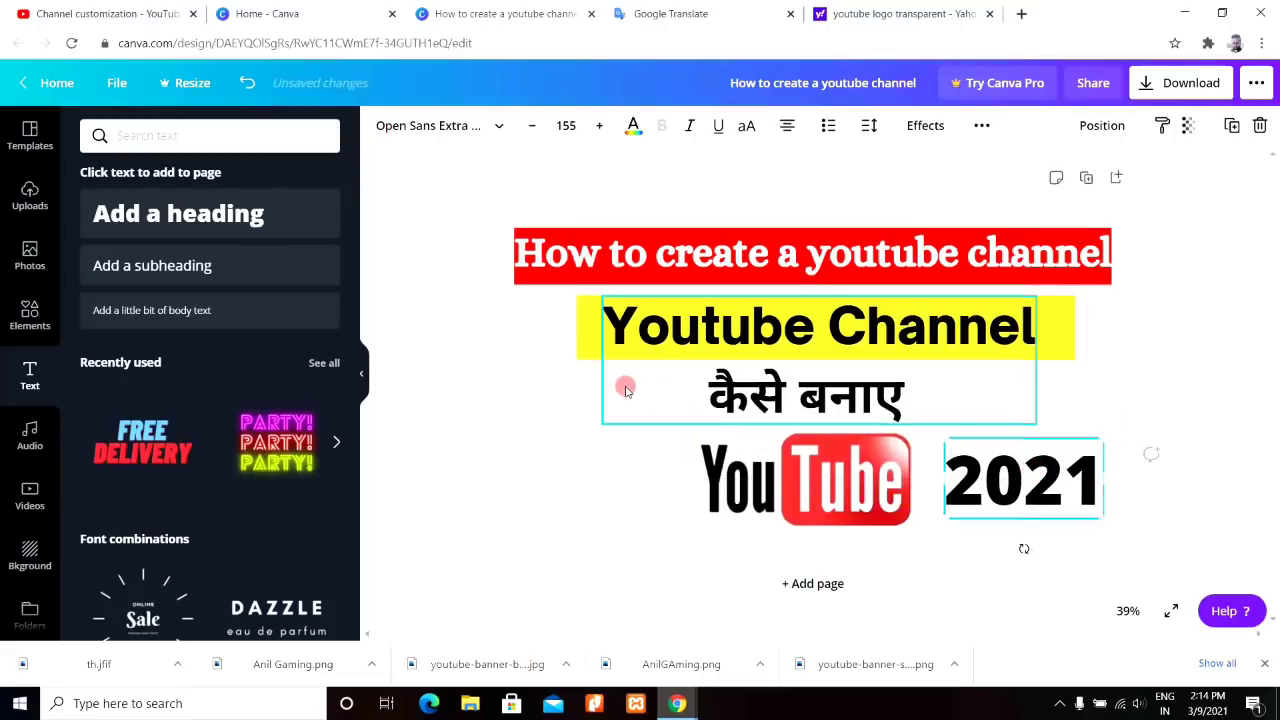
click(568, 125)
text(120)
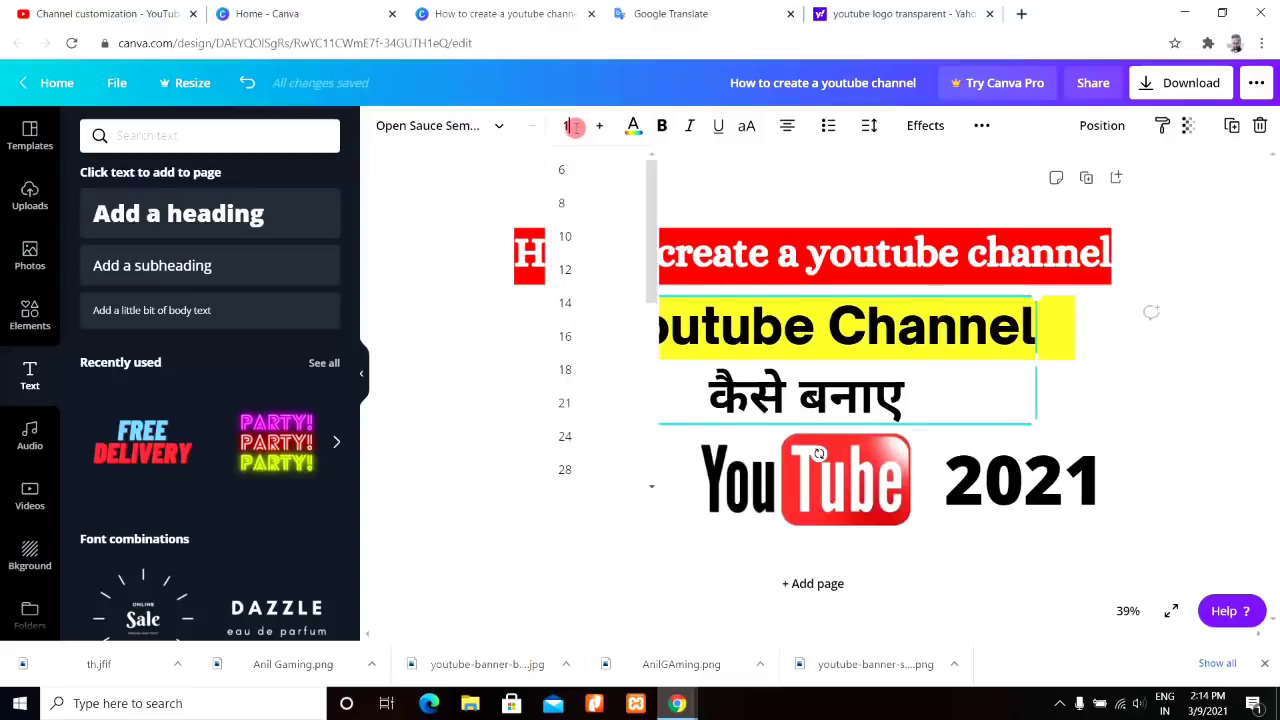
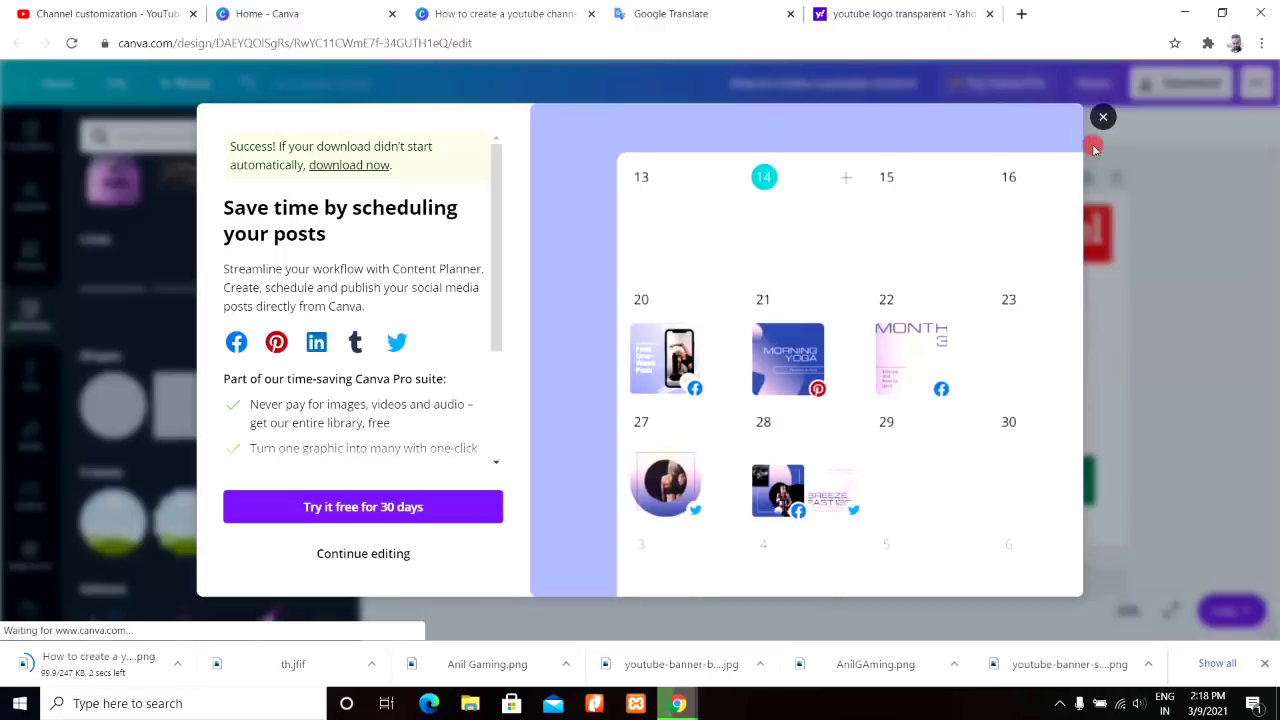
Step: Dismiss the Canva promotion and preview the downloaded 'How to create a youtube channel.png' in Photos
click(1103, 117)
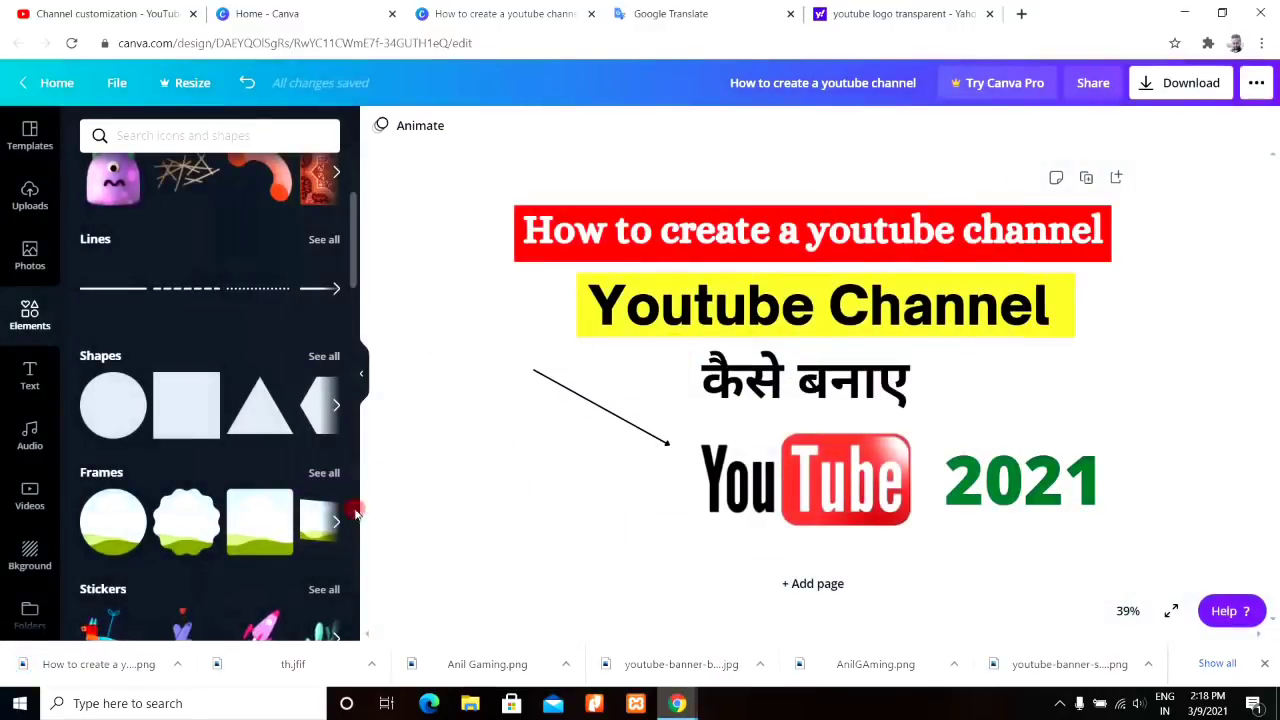
click(125, 667)
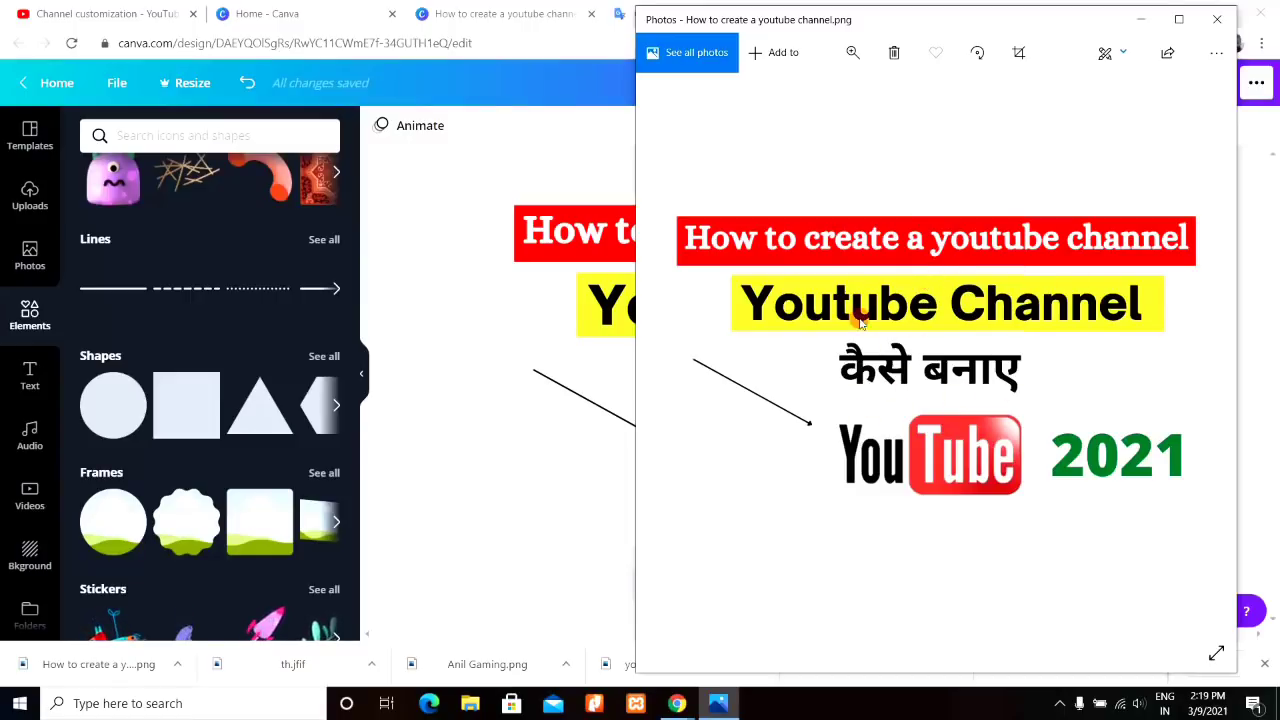
click(1217, 19)
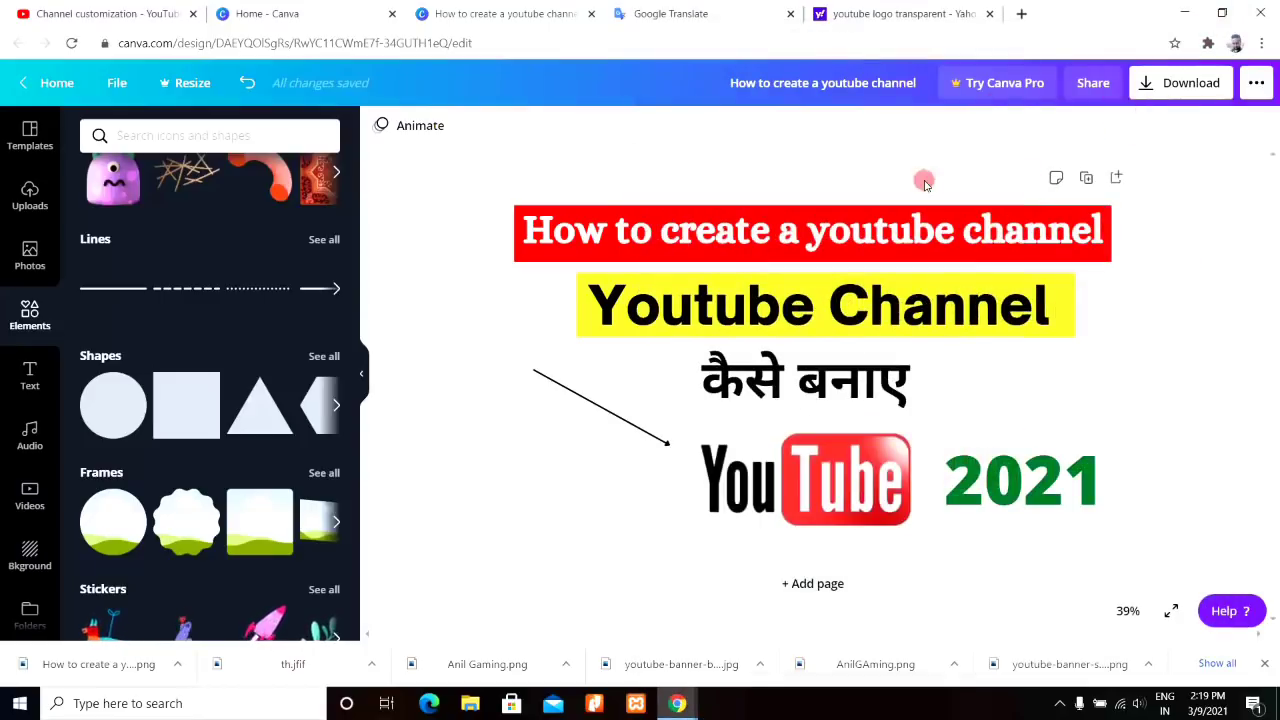
Step: Select the Youtube Channel heading text in Canva, then switch back to YouTube Studio
click(770, 290)
click(773, 378)
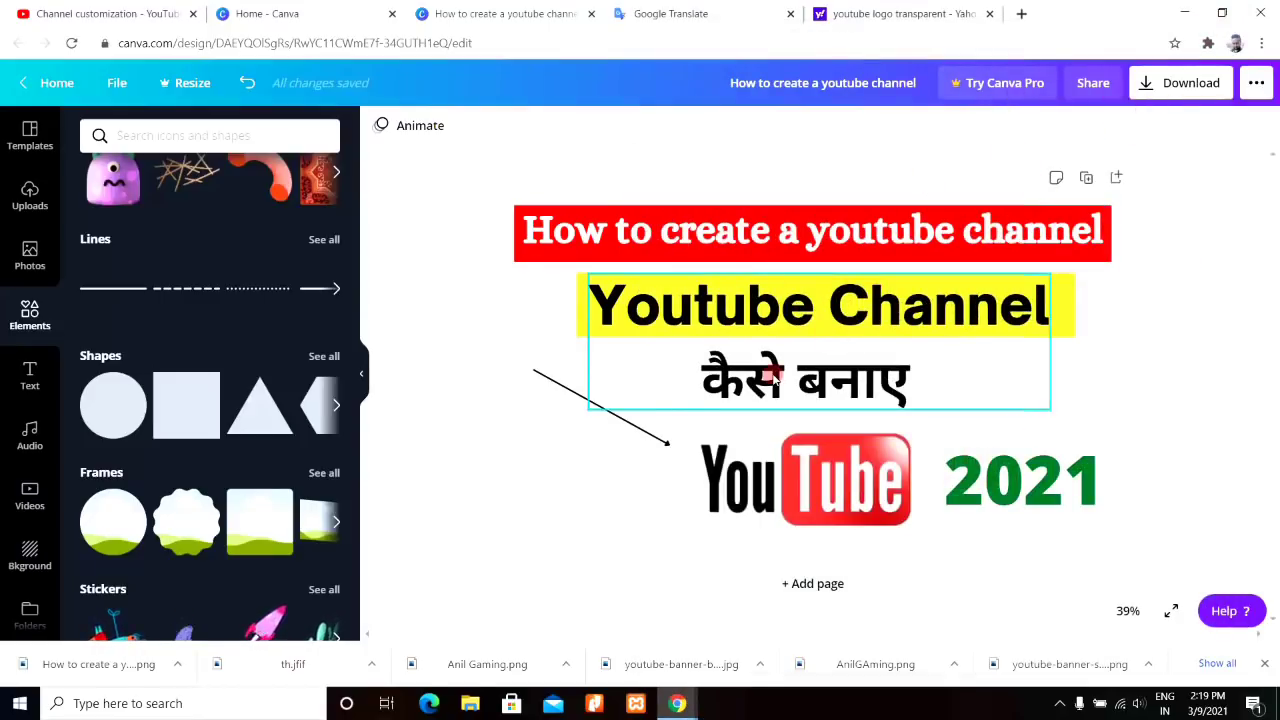
key(alt+Tab)
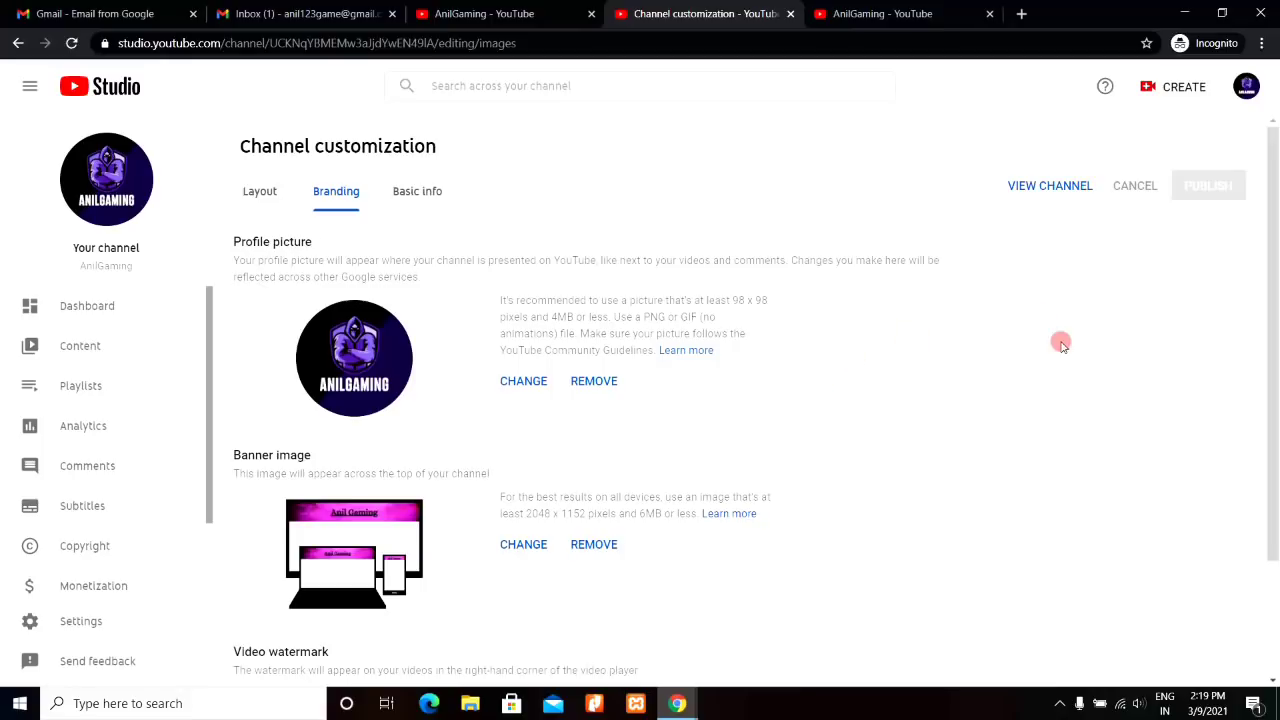
Step: Scroll the Branding page, then show the Layout page with empty Video spotlight and Featured sections
drag(1275, 292, 1270, 405)
scroll(1272, 395, up, 2)
scroll(1272, 395, down, 2)
scroll(1273, 422, up, 2)
click(262, 193)
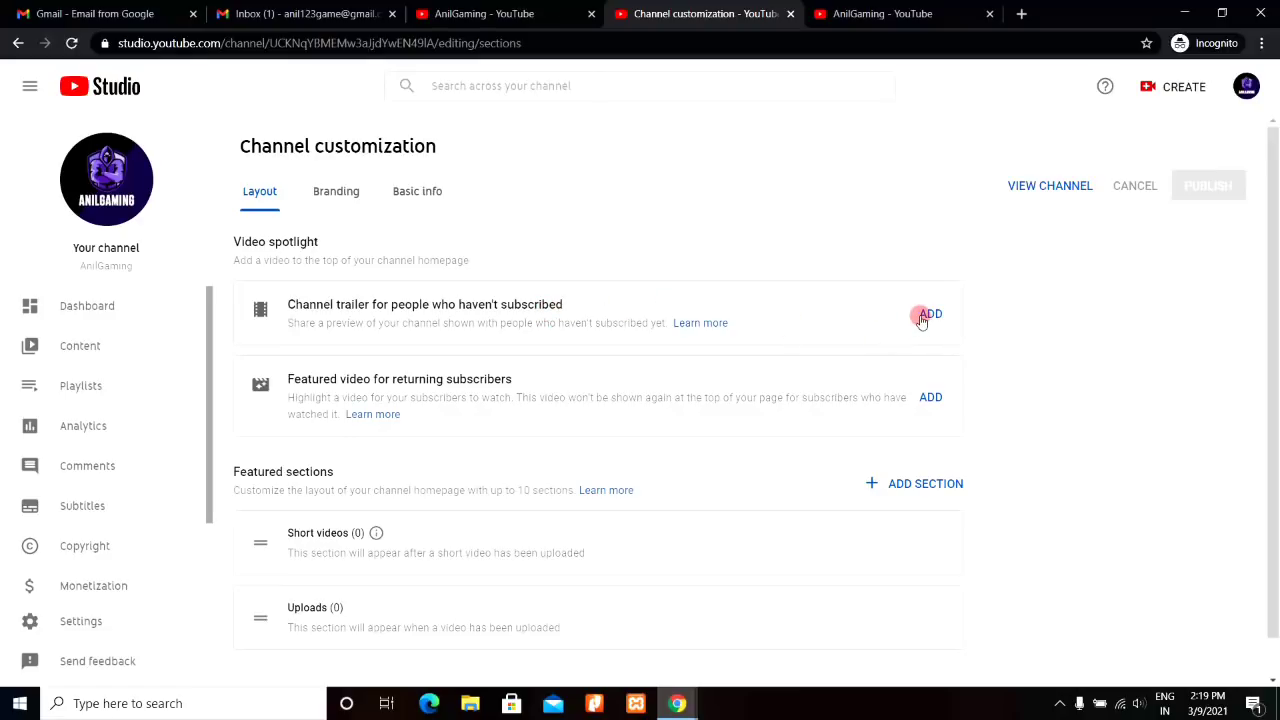
click(928, 315)
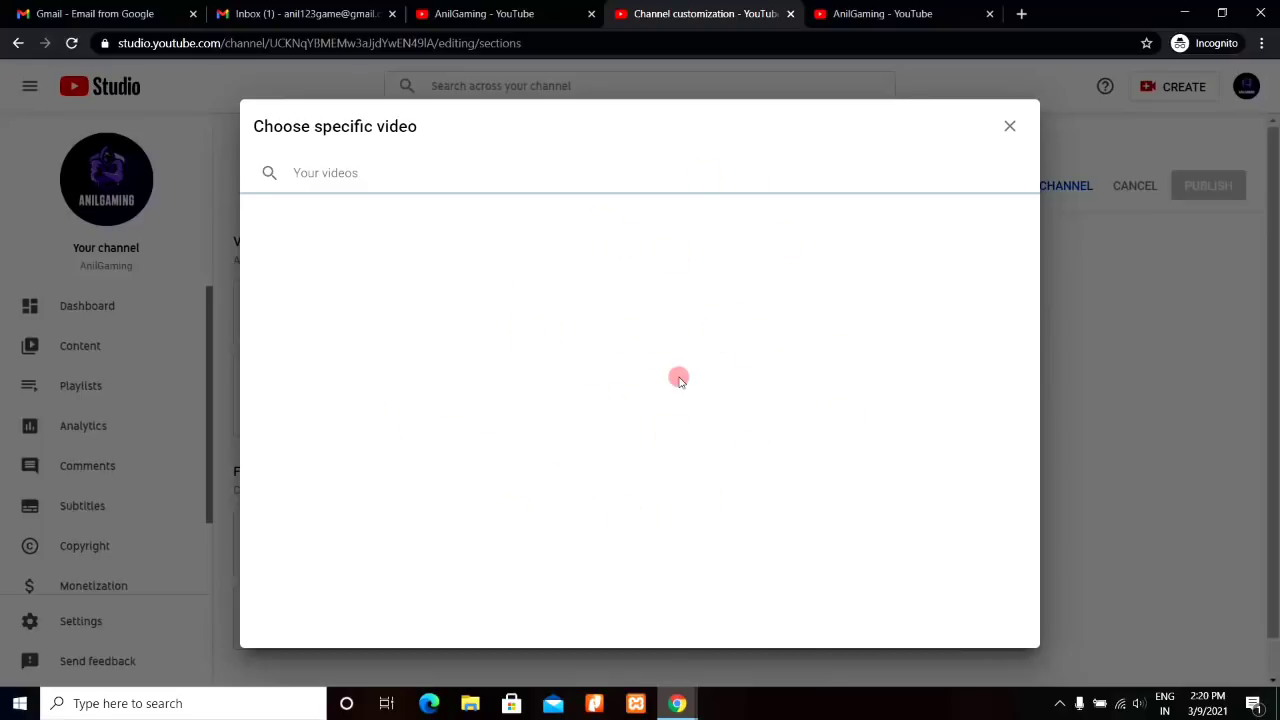
click(1009, 126)
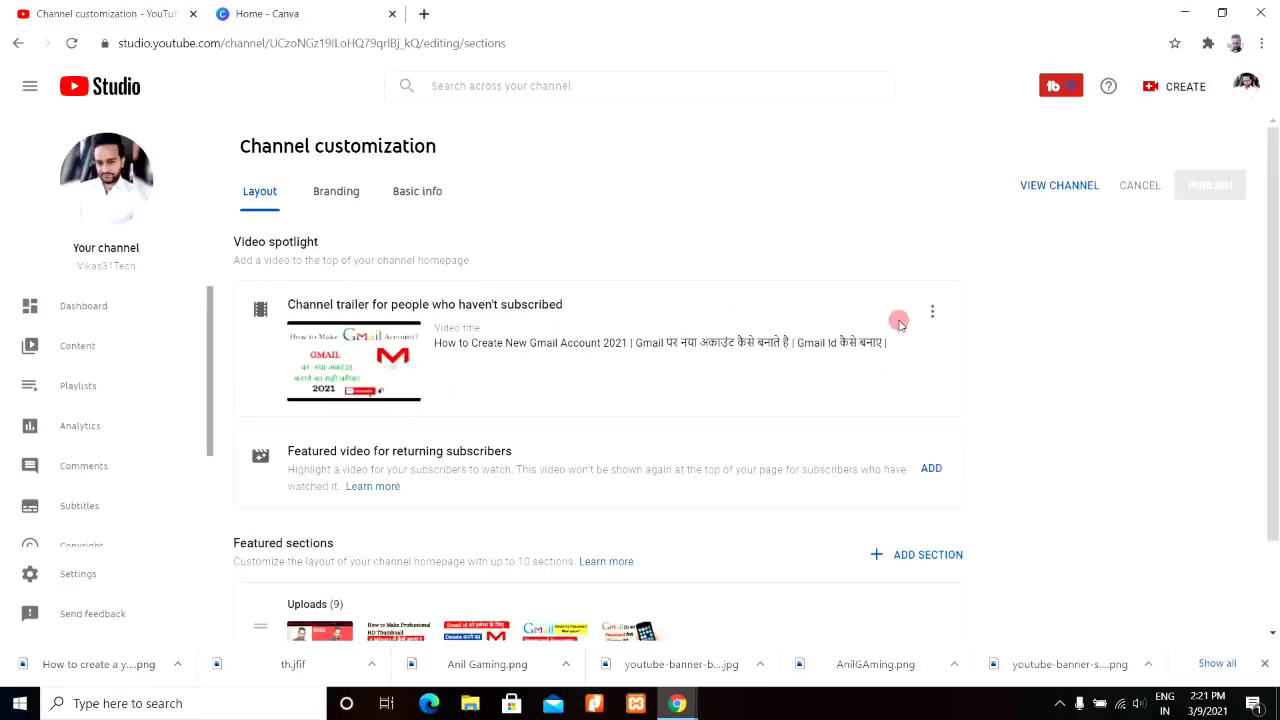
drag(1276, 283, 1274, 283)
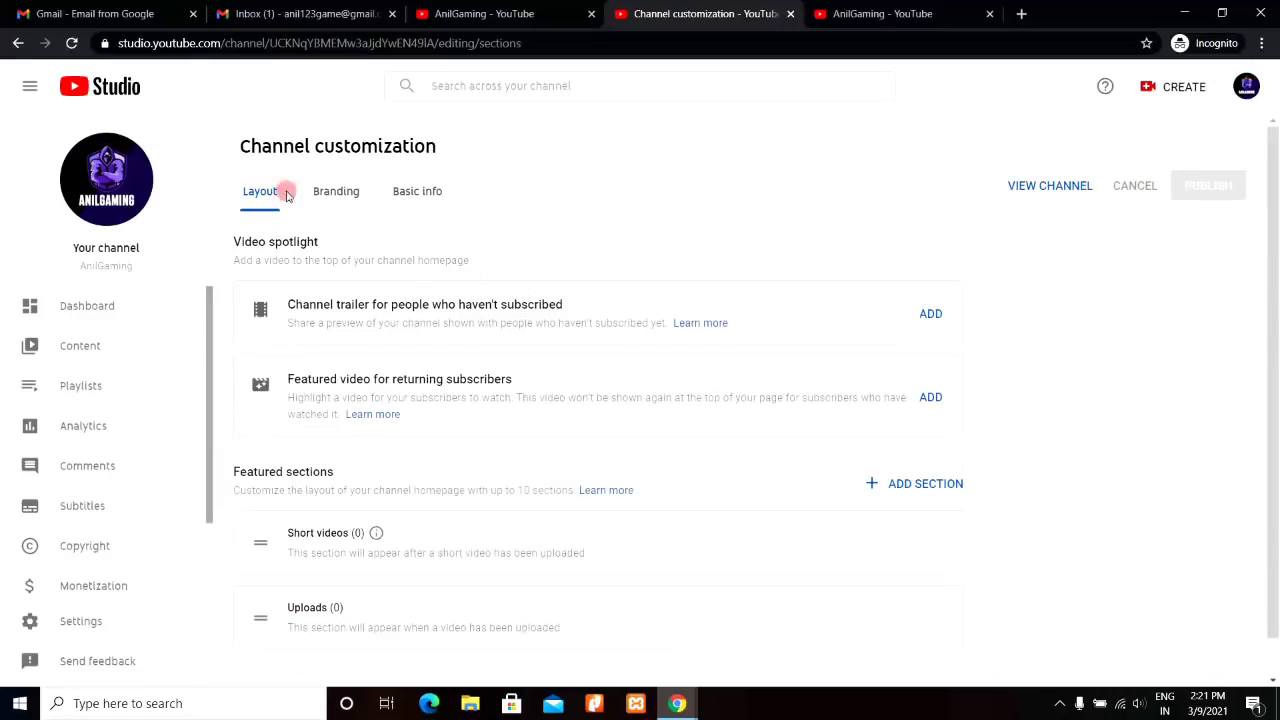
Step: Enter 'hello.. welcome to my gaming channel..' as the channel description under Basic info
click(338, 200)
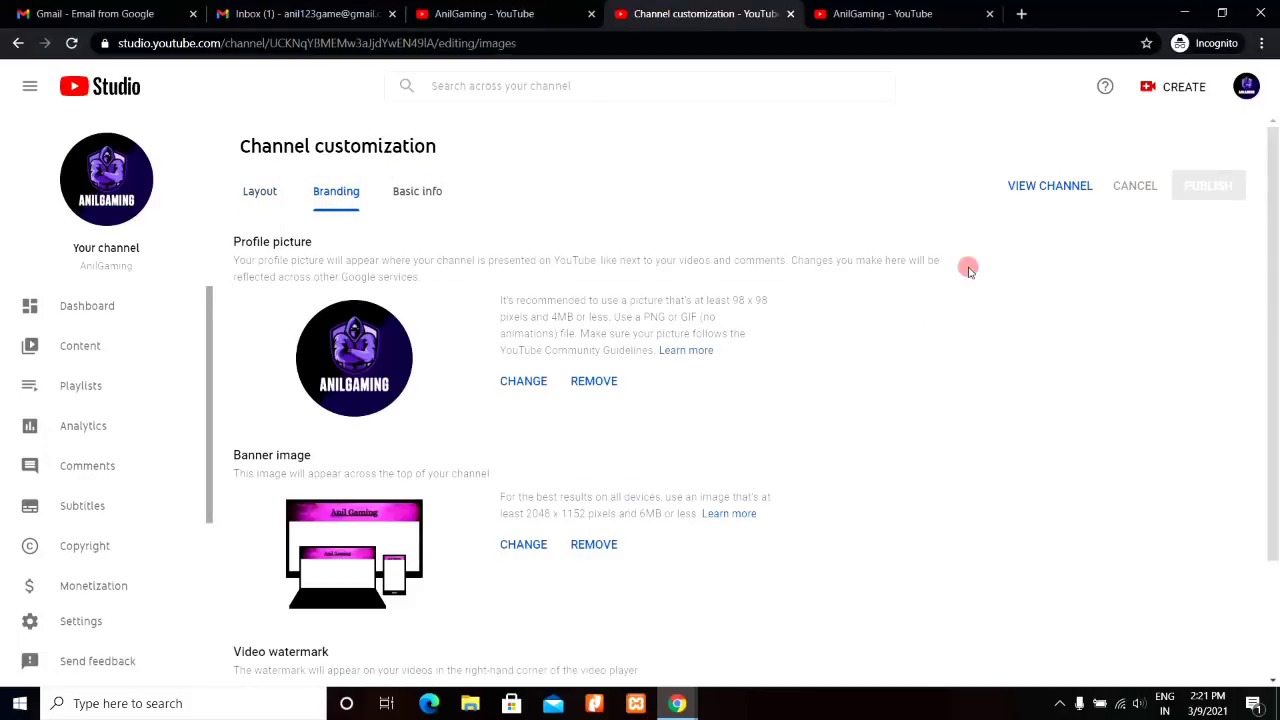
scroll(1268, 270, down, 2)
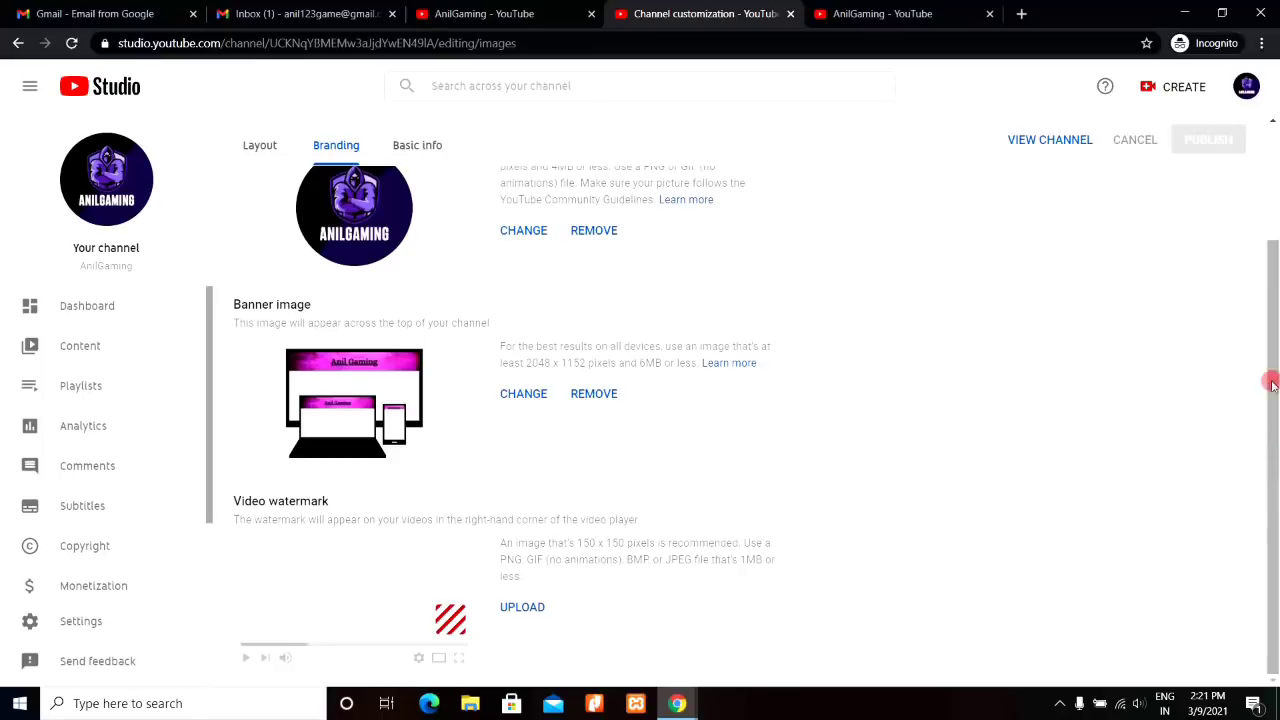
click(431, 155)
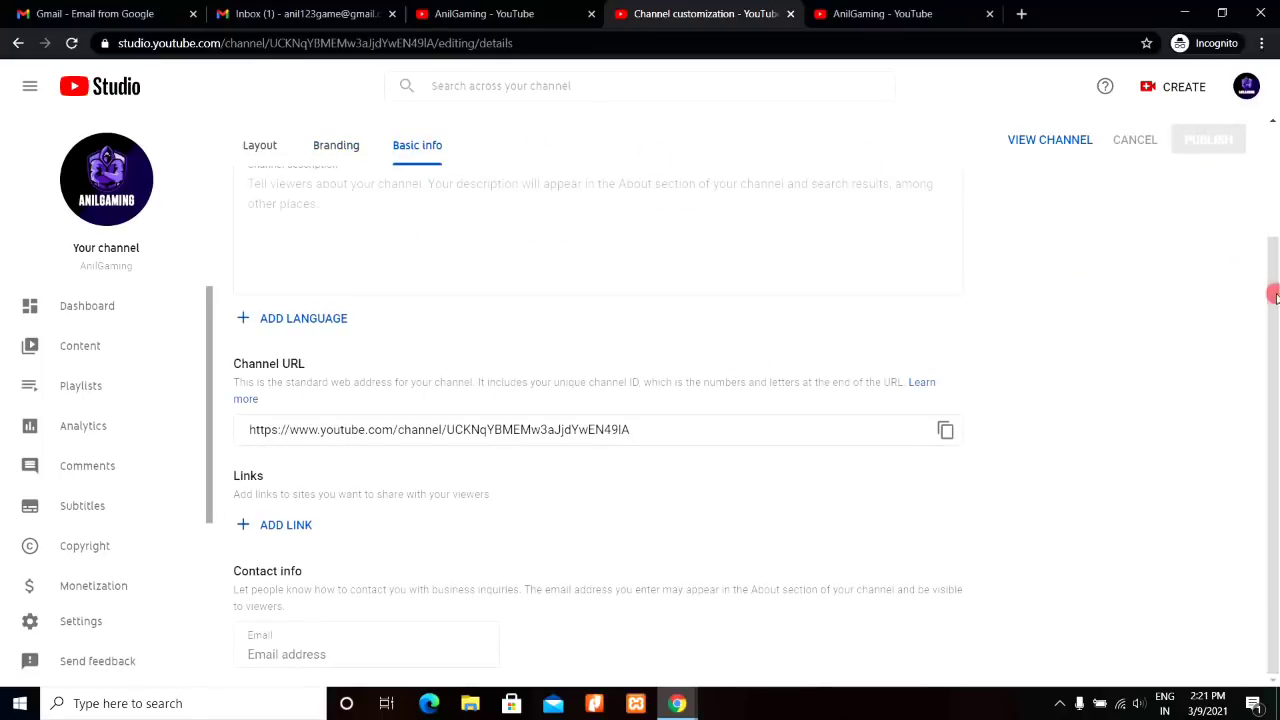
scroll(1267, 291, up, 2)
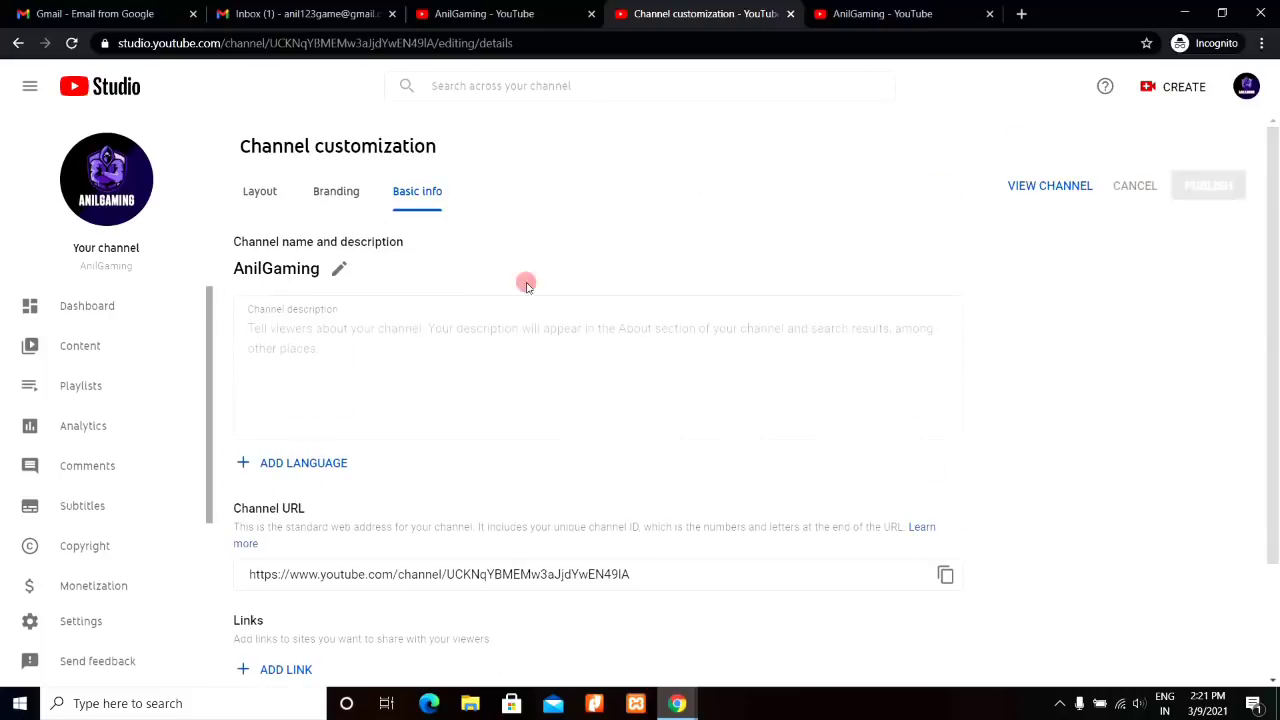
click(421, 328)
text(hello..)
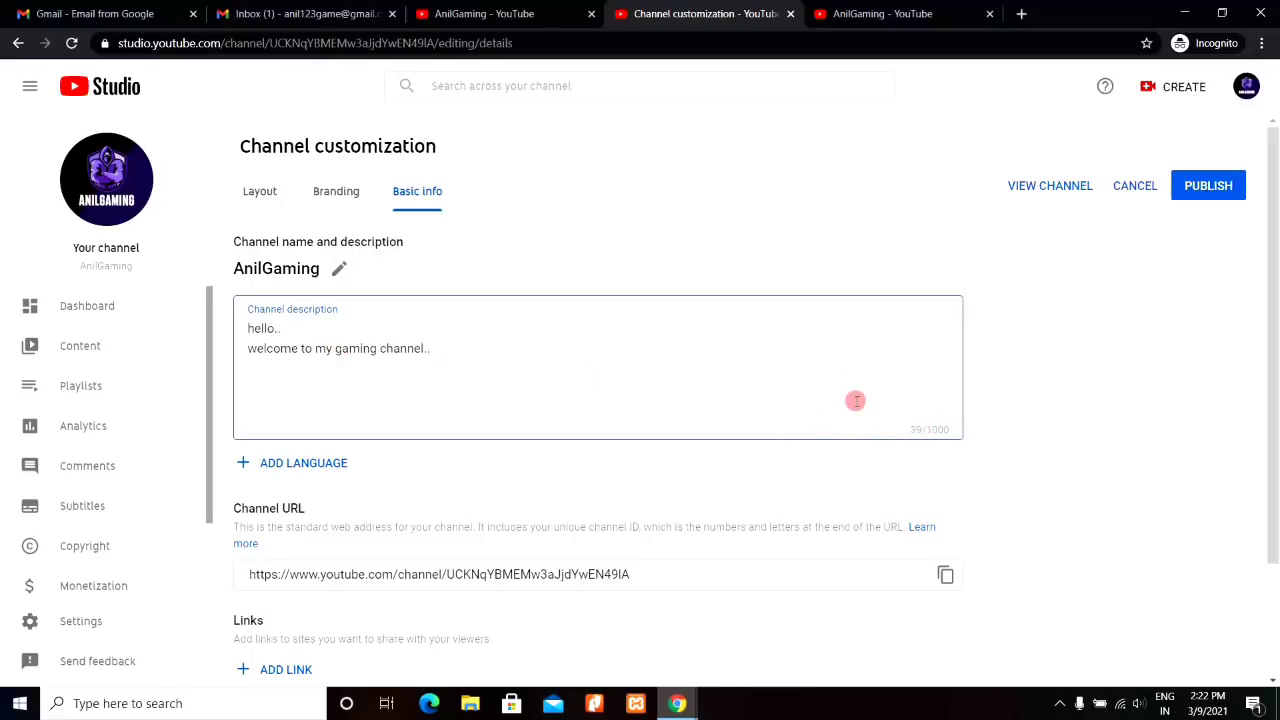
scroll(607, 482, down, 2)
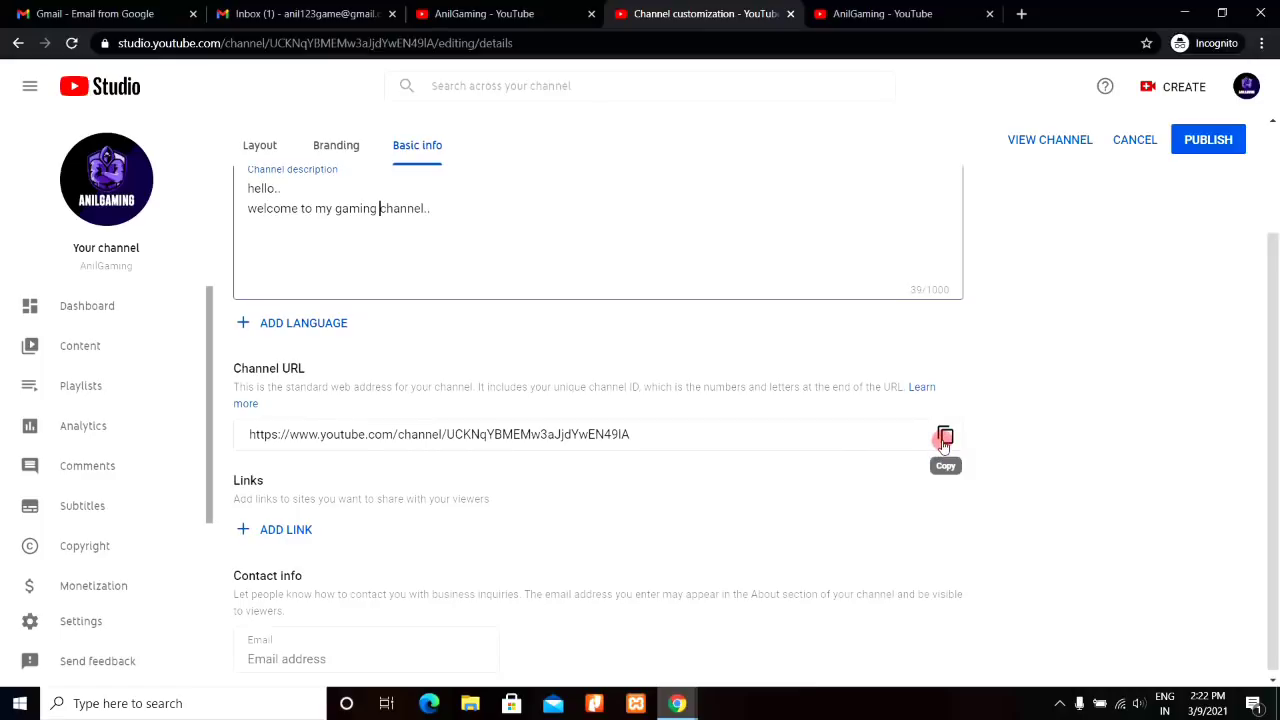
scroll(1276, 366, down, 1)
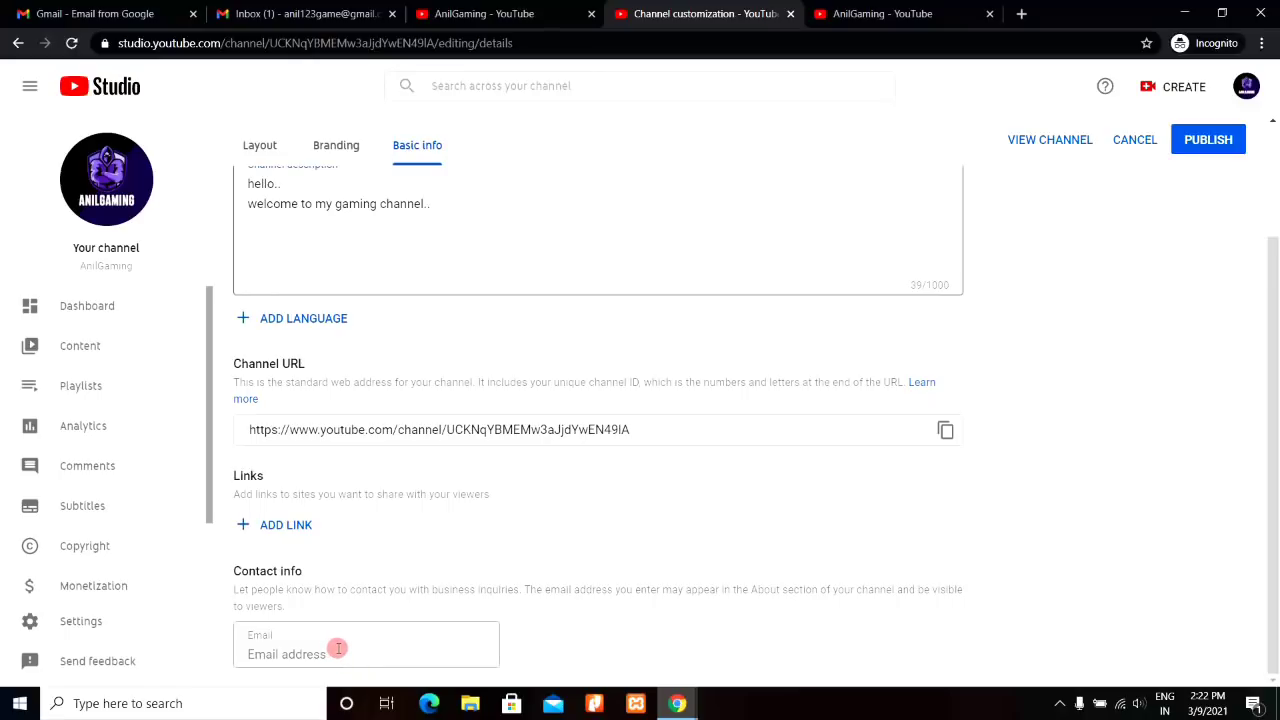
drag(1274, 340, 1274, 203)
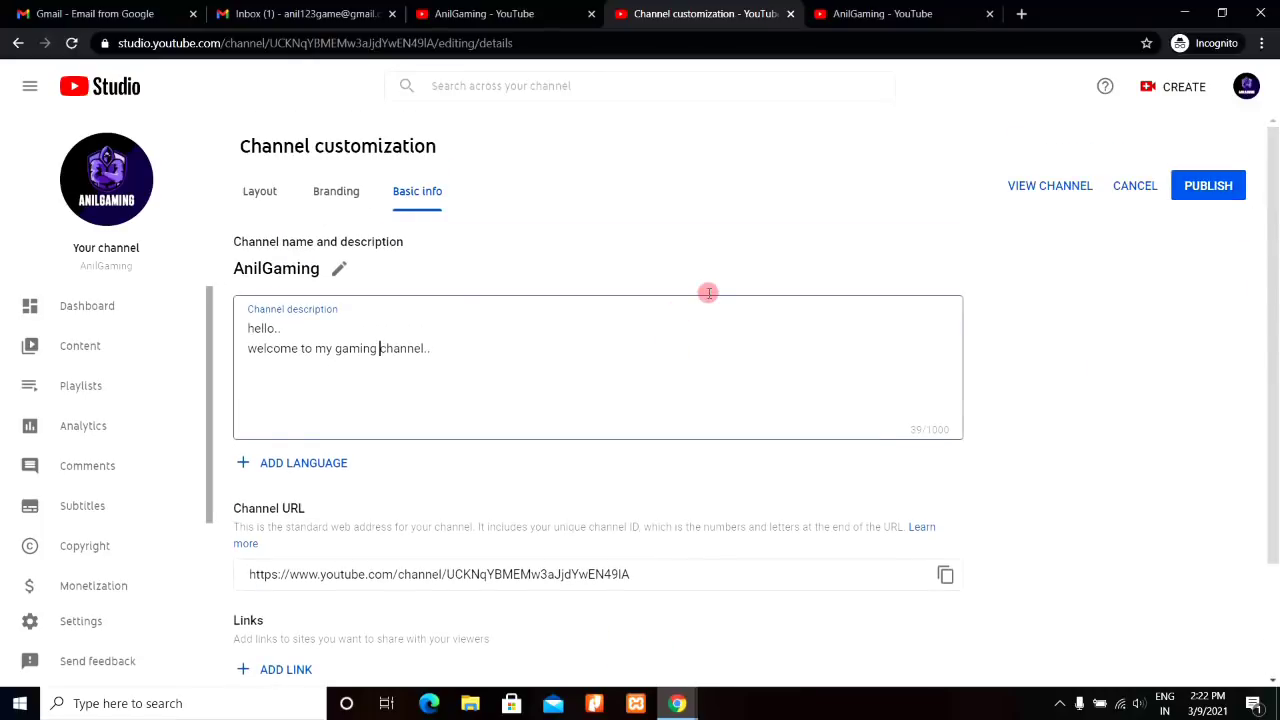
Step: Go to the Dashboard, discarding the unsaved description changes
click(89, 306)
click(710, 134)
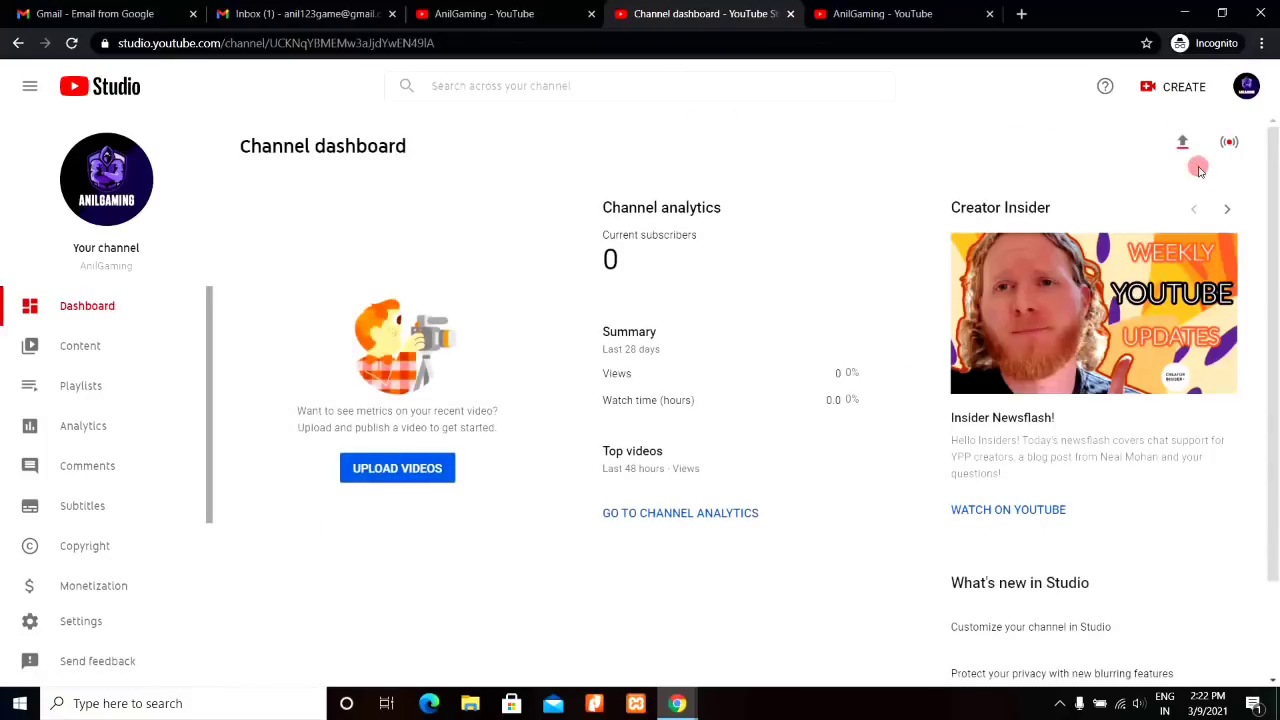
mouse_move(1270, 173)
mouse_down()
mouse_move(1271, 255)
mouse_move(1271, 168)
mouse_up()
click(754, 189)
Step: Browse the Content and Playlists pages, ending on the Channel analytics overview
click(131, 352)
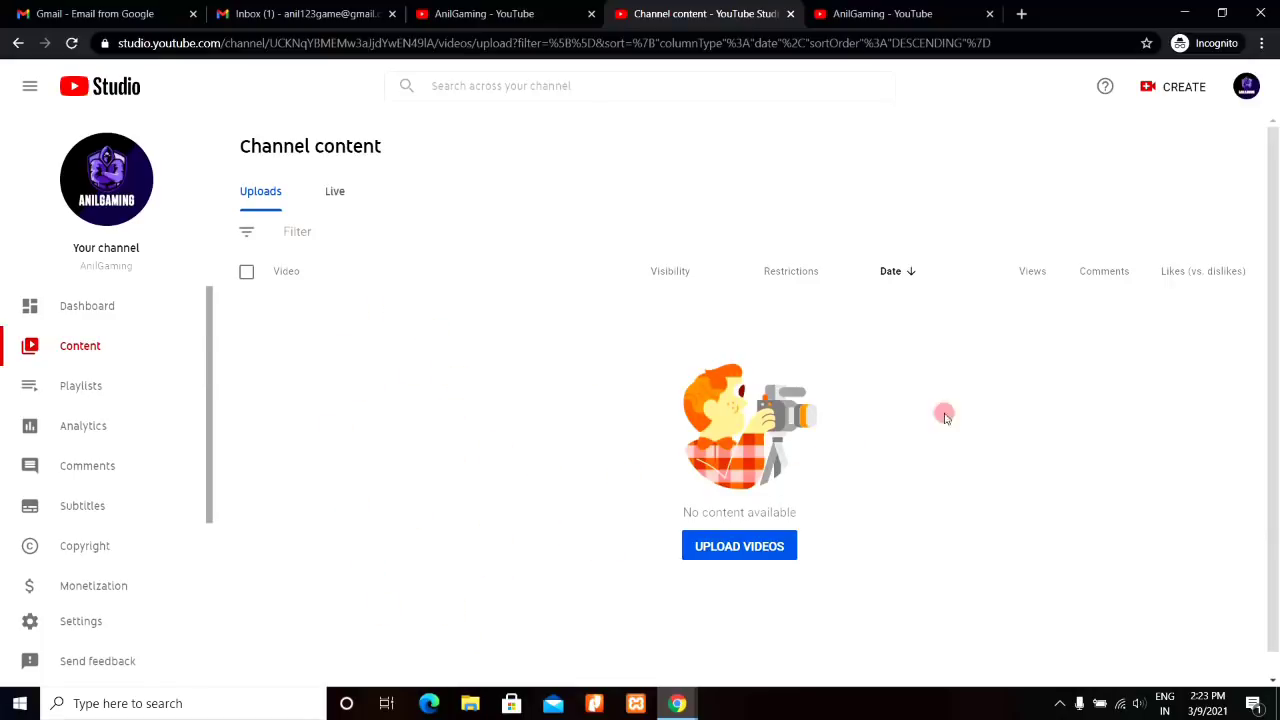
scroll(1270, 400, down, 1)
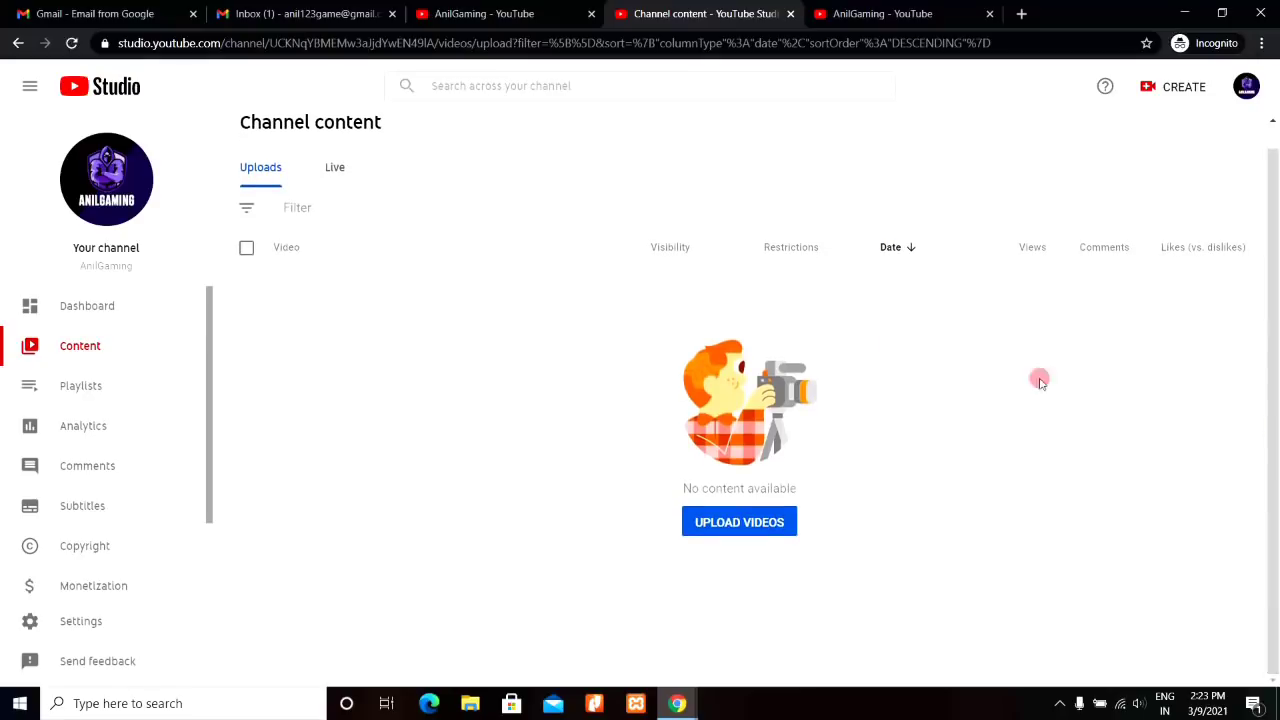
click(120, 389)
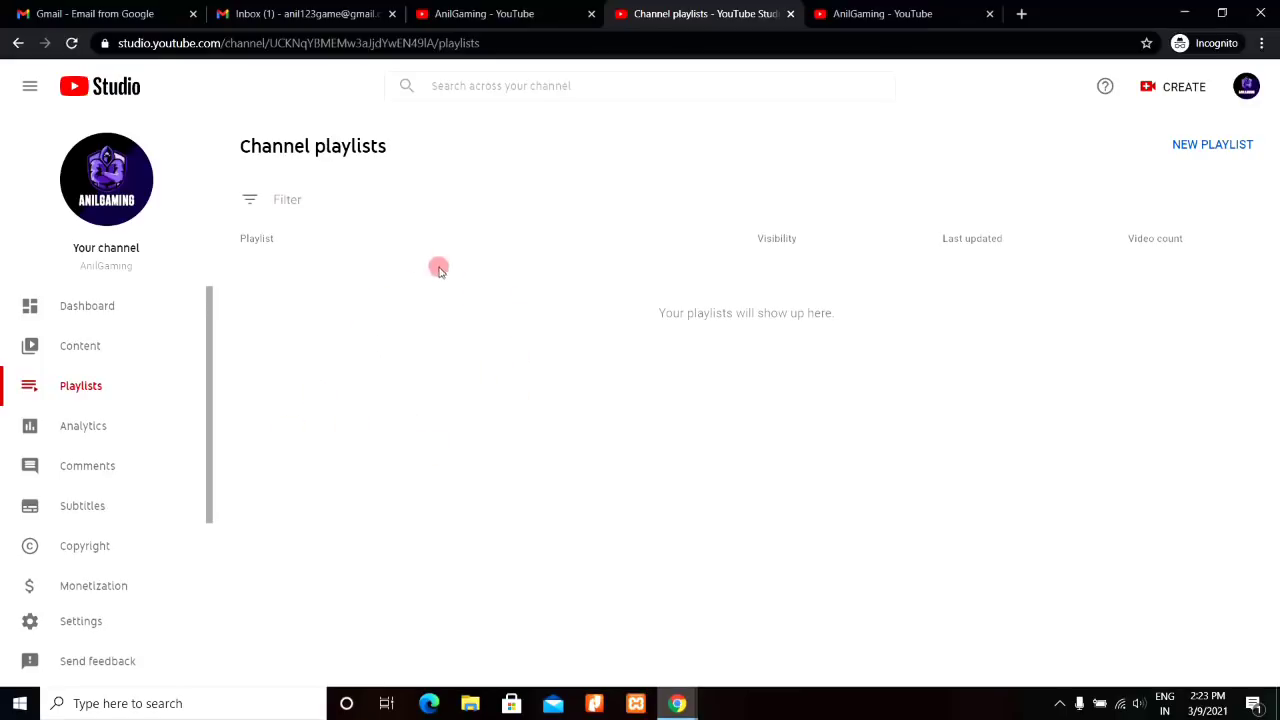
click(74, 432)
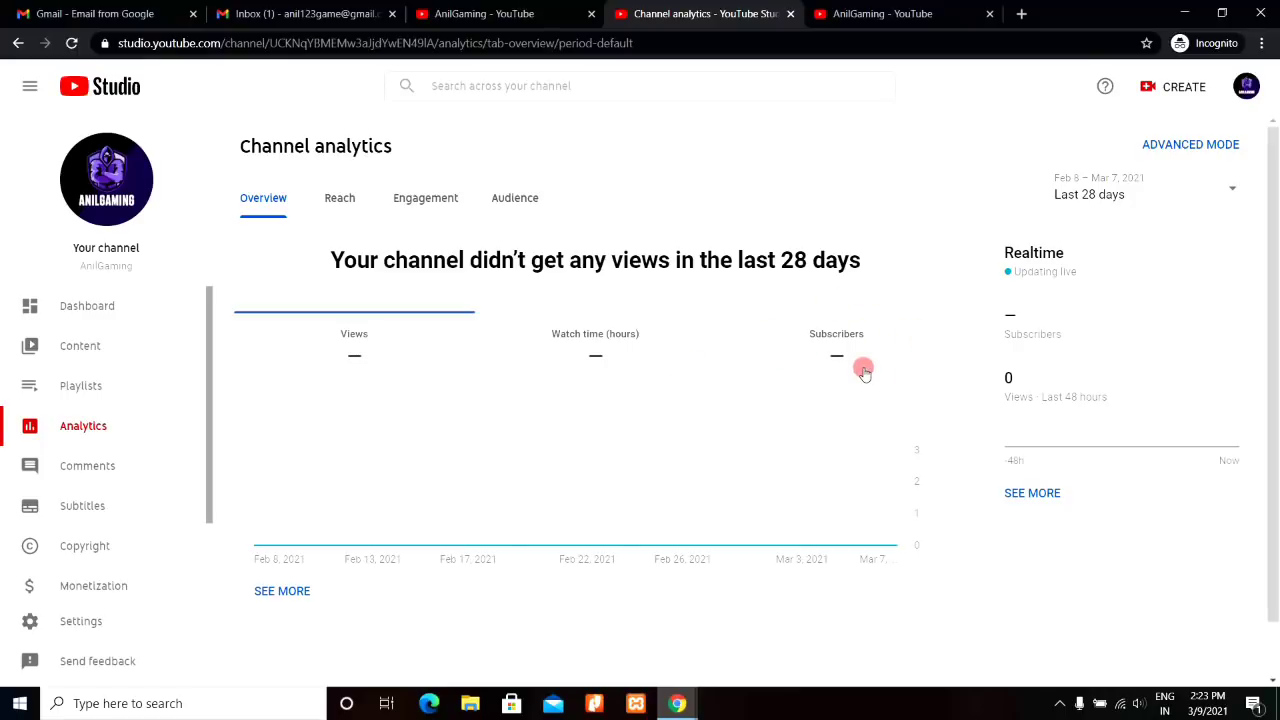
click(1232, 188)
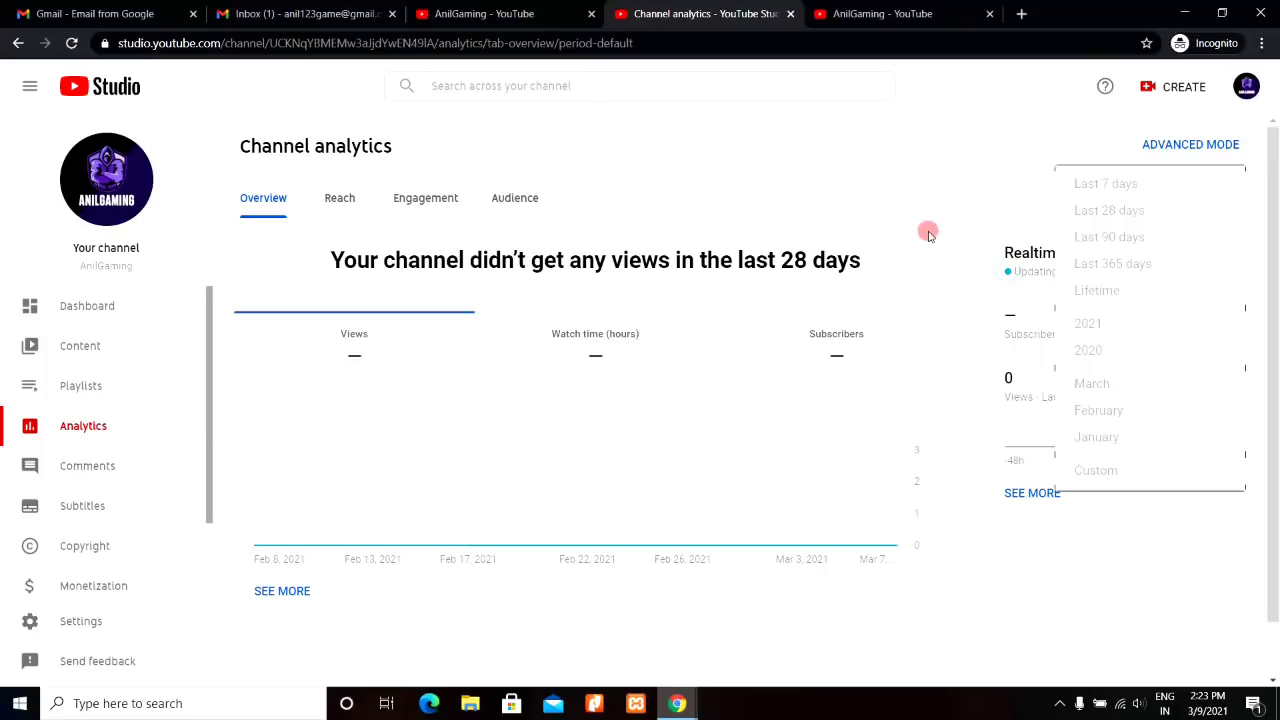
click(815, 222)
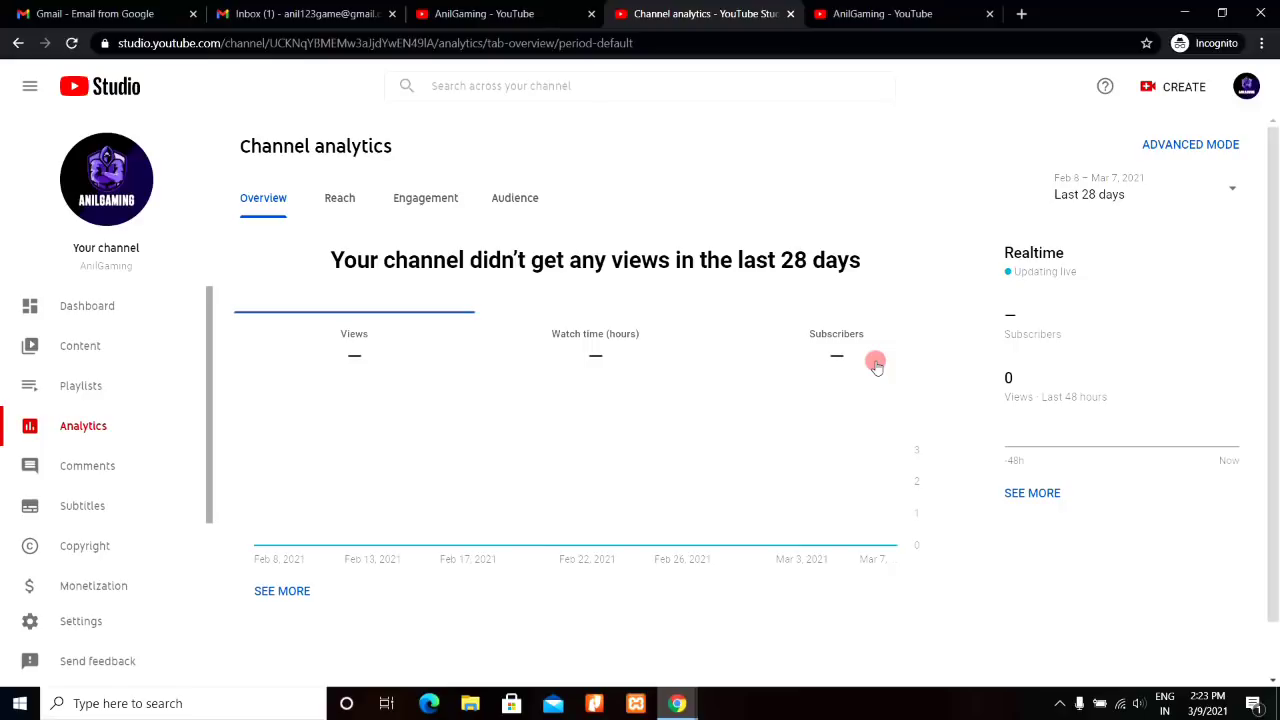
click(348, 206)
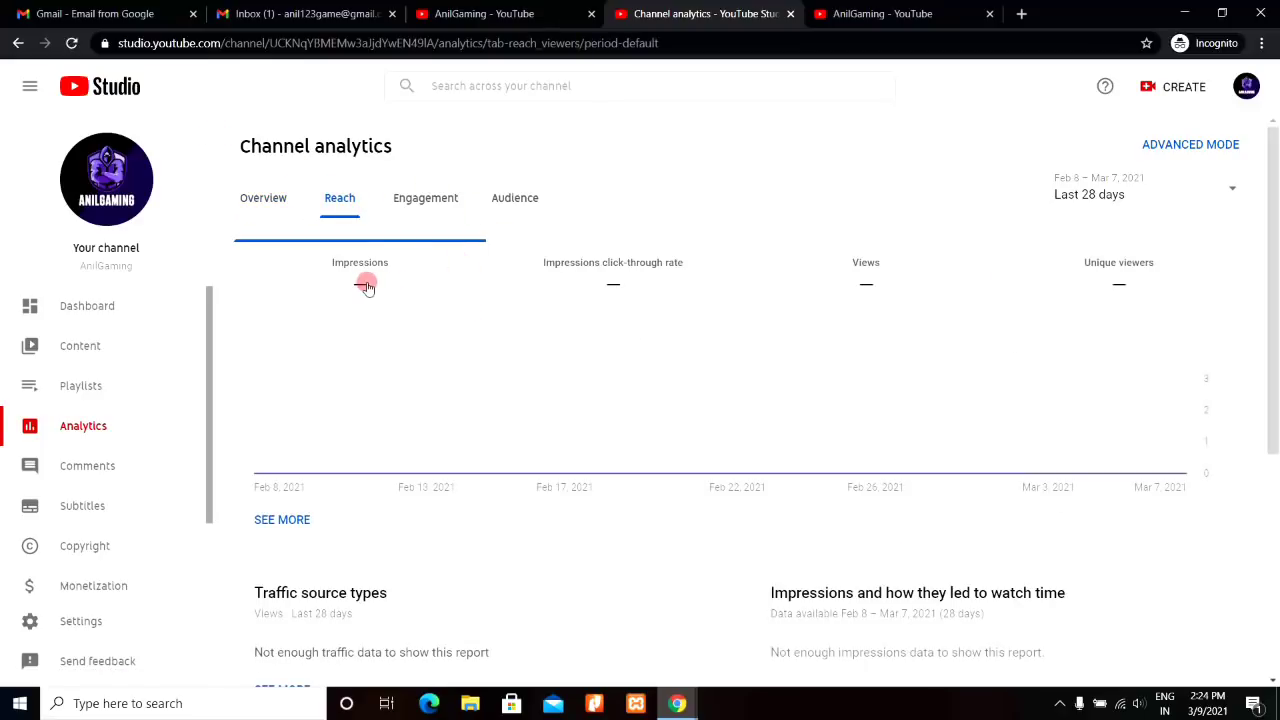
mouse_move(366, 285)
click(1055, 280)
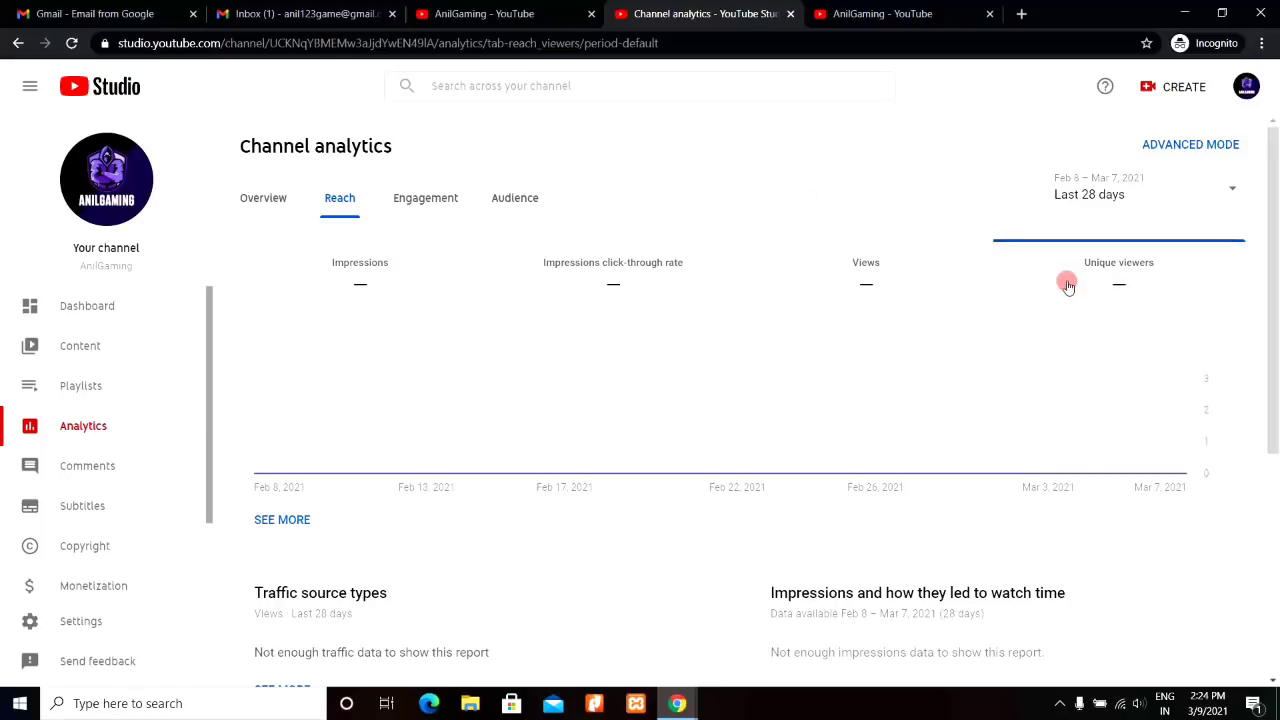
click(444, 202)
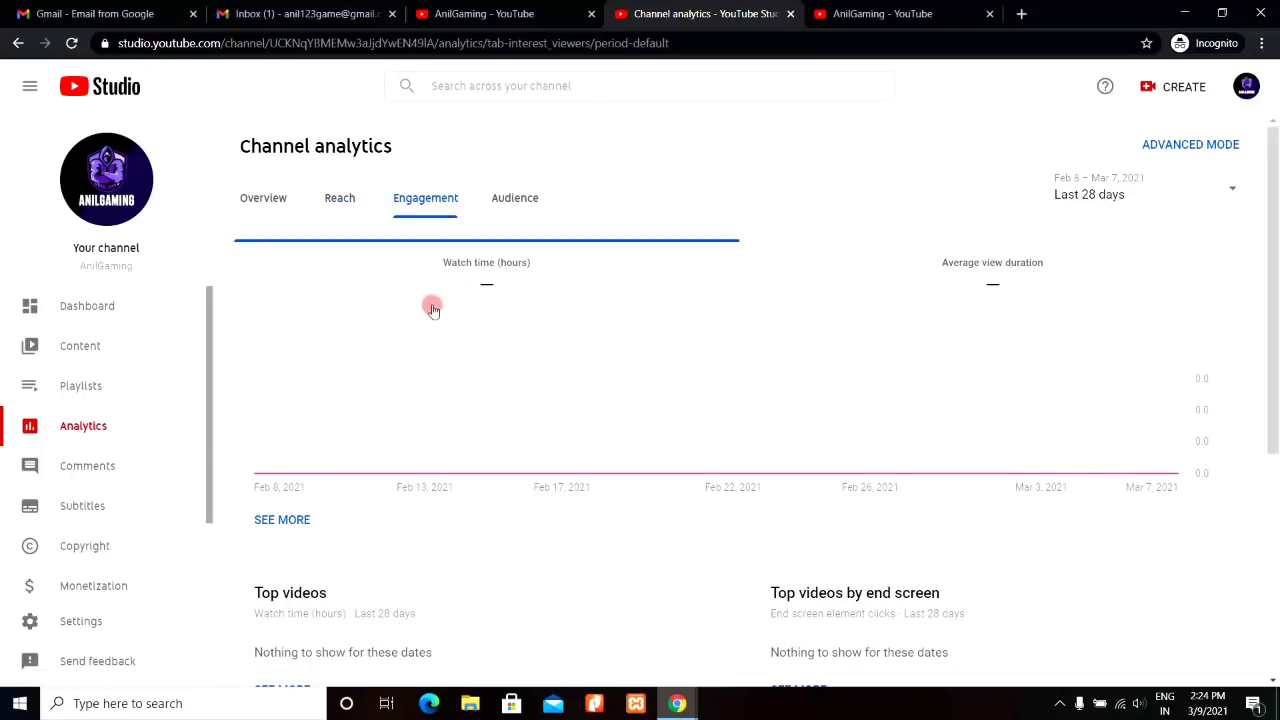
click(893, 294)
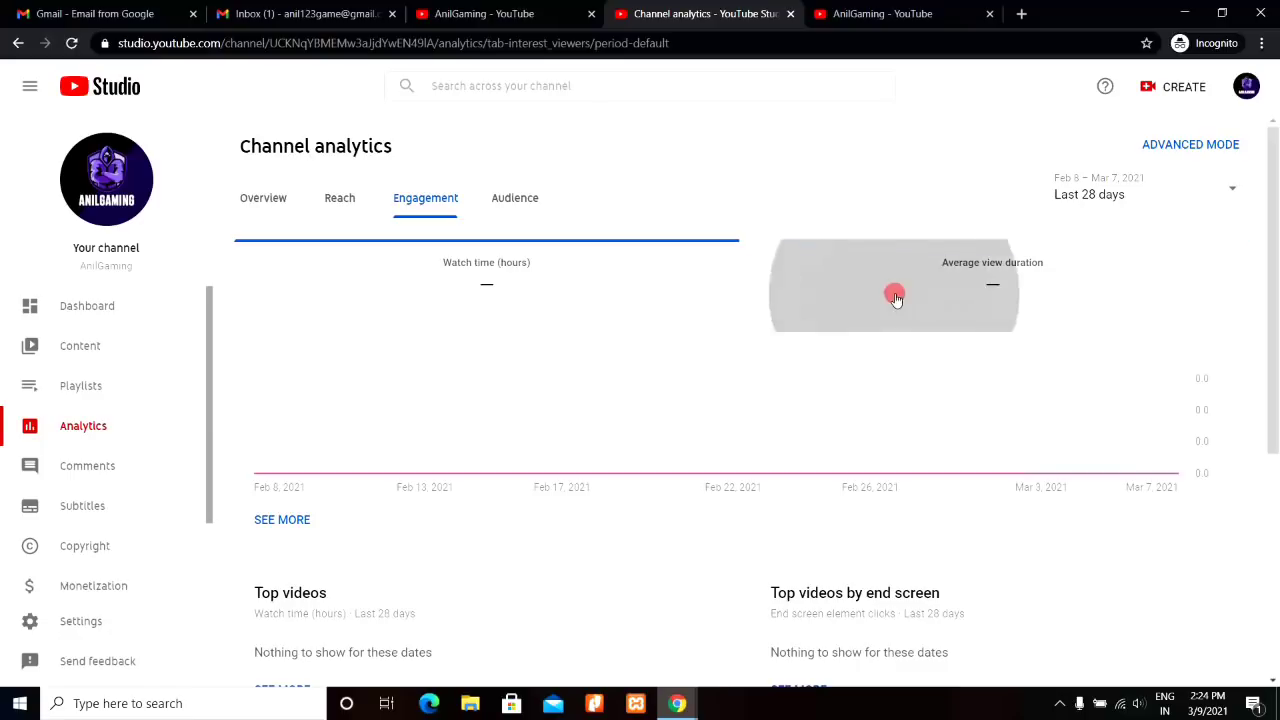
click(514, 195)
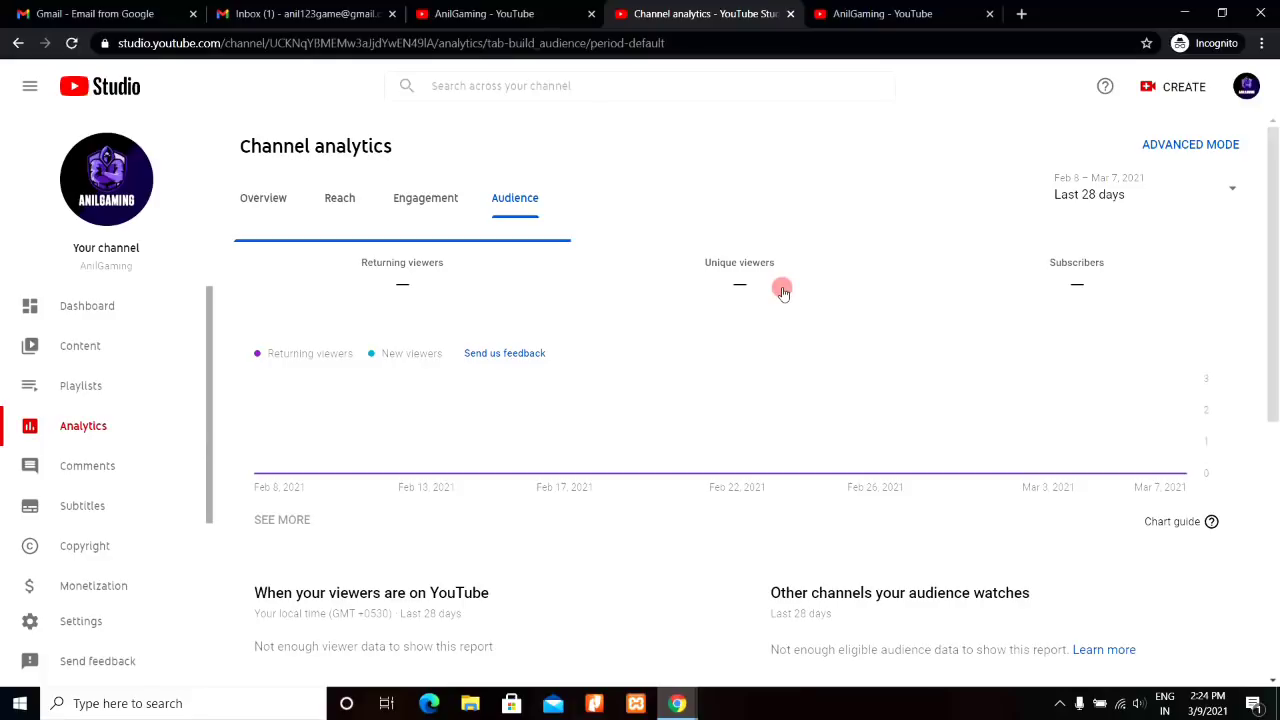
click(1006, 295)
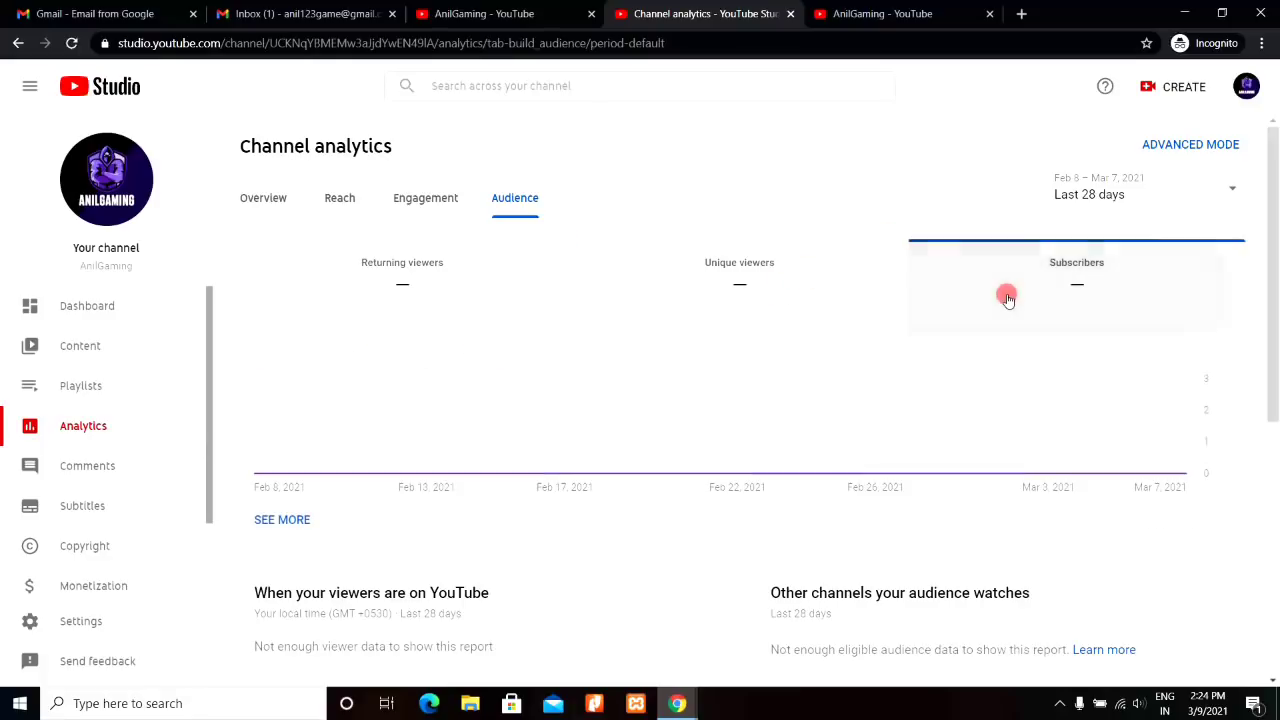
drag(1274, 288, 1234, 280)
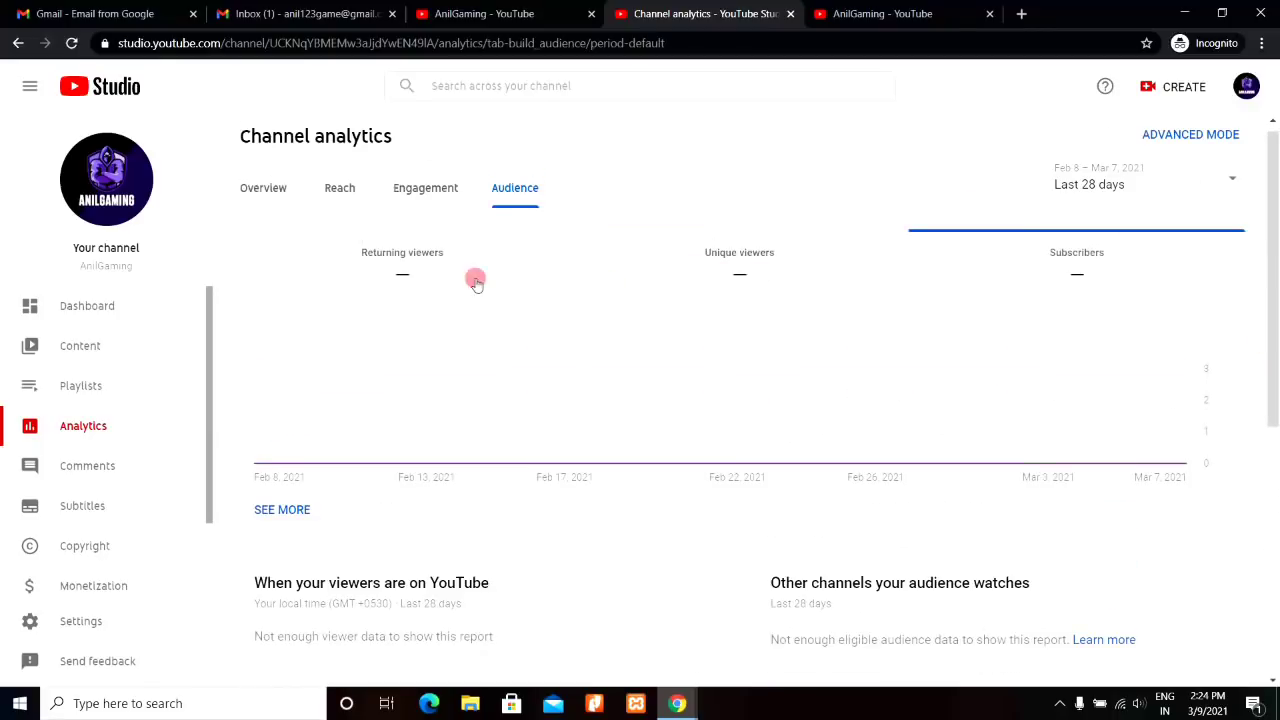
click(432, 196)
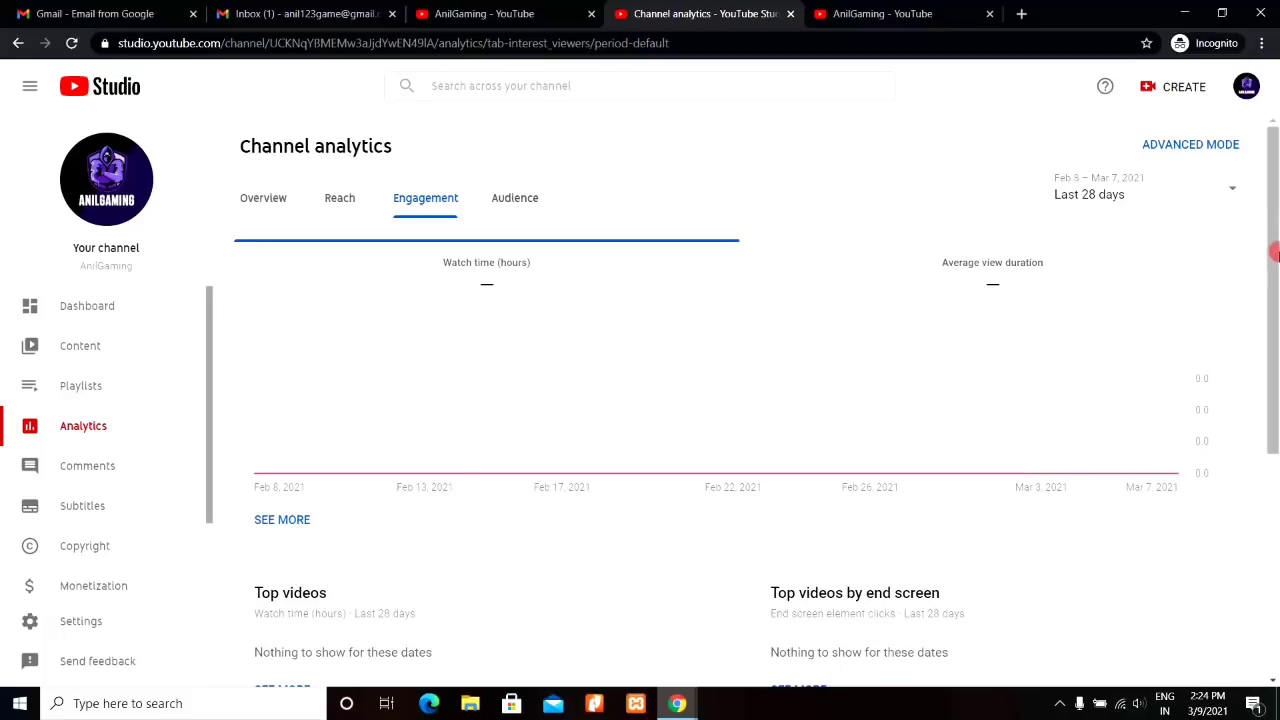
drag(1274, 257, 1274, 410)
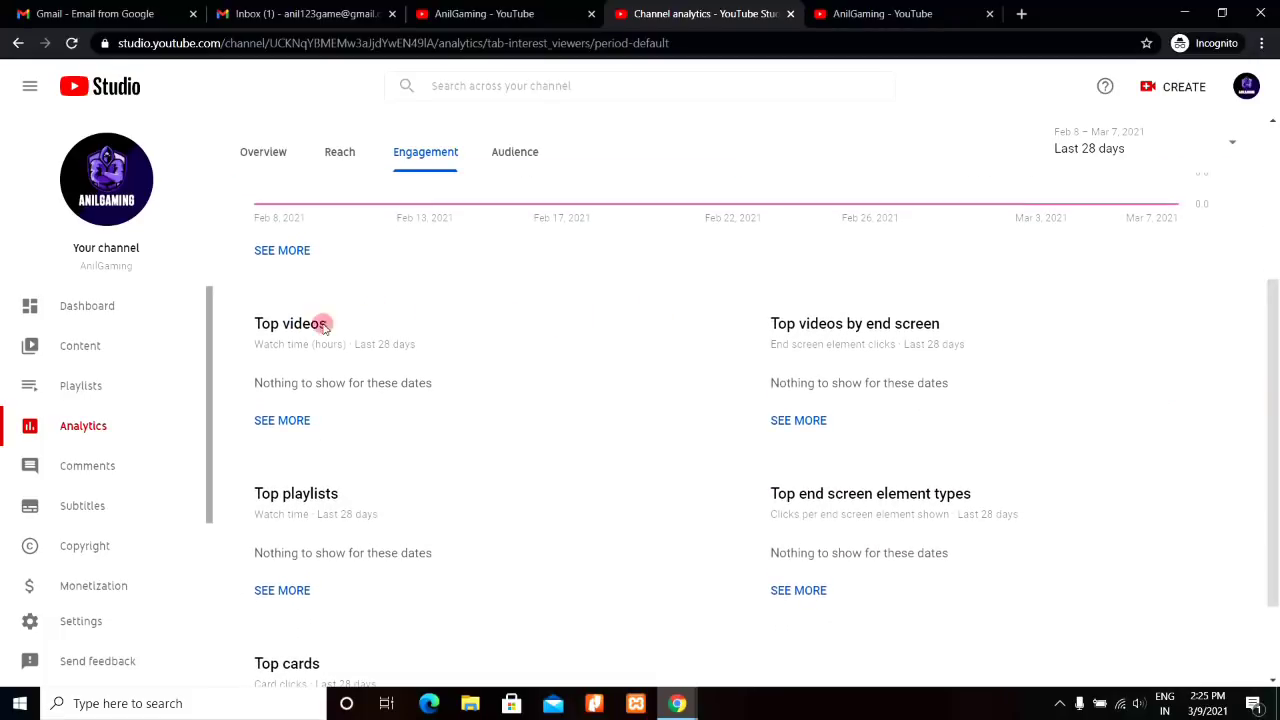
mouse_move(312, 333)
click(340, 153)
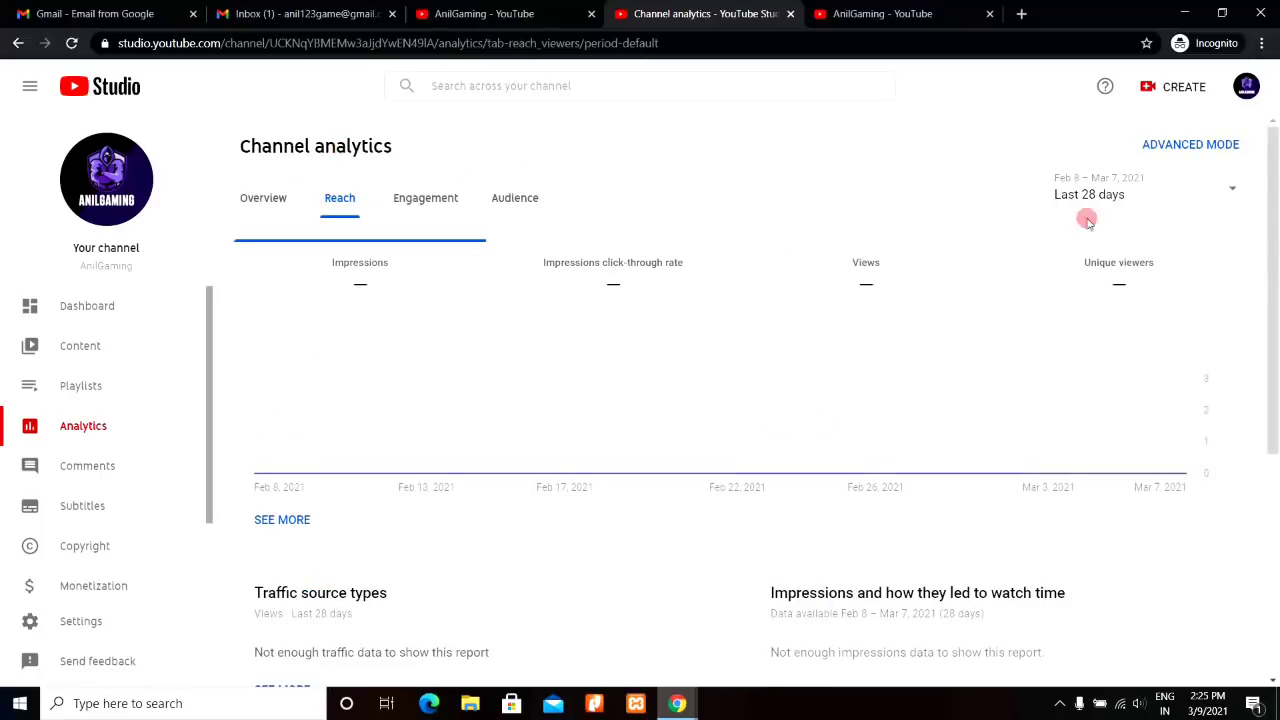
drag(1275, 240, 1150, 345)
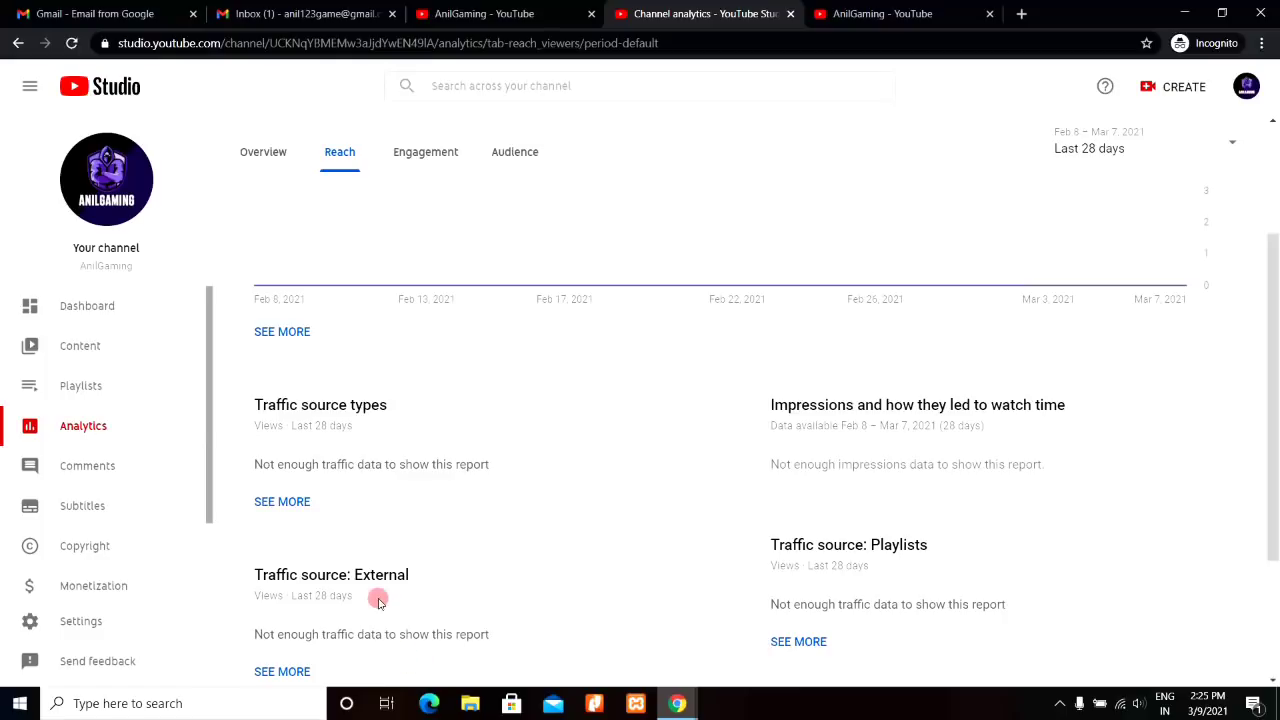
mouse_move(1271, 330)
mouse_down()
mouse_move(1274, 435)
mouse_move(1274, 250)
mouse_up()
click(430, 270)
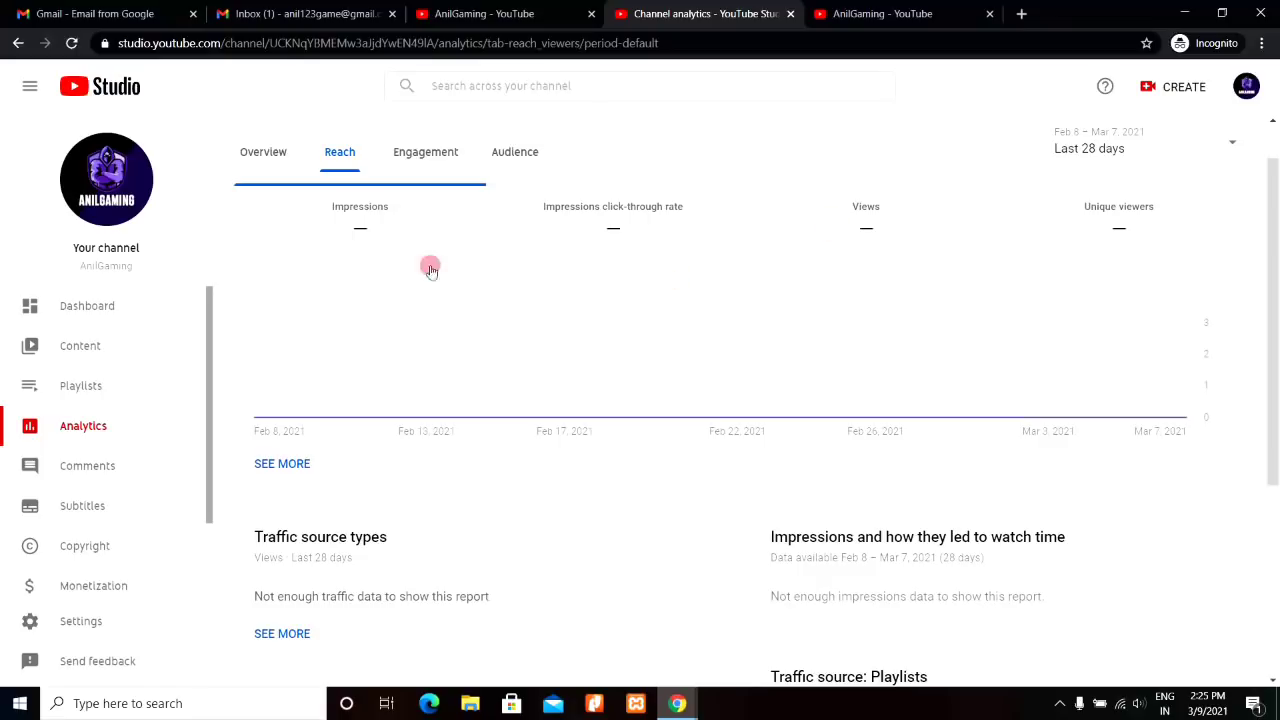
Step: Check Comments and its Held for review tab, then the Subtitles and Copyright pages
click(112, 463)
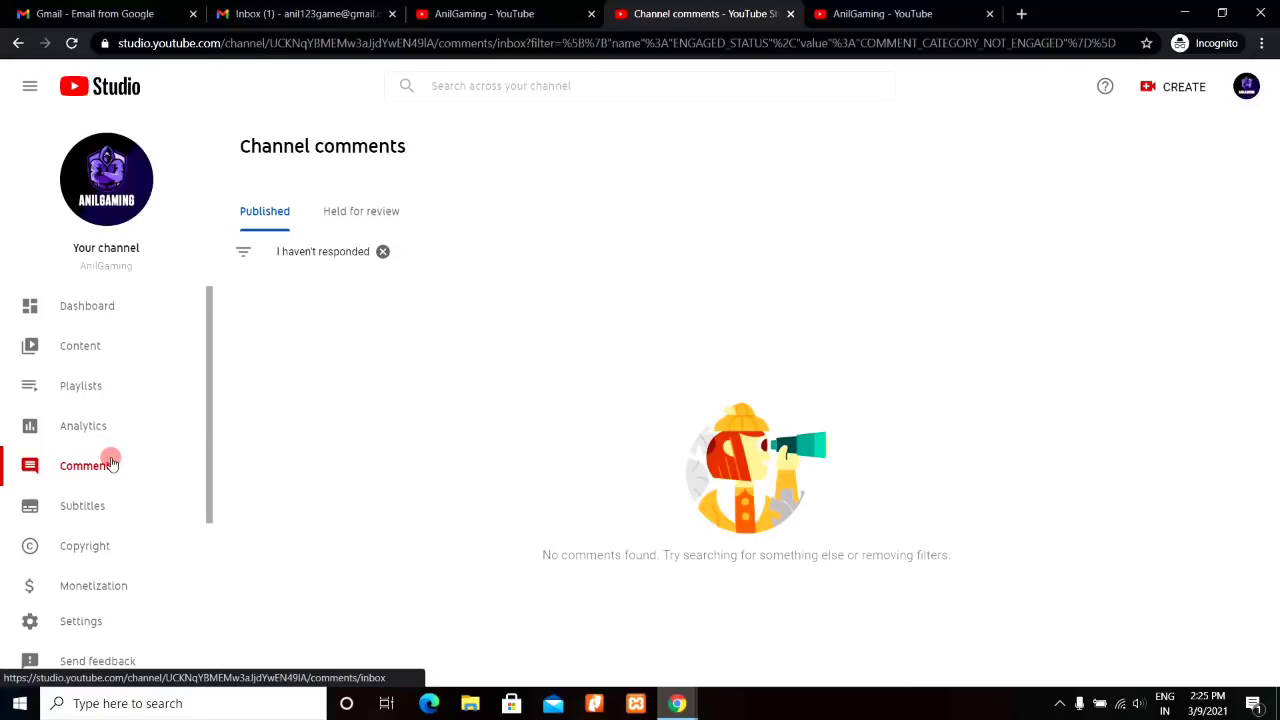
click(370, 211)
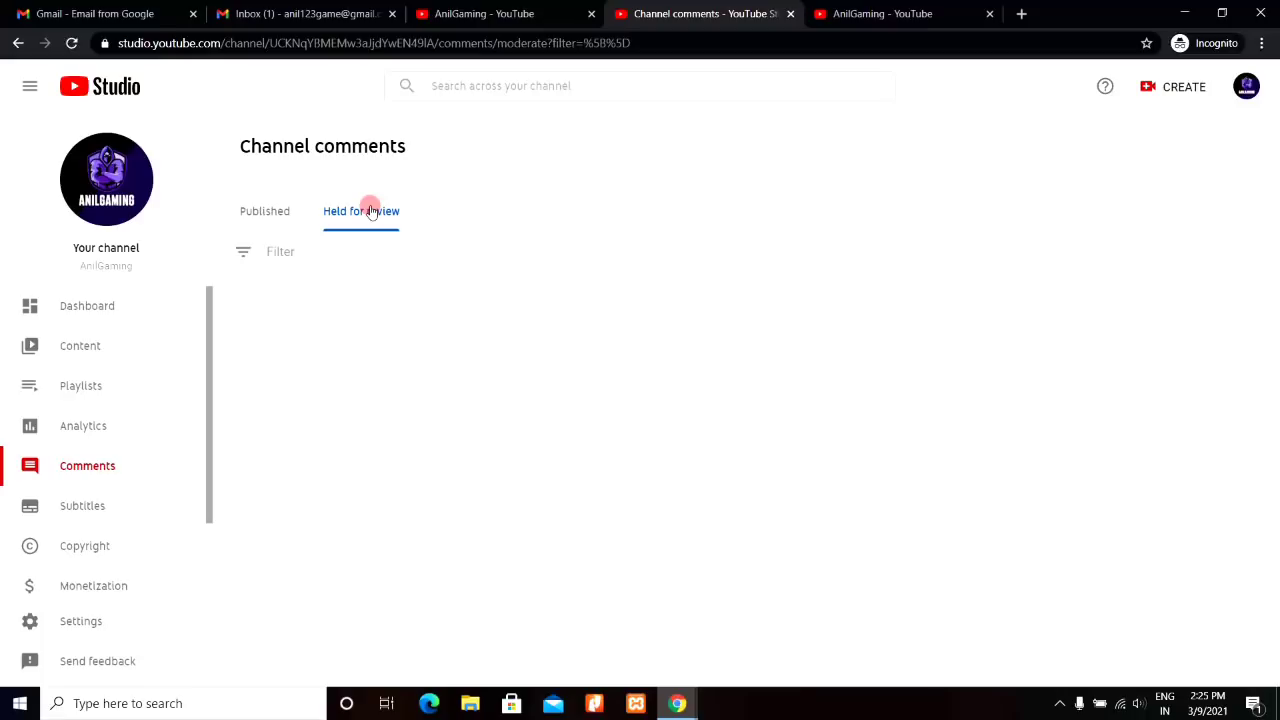
click(95, 506)
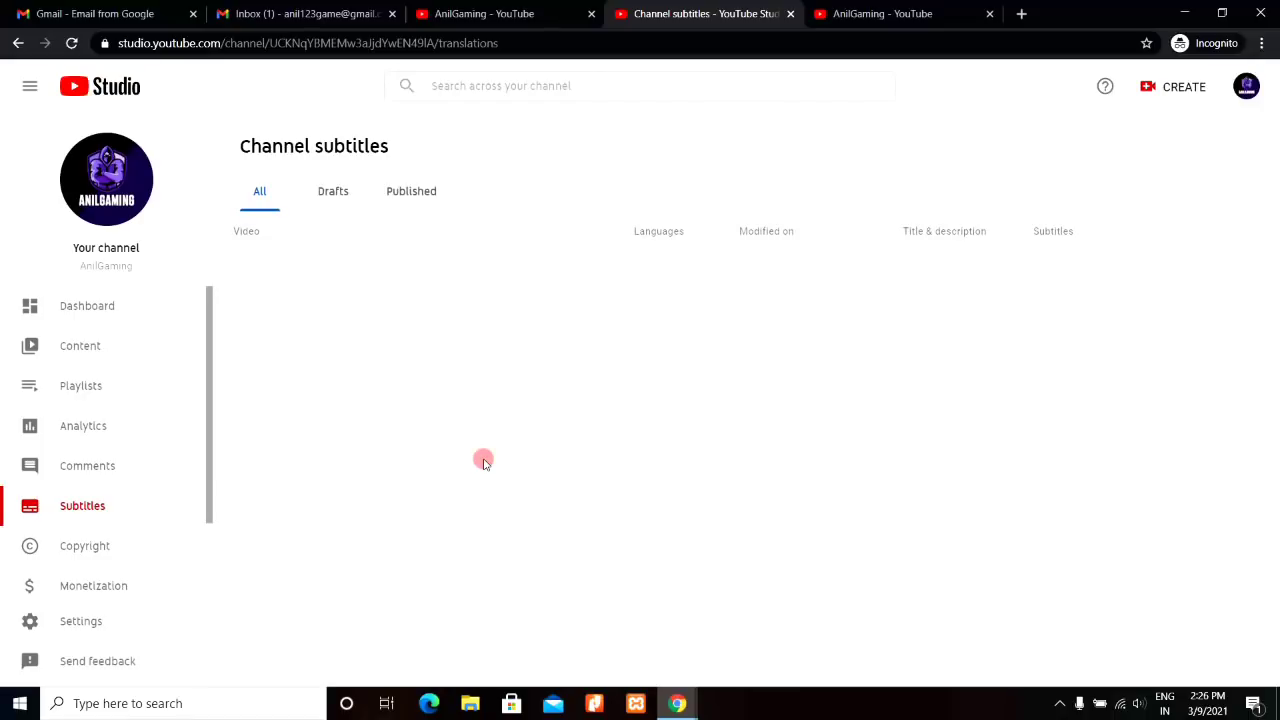
click(122, 550)
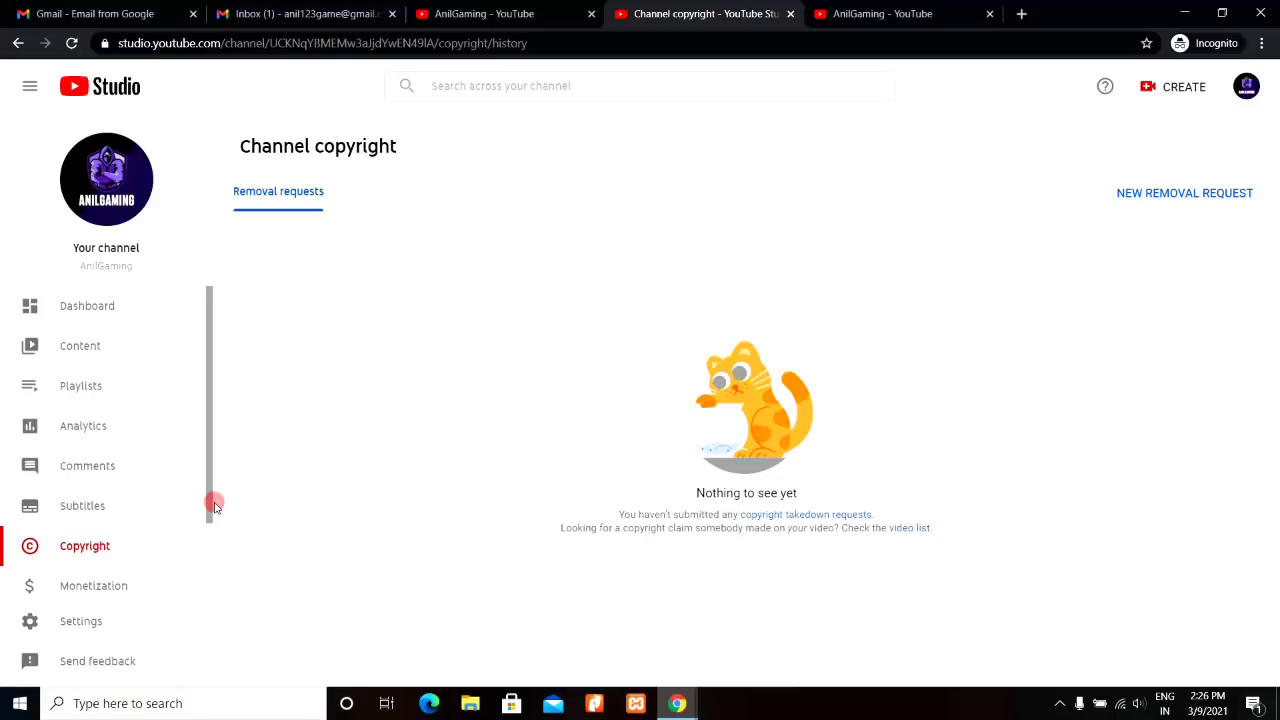
Step: Open the Monetization page showing the channel is not eligible, then scroll the sidebar
drag(212, 510, 210, 512)
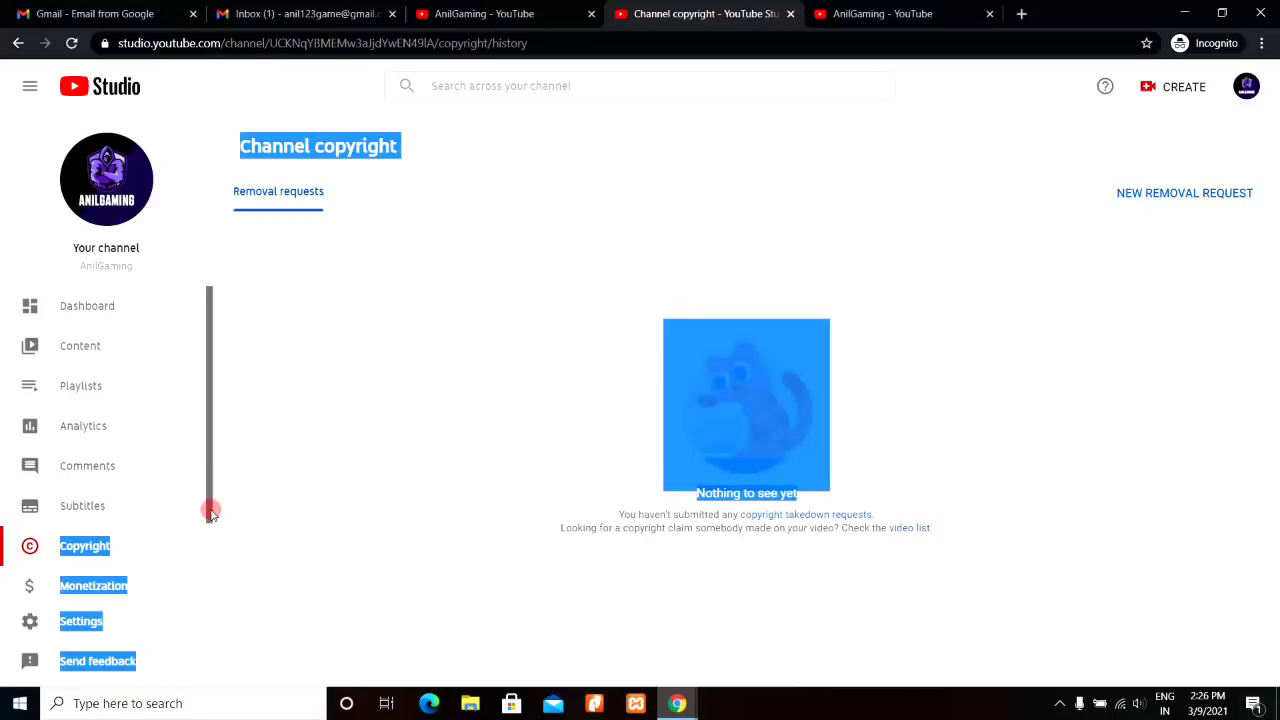
click(116, 587)
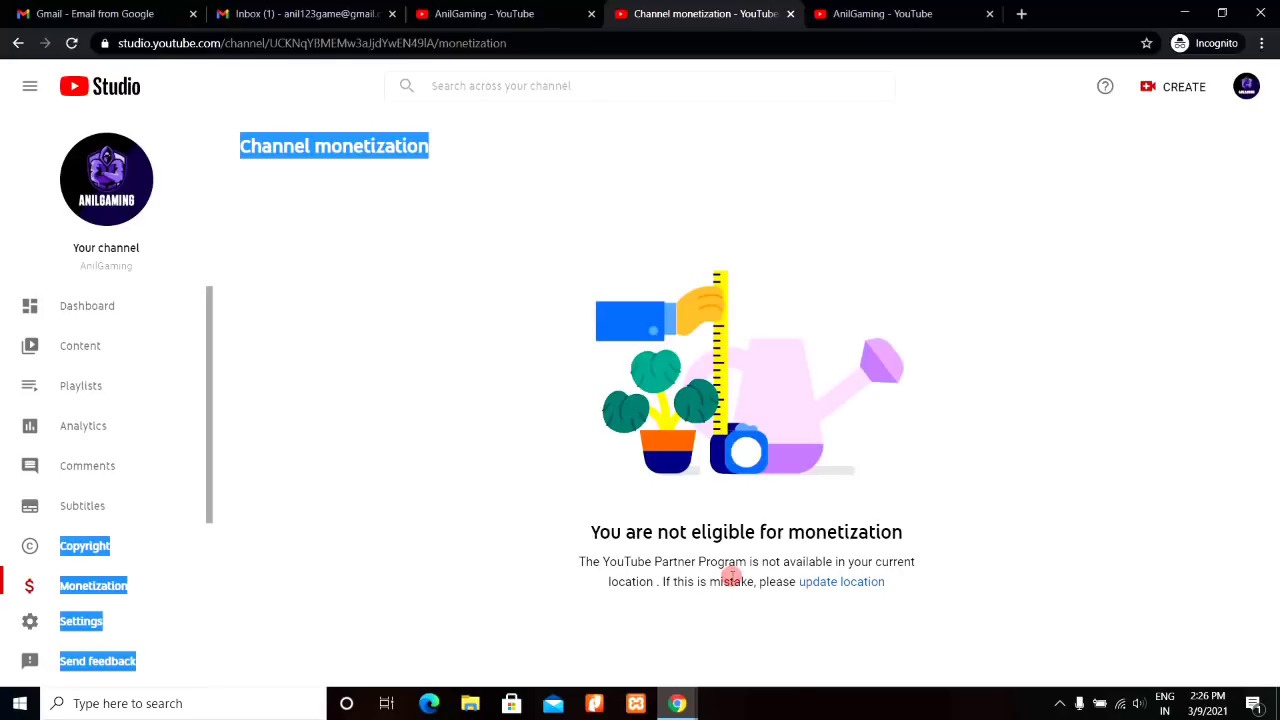
click(298, 518)
drag(208, 500, 213, 577)
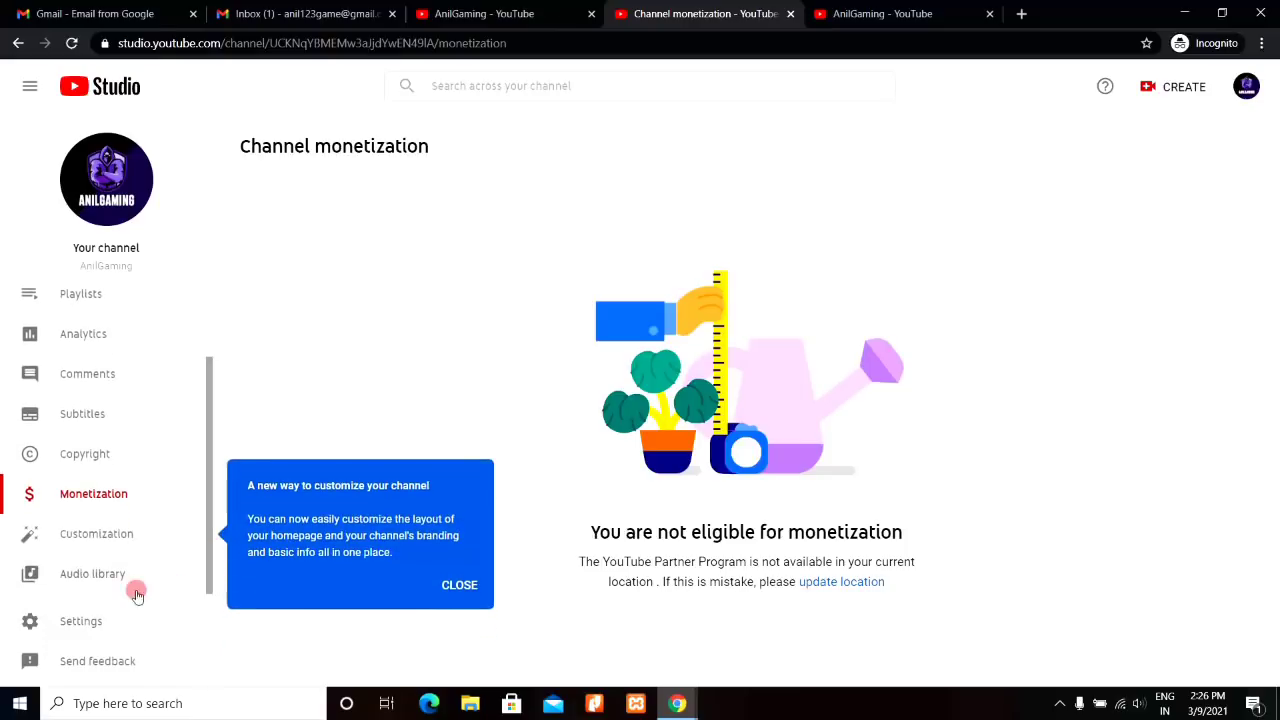
Step: Browse the Audio library's free tracks like 19th Floor and dismiss the customization tip
click(99, 584)
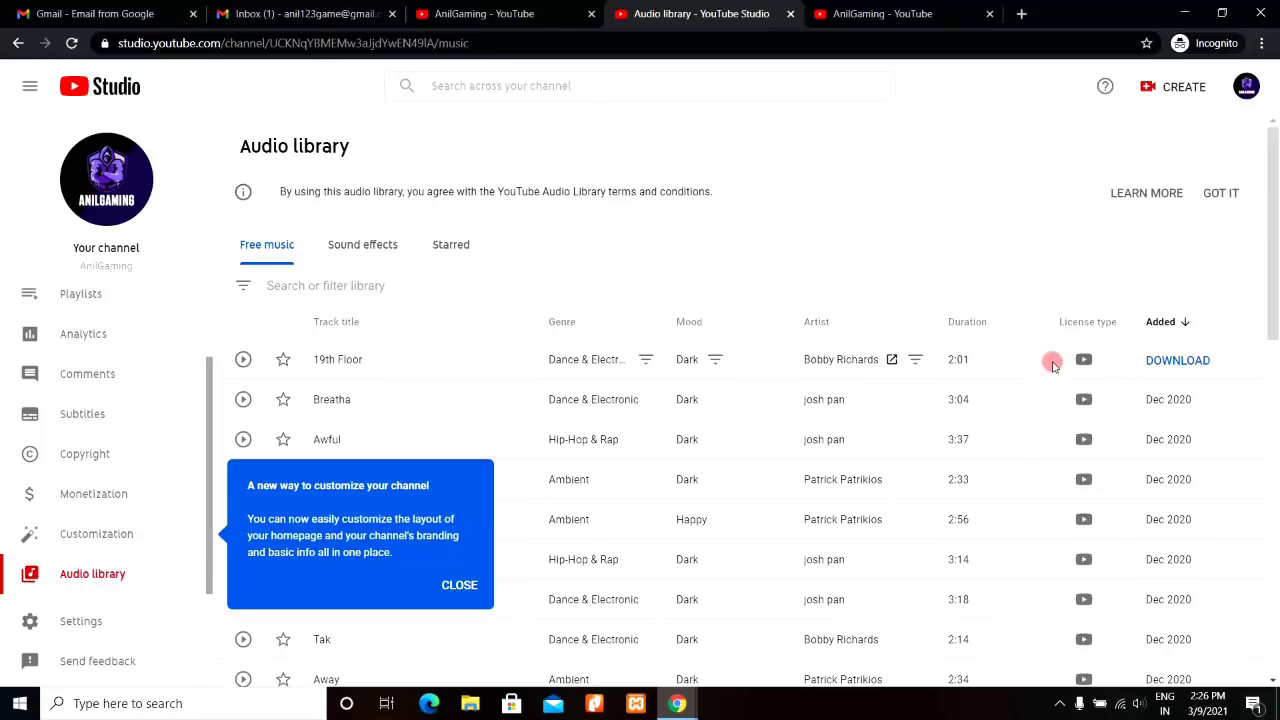
mouse_move(1087, 362)
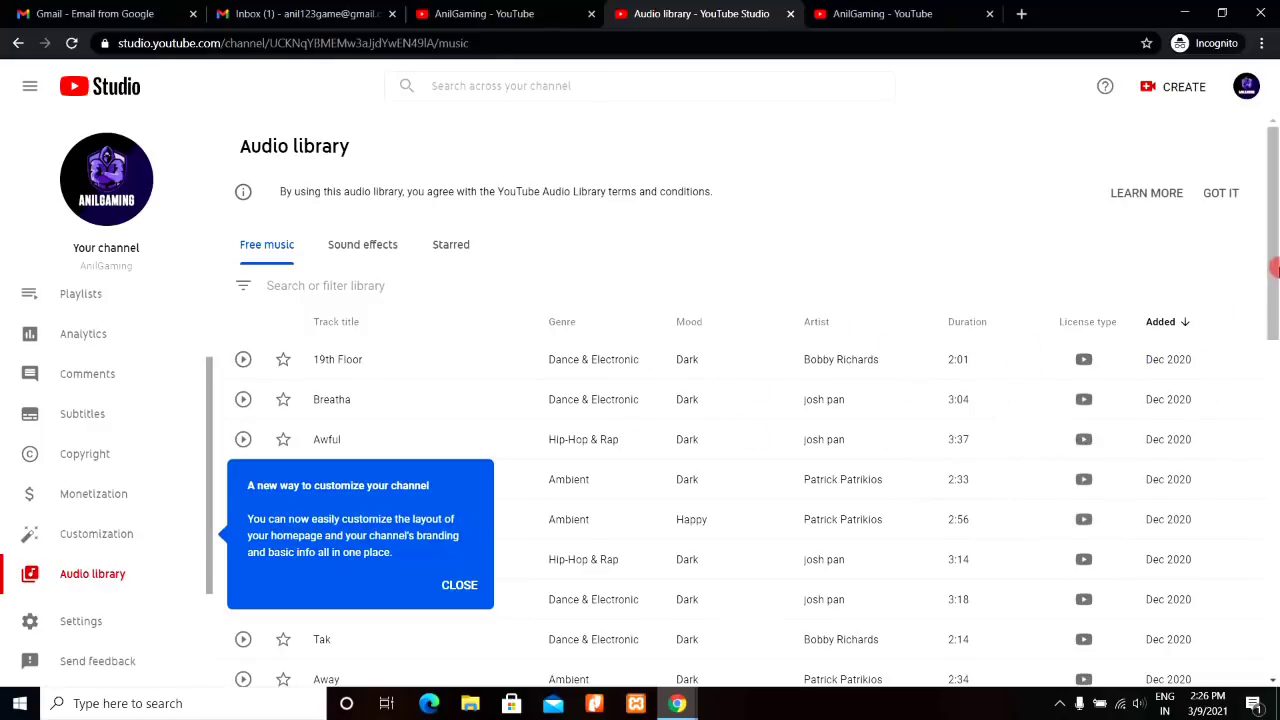
click(1275, 487)
drag(1275, 487, 1272, 250)
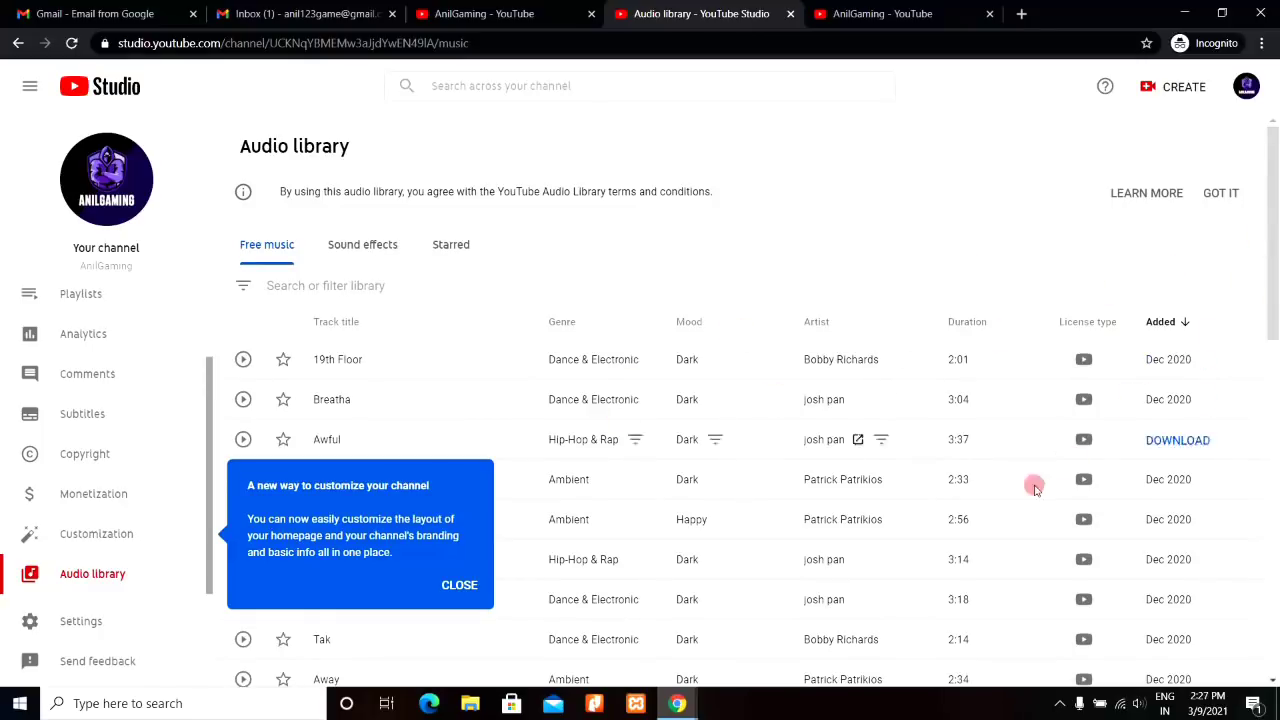
click(460, 586)
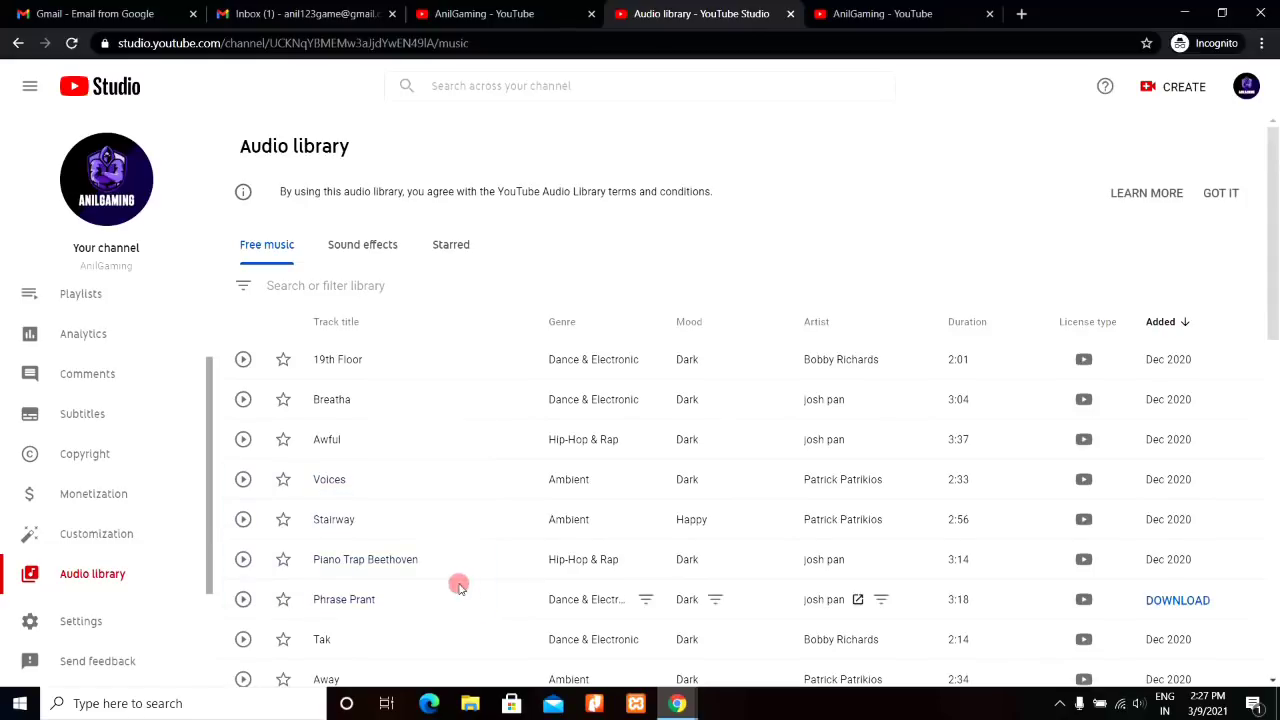
Step: In Settings, make Indian Rupee the default currency, then show the Channel basic info
click(81, 622)
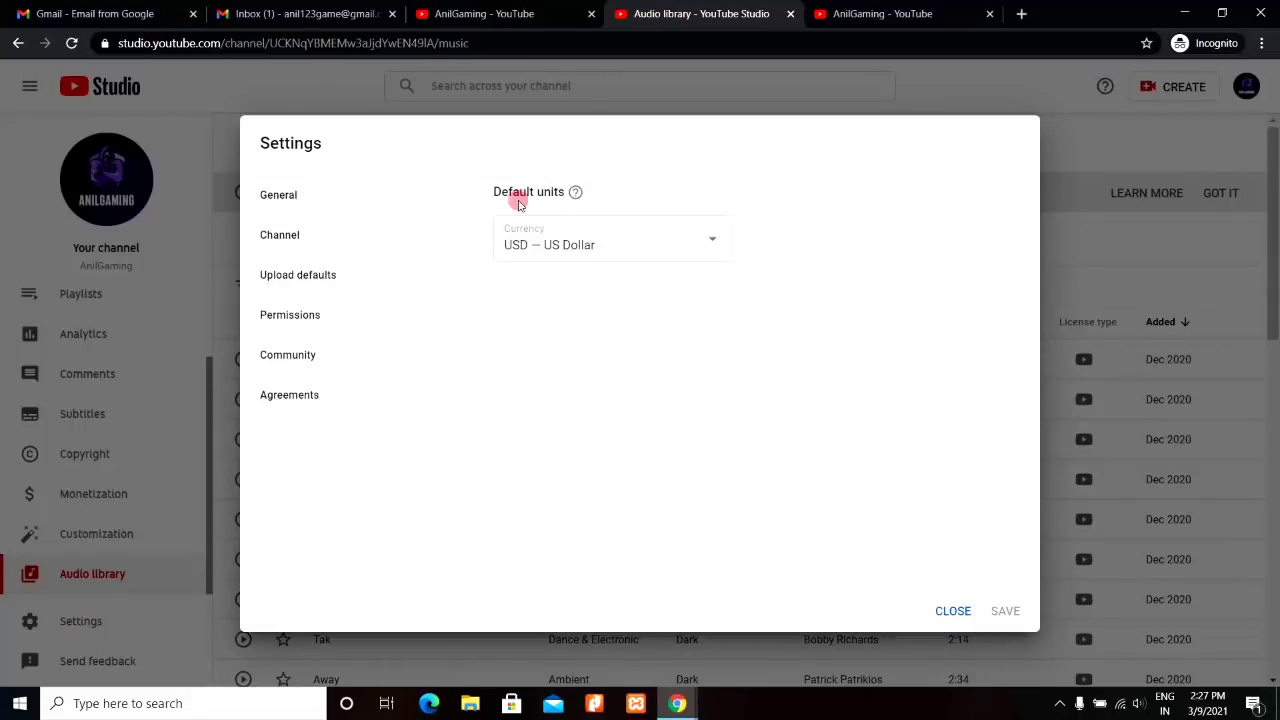
click(594, 252)
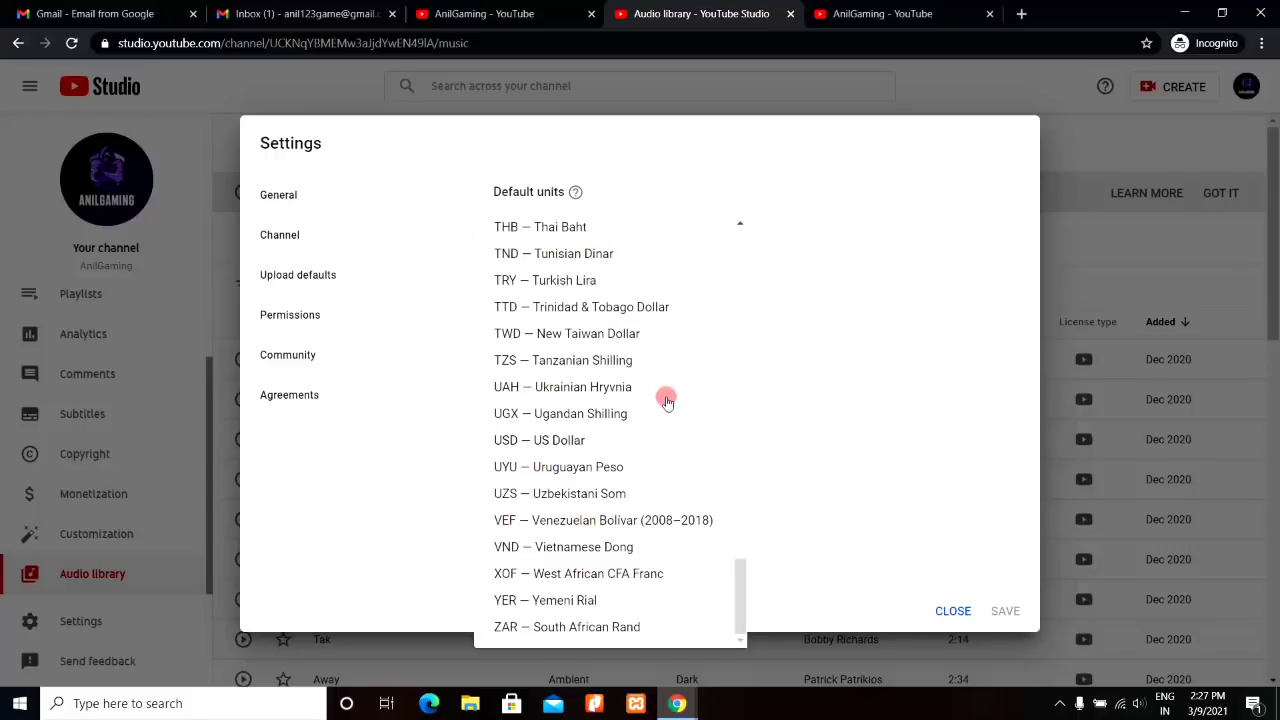
scroll(674, 376, up, 10)
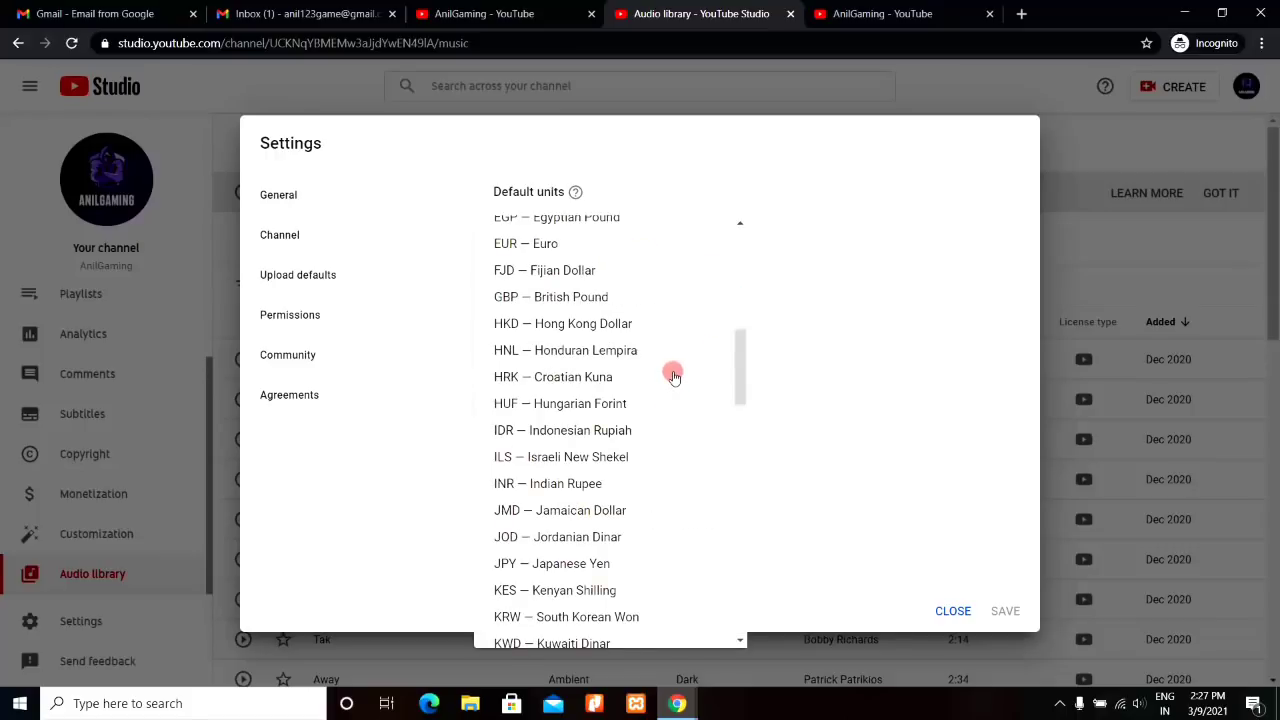
click(572, 483)
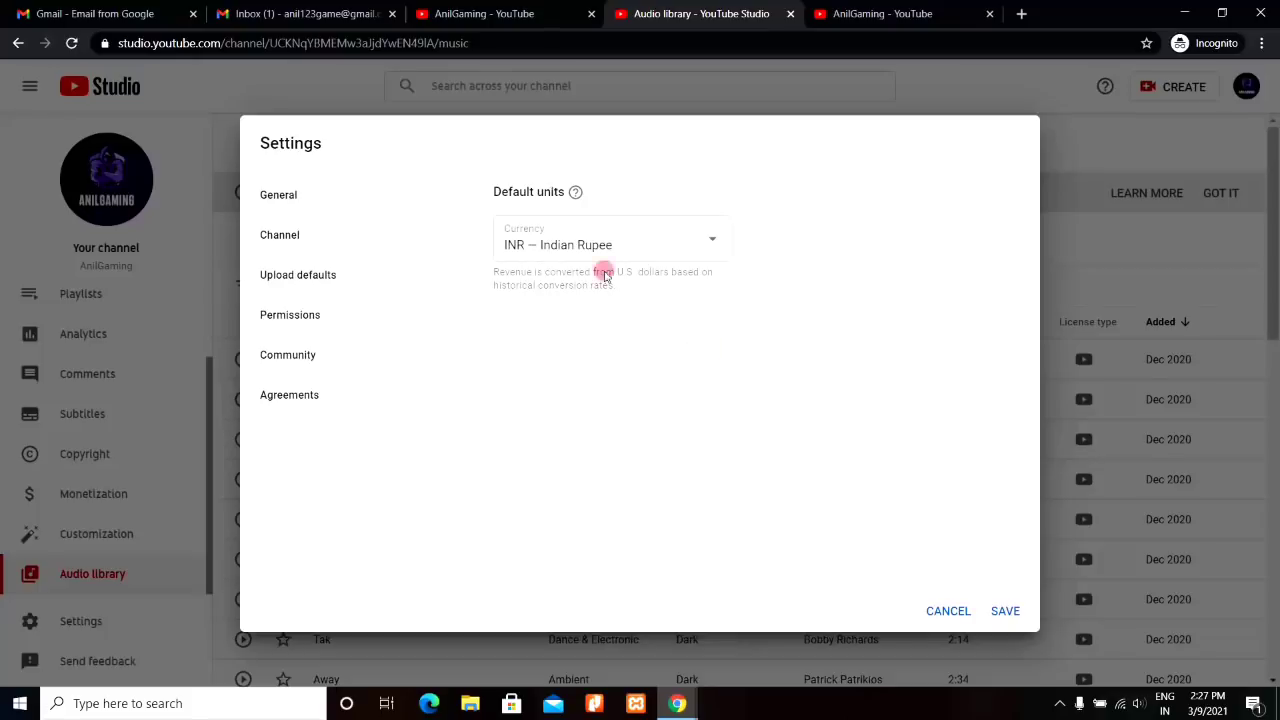
click(361, 240)
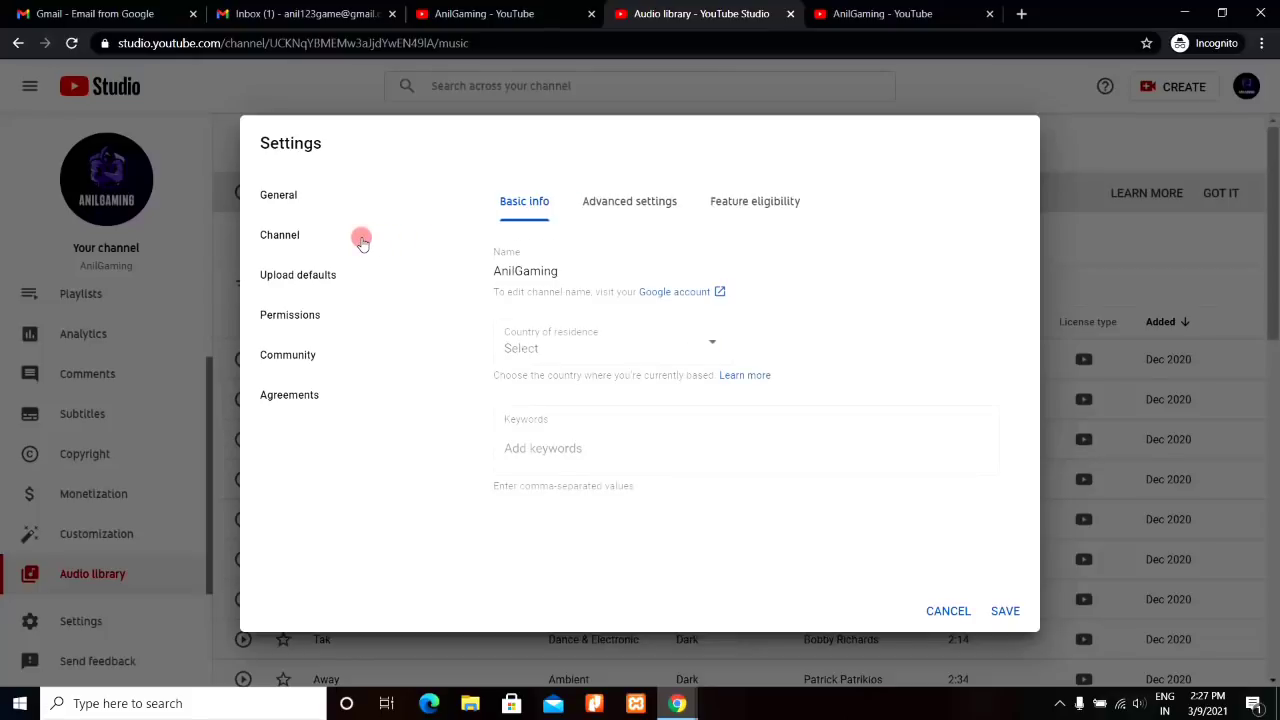
Step: Set the country of residence to India
click(605, 352)
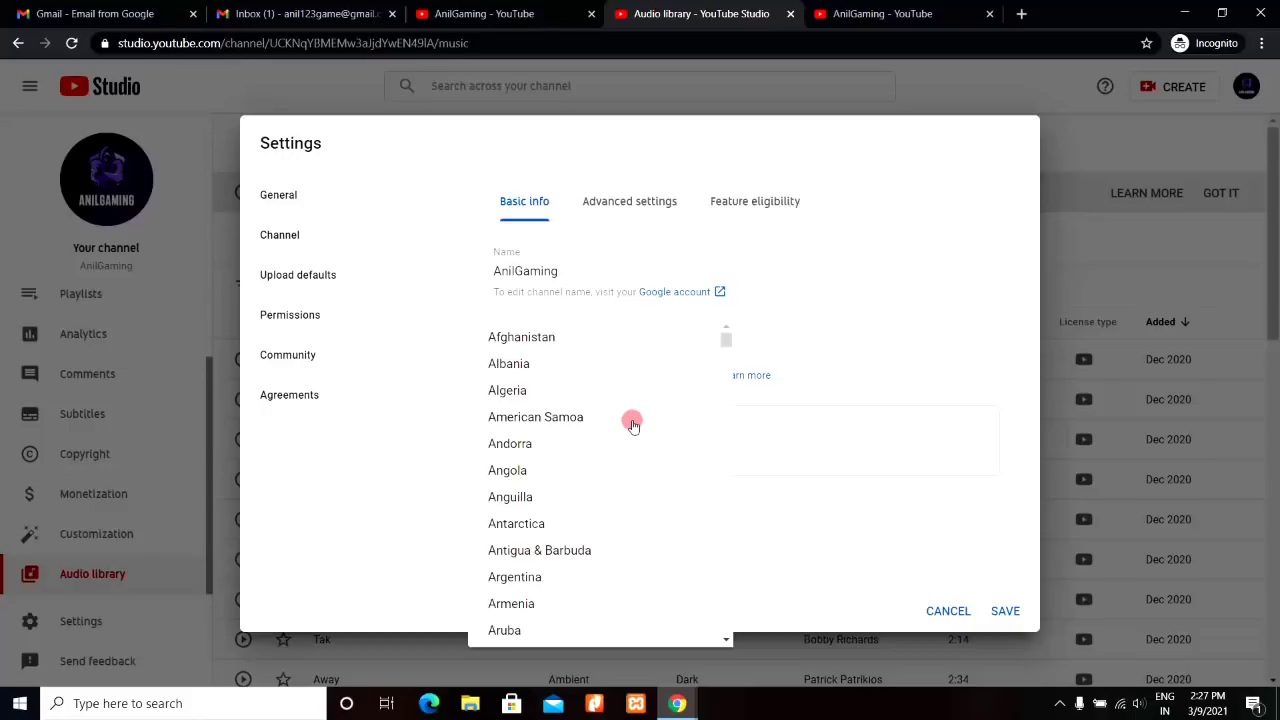
drag(726, 343, 728, 457)
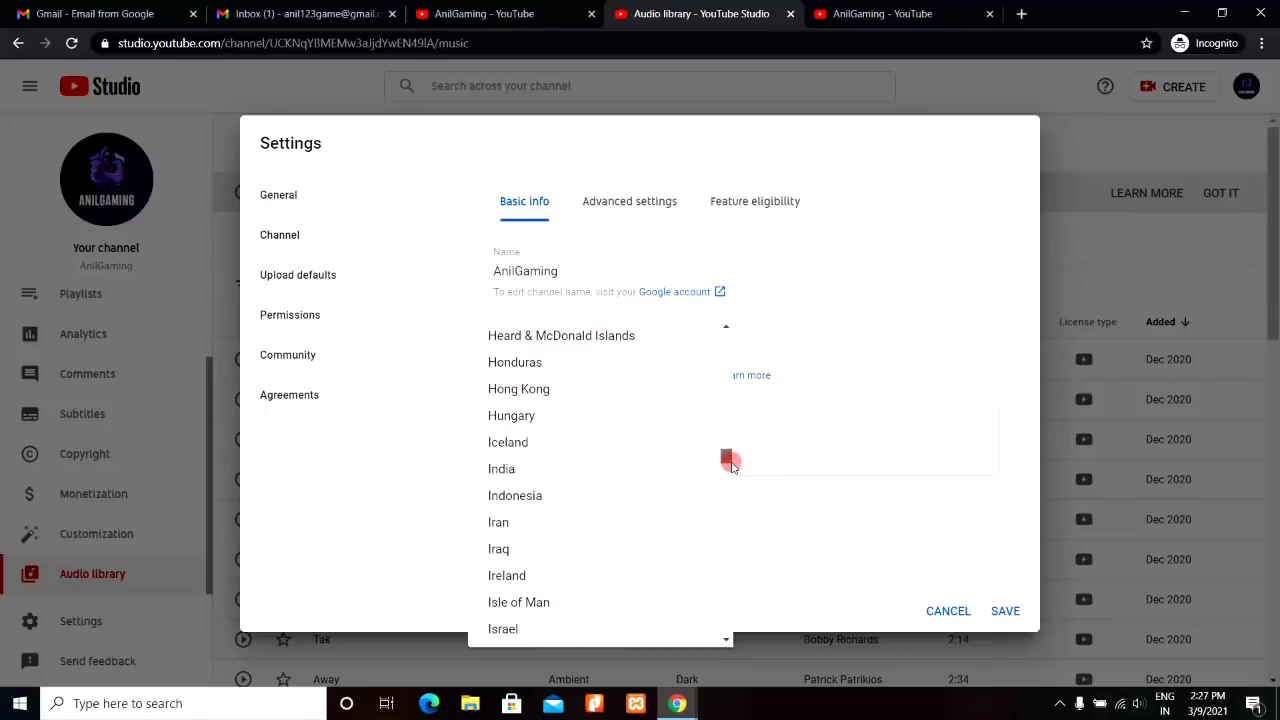
click(530, 470)
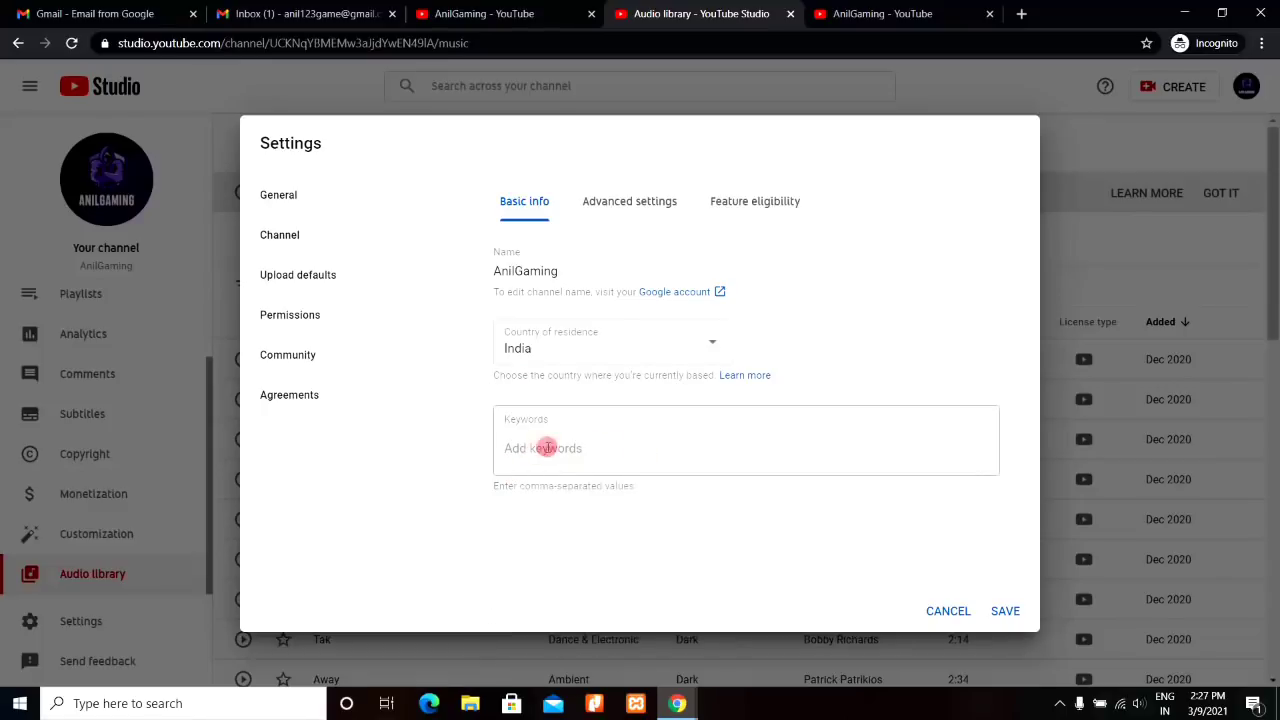
Step: Add the keywords anilgaming, anil and gaming, then clear them all, leaving keywords empty
click(527, 445)
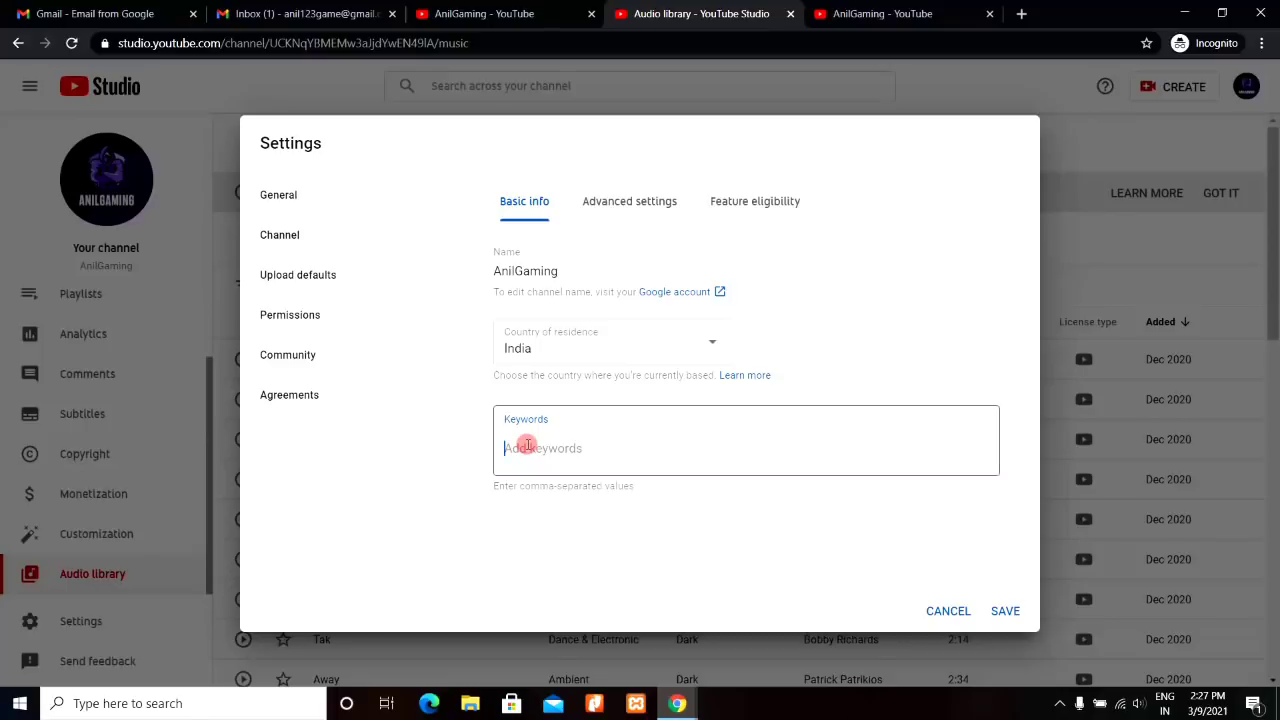
text(anilg)
text(mi)
key(BackSpace)
key(BackSpace)
text(gaming)
key(Return)
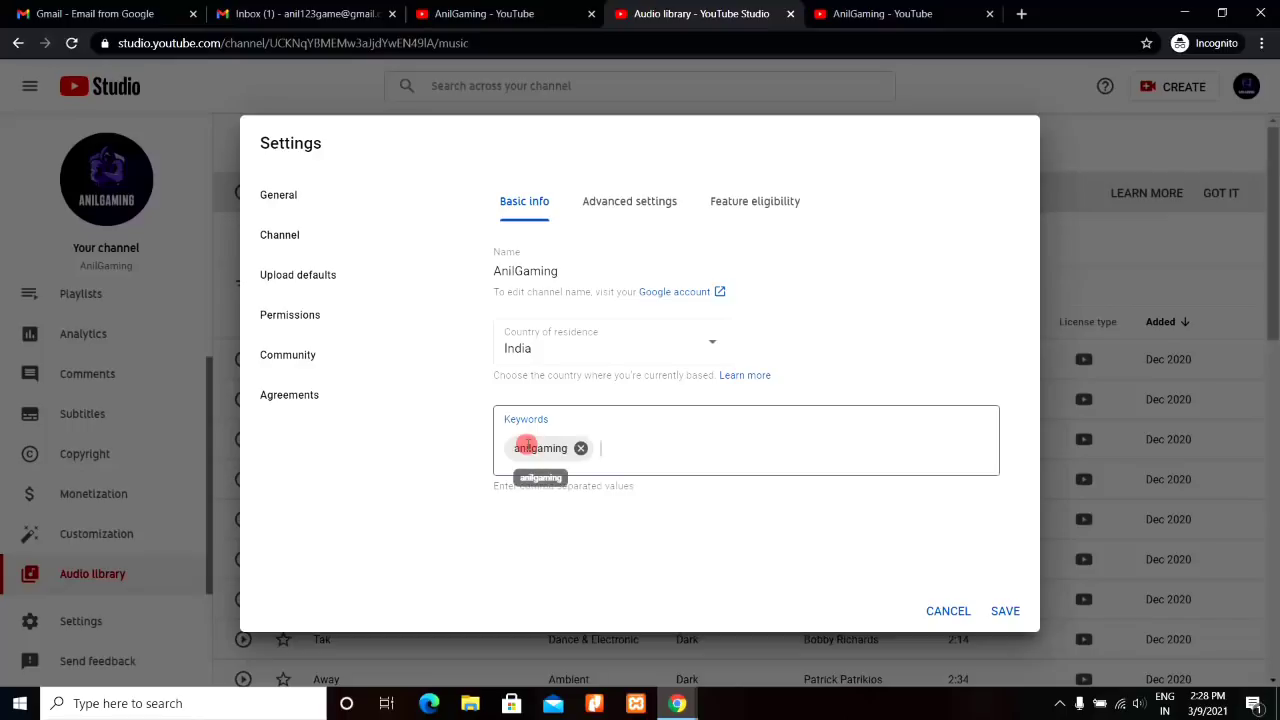
text(anil)
key(Return)
text(gsami)
key(BackSpace)
key(BackSpace)
key(BackSpace)
text(a)
key(BackSpace)
key(BackSpace)
text(aming)
click(970, 455)
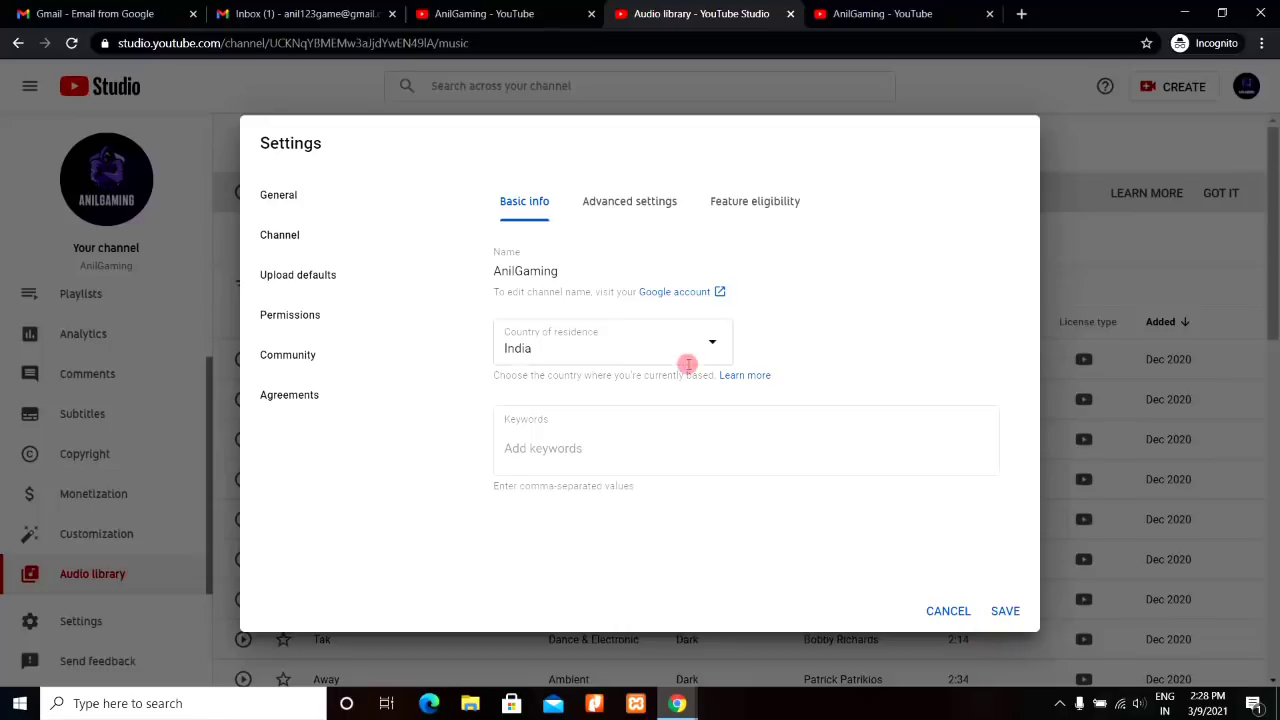
Step: In Advanced settings, toggle the subscriber count display off and back on, then view Feature eligibility
click(632, 195)
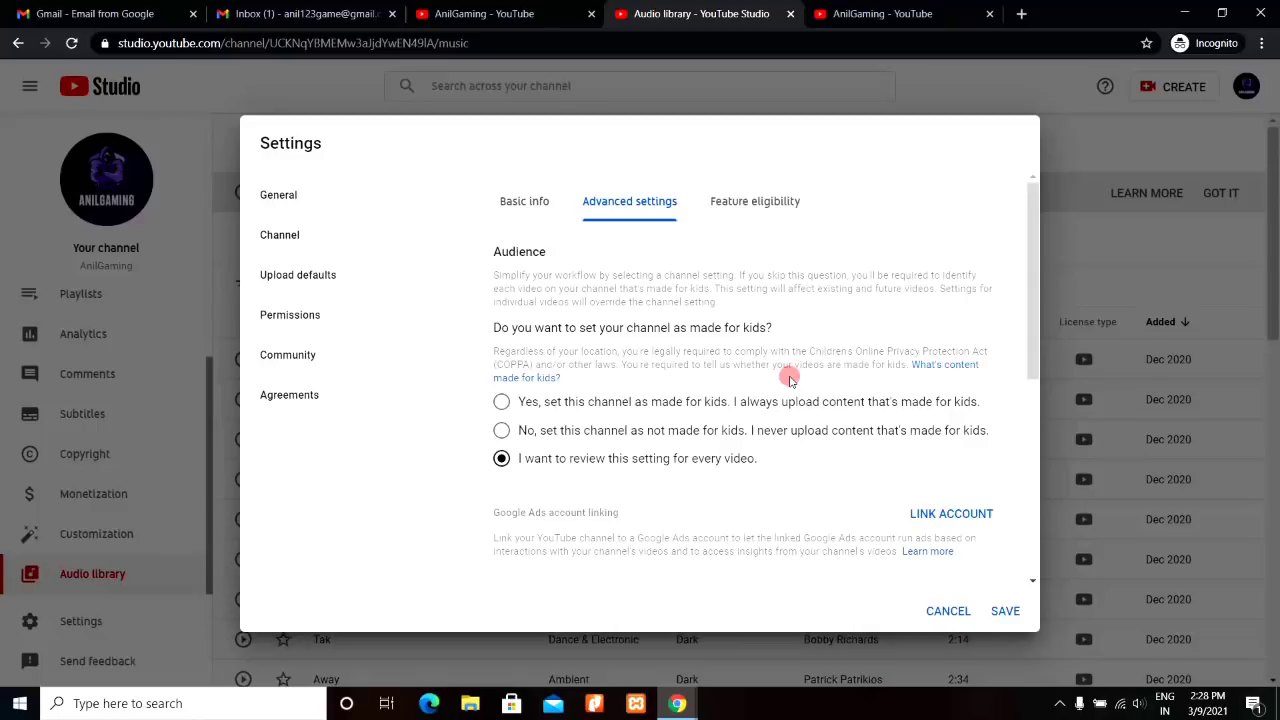
drag(1026, 317, 1034, 343)
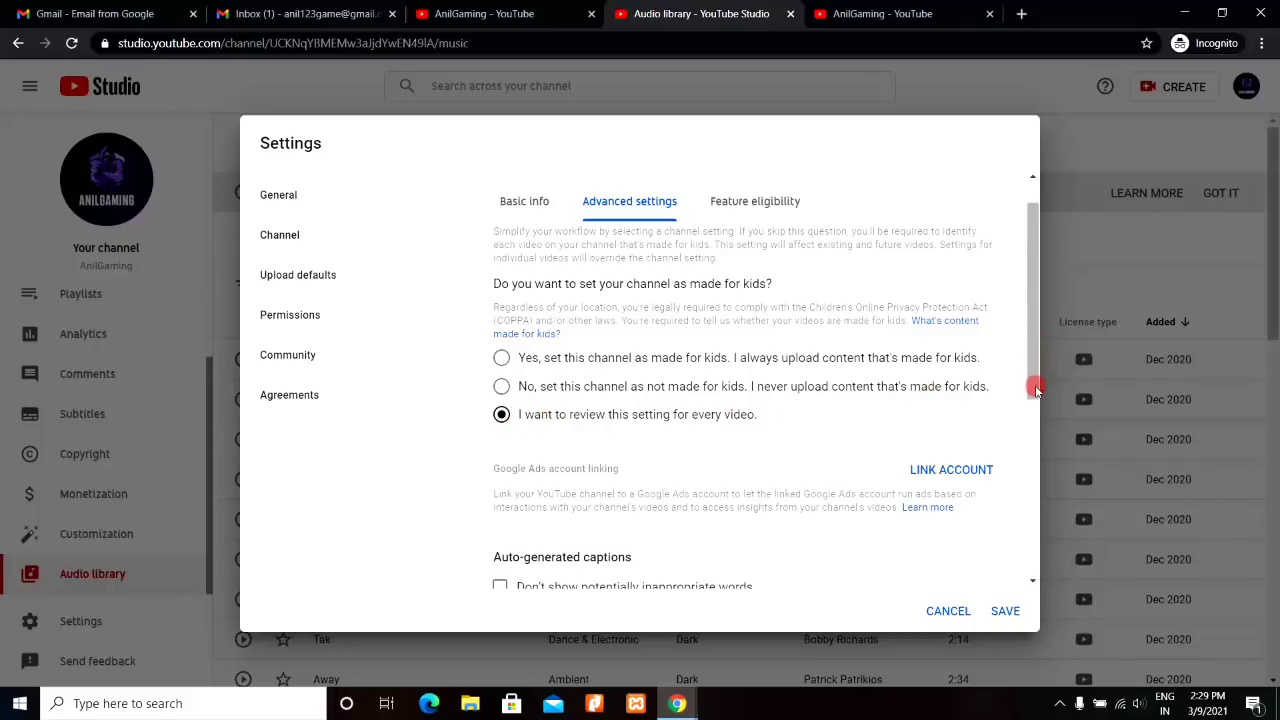
drag(1036, 391, 1046, 490)
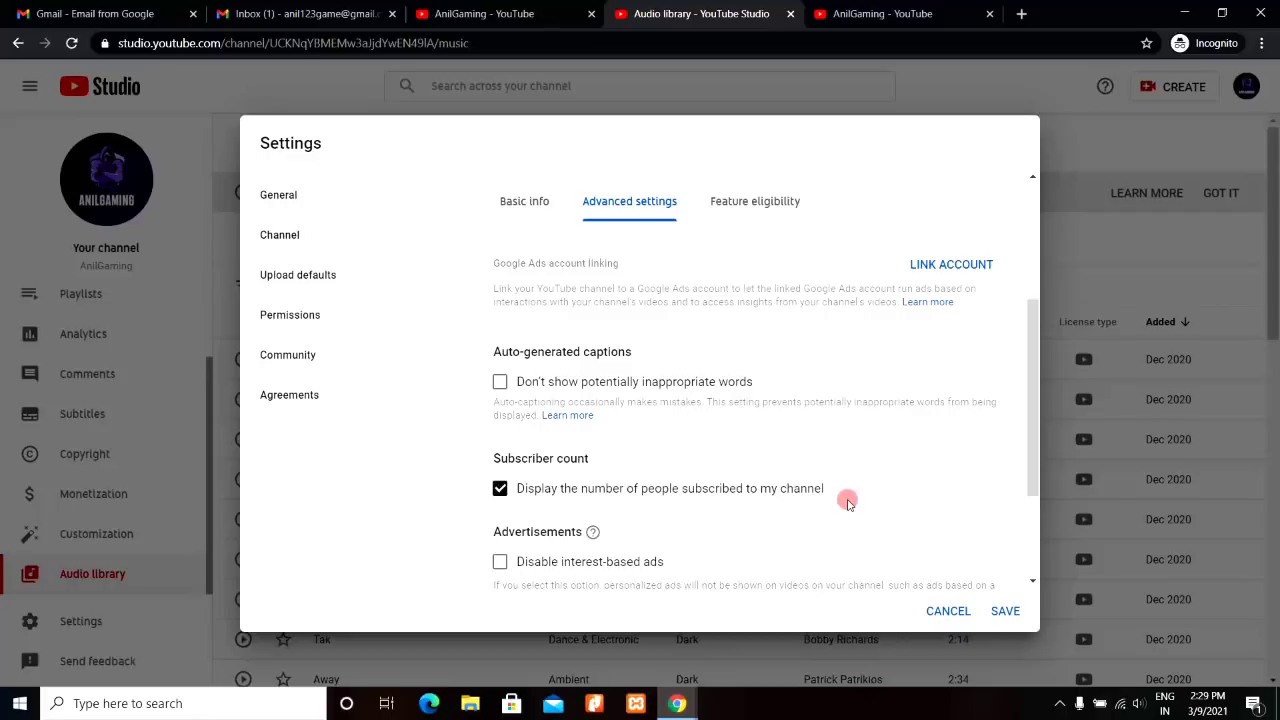
click(500, 490)
click(500, 490)
drag(1032, 453, 1031, 523)
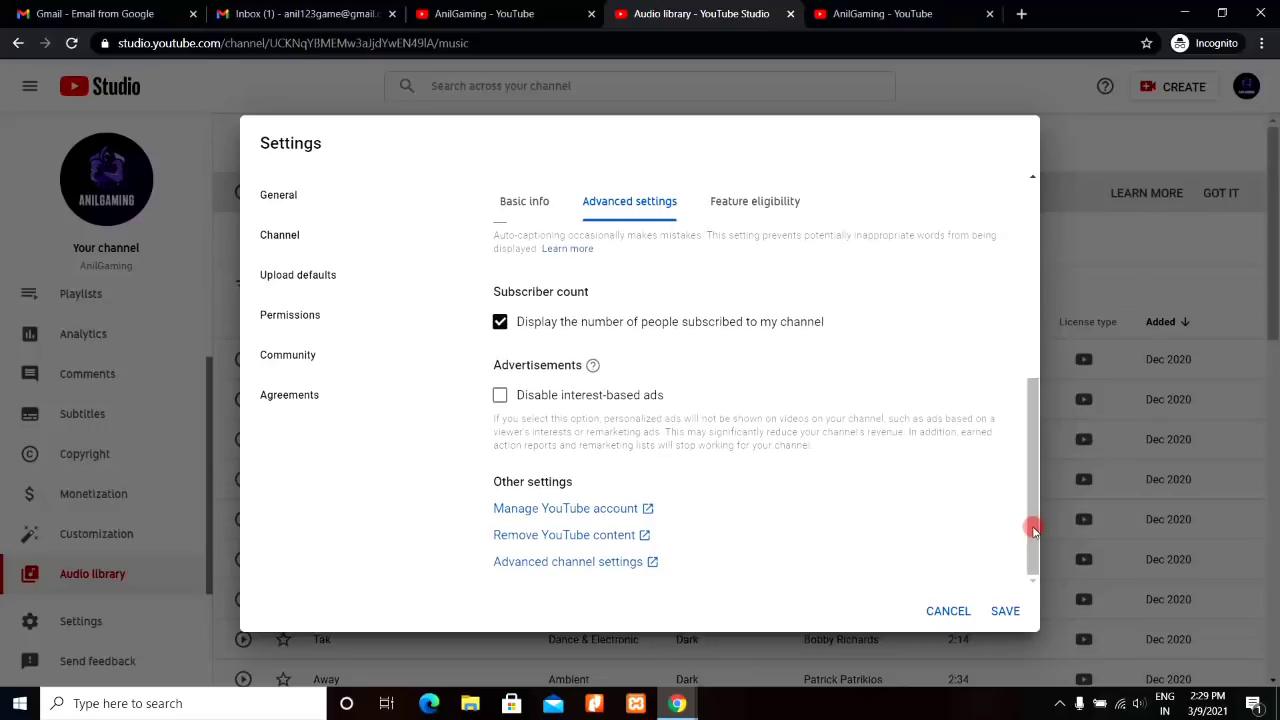
click(737, 212)
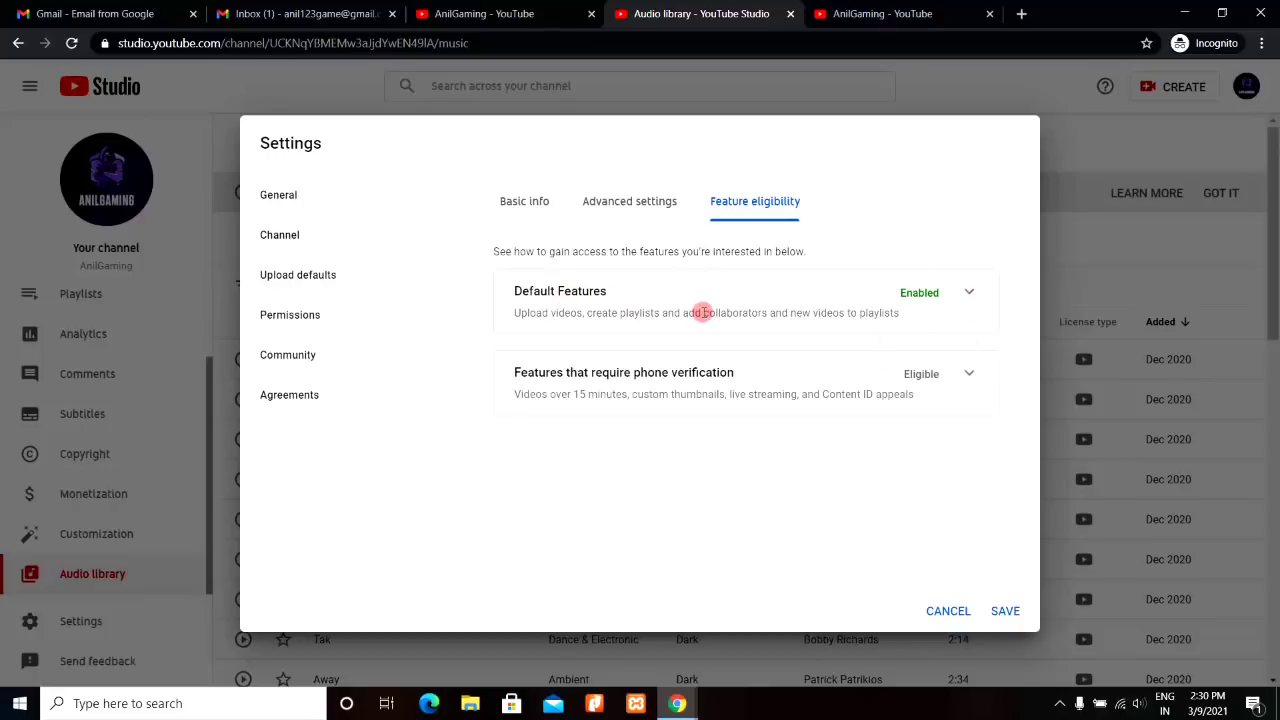
Step: Expand Default Features and the phone-verification features to confirm long videos, custom thumbnails and live streaming are Eligible
click(969, 291)
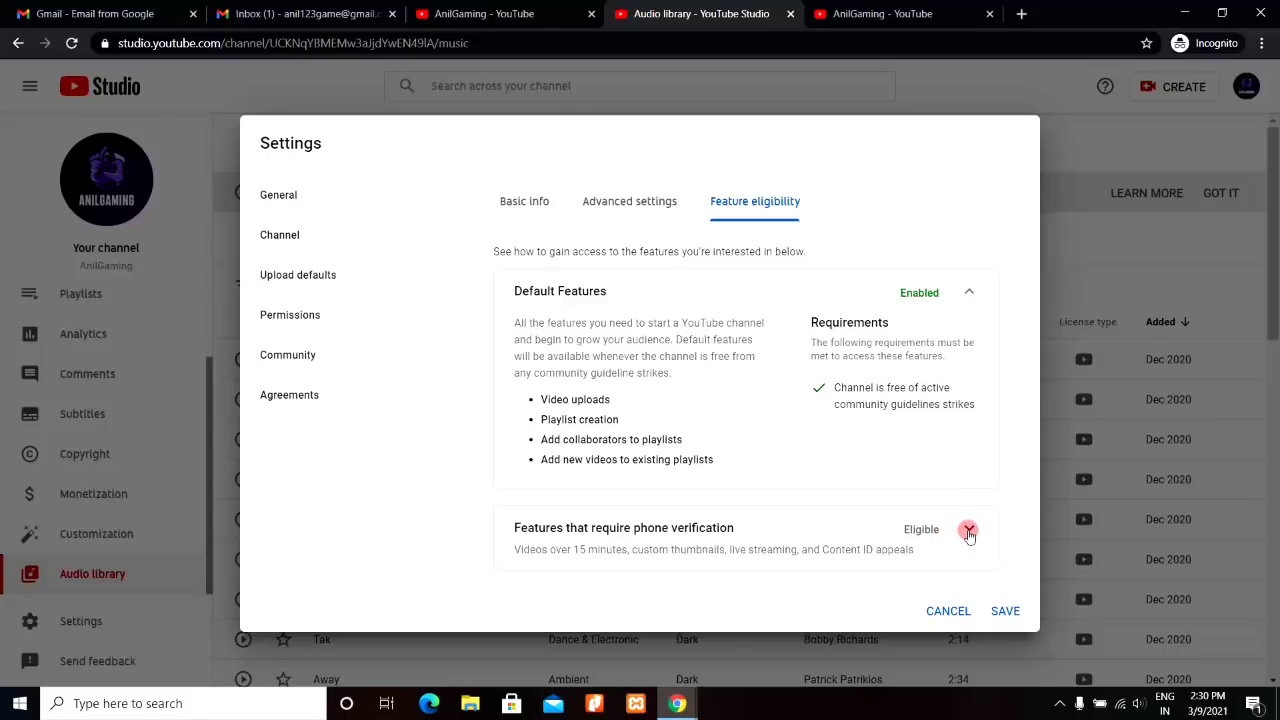
click(968, 533)
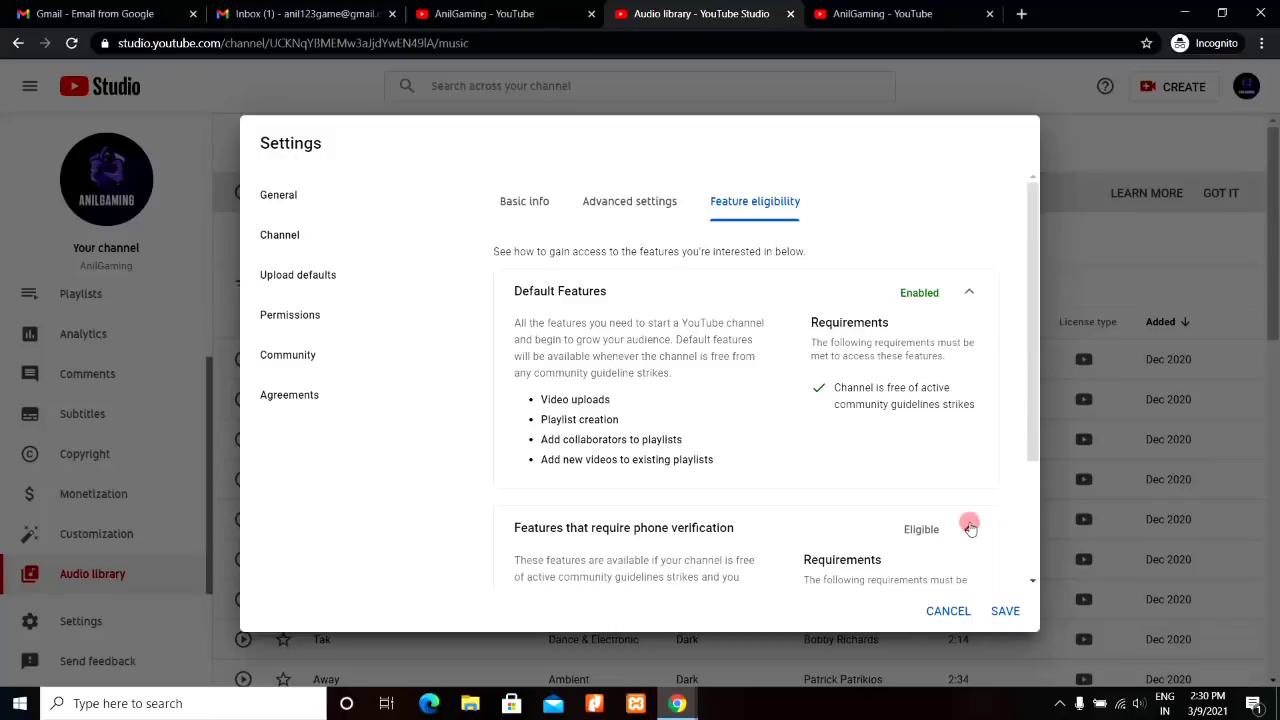
drag(1034, 440, 1034, 566)
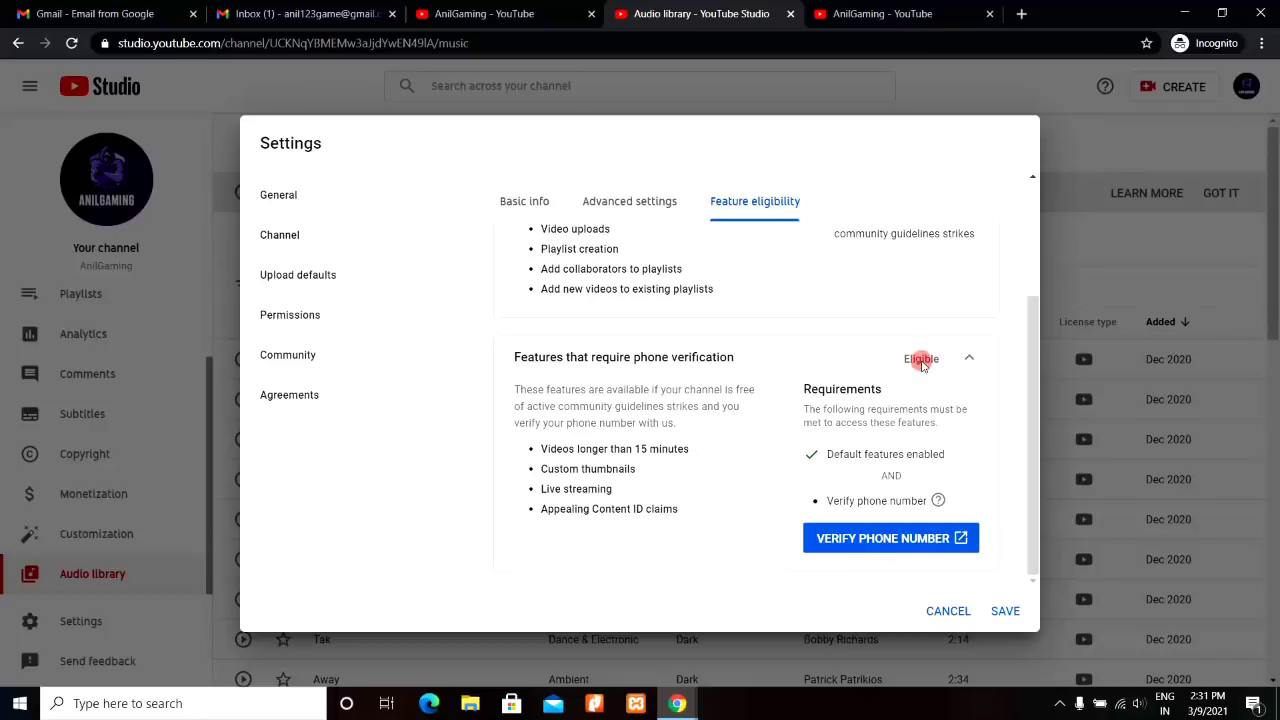
drag(1032, 397, 1033, 297)
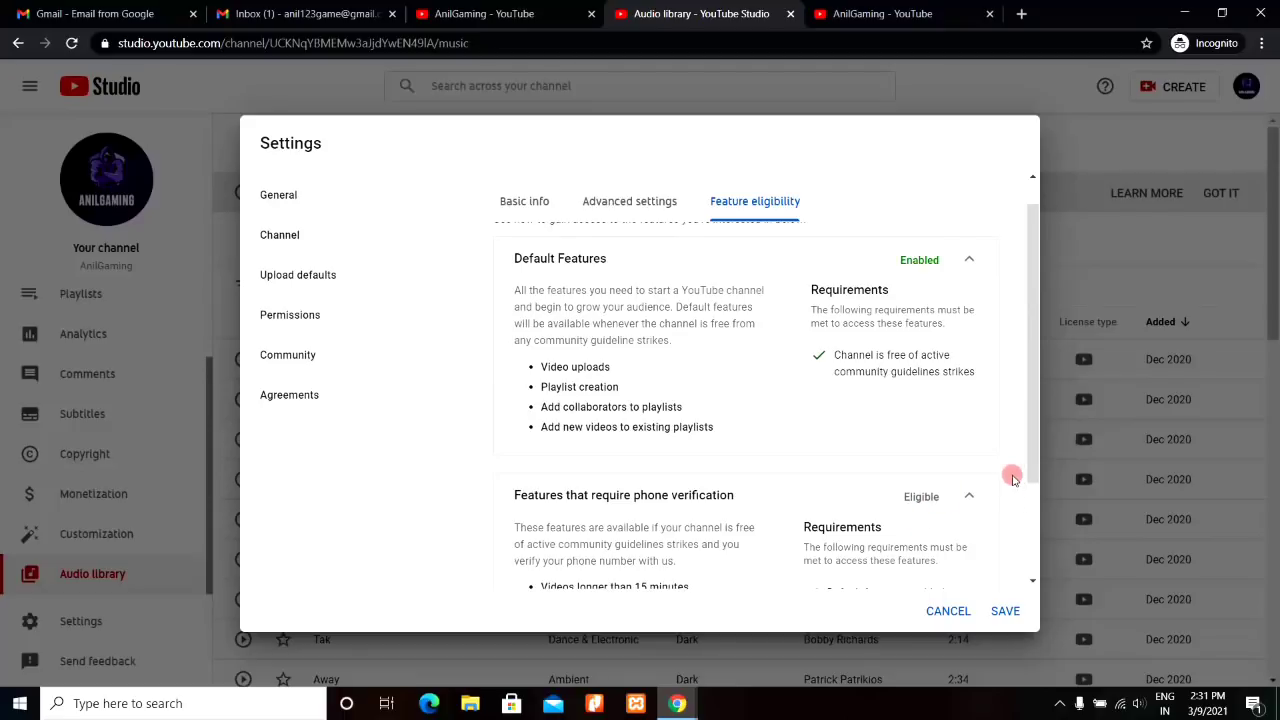
drag(1034, 460, 1043, 571)
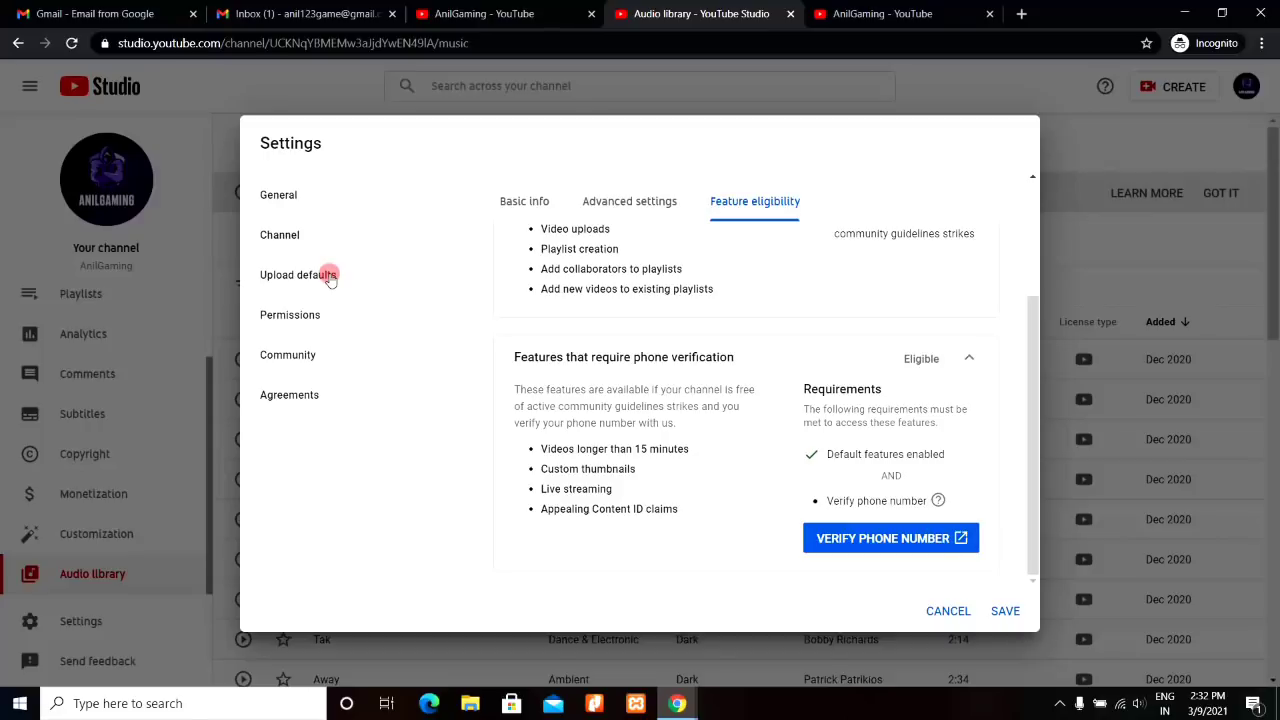
Step: Open Upload defaults and inspect the empty description and Visibility dropdown without choosing anything
click(331, 280)
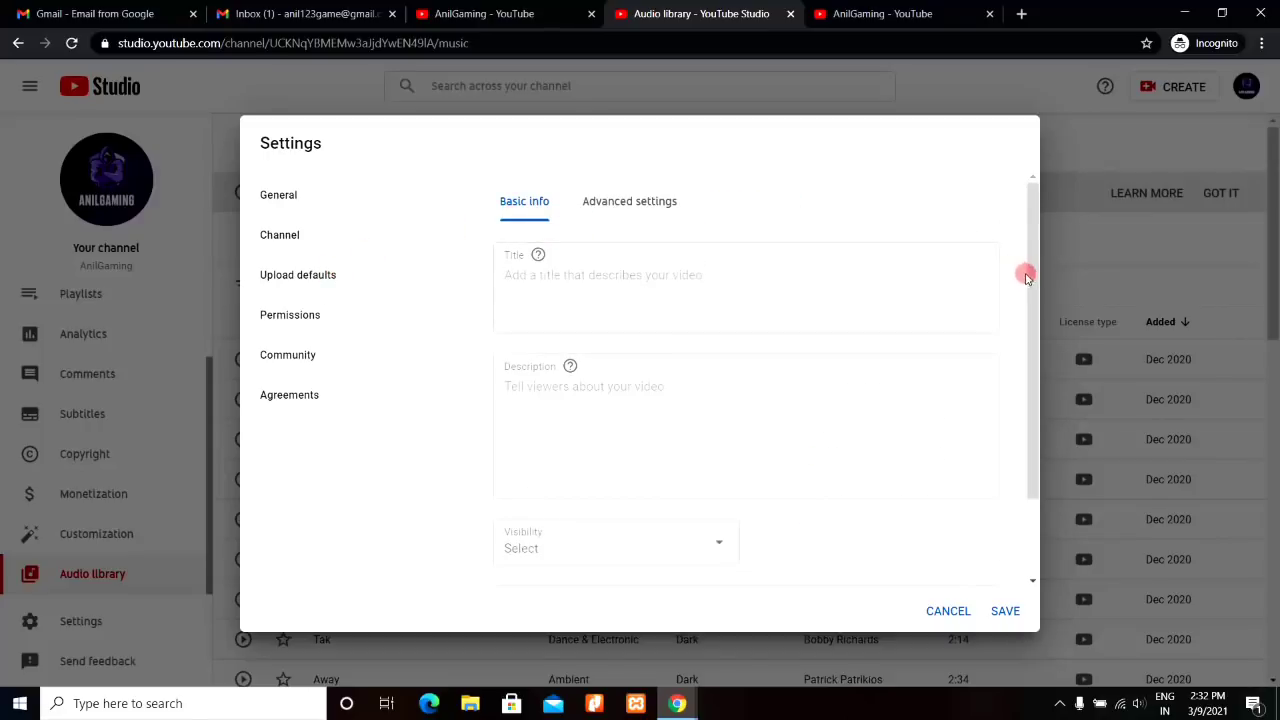
drag(1029, 278, 1029, 302)
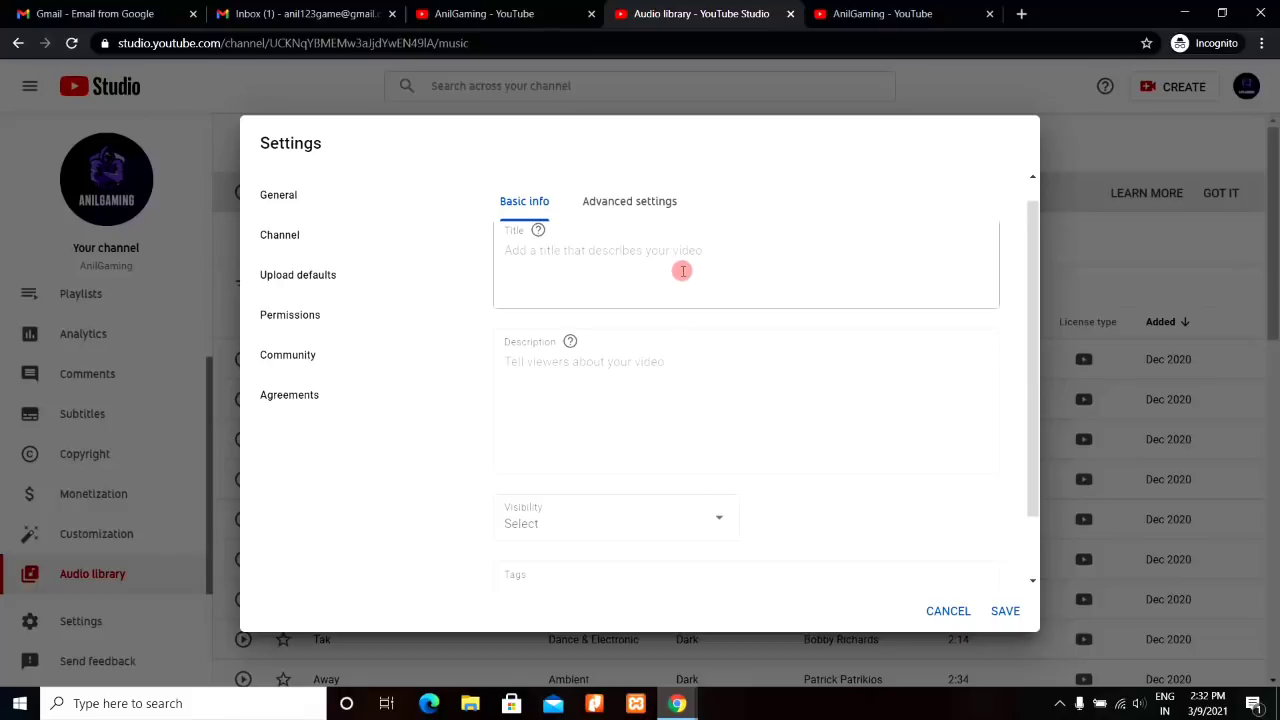
click(597, 389)
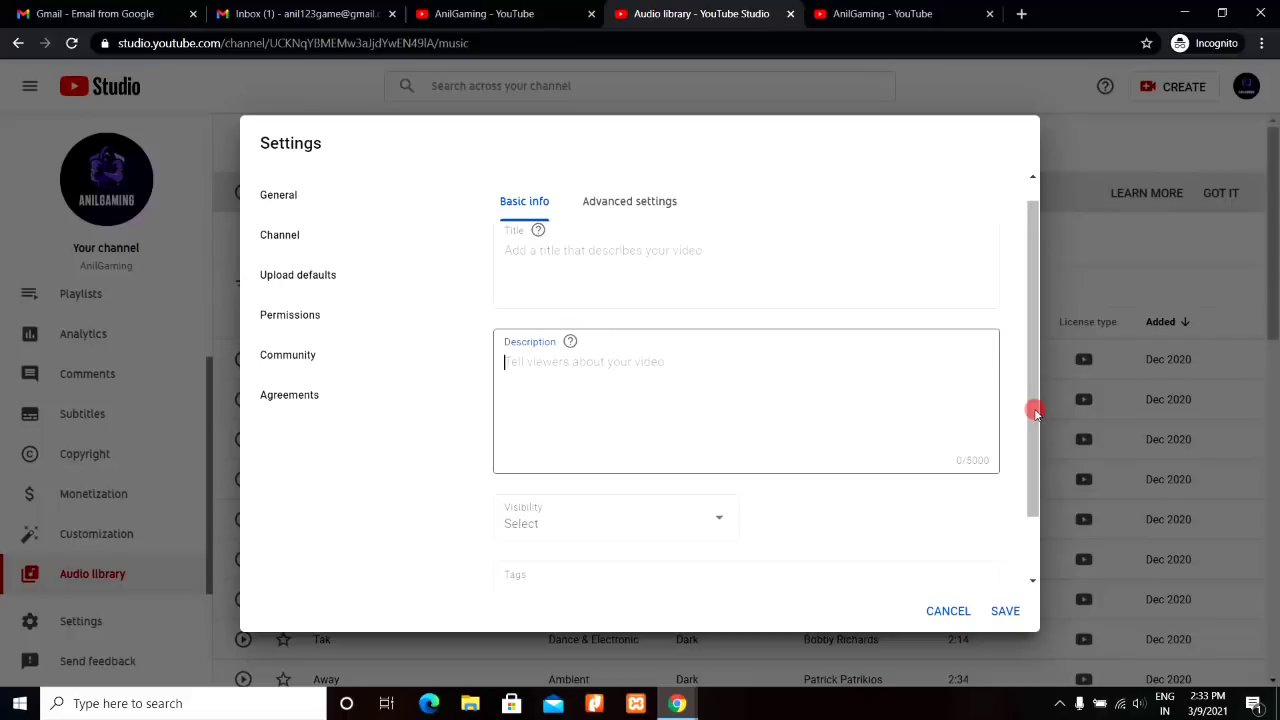
drag(1037, 403, 1036, 497)
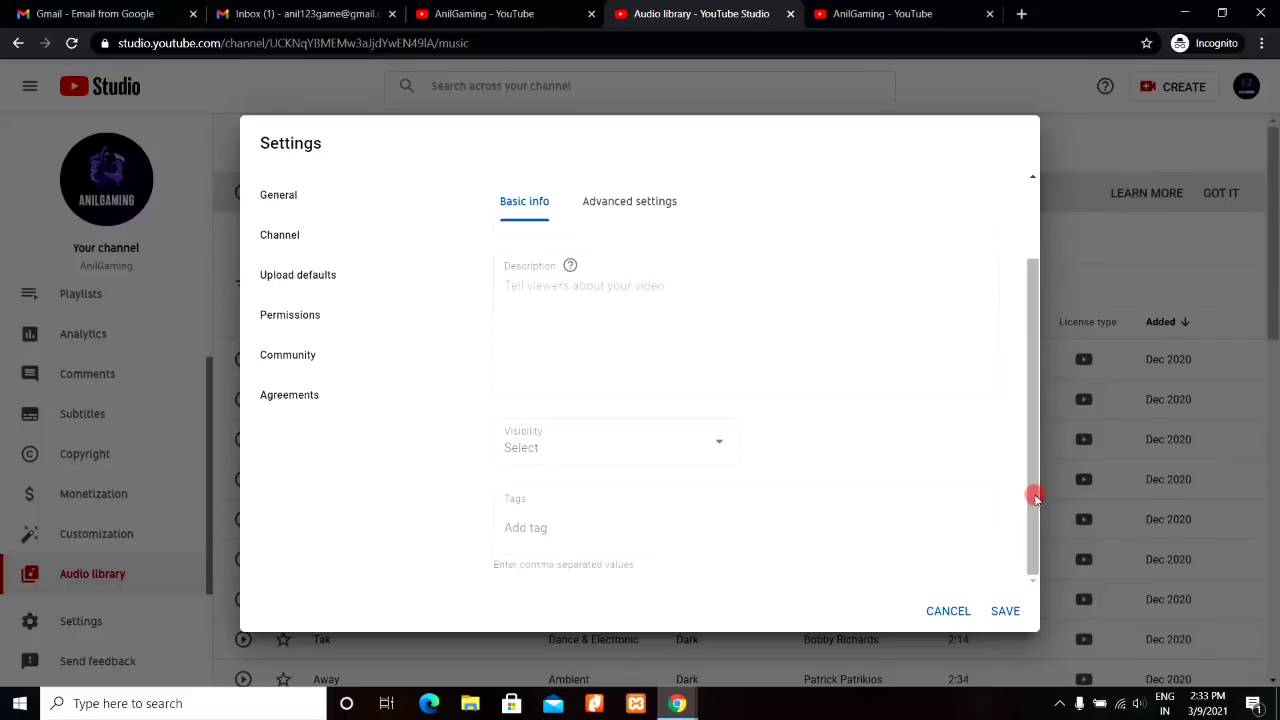
click(708, 453)
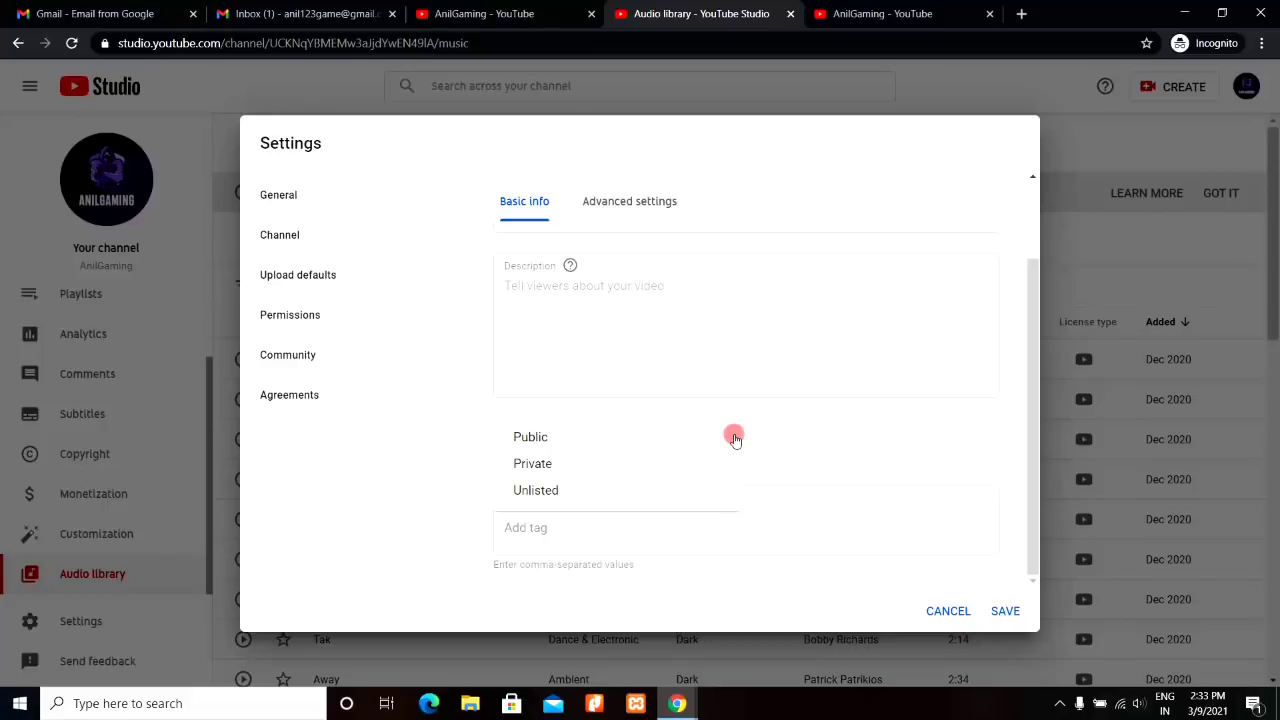
click(855, 397)
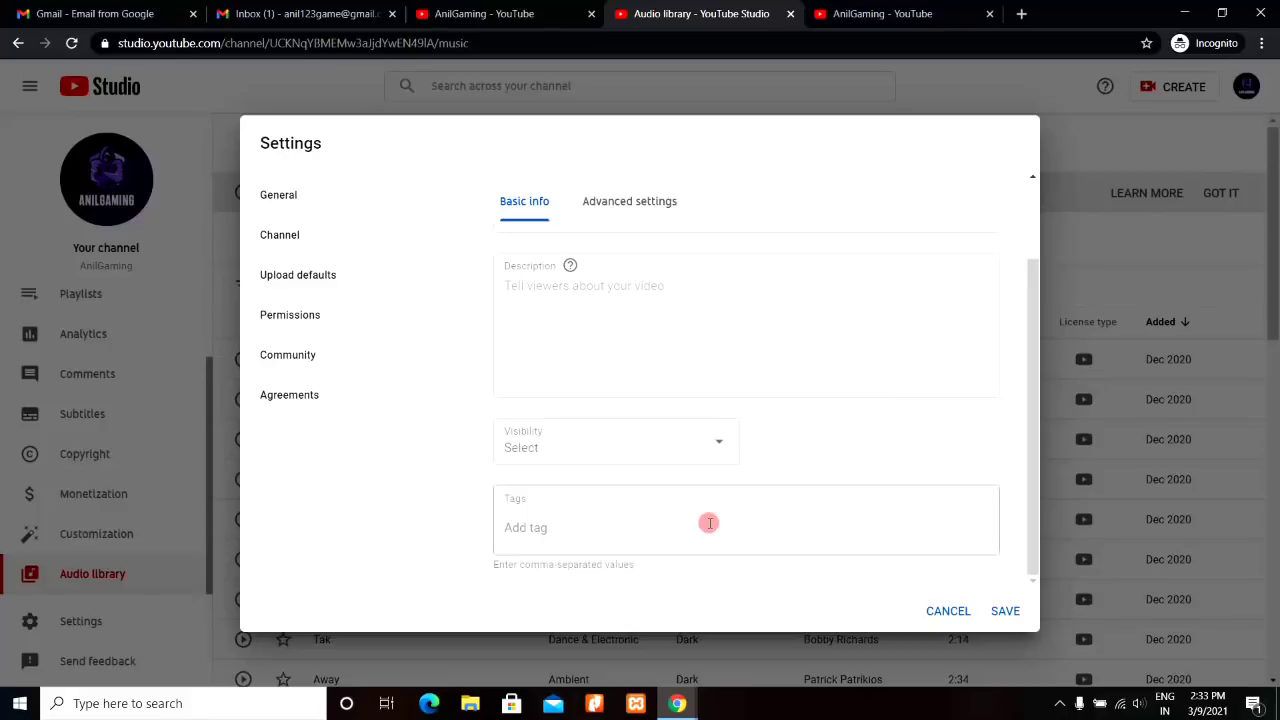
Step: Set the default upload license to Creative Commons - Attribution in Advanced settings
click(640, 200)
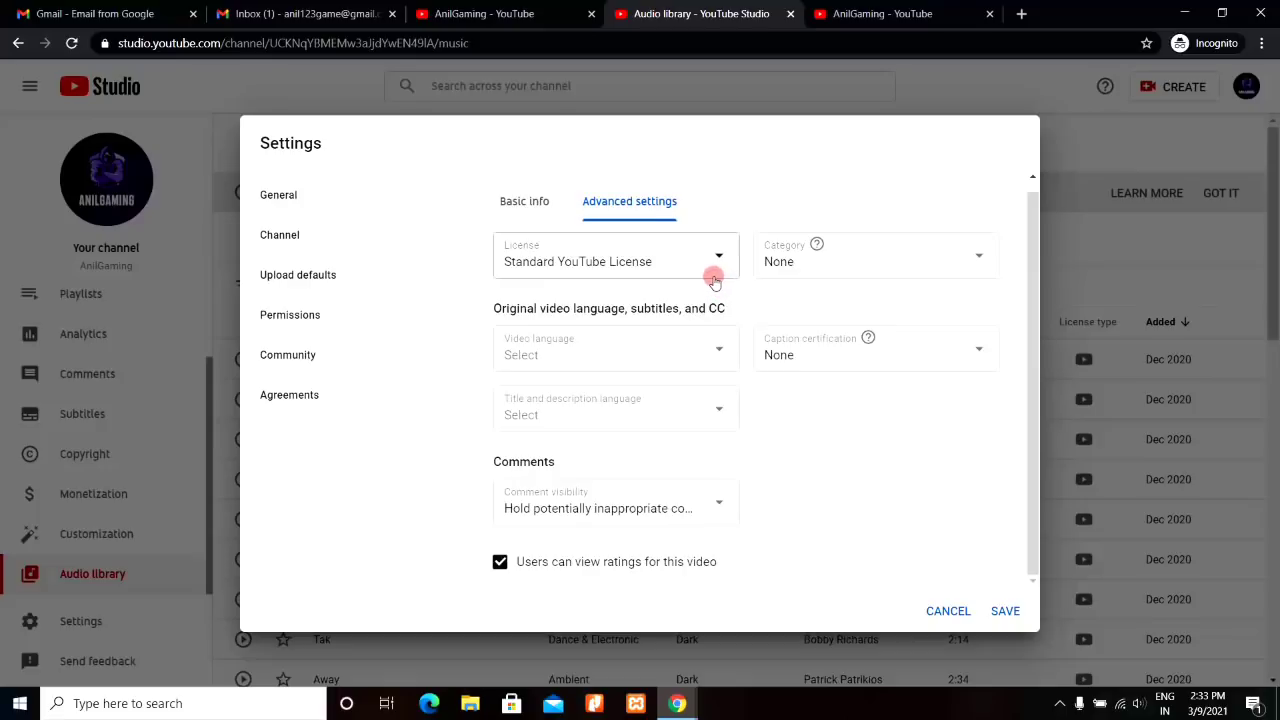
click(713, 260)
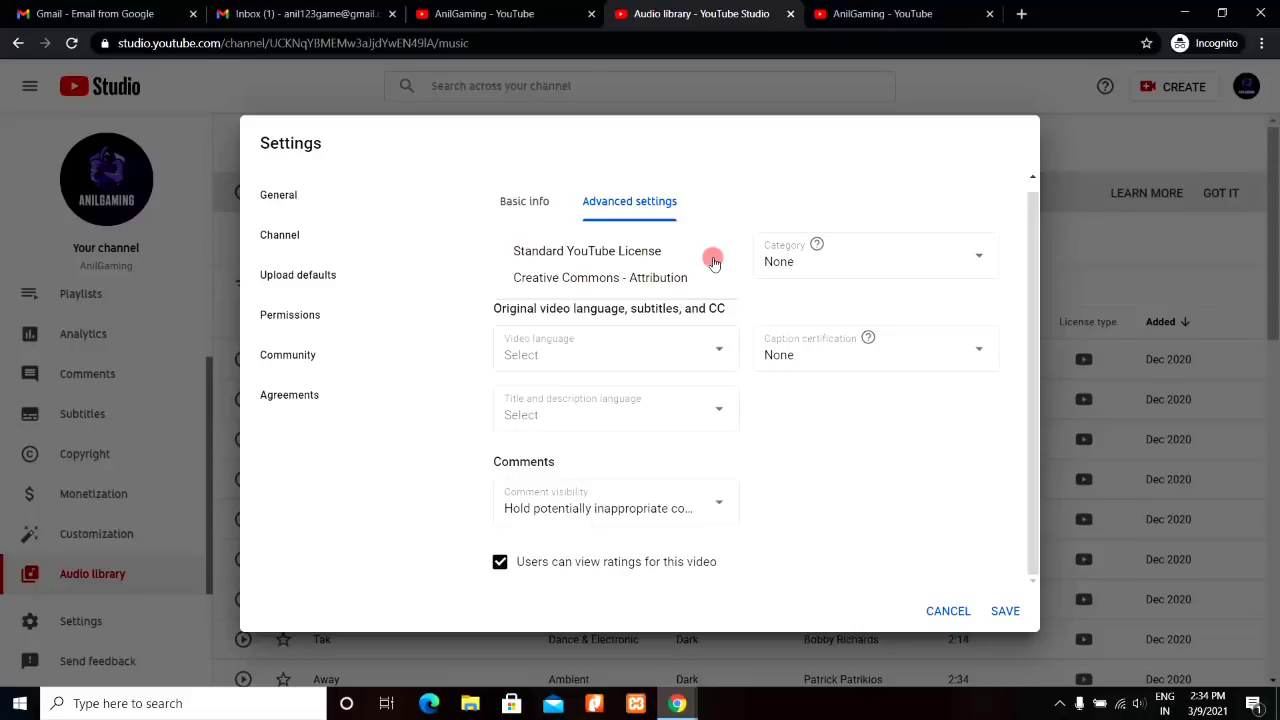
click(697, 283)
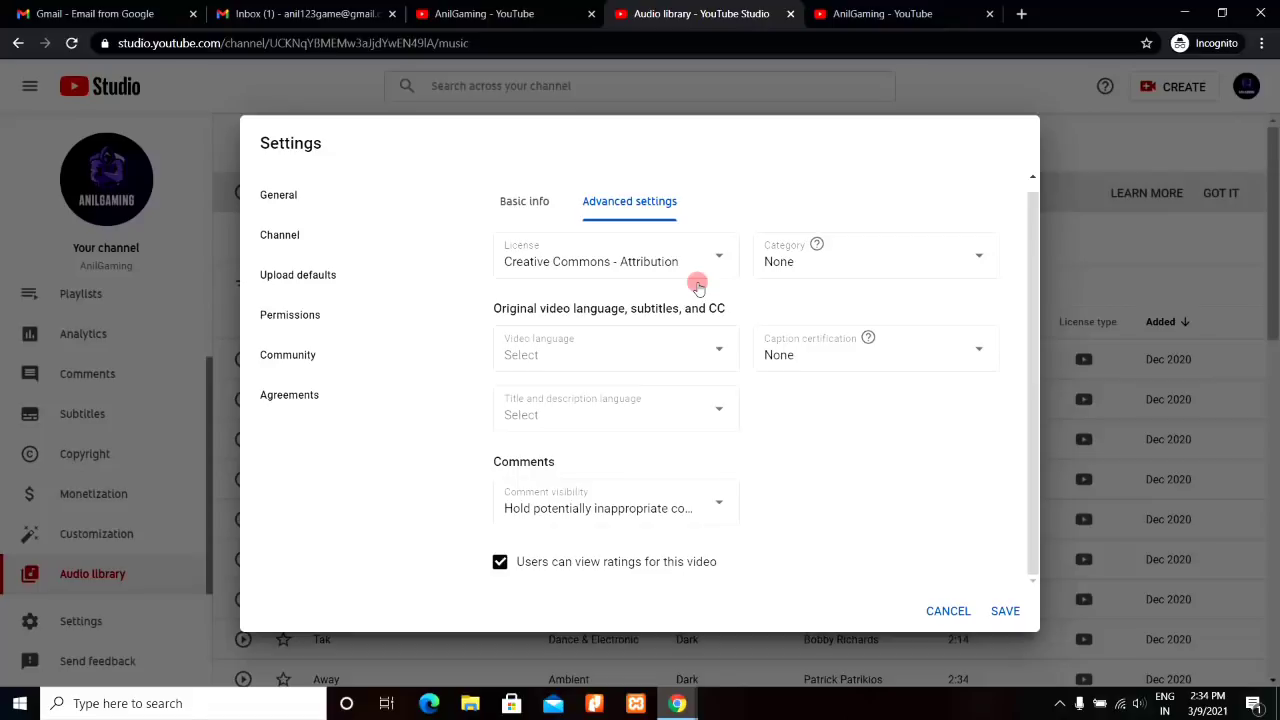
Step: Review category, language, caption certification and comment fields, keeping None and hold-for-review unchanged
click(831, 267)
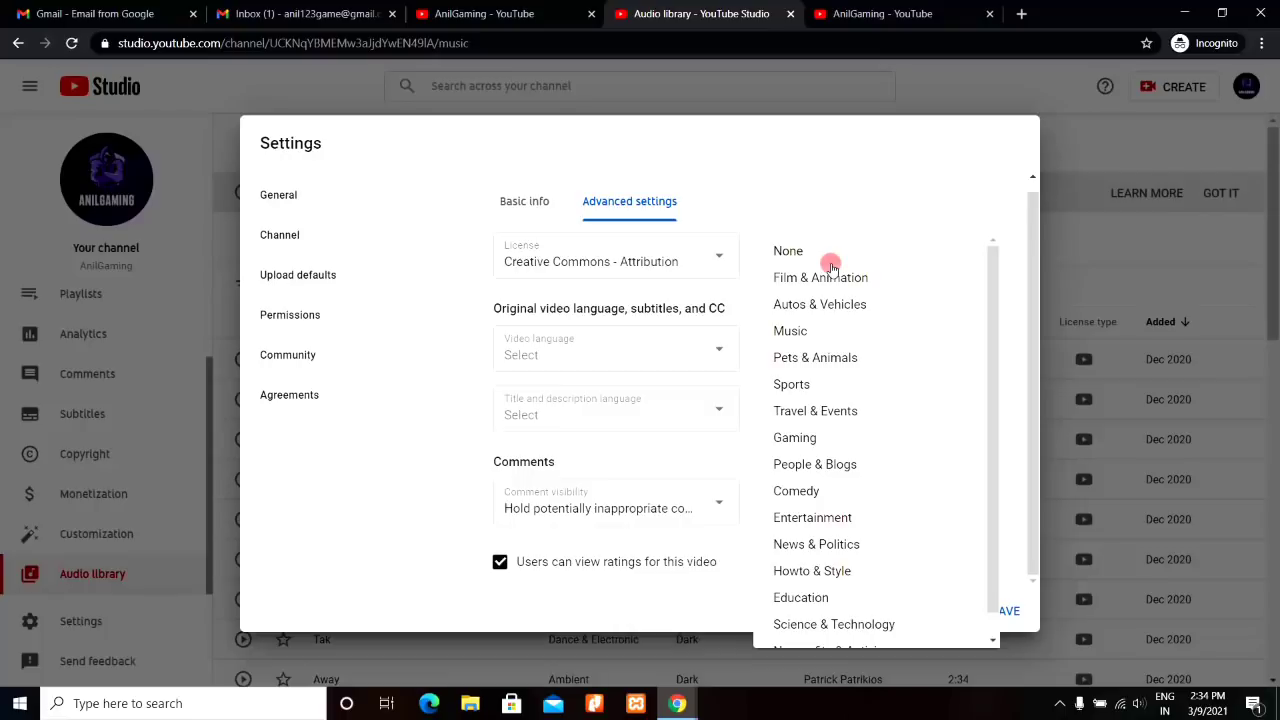
click(892, 190)
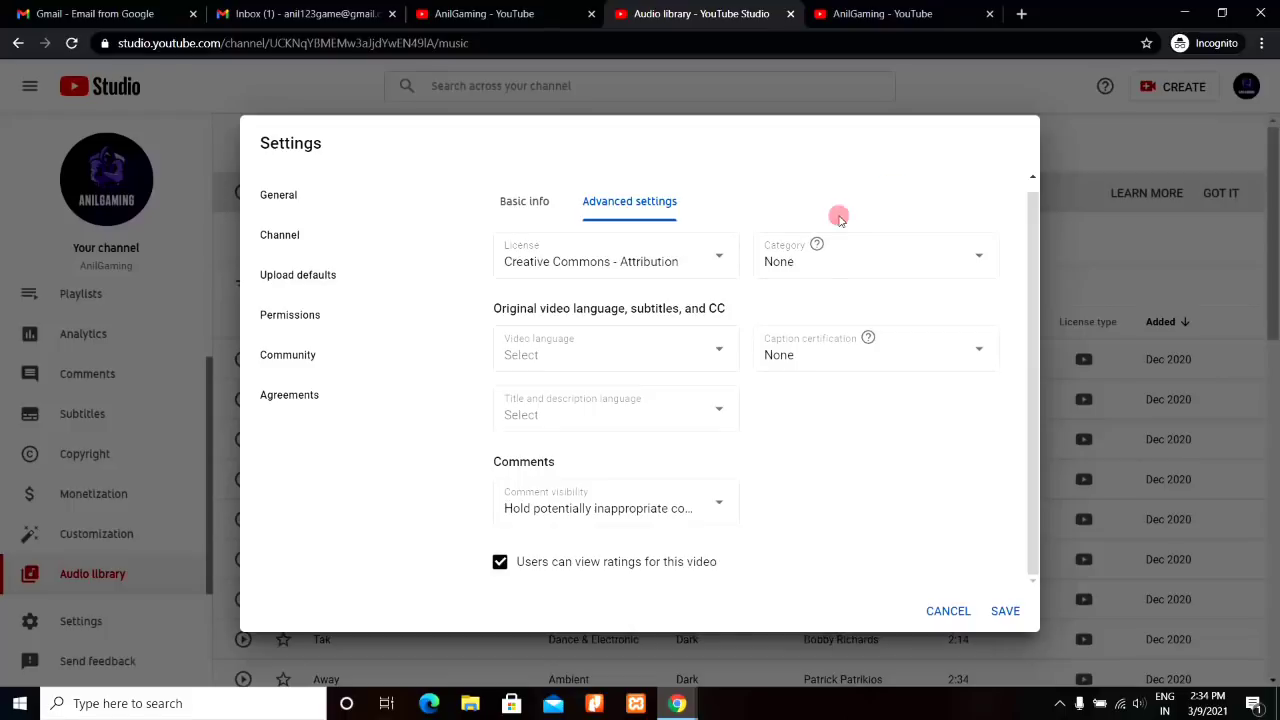
click(675, 348)
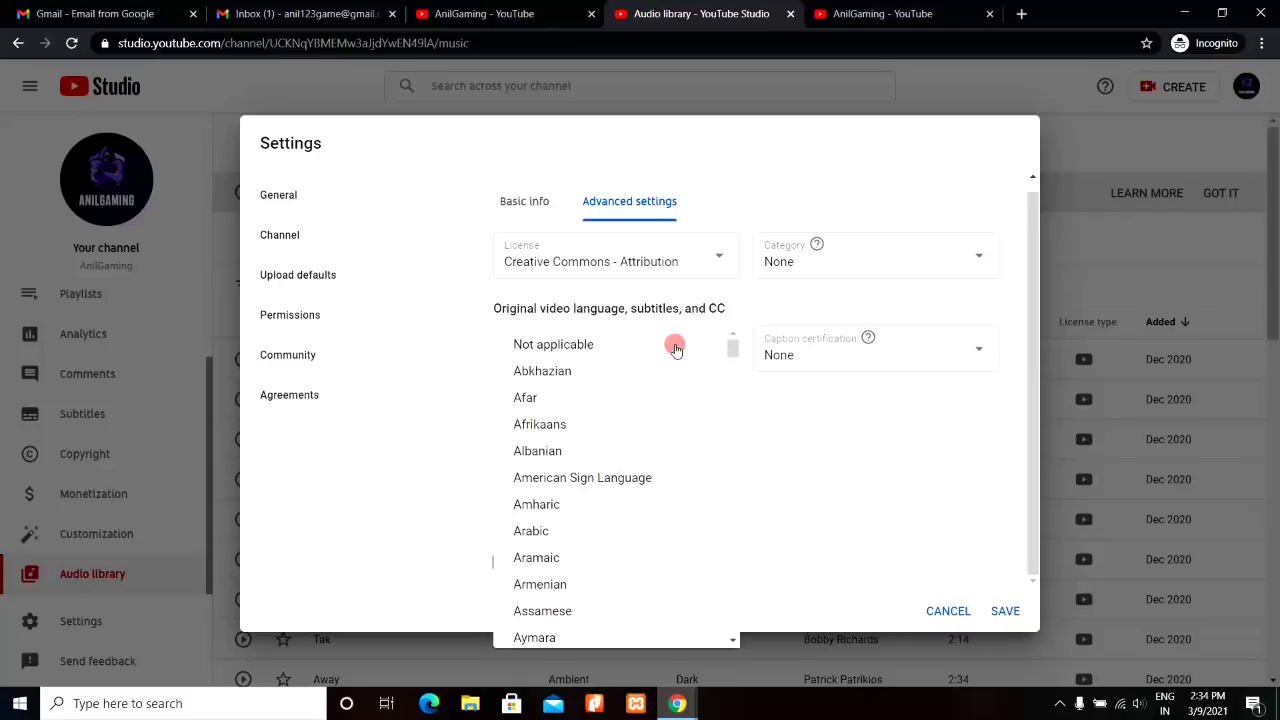
click(800, 400)
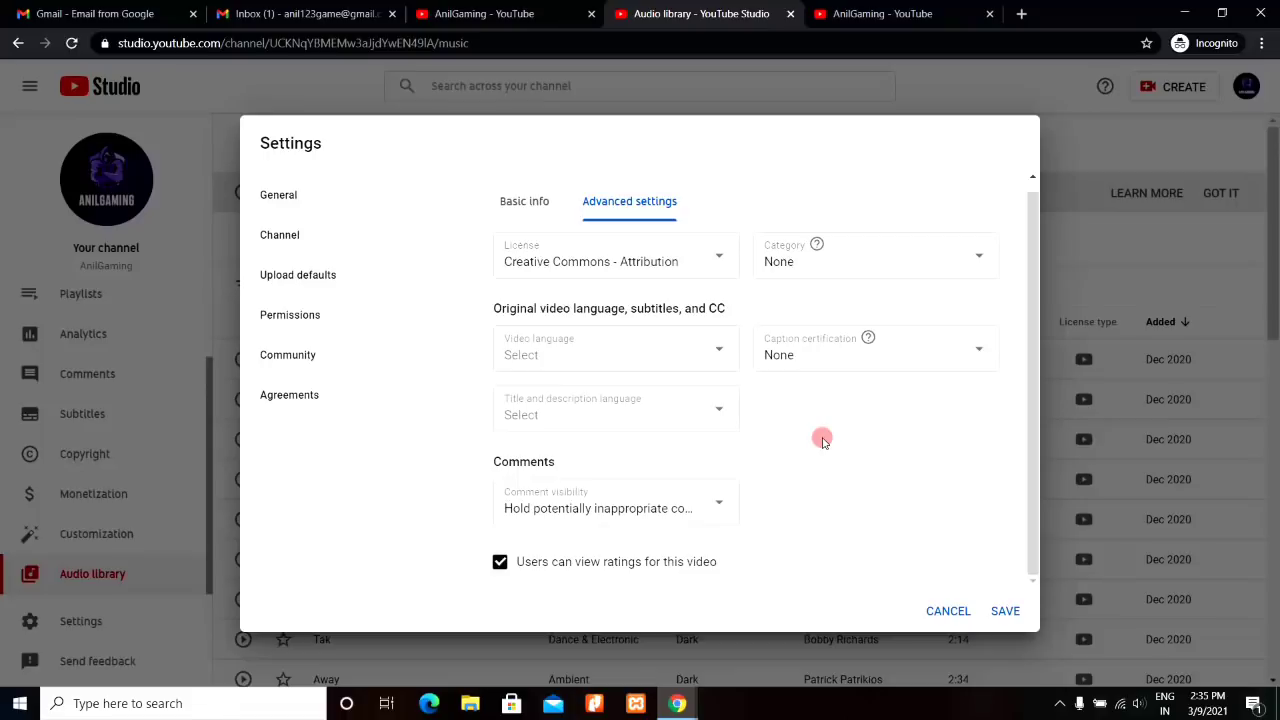
click(667, 412)
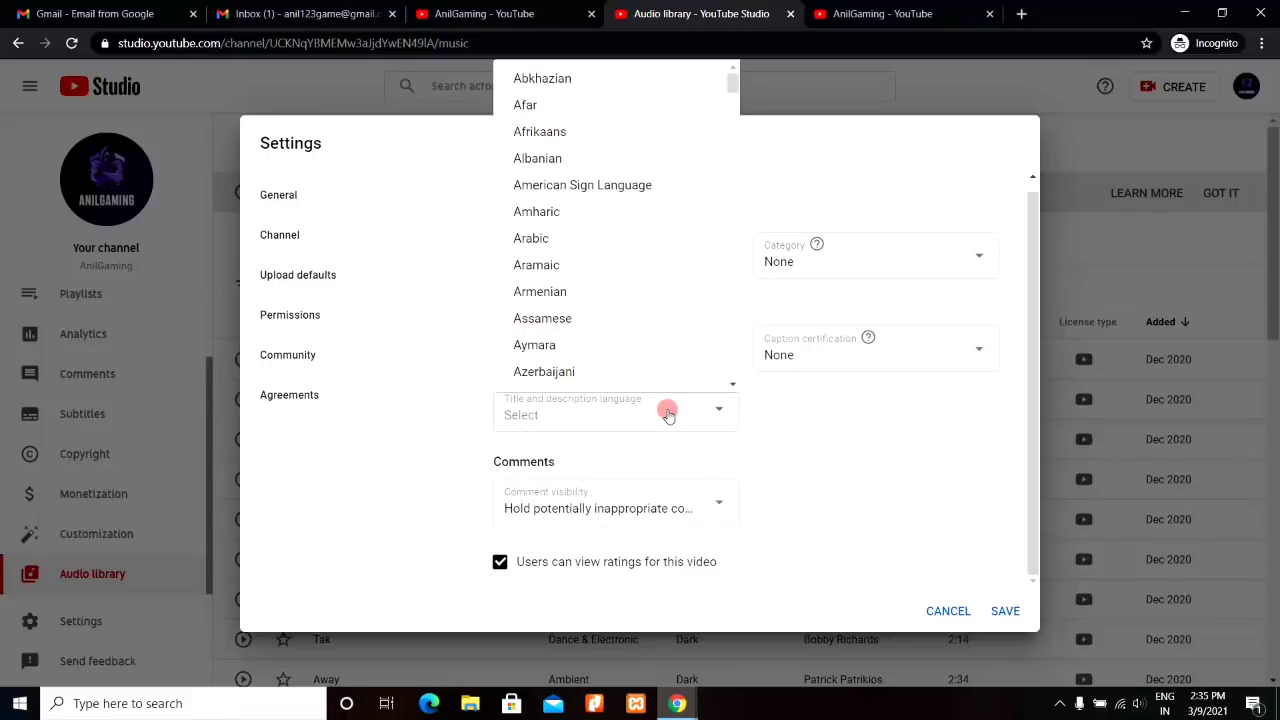
click(795, 408)
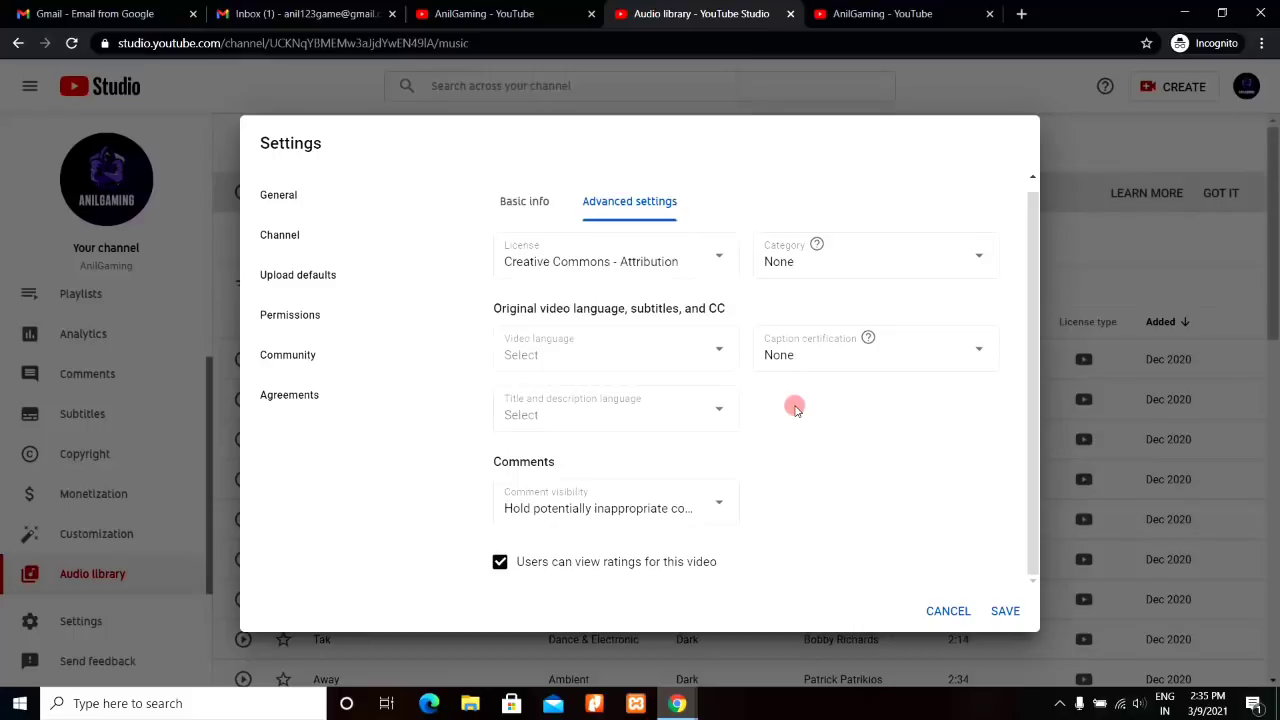
click(1034, 385)
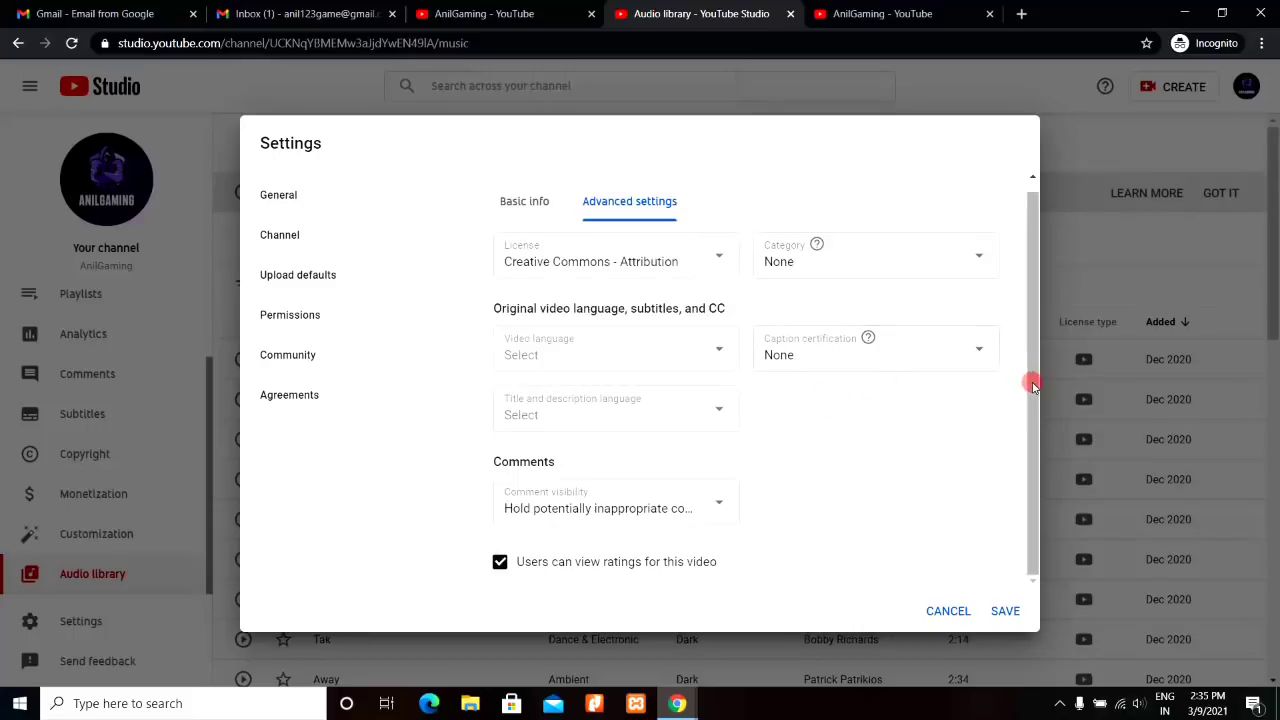
click(906, 362)
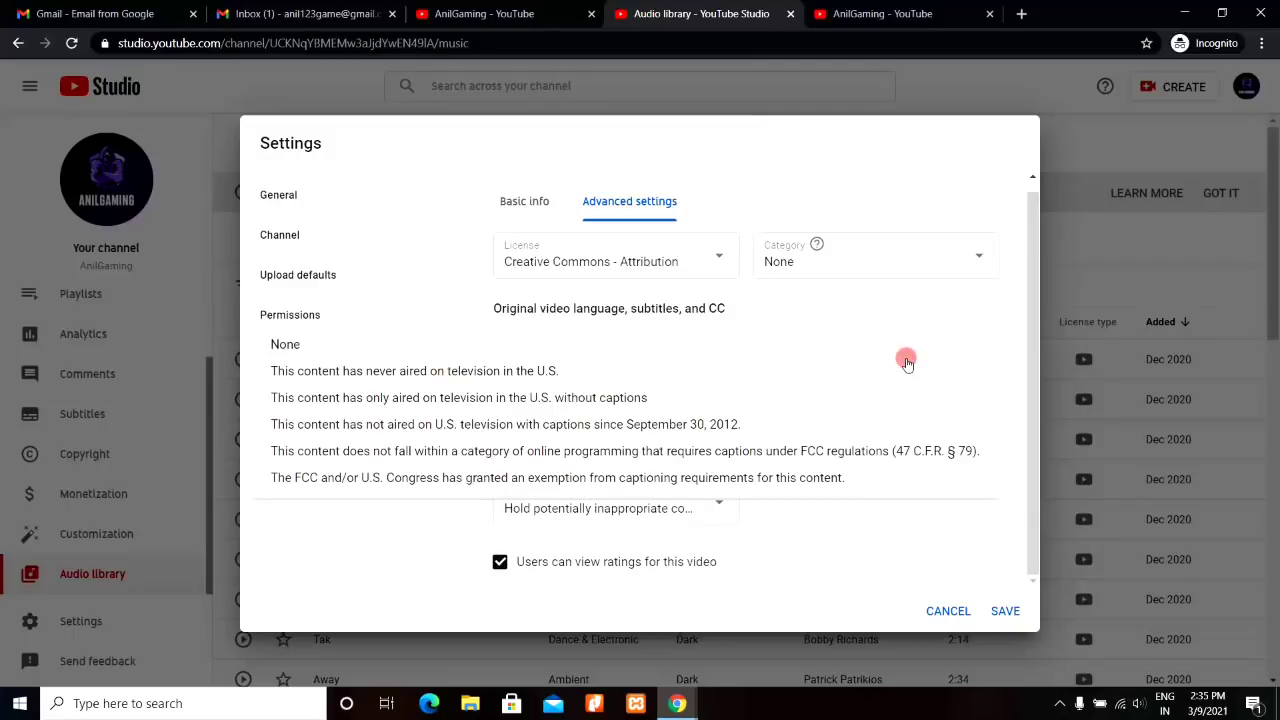
click(910, 356)
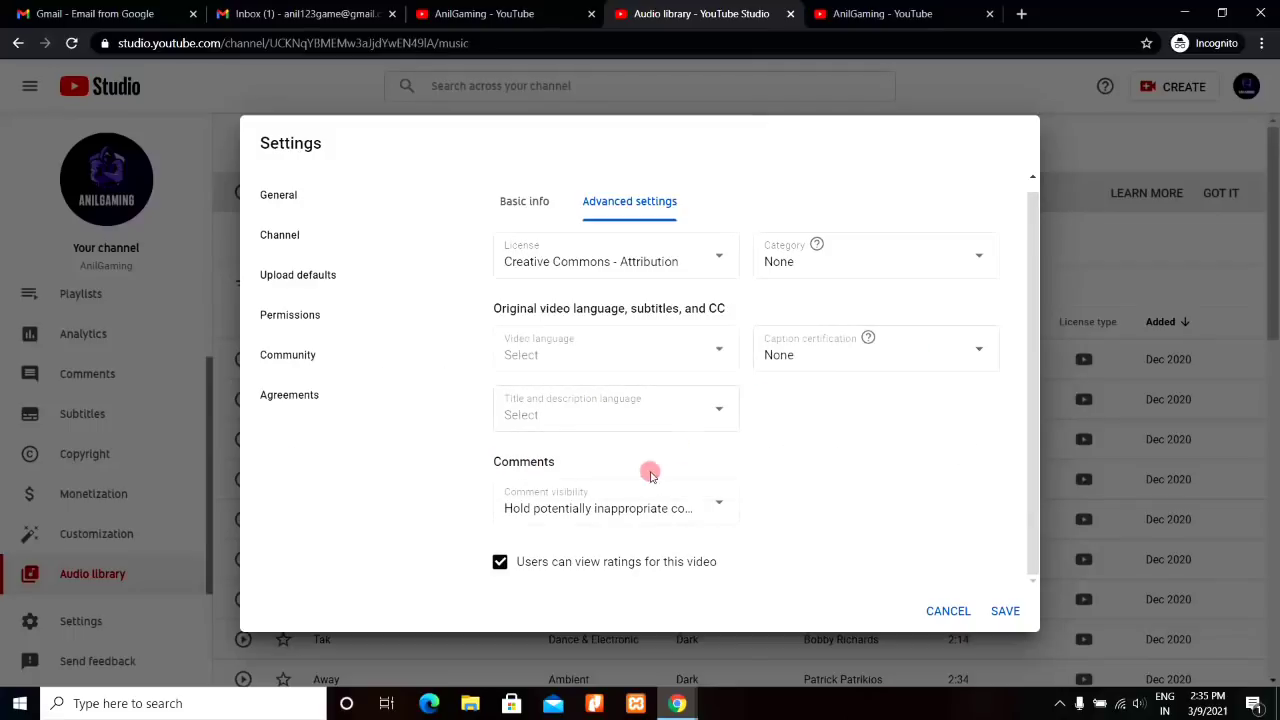
click(694, 501)
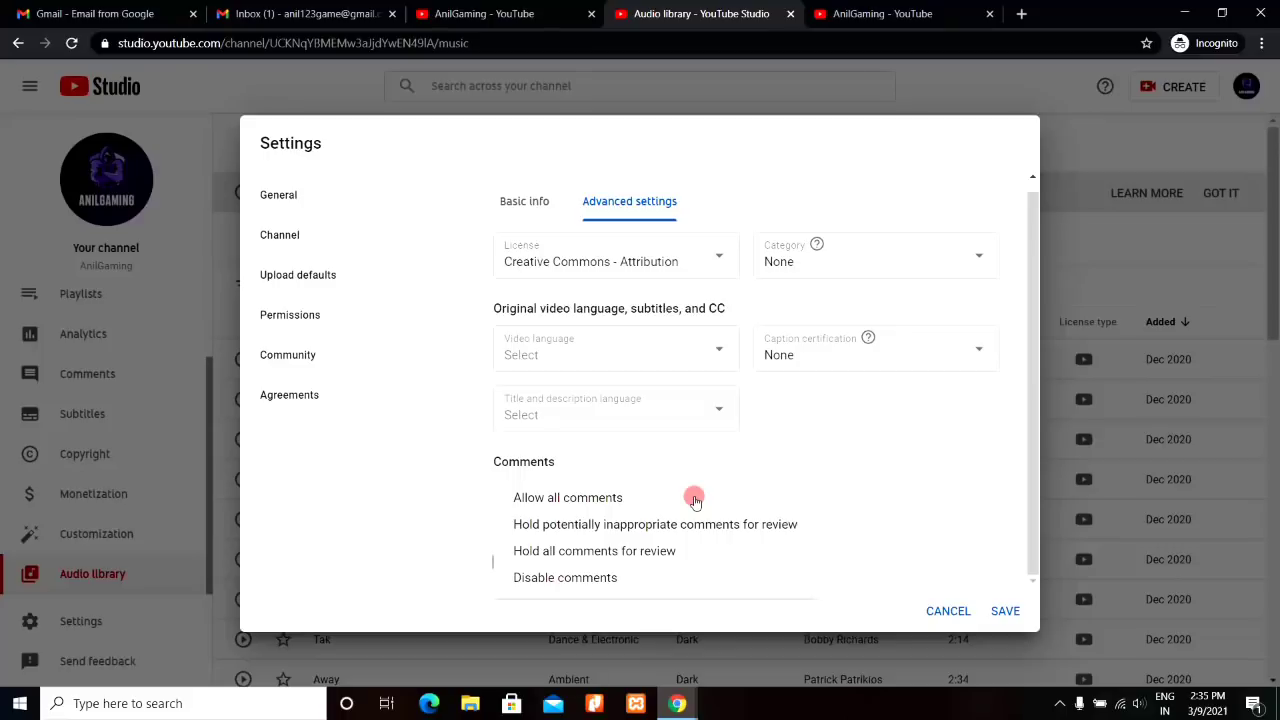
click(883, 452)
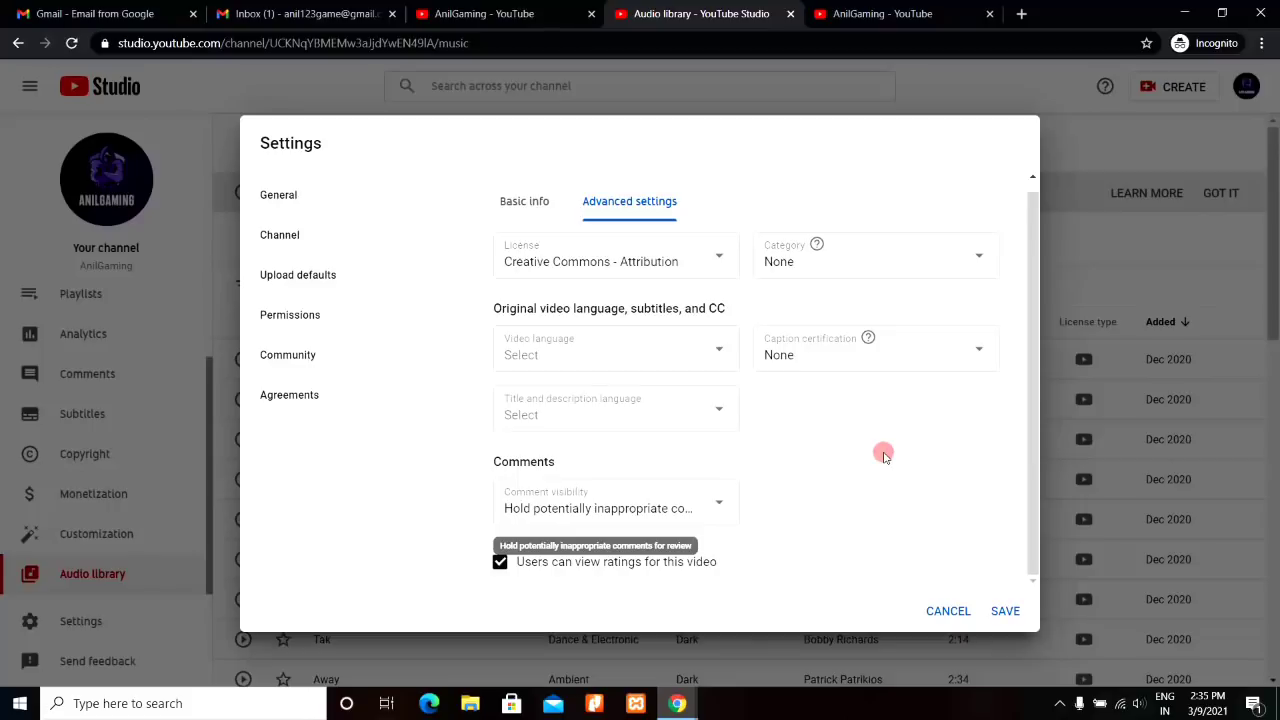
Step: Scroll back through the upload defaults and move to the Permissions settings
scroll(826, 476, up, 1)
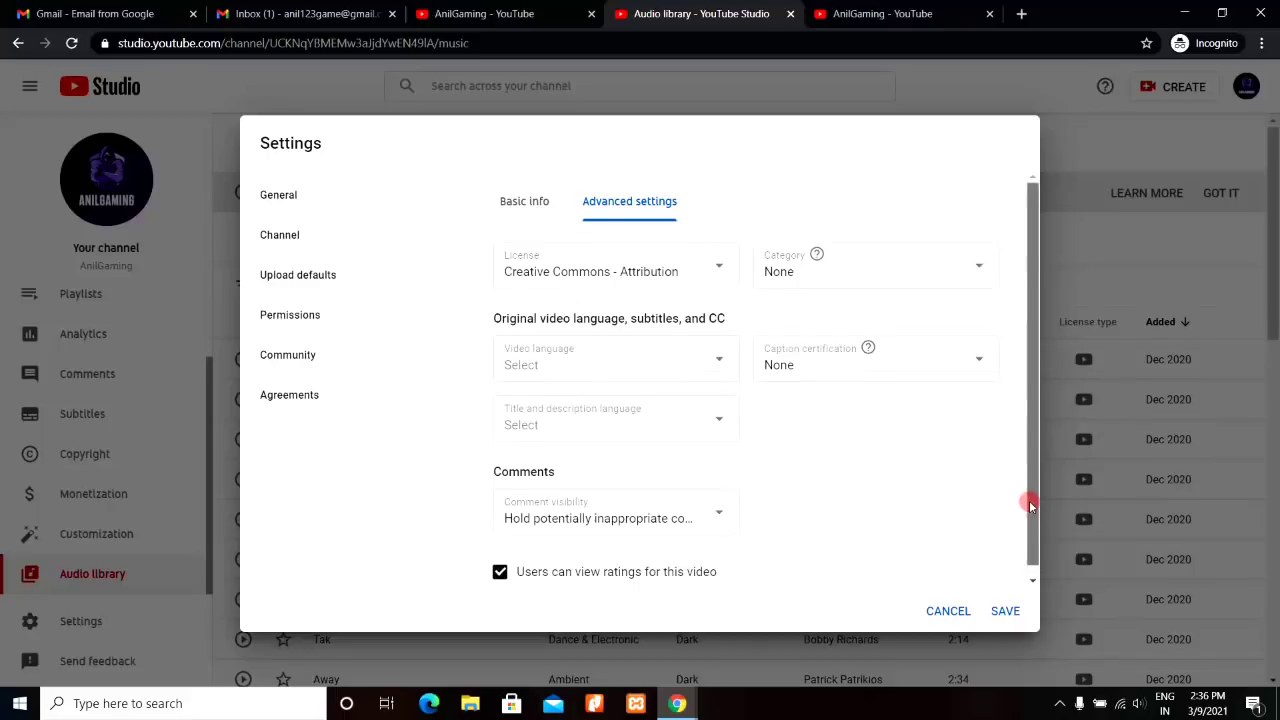
drag(1031, 489, 1029, 529)
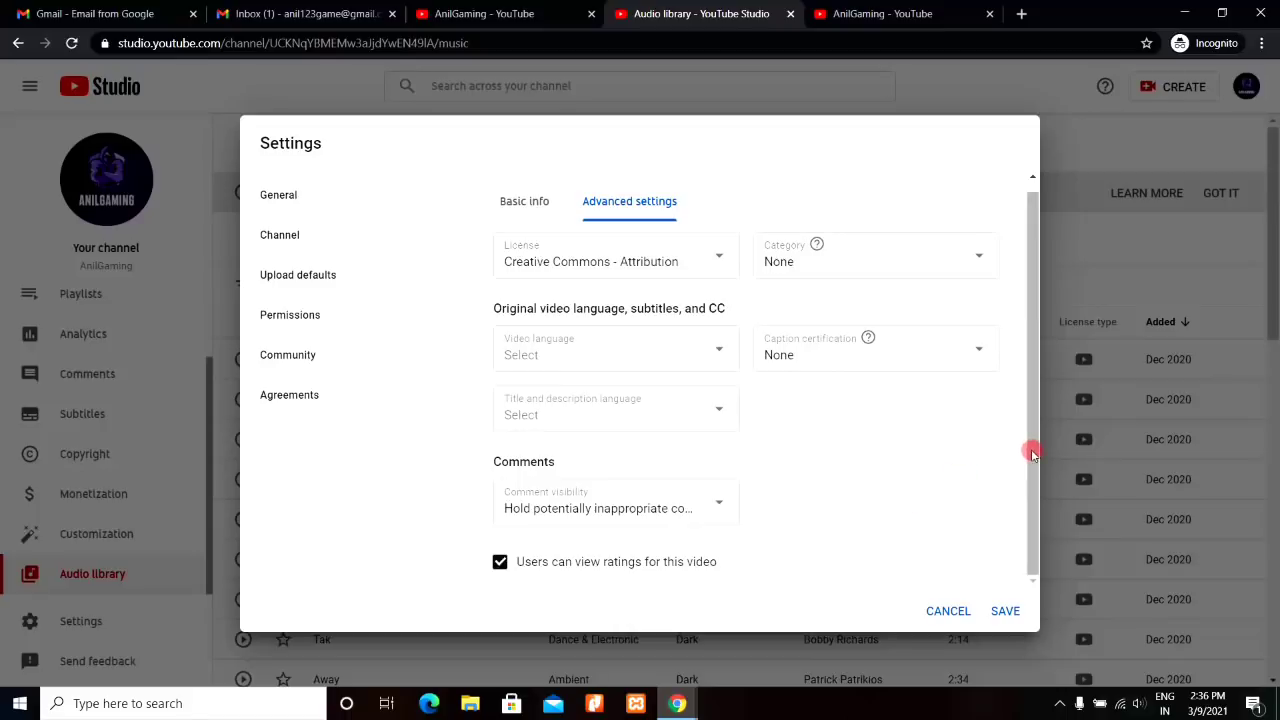
drag(1034, 446, 1029, 397)
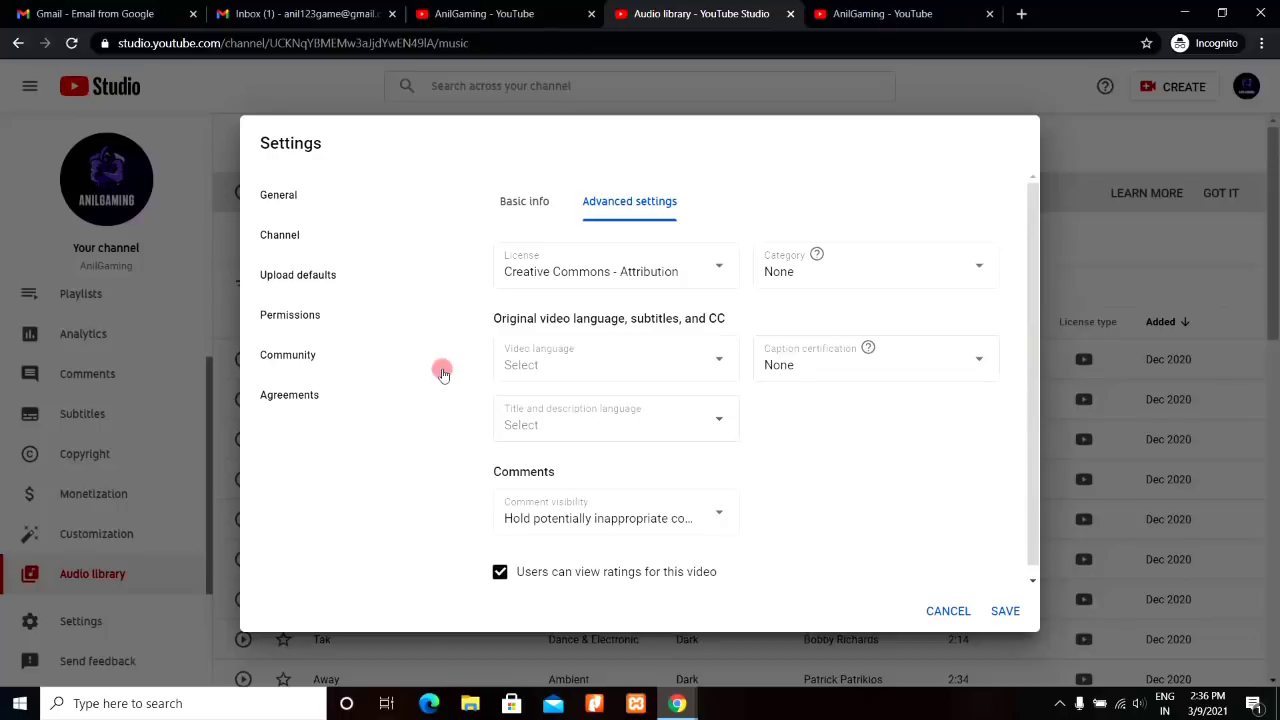
click(362, 320)
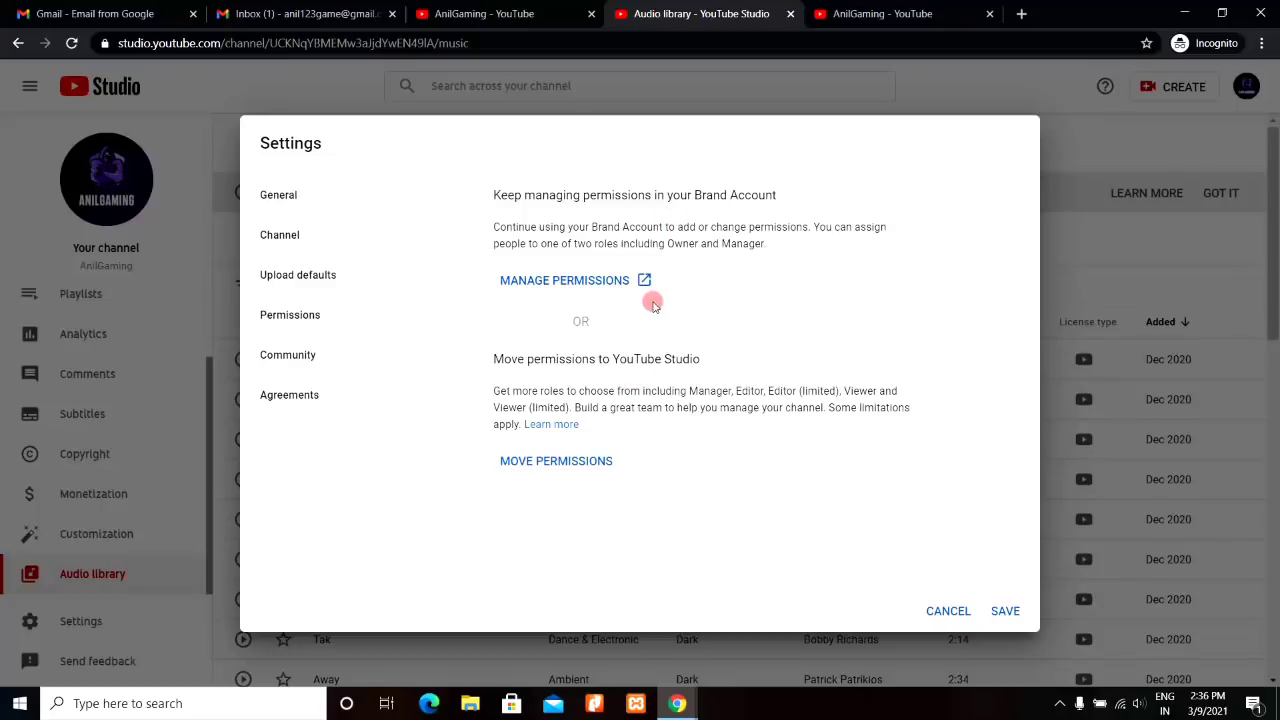
Step: Check Community defaults, keeping new-video comments held for review and Discussions comments all allowed
click(381, 357)
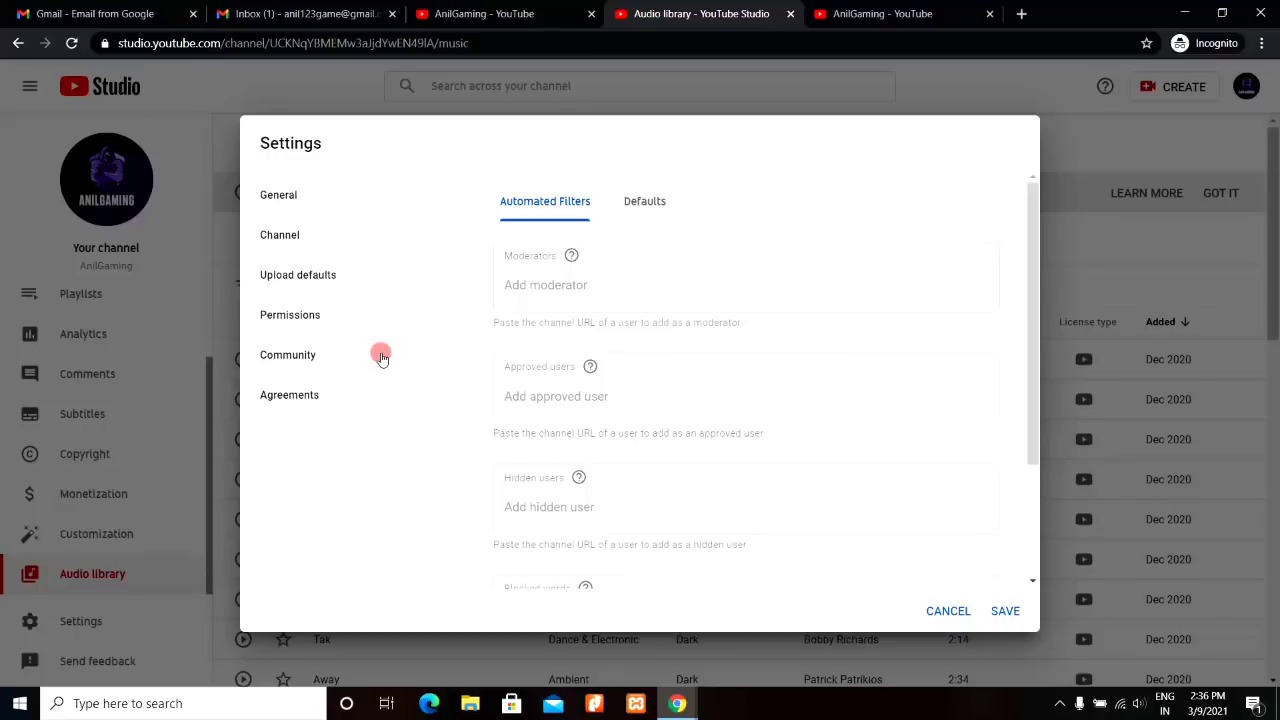
drag(1020, 397, 838, 226)
click(648, 206)
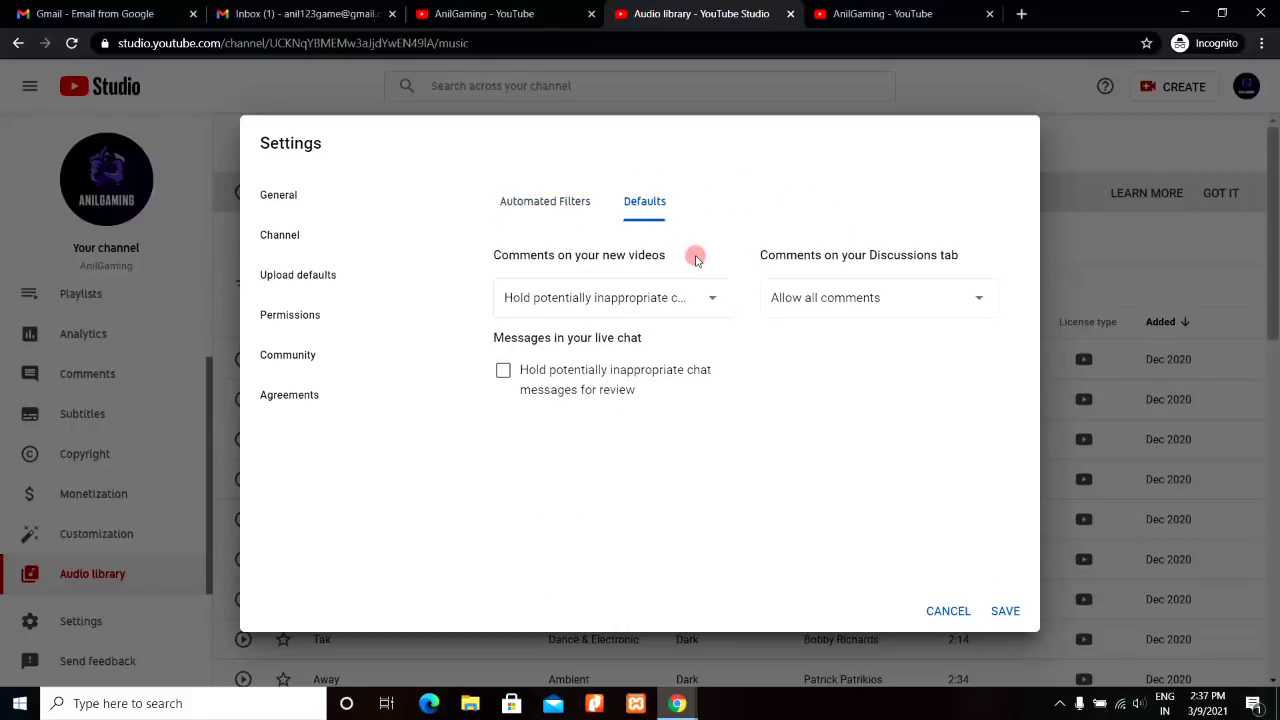
click(707, 298)
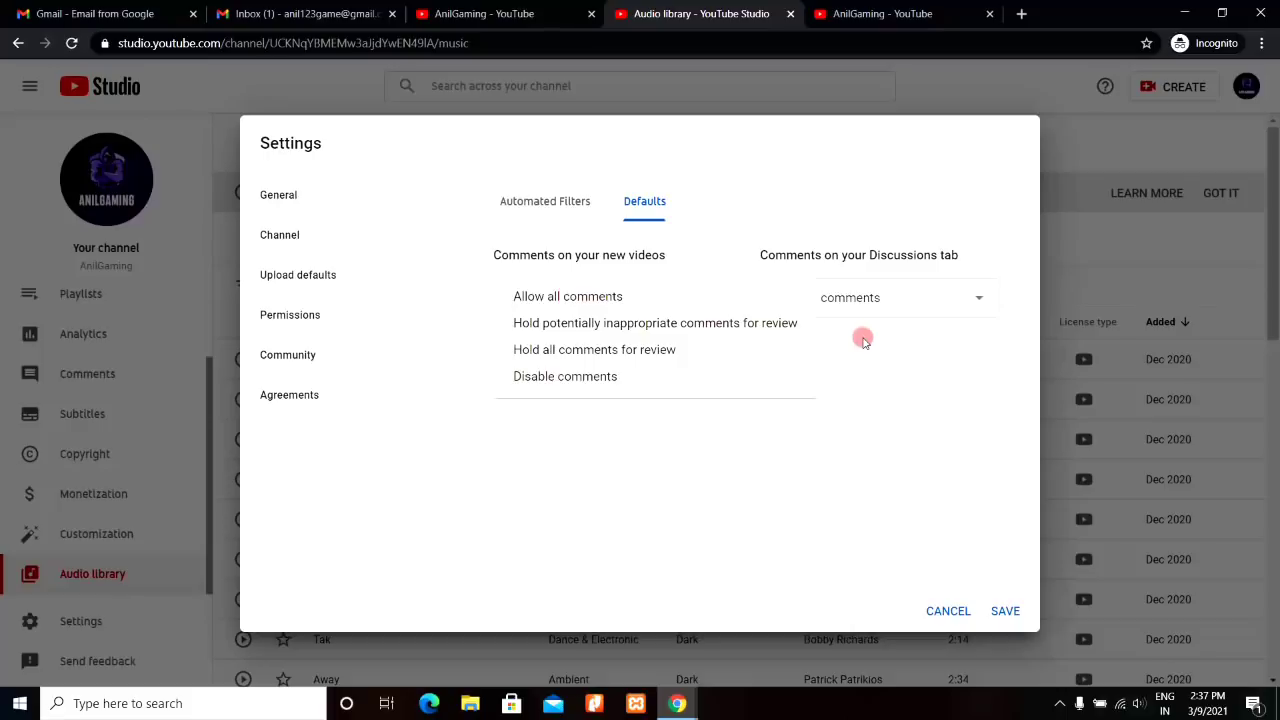
click(862, 340)
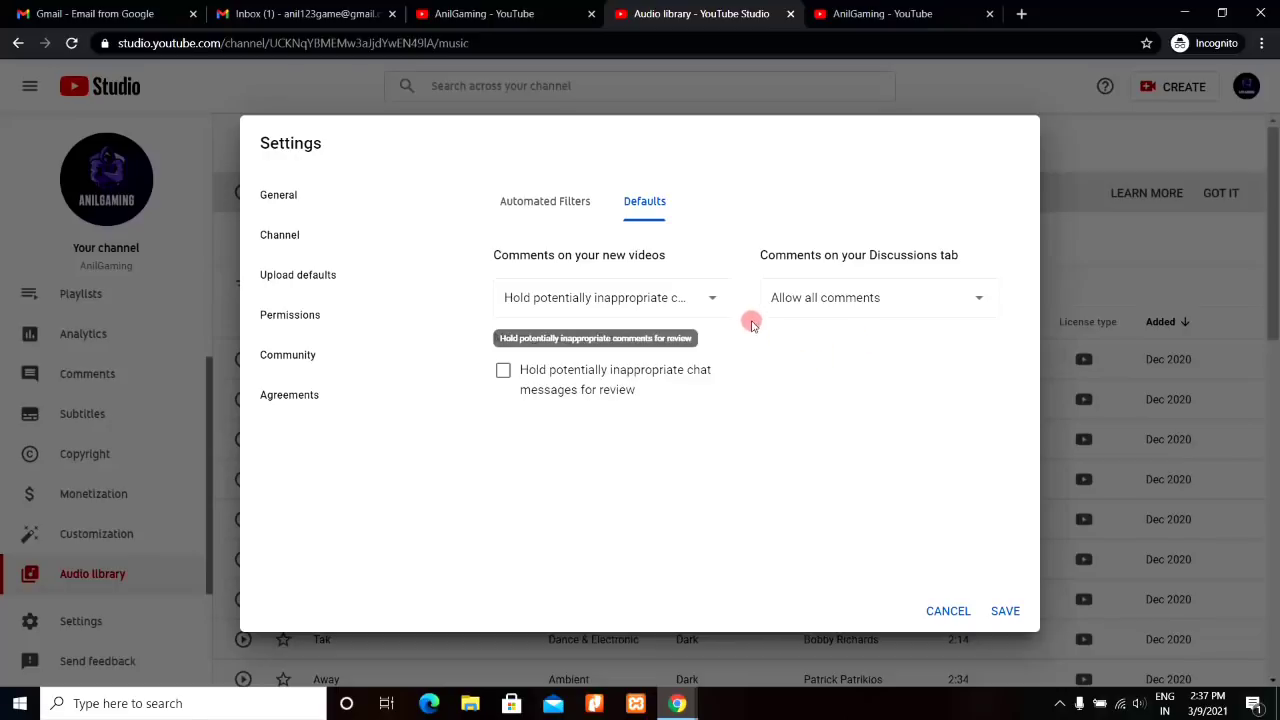
click(868, 311)
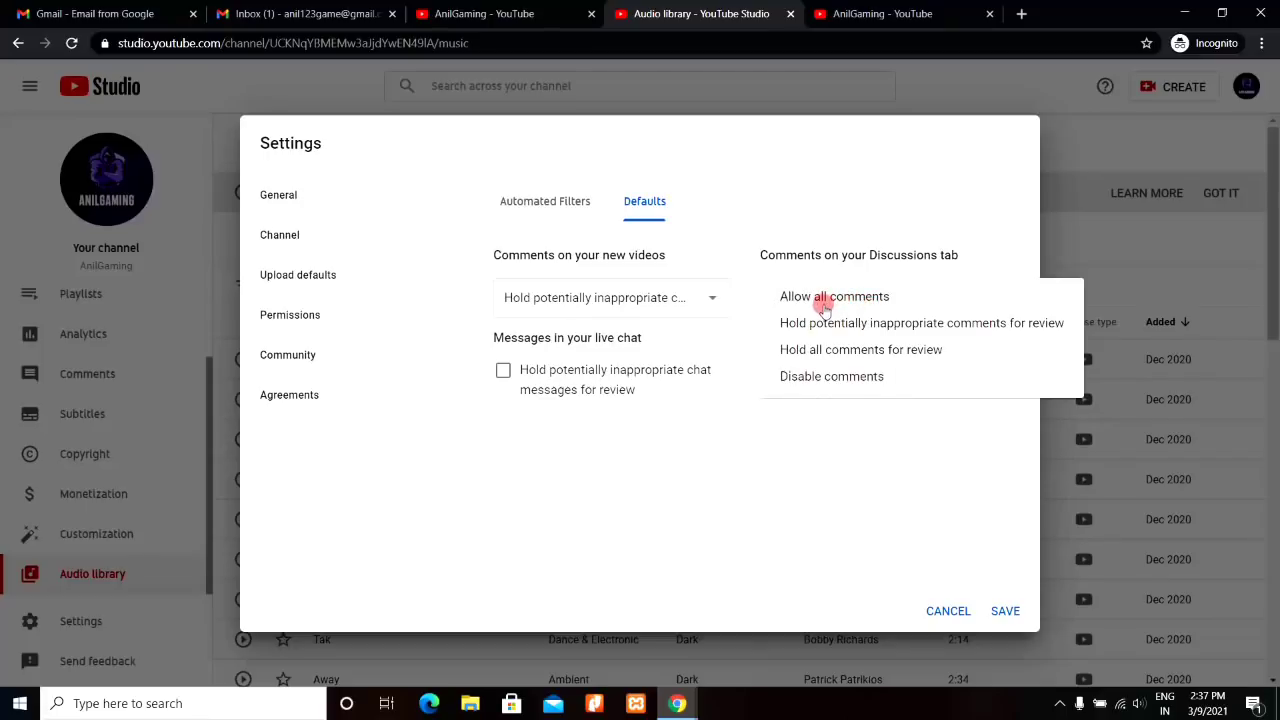
click(742, 342)
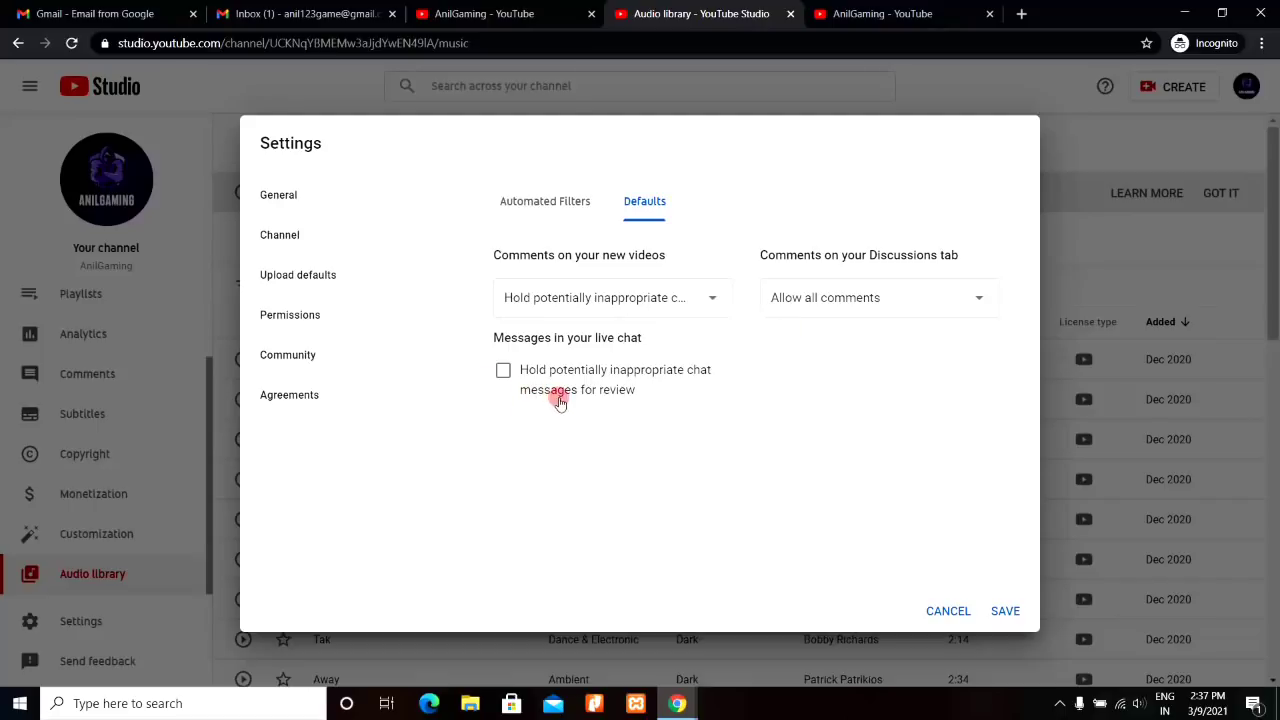
Step: View Agreements, then cancel Settings and confirm discarding the unsaved changes
click(337, 393)
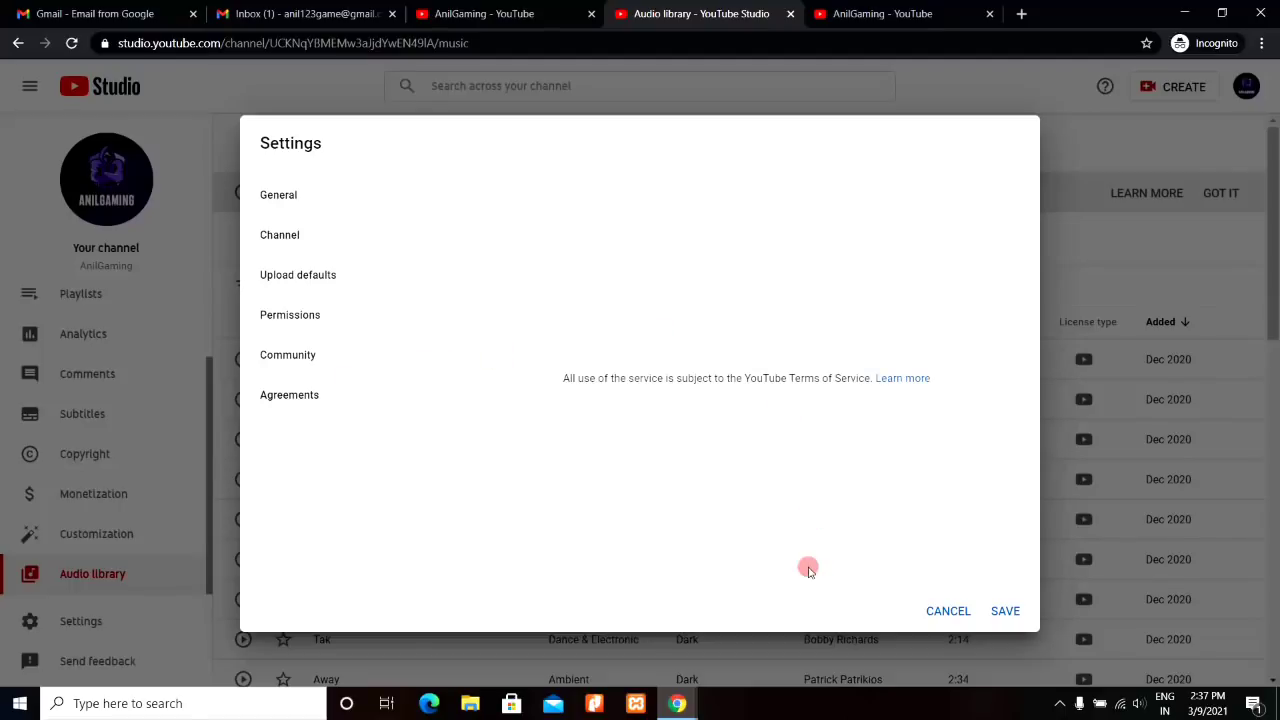
click(950, 609)
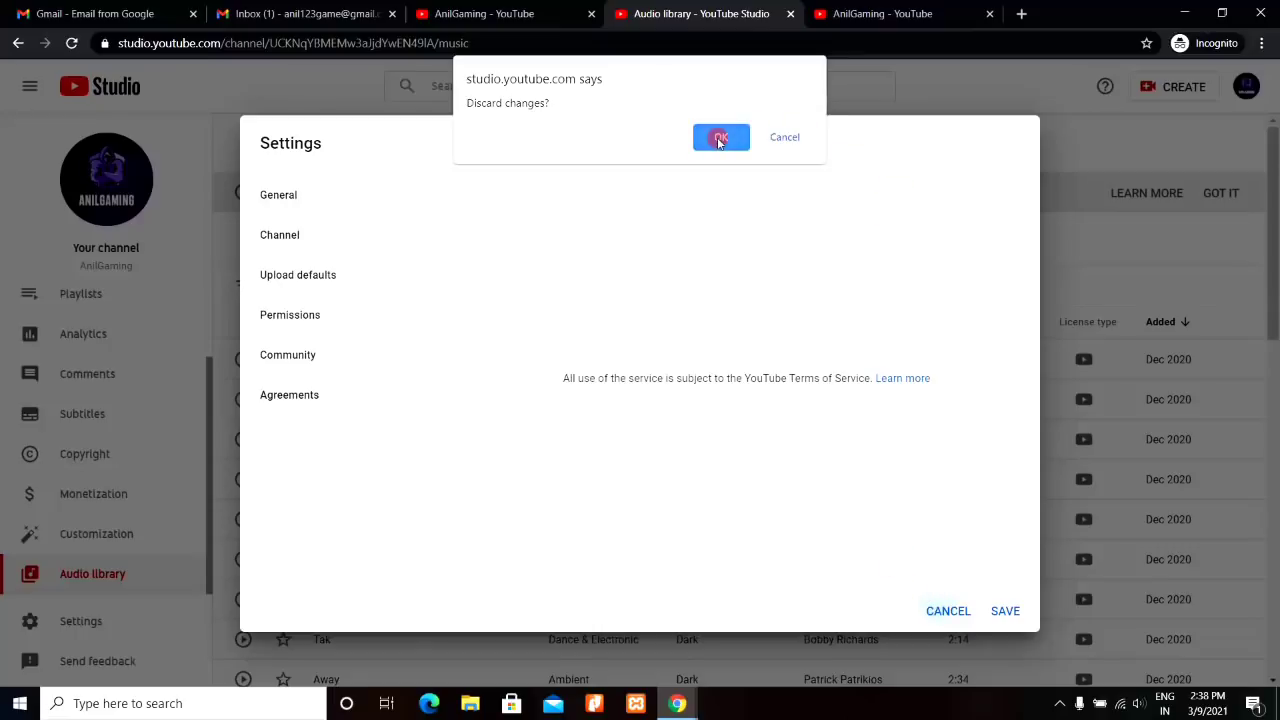
click(714, 134)
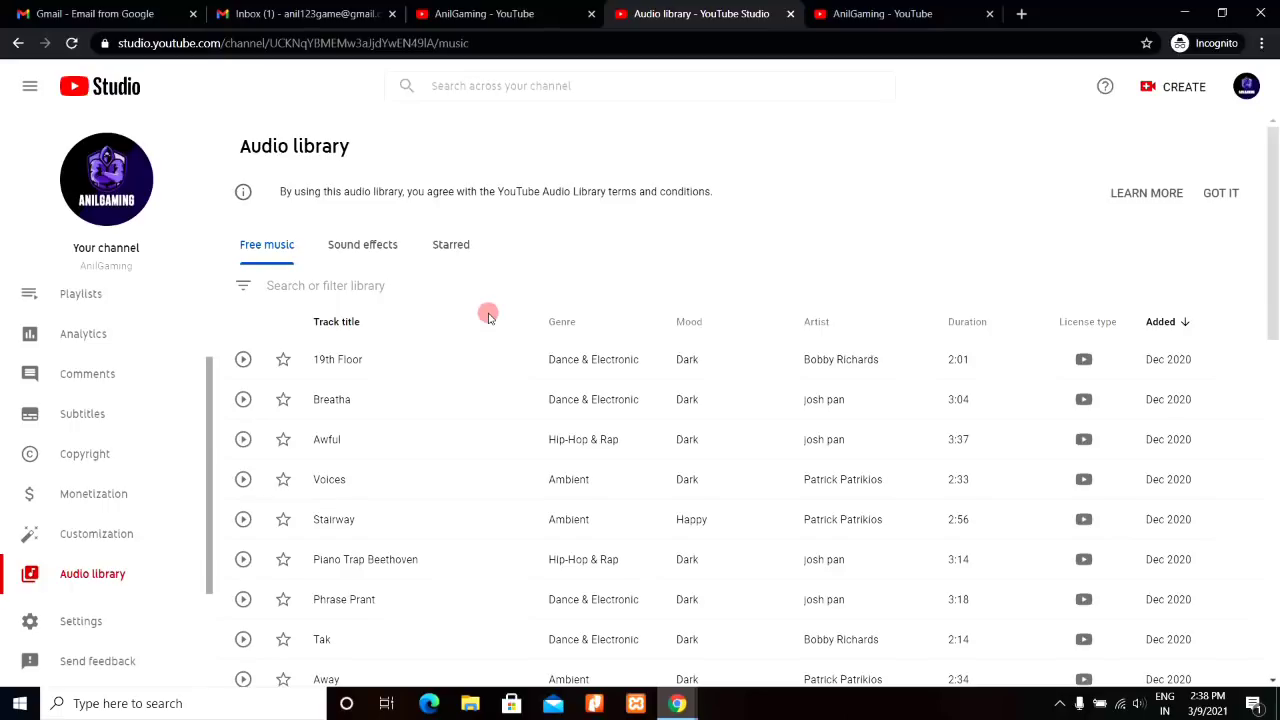
Step: Open the Send feedback form, click its text box, and cancel without sending
click(100, 661)
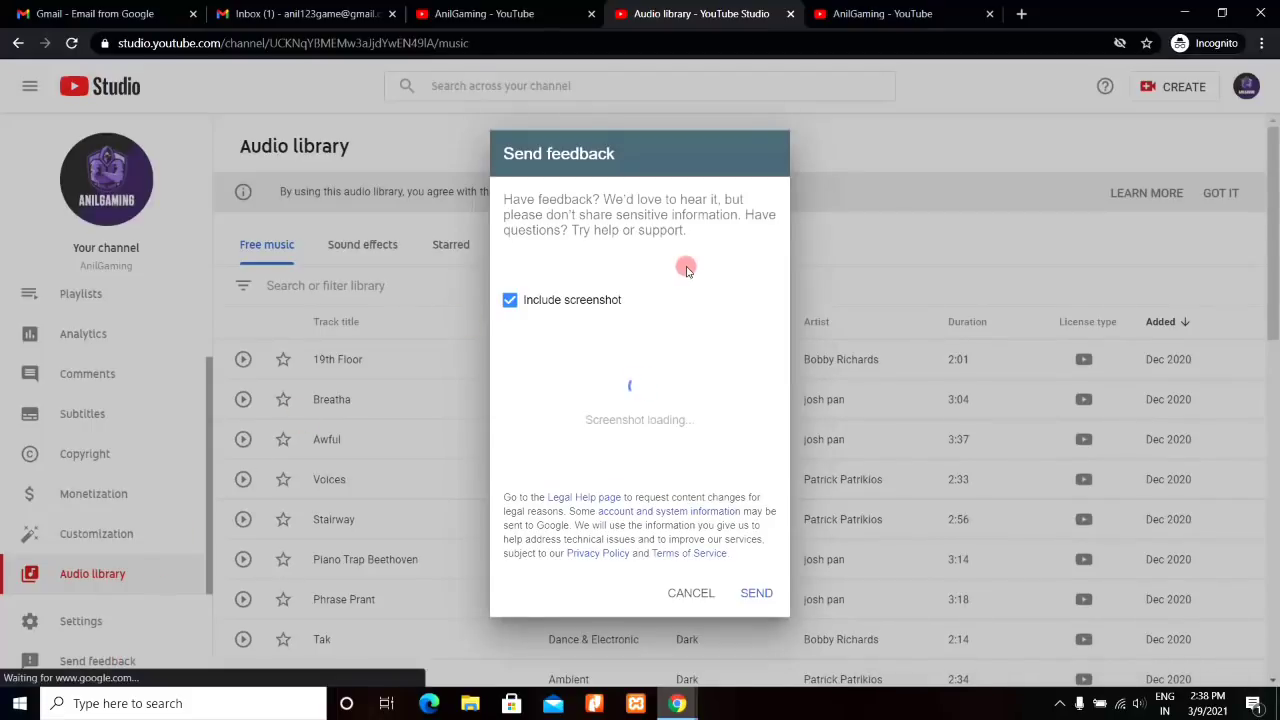
click(701, 267)
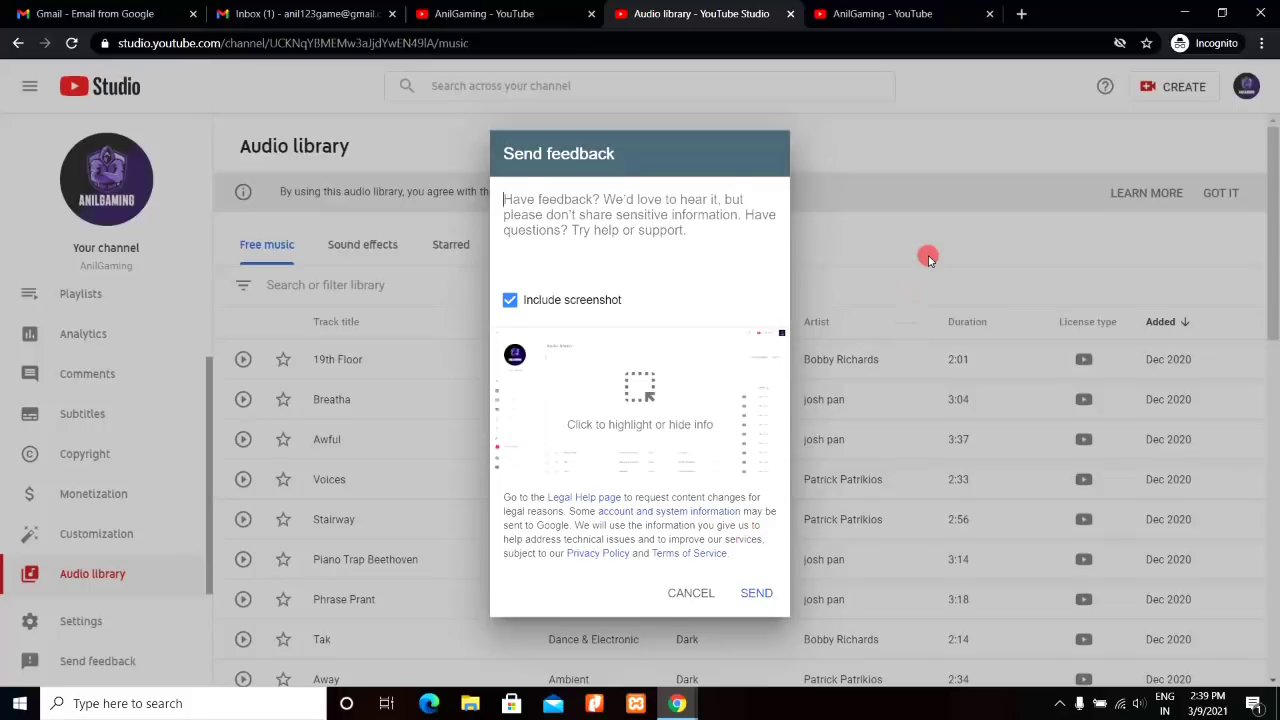
click(692, 596)
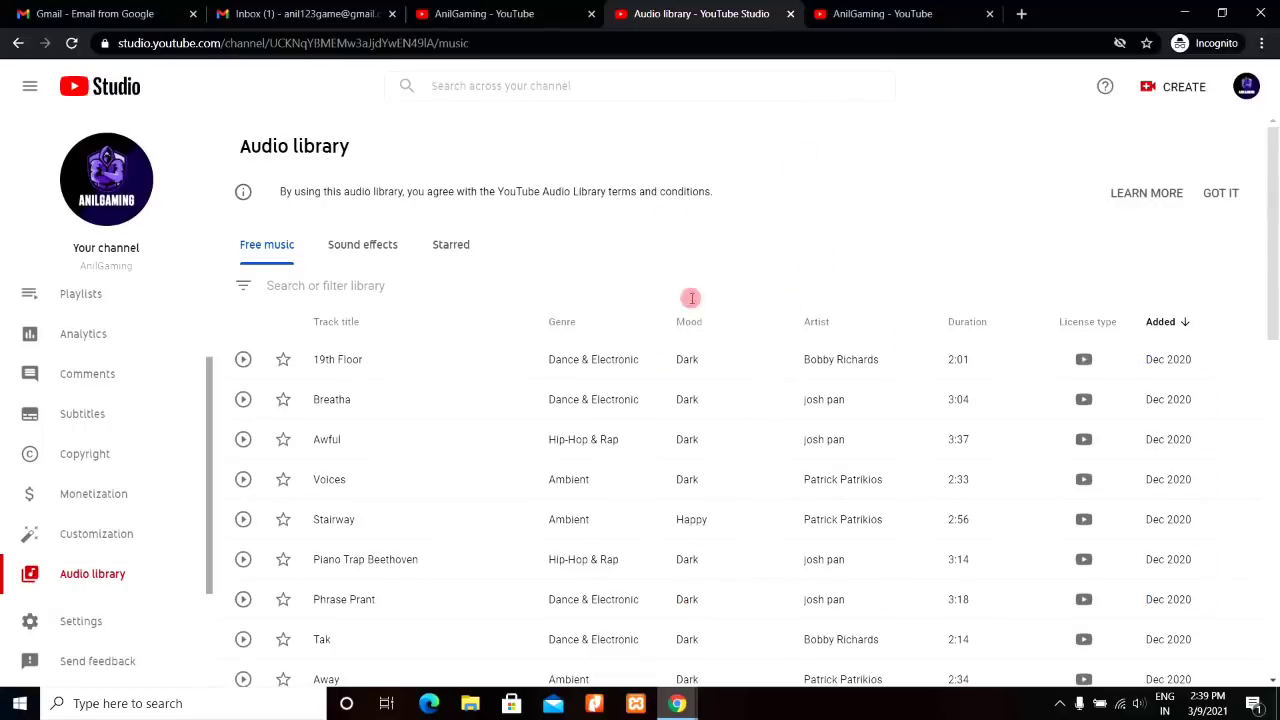
Step: Collapse the Studio side navigation to icons and switch to the AnilGaming channel tab
click(92, 297)
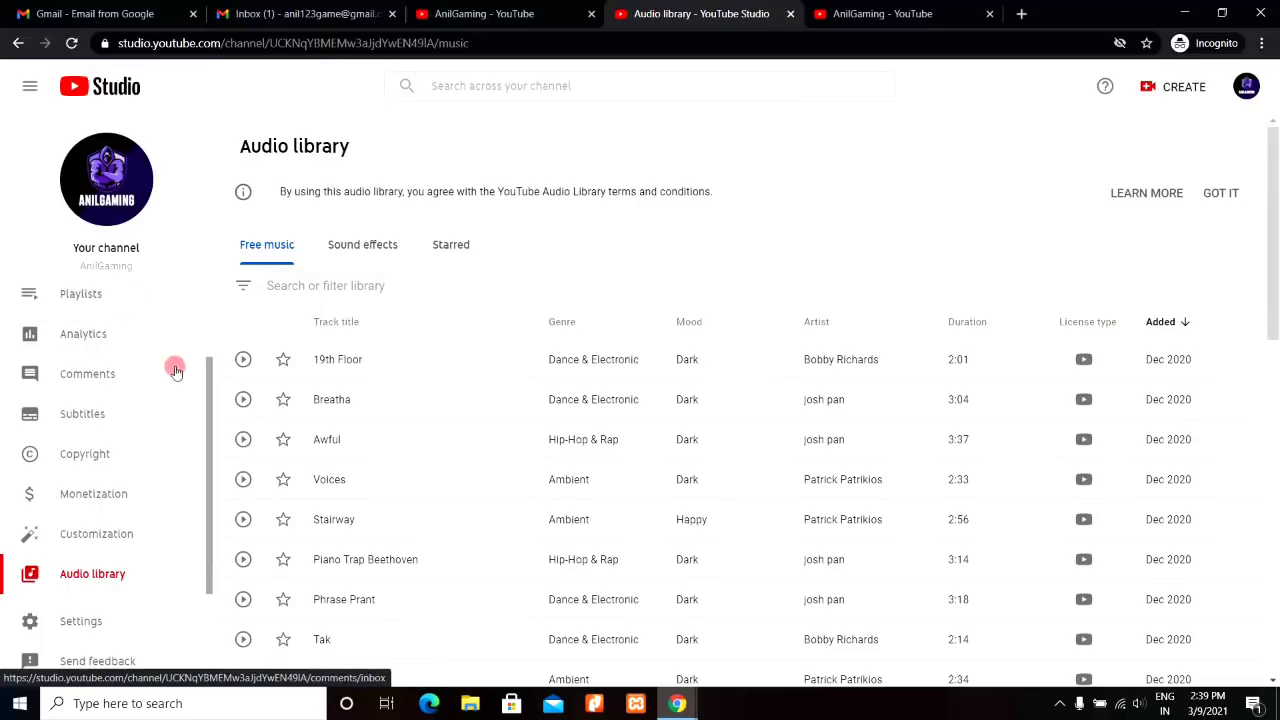
drag(209, 380, 200, 245)
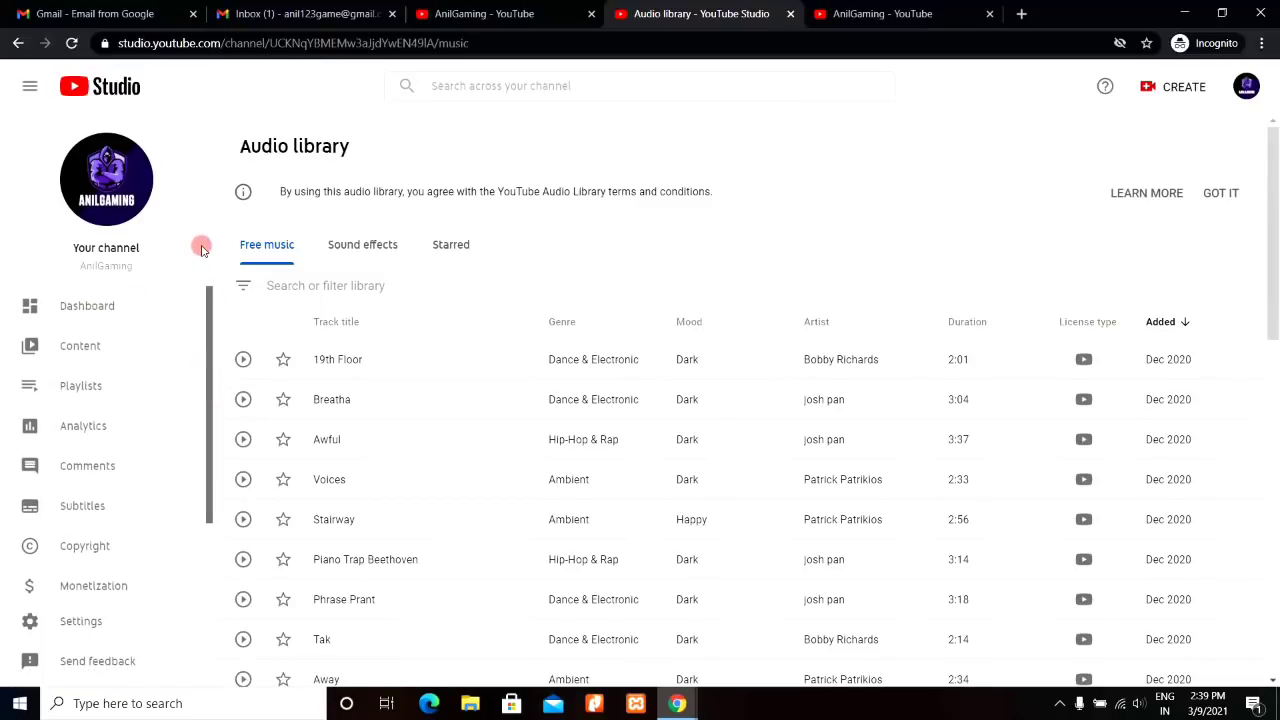
click(29, 90)
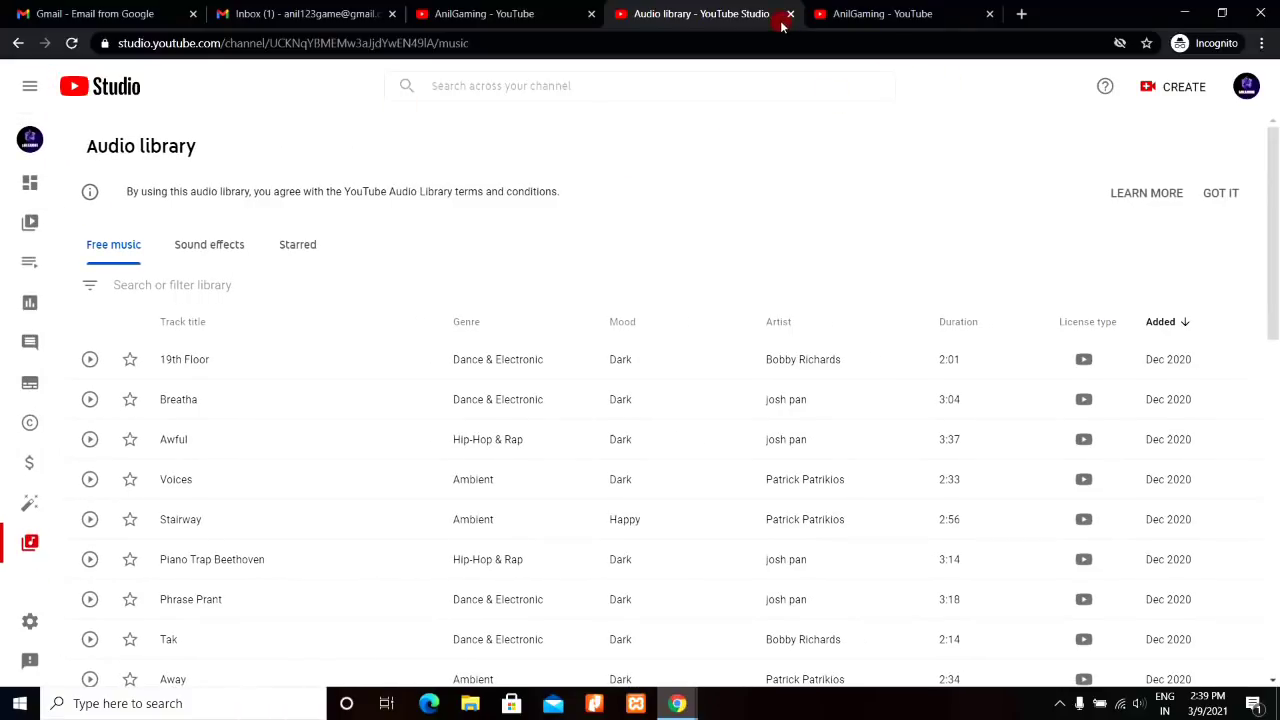
click(926, 24)
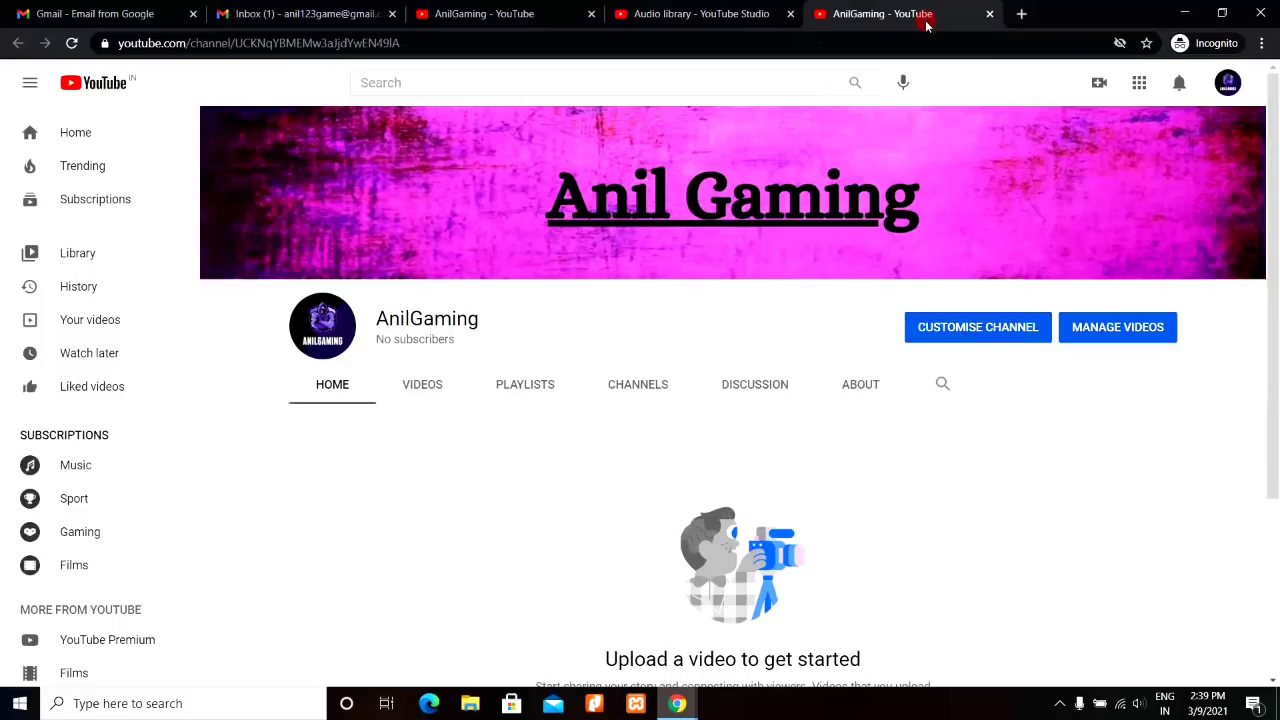
Step: Close the AnilGaming tab, load youtube.com in a new tab, and open the account menu
click(990, 17)
click(822, 14)
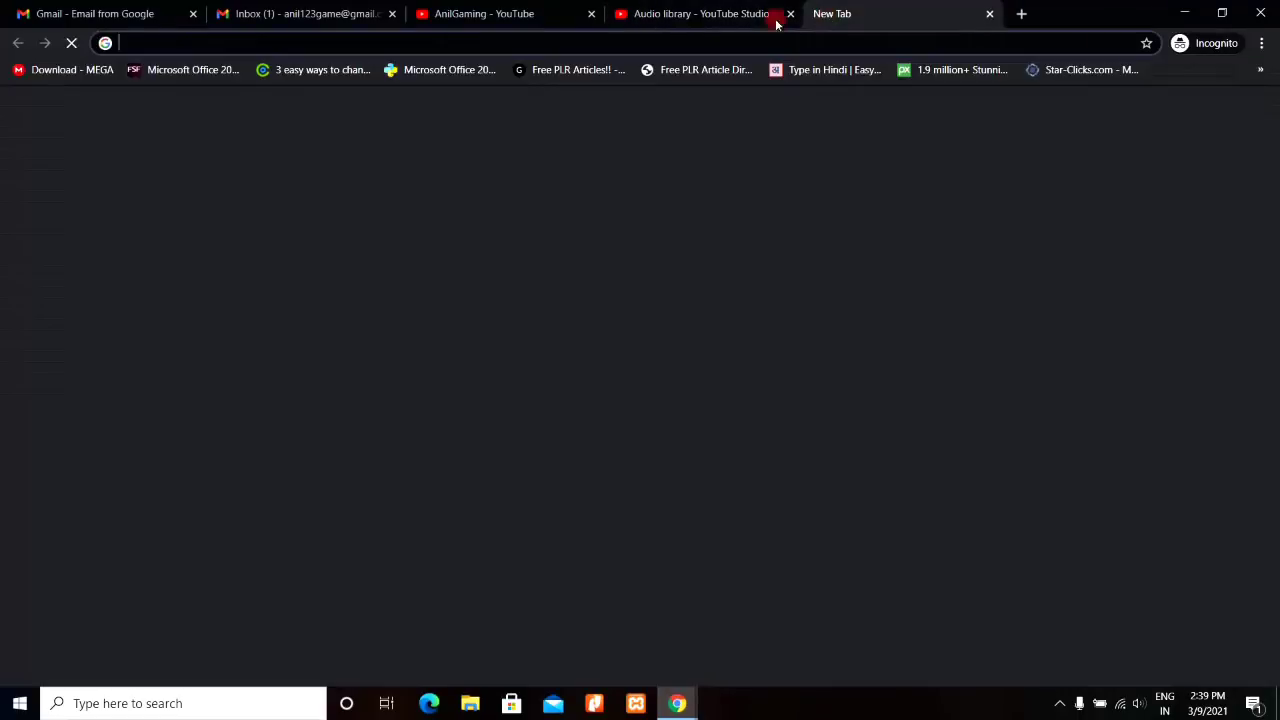
click(530, 47)
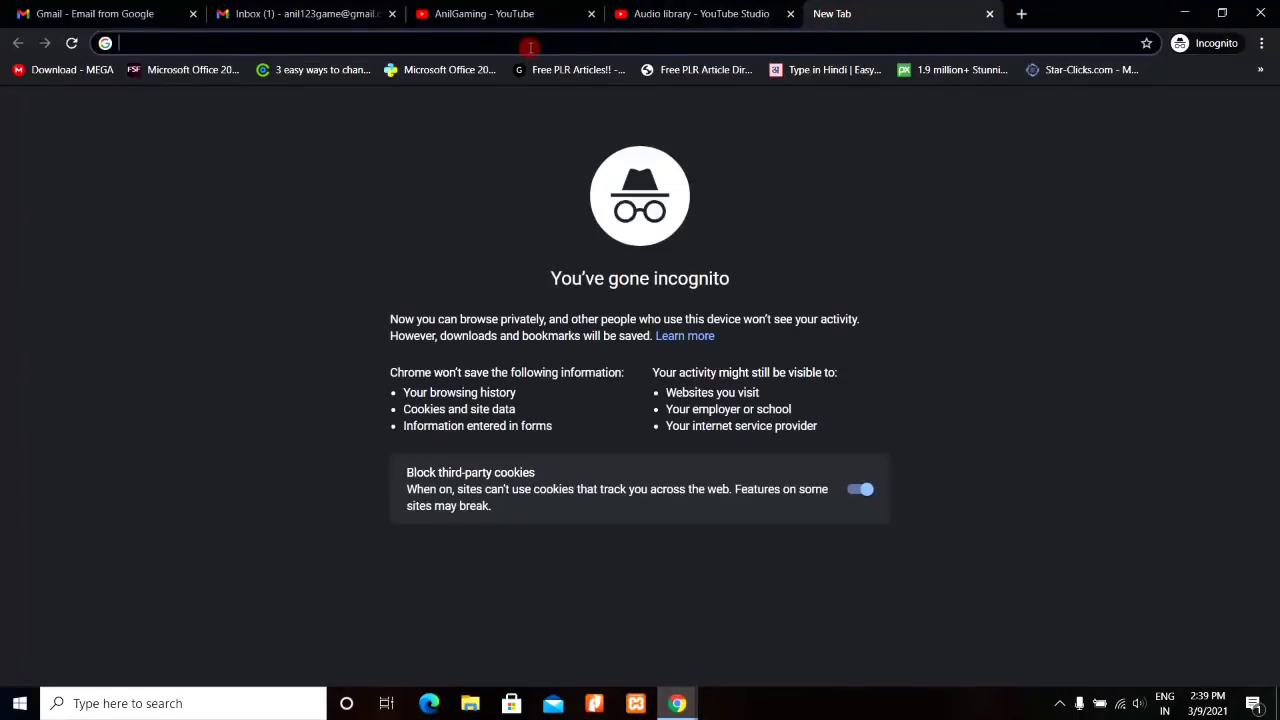
text(www.you)
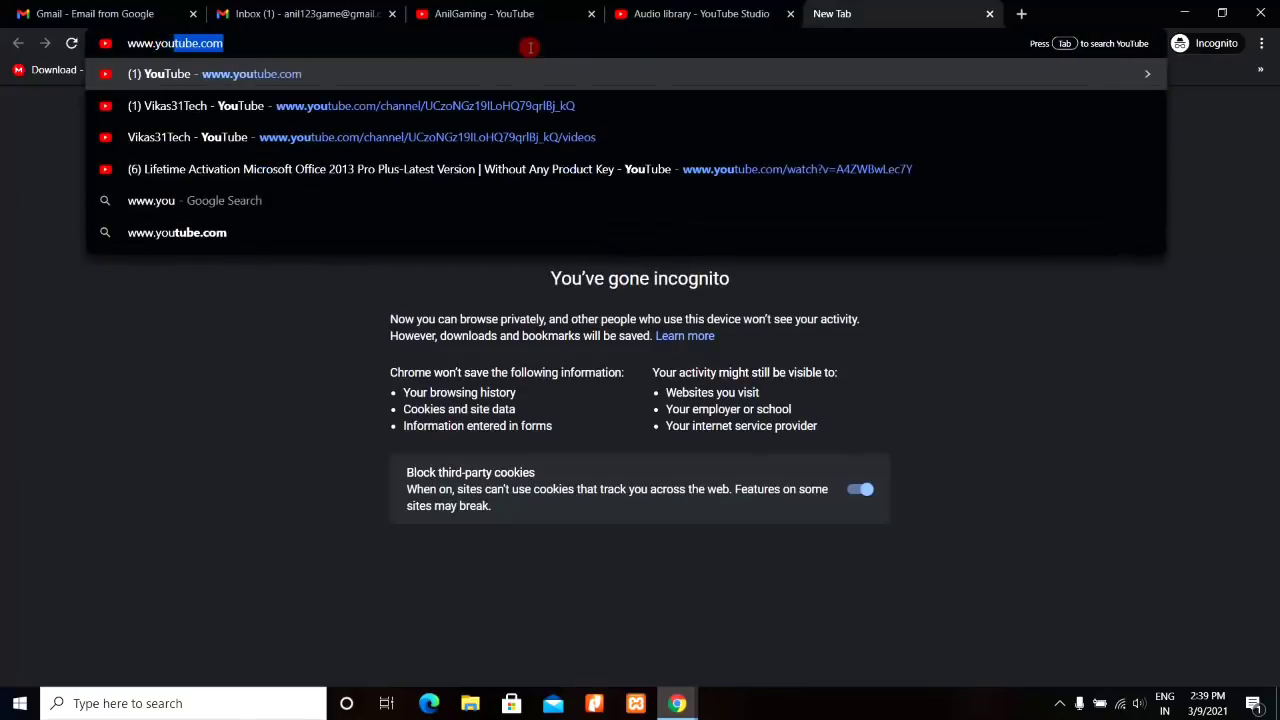
key(Return)
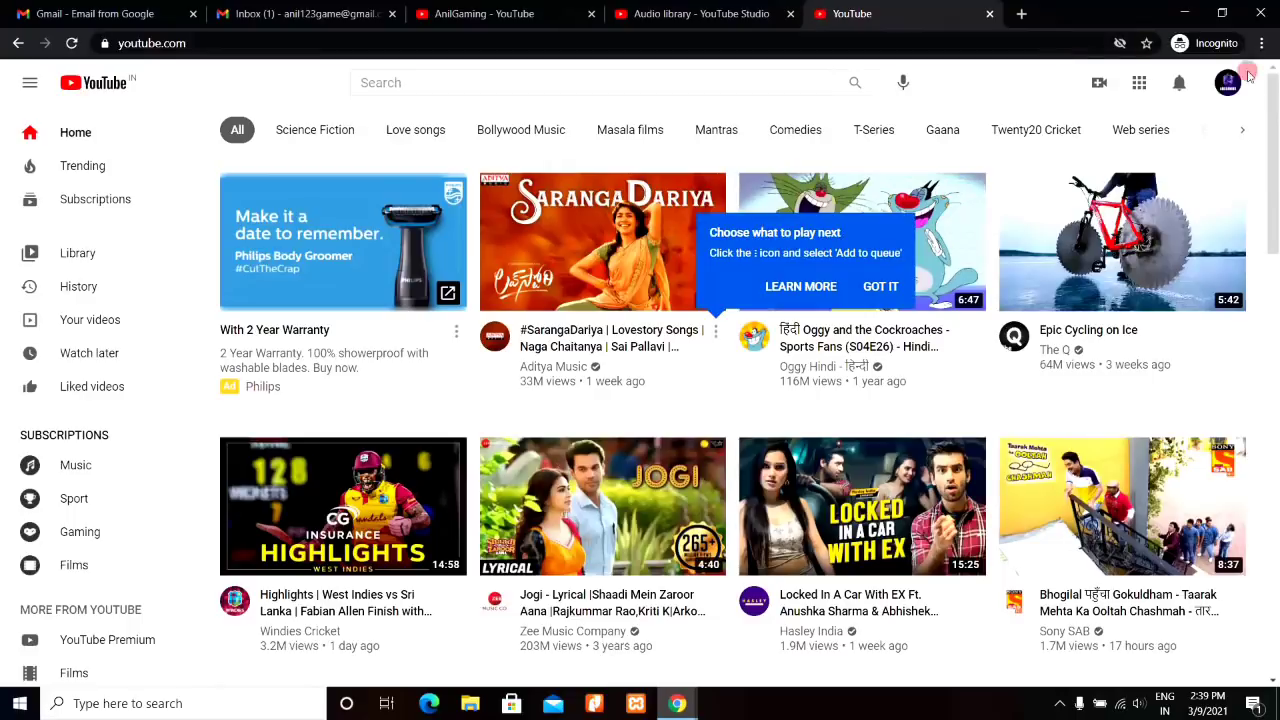
click(1229, 85)
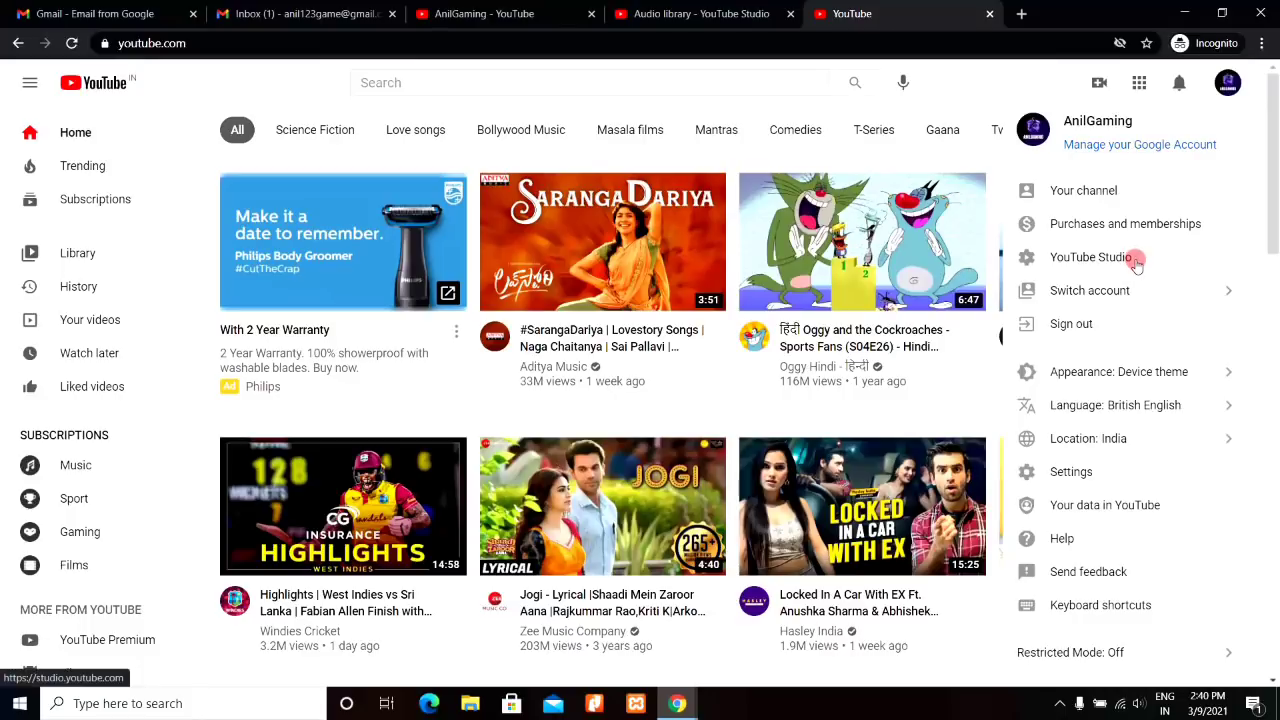
Step: Glance at the Audio library tab, then return to the YouTube home page
click(700, 14)
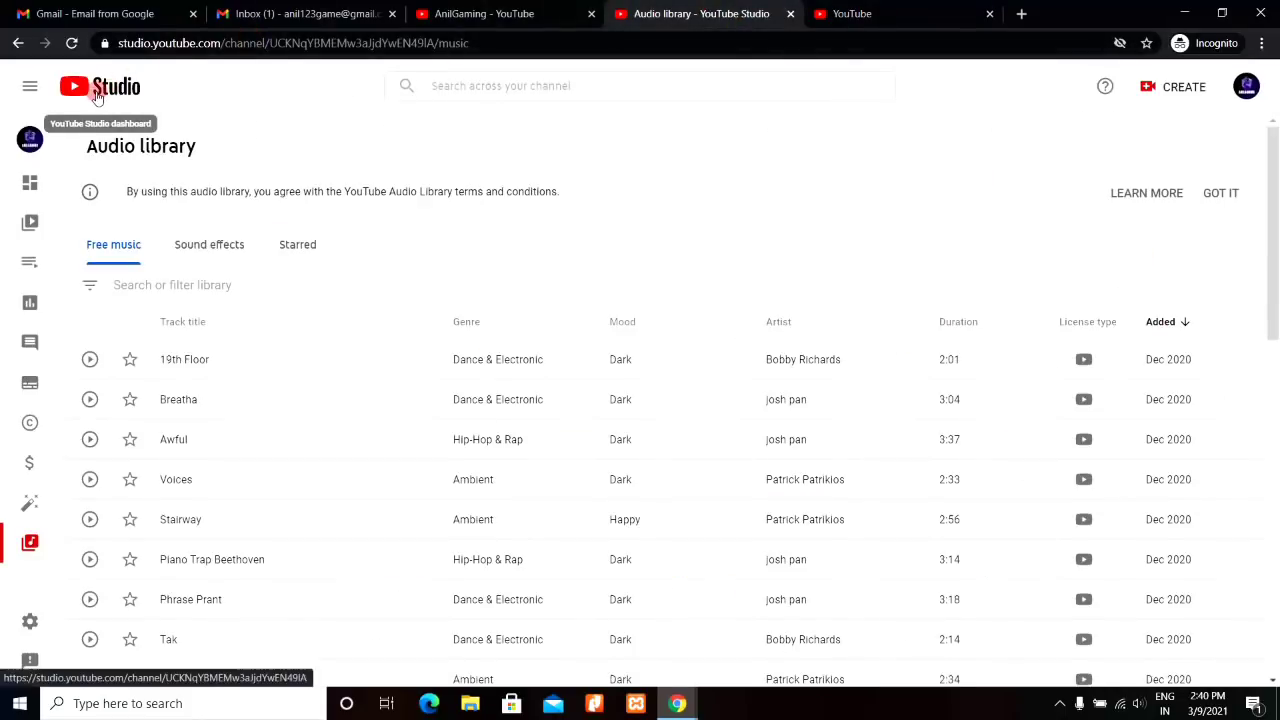
click(247, 144)
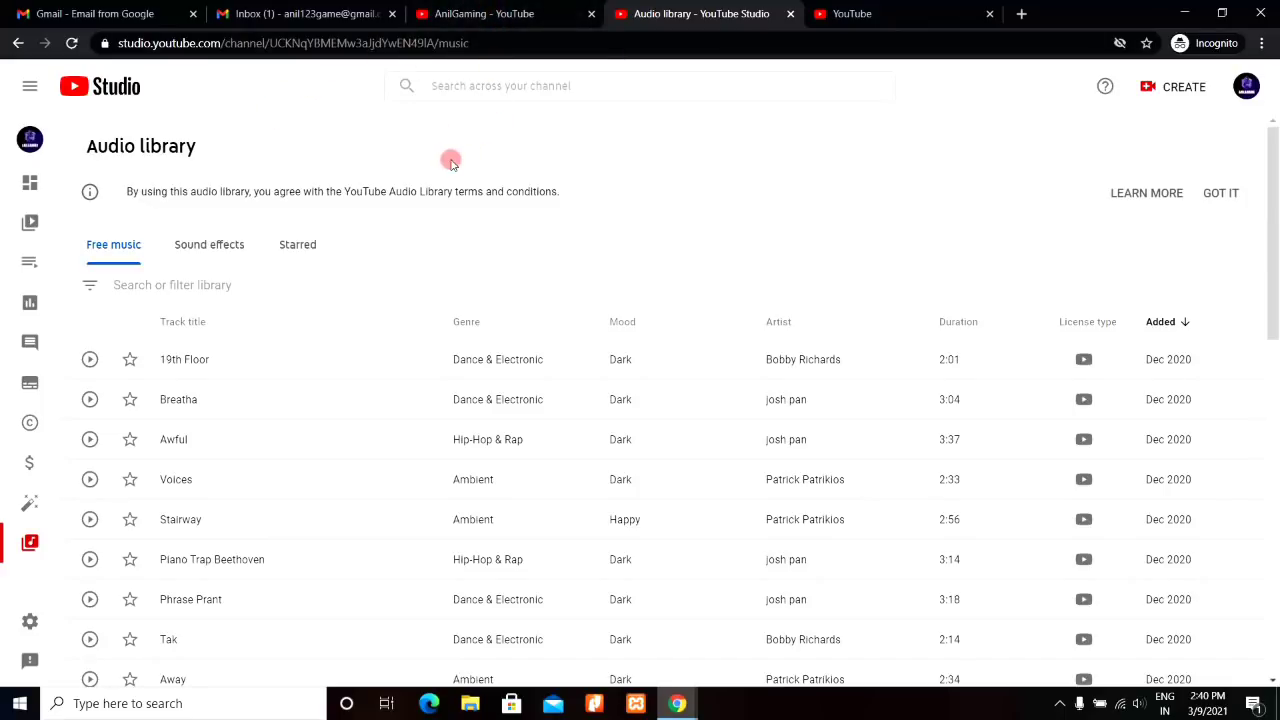
click(853, 10)
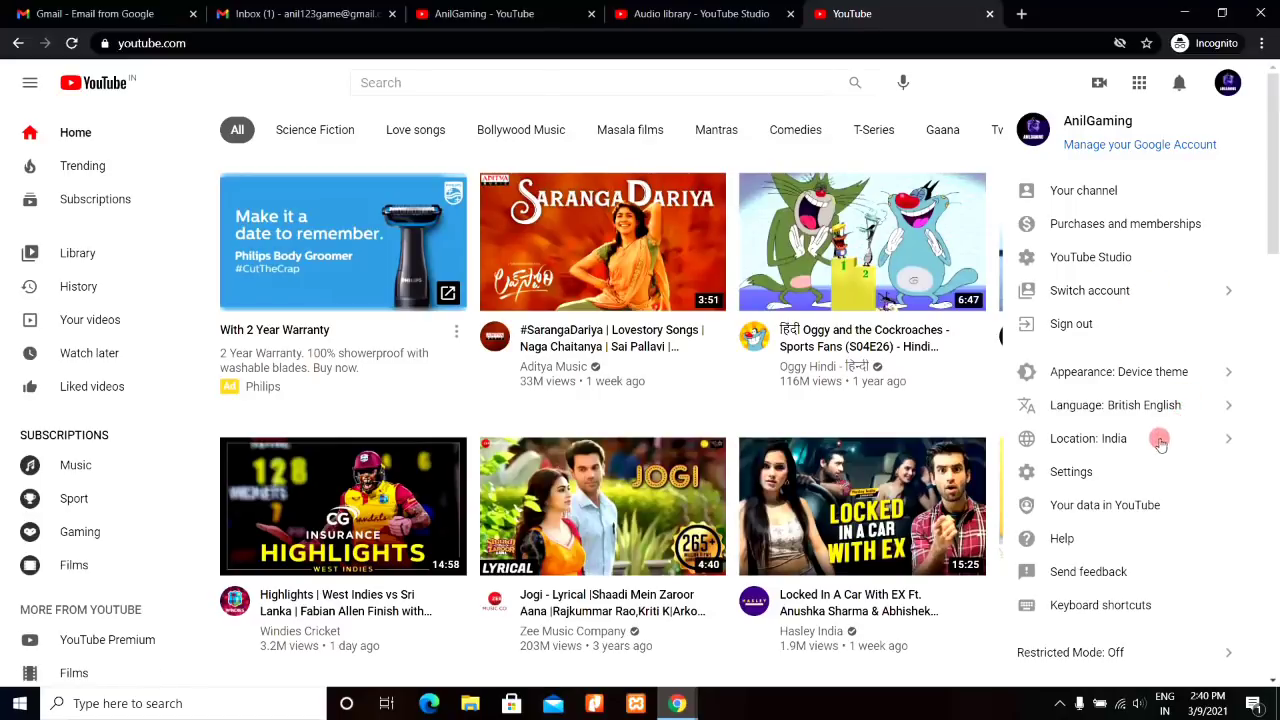
Step: Open account Settings, view Channel status and features, go back, and open Notifications
click(1122, 471)
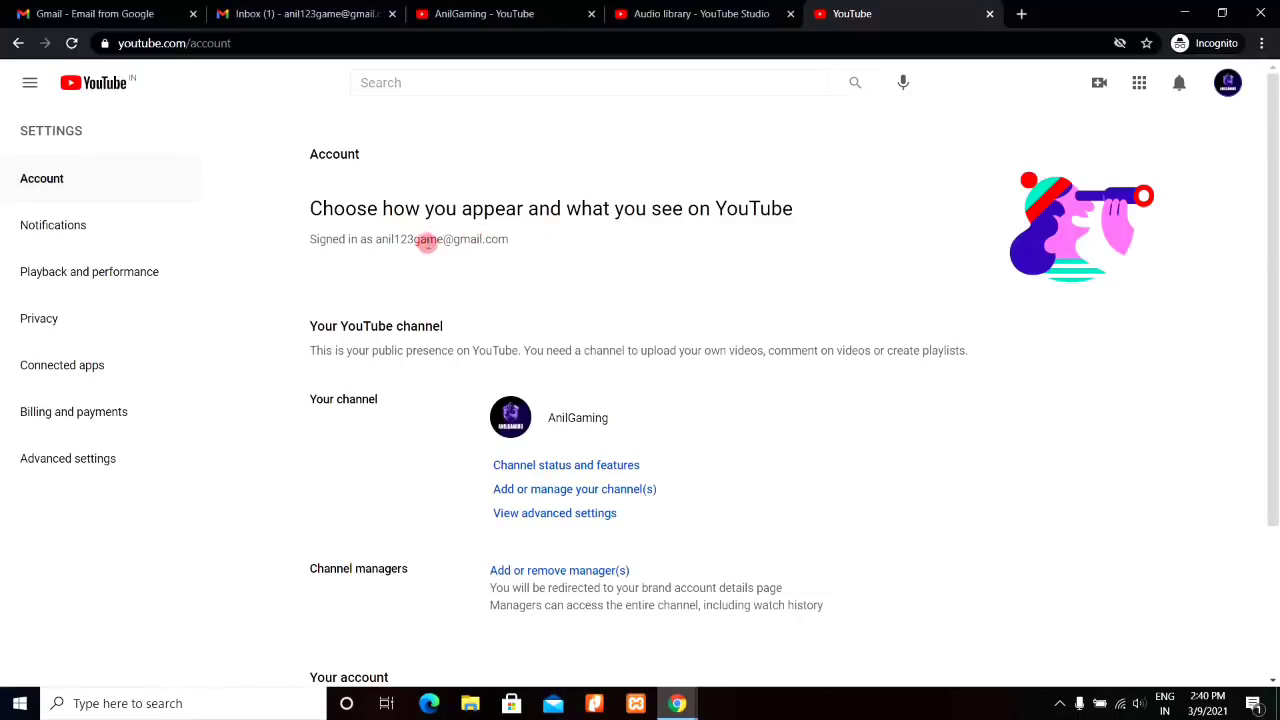
drag(384, 238, 578, 248)
drag(1274, 238, 1274, 328)
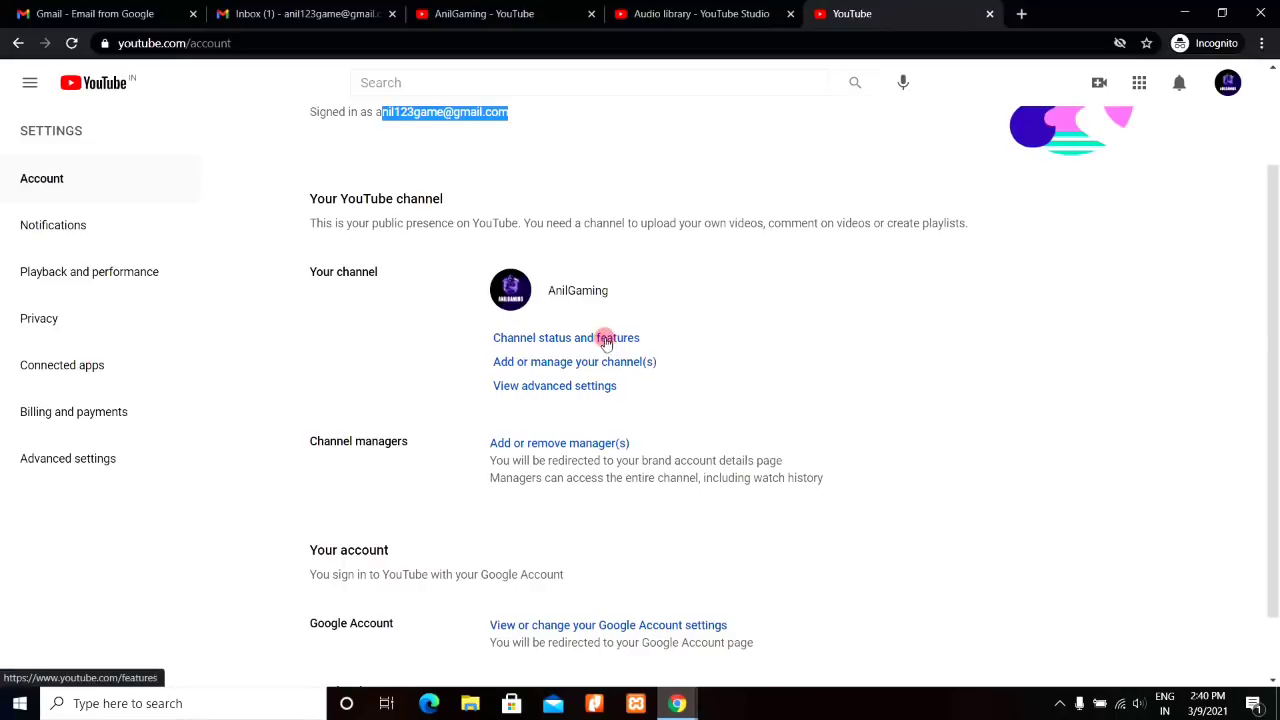
click(612, 340)
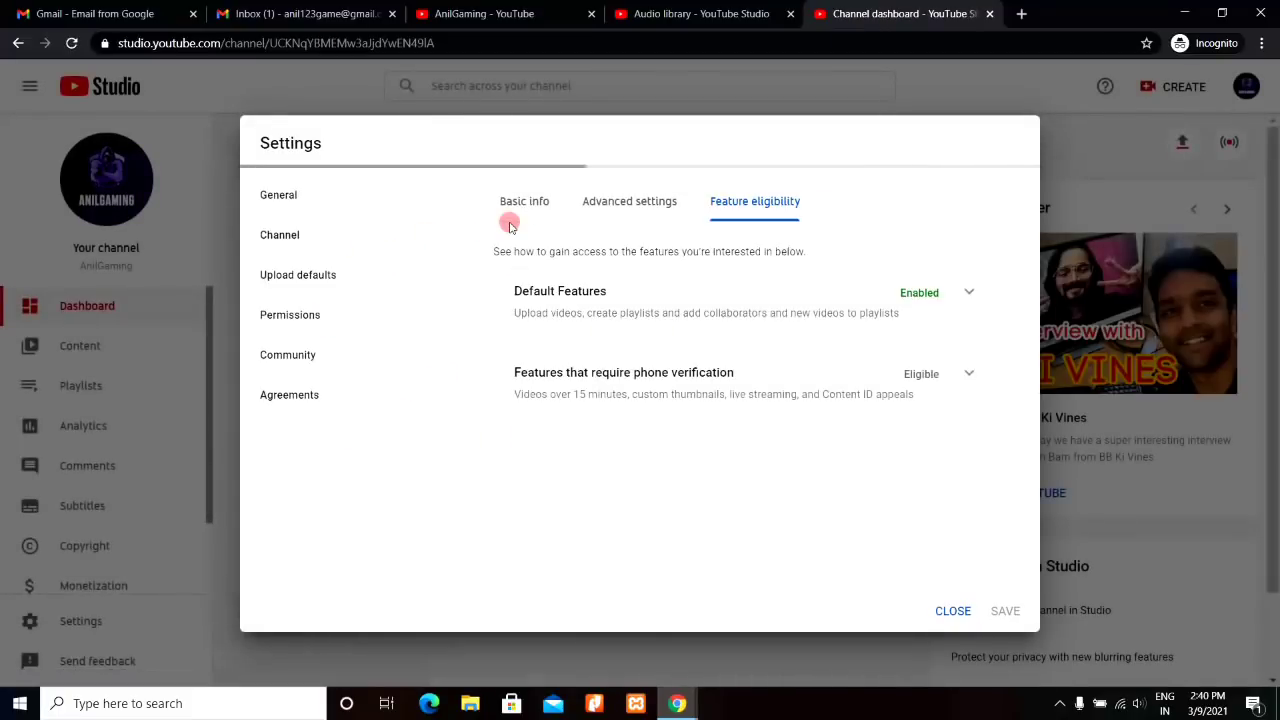
click(19, 46)
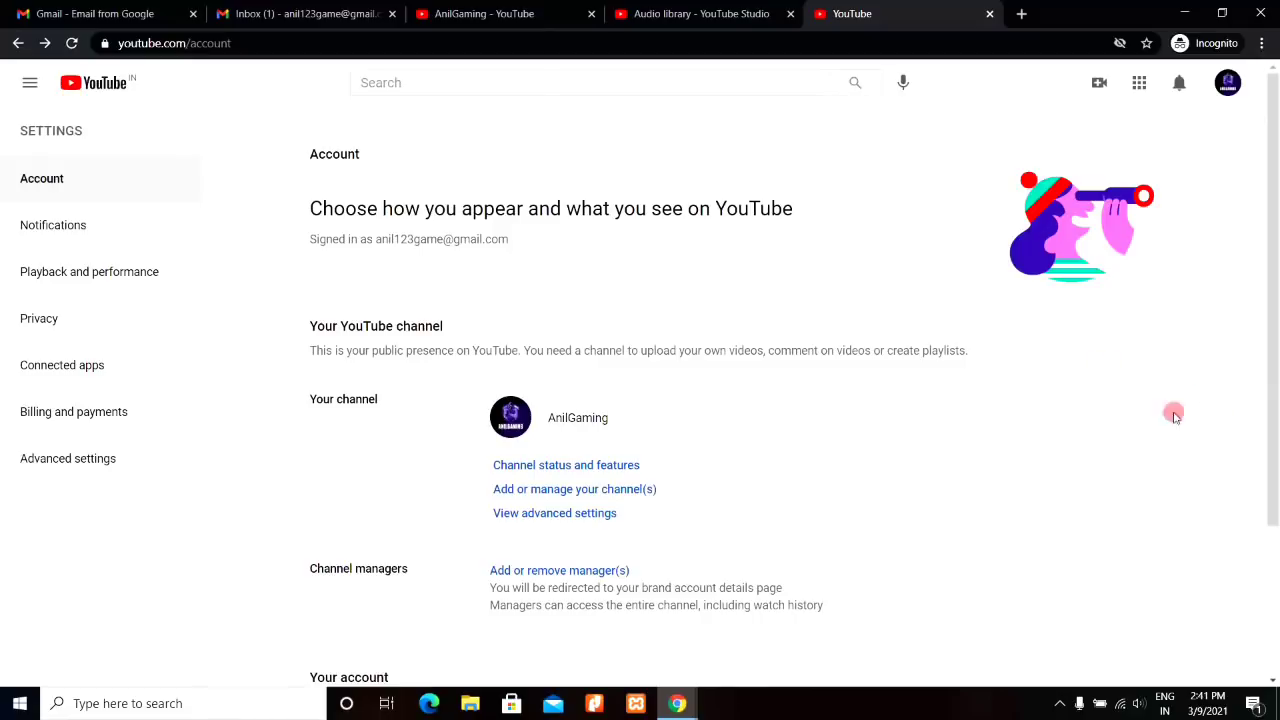
drag(1273, 290, 1274, 438)
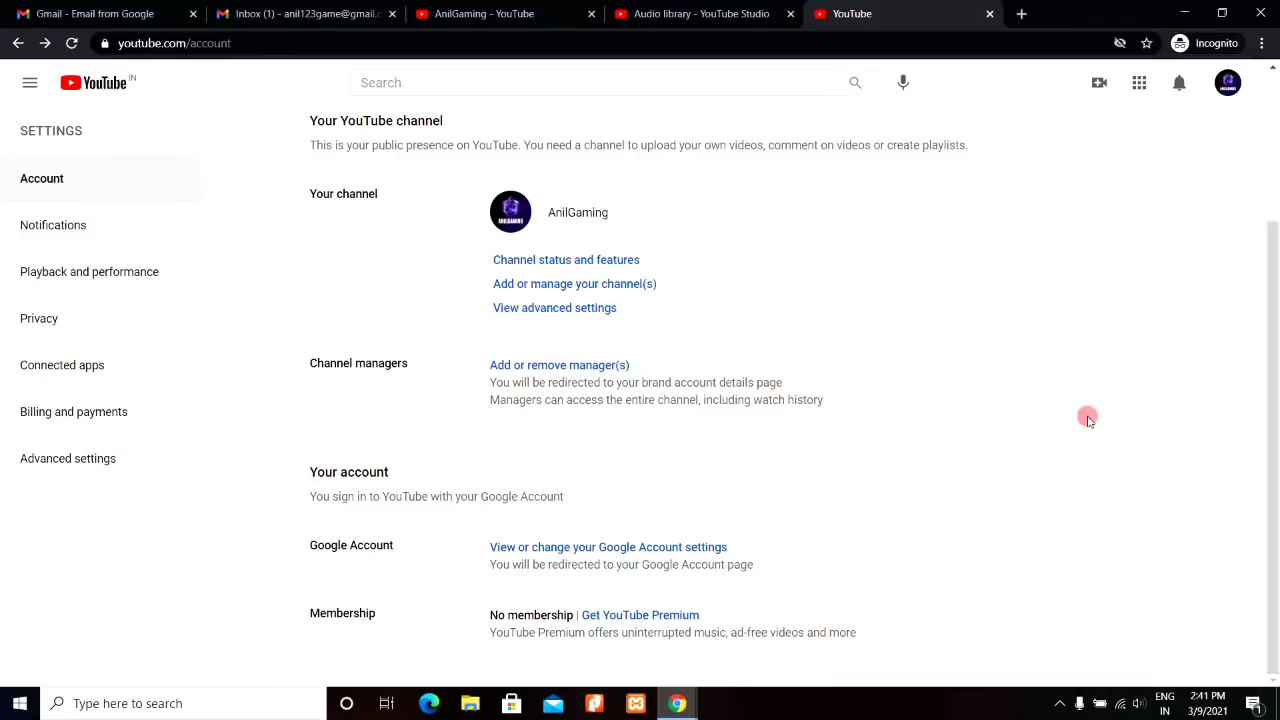
click(136, 242)
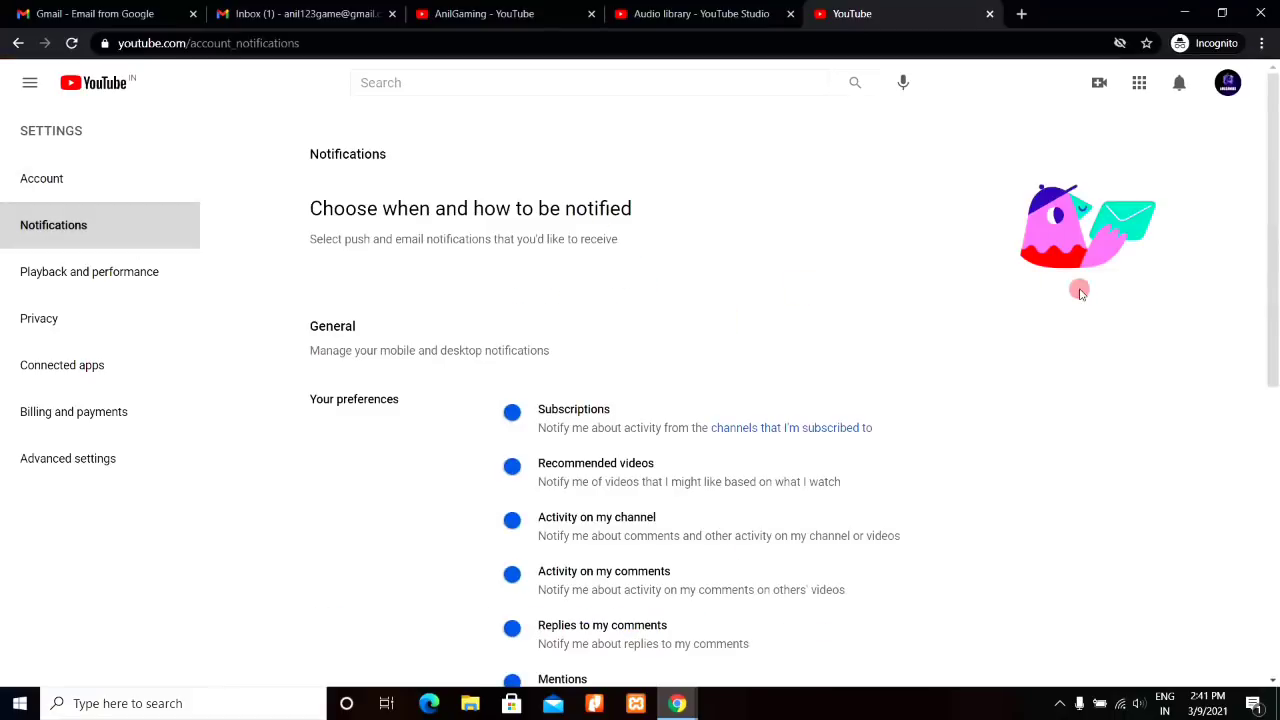
Step: Leave comment-activity notifications on and switch on Creator updates and announcements emails
drag(1275, 260, 1277, 343)
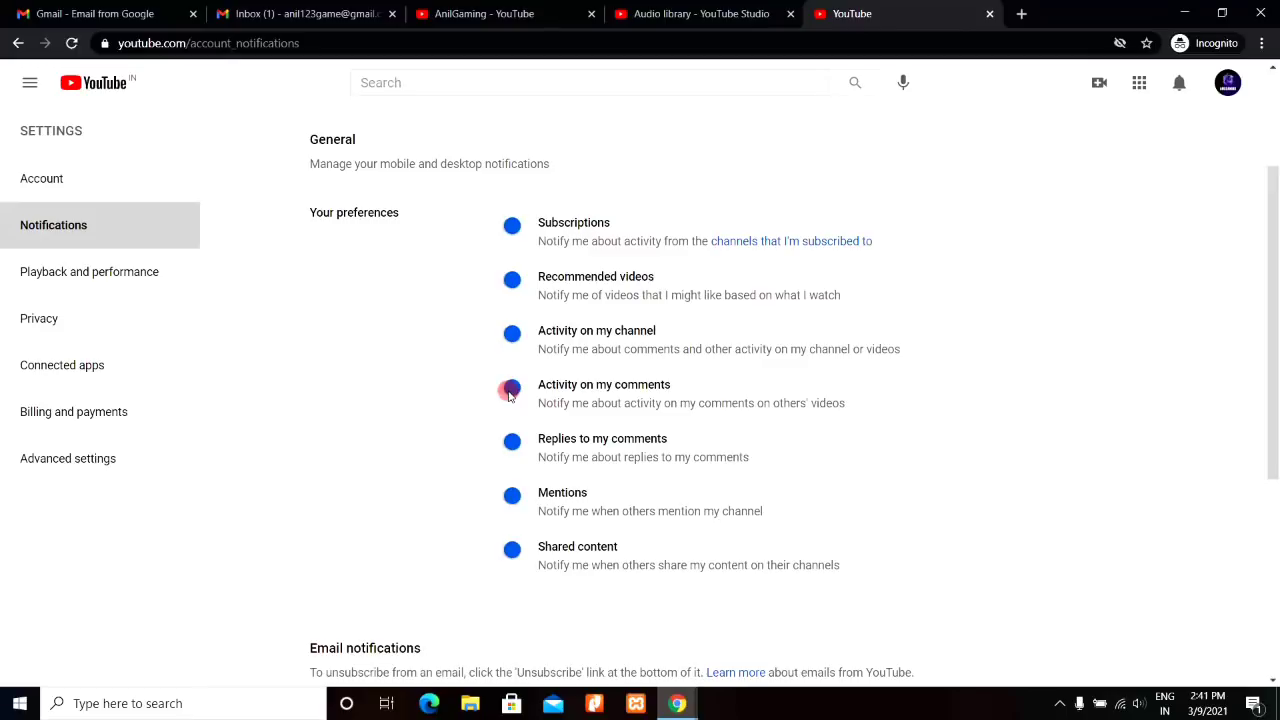
click(509, 392)
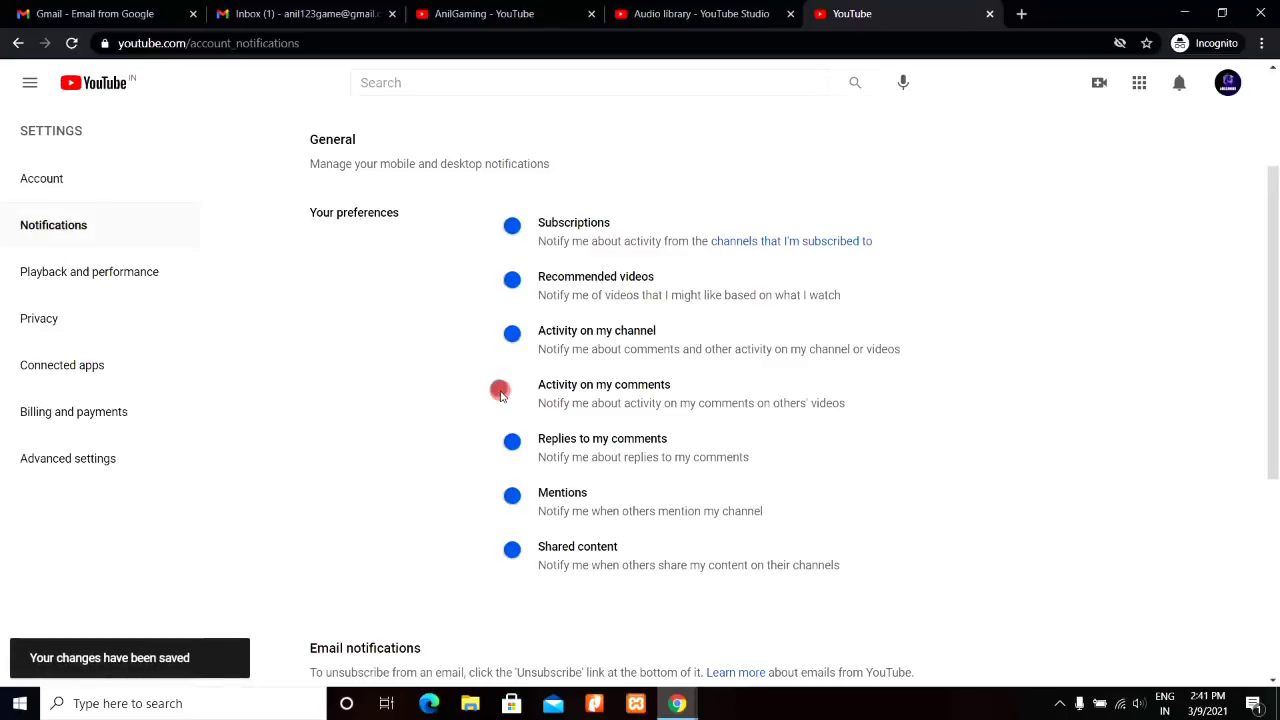
click(501, 394)
drag(1275, 265, 1274, 345)
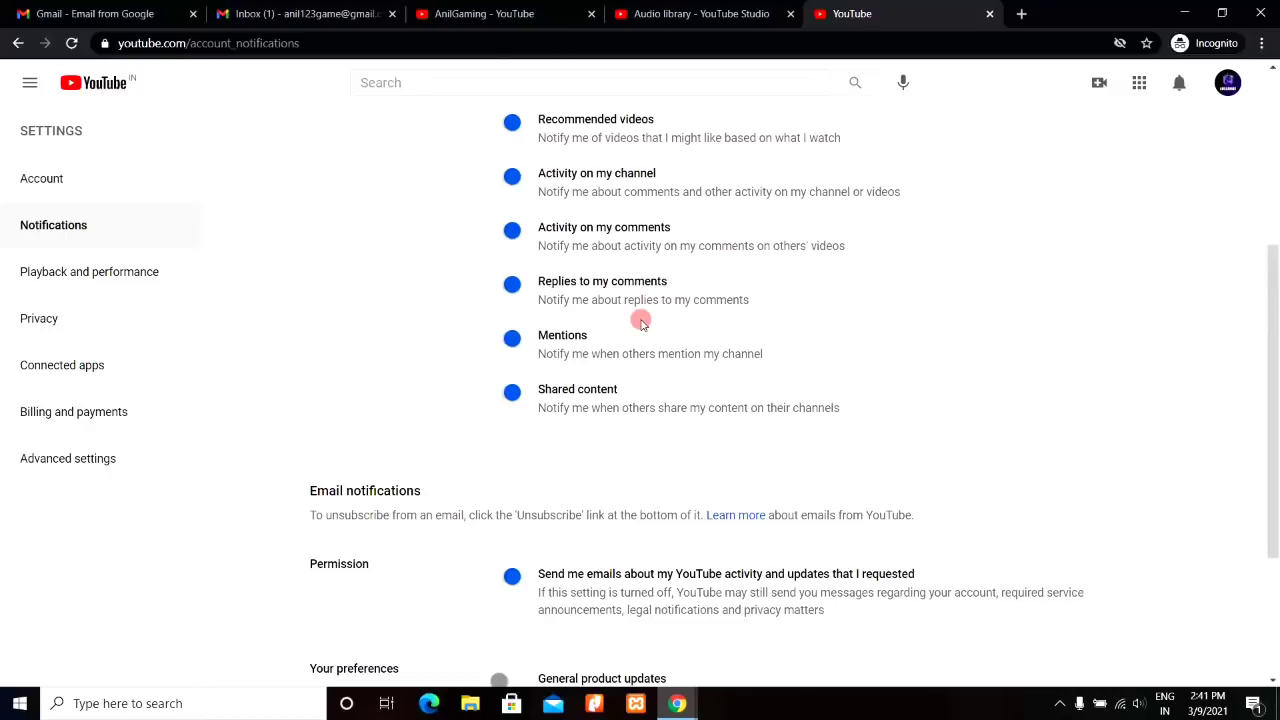
scroll(641, 322, up, 4)
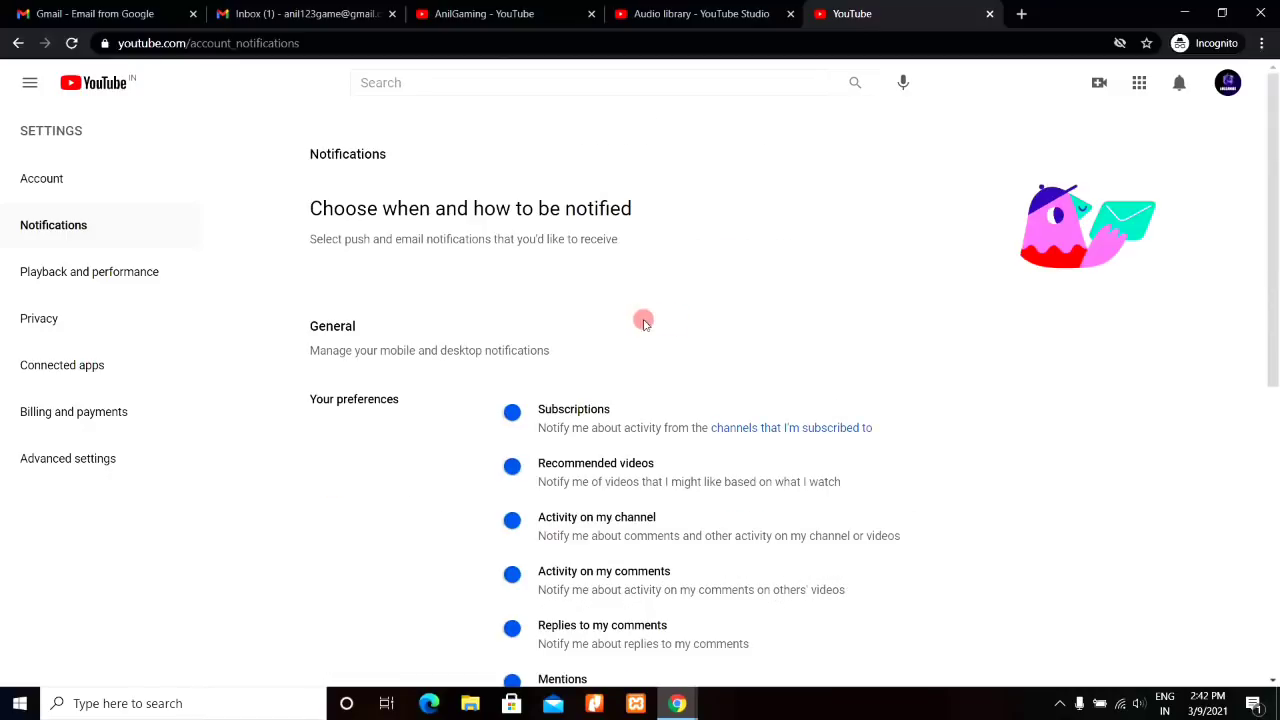
scroll(1274, 385, down, 2)
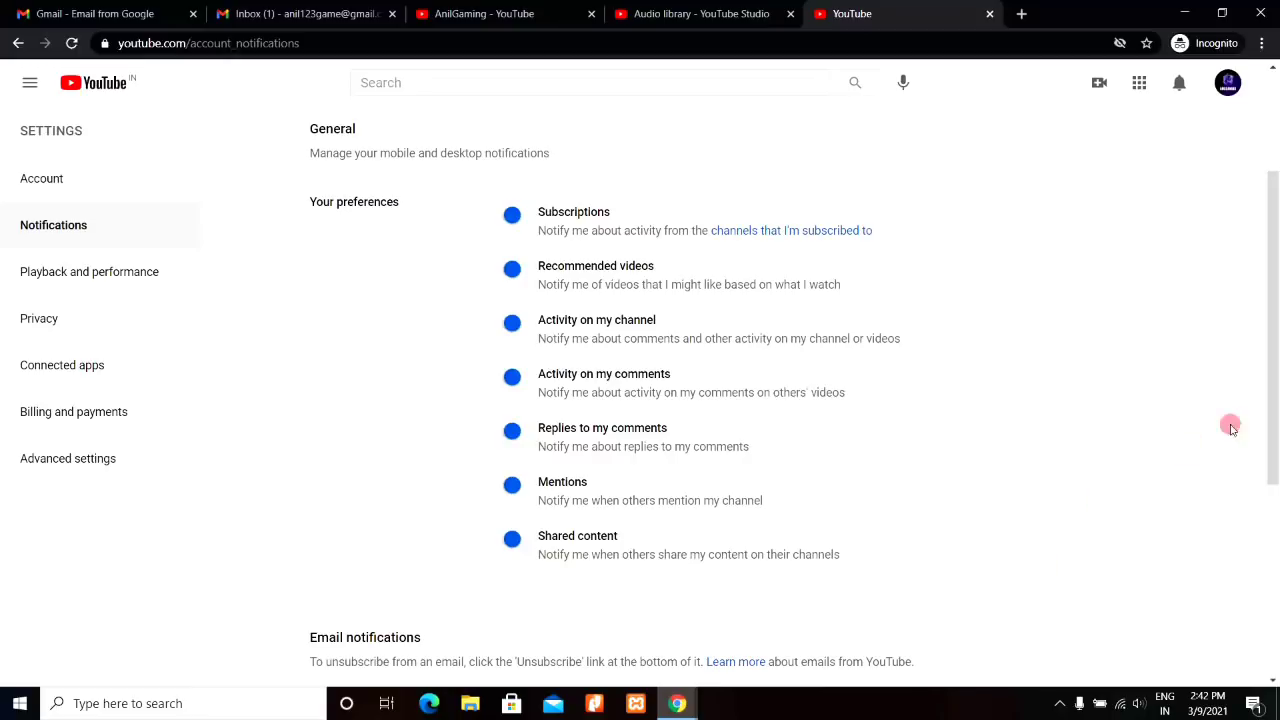
drag(1272, 413, 1273, 538)
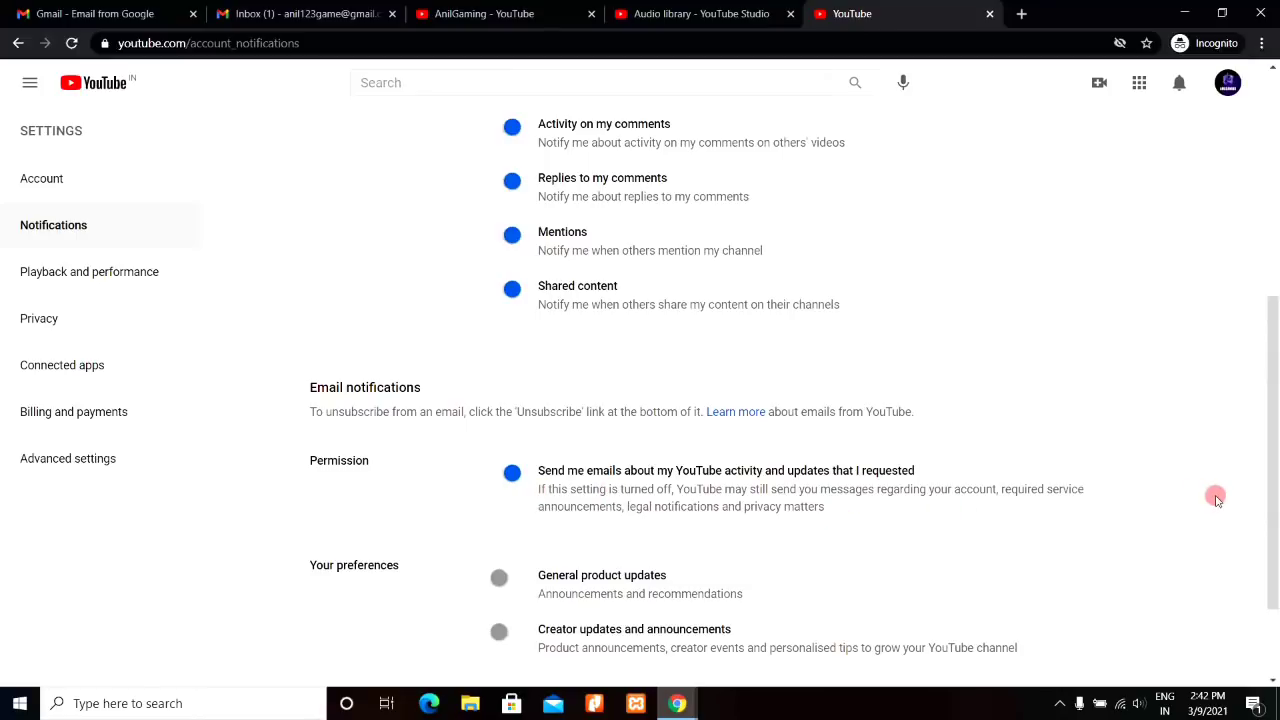
scroll(1272, 450, down, 2)
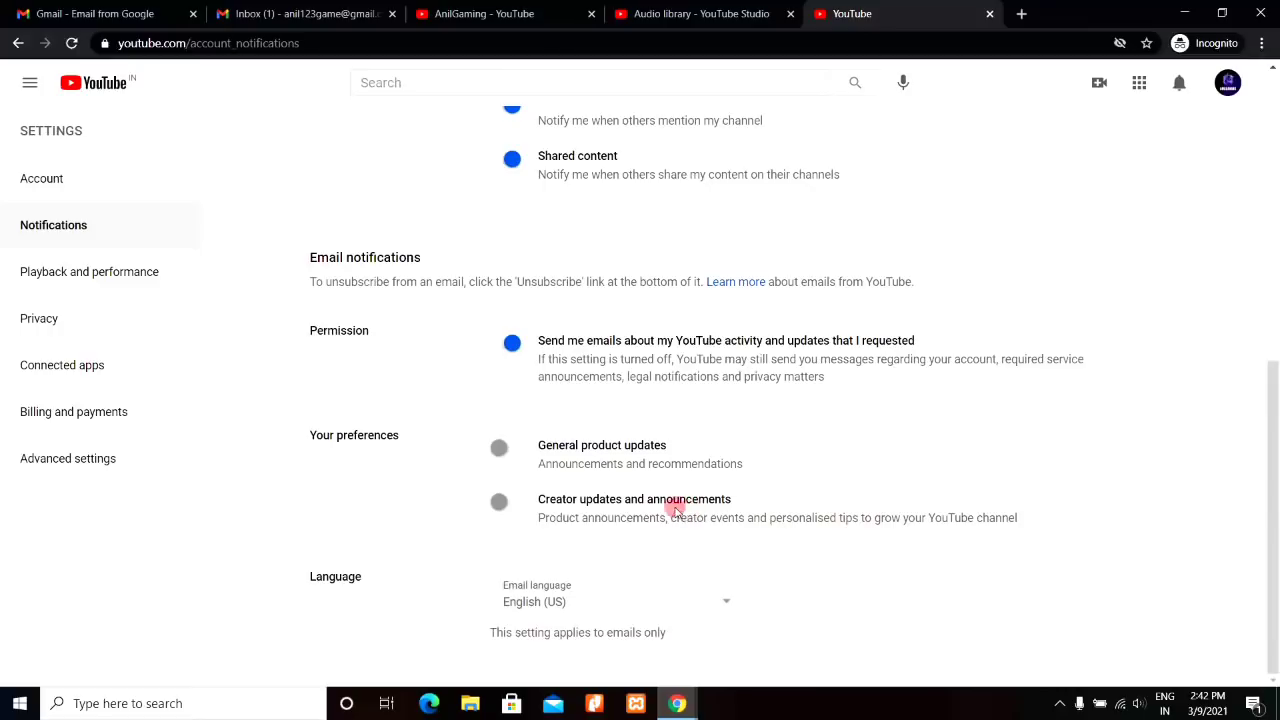
click(492, 502)
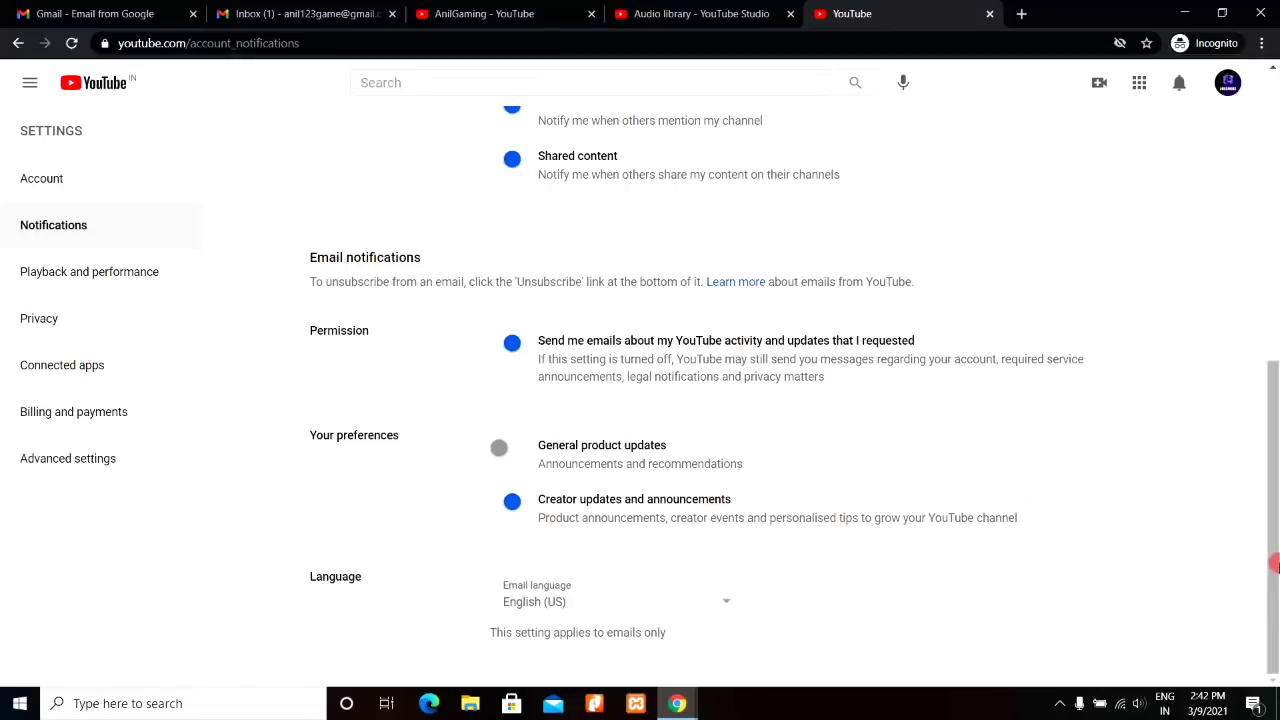
scroll(1272, 560, up, 1)
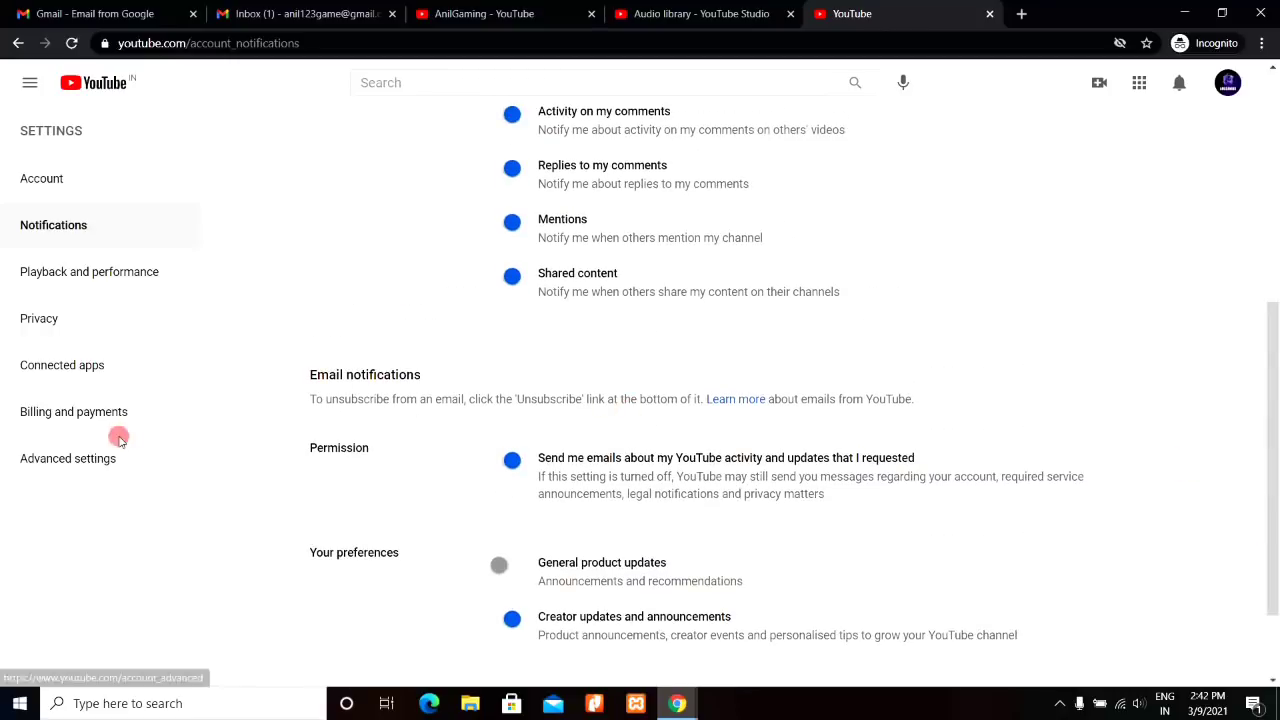
Step: Go via Playback and performance to Privacy, toggling saved-playlists privacy off and back on
click(90, 280)
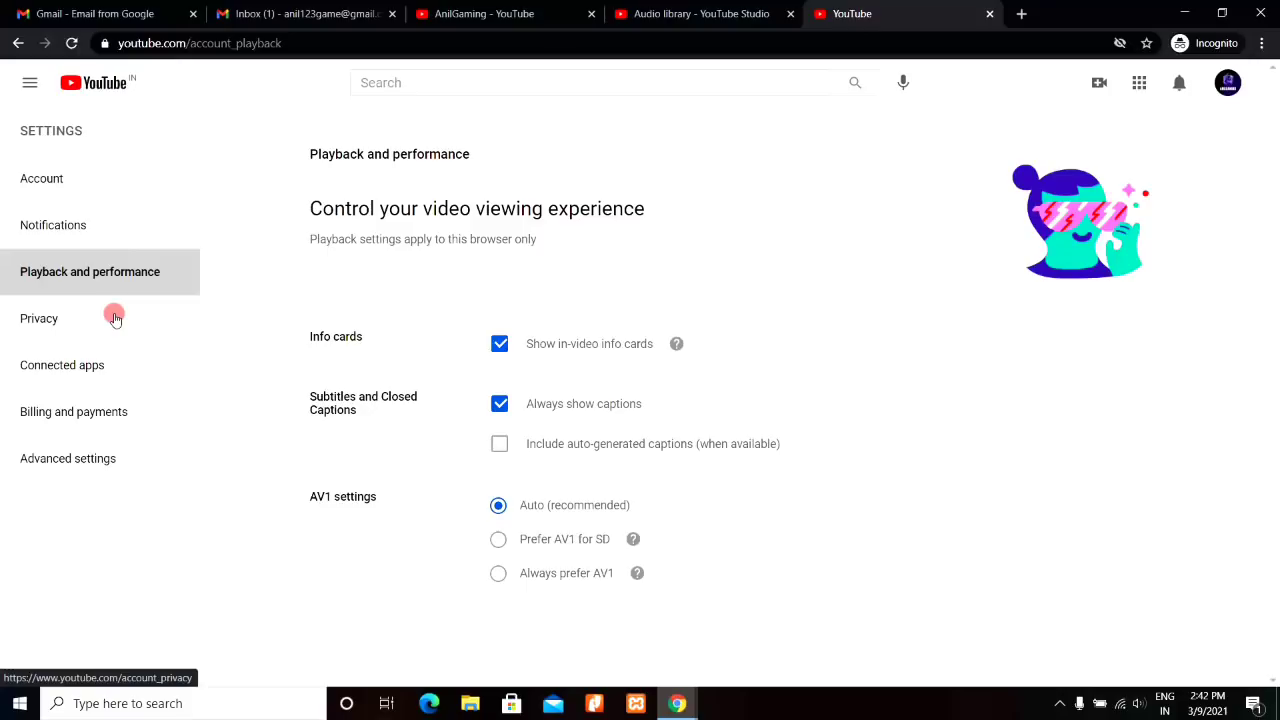
click(115, 318)
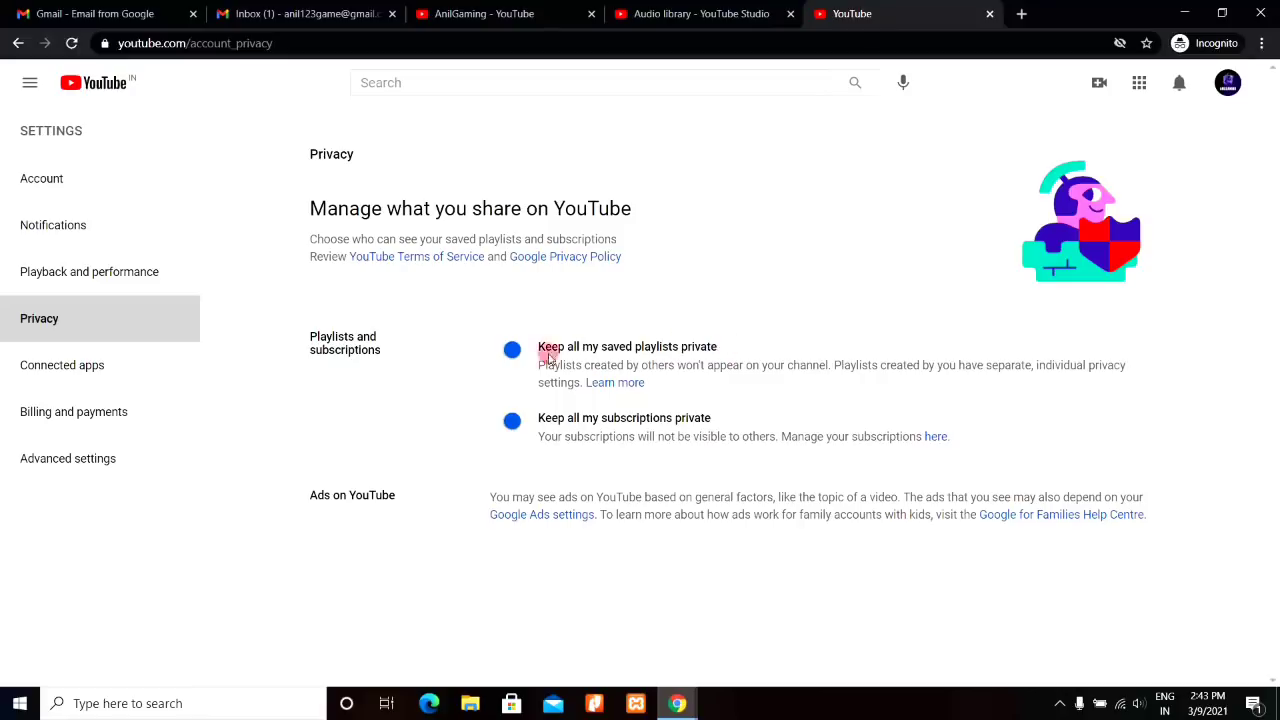
click(511, 352)
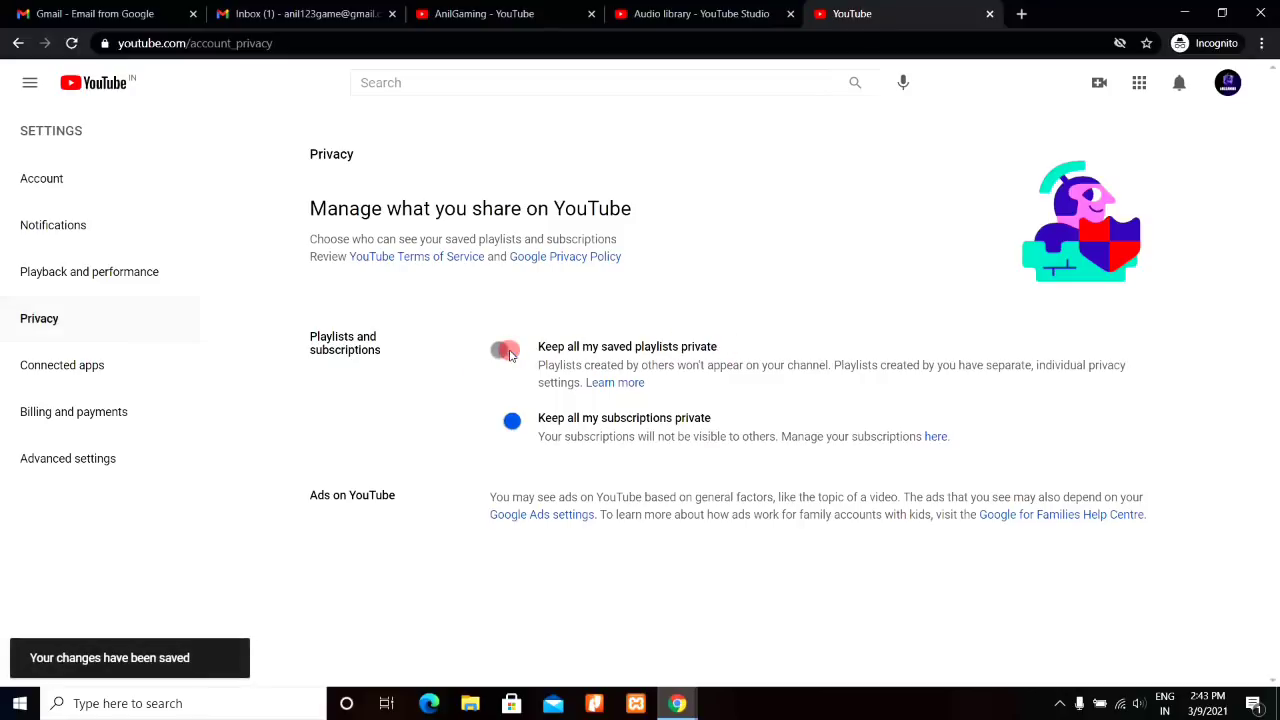
click(503, 358)
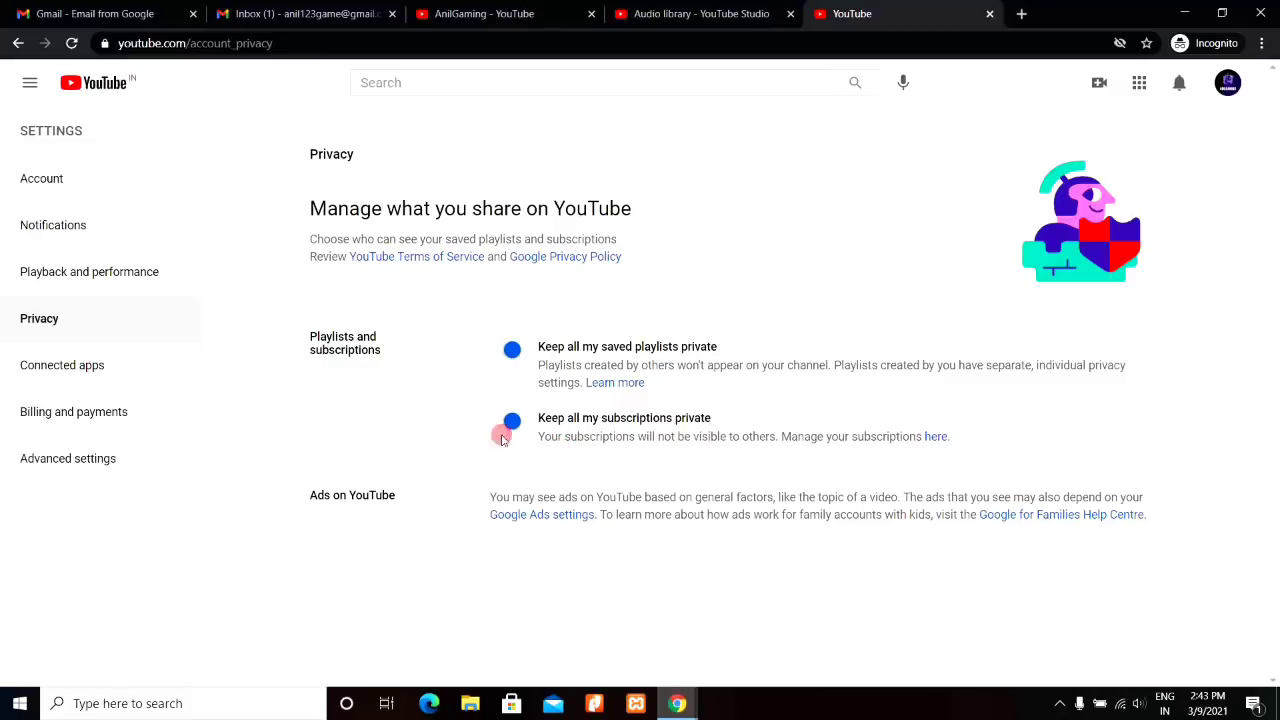
drag(533, 418, 466, 424)
drag(466, 424, 259, 372)
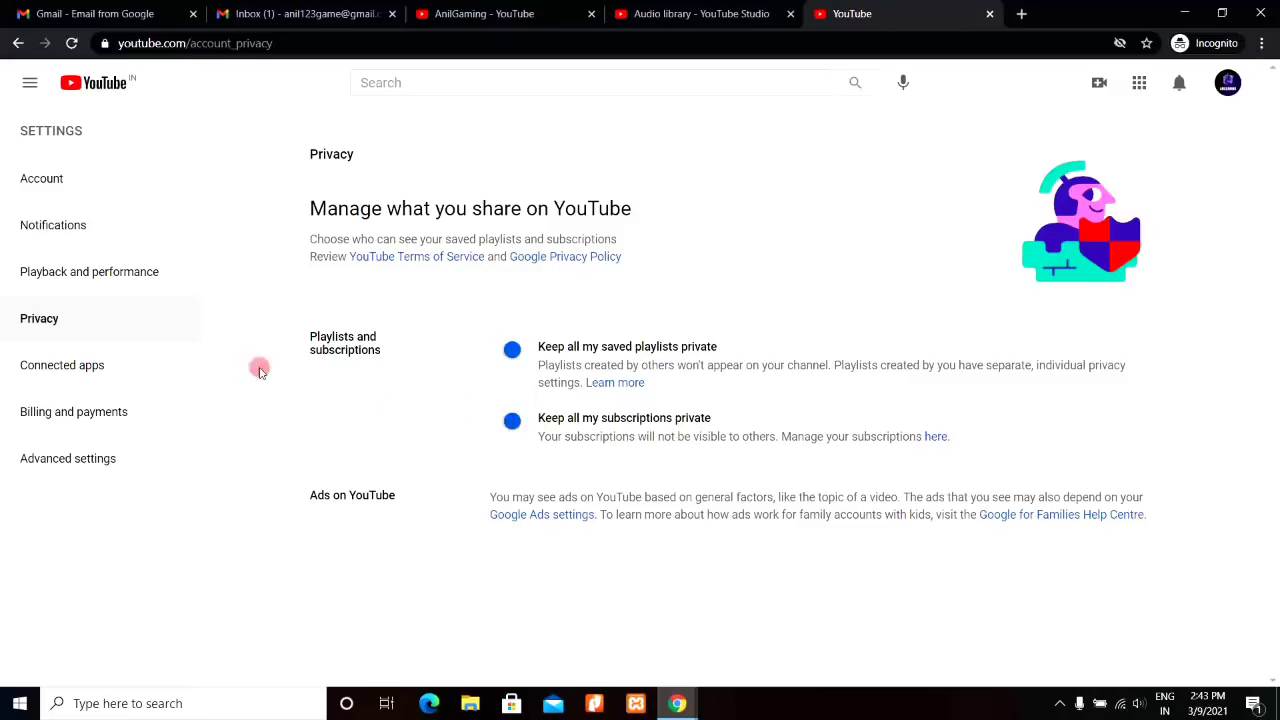
Step: Review Connected apps, then Billing and payments, ending on Advanced settings with the user and channel IDs
click(129, 364)
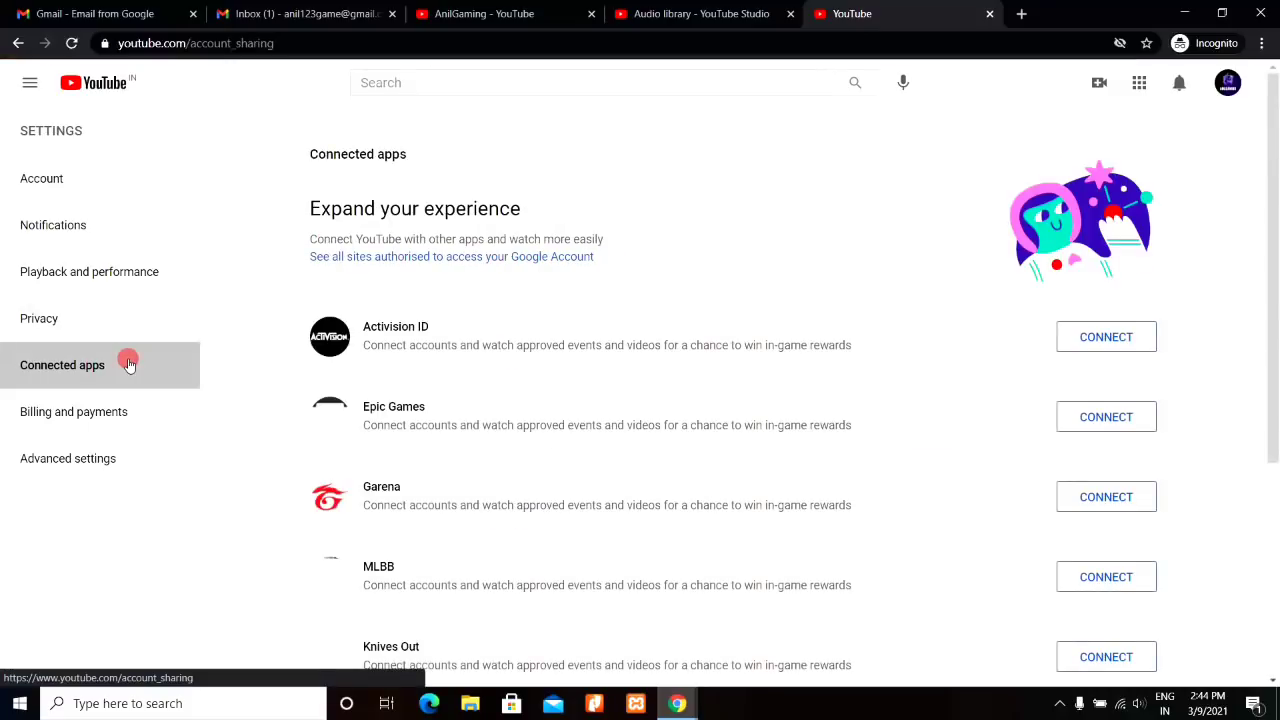
drag(1275, 257, 1275, 300)
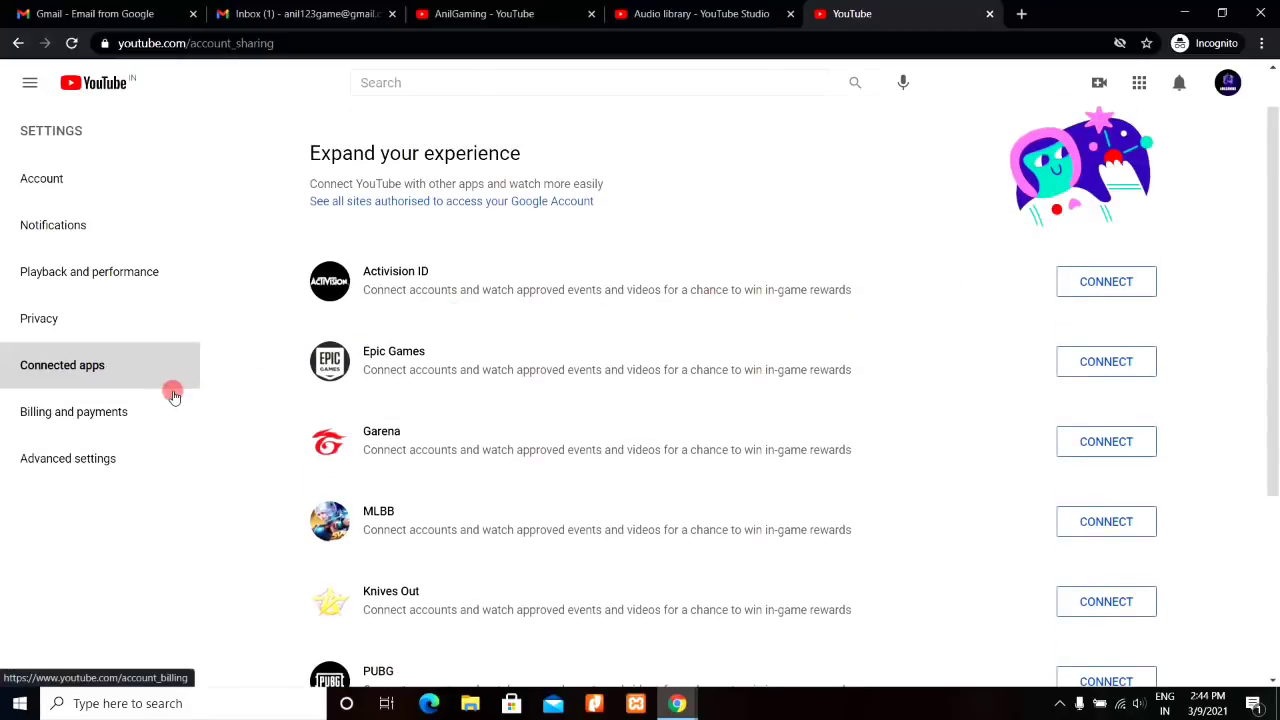
click(138, 422)
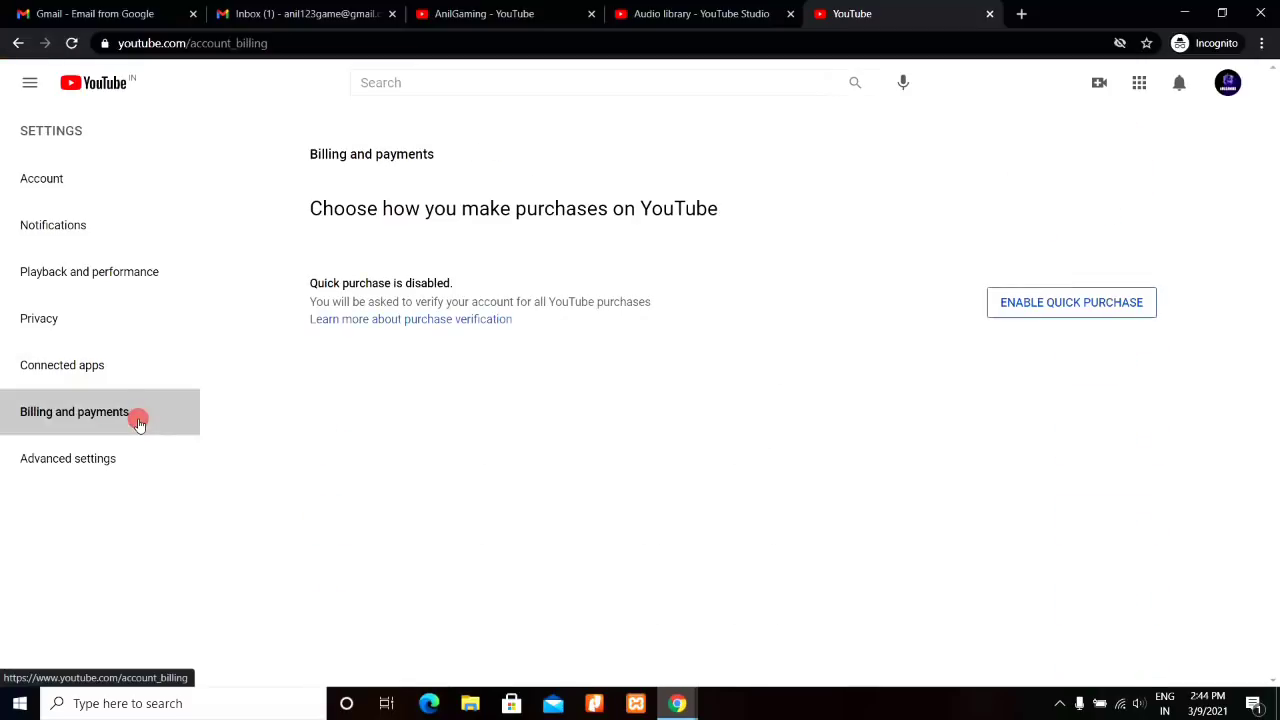
click(120, 450)
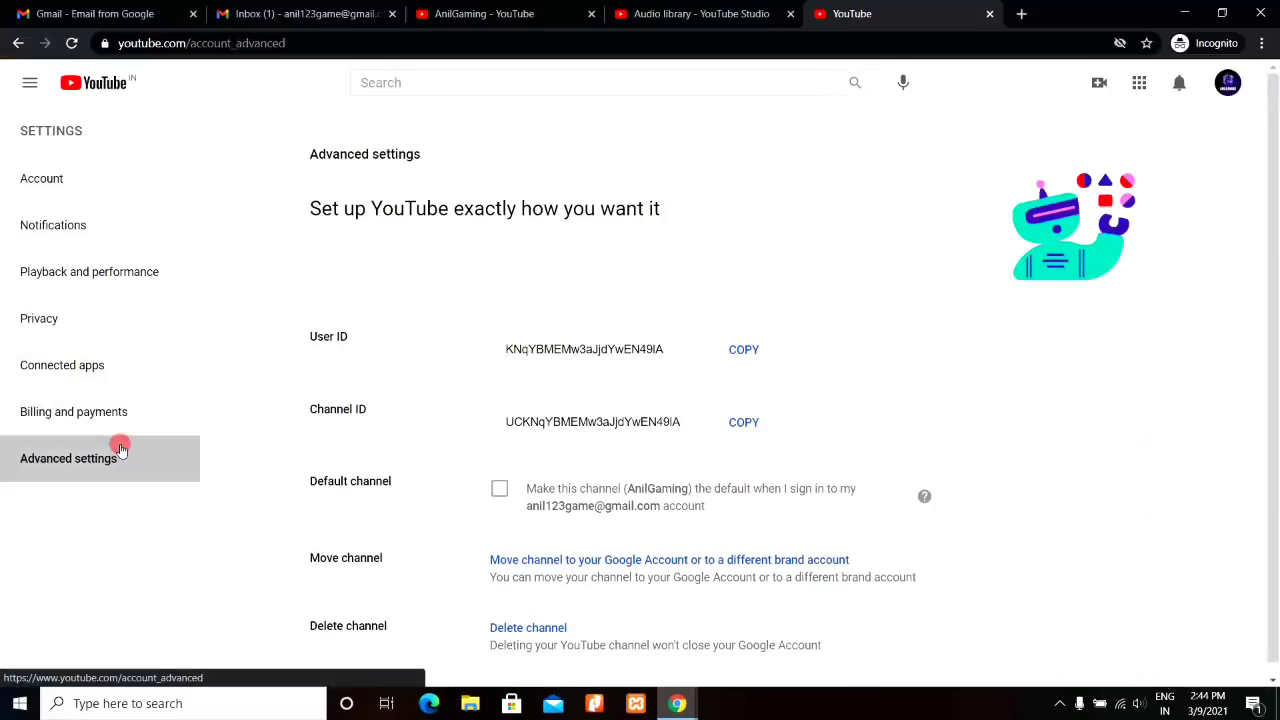
scroll(1274, 258, down, 1)
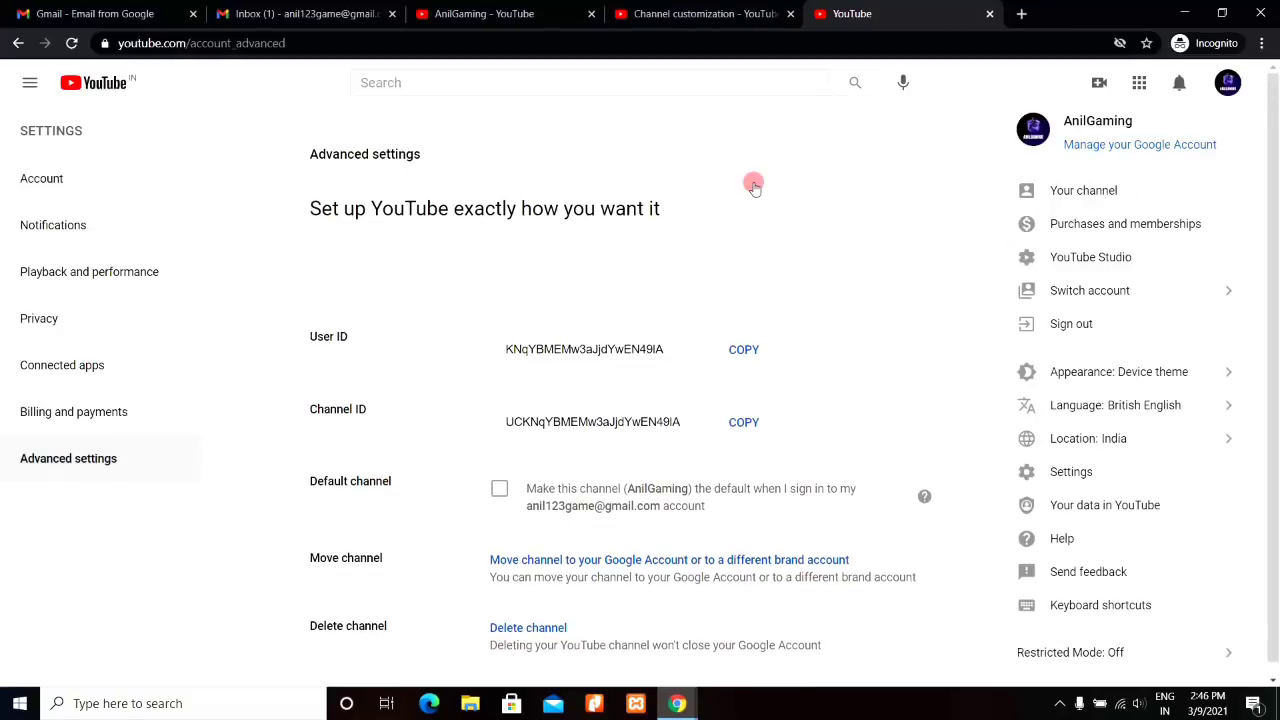
Step: Go to the gaming channel's own page from the account menu
click(1228, 84)
click(1228, 84)
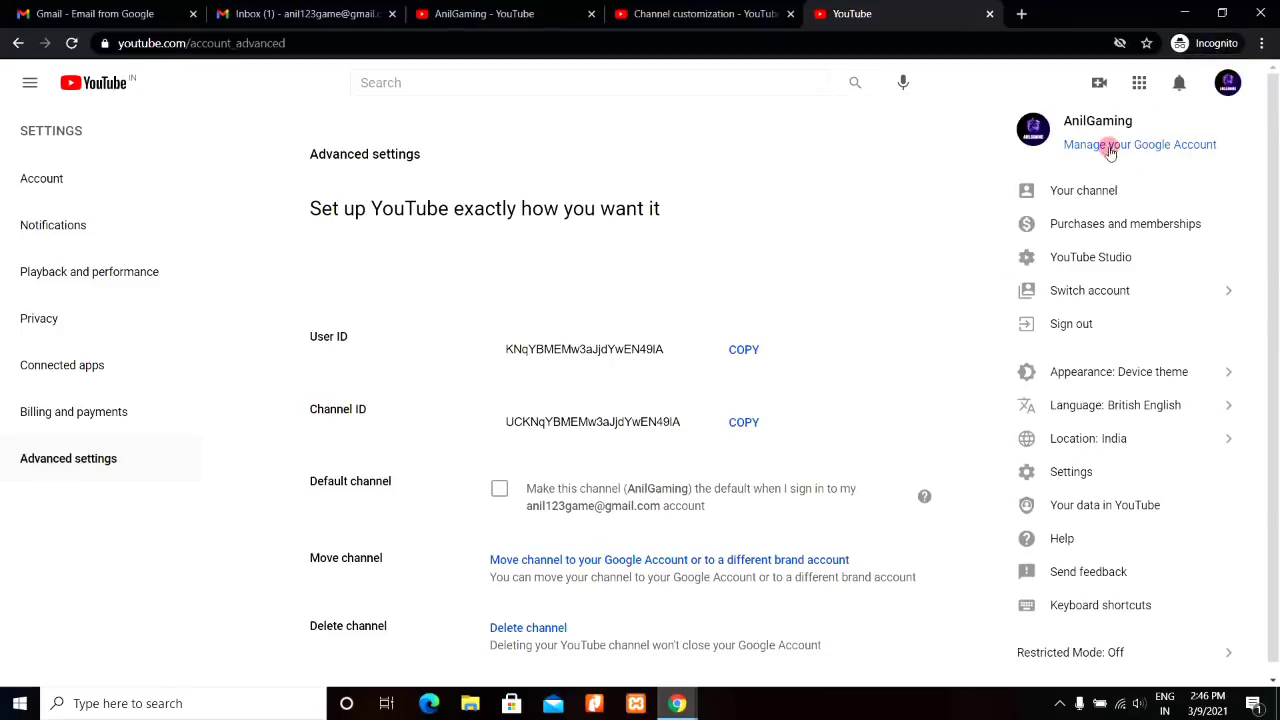
click(1083, 190)
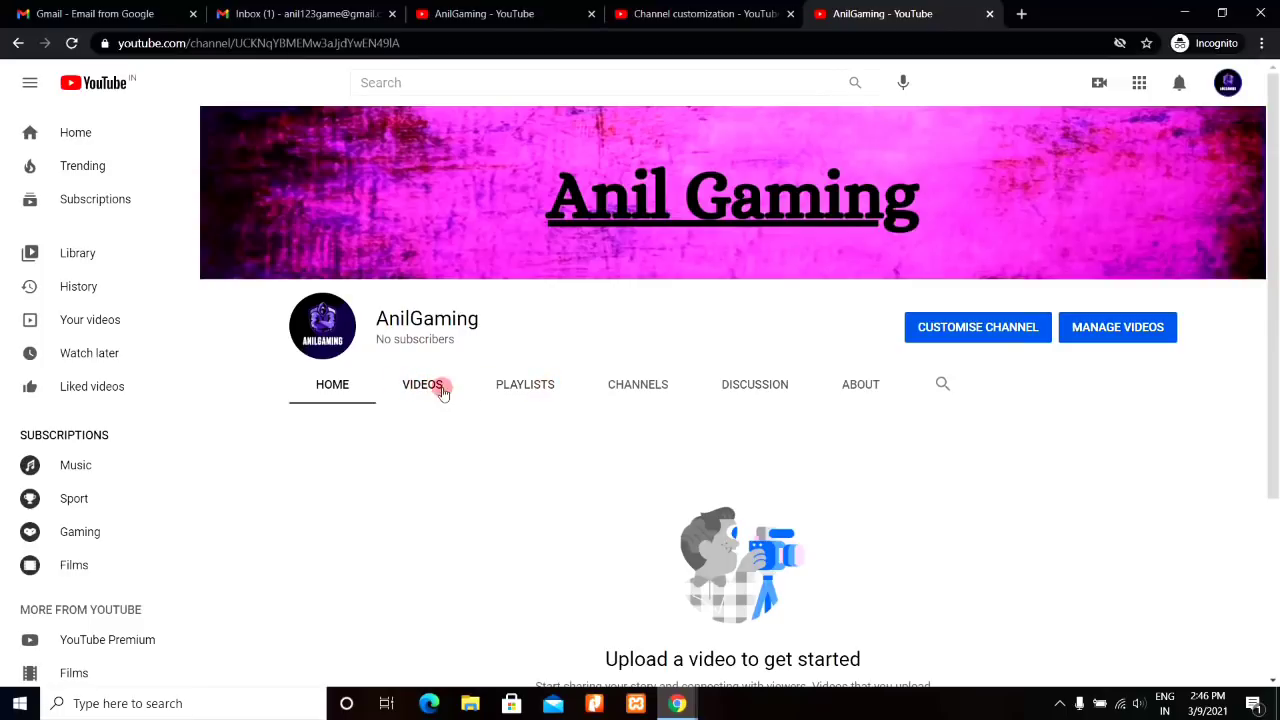
Step: Browse the VIDEOS, PLAYLISTS, CHANNELS and DISCUSSION tabs, ending on ABOUT showing the 9 Mar 2021 join date
click(424, 392)
click(530, 390)
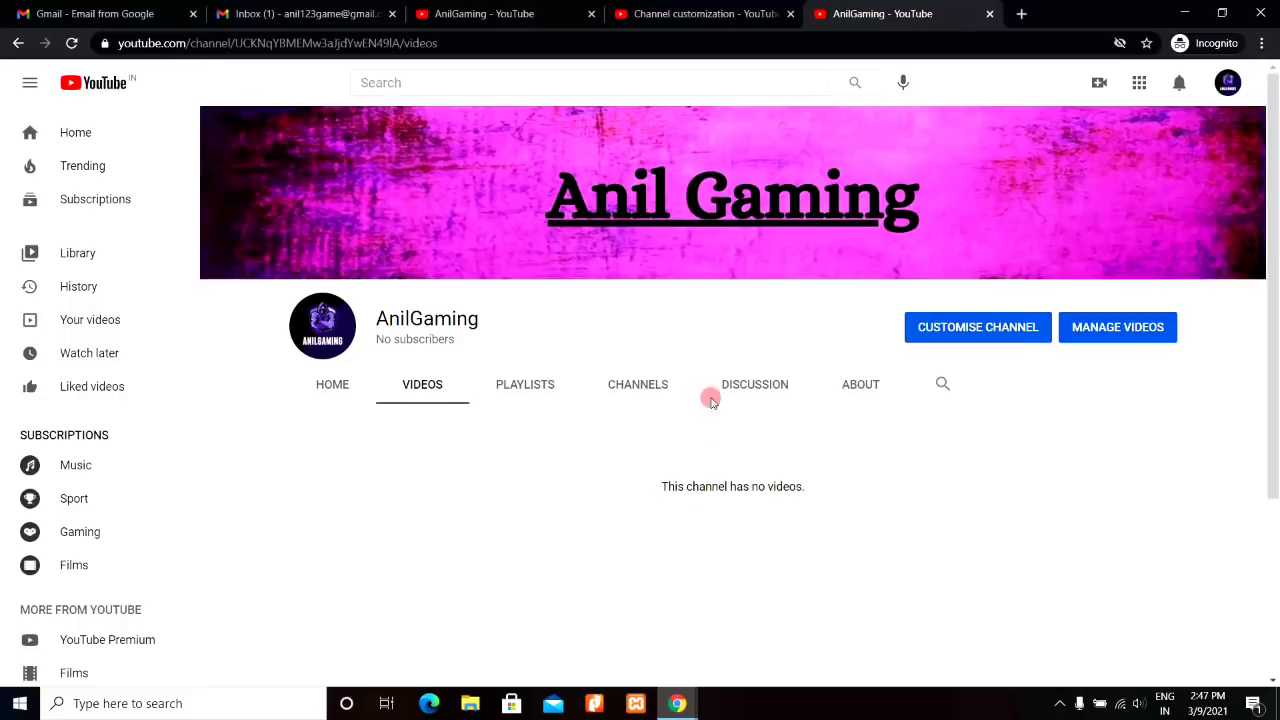
click(632, 388)
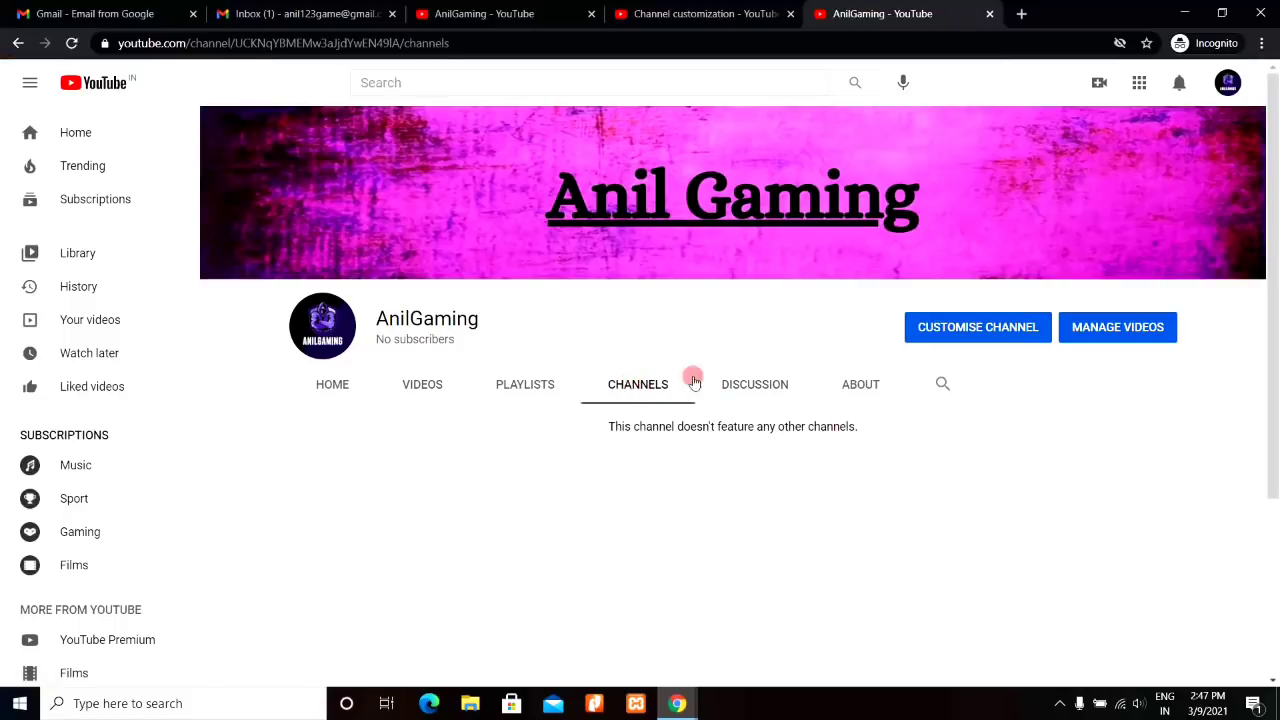
click(740, 392)
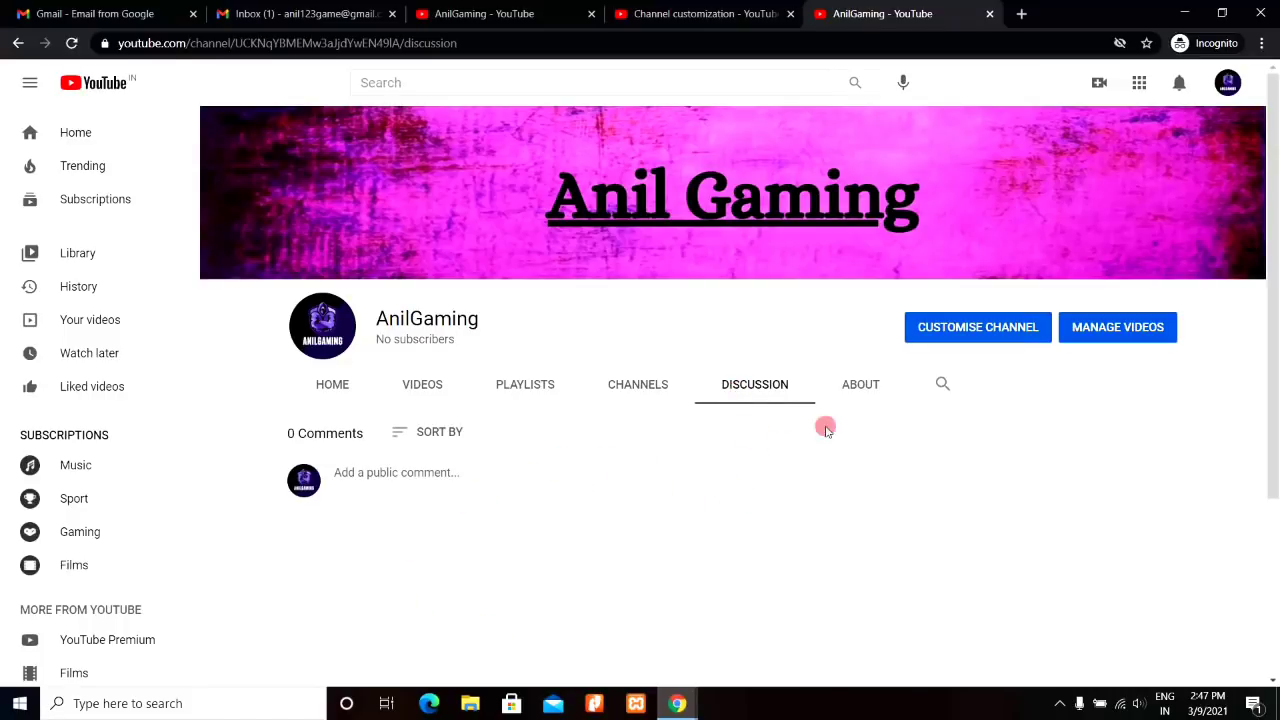
click(862, 385)
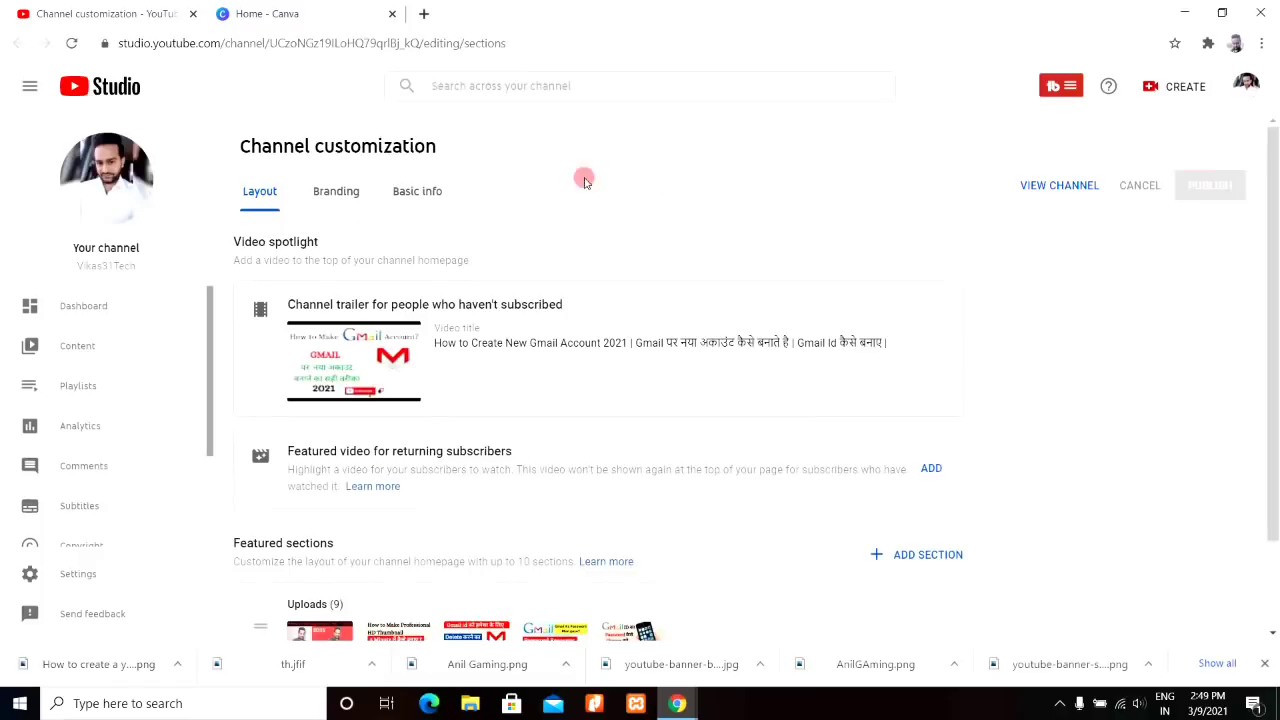
Step: Look over the Studio channel dashboard
click(118, 304)
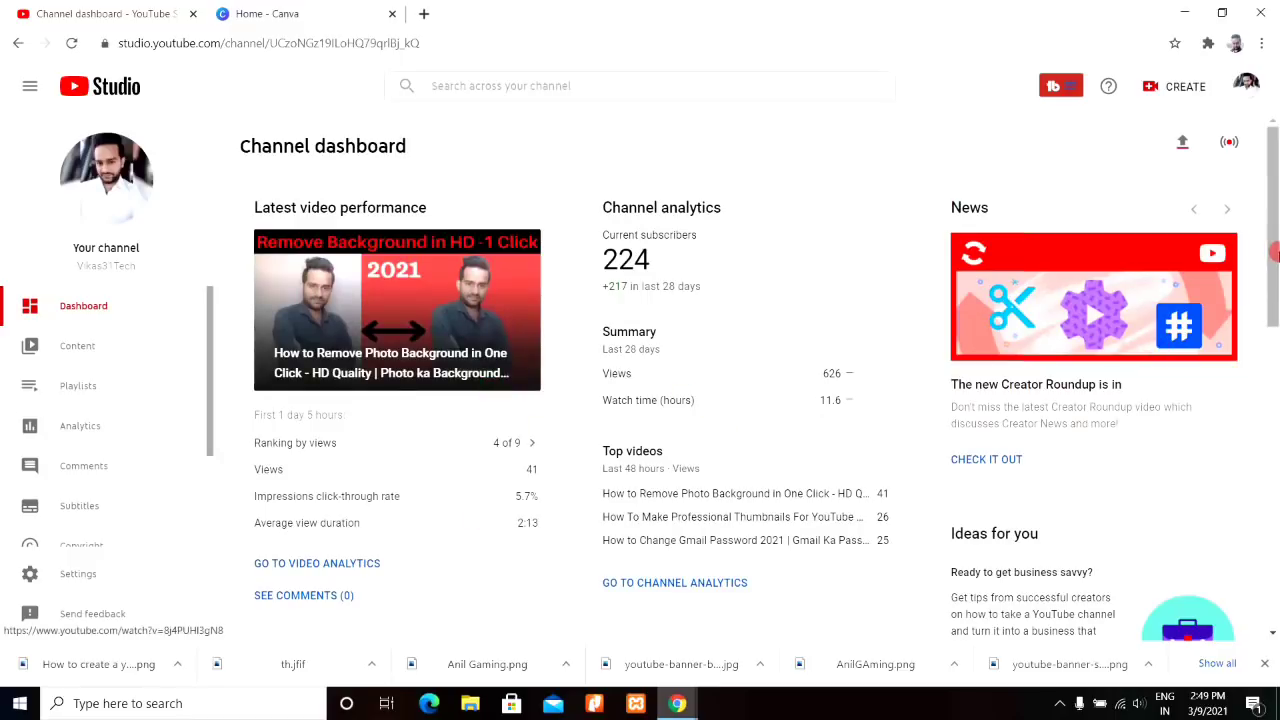
drag(1275, 255, 1271, 449)
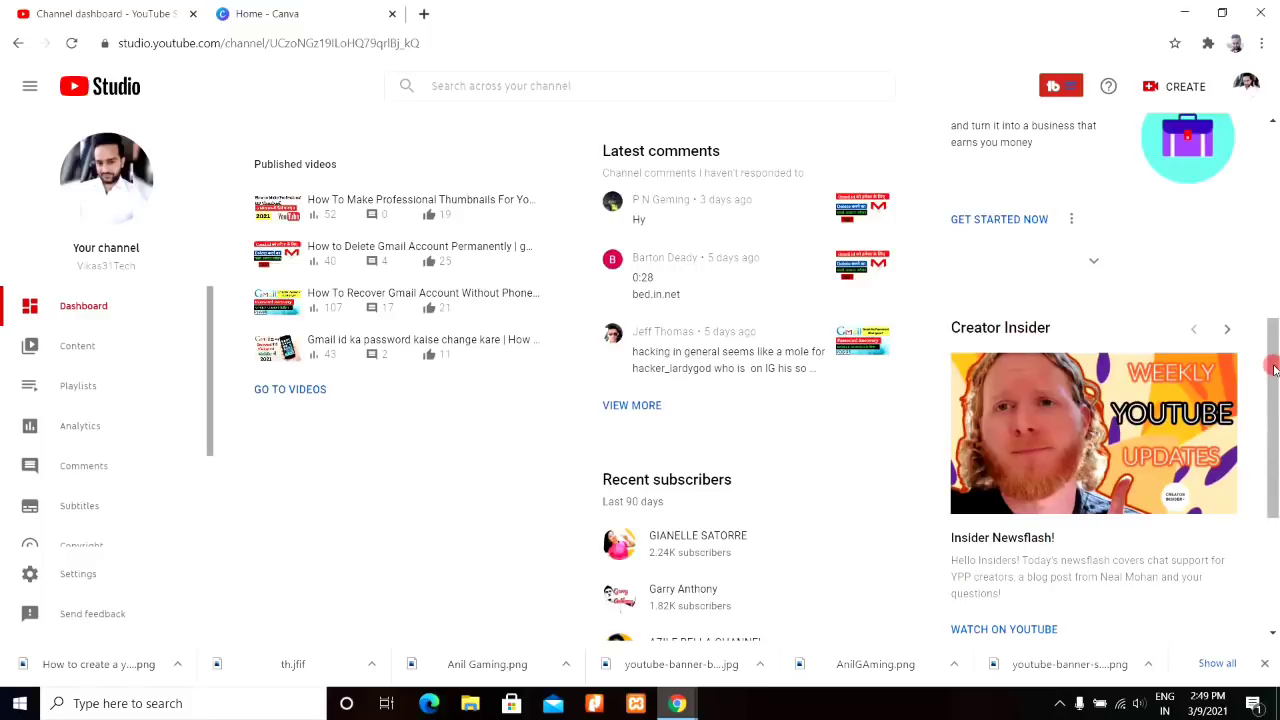
drag(1274, 385, 1274, 197)
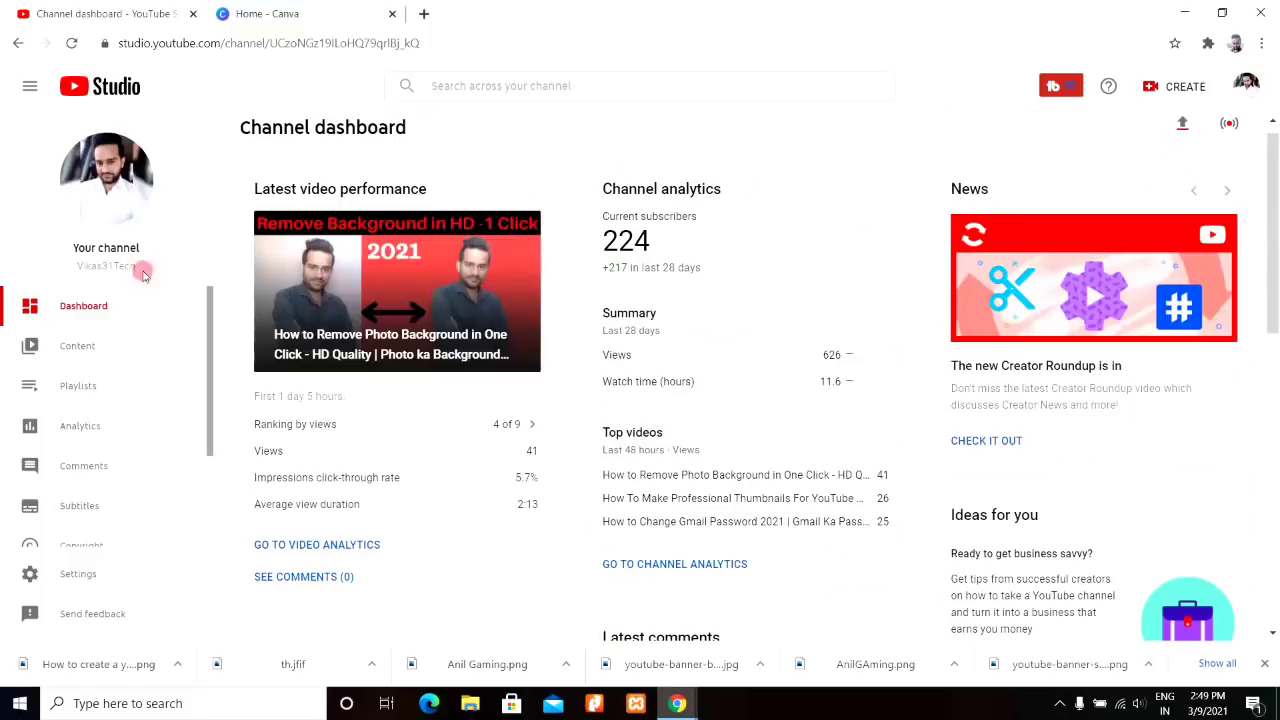
Step: Check the uploaded videos in Content and the Playlists list, then bring up the channel analytics
click(97, 352)
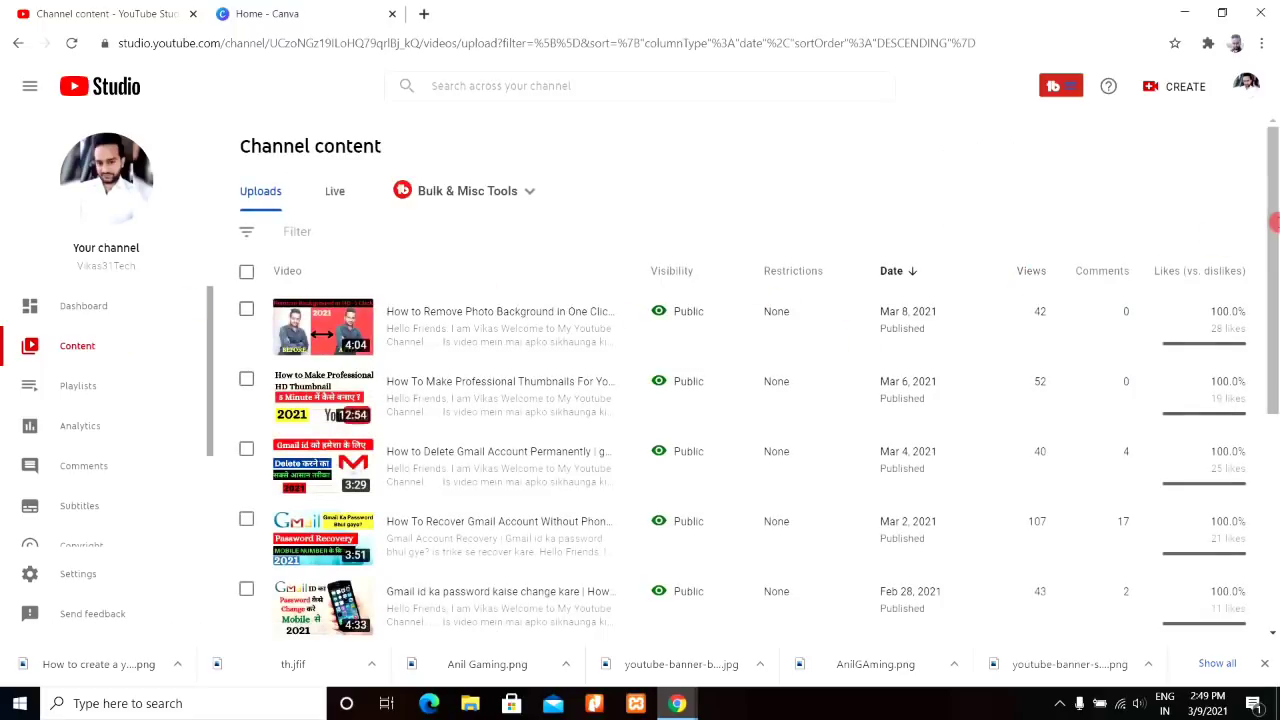
mouse_move(1274, 225)
mouse_down()
mouse_move(1274, 372)
mouse_move(1274, 205)
mouse_up()
click(117, 382)
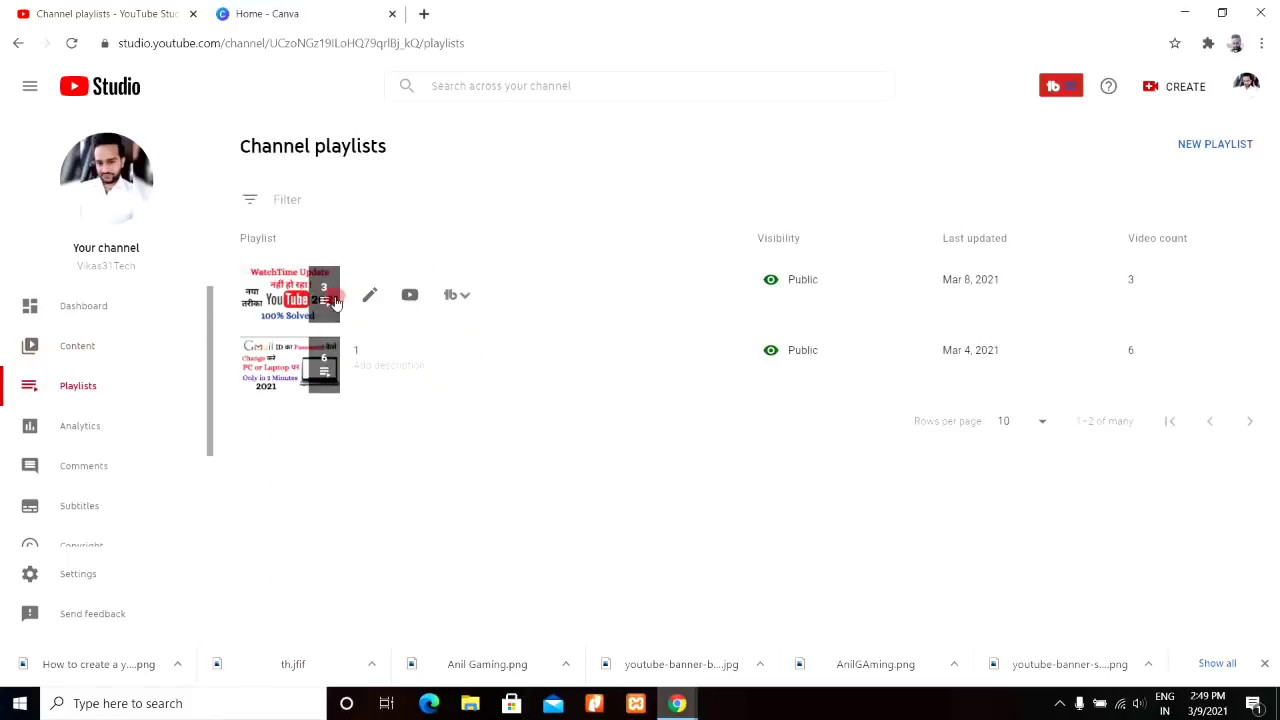
click(133, 427)
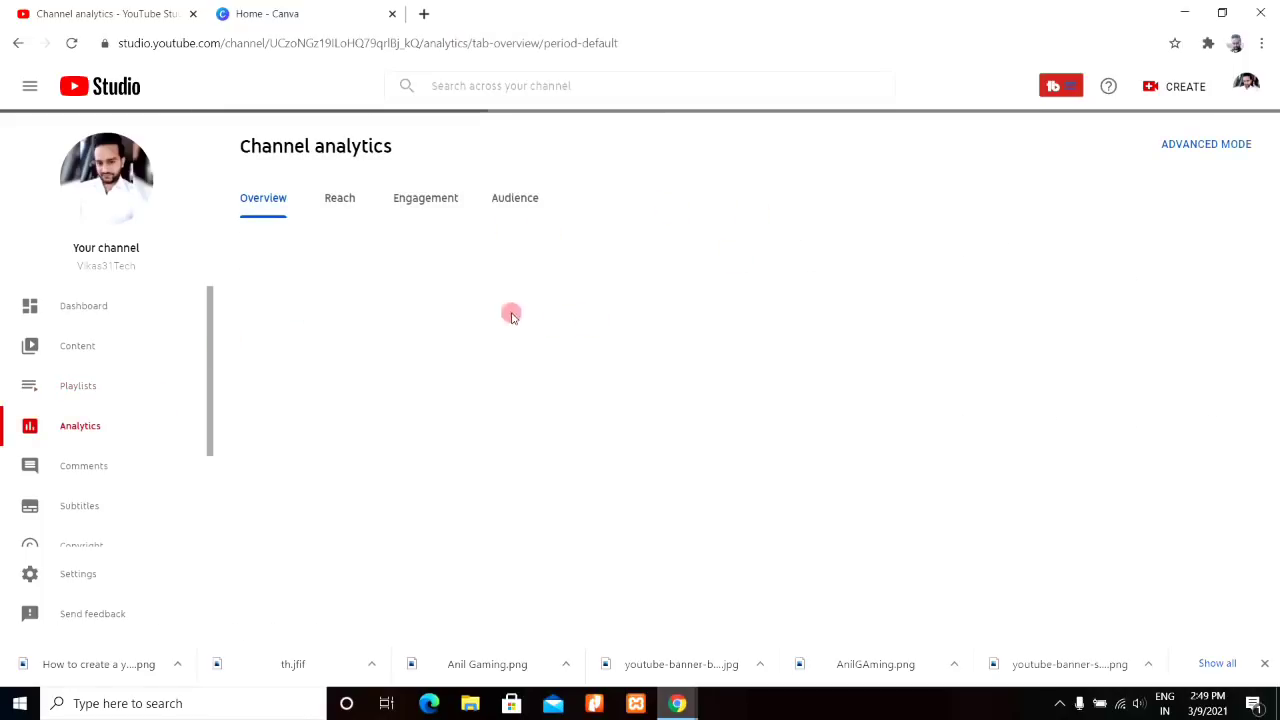